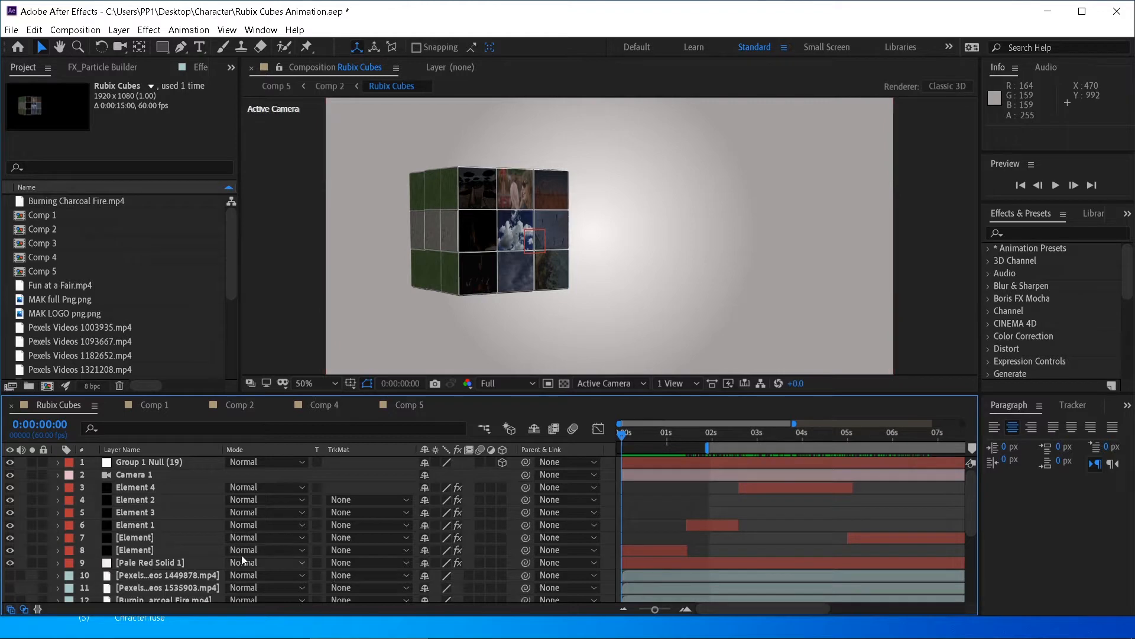
Step: Start a new, empty project in place of the open Rubix Cubes Animation project
left_click(7, 31)
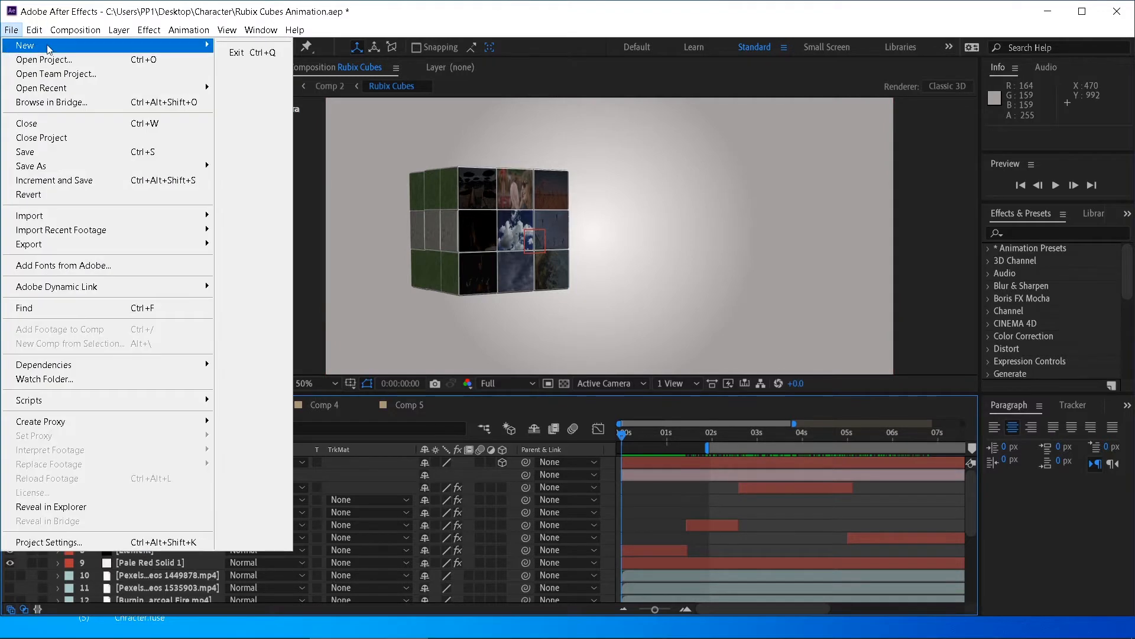
mouse_move(203, 45)
left_click(319, 45)
left_click(600, 340)
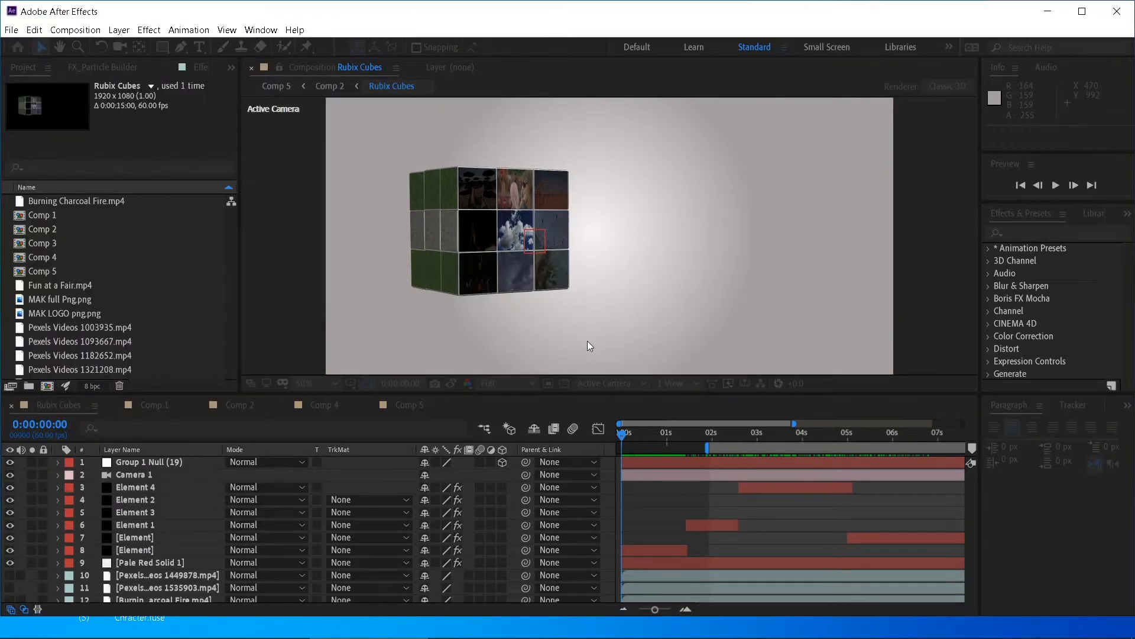
Step: Create a 1920 x 1080 composition named "Rubiks Cube" at 24 fps with a 10-second duration
left_click(539, 282)
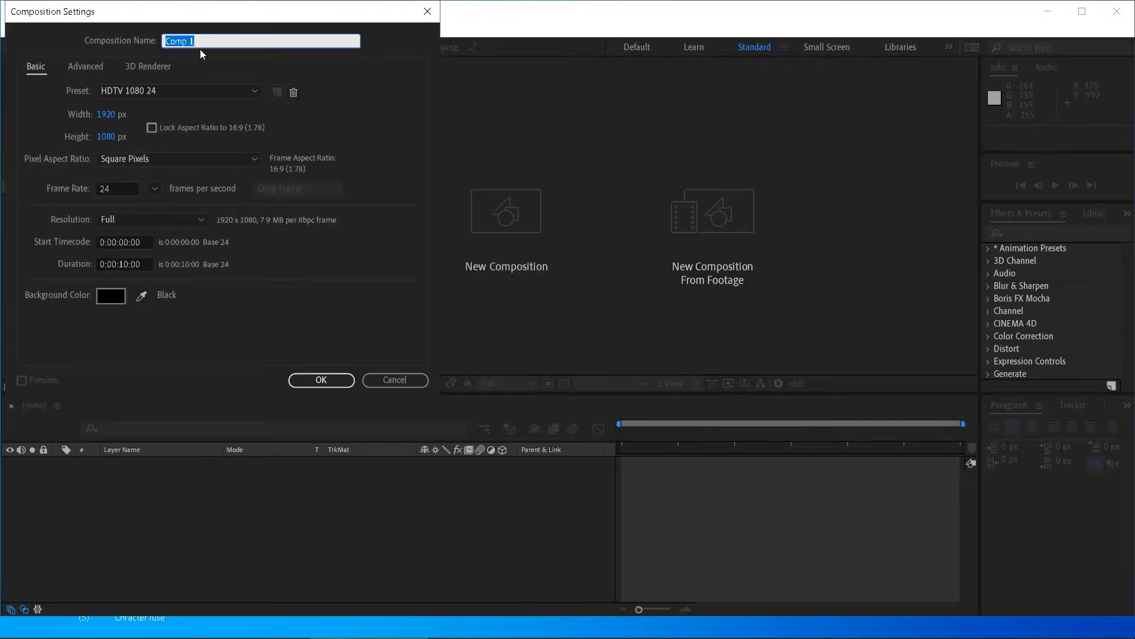
type("Rubiks Cube")
left_click(321, 379)
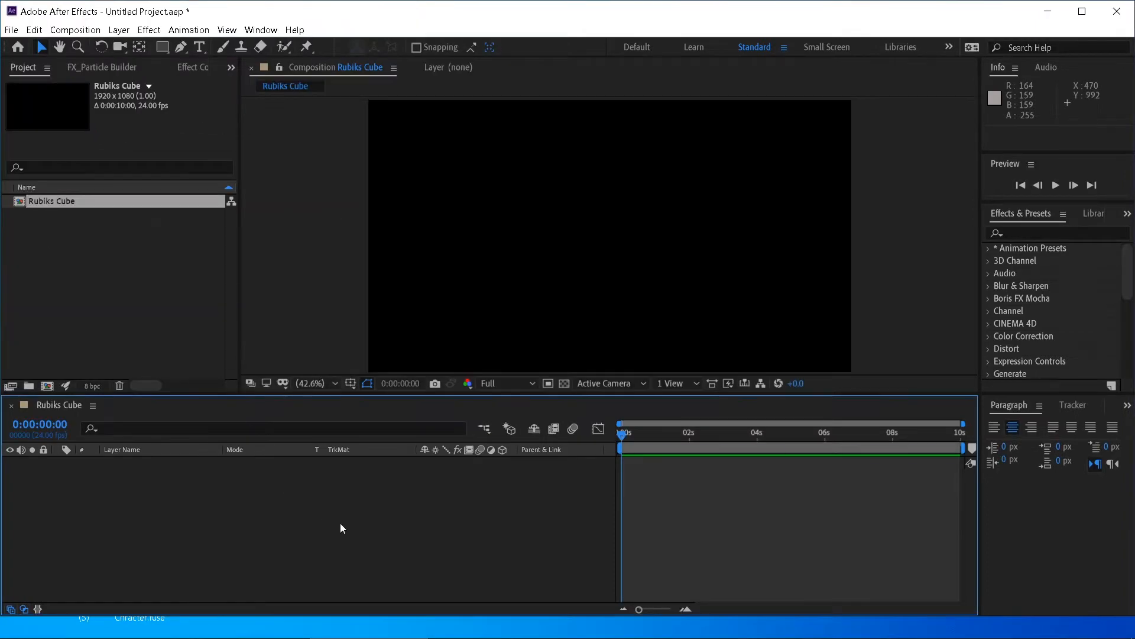
Step: Add a comp-size solid layer named "Element" with its color sampled as black from the empty composition
right_click(253, 511)
mouse_move(319, 368)
left_click(461, 403)
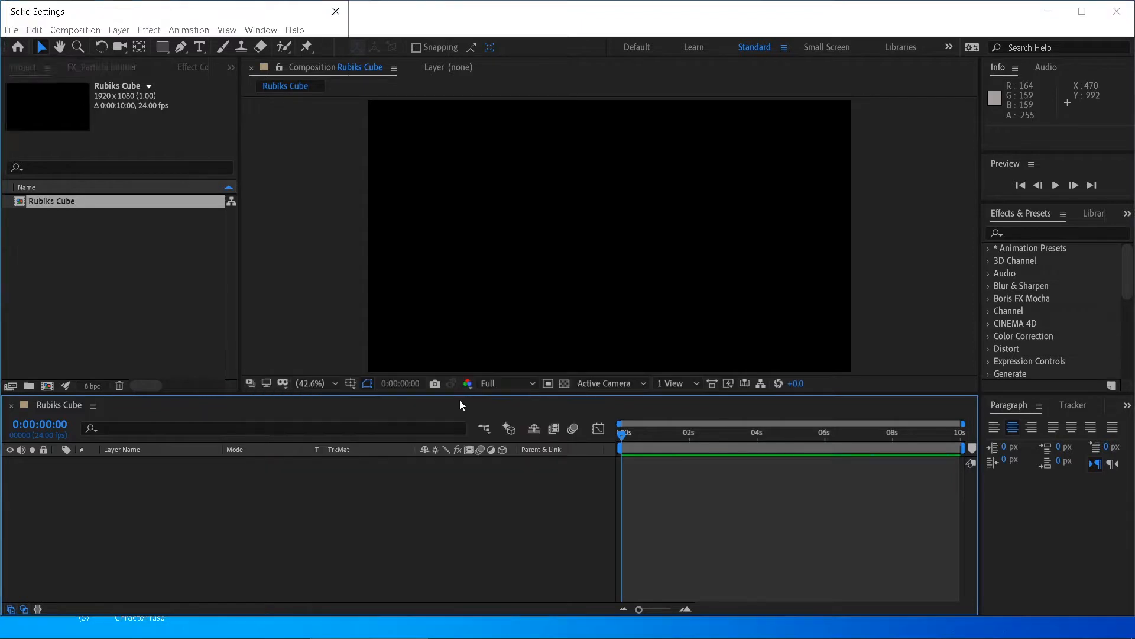
type("Element")
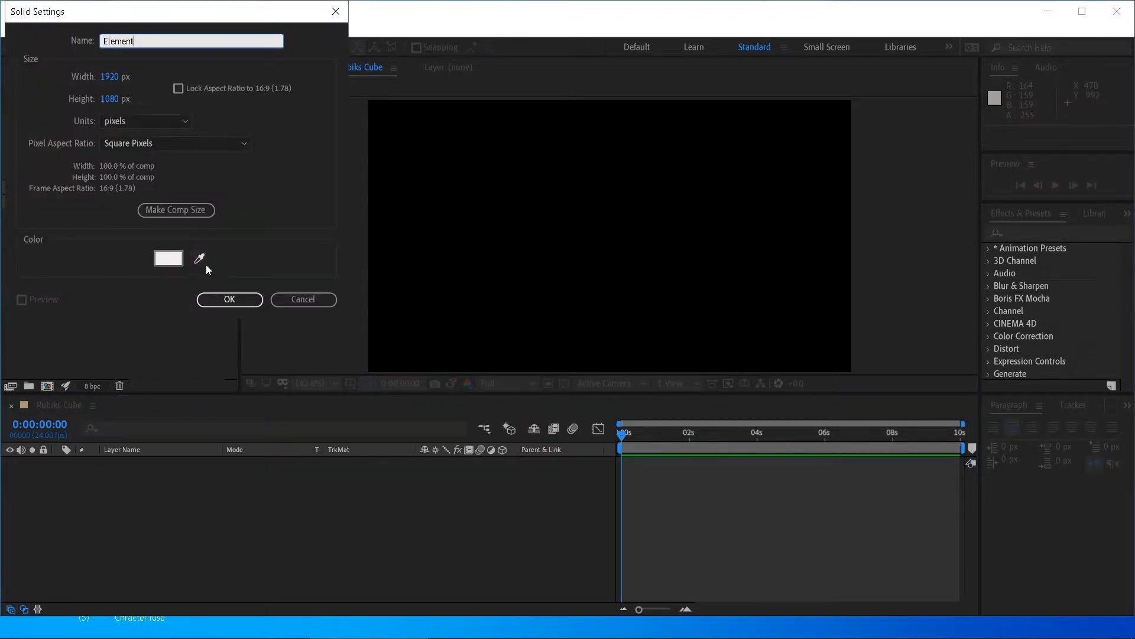
left_click(201, 260)
left_click(462, 241)
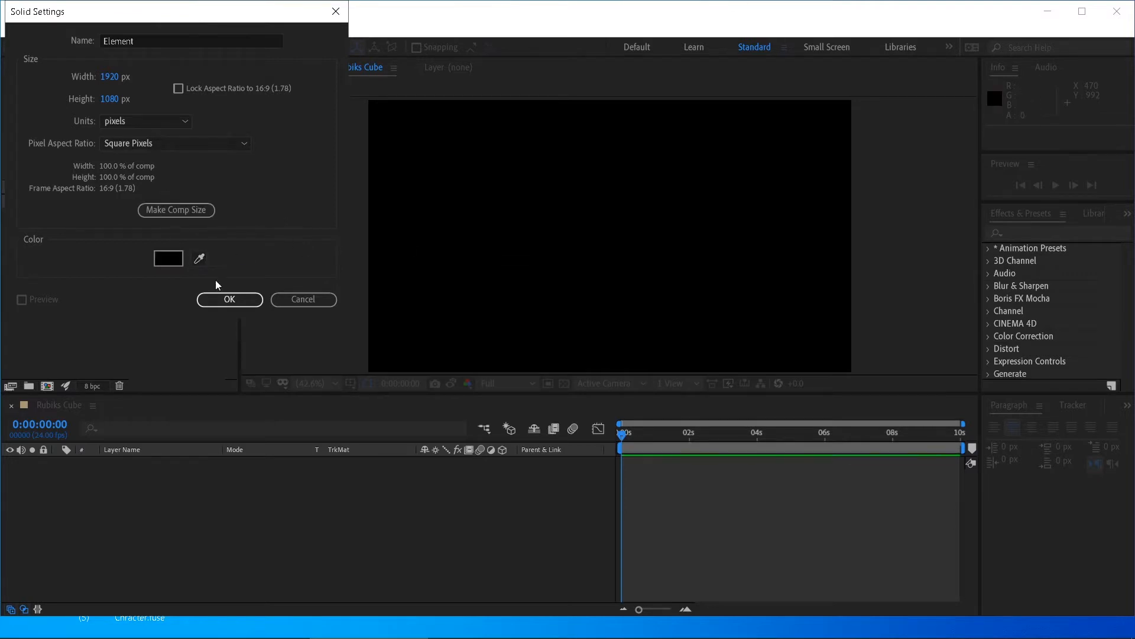
left_click(229, 299)
left_click(232, 490)
Step: Apply the Element effect to the Element solid and open its Scene Setup
left_click(178, 463)
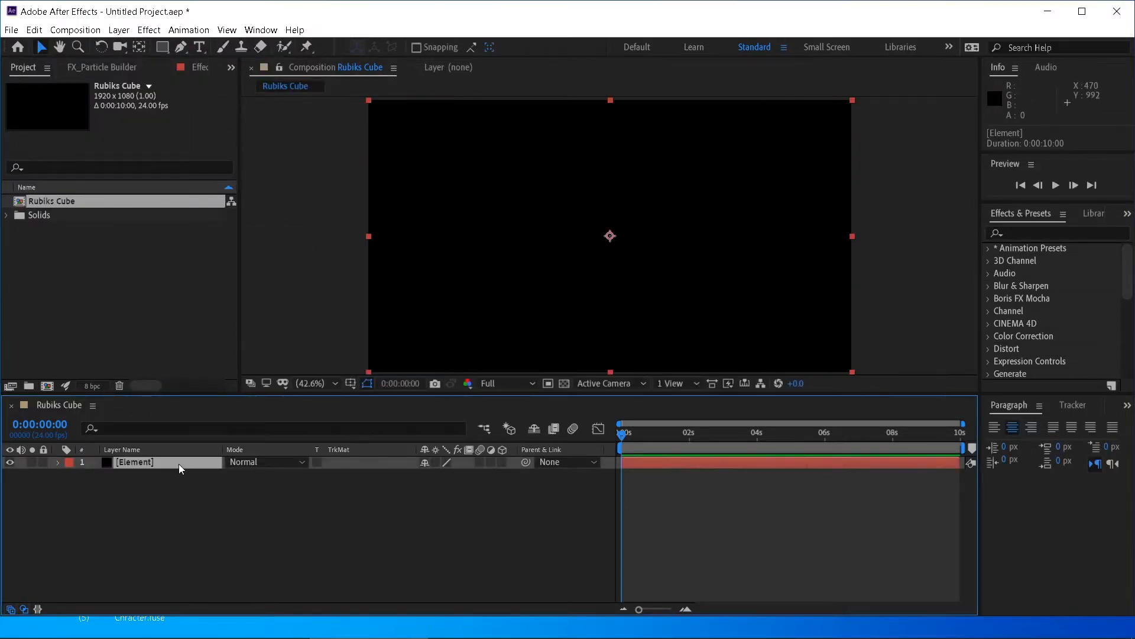
key("ctrl+space")
type("eleme")
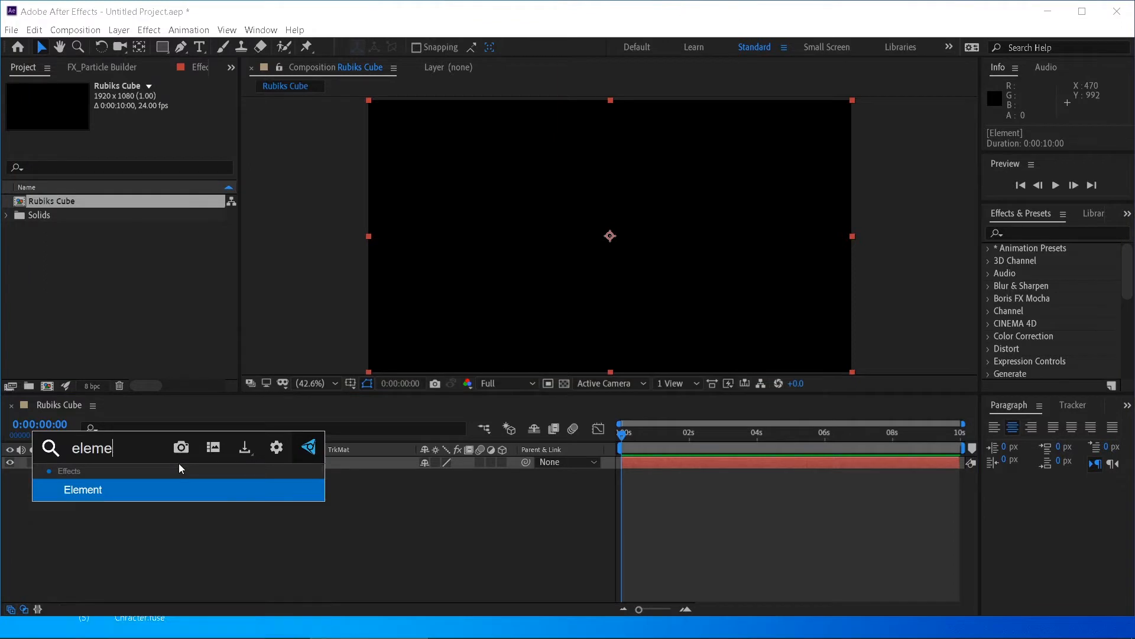
left_click(121, 495)
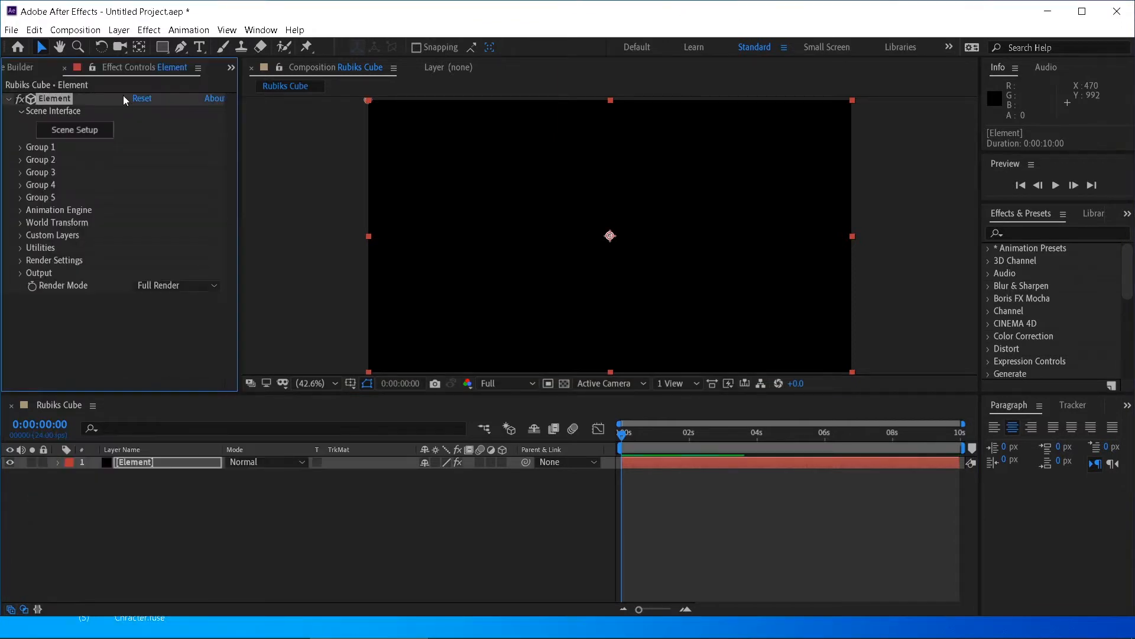
left_click(78, 130)
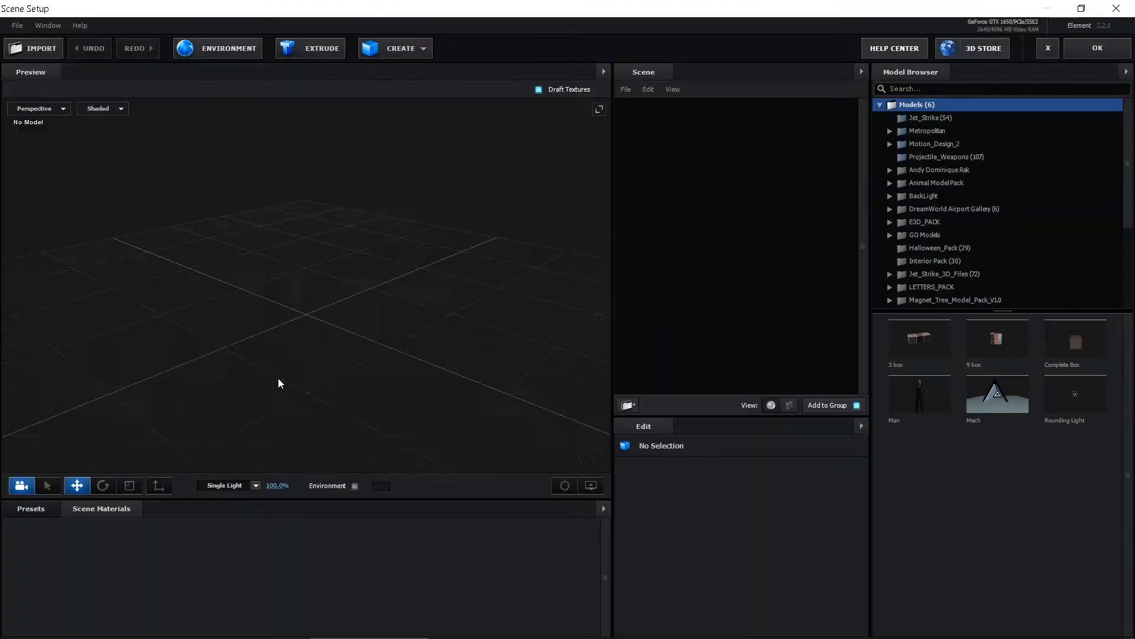
Step: Create a box model in the scene and scale it uniformly to 102%
left_click(417, 49)
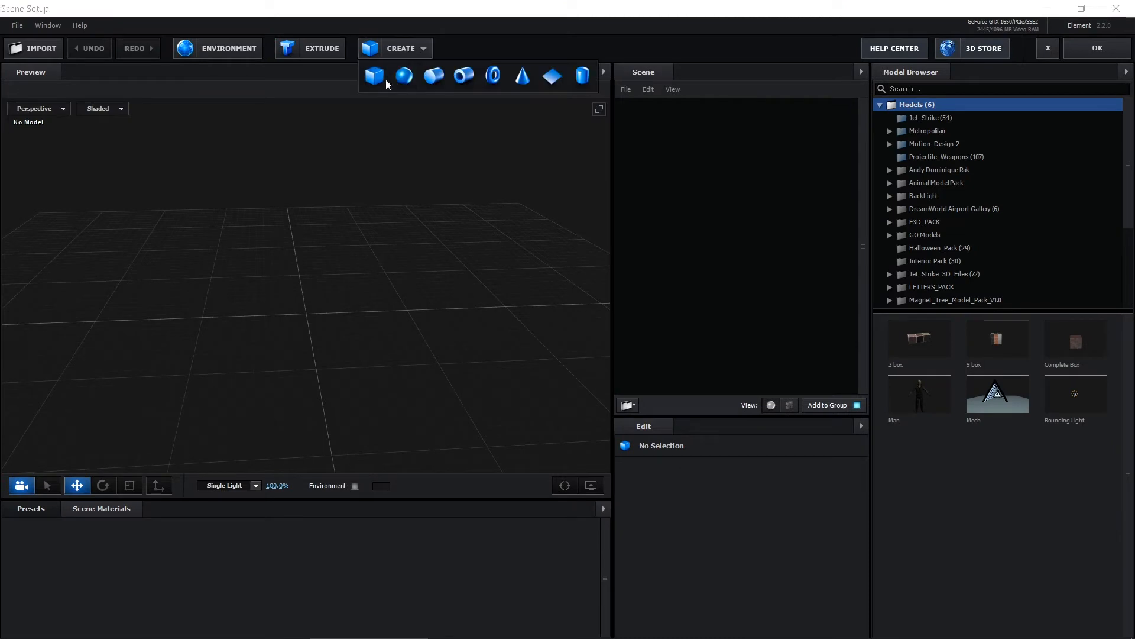
left_click(383, 80)
left_click_drag(311, 347, 421, 350)
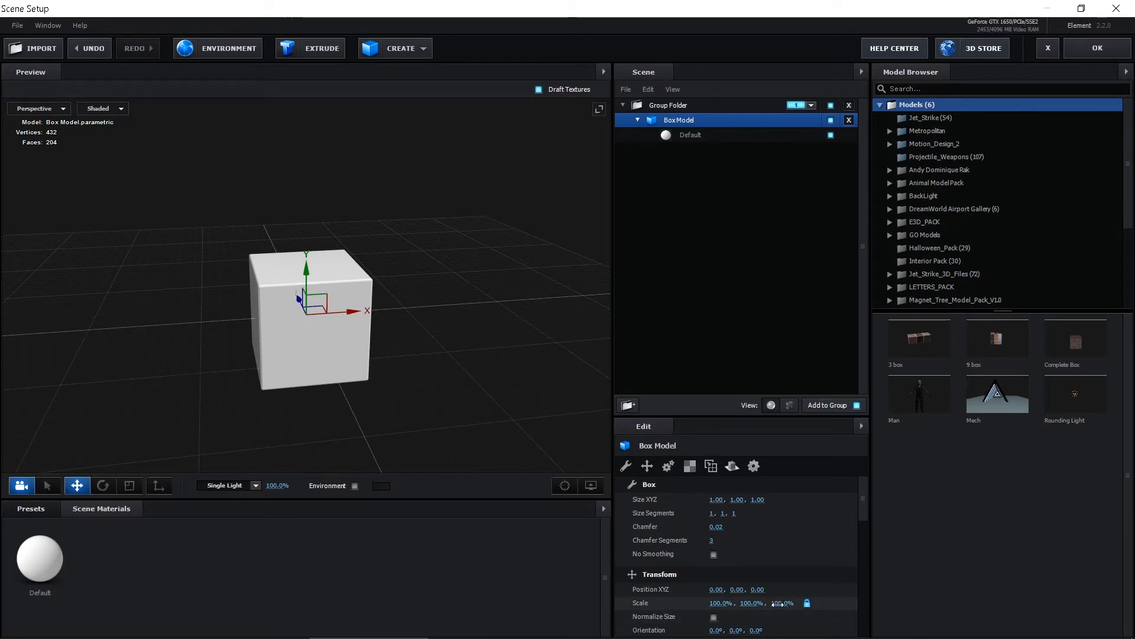
left_click_drag(778, 604, 780, 605)
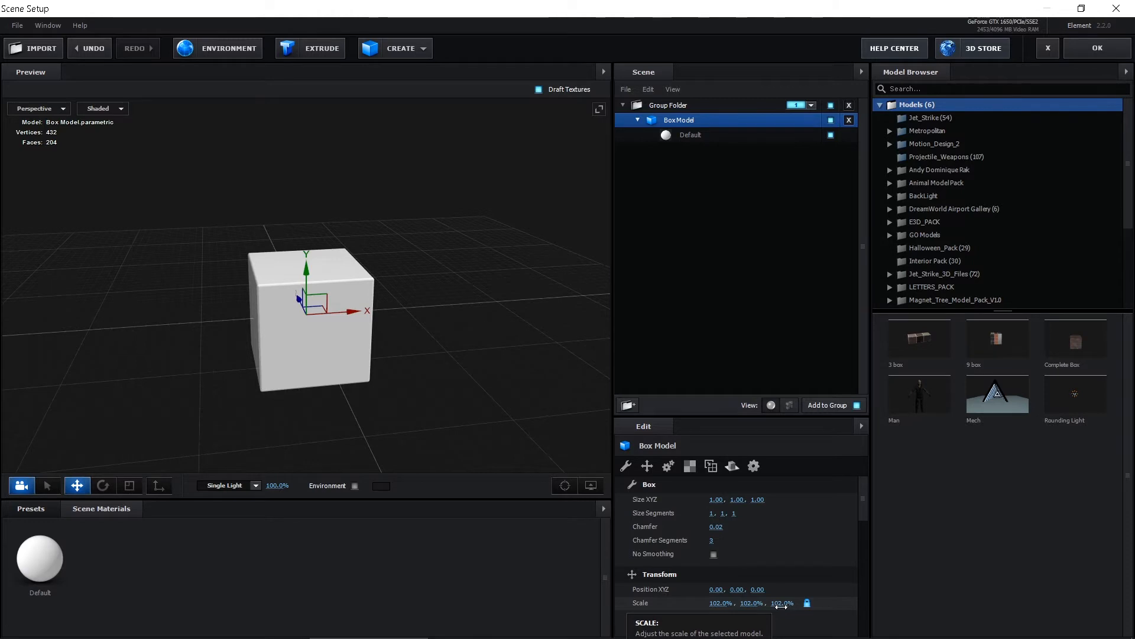
Step: Add a second box model at 100% scale and offset it to 0.03 along X
left_click_drag(455, 415, 390, 410)
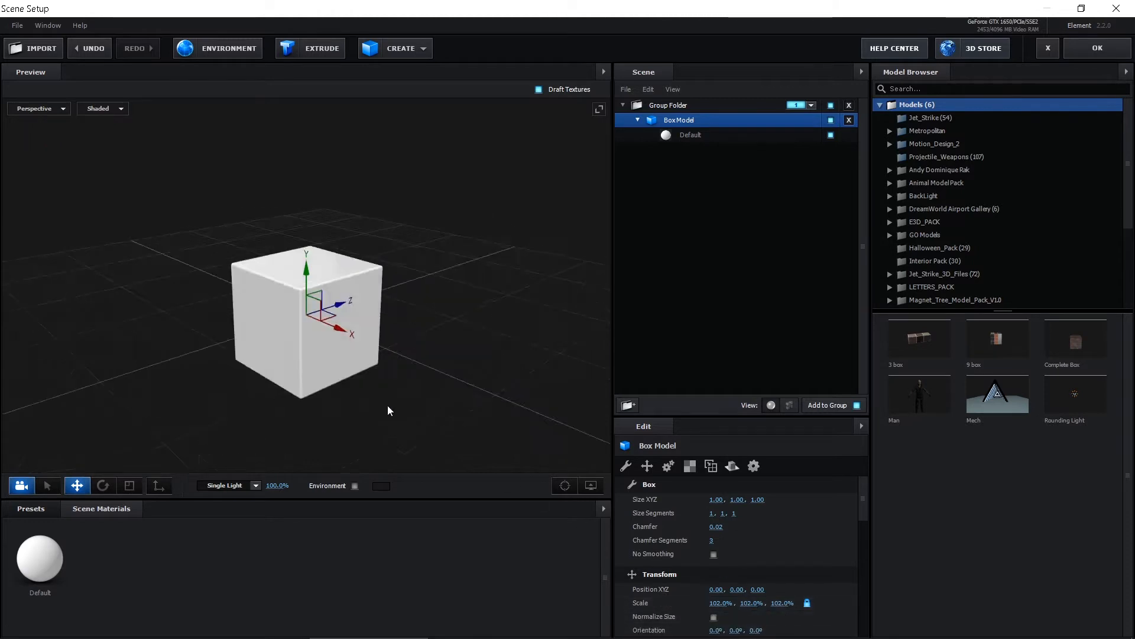
left_click(417, 51)
left_click(377, 76)
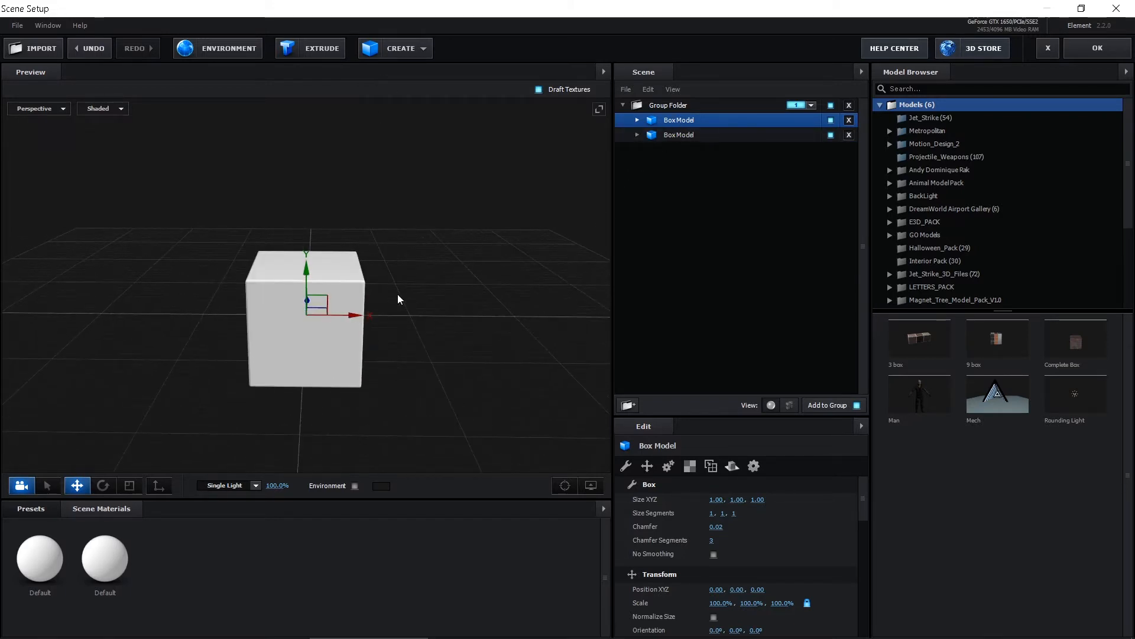
mouse_move(363, 317)
left_mouse_down()
mouse_move(373, 317)
mouse_move(356, 316)
left_mouse_up()
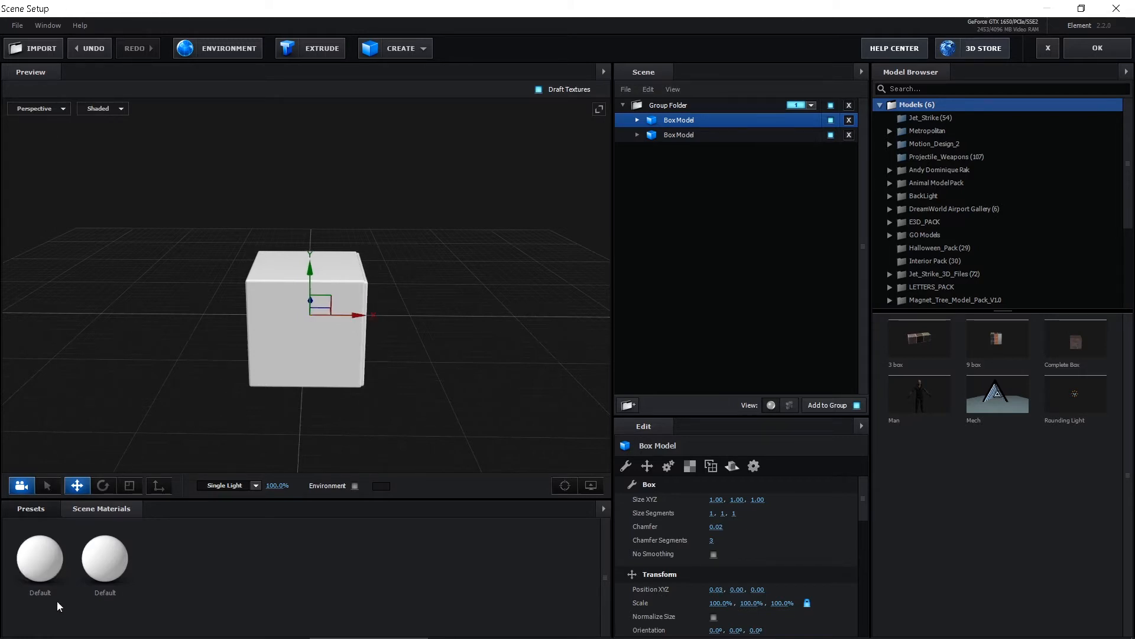
Step: Apply the Gold material from the Physical presets to the second box, the one offset along X
left_click(38, 507)
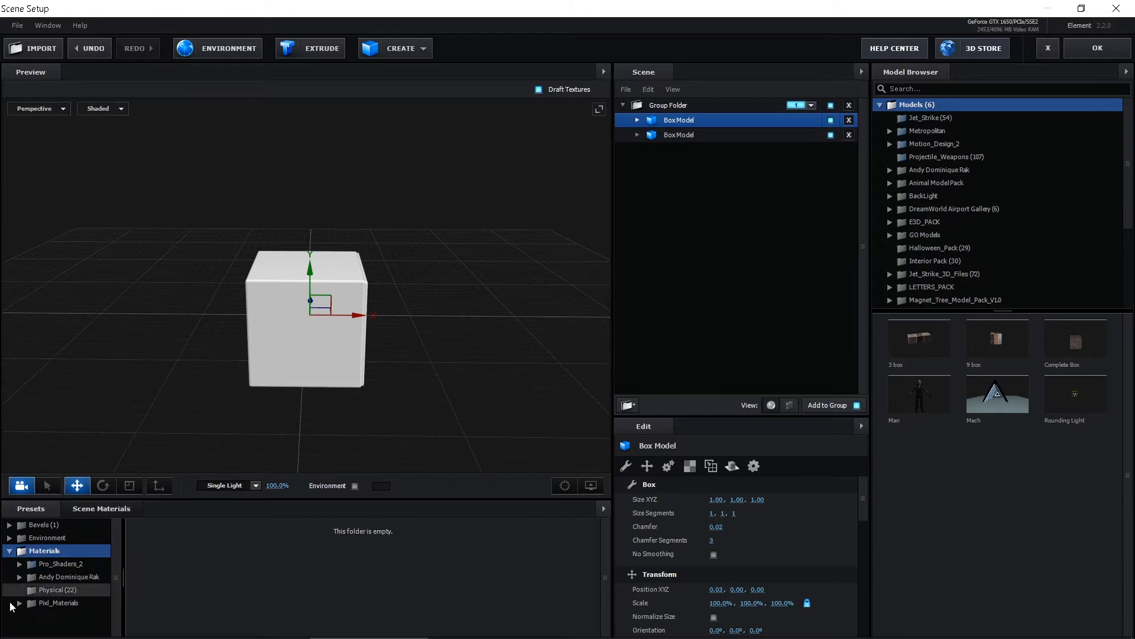
left_click(65, 568)
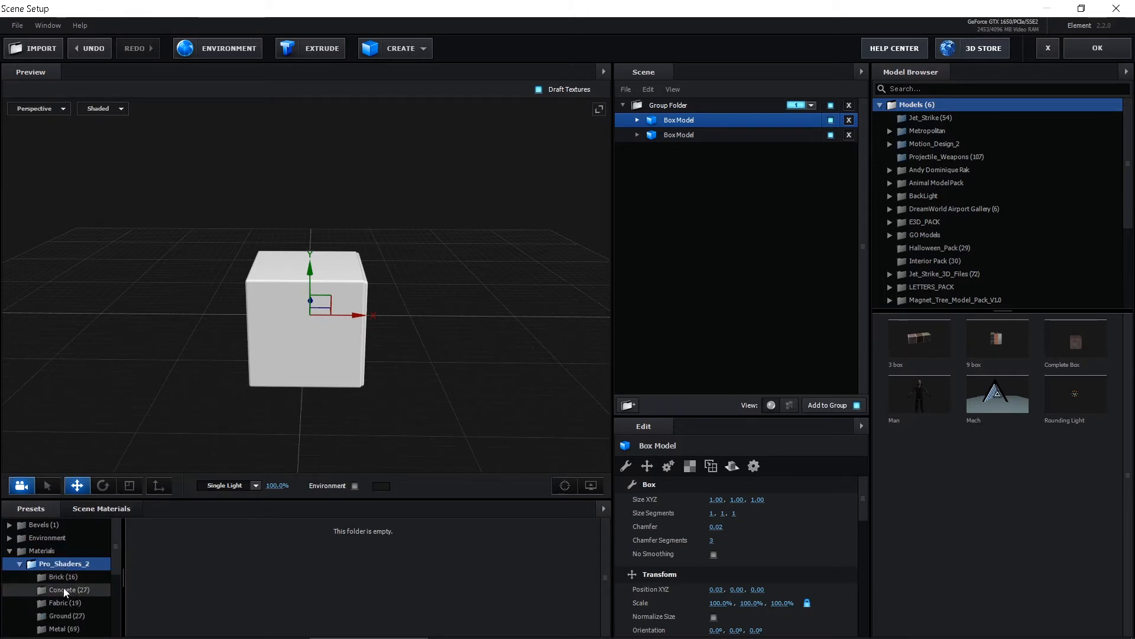
left_click(20, 565)
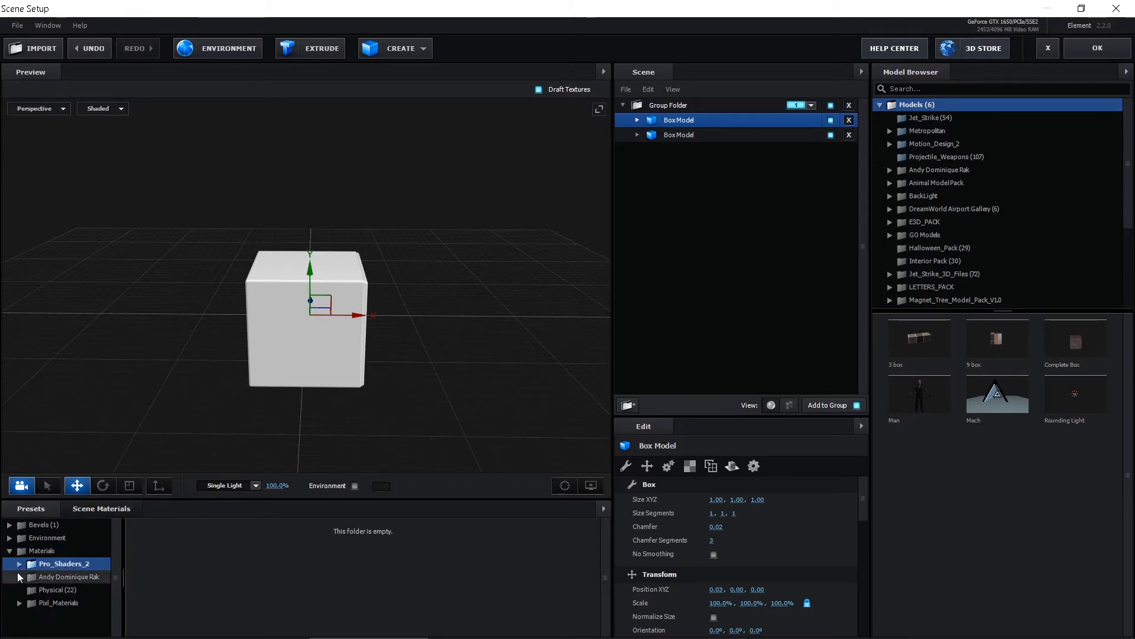
left_click(55, 590)
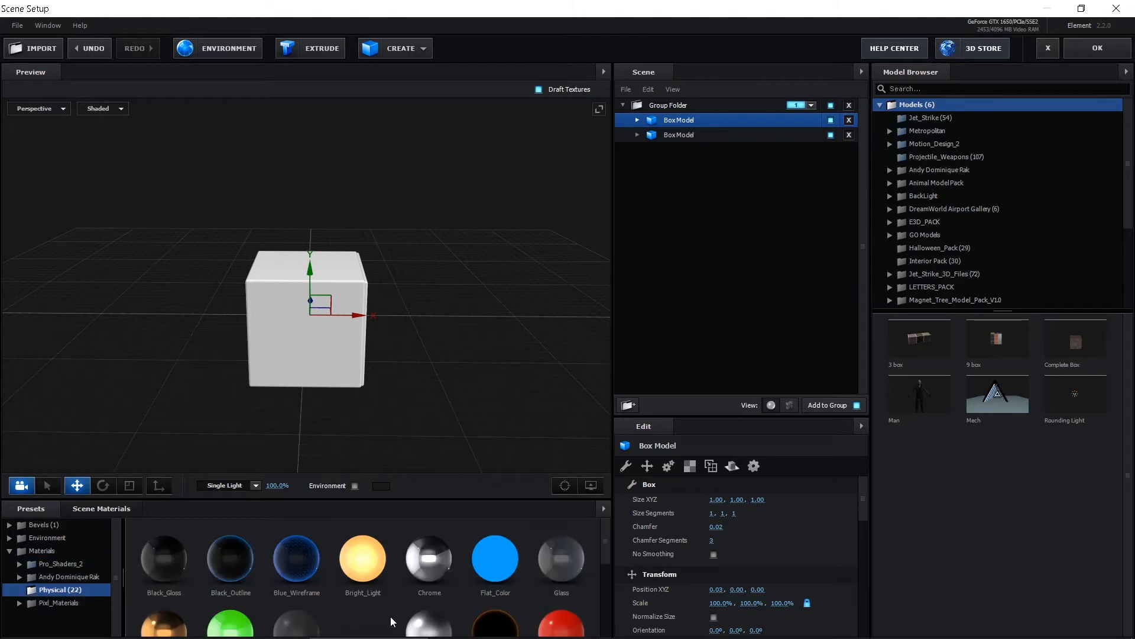
scroll(391, 617, "down", 4)
scroll(436, 614, "up", 4)
scroll(301, 603, "down", 1)
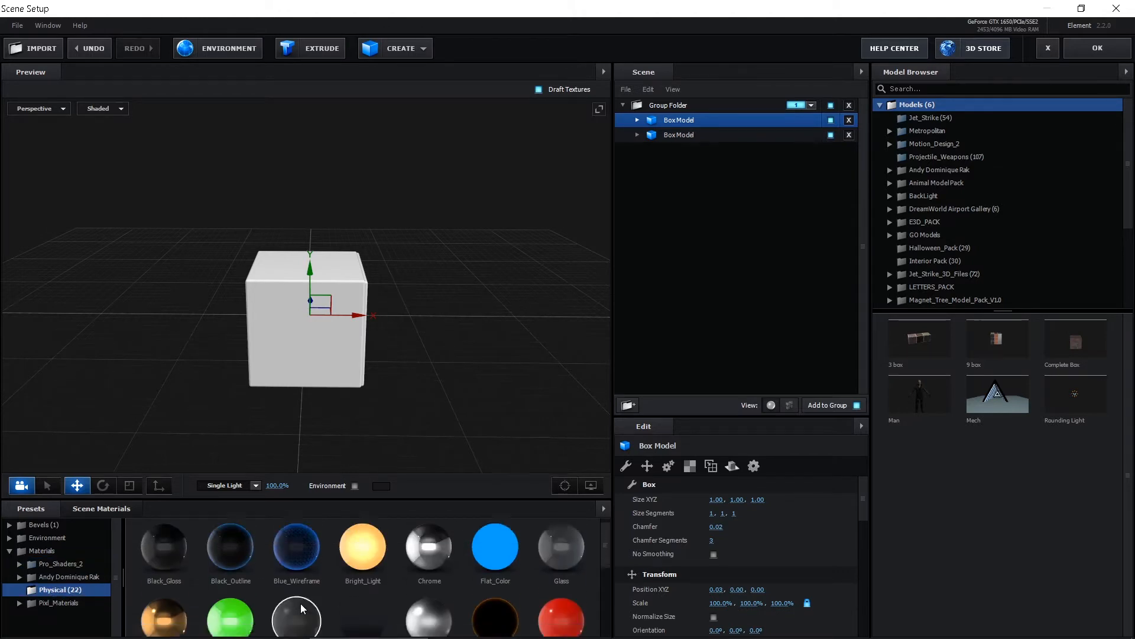
left_click_drag(165, 592, 690, 119)
left_click_drag(452, 336, 390, 350)
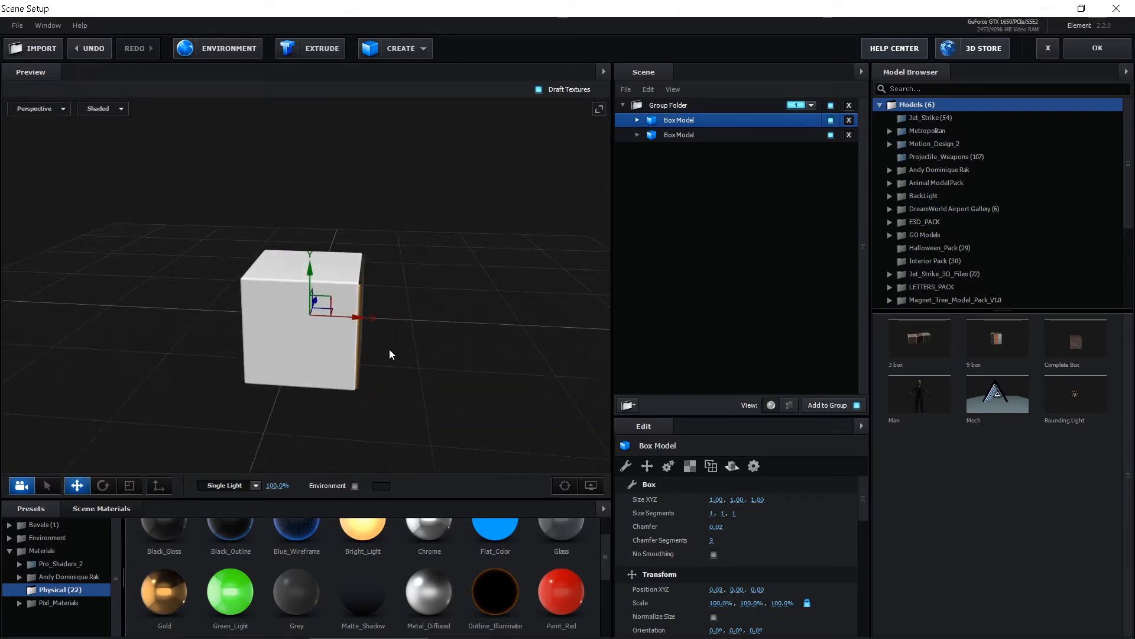
Step: Add a third box model at 100% scale and offset it to -0.03 along Z
left_click(411, 51)
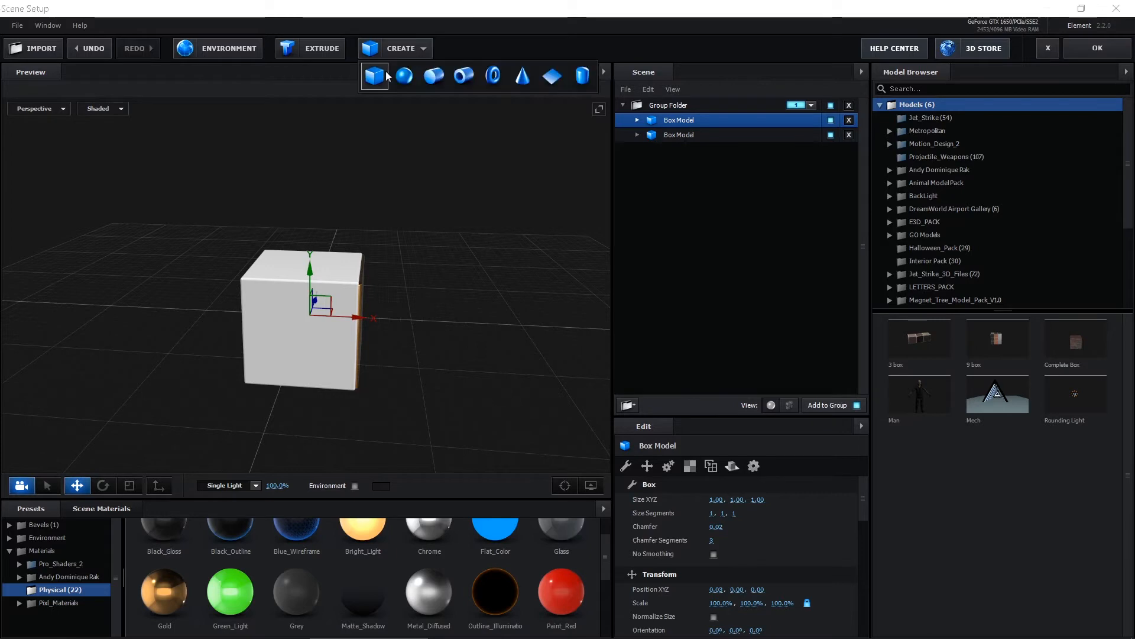
left_click(383, 72)
left_click_drag(460, 261, 336, 302)
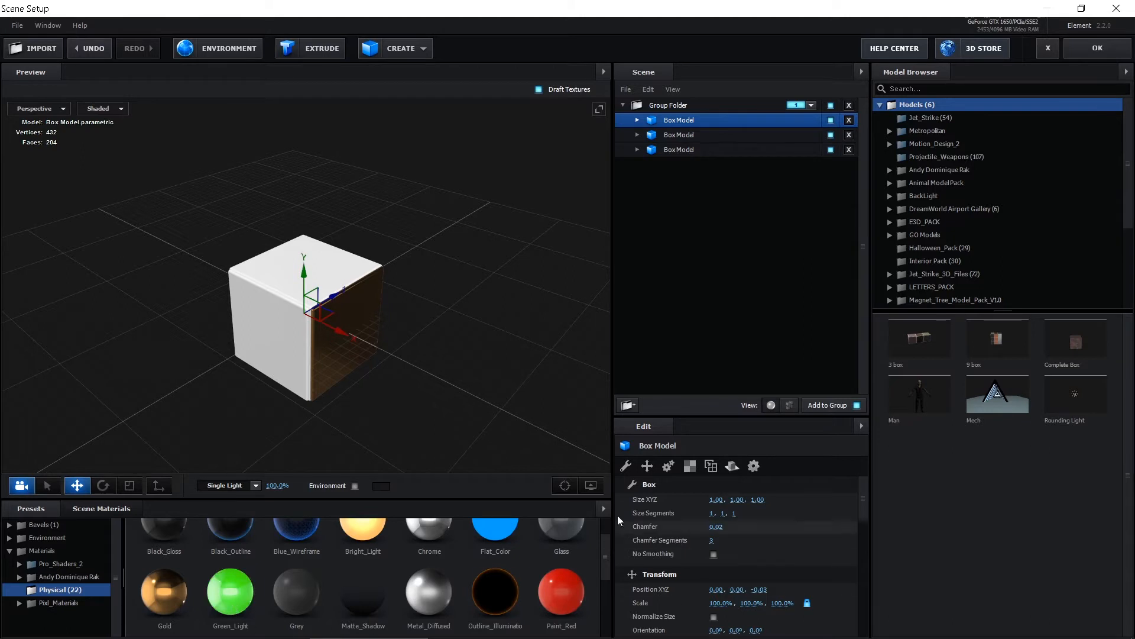
Step: Apply the Gold physical material to the third box and check its face against the other sides of the cube
left_click_drag(165, 591, 693, 125)
left_click_drag(419, 364, 428, 363)
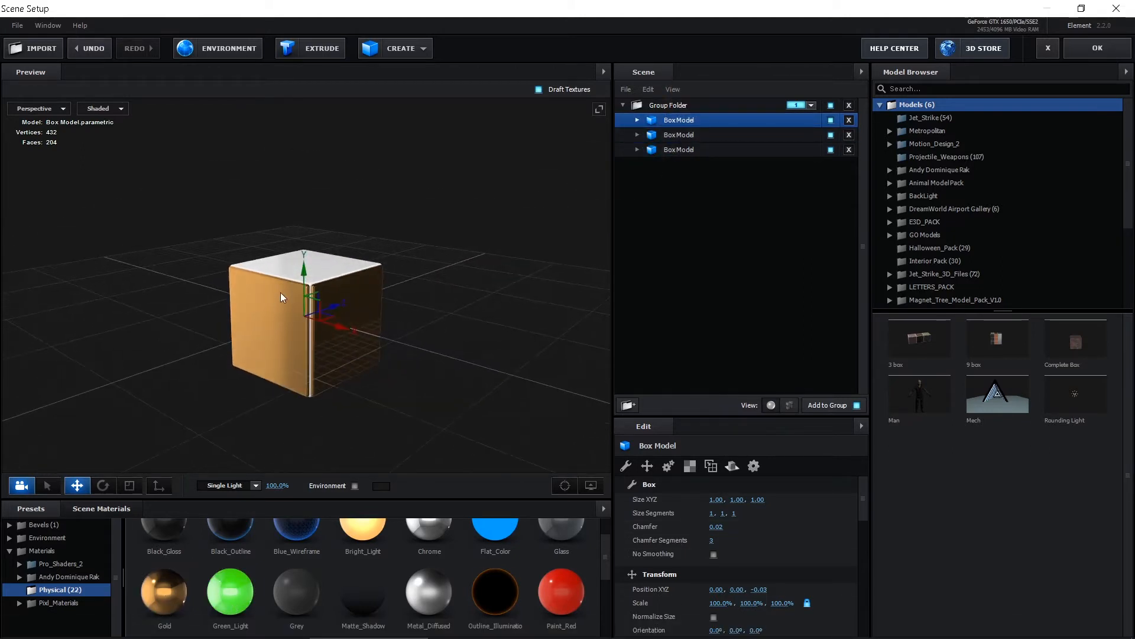
scroll(307, 378, "up", 5)
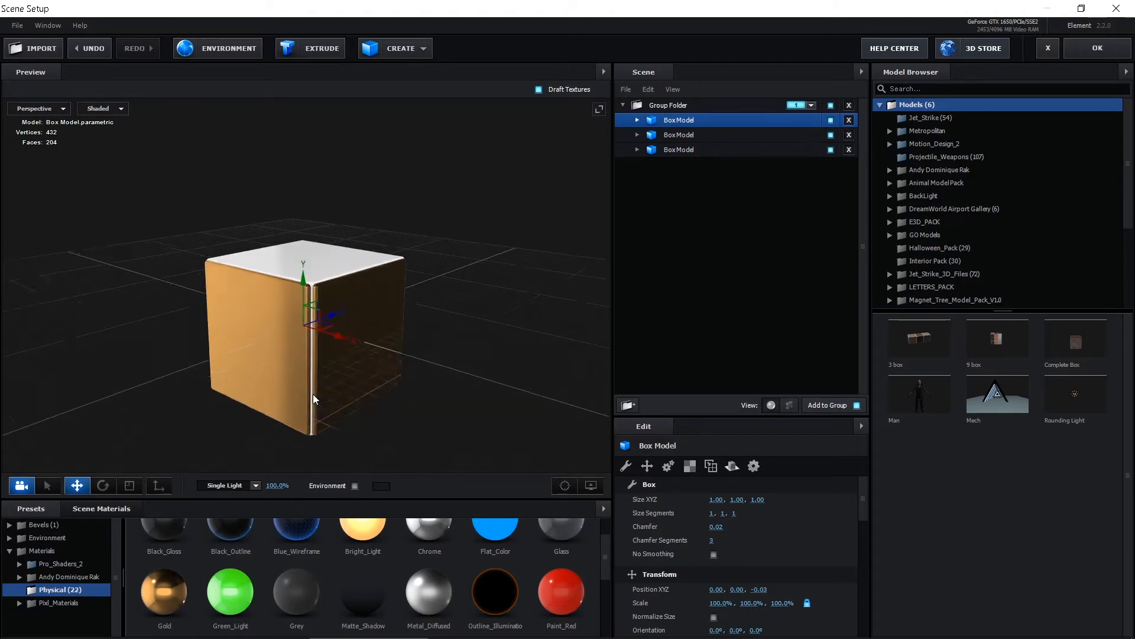
scroll(382, 357, "down", 6)
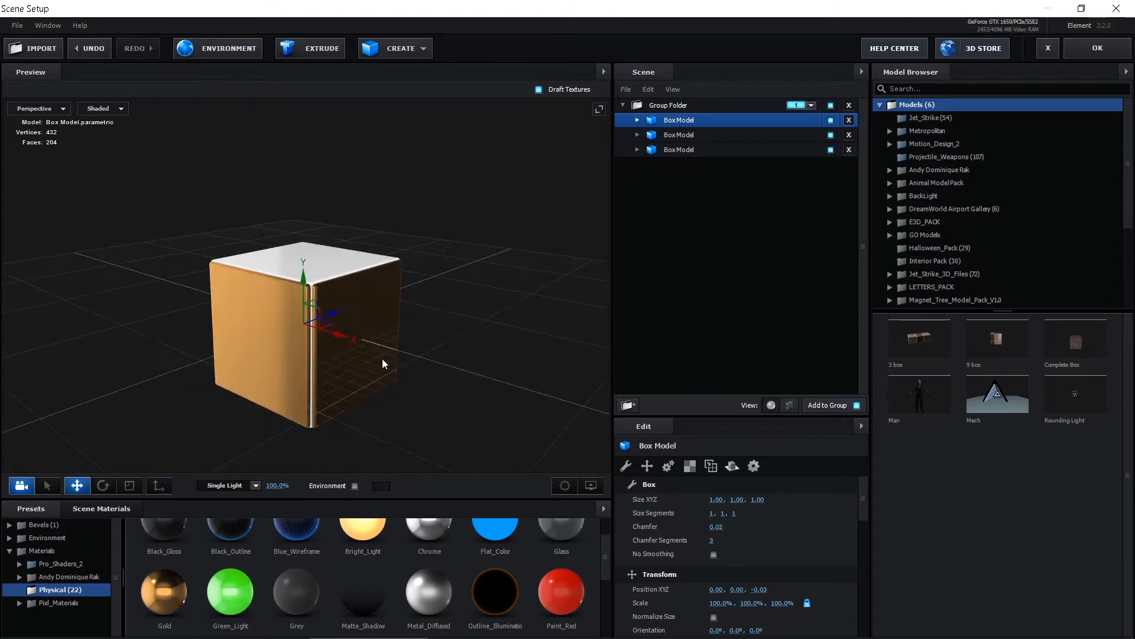
left_click_drag(372, 409, 327, 374)
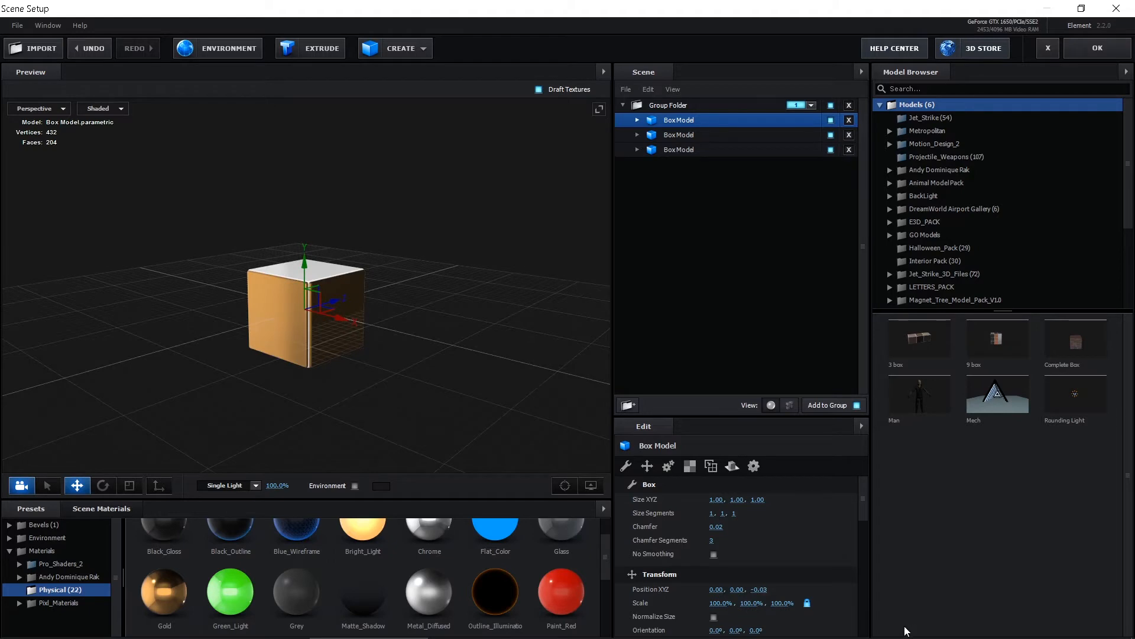
Step: Change the reflectivity color of the third box's Gold material to the deeper orange ED8F17
scroll(787, 578, "down", 6)
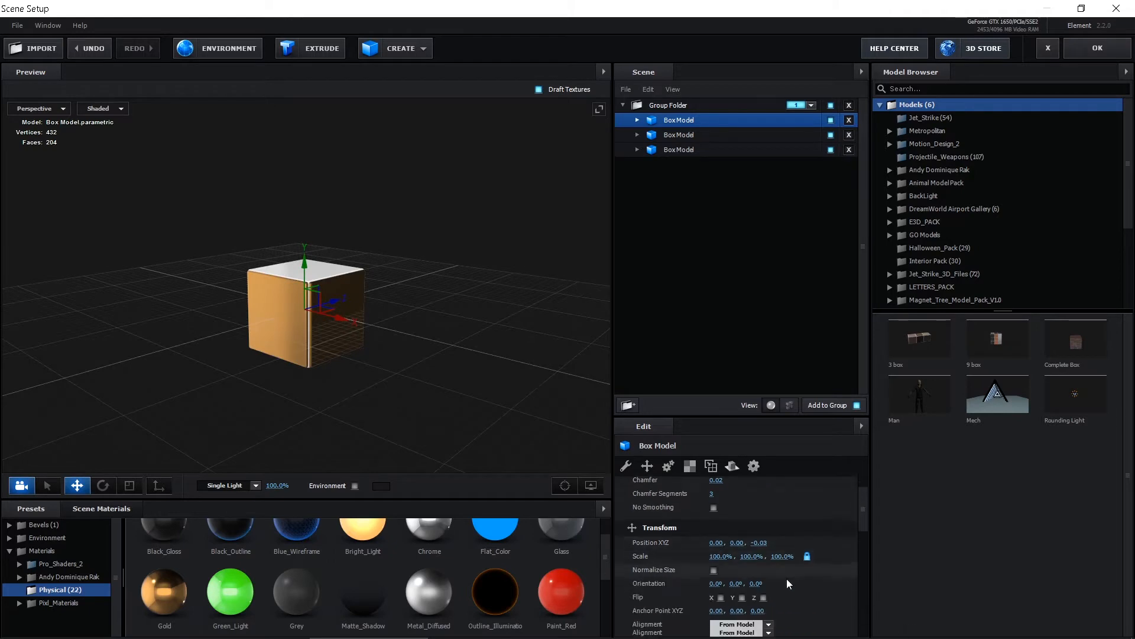
left_click(638, 120)
left_click(680, 135)
scroll(789, 540, "down", 3)
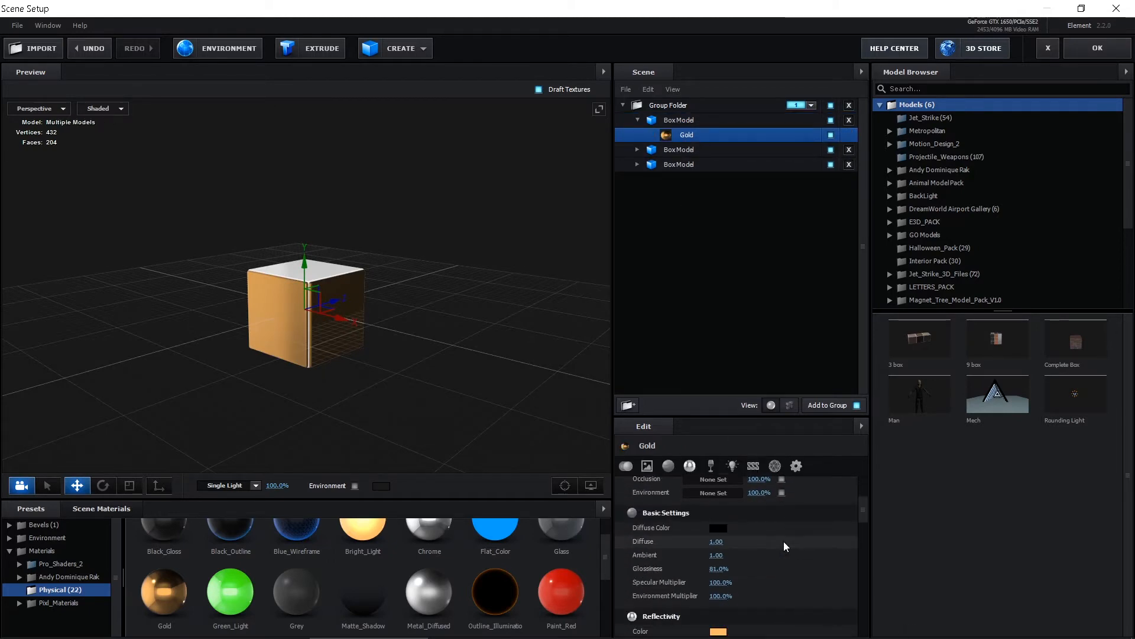
scroll(769, 547, "down", 3)
left_click(718, 548)
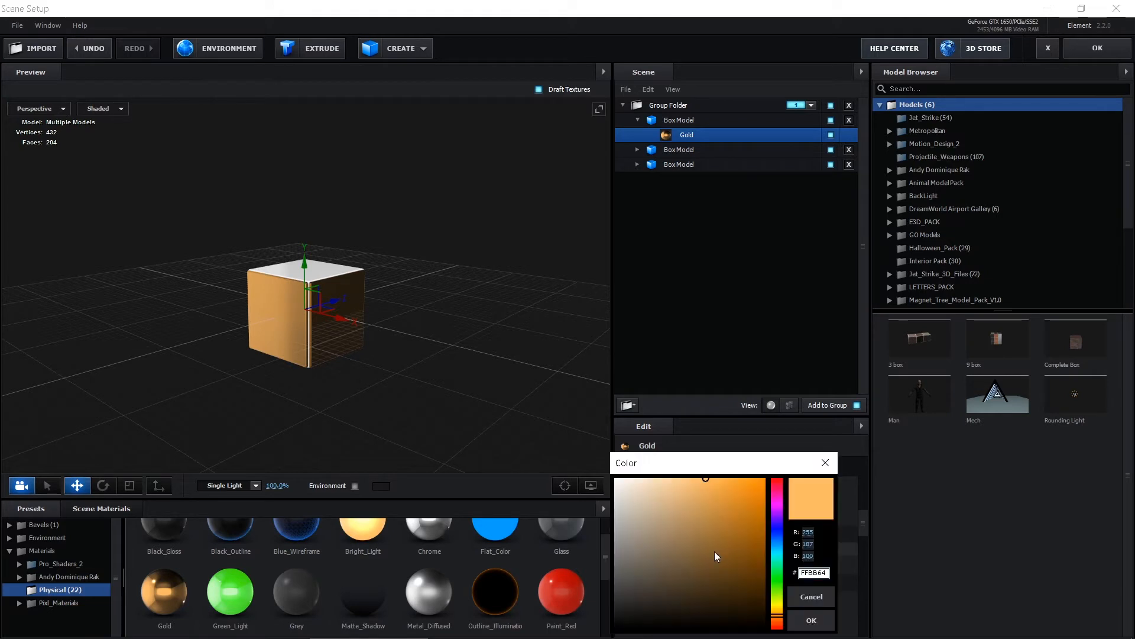
left_click_drag(746, 516, 750, 488)
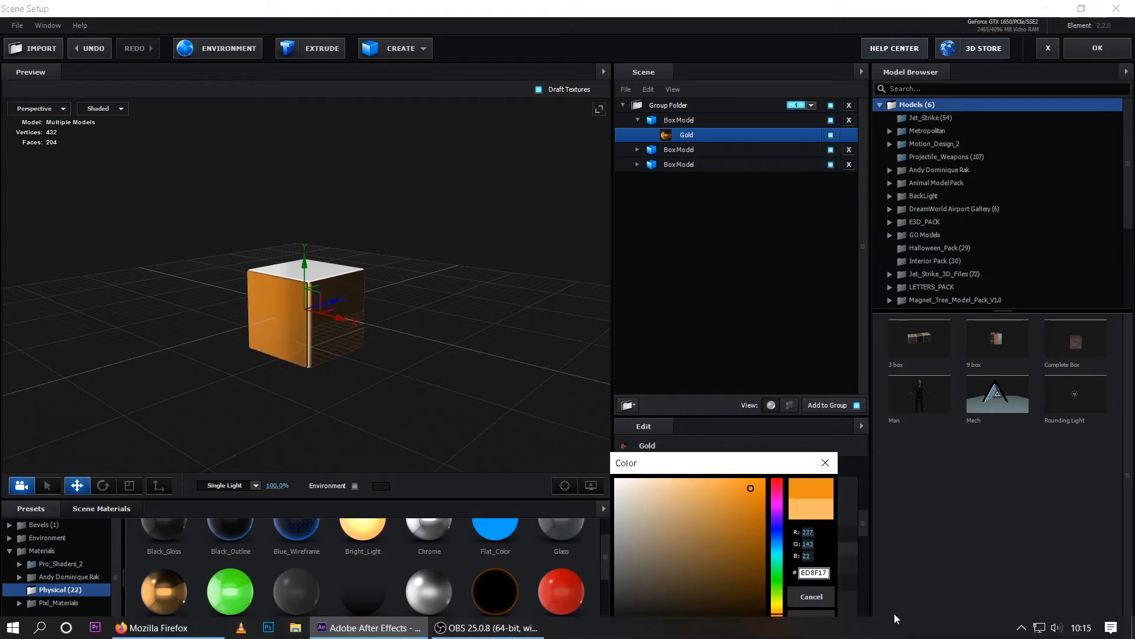
left_click(812, 617)
Step: Try the Wireframe_Glass physical material on the third box in place of Gold and inspect its face
left_click_drag(304, 396, 355, 393)
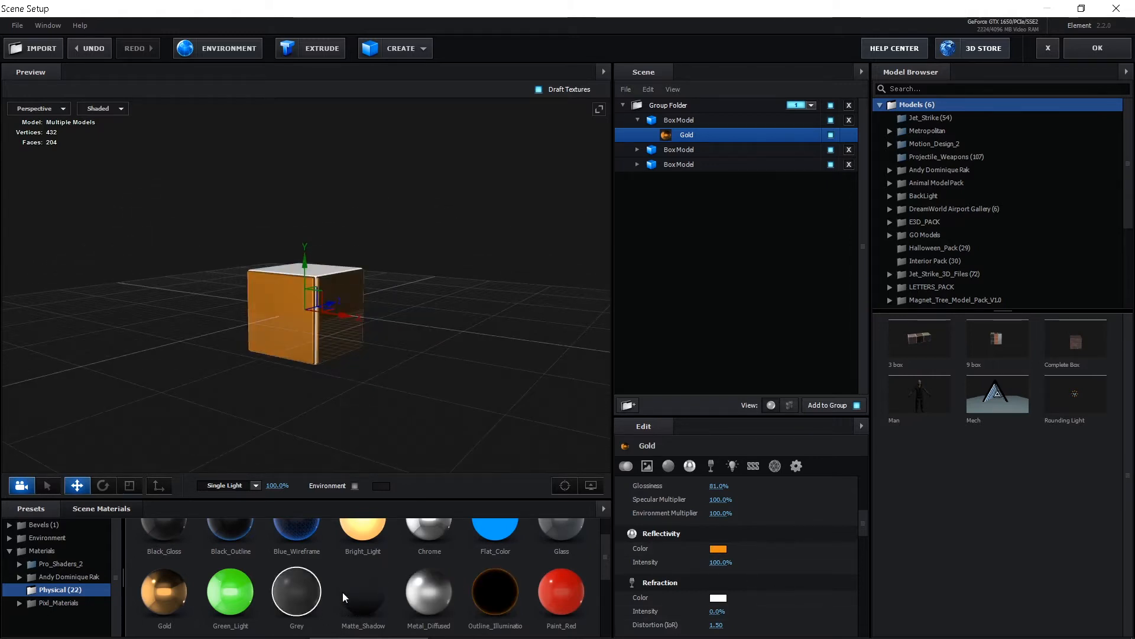
scroll(356, 591, "down", 2)
scroll(439, 605, "down", 2)
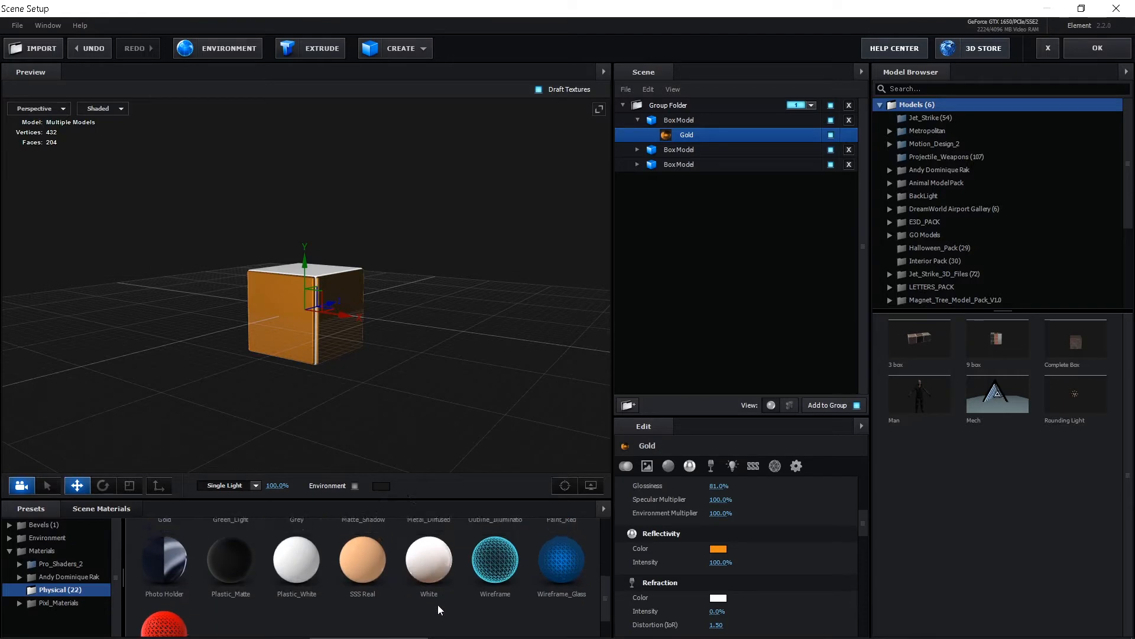
scroll(438, 605, "up", 3)
scroll(495, 602, "down", 3)
scroll(493, 602, "up", 3)
left_click_drag(492, 601, 704, 139)
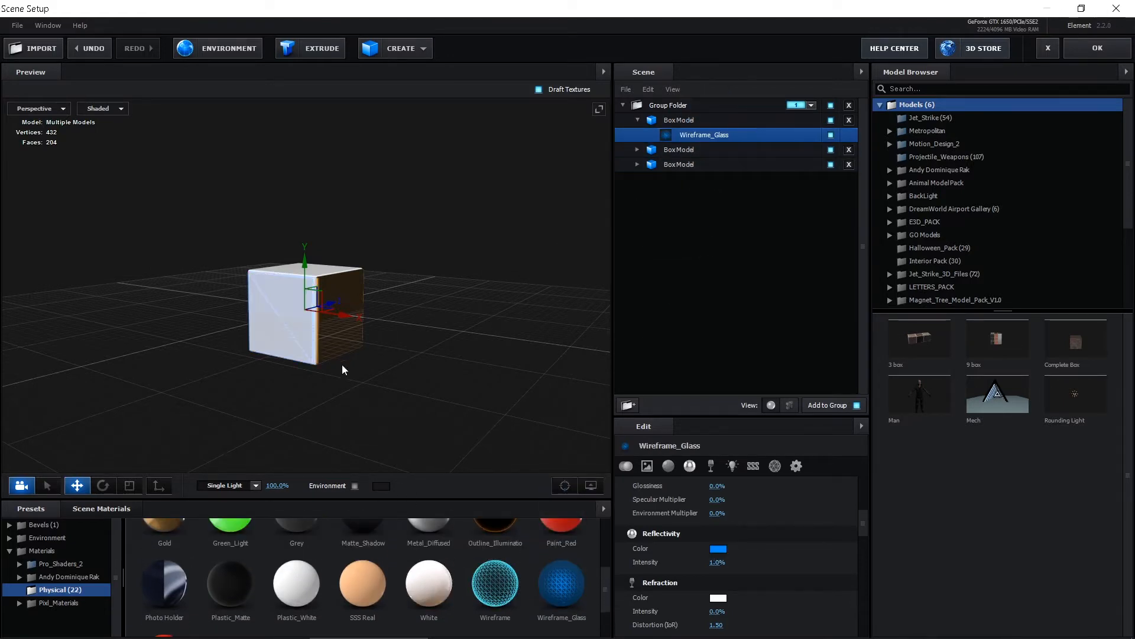
left_click_drag(342, 365, 440, 387)
Step: Try the Wireframe material on the third box, undo it and try Wireframe_Glass again
left_click_drag(496, 586, 704, 135)
left_click_drag(449, 319, 515, 341)
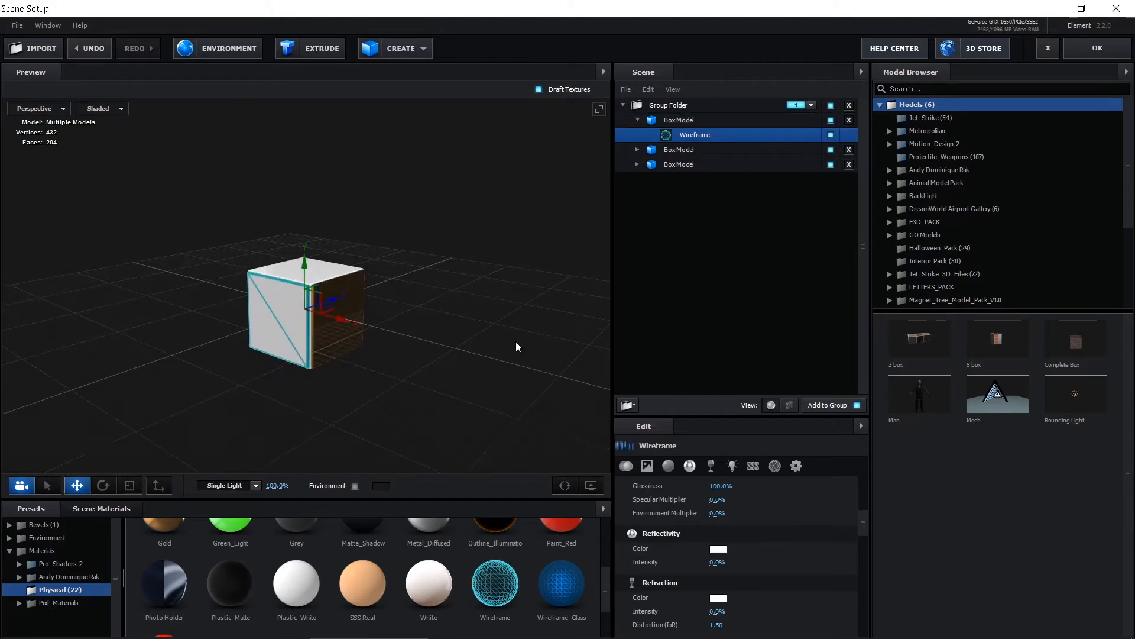
key("ctrl+z")
key("ctrl+z")
left_click_drag(561, 584, 704, 134)
left_click_drag(473, 373, 408, 331)
Step: Apply the Photo Holder physical material to the third box and inspect the cube from several sides
left_click_drag(165, 584, 704, 135)
left_click_drag(449, 313, 497, 326)
scroll(285, 609, "down", 1)
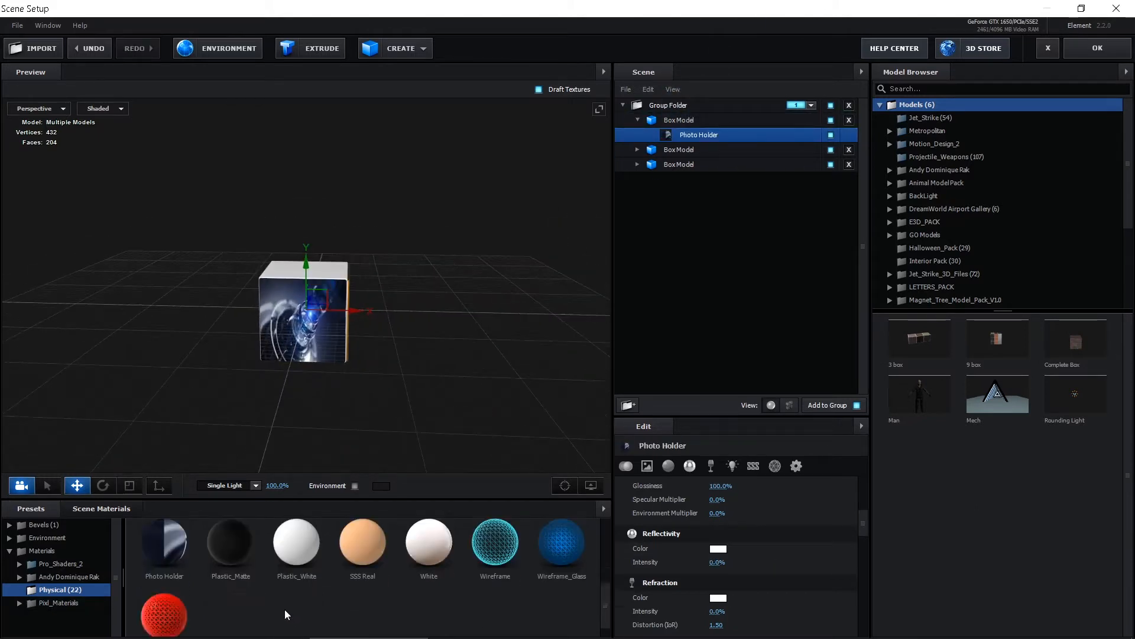
scroll(285, 609, "up", 1)
left_click_drag(295, 355, 352, 309)
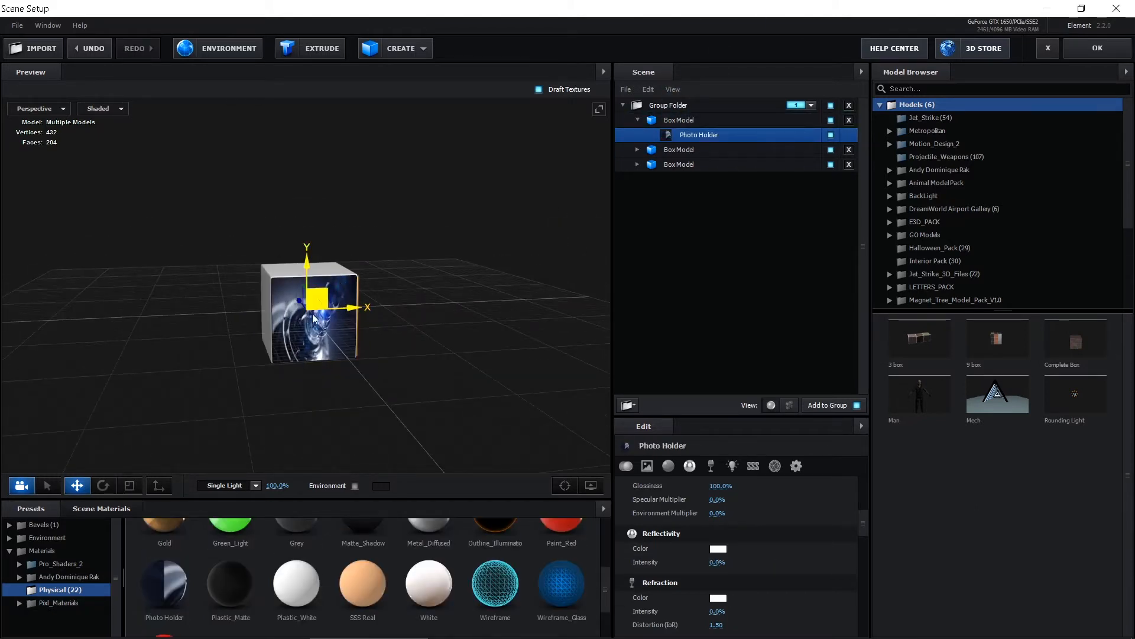
scroll(336, 350, "up", 3)
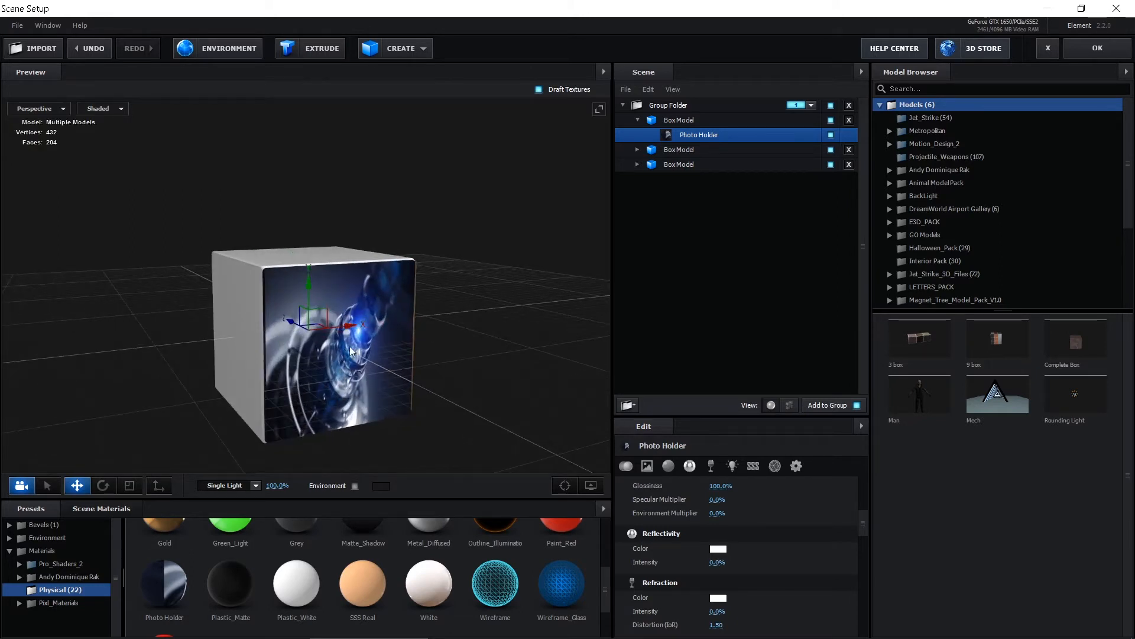
scroll(454, 363, "down", 5)
left_click_drag(317, 378, 290, 376)
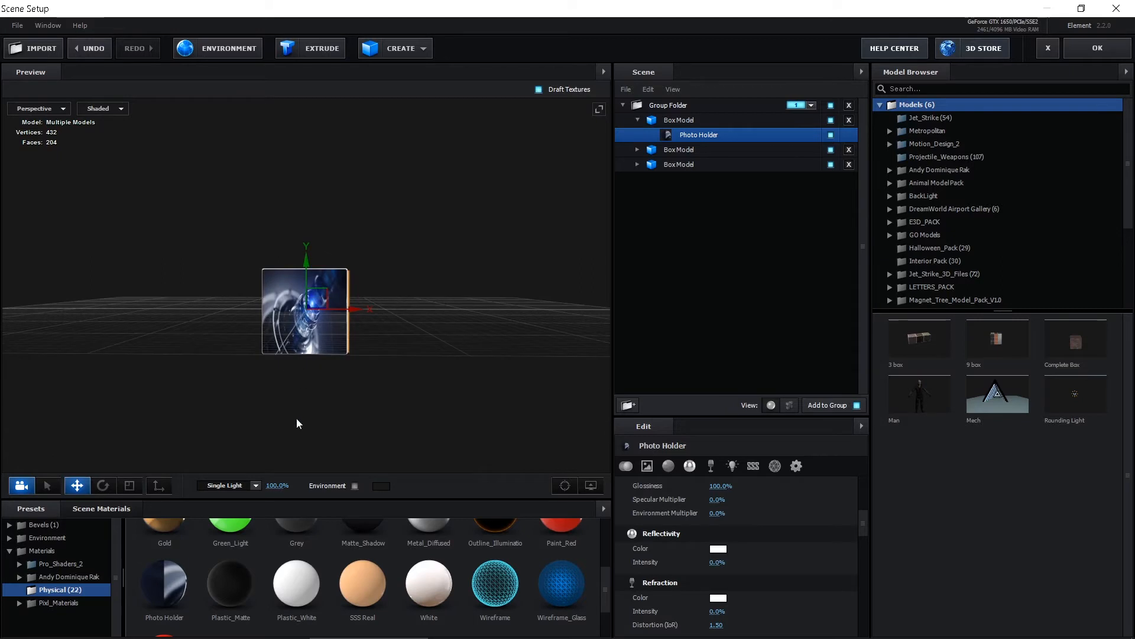
mouse_move(297, 419)
left_mouse_down()
mouse_move(360, 448)
mouse_move(284, 425)
mouse_move(288, 414)
left_mouse_up()
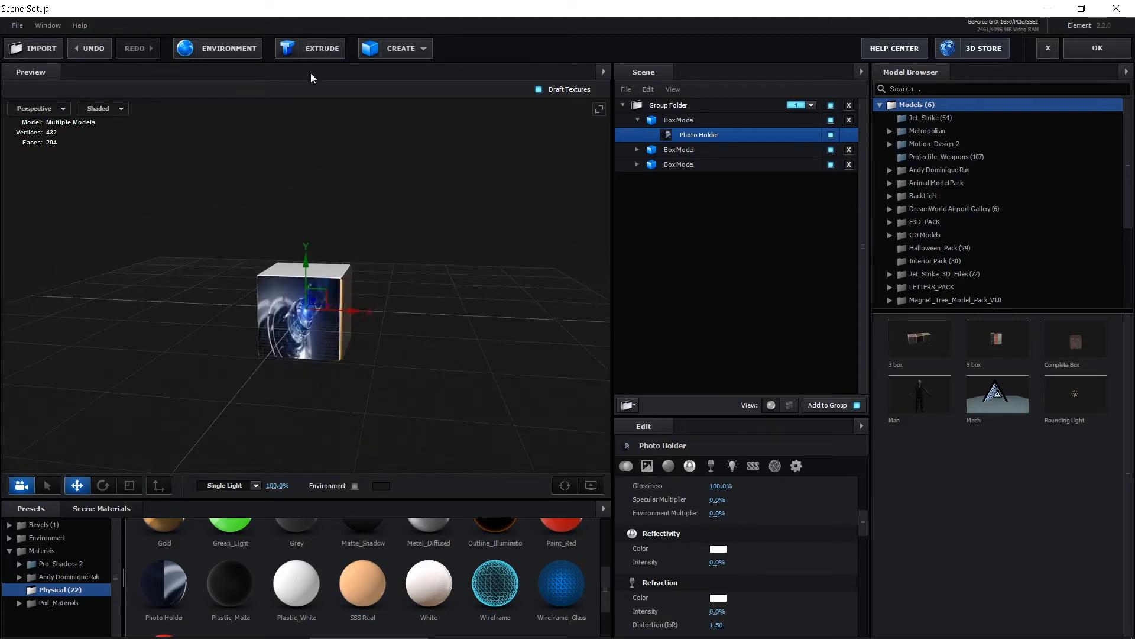
Step: Add a fourth box model and shift it slightly along negative X so it stands out on the side opposite the gold face
left_click(397, 53)
left_click(383, 75)
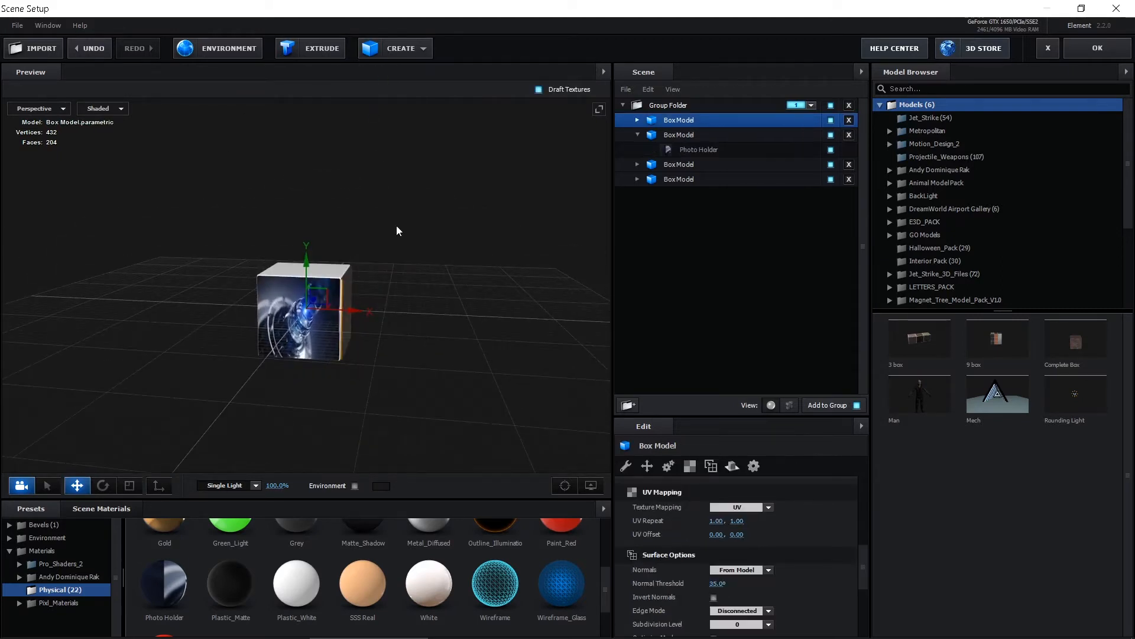
left_click_drag(398, 229, 450, 278)
left_click_drag(353, 306, 290, 290)
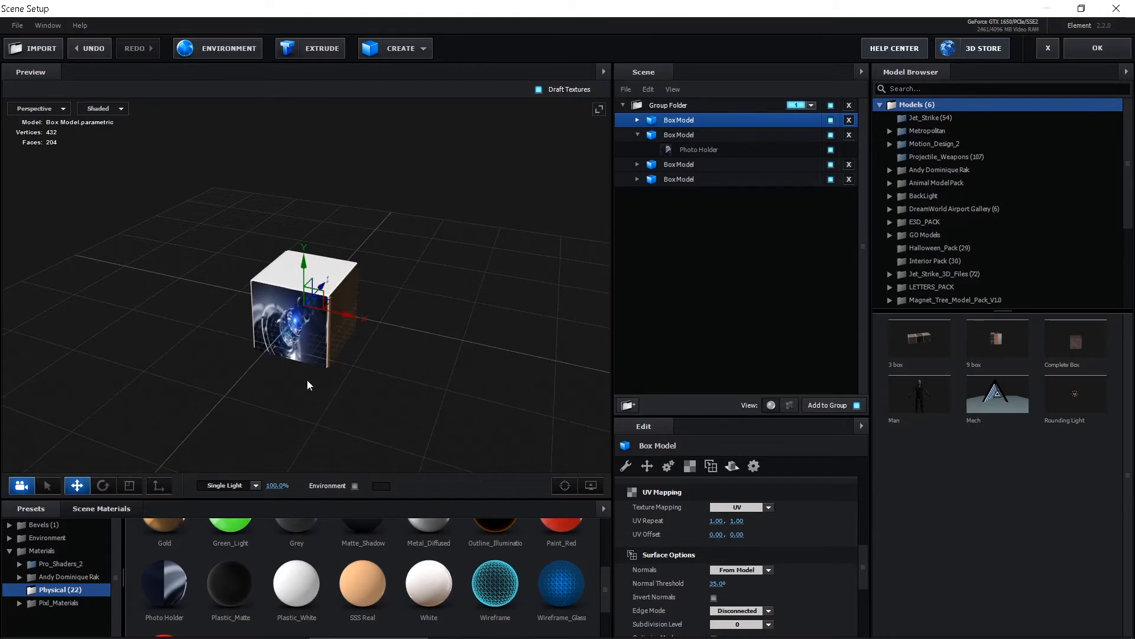
left_click_drag(307, 380, 365, 387)
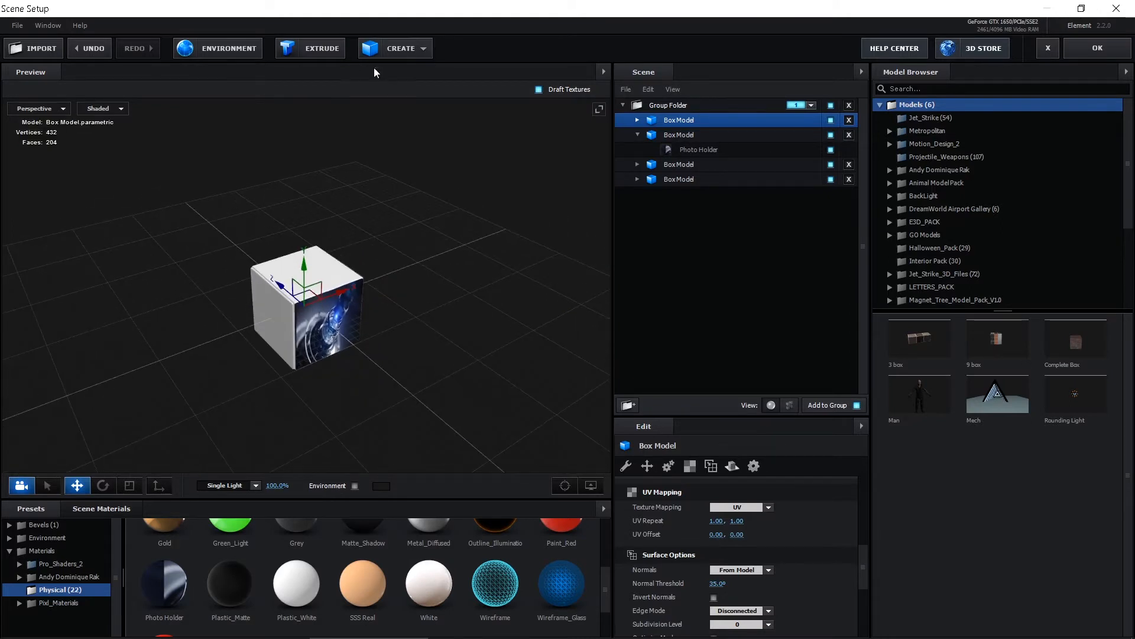
left_click_drag(416, 338, 272, 319)
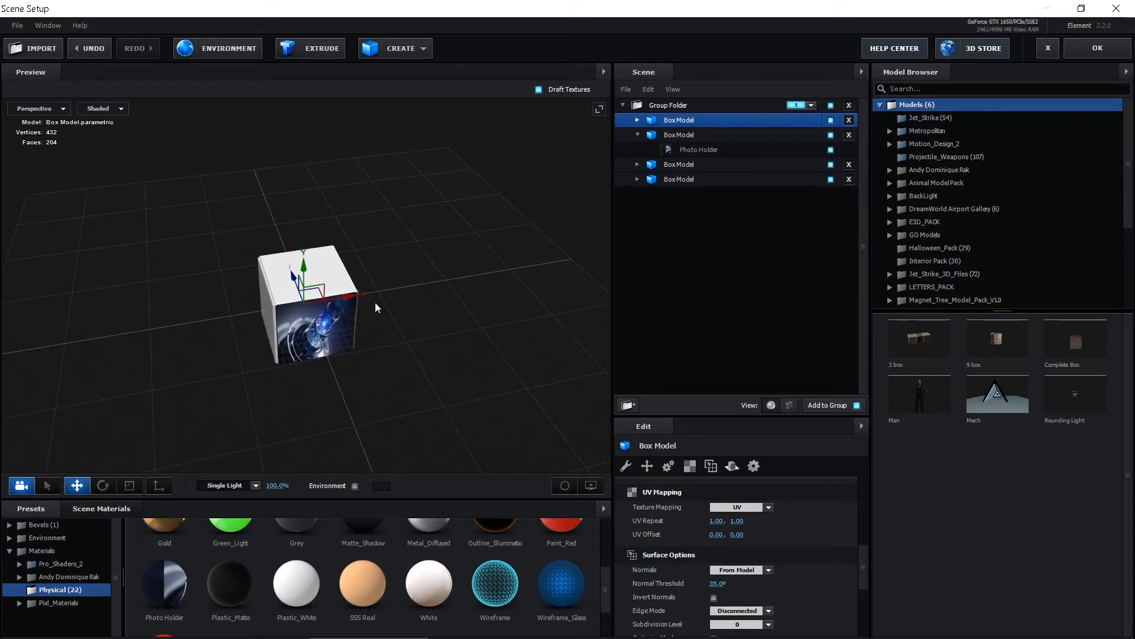
left_click_drag(338, 353, 388, 373)
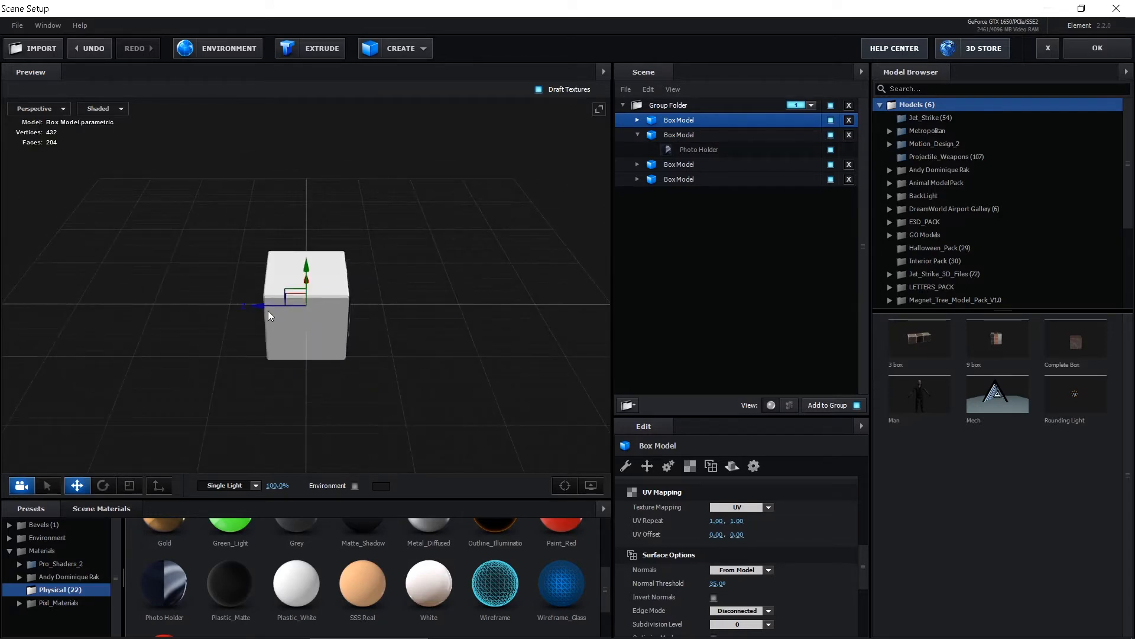
left_click_drag(268, 311, 318, 370)
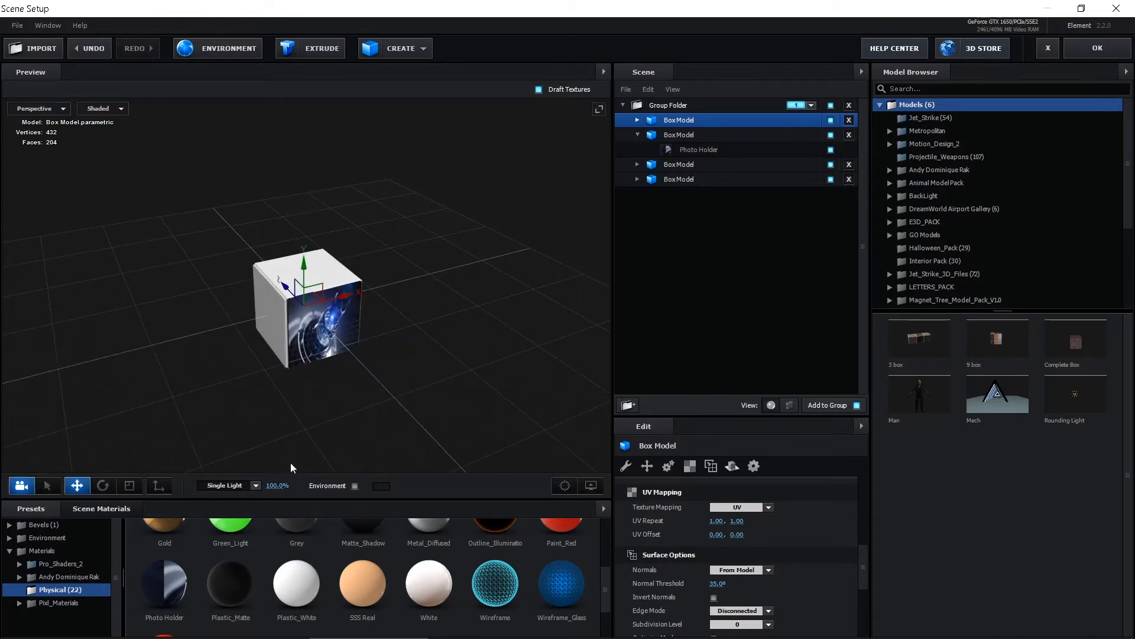
Step: Try the red wireframe material from the Physical presets on the fourth box
scroll(294, 588, "up", 2)
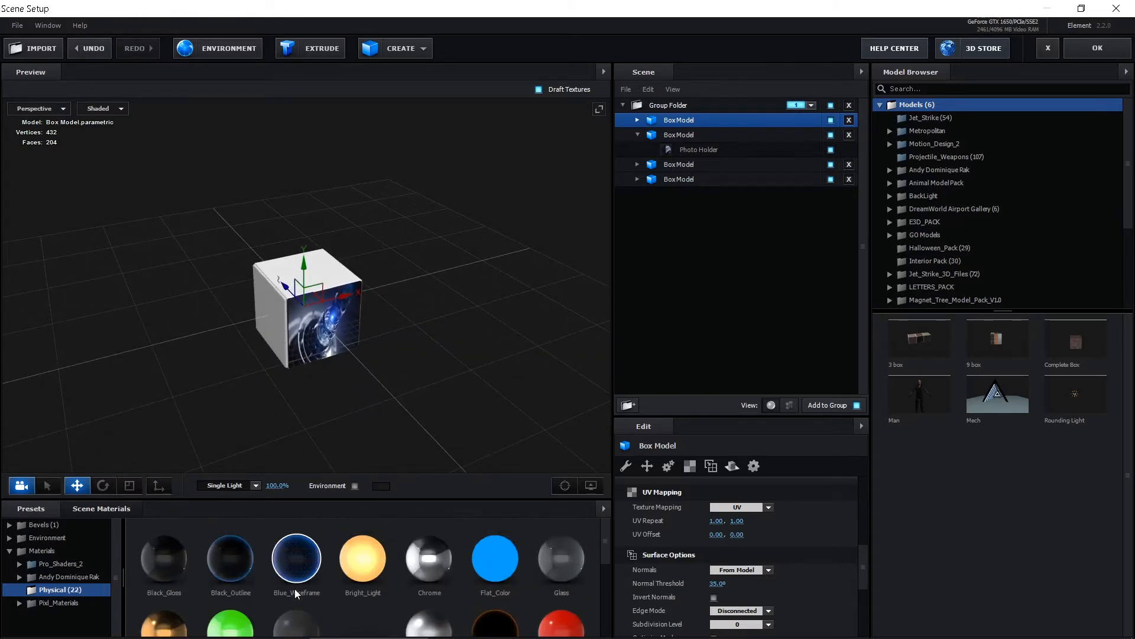
scroll(336, 590, "down", 2)
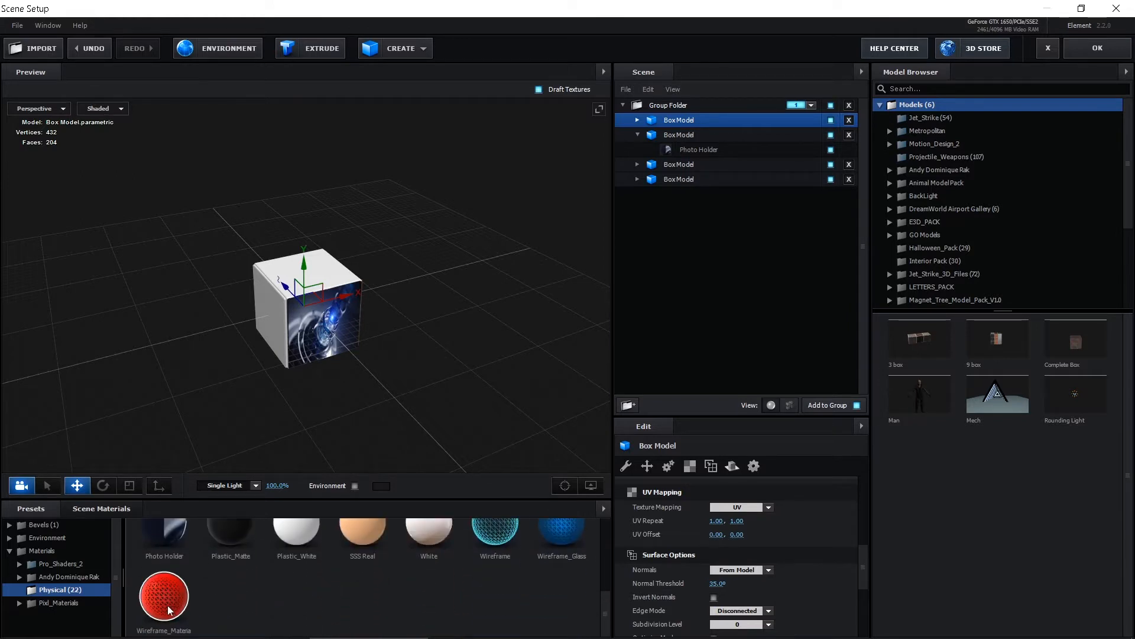
left_click_drag(164, 595, 678, 123)
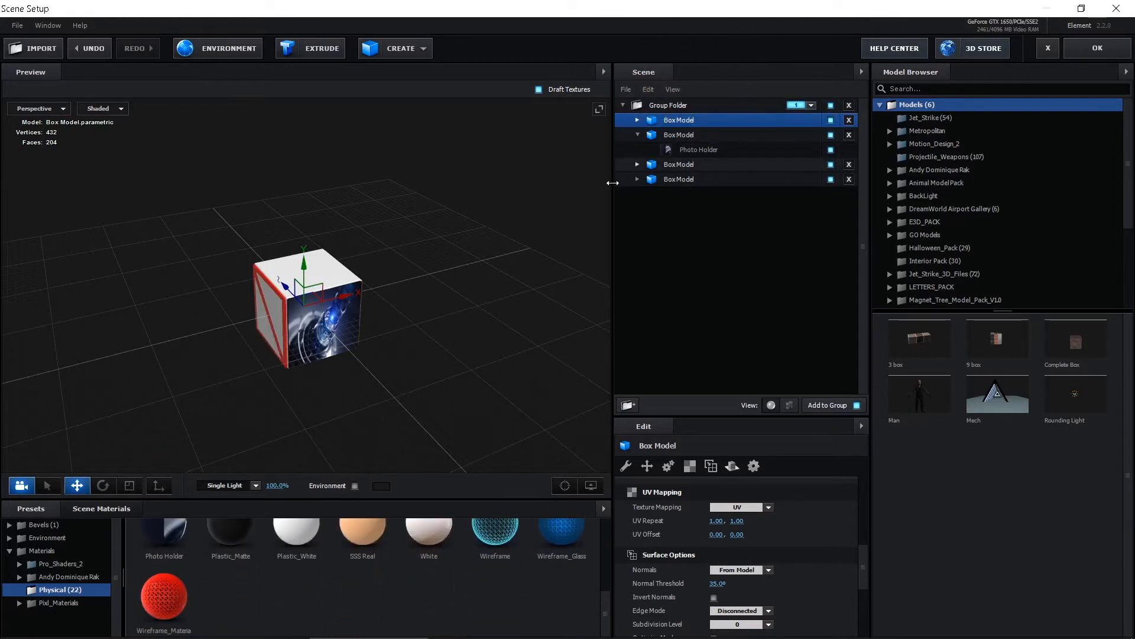
left_click_drag(435, 340, 507, 295)
Step: Apply the metal_bronze_raw material from the Pro_Shaders_2 Metal presets to the fourth box
left_click(68, 628)
left_click(65, 615)
left_click(66, 587)
left_click_drag(495, 621, 678, 121)
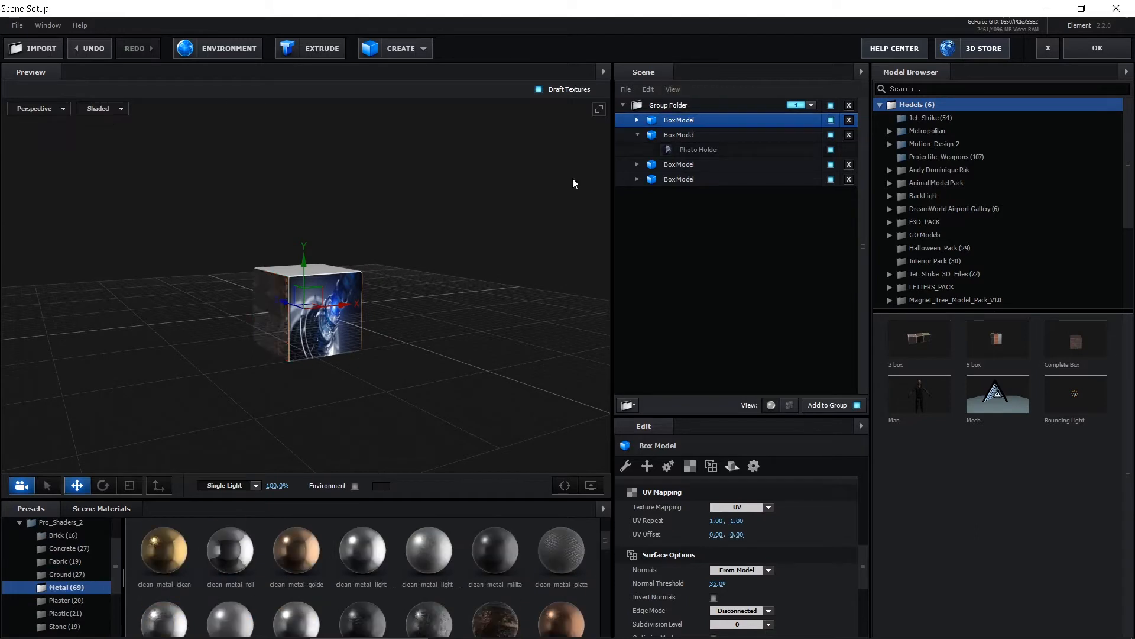
mouse_move(440, 311)
left_mouse_down()
mouse_move(487, 348)
mouse_move(418, 337)
mouse_move(491, 350)
mouse_move(470, 372)
mouse_move(434, 319)
left_mouse_up()
Step: Add a fifth box model and raise it slightly along Y to form the cube's upper face
left_click(407, 51)
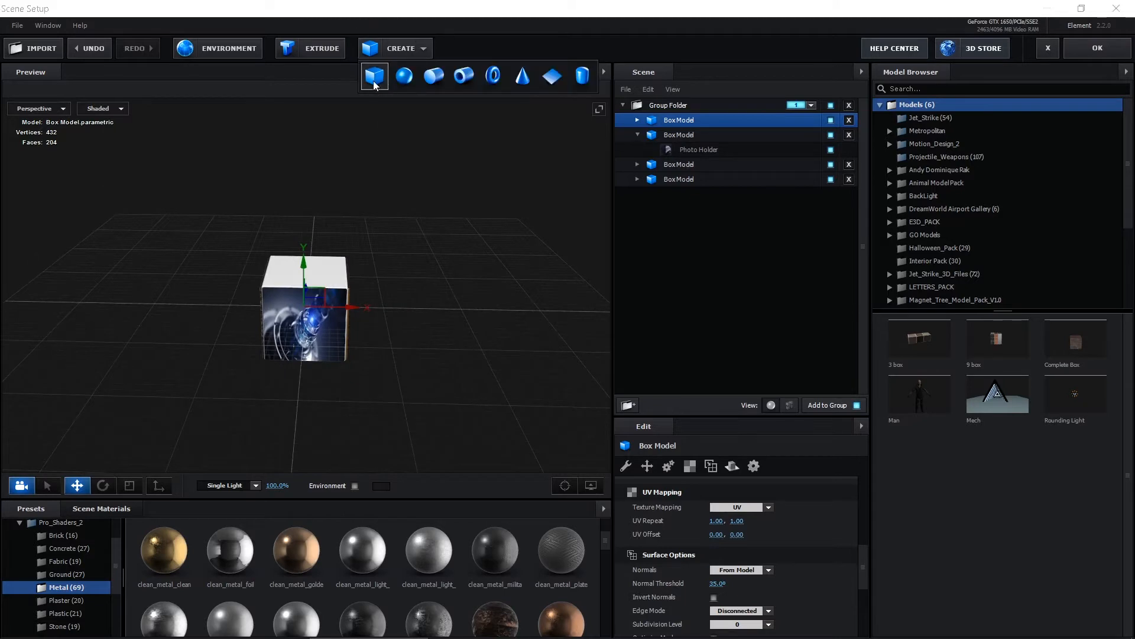
left_click(374, 78)
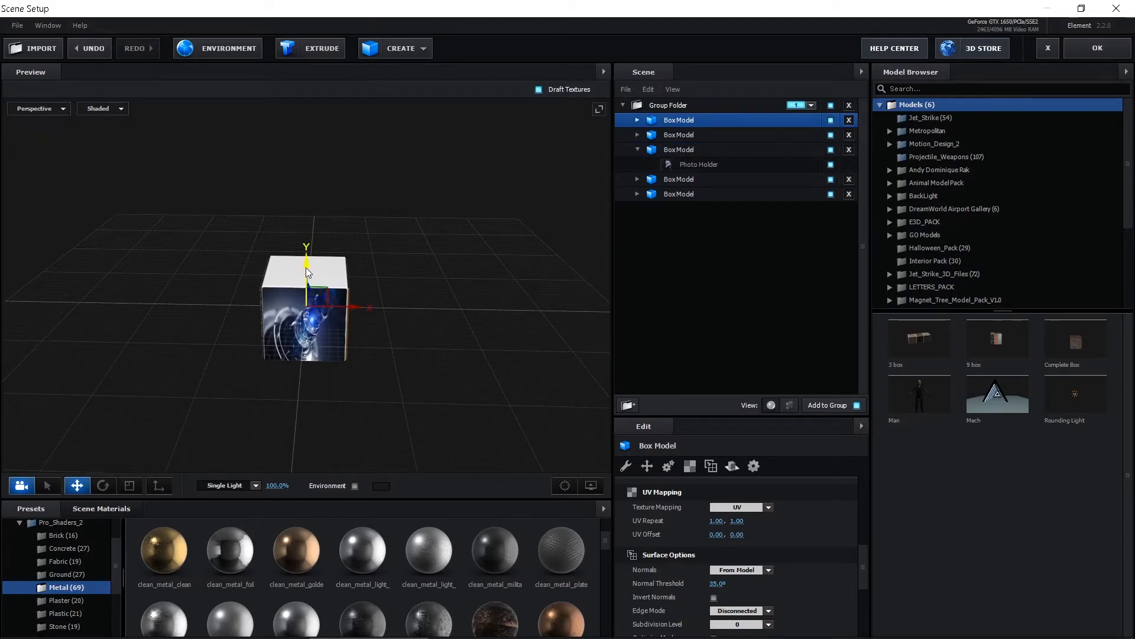
left_click_drag(294, 339, 323, 325)
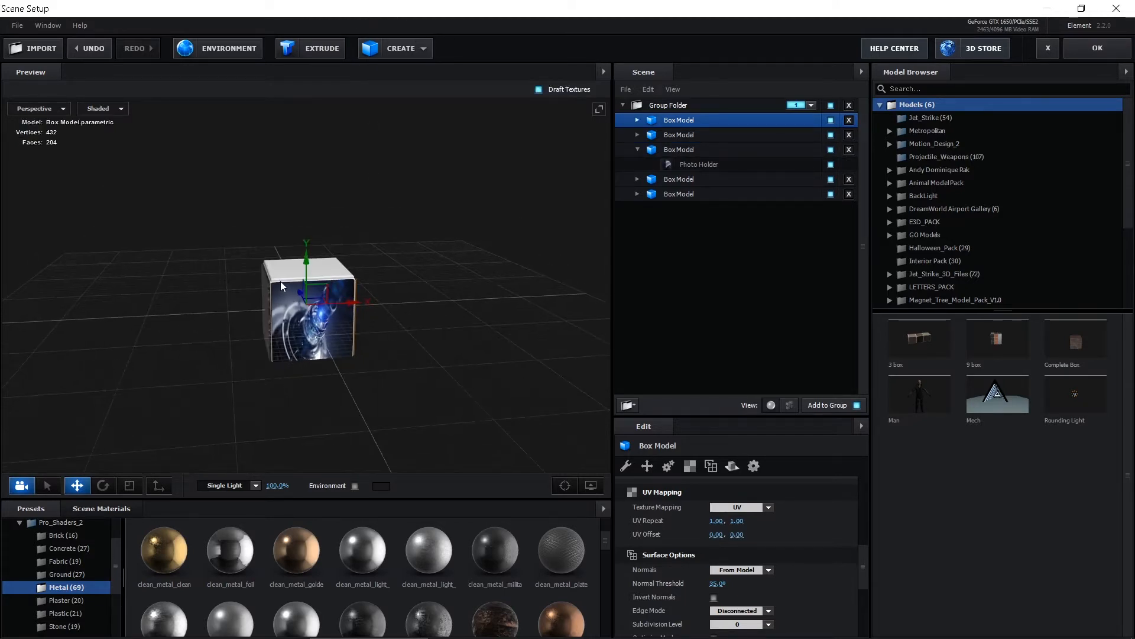
mouse_move(280, 282)
left_mouse_down()
mouse_move(288, 313)
mouse_move(285, 286)
left_mouse_up()
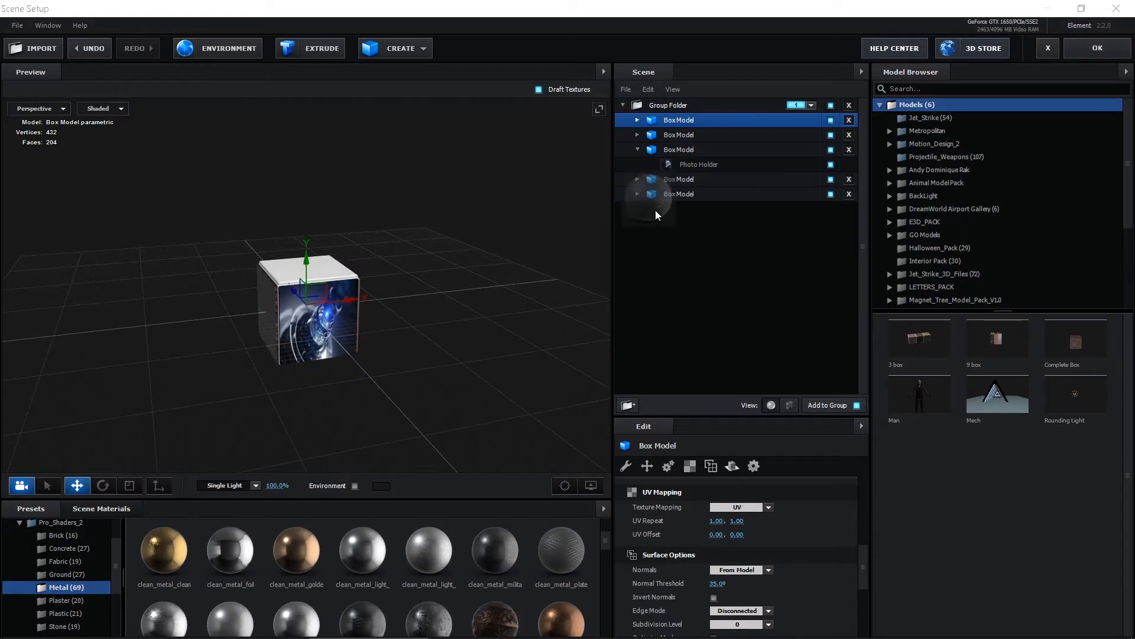
Step: Apply a dark grey textured material from the Metal presets to the fifth box and check the upper face
left_click_drag(655, 211, 686, 120)
left_click_drag(469, 320, 315, 400)
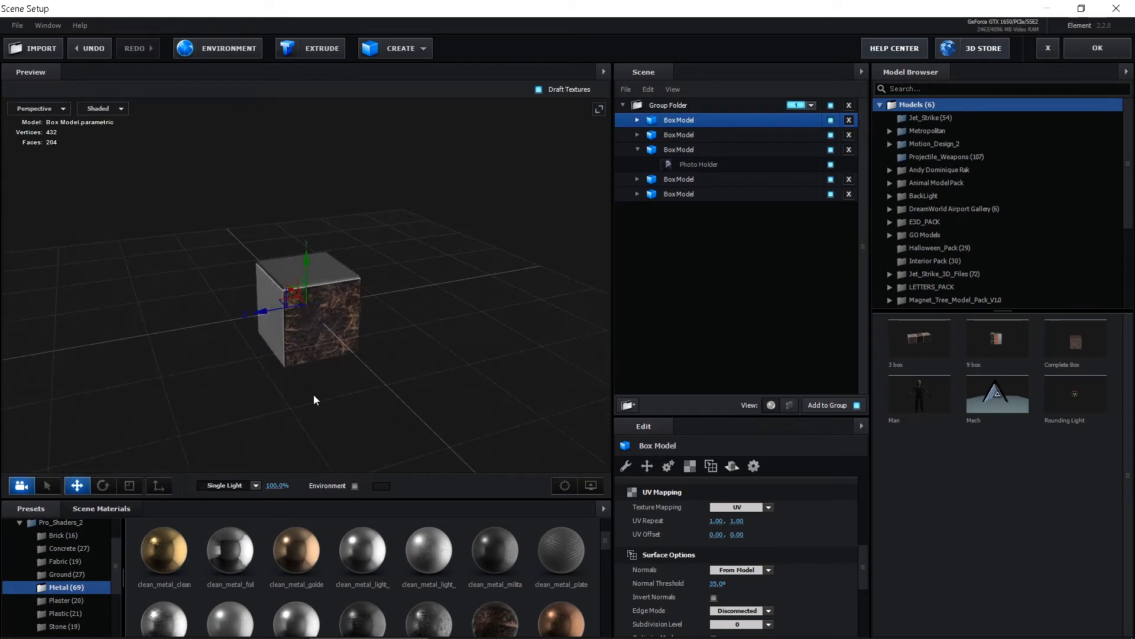
left_click_drag(415, 286, 405, 292)
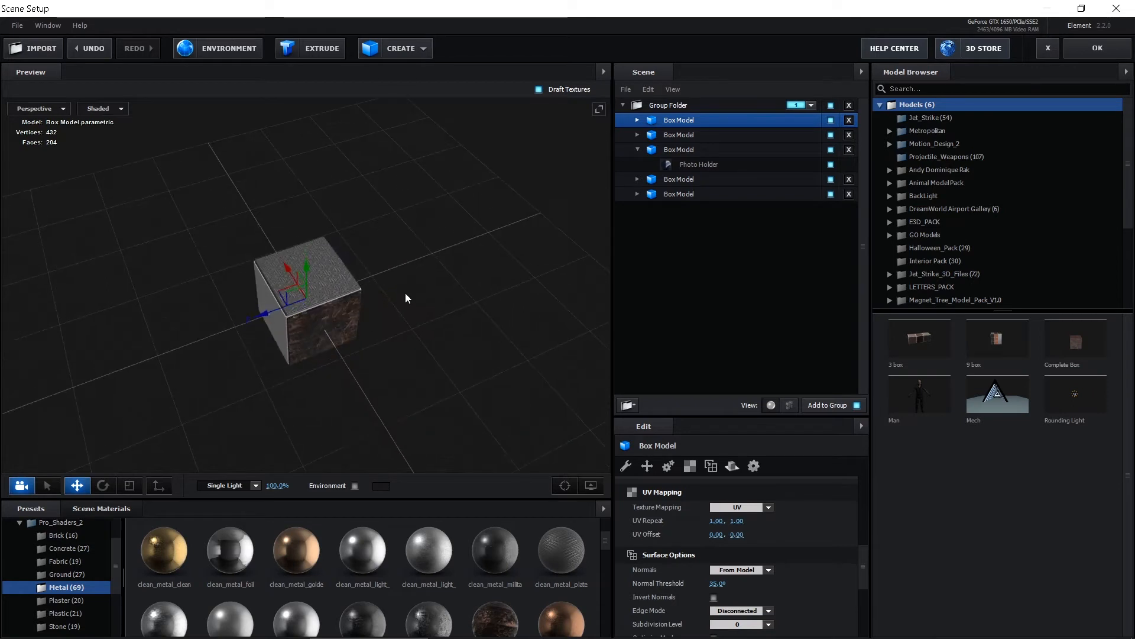
Step: Add a sixth box model and shift it slightly along Z, on the side opposite the photo face
left_click(414, 49)
left_click(374, 76)
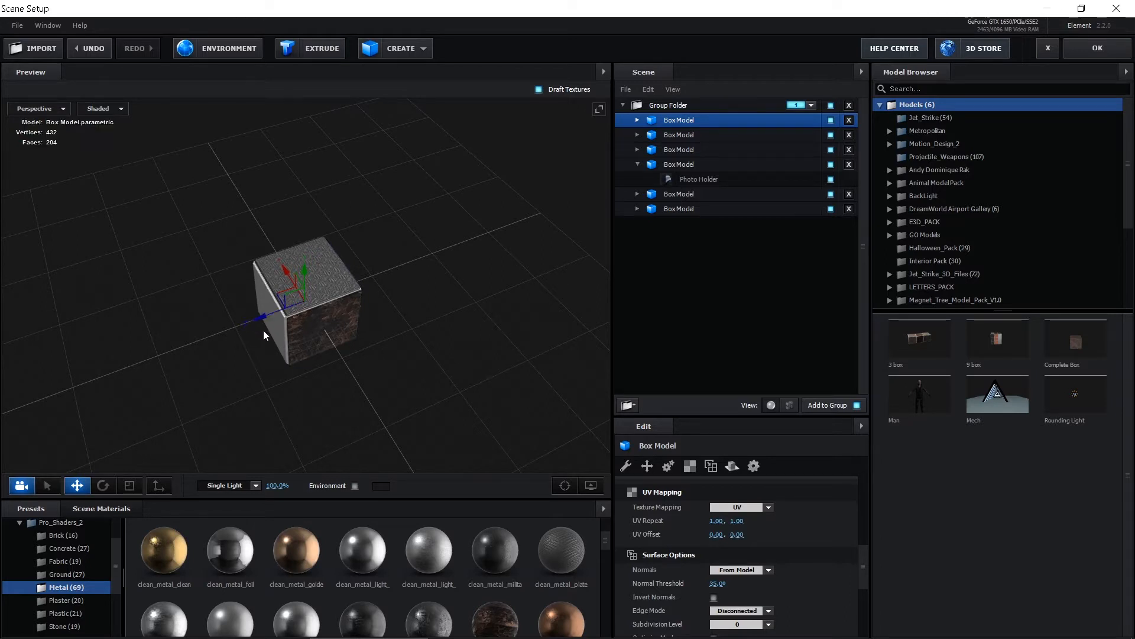
left_click_drag(263, 331, 325, 371)
Step: Apply the clean_metal_foil material from the Metal presets to the sixth box and orbit to the cube's underside
scroll(349, 562, "down", 1)
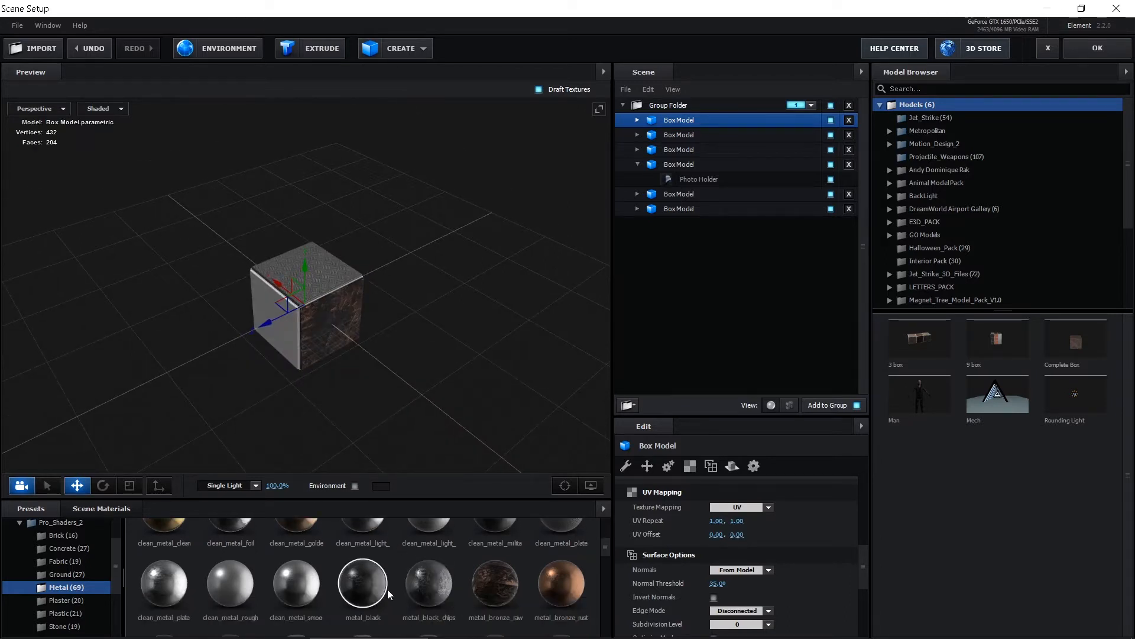
scroll(390, 590, "up", 1)
left_click_drag(229, 564, 682, 122)
left_click_drag(496, 324, 362, 270)
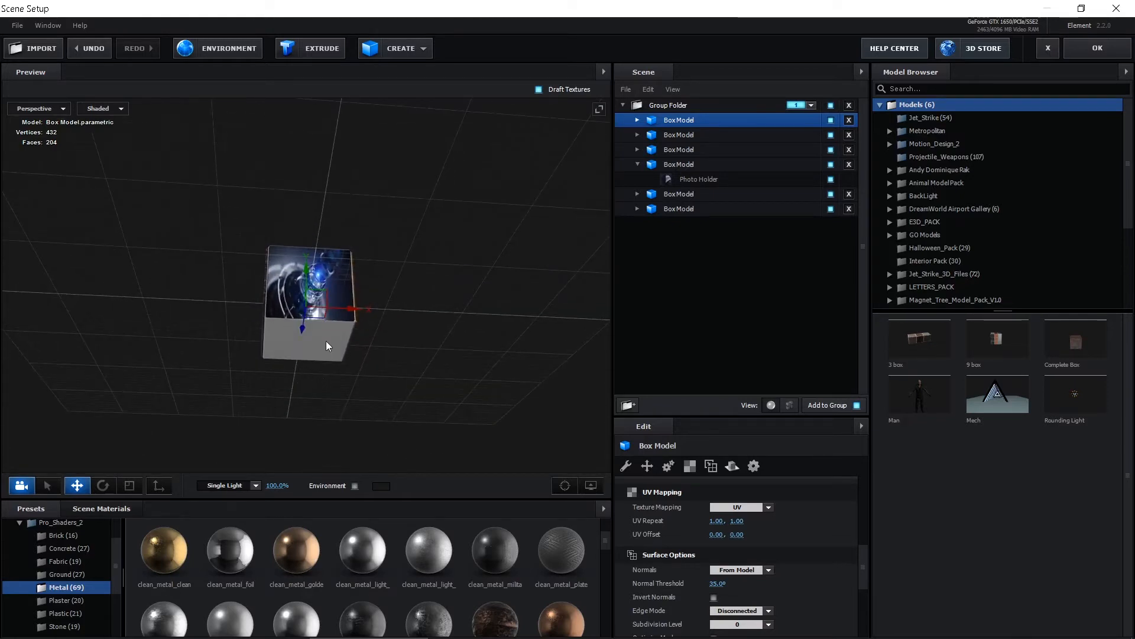
Step: Add a seventh box model and lower it slightly along Y to form the cube's underside face
left_click(418, 51)
left_click(376, 76)
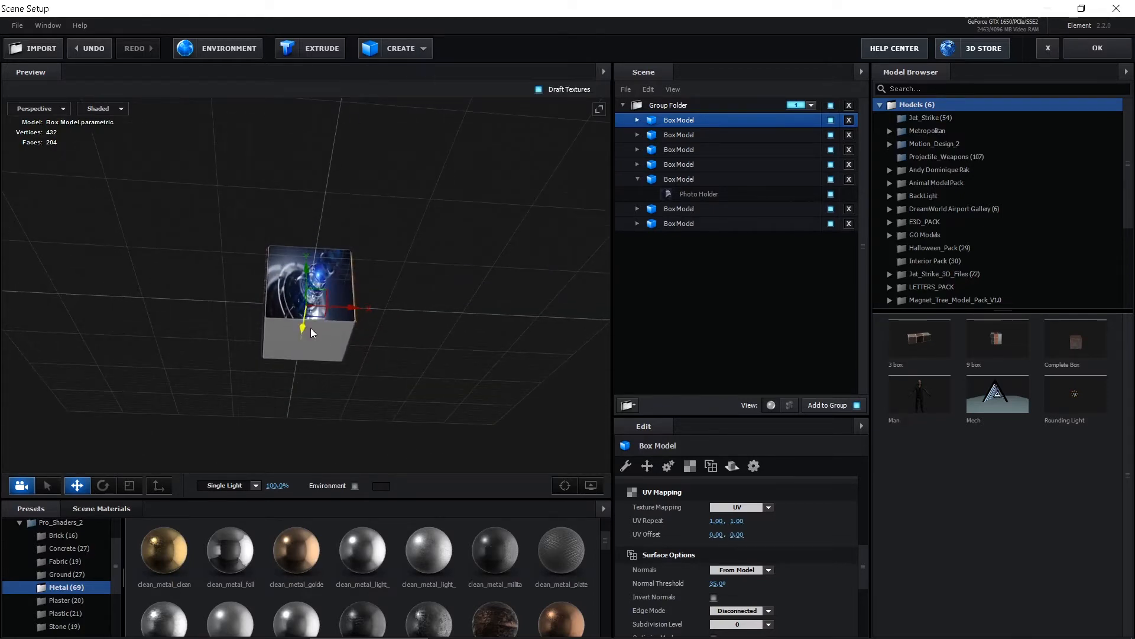
left_click_drag(374, 385, 357, 412)
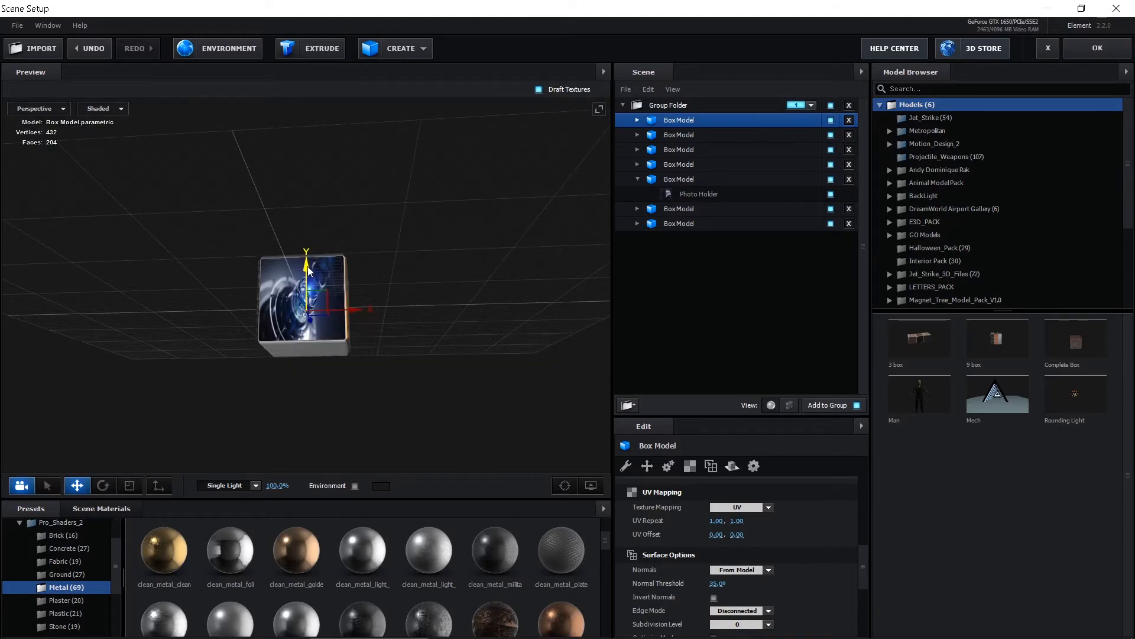
Step: Apply the bright plastic_grunge_red material from the Plastic presets to the seventh box and collapse the photo box's material list
left_click(56, 601)
left_click(58, 613)
scroll(363, 556, "down", 1)
left_click_drag(362, 551, 696, 121)
left_click_drag(419, 307, 367, 395)
scroll(440, 342, "up", 3)
left_click(637, 179)
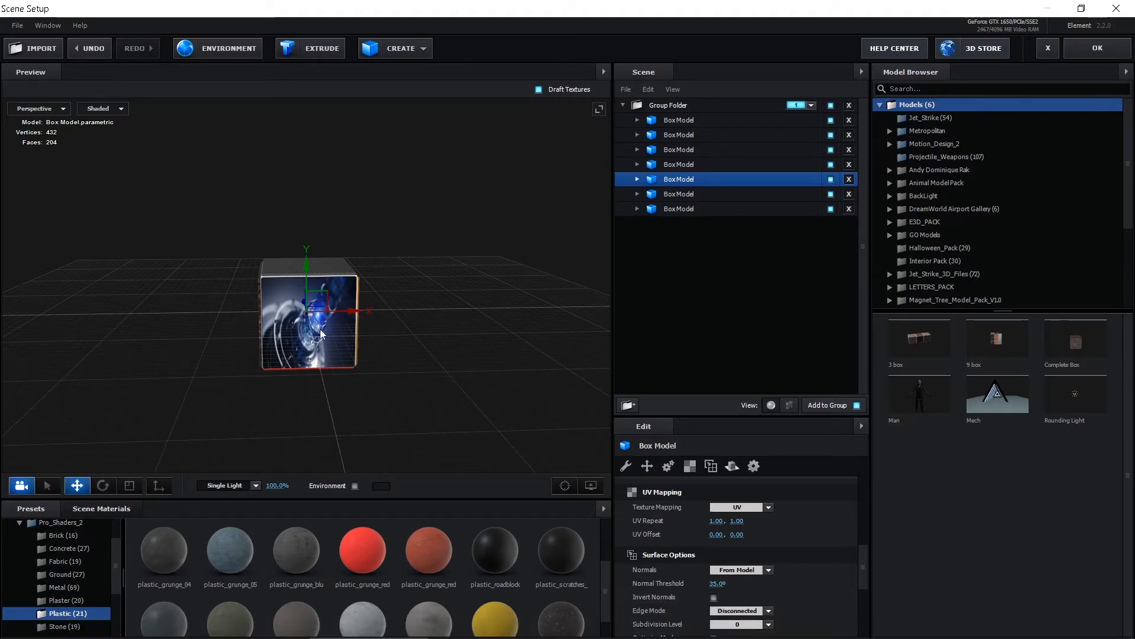
mouse_move(405, 332)
left_mouse_down()
mouse_move(389, 395)
mouse_move(419, 285)
mouse_move(417, 328)
mouse_move(395, 349)
left_mouse_up()
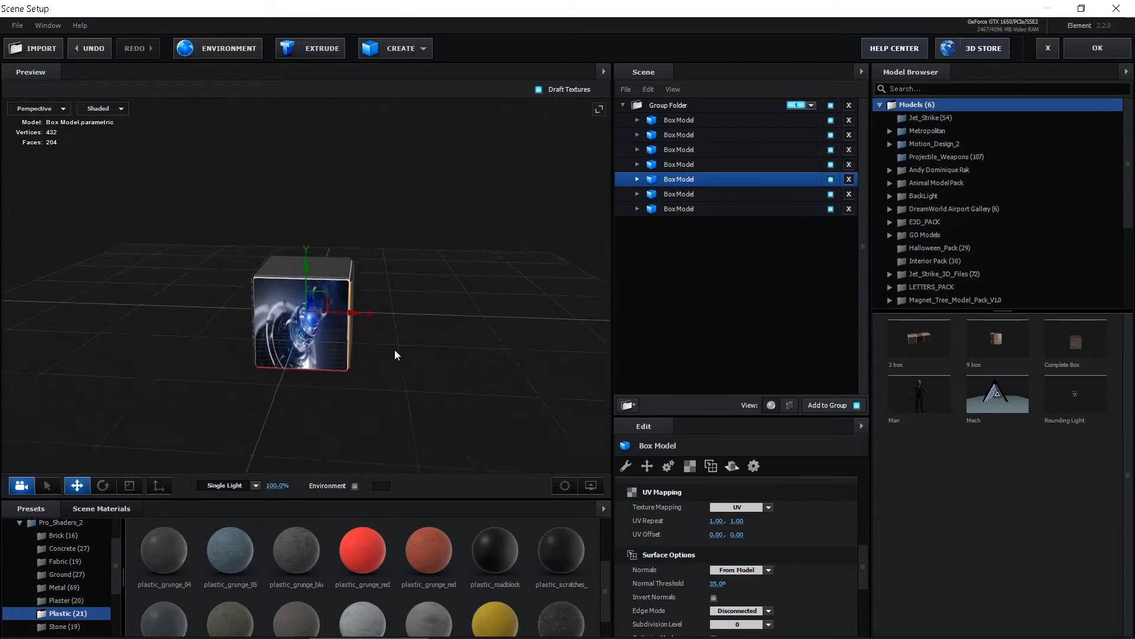
Step: Rename the group folder holding the seven boxes as Cube 1
left_click(661, 105)
double_click(660, 104)
type("Cu")
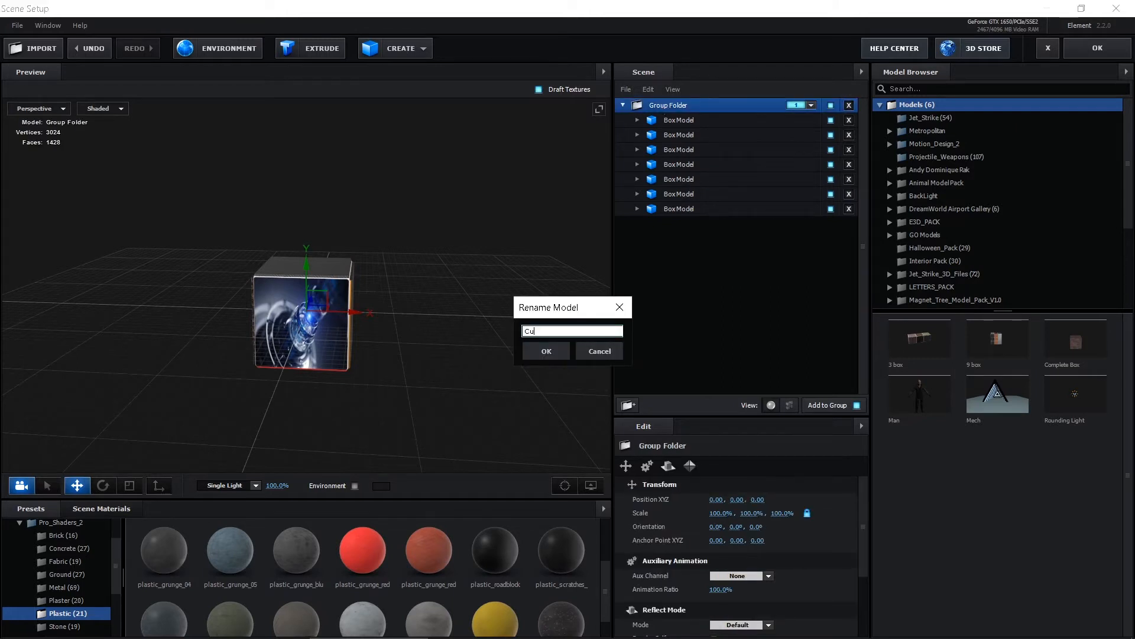
type("be 1")
left_click(540, 354)
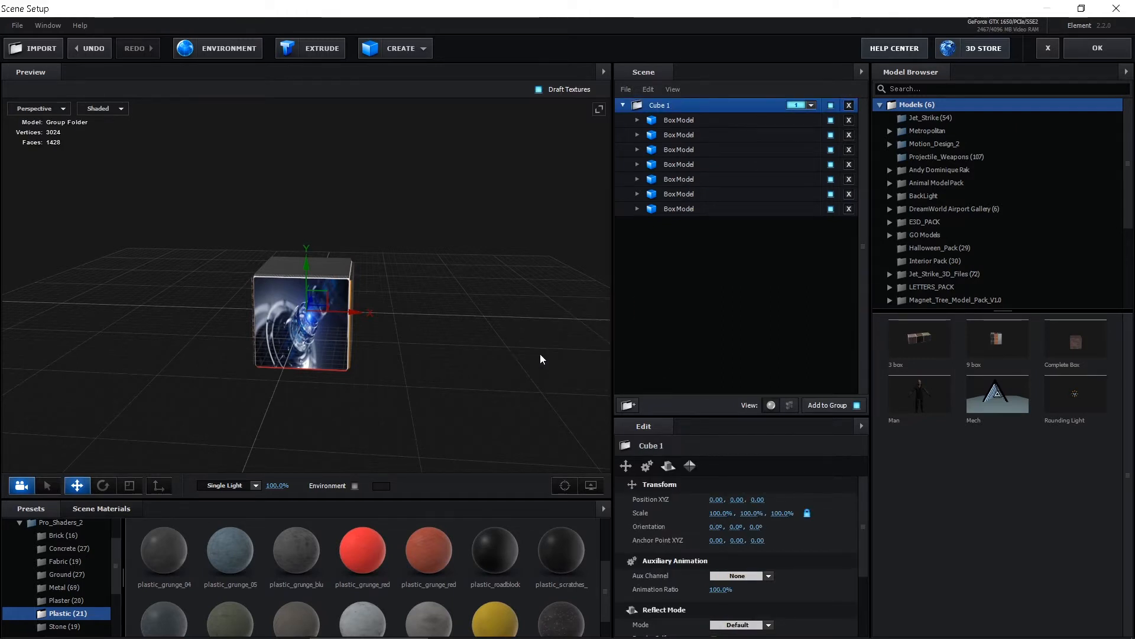
Step: Duplicate the Cube 1 group with Duplicate All and nest the copy inside the Cube 1 folder
right_click(662, 109)
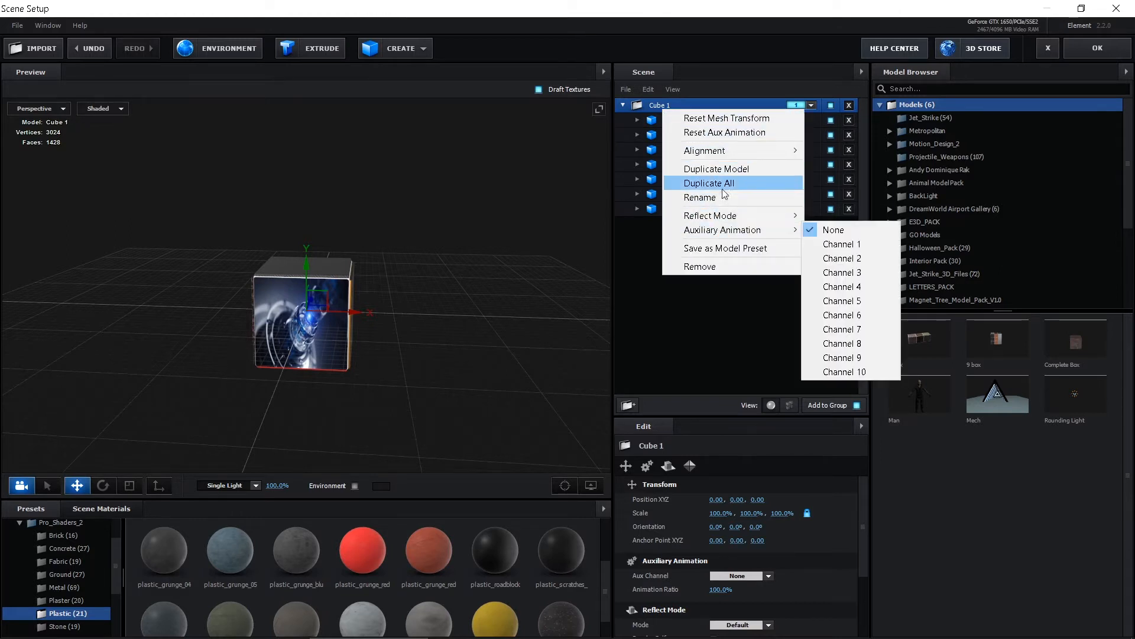
left_click(743, 180)
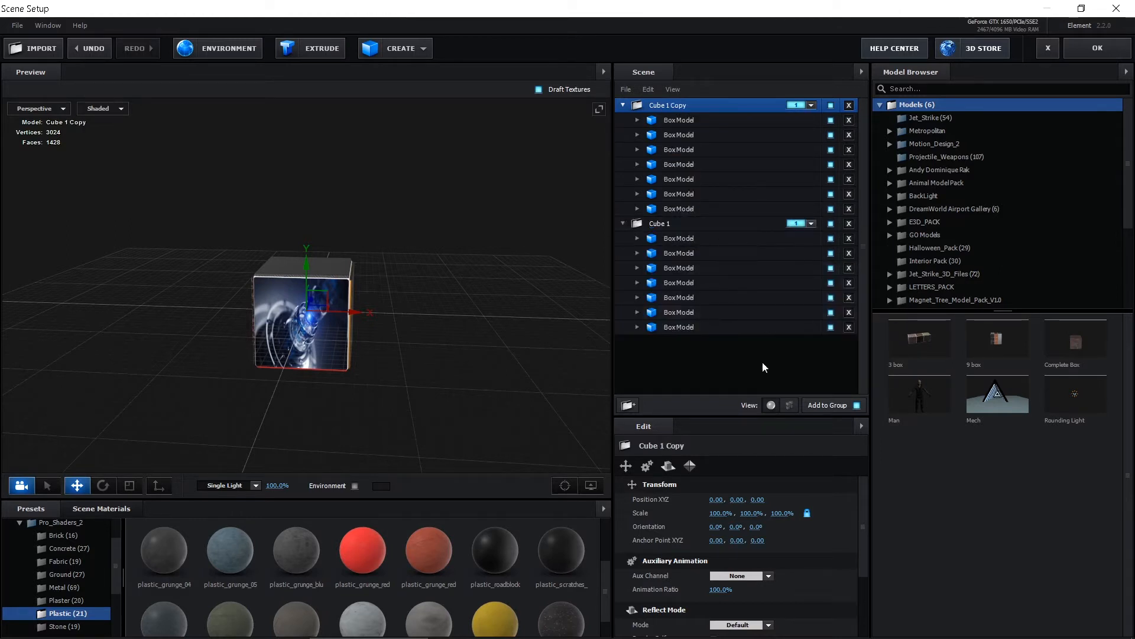
left_click_drag(634, 105, 688, 255)
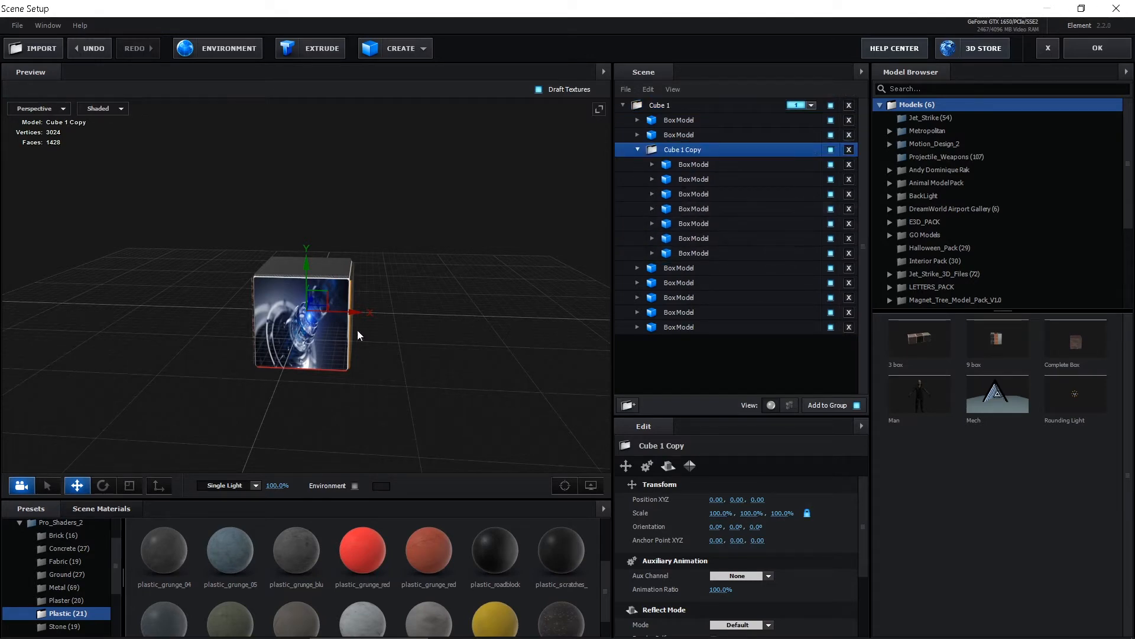
Step: Move the nested Cube 1 Copy along X to about 1.04, beside the original cube, and collapse its folder
left_click_drag(355, 309, 451, 314)
mouse_move(414, 402)
left_mouse_down()
mouse_move(449, 317)
mouse_move(401, 396)
left_mouse_up()
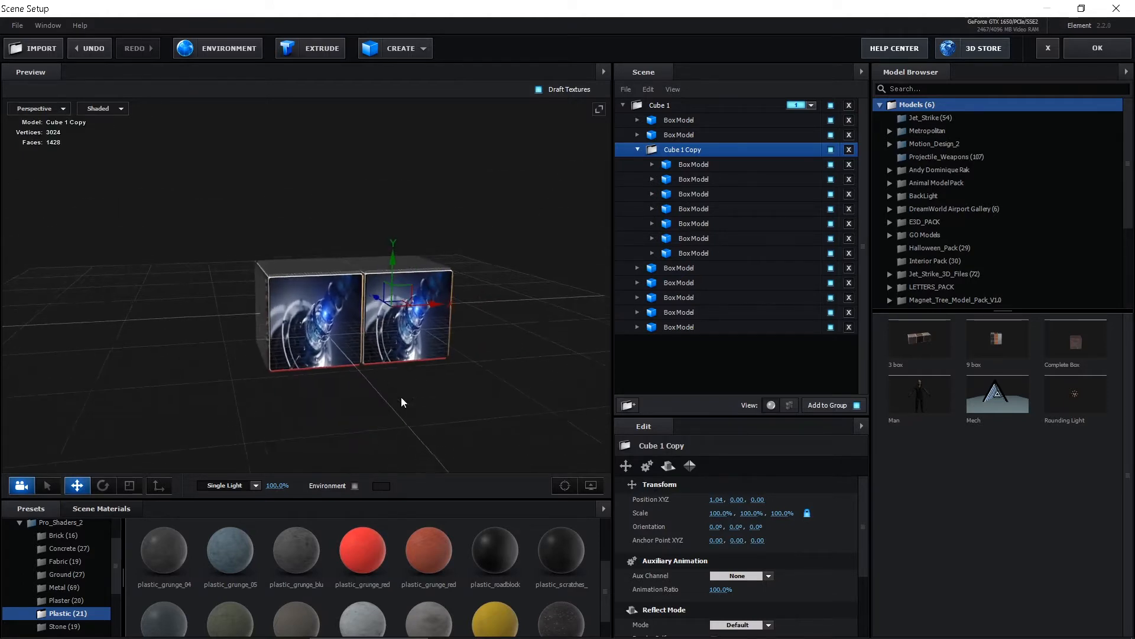
left_click(638, 149)
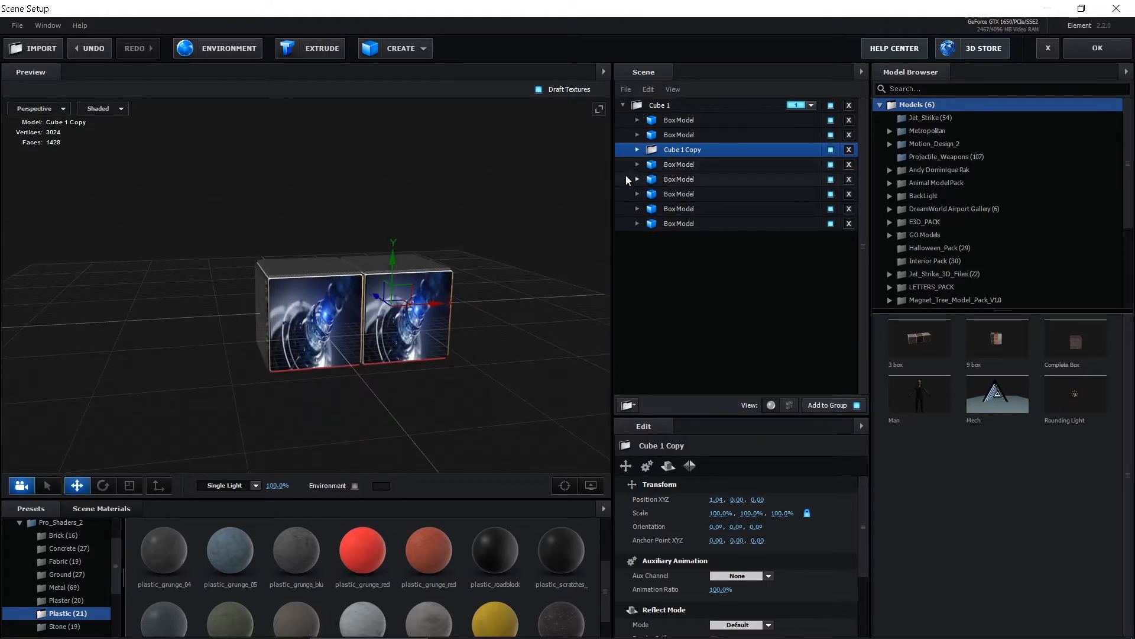
Step: Group the original cube's seven loose box models into a new group folder inside Cube 1
left_click(657, 120, "ctrl")
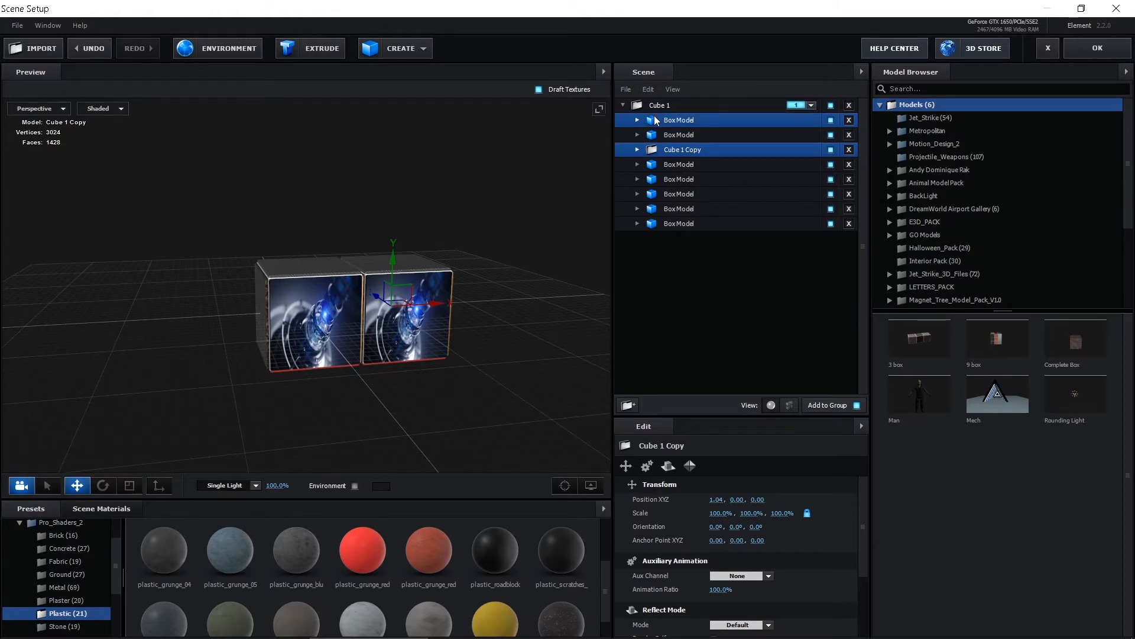
left_click(685, 149, "ctrl")
left_click(686, 134, "ctrl")
left_click(680, 165, "ctrl")
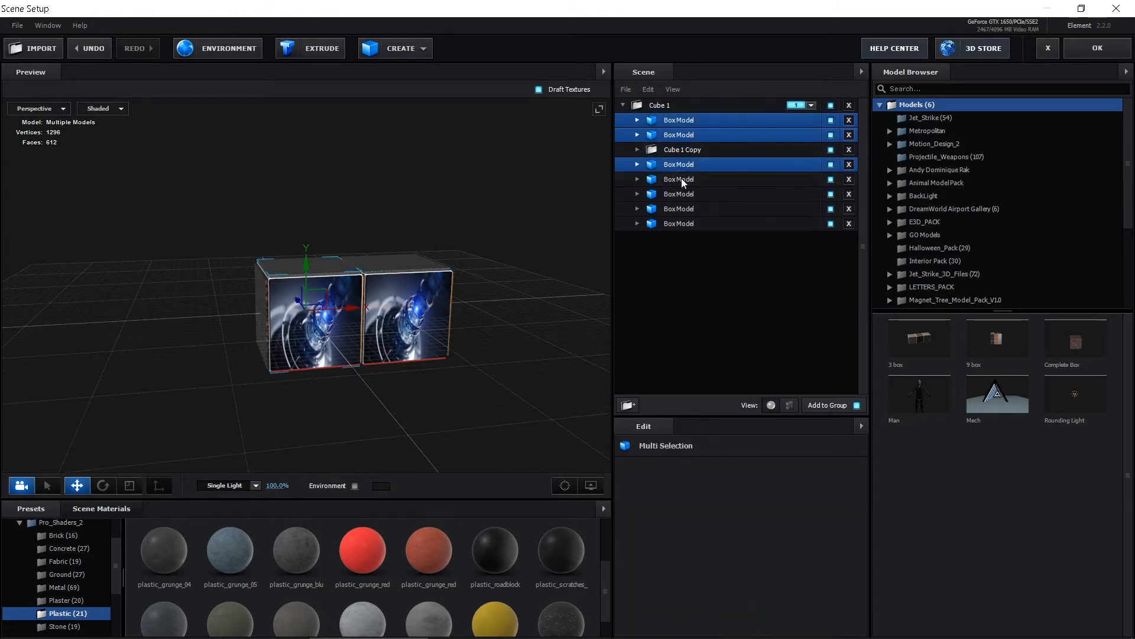
left_click(681, 179, "ctrl")
left_click(681, 195, "ctrl")
left_click(677, 209, "ctrl")
left_click(678, 225, "ctrl")
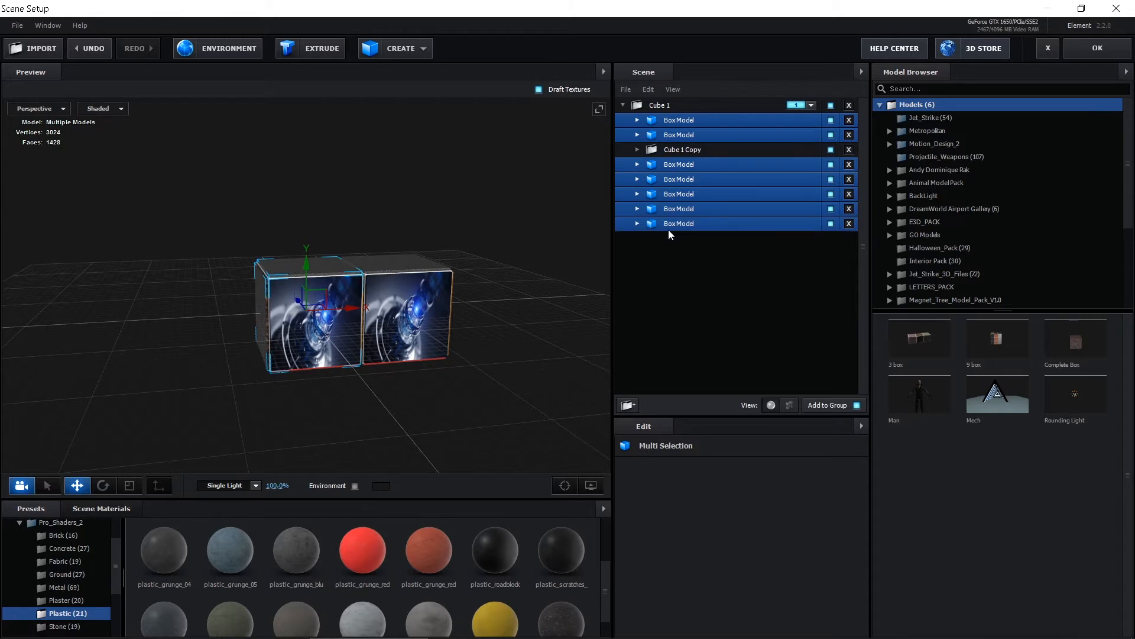
left_click_drag(671, 229, 622, 406)
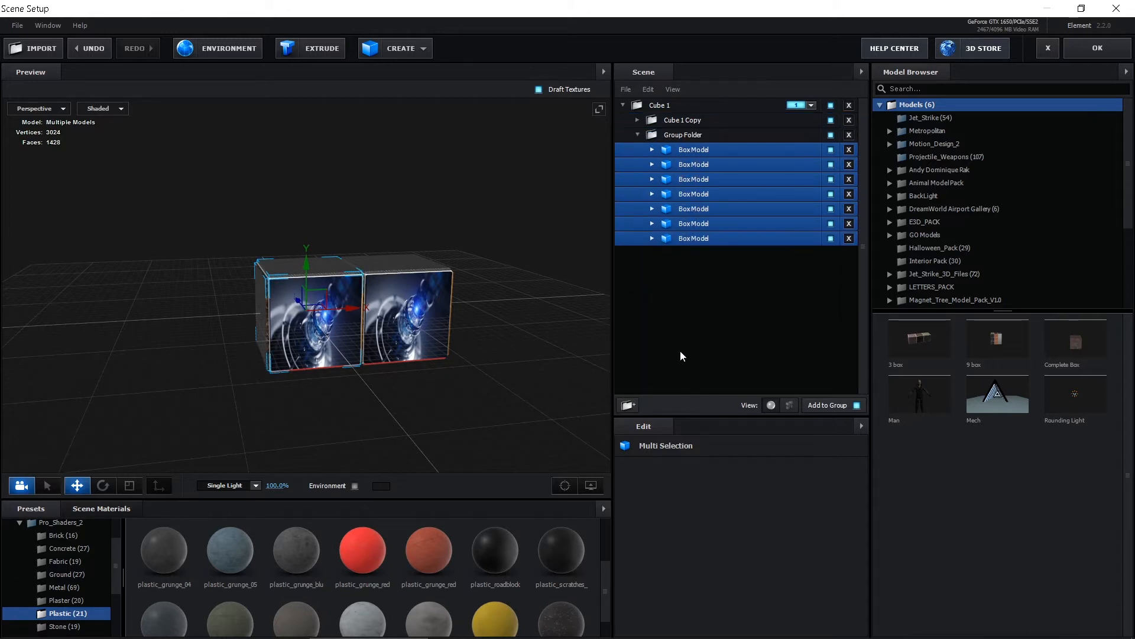
Step: Rename the new group folder as 1 and collapse it, and rename the Cube 1 Copy folder as 2
double_click(674, 137)
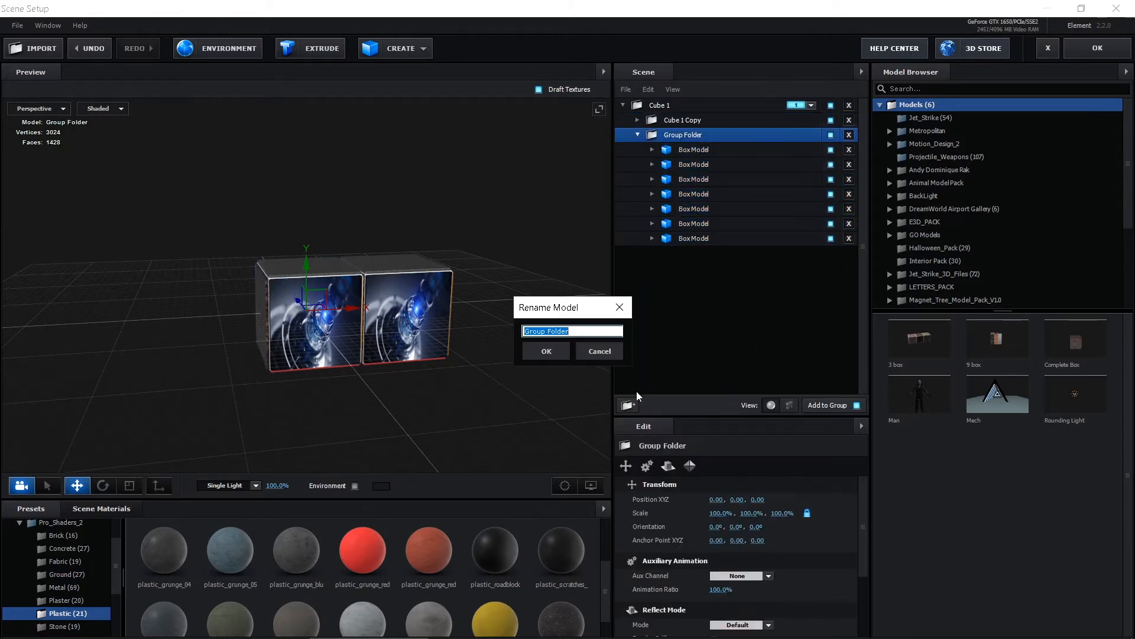
type("1")
key("Return")
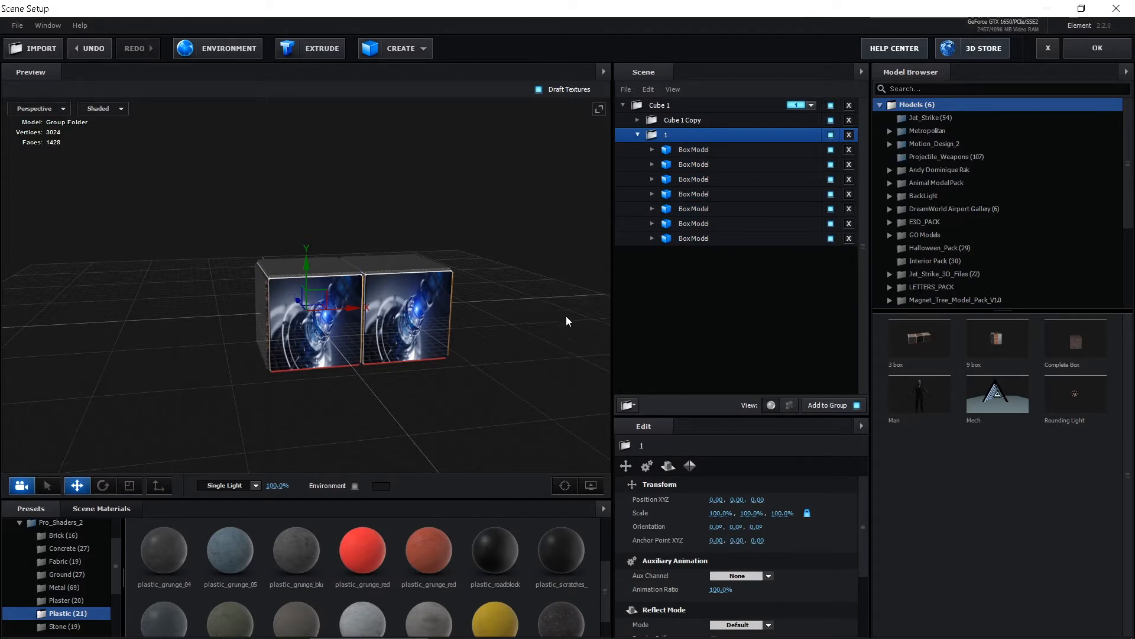
left_click(637, 134)
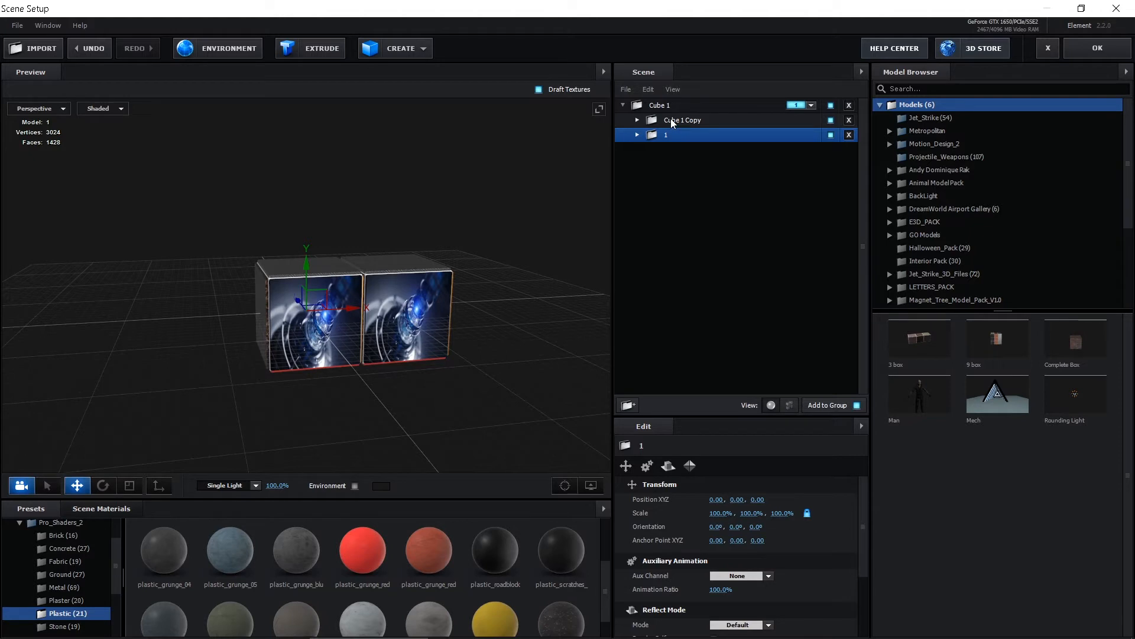
double_click(673, 119)
type("2")
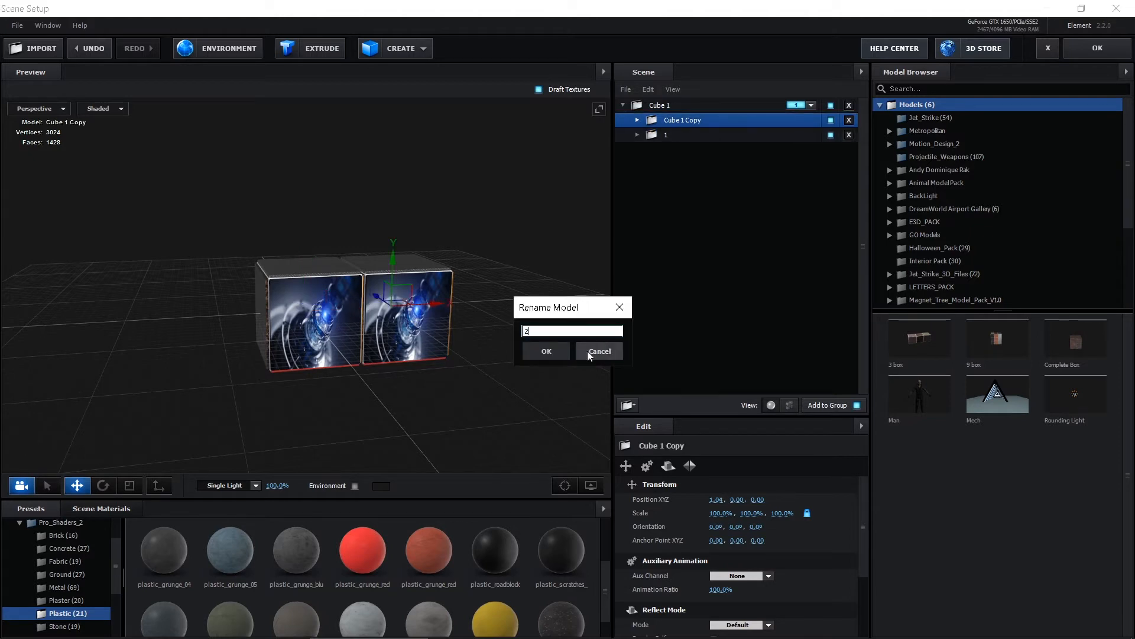
left_click(533, 350)
left_click_drag(320, 323, 281, 303)
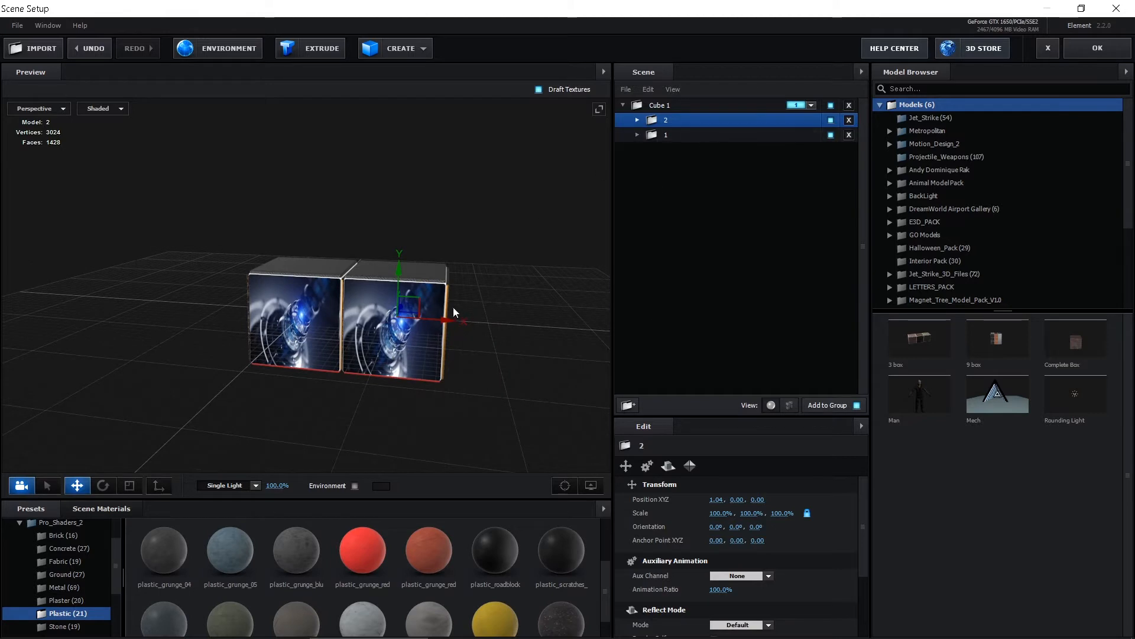
left_click_drag(449, 321, 460, 322)
key("ctrl+z")
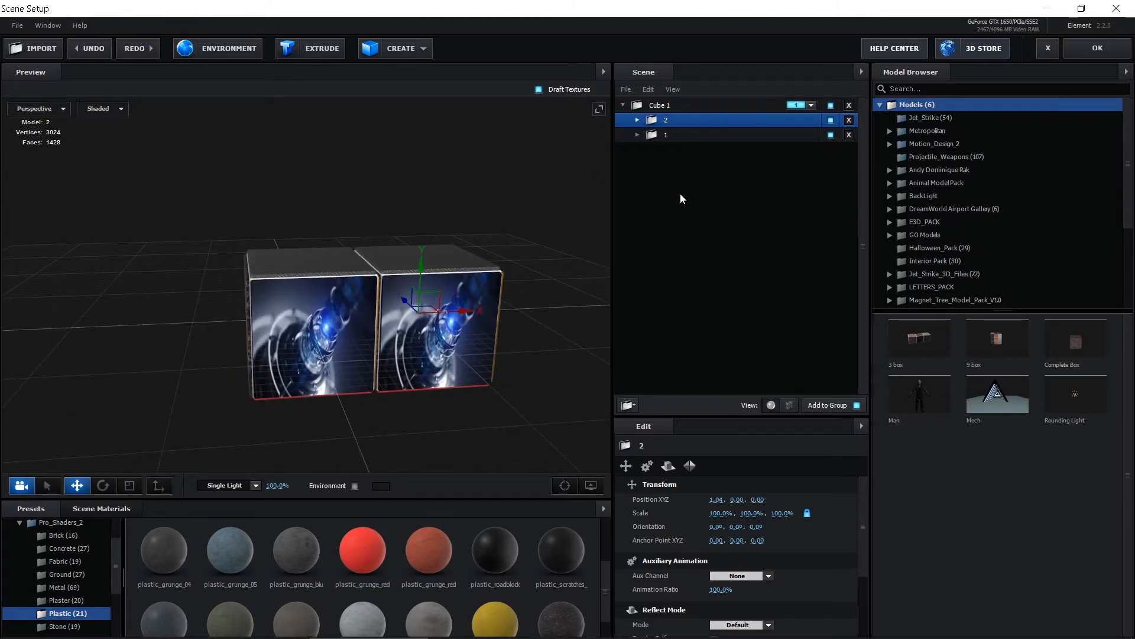
Step: Duplicate folder 2 with Duplicate All
right_click(650, 122)
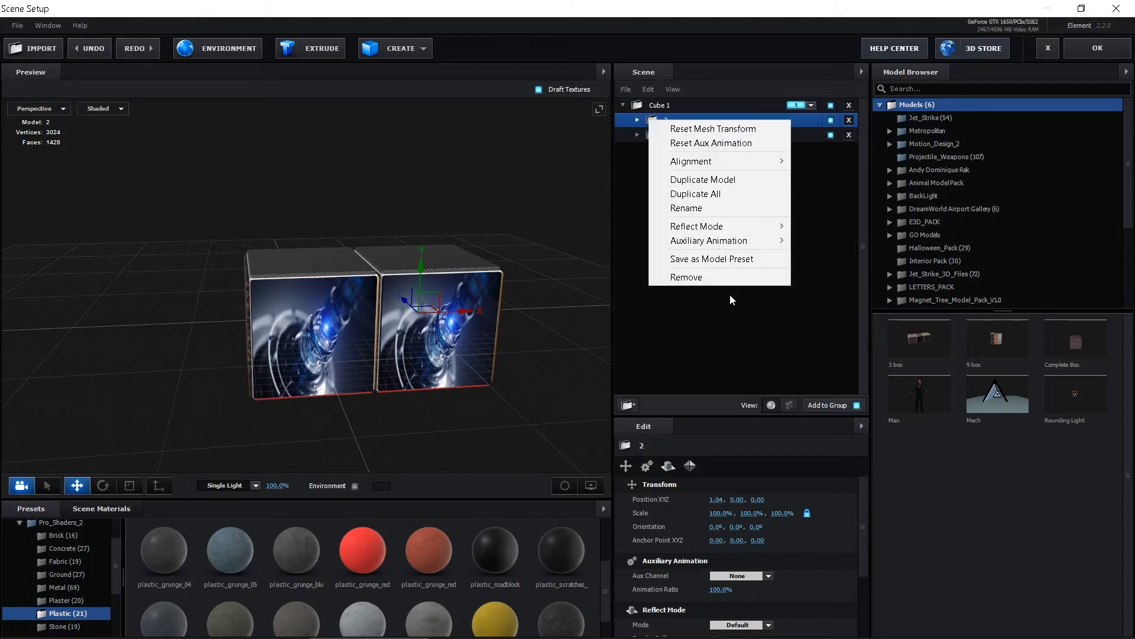
mouse_move(752, 227)
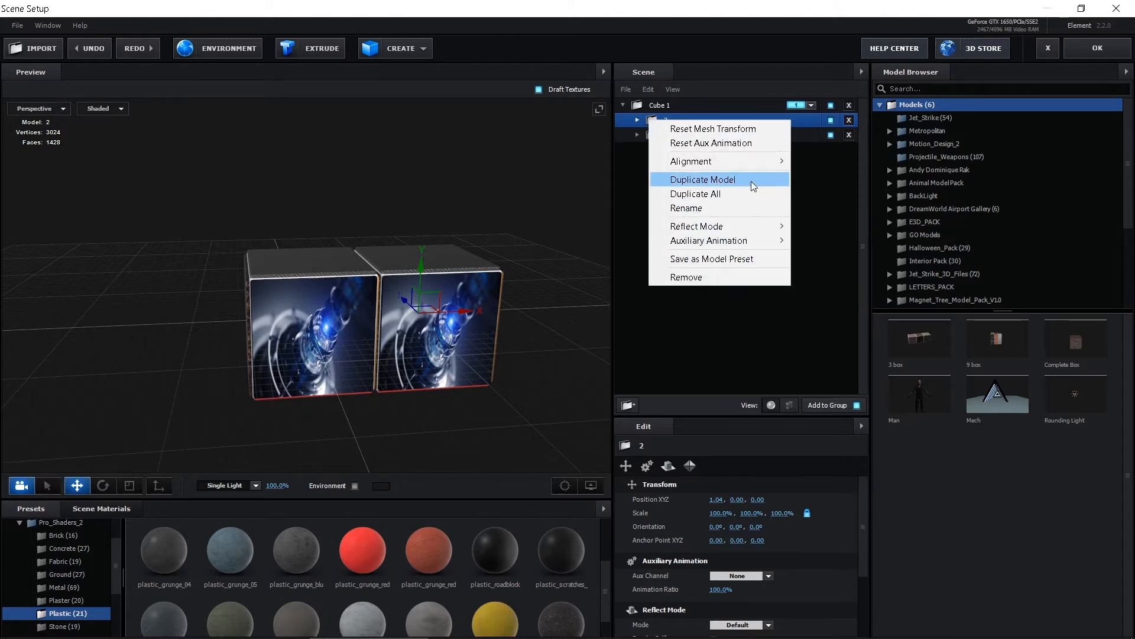
left_click(751, 193)
left_click(637, 119)
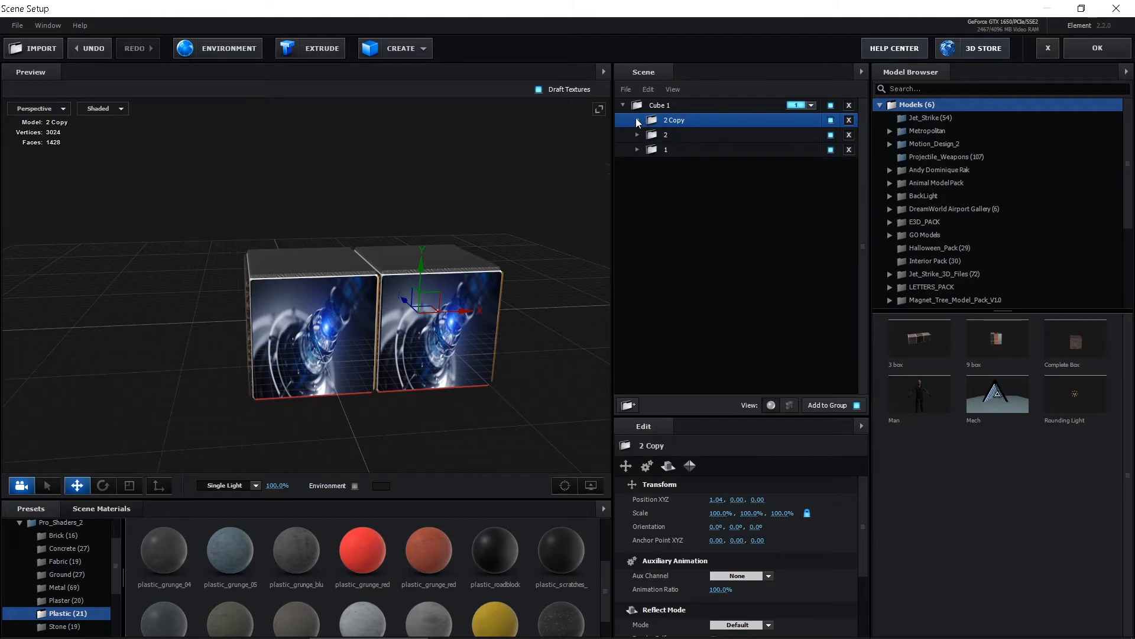
Step: Rename the copy of folder 2 as 3 and move it along X to about -1.06, on the other side of cube 1
double_click(673, 119)
type("3")
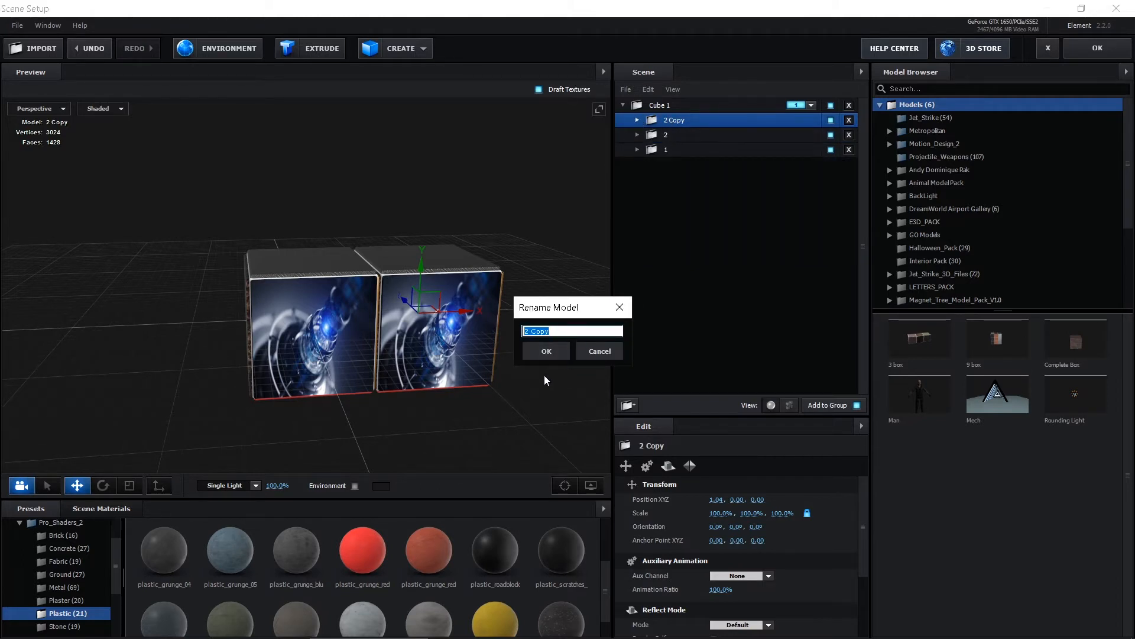
left_click(545, 351)
left_click_drag(464, 312, 272, 407)
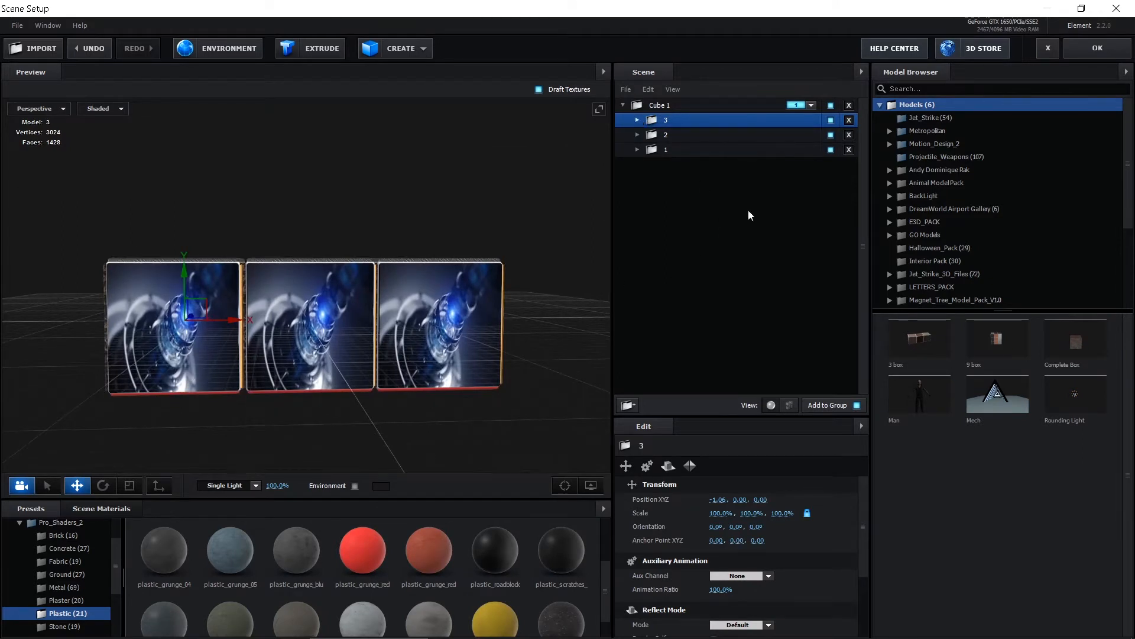
Step: Expand folder 3, toggle its boxes' visibility to identify the photo face, and leave the fourth box hidden
left_click(636, 120)
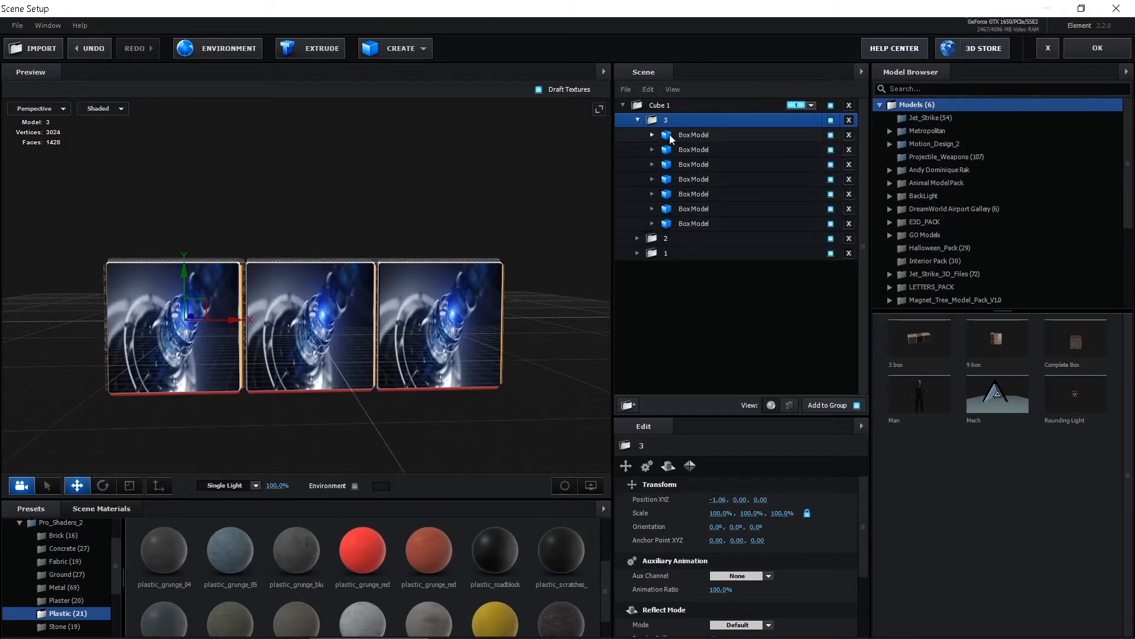
left_click(831, 135)
left_click(831, 135)
left_click(830, 151)
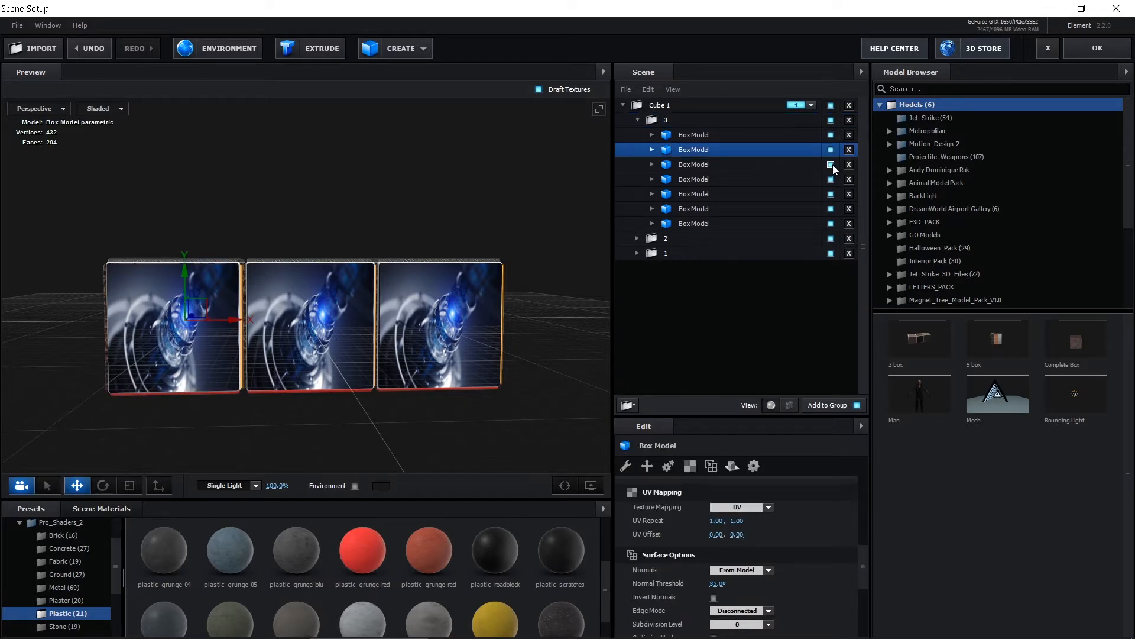
left_click(831, 180)
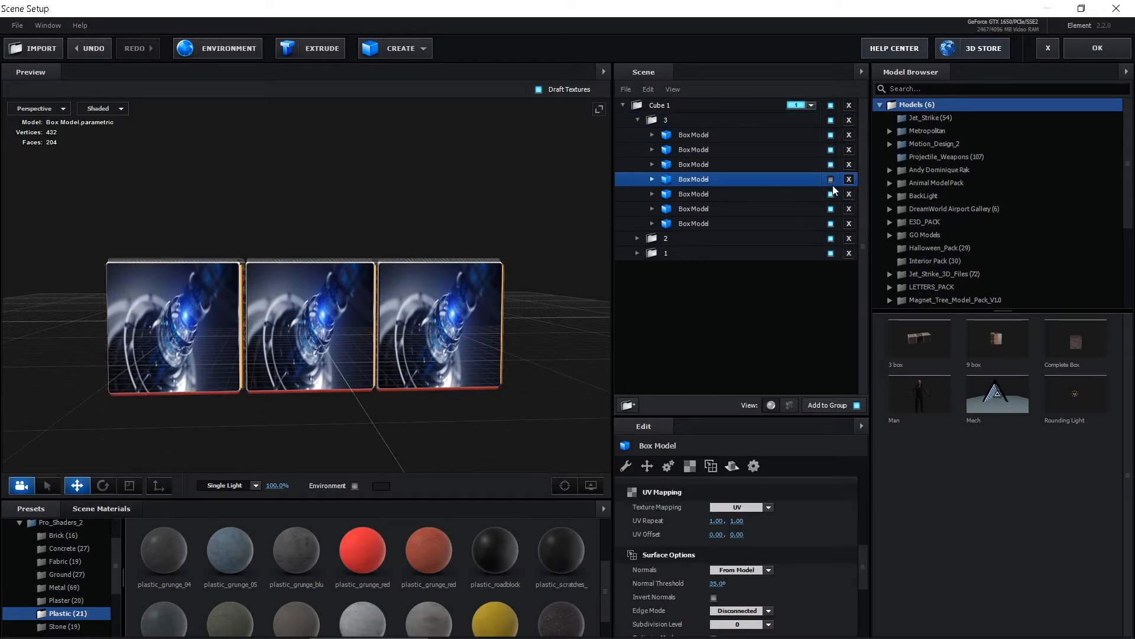
Step: Apply the plastic_yellow material from the Plastic presets to the fifth box in folder 3
left_click(701, 193)
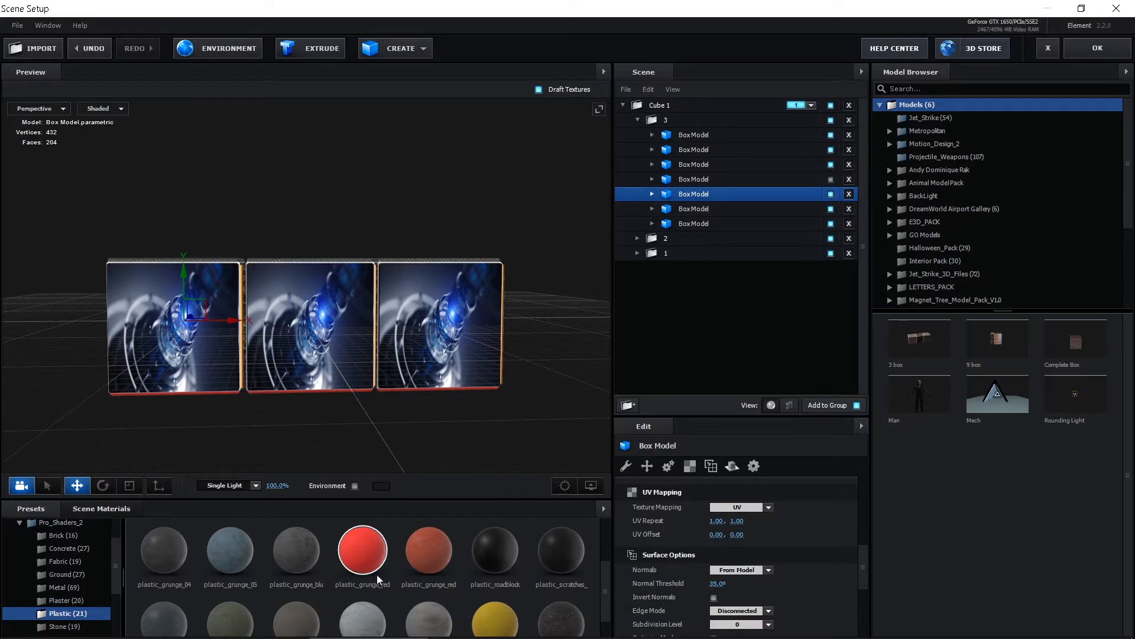
scroll(514, 598, "down", 1)
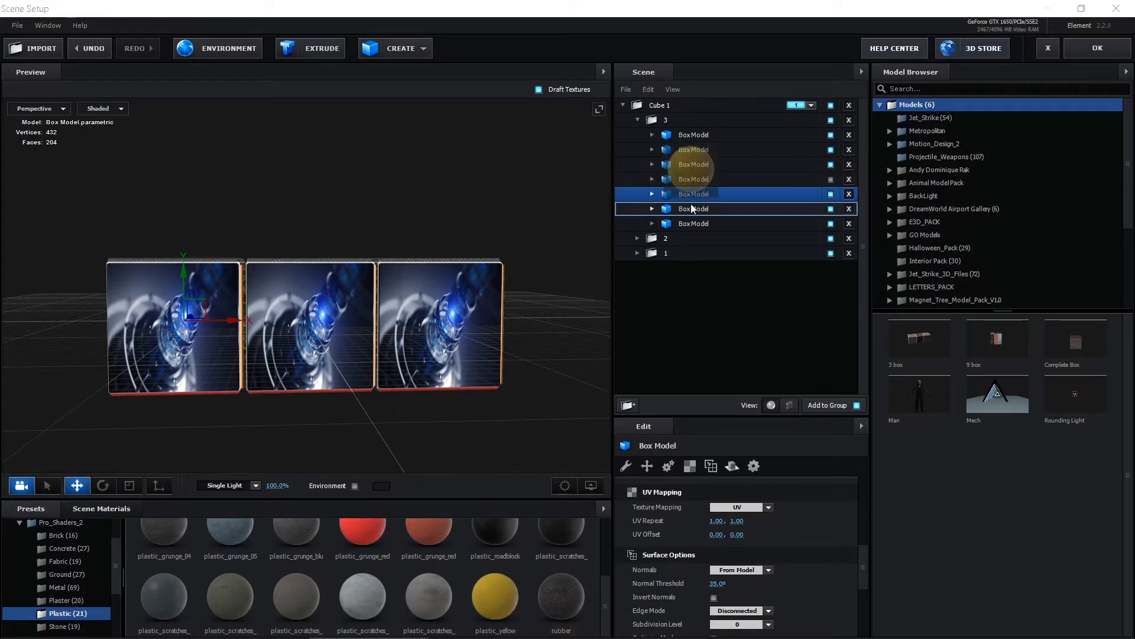
left_click_drag(691, 203, 699, 197)
left_click_drag(272, 405, 350, 356)
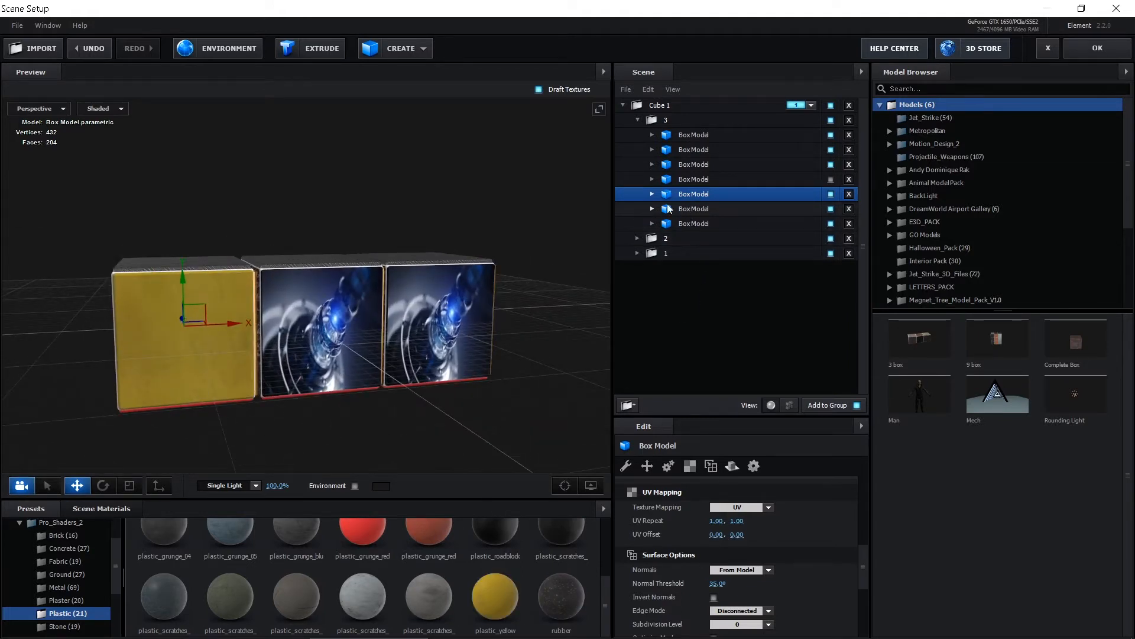
Step: Apply the first reddish-brown stone_rock_wall material from the Stone presets to the fifth box in folder 2, the photo face
left_click(639, 238)
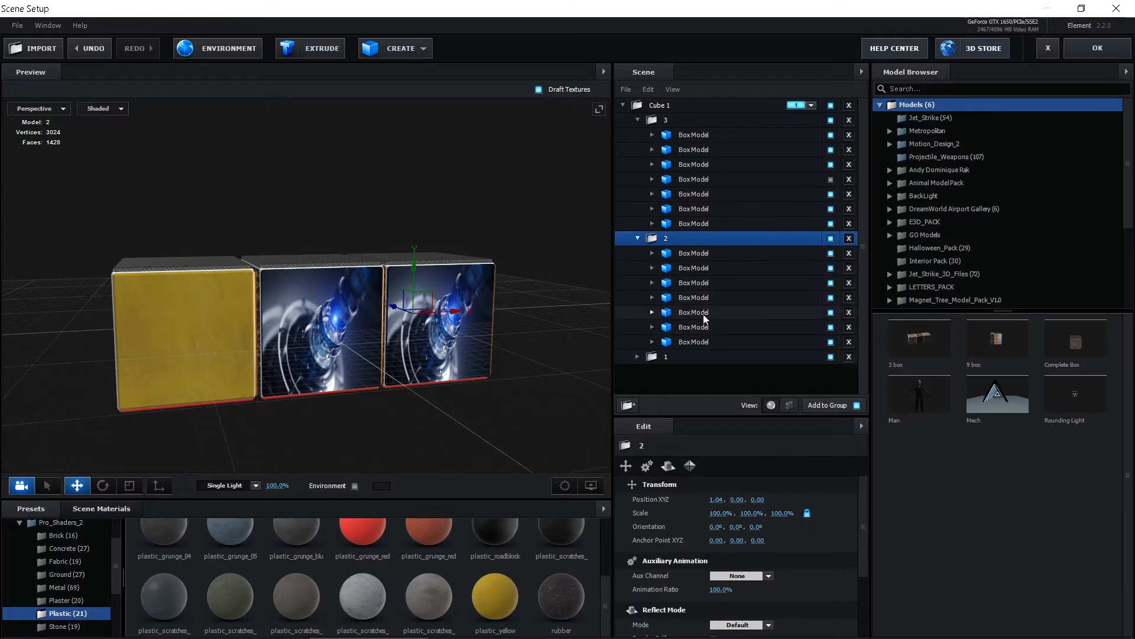
left_click(830, 312)
left_click(831, 312)
left_click(758, 314)
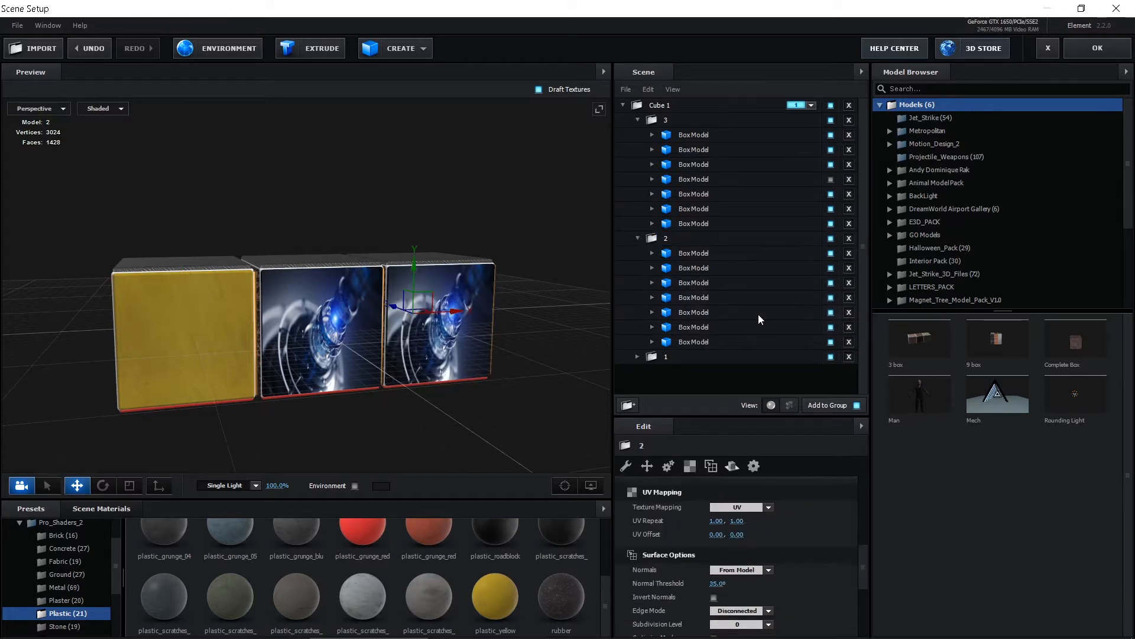
left_click(758, 313)
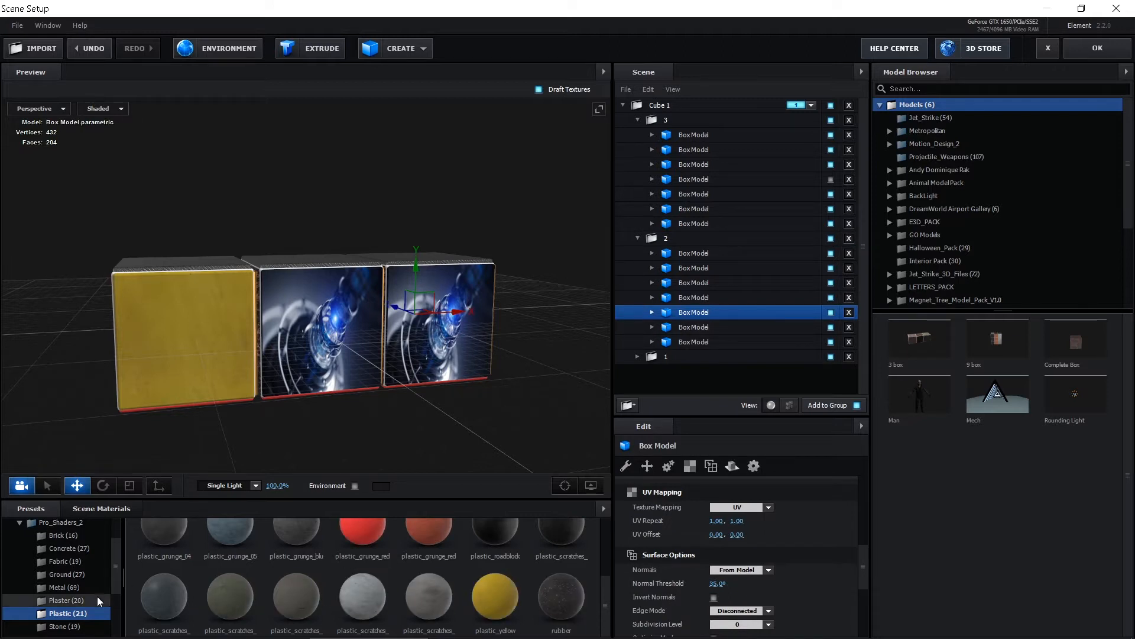
left_click(63, 625)
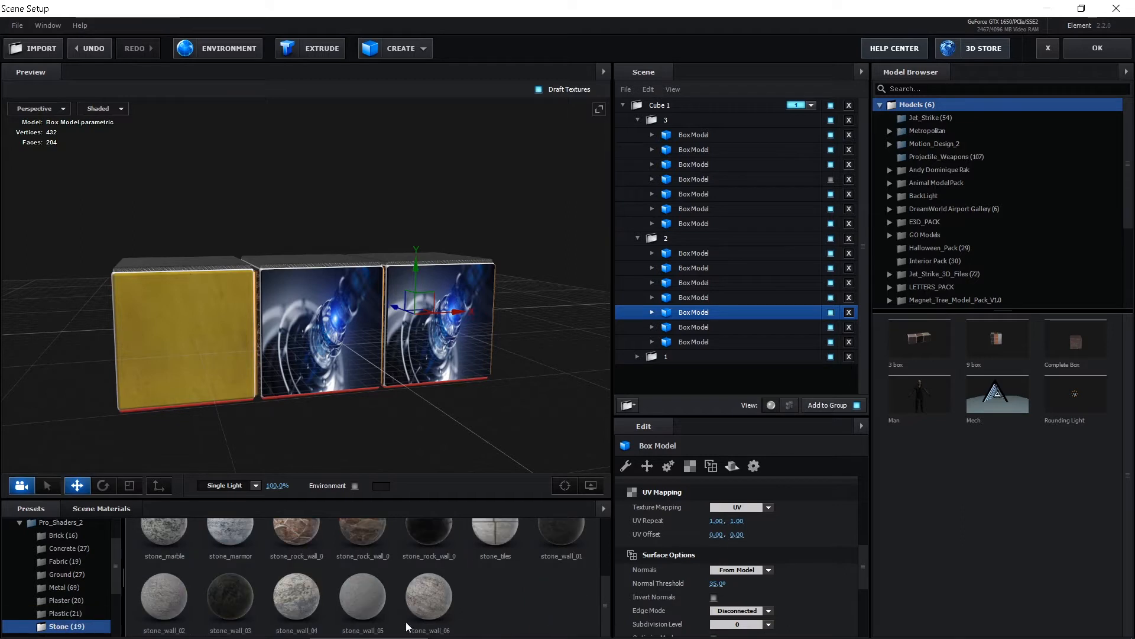
scroll(488, 608, "down", 1)
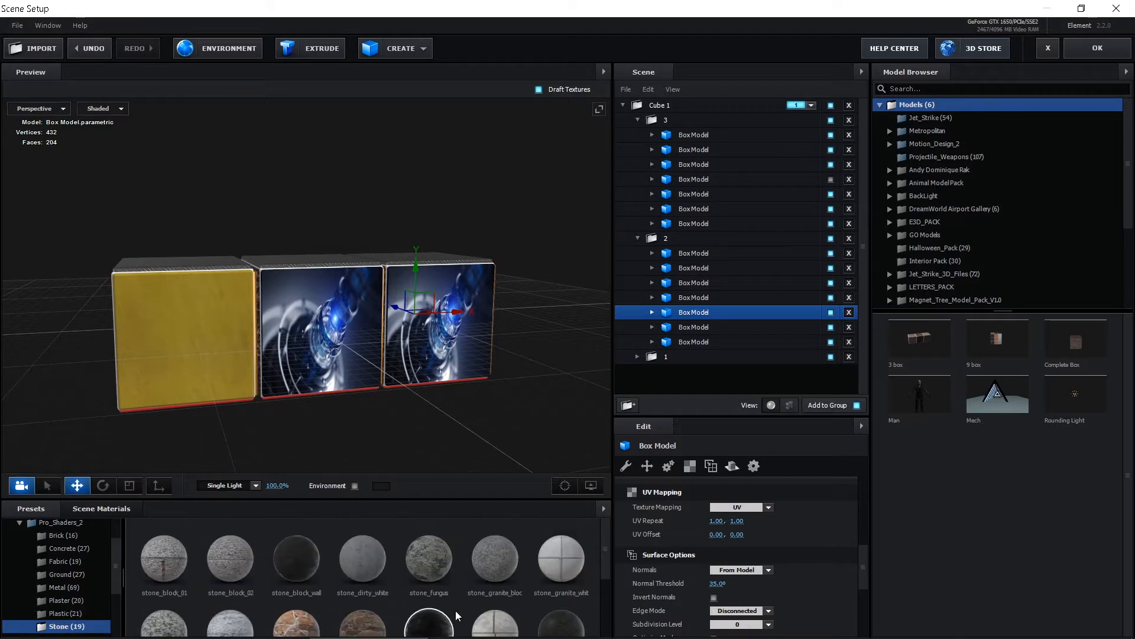
left_click_drag(309, 594, 708, 315)
left_click_drag(530, 405, 438, 394)
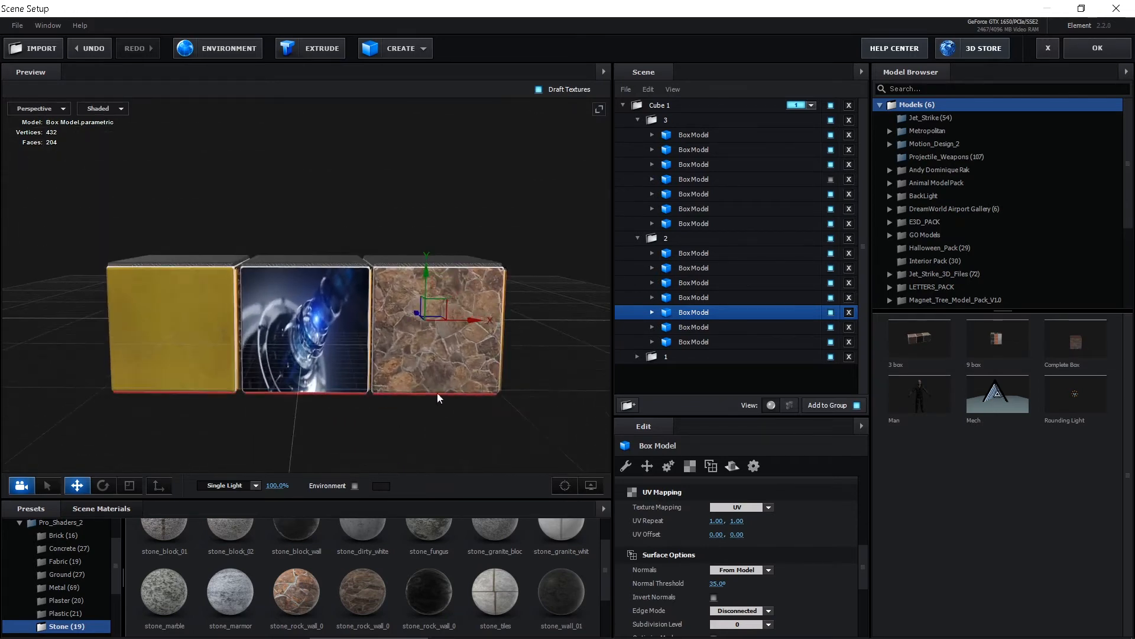
Step: Collapse folders 2 and 3 and orbit to view the row of three cubes from above
left_click(638, 238)
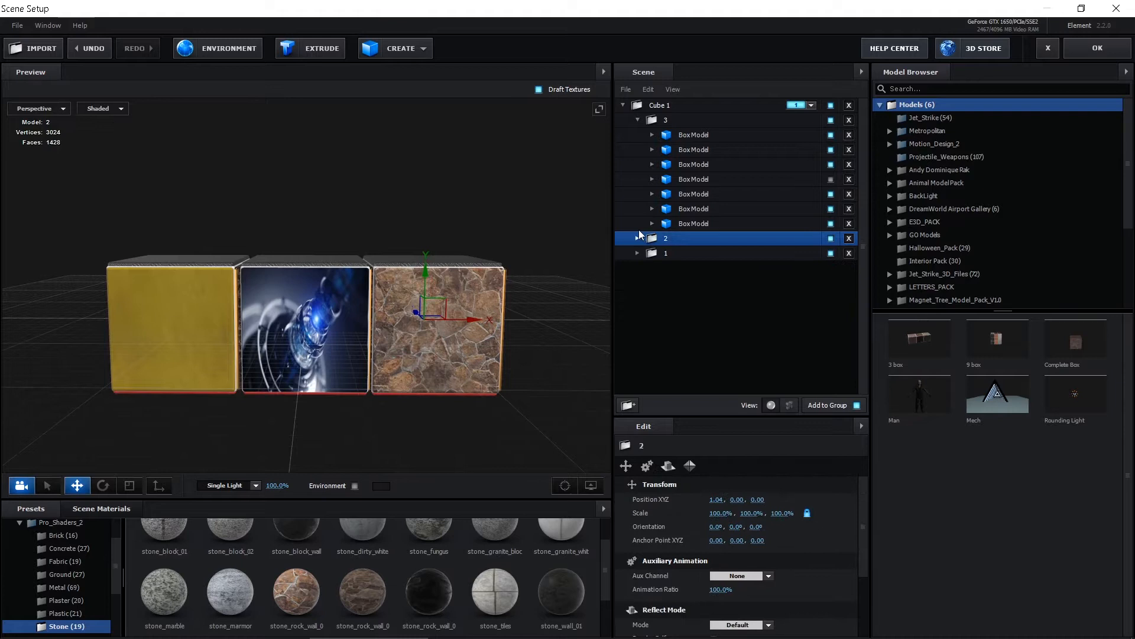
left_click(637, 119)
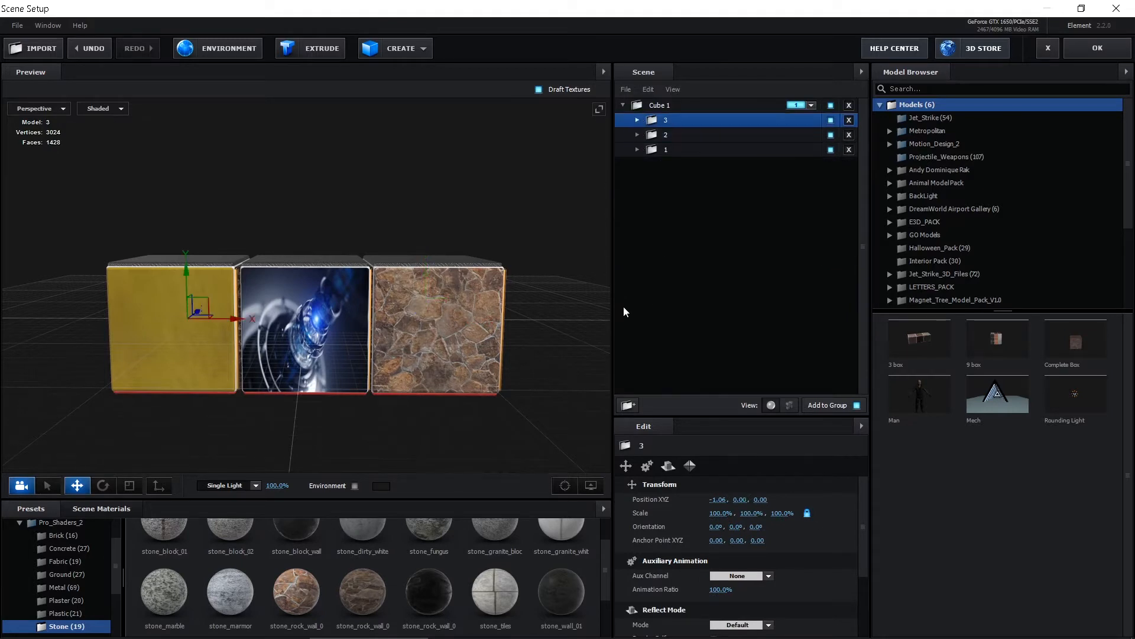
left_click_drag(353, 426, 299, 288)
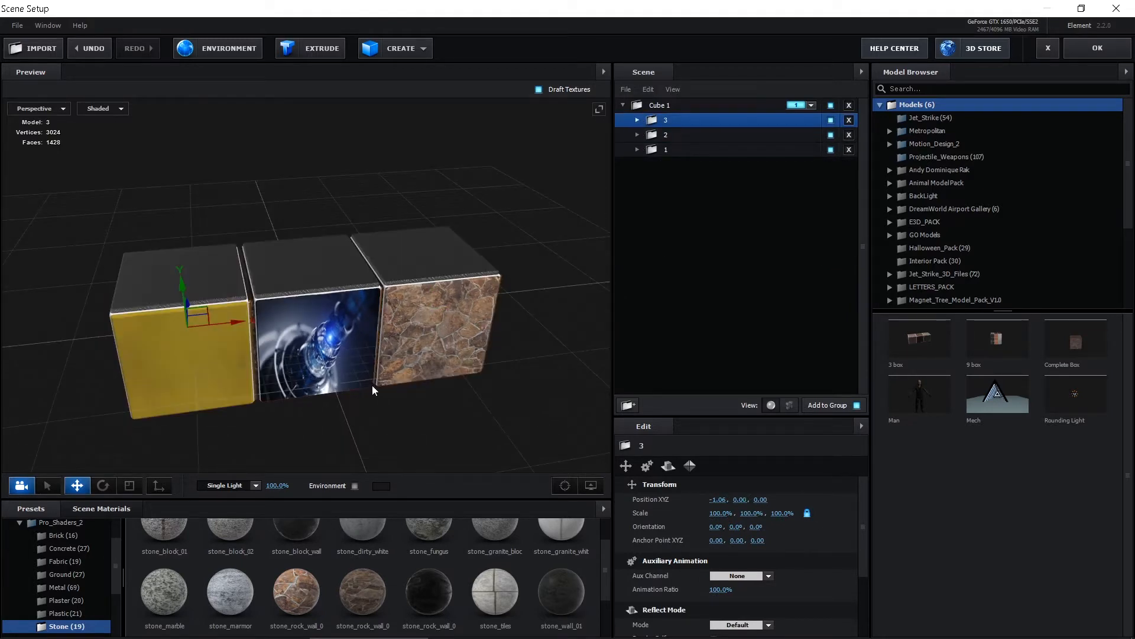
Step: Duplicate the Cube 1 group with all its contents and rename the copy Cube 2
left_click_drag(403, 406, 375, 399)
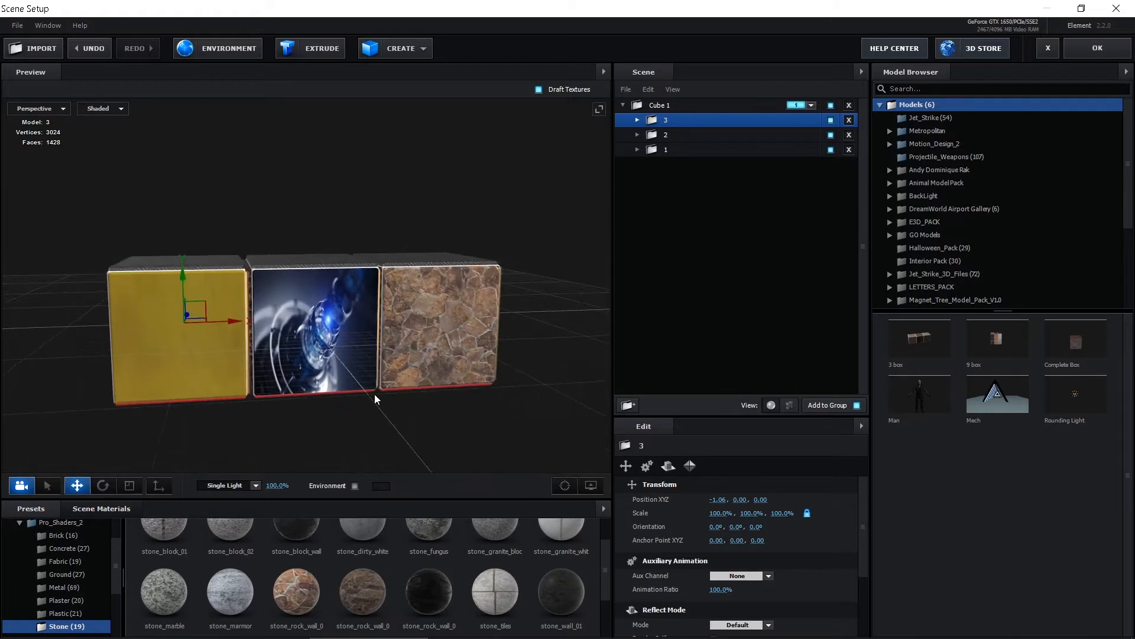
left_click(641, 107)
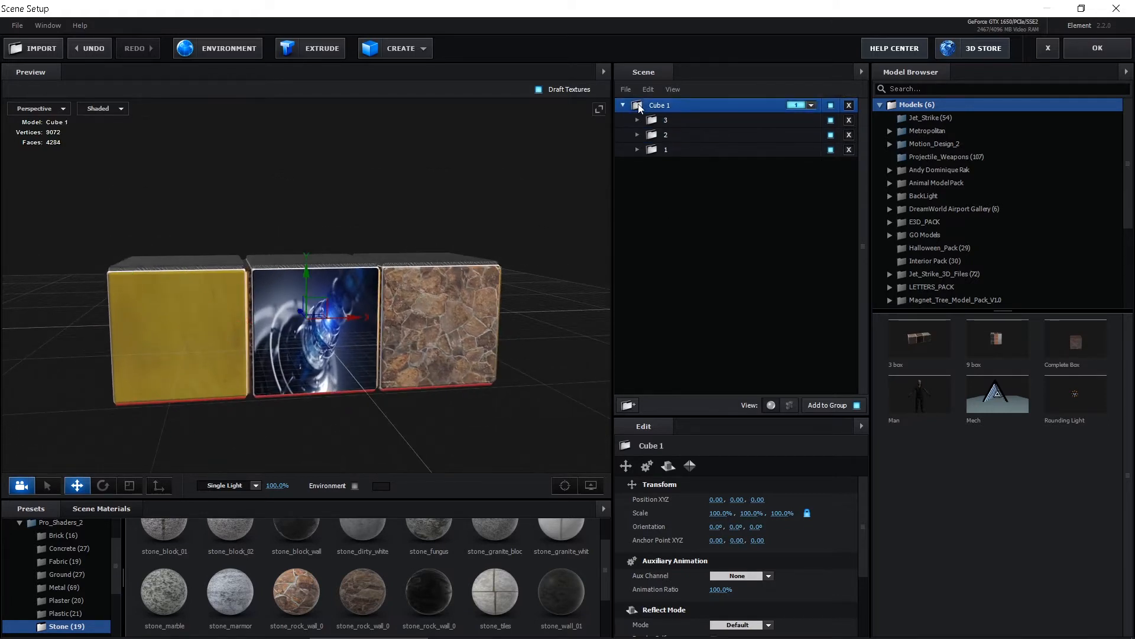
left_click(623, 106)
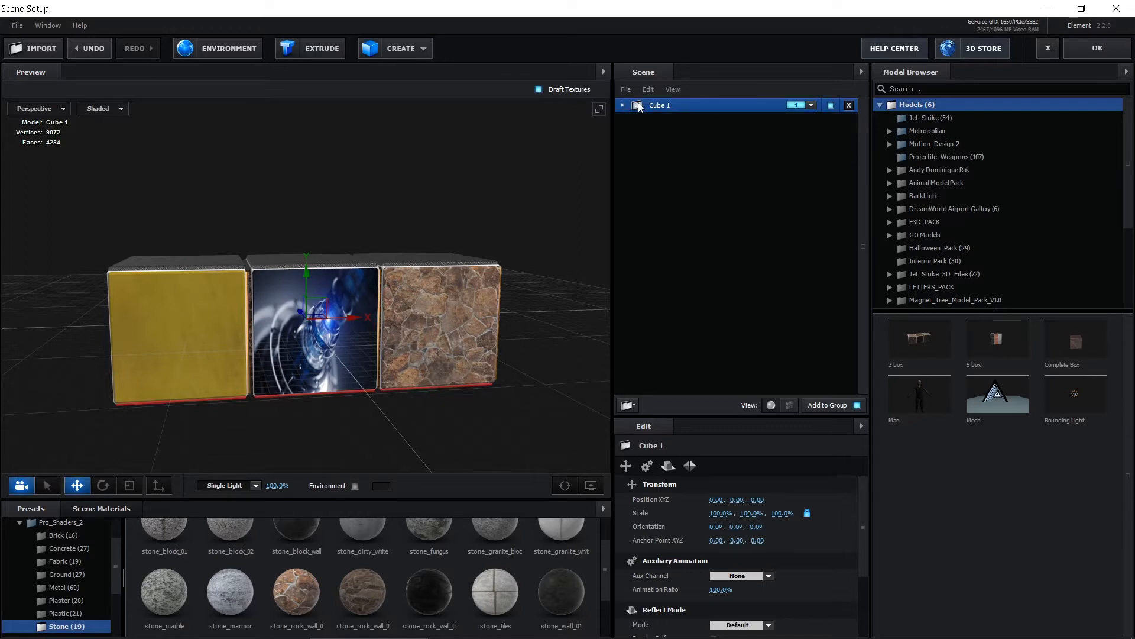
right_click(639, 107)
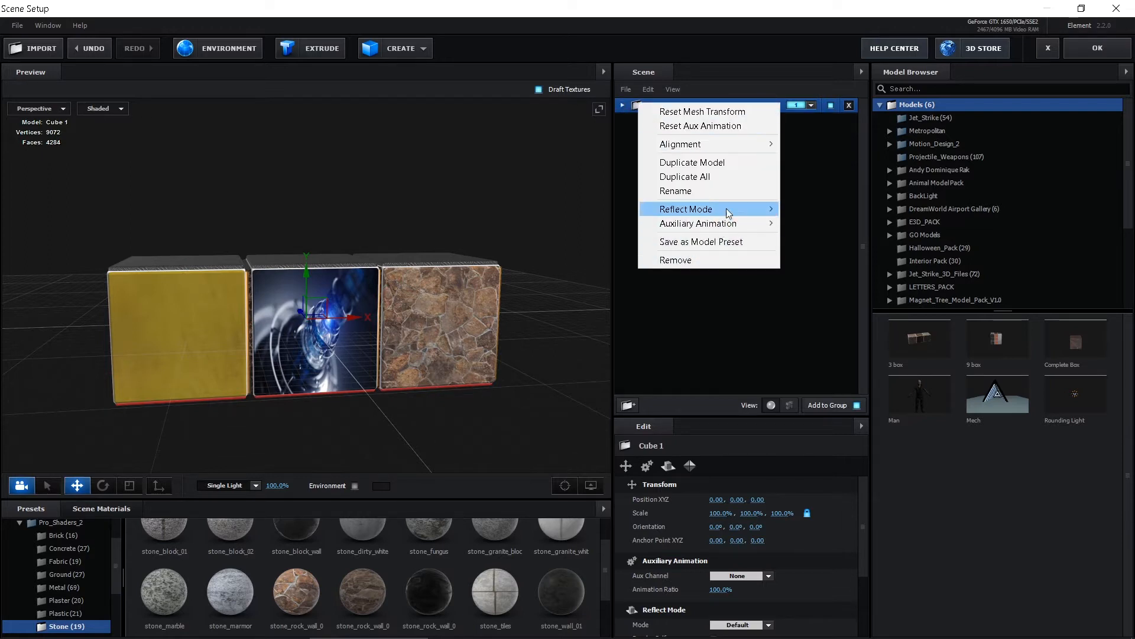
left_click(726, 180)
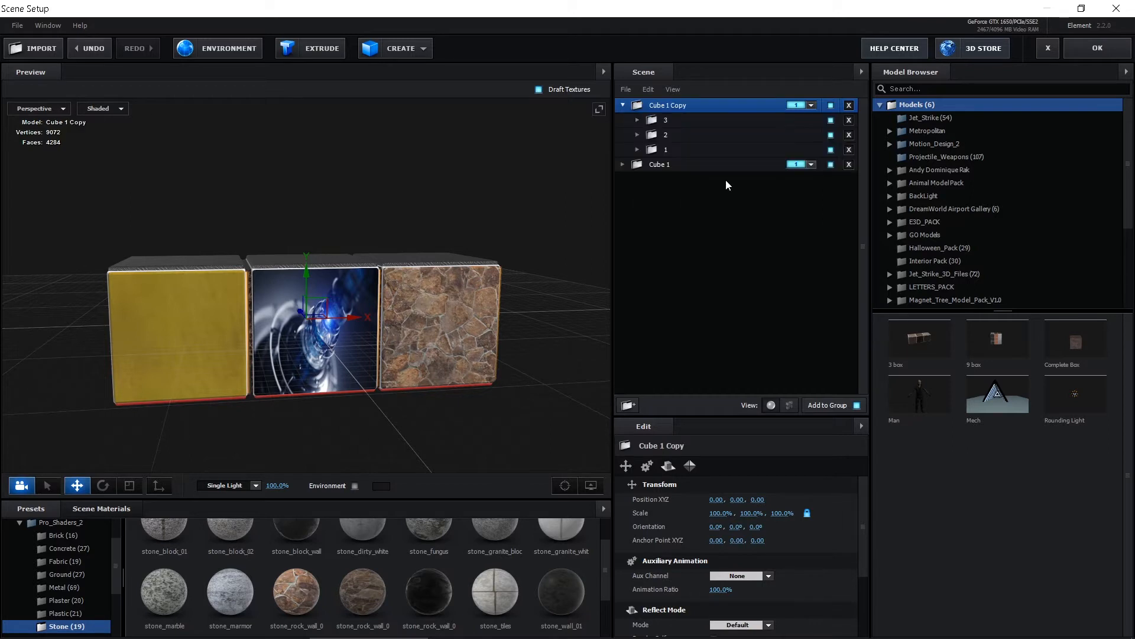
double_click(667, 108)
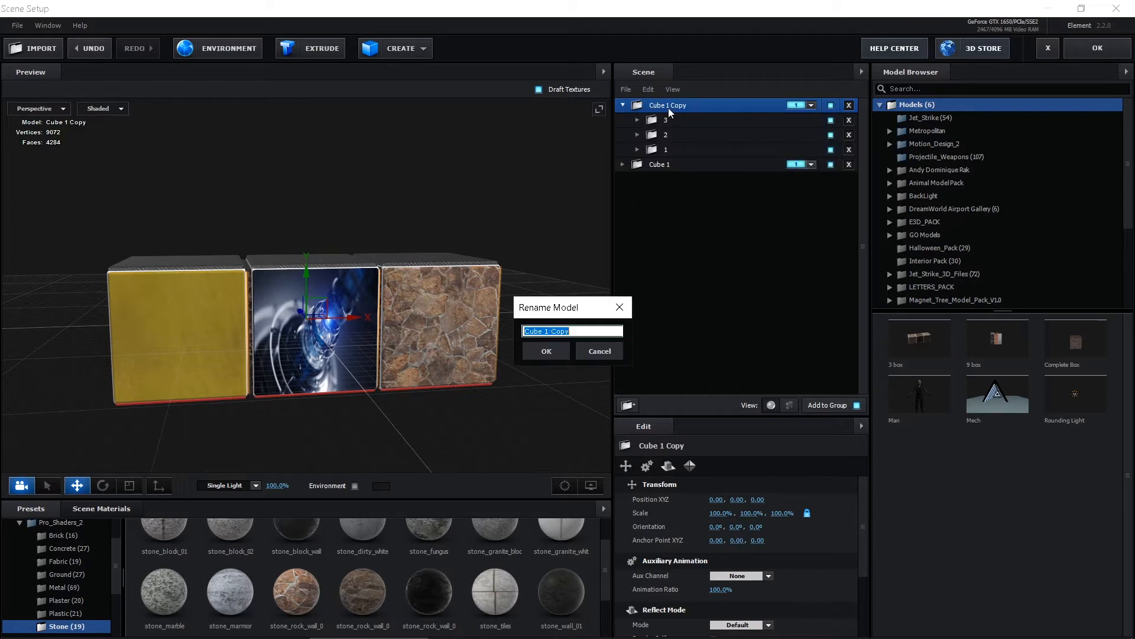
type("Cube 2")
left_click(543, 350)
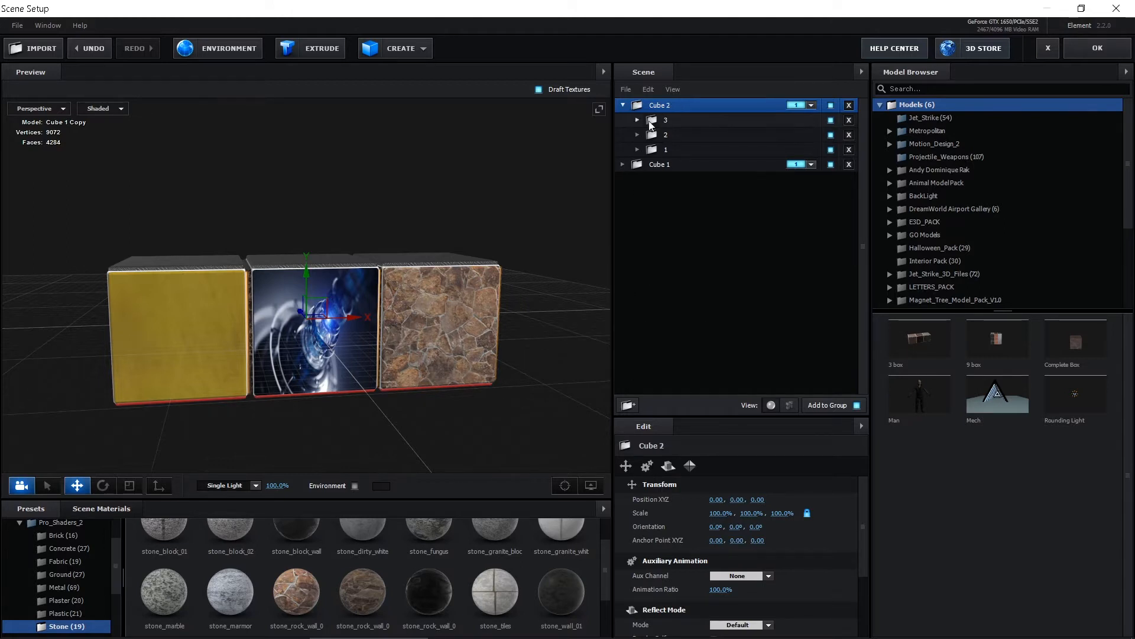
Step: Try to move the Cube 2 row up above Cube 1, and undo the move
left_click(622, 165)
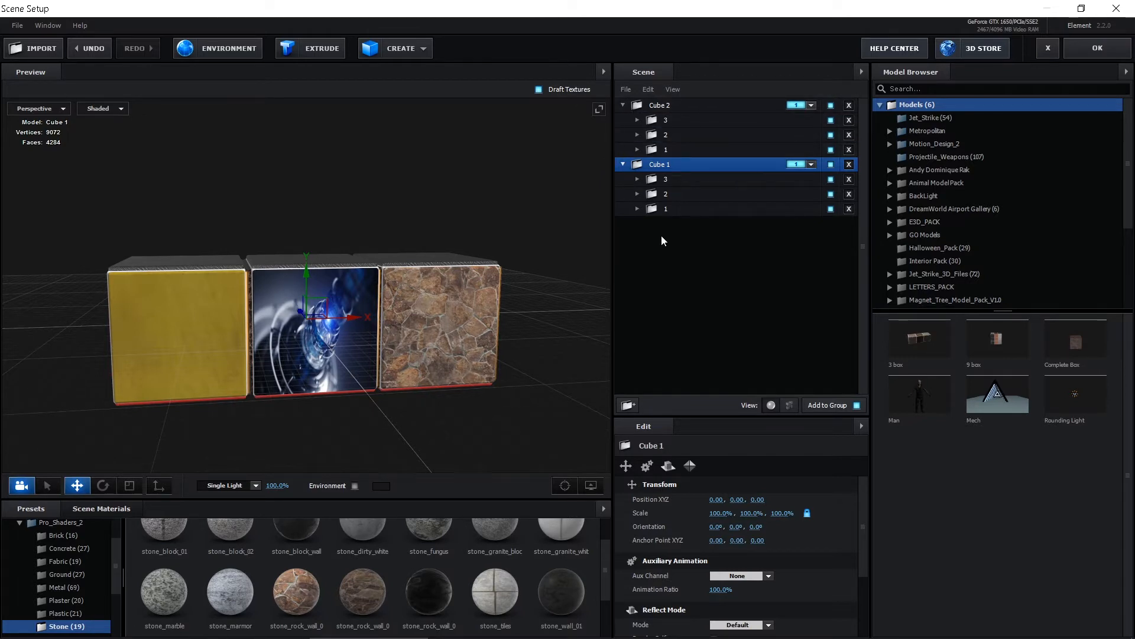
left_click(623, 164)
left_click(622, 105)
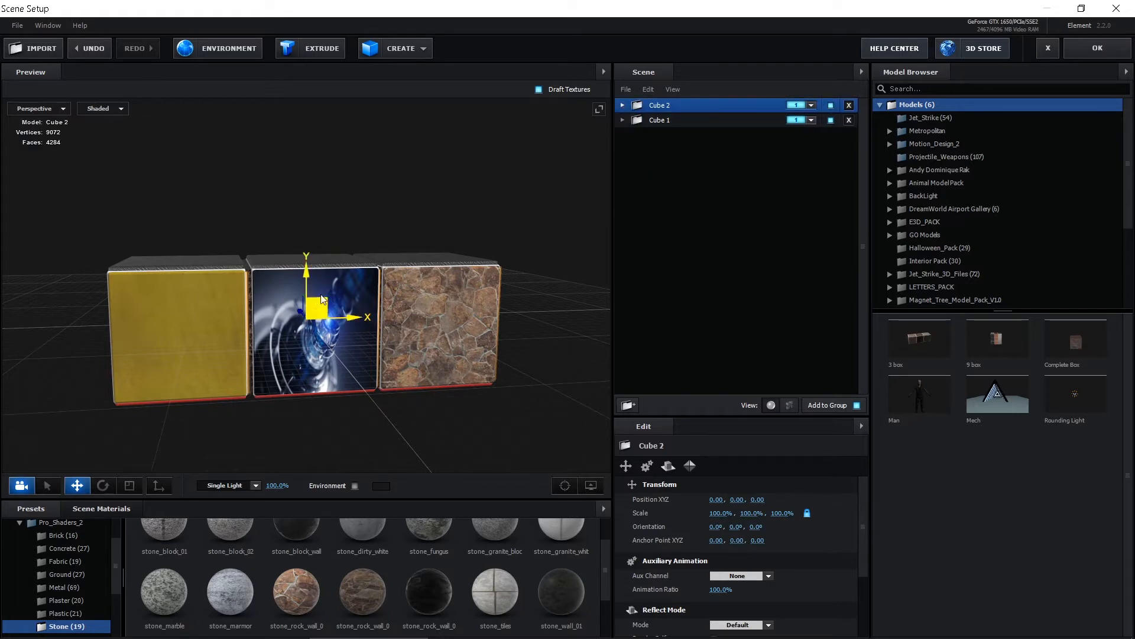
left_click_drag(307, 278, 320, 172)
key("ctrl+z")
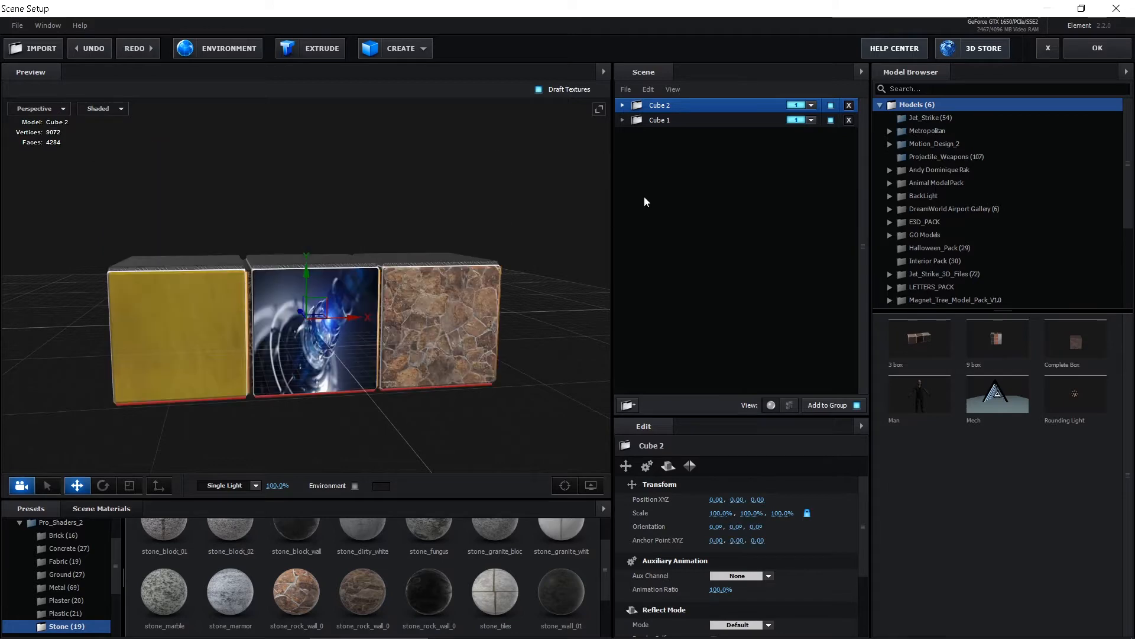
Step: Create a group folder and place both the Cube 1 and Cube 2 groups inside it
left_click(659, 119)
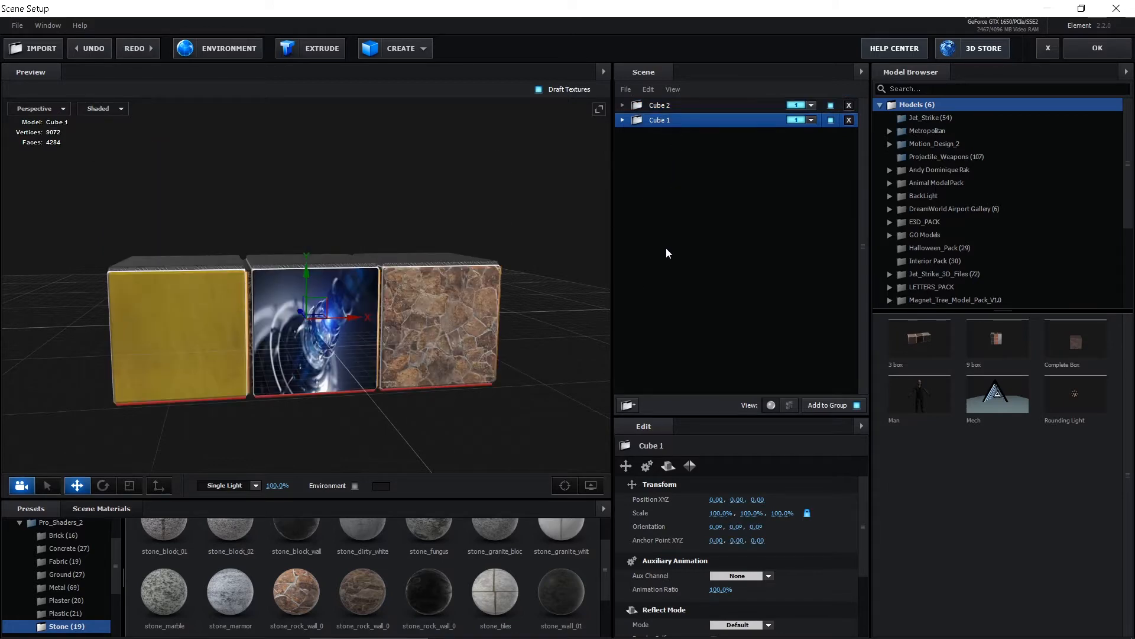
left_click(628, 405)
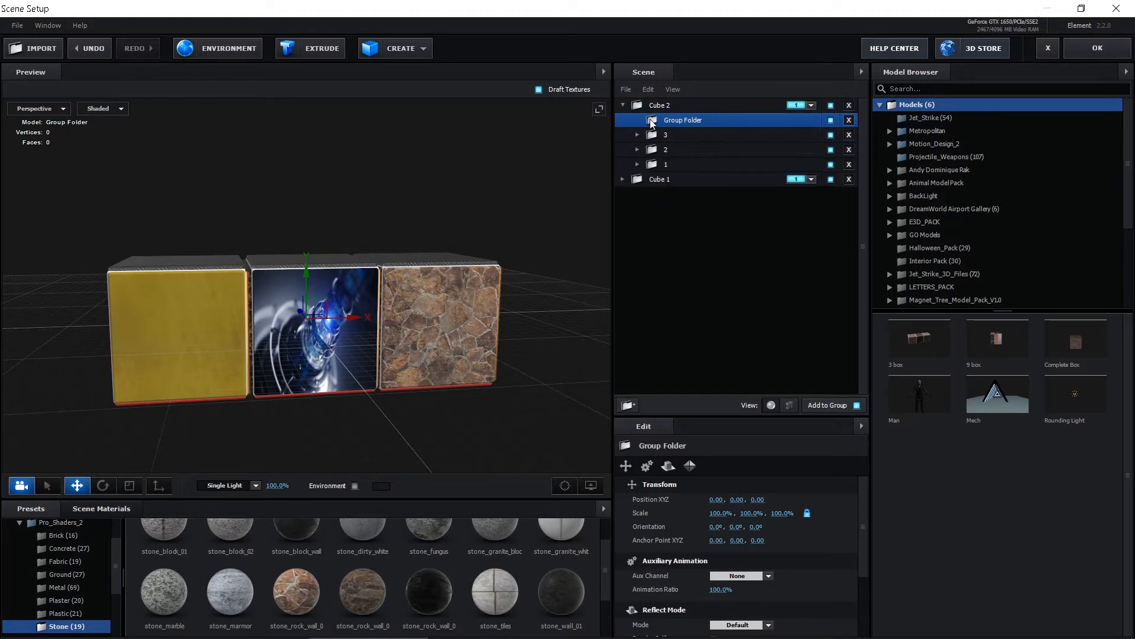
left_click_drag(649, 124, 663, 183)
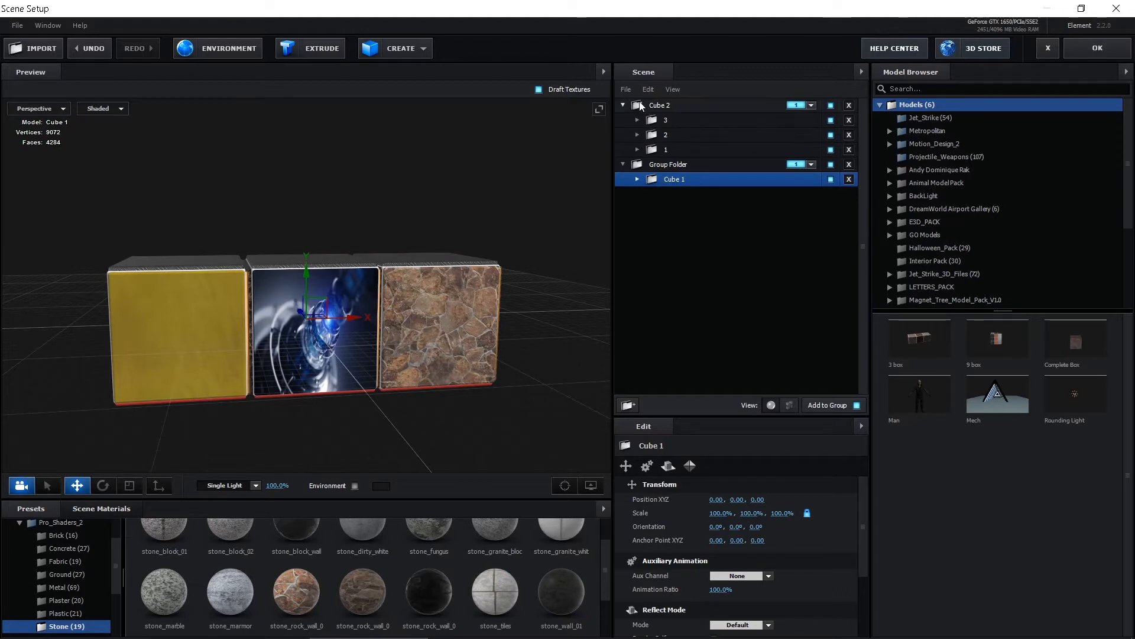
left_click_drag(658, 105, 672, 170)
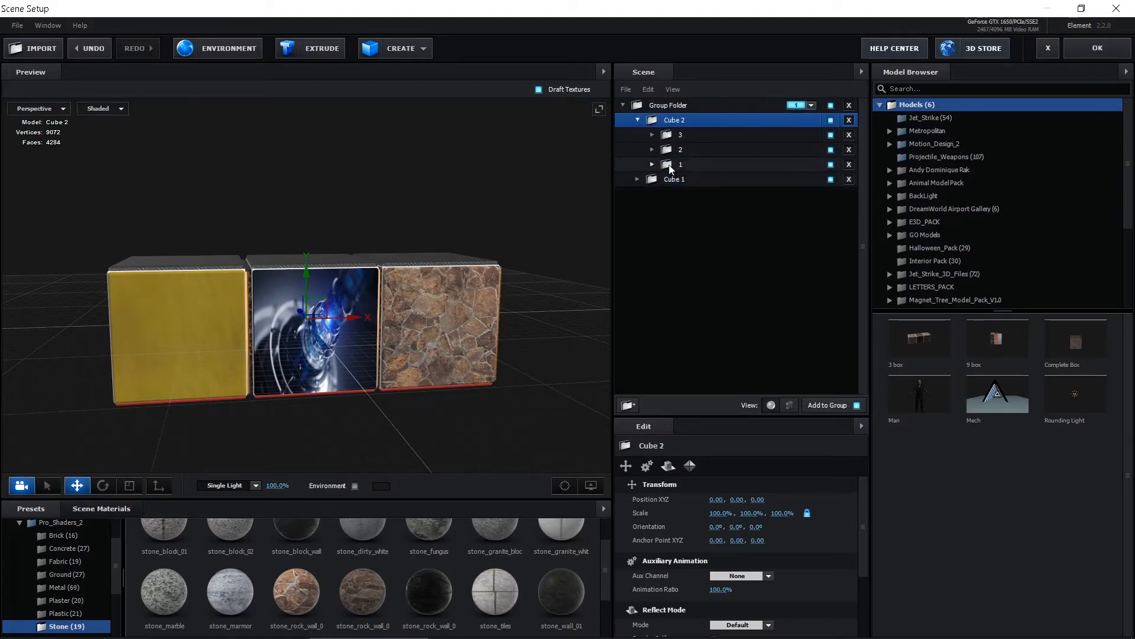
left_click(622, 105)
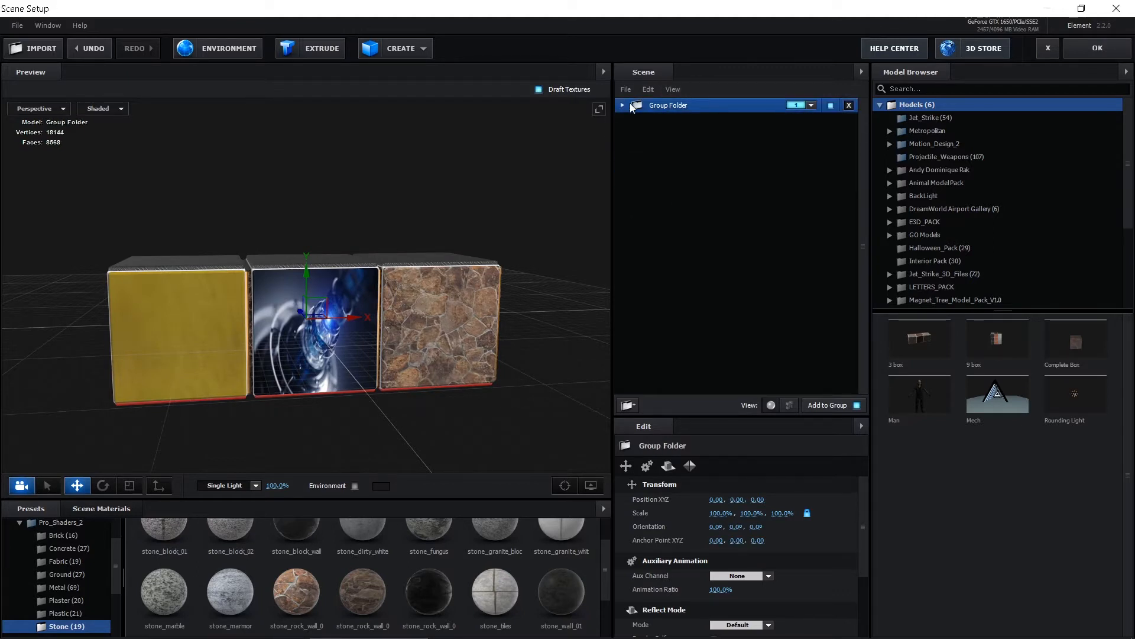
left_click(621, 105)
Step: Collapse Cube 2 and move it straight up to about Y 1.02, stacking its row on top of Cube 1
left_click(637, 119)
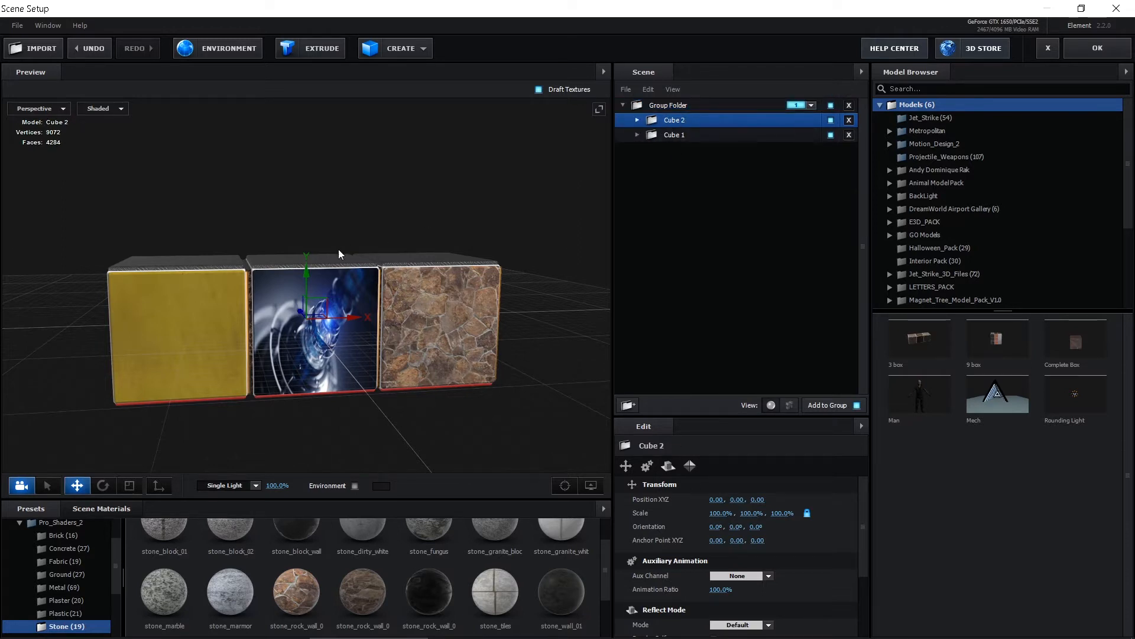
left_click_drag(308, 269, 311, 155)
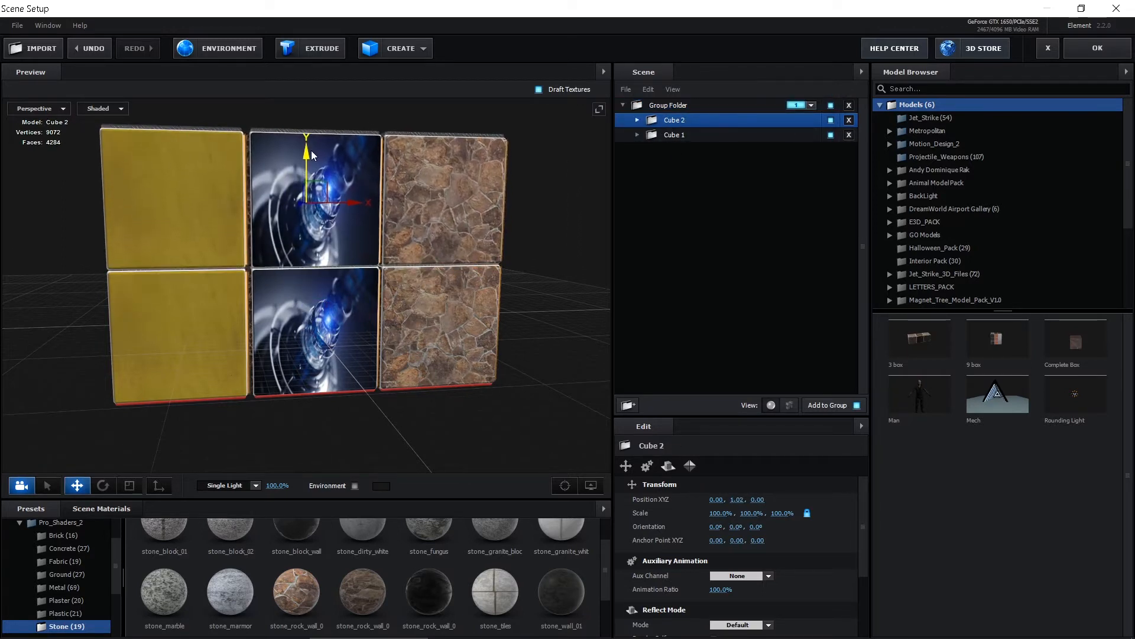
left_click_drag(575, 251, 538, 285)
scroll(537, 285, "down", 6)
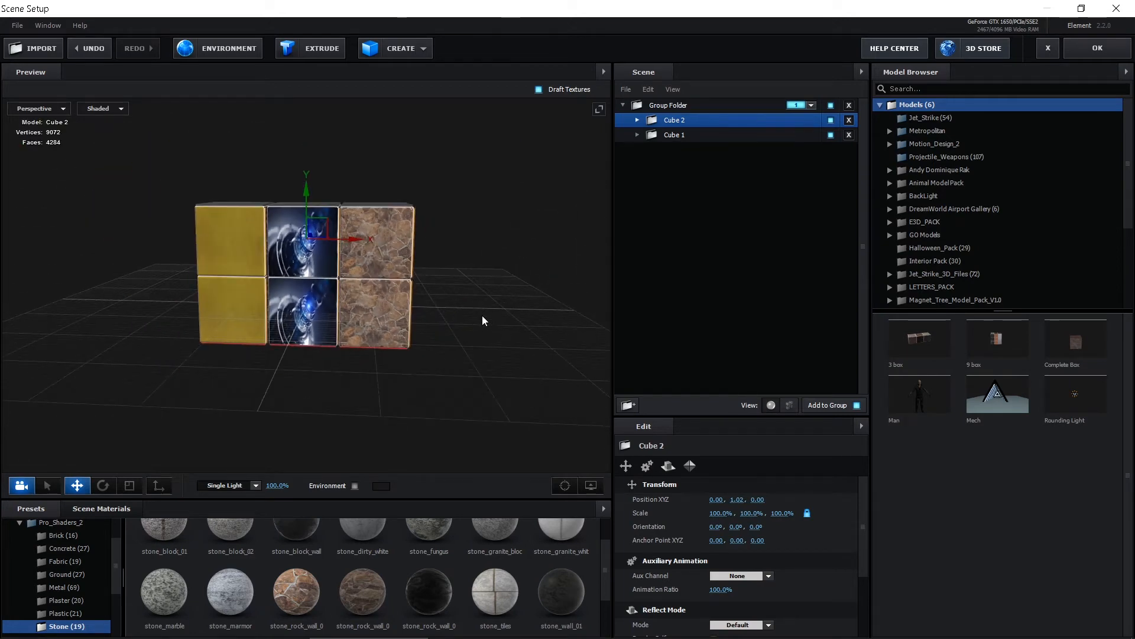
left_click_drag(483, 317, 490, 344)
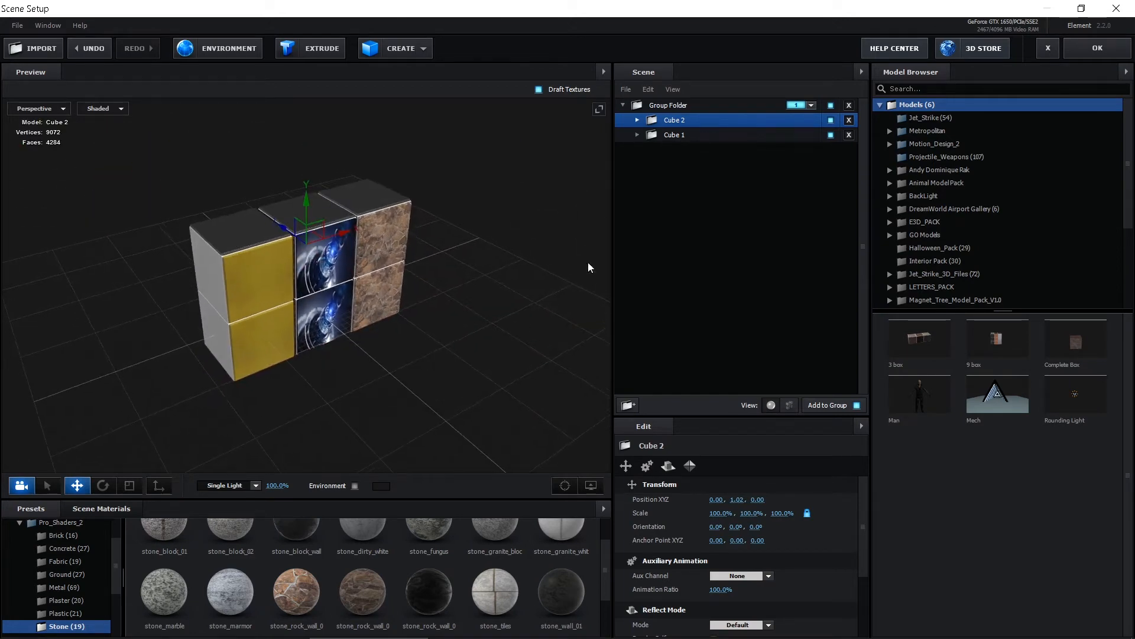
Step: Duplicate Cube 2 with all its contents inside the group folder and rename the copy Cube 3
right_click(674, 120)
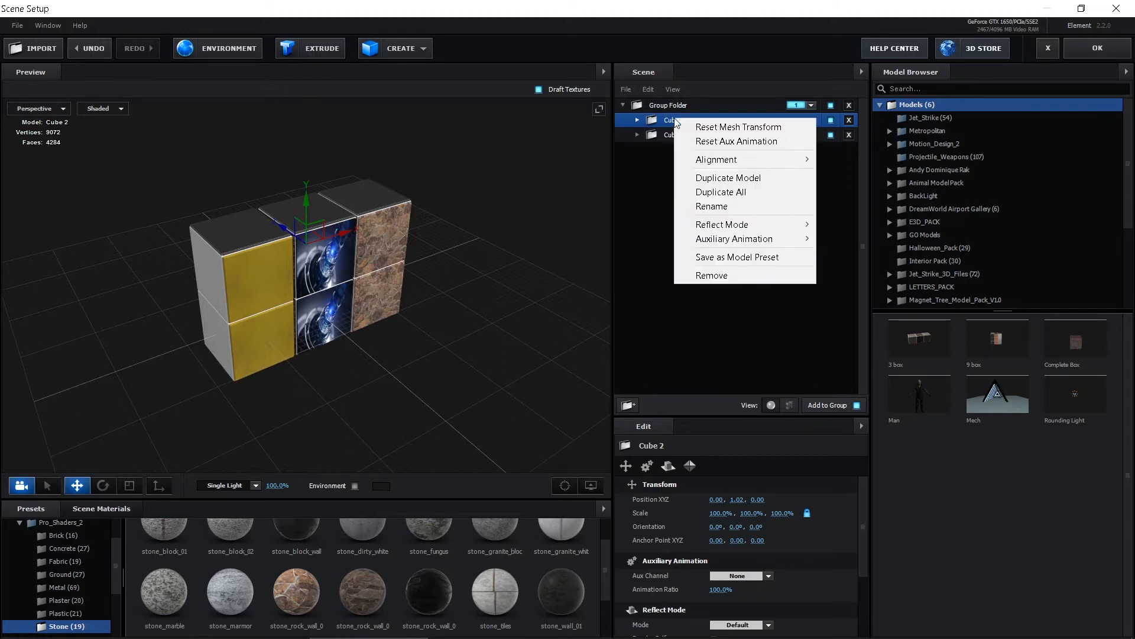
left_click(766, 192)
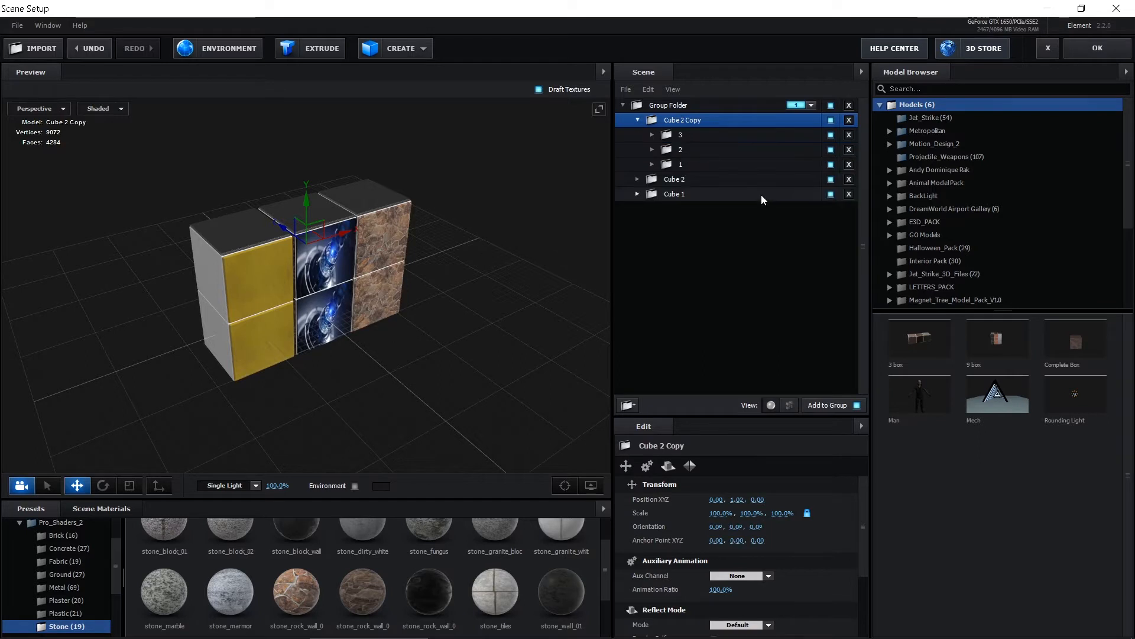
left_click(638, 120)
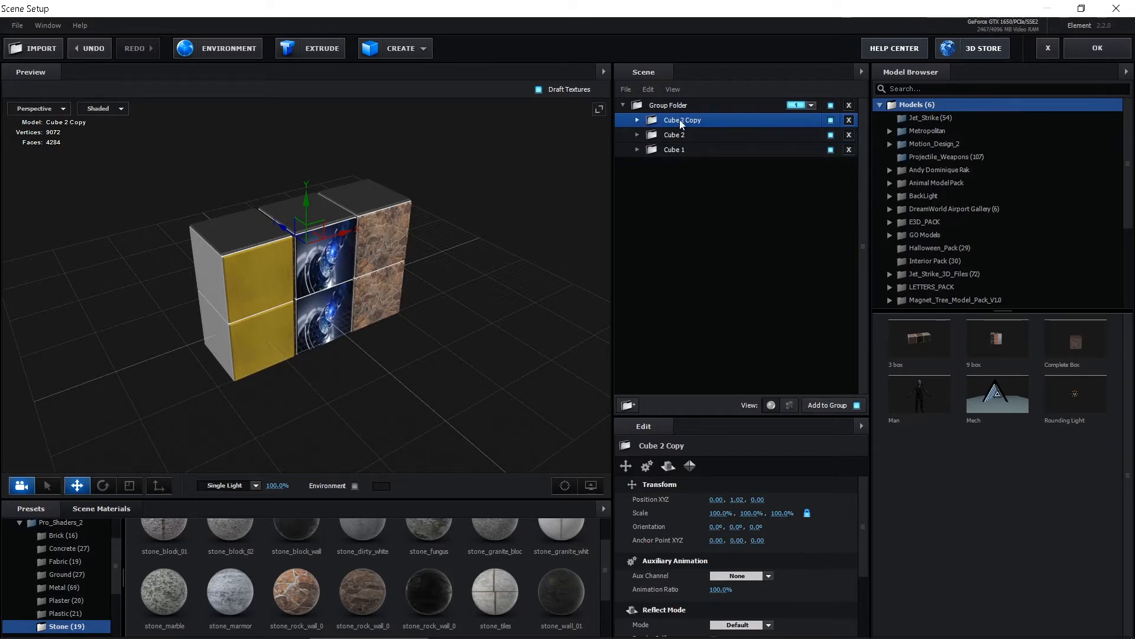
double_click(679, 119)
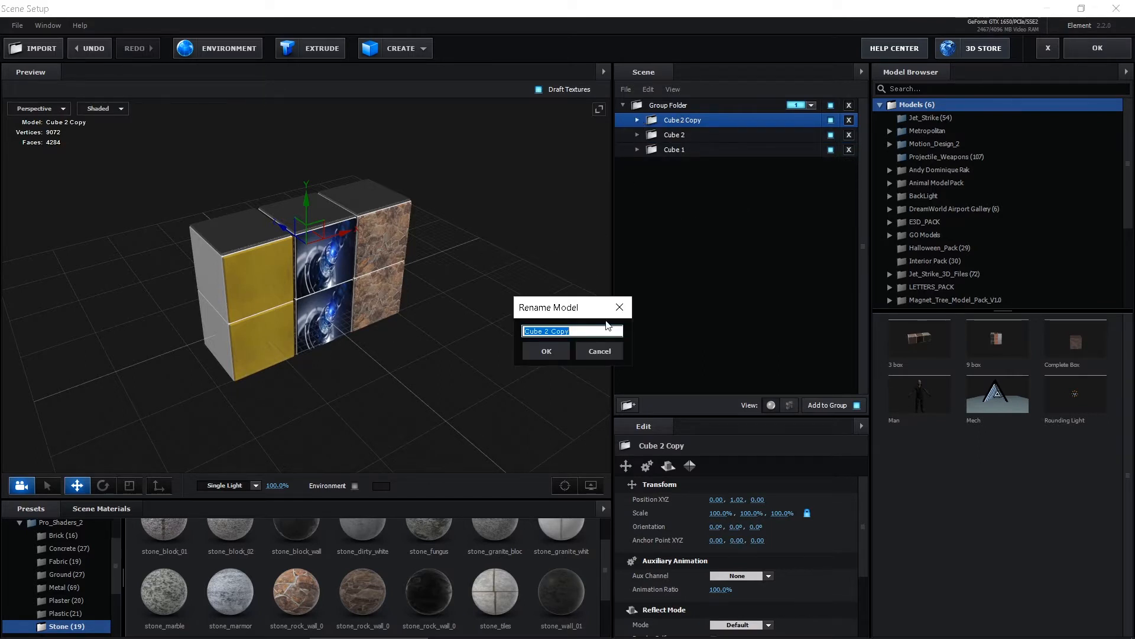
type("Cube 3")
left_click(540, 354)
Step: Move Cube 3 straight up to about Y 2.05 so its row sits on top of Cube 2
left_click_drag(415, 321, 346, 240)
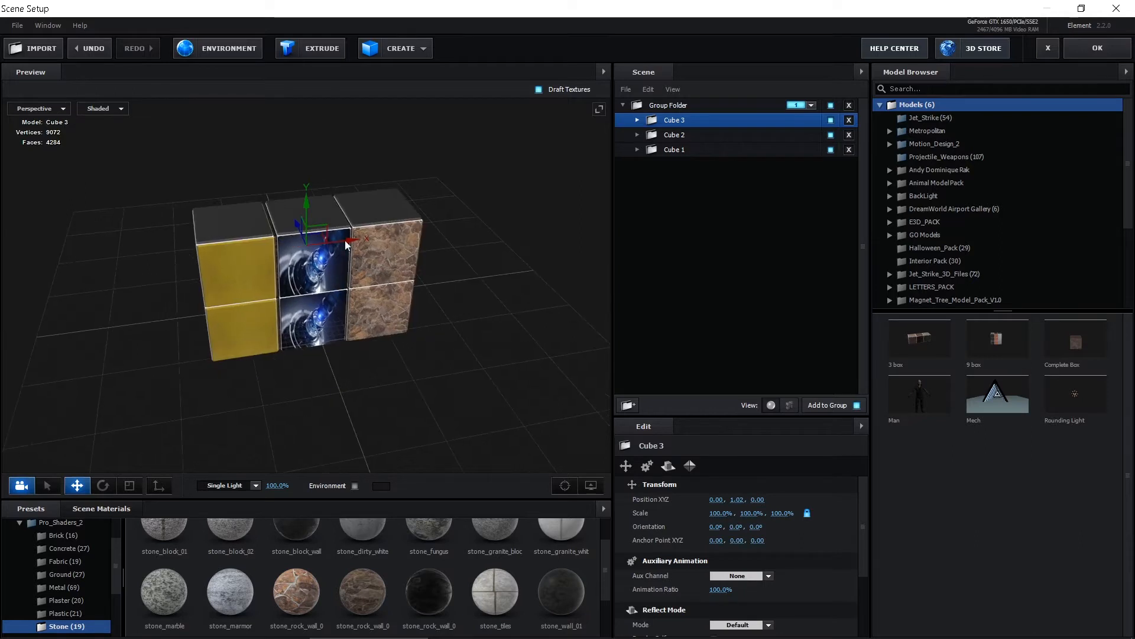
left_click_drag(309, 205, 306, 126)
left_click_drag(298, 343, 334, 319)
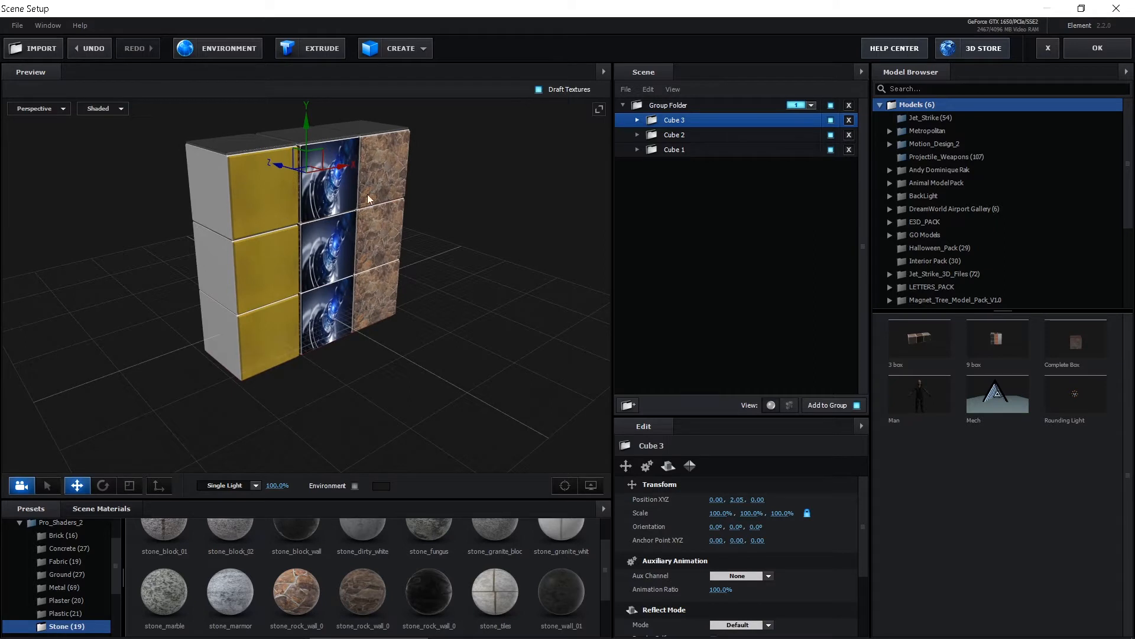
Step: Unhide the fourth box in Cube 3's folder 3, and toggle visibility to identify and select the fifth box, the yellow front face
left_click(637, 119)
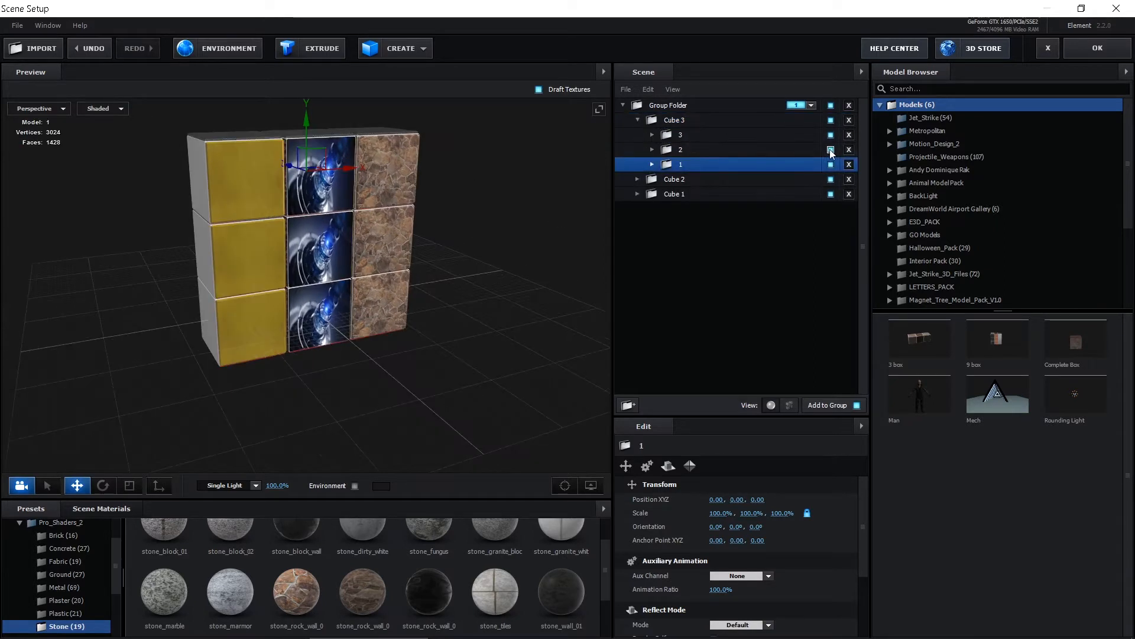
left_click(831, 149)
left_click(831, 149)
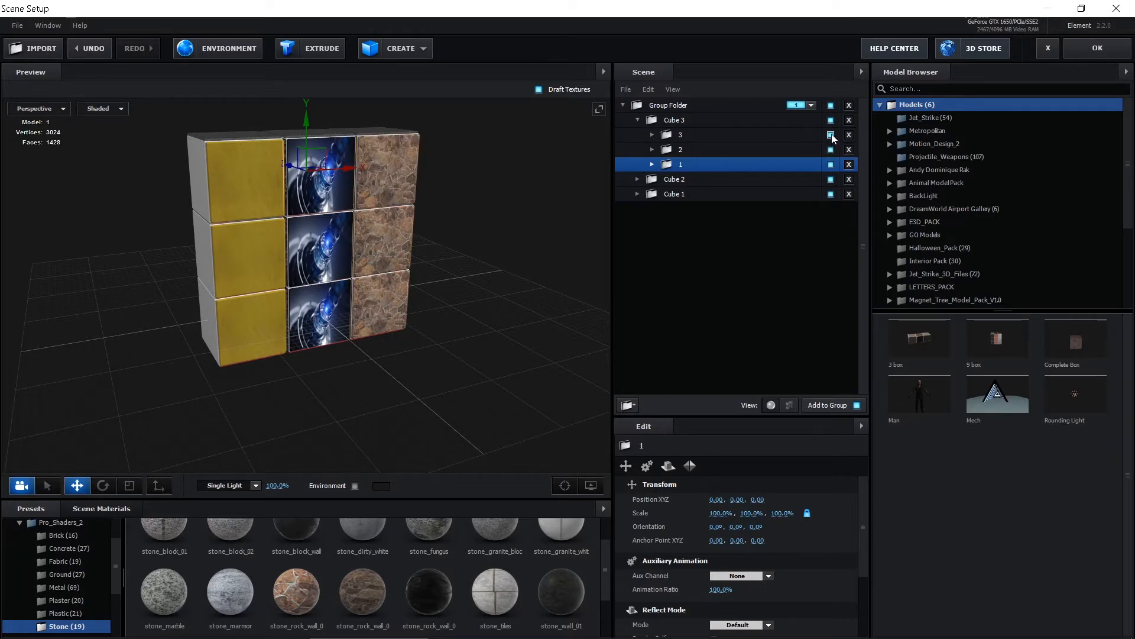
double_click(831, 134)
left_click(652, 134)
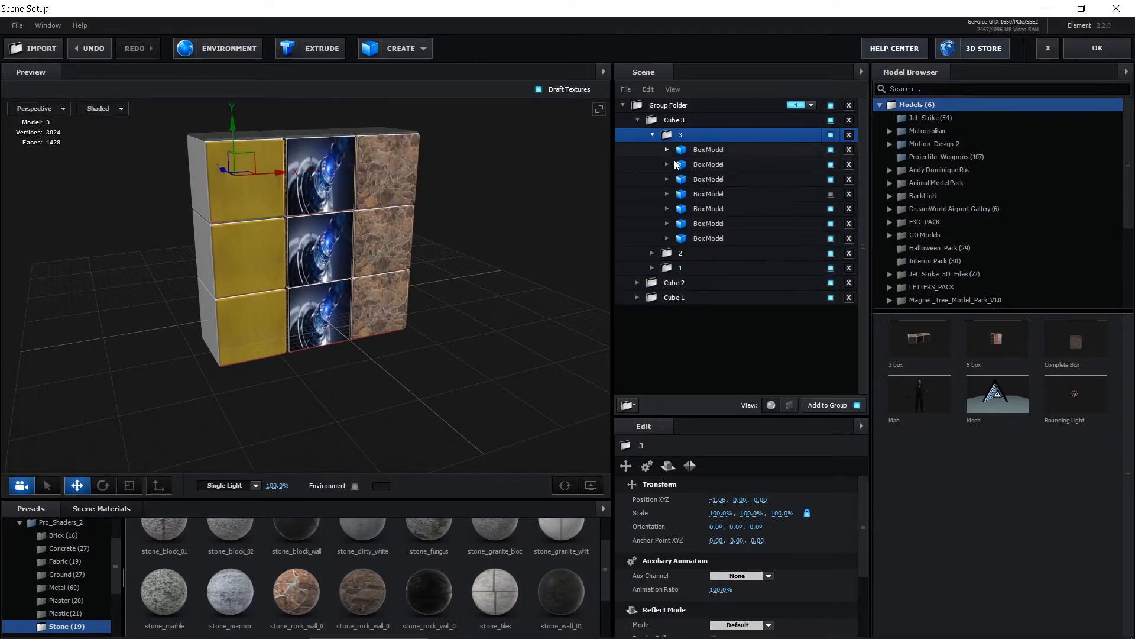
left_click(830, 194)
double_click(831, 195)
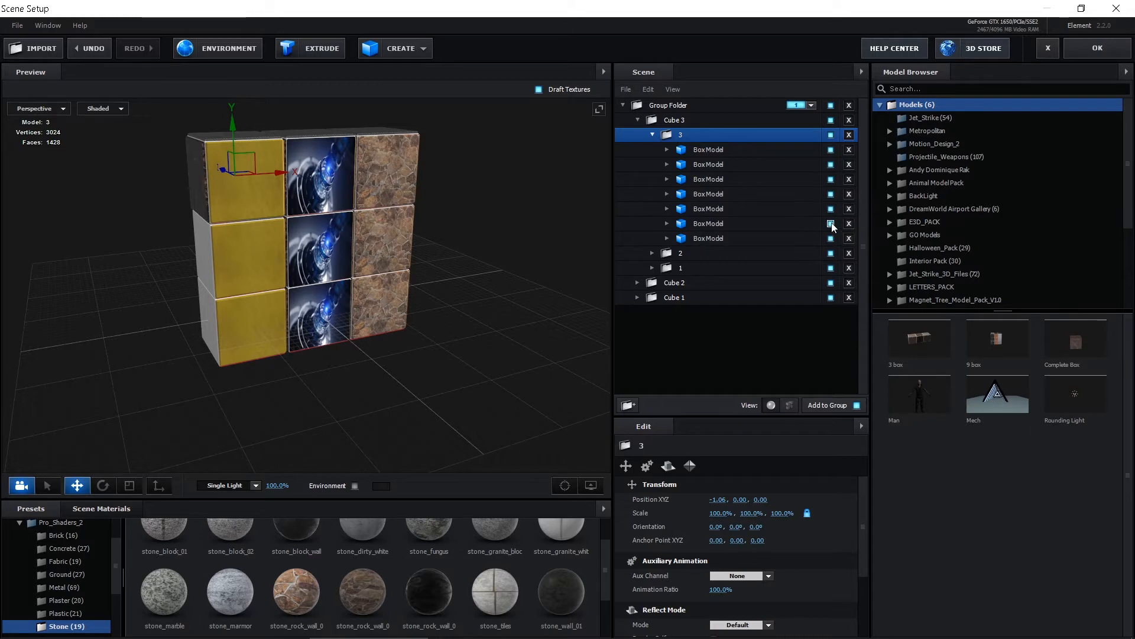
left_click(830, 209)
left_click(830, 209)
left_click(771, 209)
Step: Apply the white dotted ceramic material from the Tiles presets to the fifth box in Cube 3's folder 3
scroll(286, 596, "up", 1)
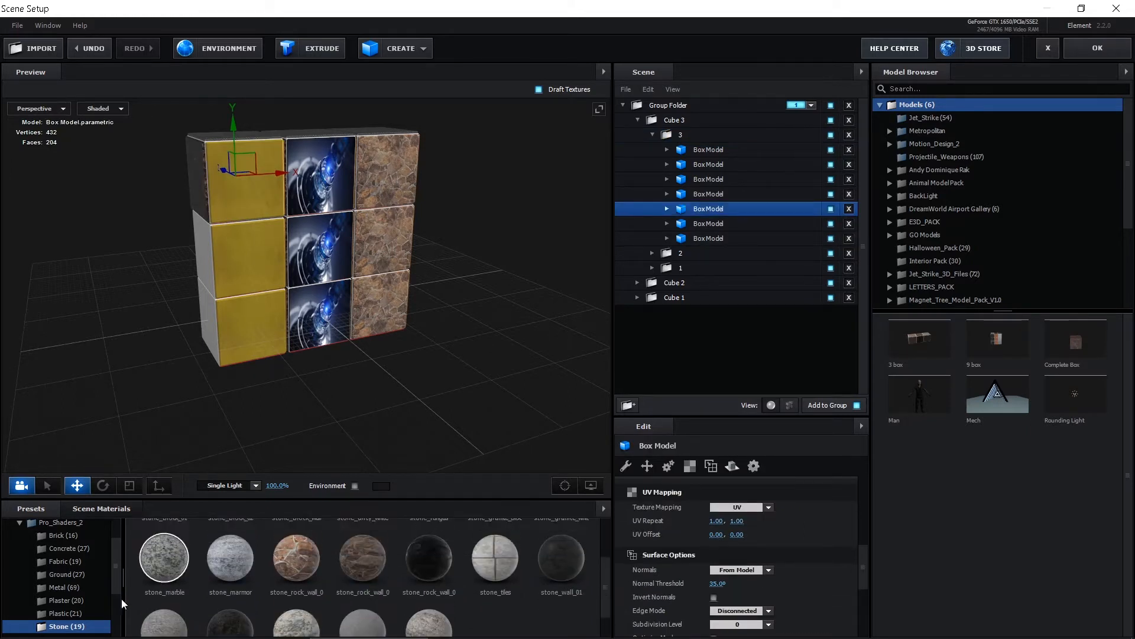
mouse_move(65, 633)
scroll(77, 572, "down", 3)
left_click(83, 570)
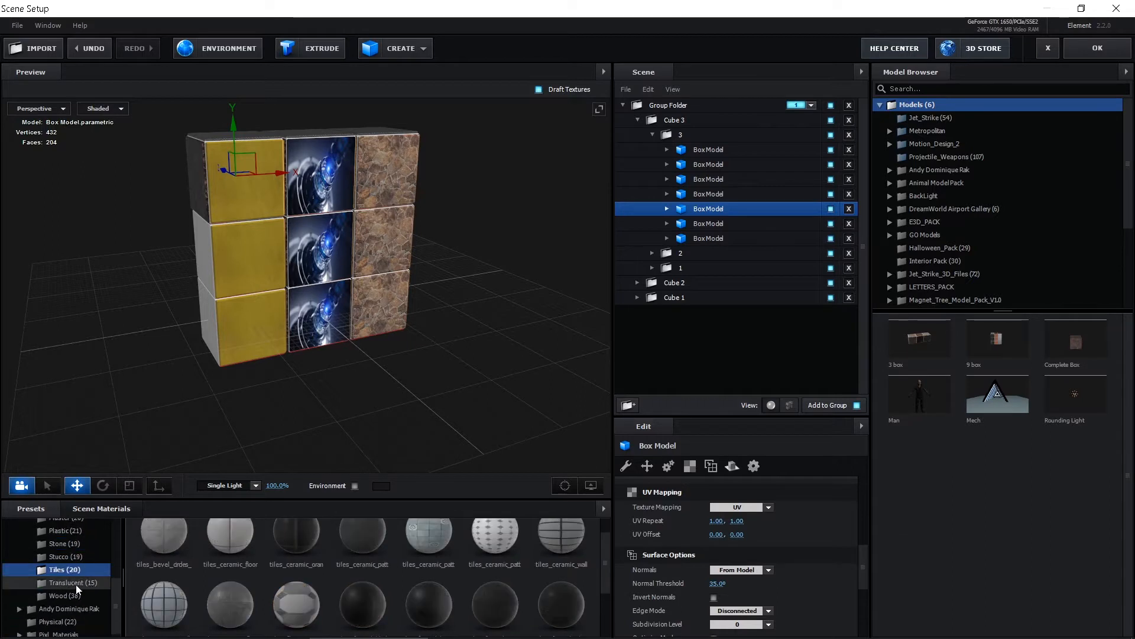
left_click_drag(719, 214, 719, 213)
Step: Apply the red material from the Translucent presets to the fifth box in Cube 3's folder 3
left_click(76, 583)
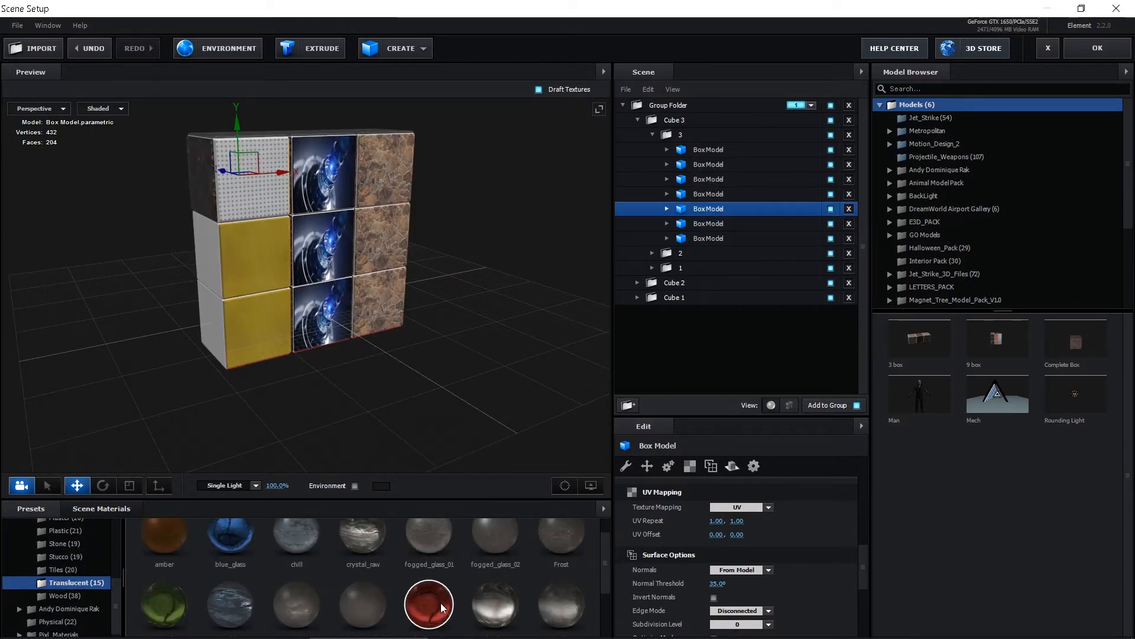
left_click_drag(603, 320, 736, 208)
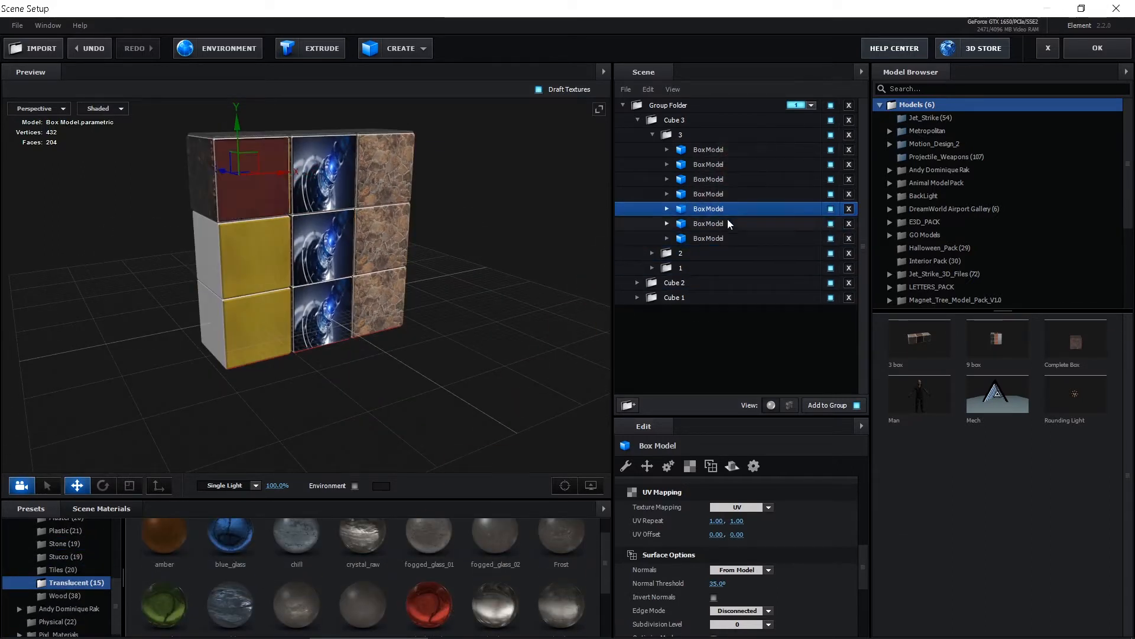
left_click_drag(405, 334, 403, 398)
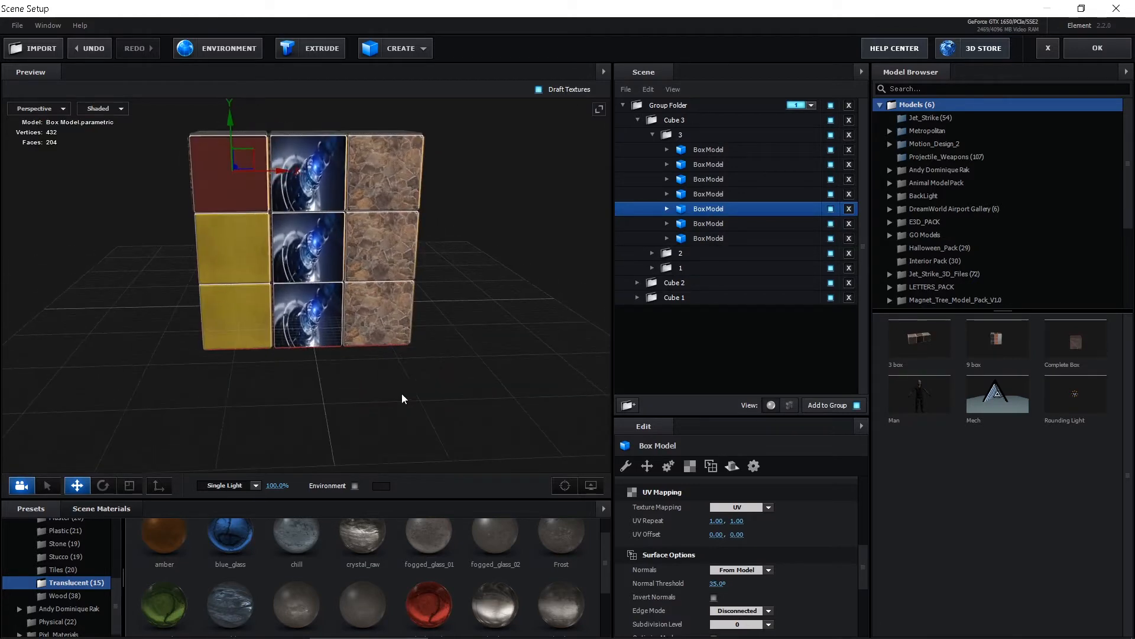
Step: Try red_glow_glass on the front face of Cube 3's right-hand cube, and replace it with the blue_glass preset
left_click(384, 181)
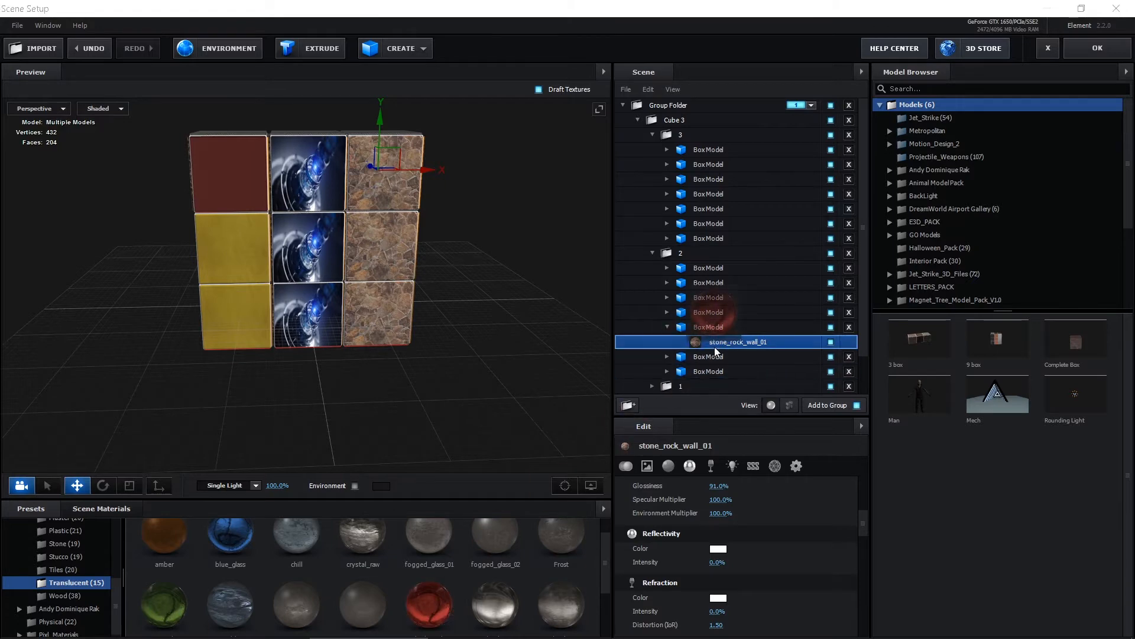
left_click_drag(721, 347, 721, 347)
left_click_drag(491, 356, 532, 363)
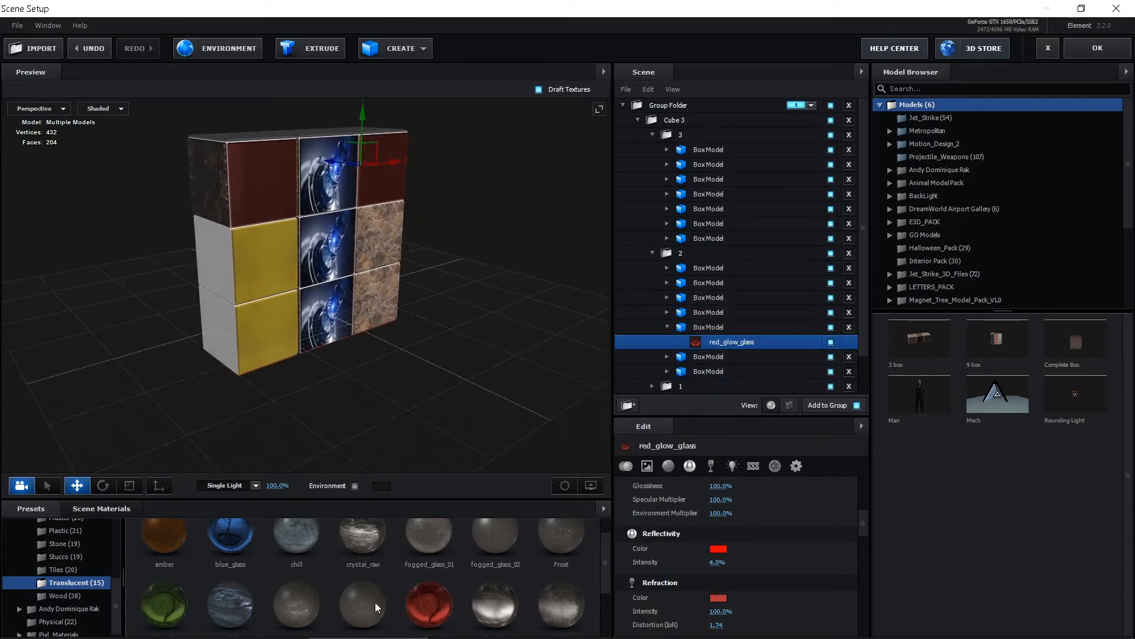
left_click_drag(226, 547, 740, 345)
left_click_drag(329, 355, 312, 341)
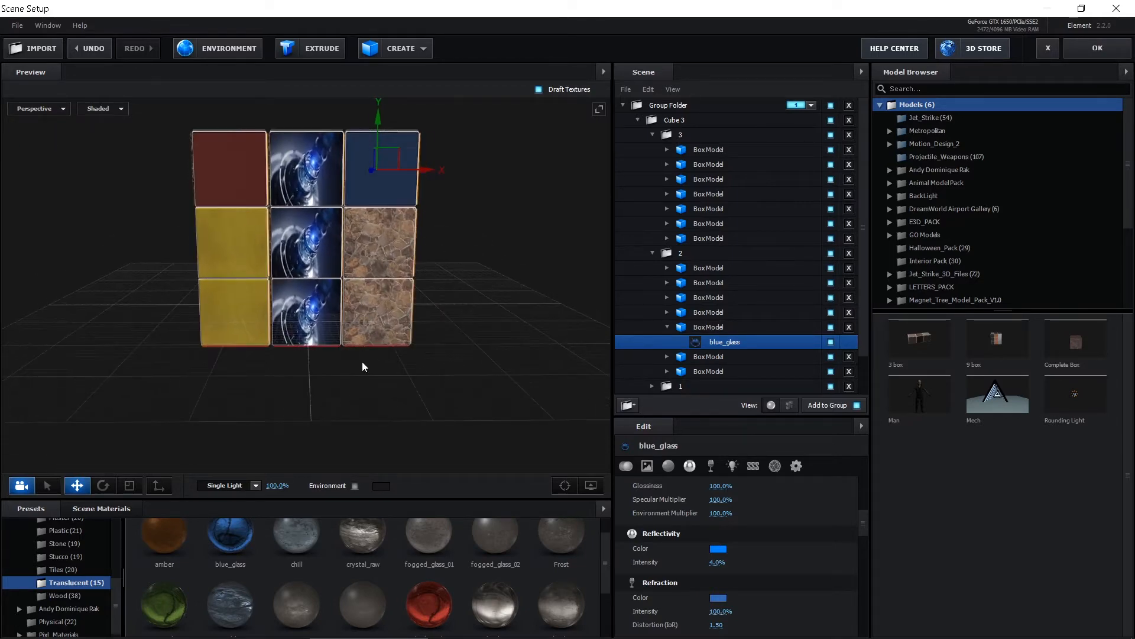
Step: Apply the warm_crystal preset from Translucent to the stone front face of Cube 1's right-hand cube
left_click(383, 320)
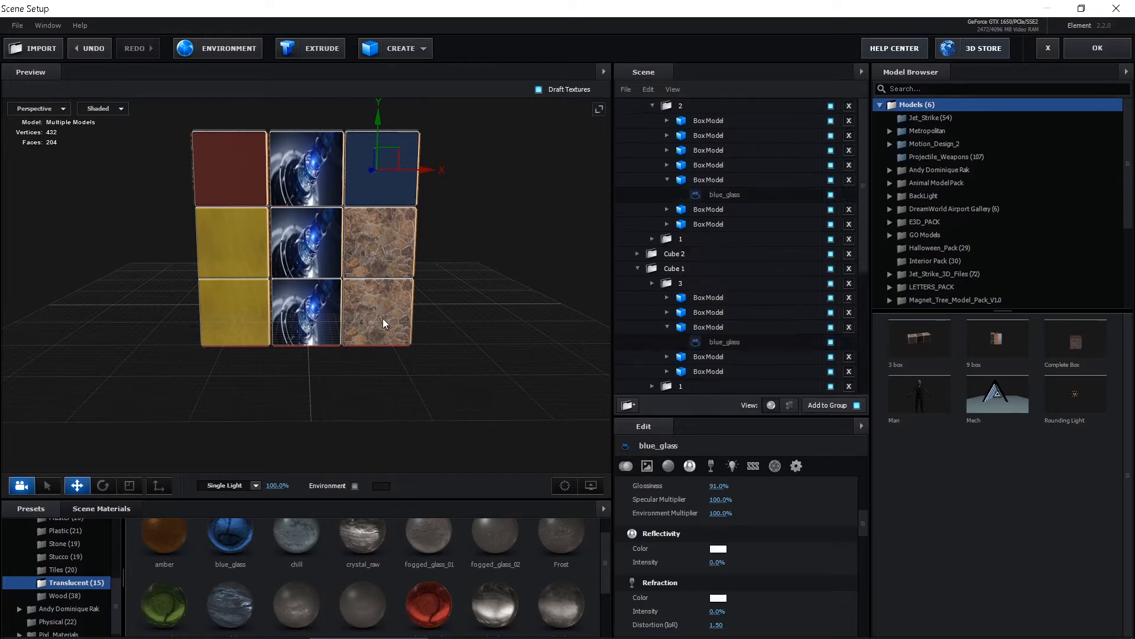
scroll(243, 593, "down", 2)
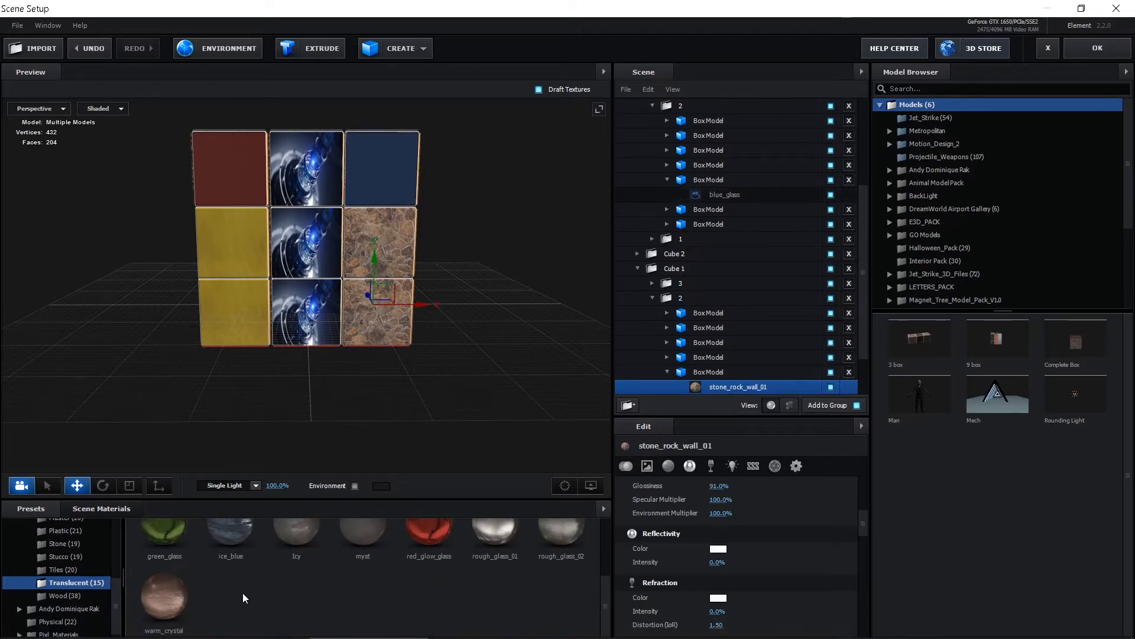
left_click_drag(165, 598, 741, 388)
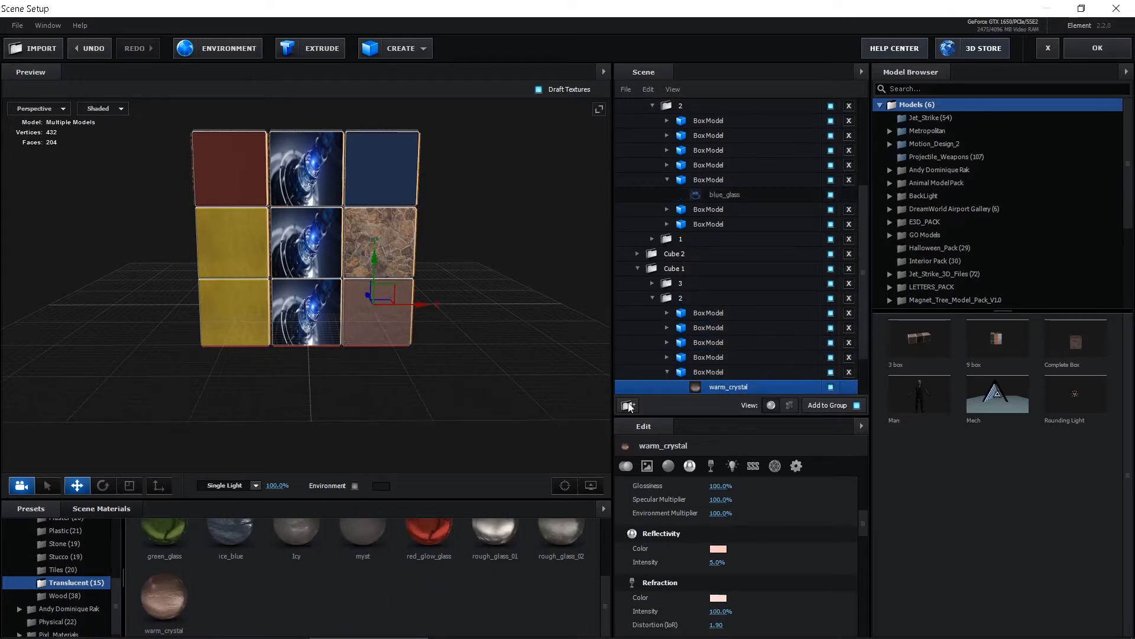
scroll(465, 415, "up", 2)
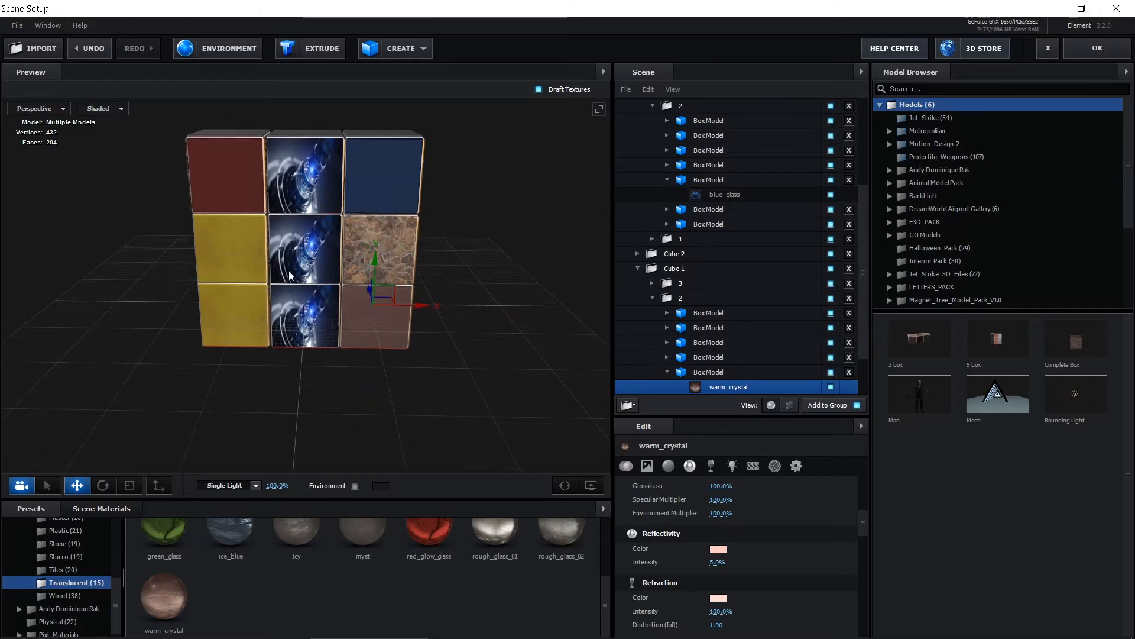
Step: Replace the Photo Holder material on the front face of Cube 1's middle cube with the green_glass preset
left_click(306, 323)
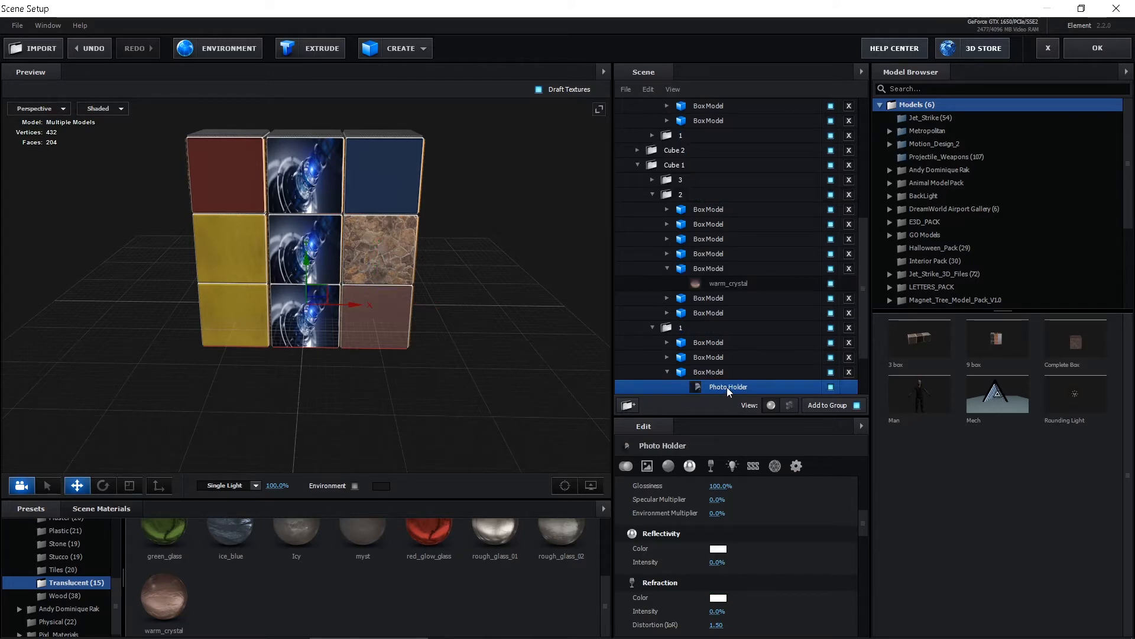
scroll(499, 594, "up", 3)
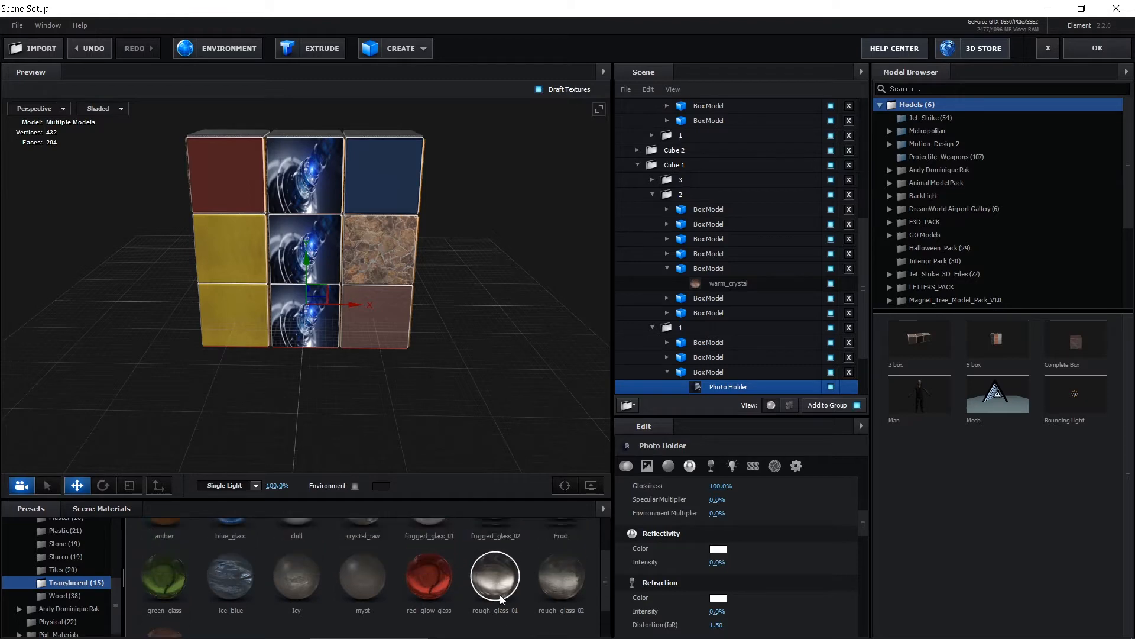
scroll(355, 583, "down", 1)
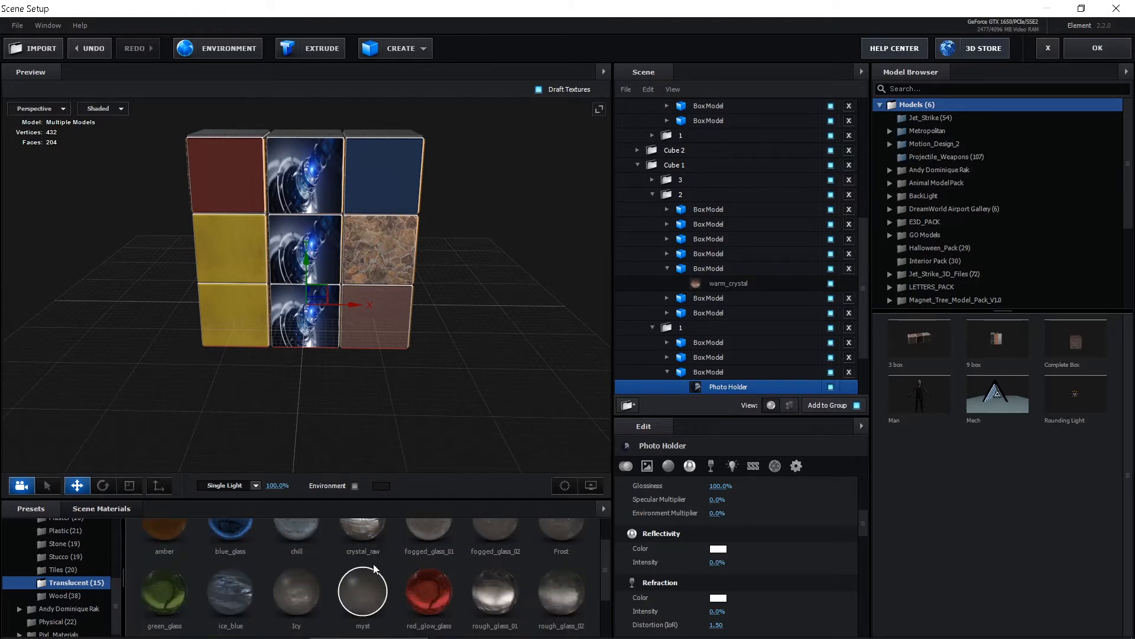
left_click_drag(171, 603, 764, 393)
mouse_move(427, 395)
left_mouse_down()
mouse_move(455, 406)
mouse_move(427, 388)
left_mouse_up()
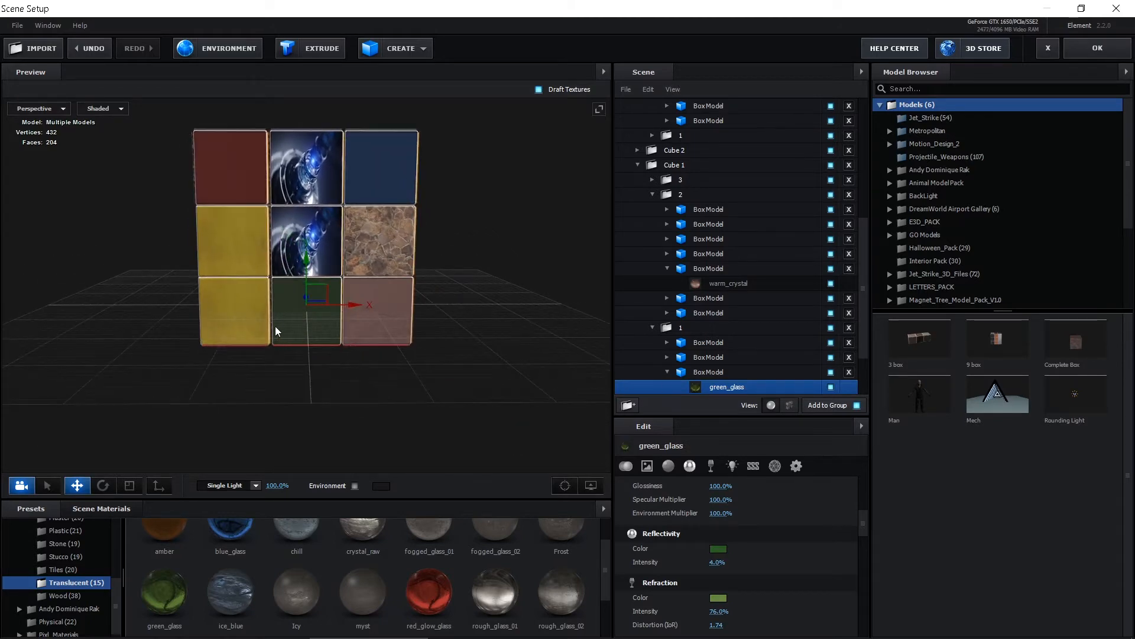
Step: Apply blue_glass to the front face of Cube 3's middle cube and change its reflectivity color to red
left_click_drag(276, 332, 338, 255)
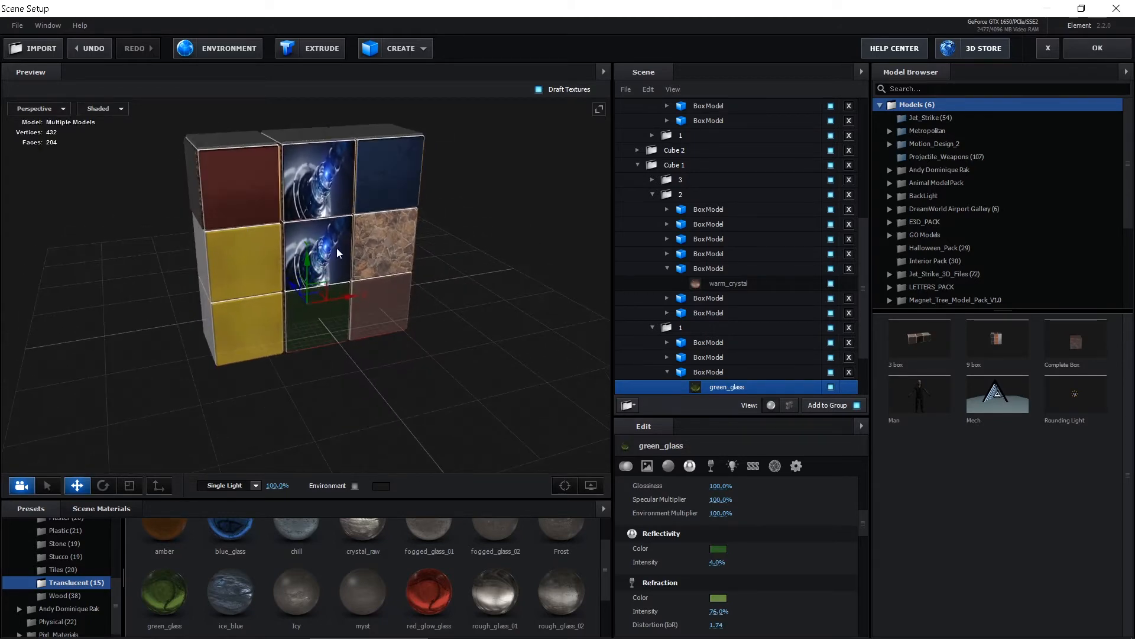
left_click(326, 180)
left_click(743, 199)
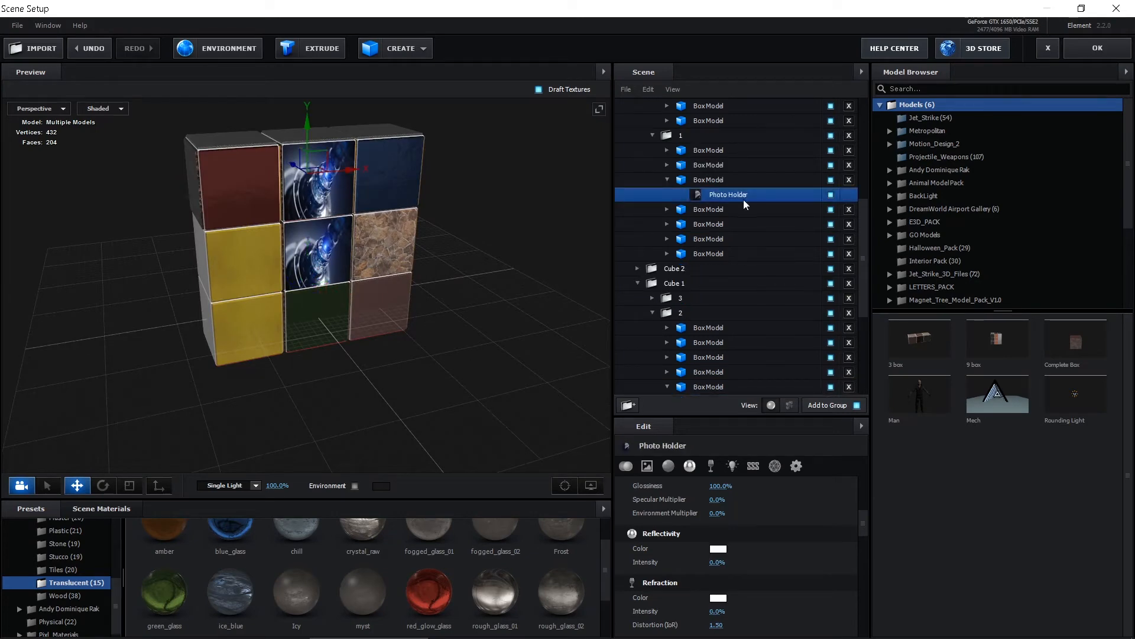
scroll(193, 550, "up", 1)
left_click_drag(228, 536, 728, 196)
left_click(718, 548)
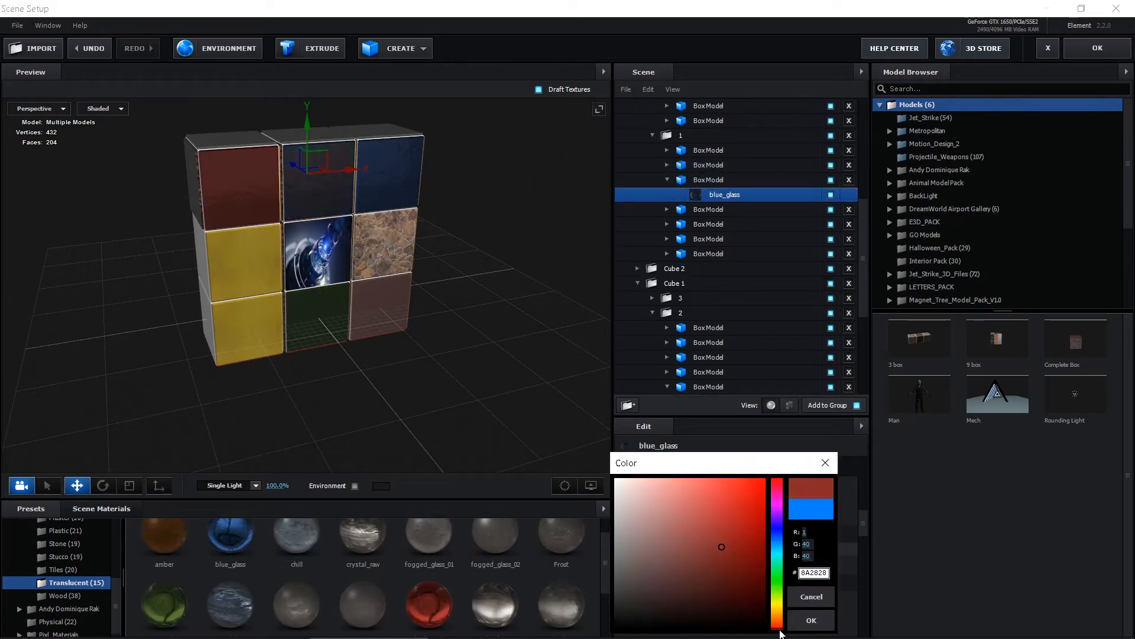
left_click(811, 619)
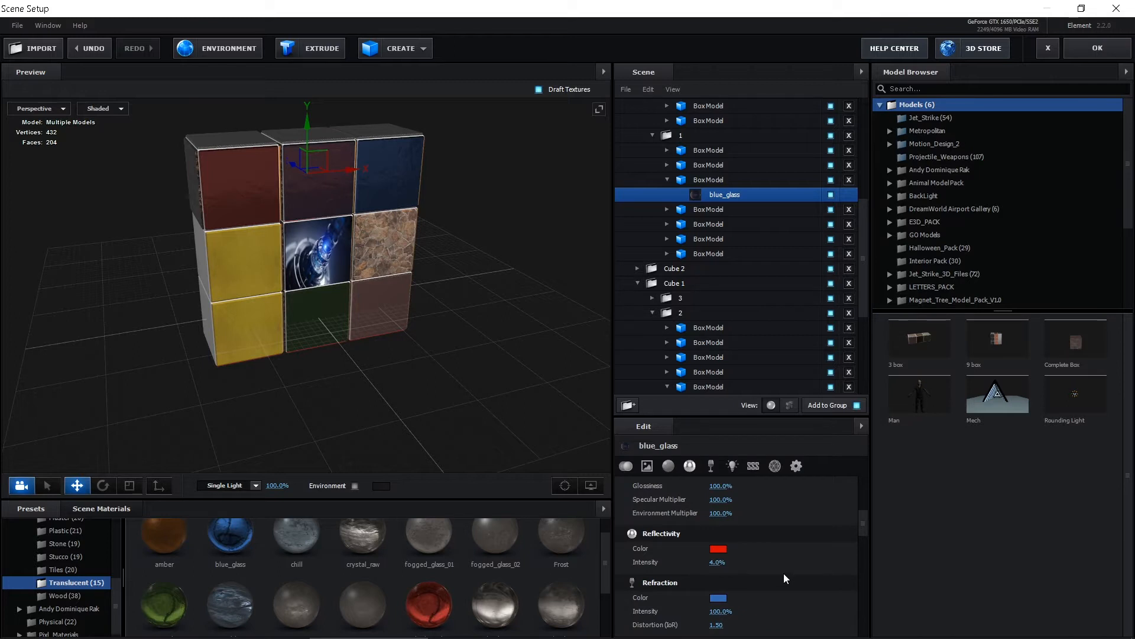
Step: Set the refraction color of the blue_glass on Cube 3's middle front face to dark brown, 3C1708
mouse_move(462, 410)
left_mouse_down()
mouse_move(414, 383)
mouse_move(439, 382)
mouse_move(422, 411)
mouse_move(441, 414)
left_mouse_up()
left_click(718, 597)
left_click(716, 599)
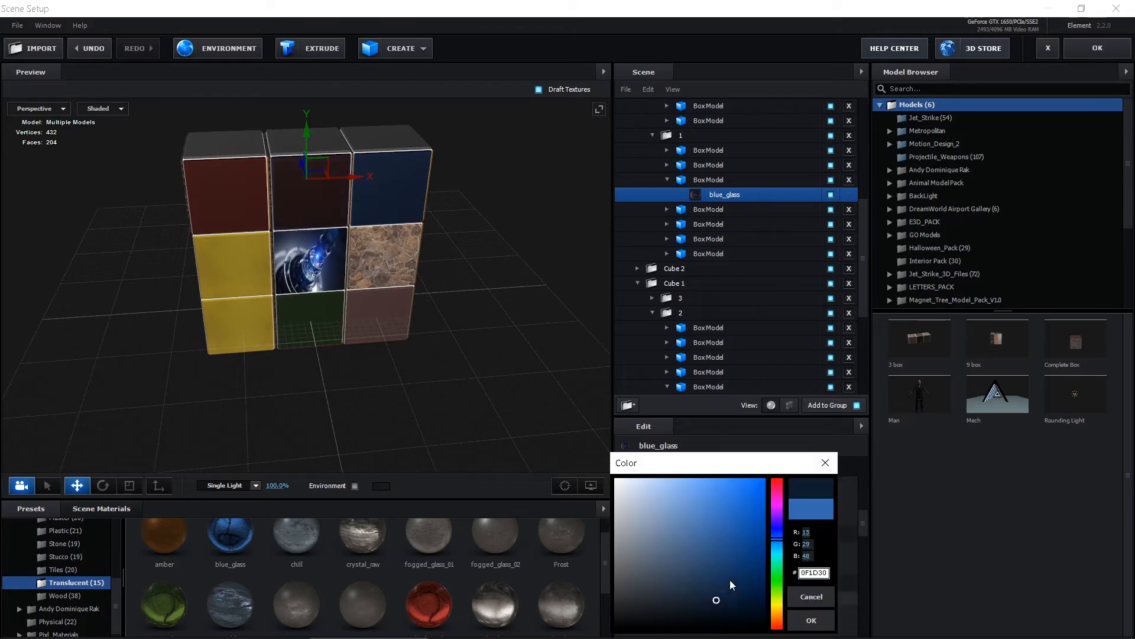
left_click_drag(775, 597, 779, 620)
left_click(745, 594)
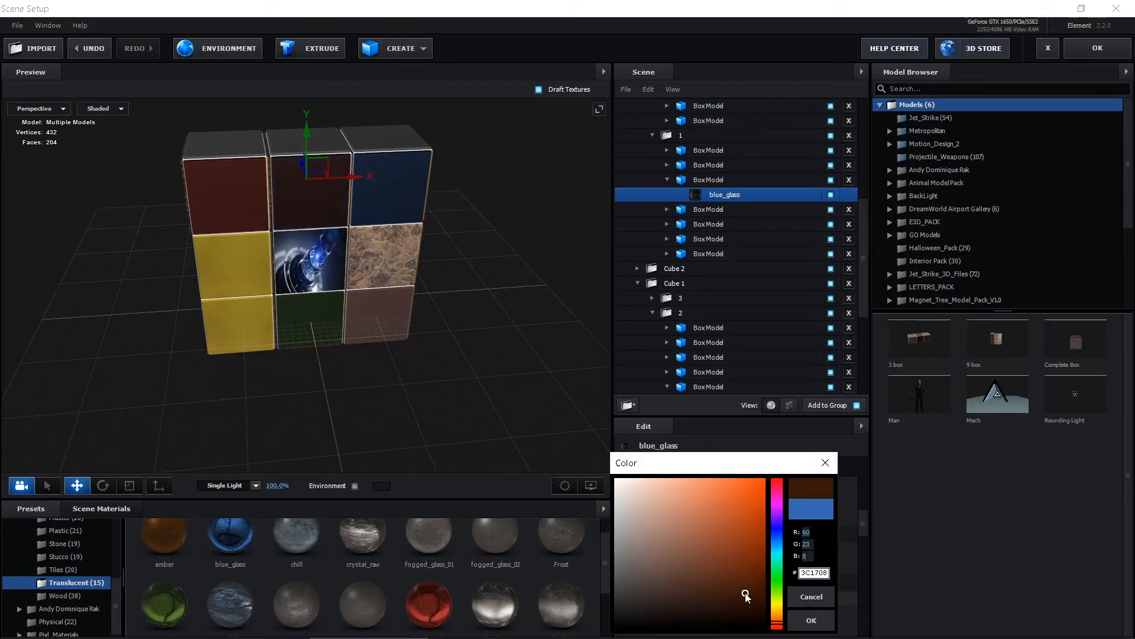
left_click(791, 618)
Step: Replace the stone_rock_wall_01 material on the front face of Cube 2's right-hand cube with the green_glass preset
left_click_drag(510, 444, 406, 408)
scroll(329, 361, "down", 3)
scroll(332, 357, "up", 5)
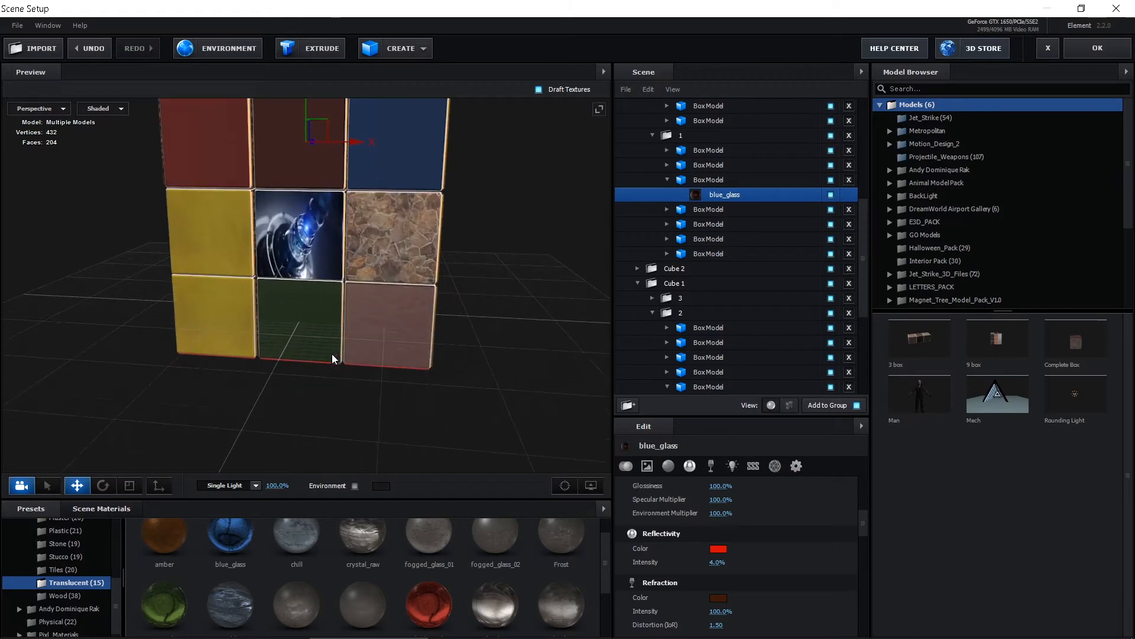
left_click_drag(332, 357, 342, 413)
scroll(344, 411, "down", 3)
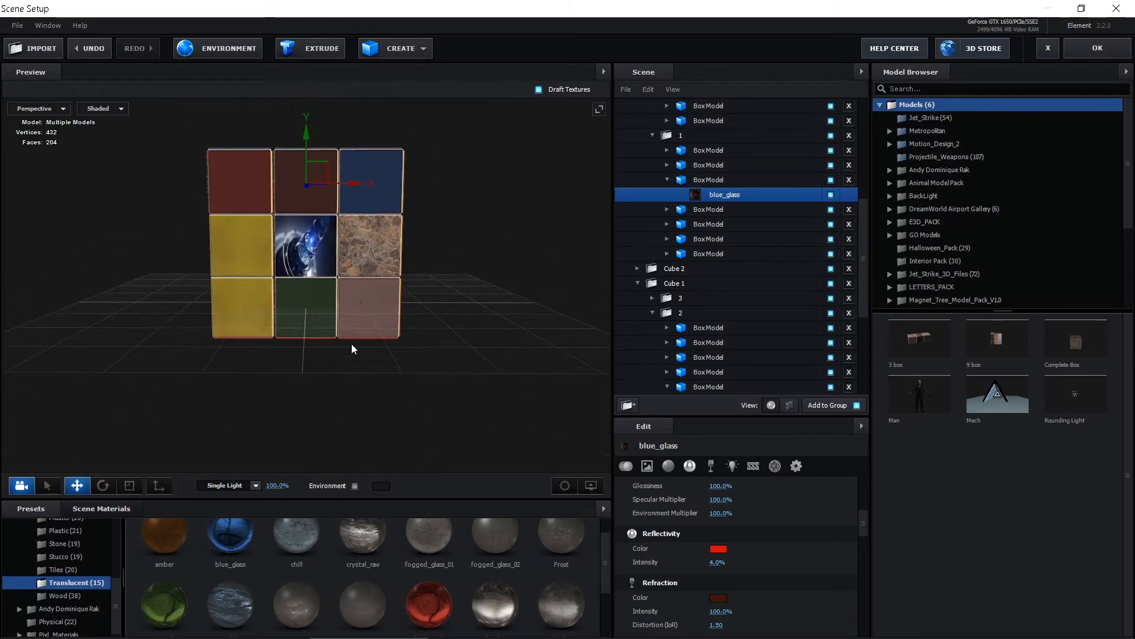
left_click(372, 243)
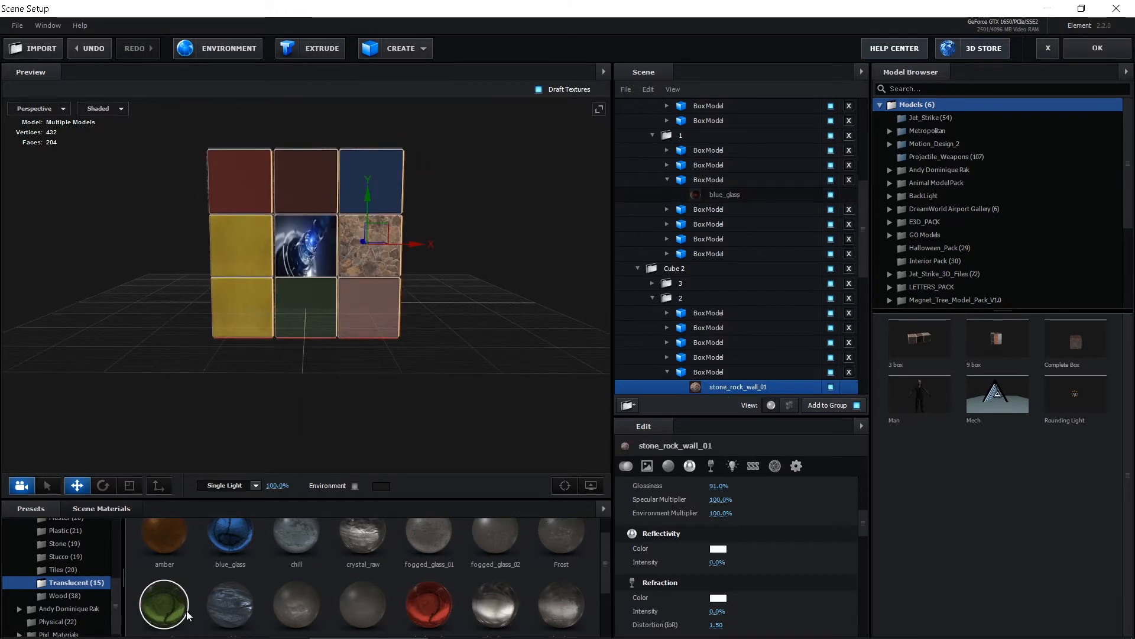
left_click_drag(164, 603, 720, 388)
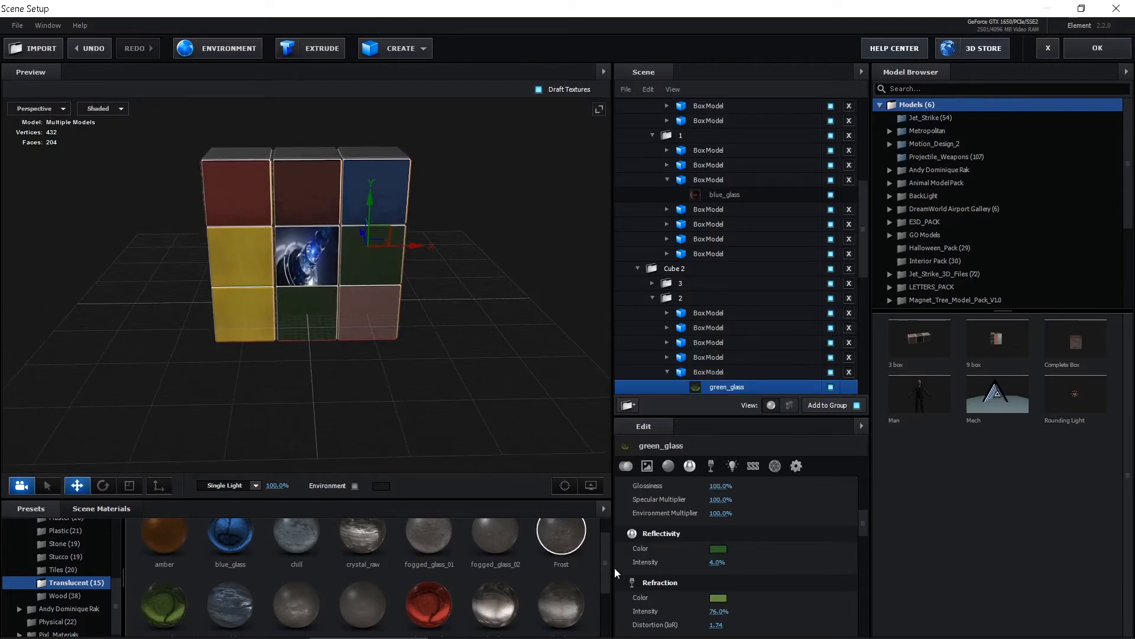
Step: Set the refraction color of Cube 2's green_glass face to orange and its reflectivity color to dark brown
left_click(717, 599)
left_click(775, 618)
left_click(751, 481)
left_click(811, 618)
left_click(718, 549)
left_click_drag(479, 417, 449, 354)
left_click(776, 618)
left_click(750, 601)
left_click(811, 618)
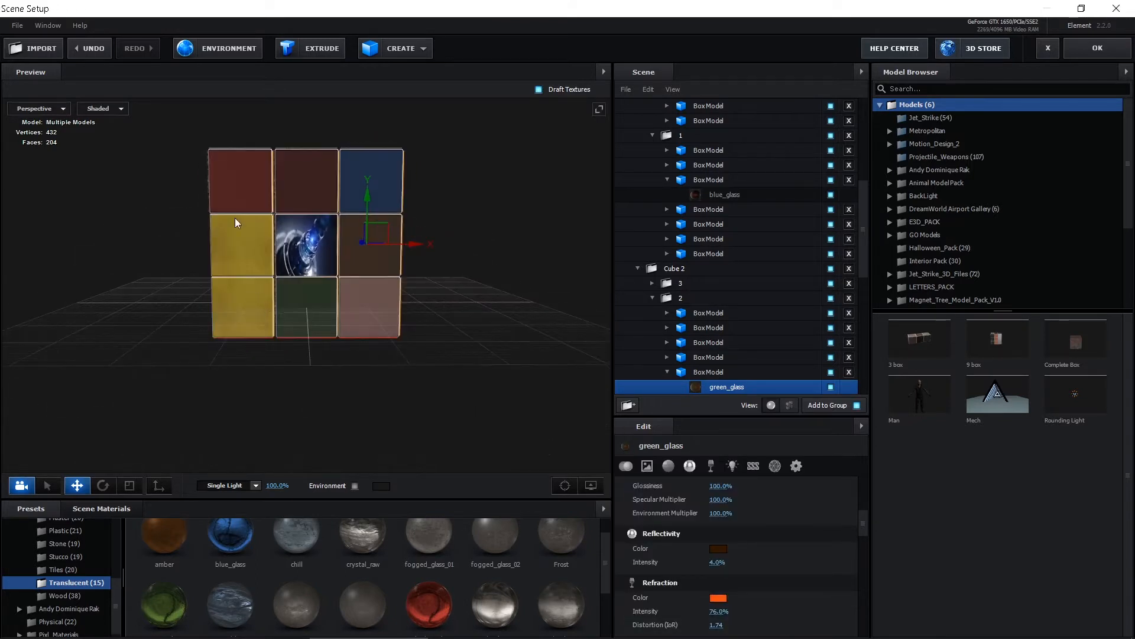
Step: Collapse the Cube 3, Cube 2 and Cube 1 folders inside the group folder
left_click_drag(236, 223, 254, 239)
scroll(710, 280, "up", 6)
left_click(654, 133)
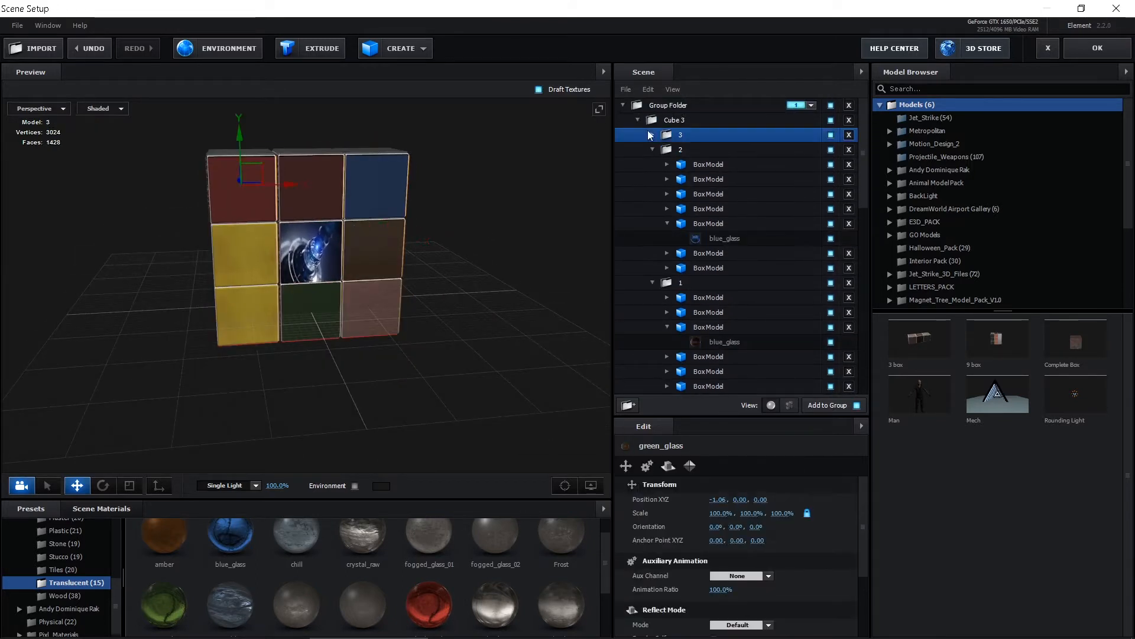
left_click(638, 121)
left_click(638, 133)
left_click(638, 150)
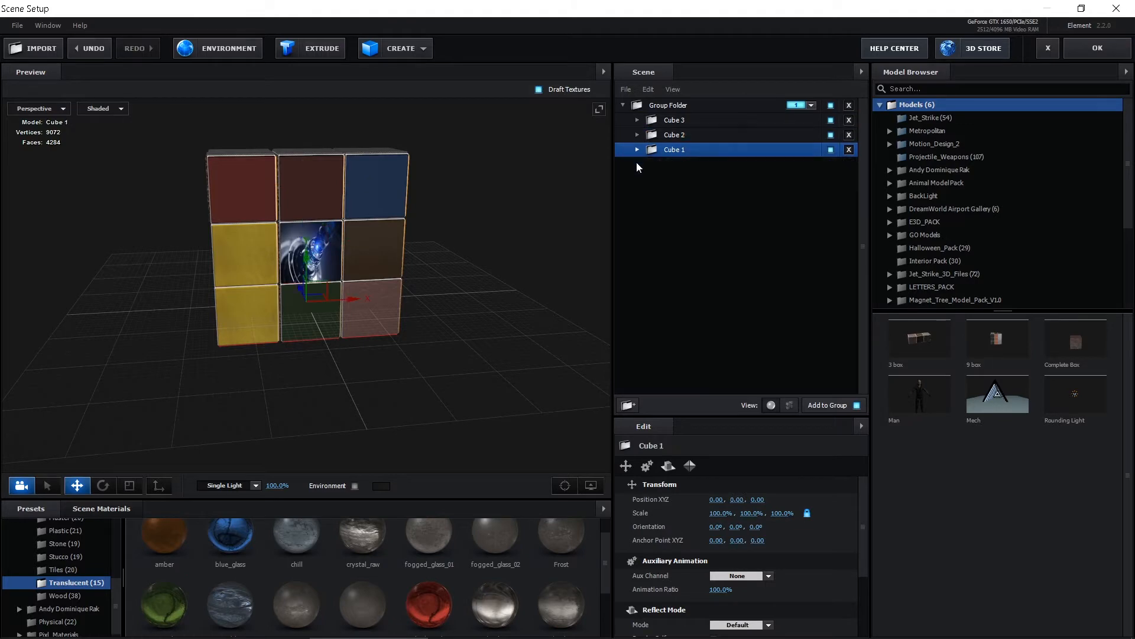
Step: Add a second group folder to the scene and rename the folder holding the three cube rows as Lane 1
left_click_drag(550, 319, 374, 363)
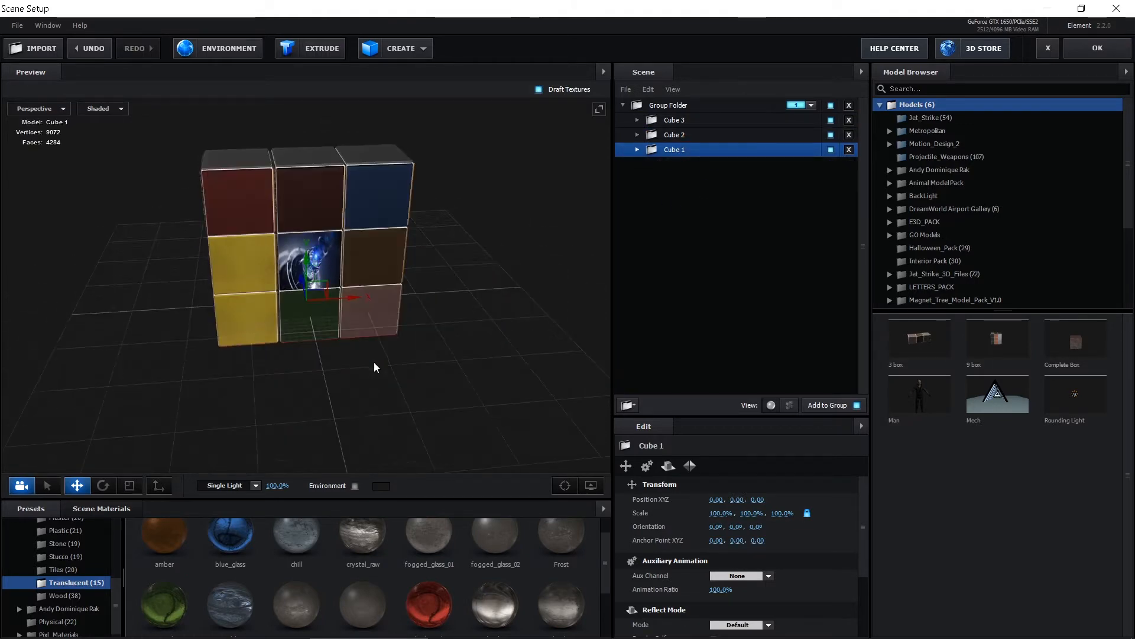
left_click(646, 105)
left_click(629, 405)
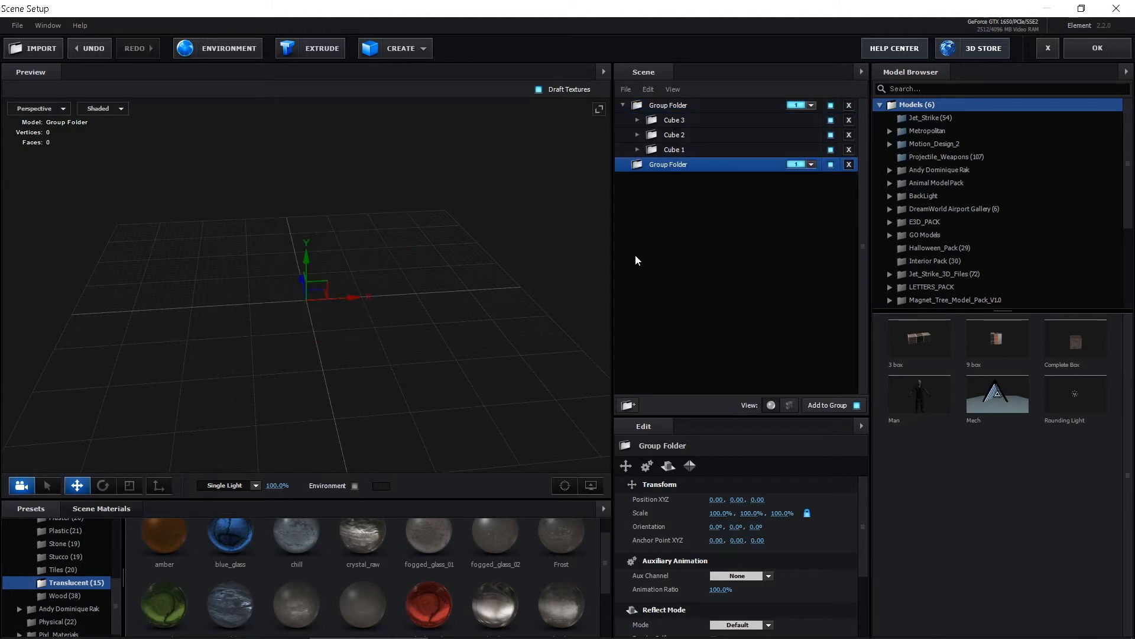
left_click(622, 105)
double_click(665, 104)
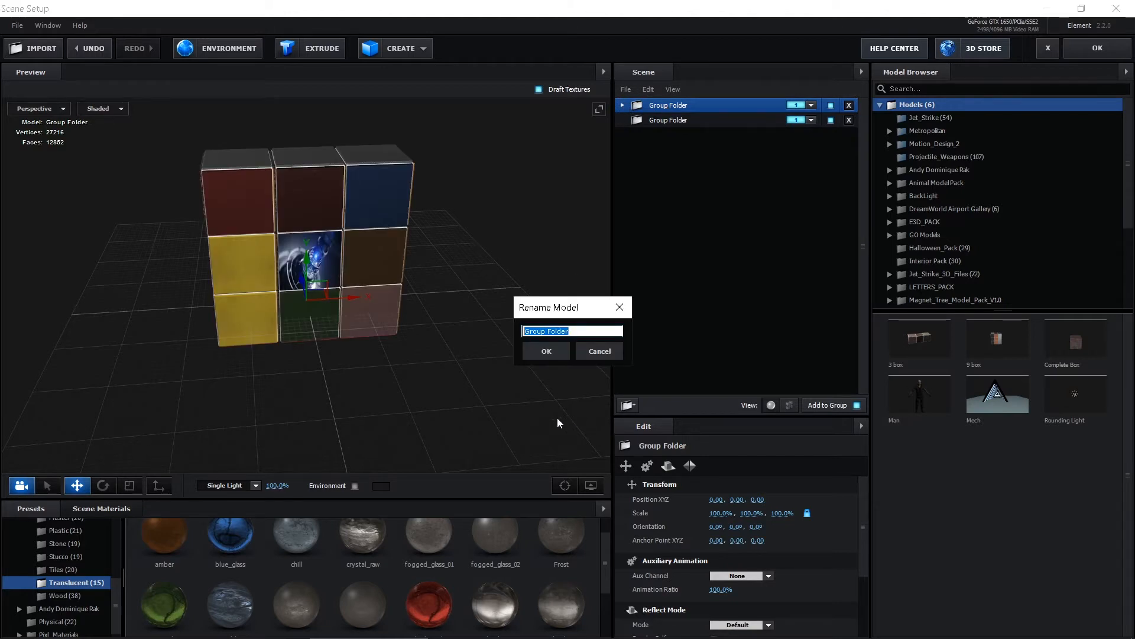
type("Lane 1")
left_click(542, 350)
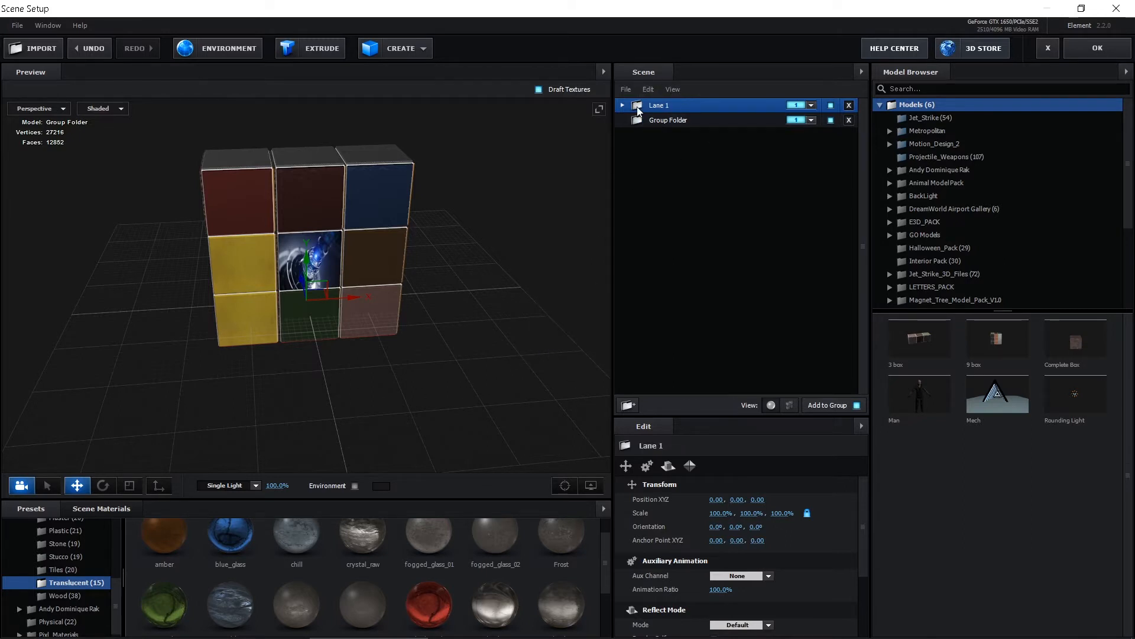
Step: Rename the empty group folder as Rubiks and move the Lane 1 folder into it
left_click(666, 121)
double_click(665, 120)
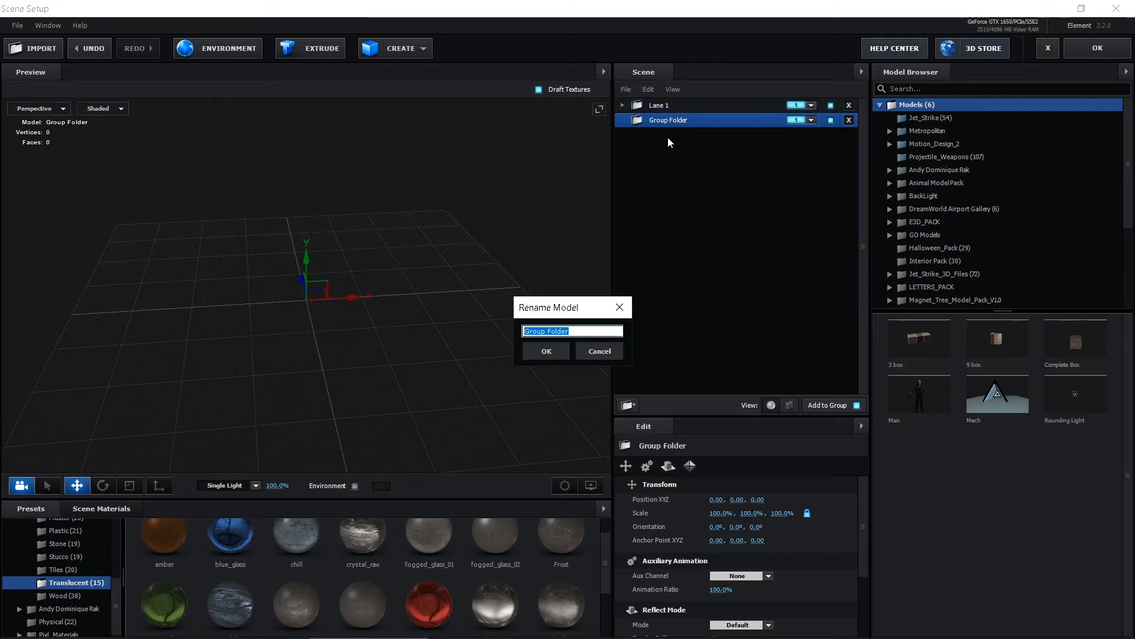
type("Rubiks")
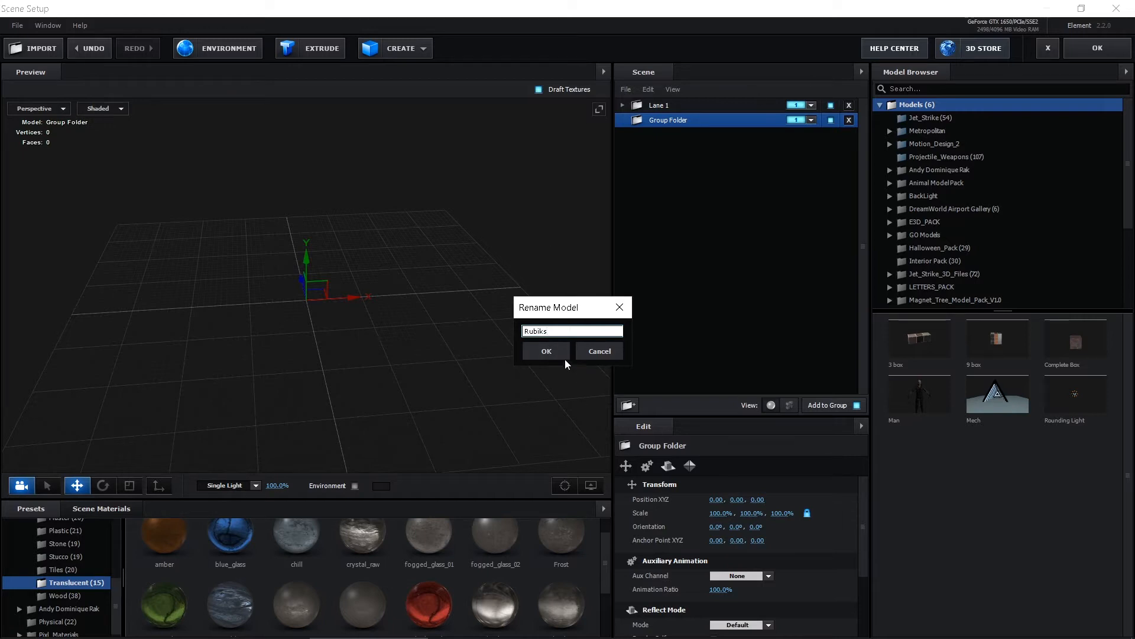
left_click(554, 356)
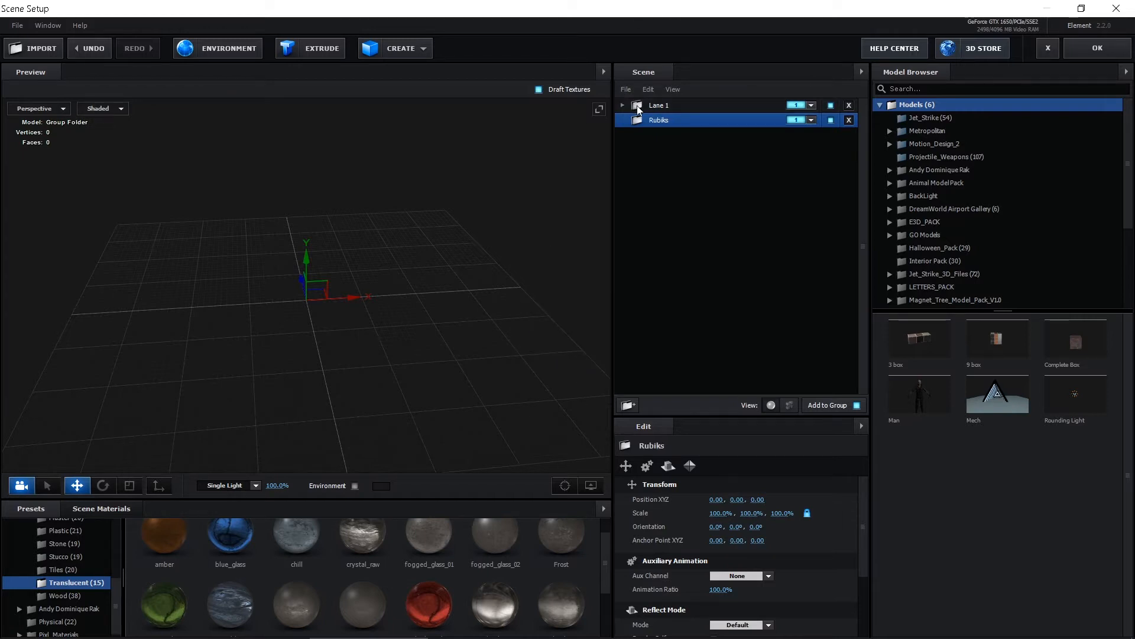
left_click_drag(639, 110, 641, 119)
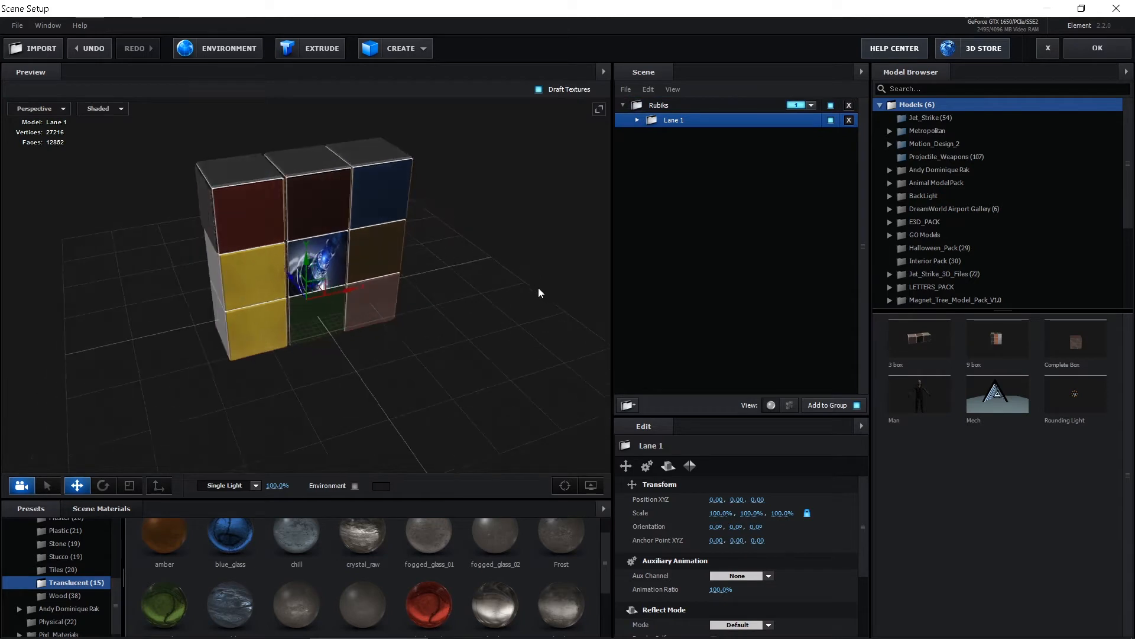
Step: Duplicate the Lane 1 folder with Duplicate All inside Rubiks and collapse the copy
right_click(655, 127)
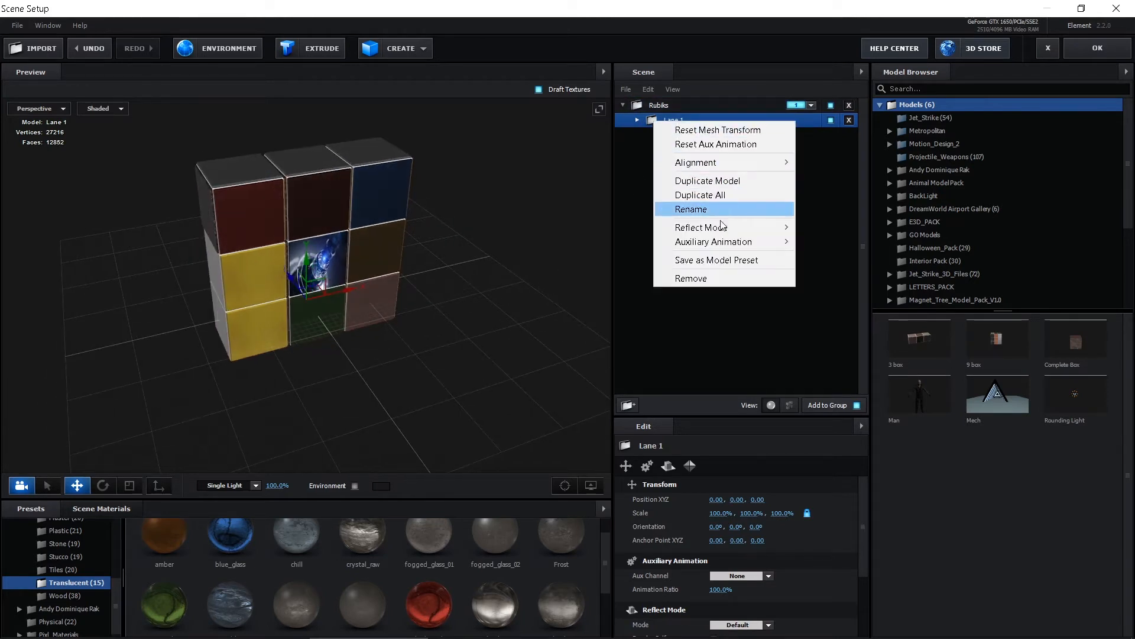
left_click(730, 197)
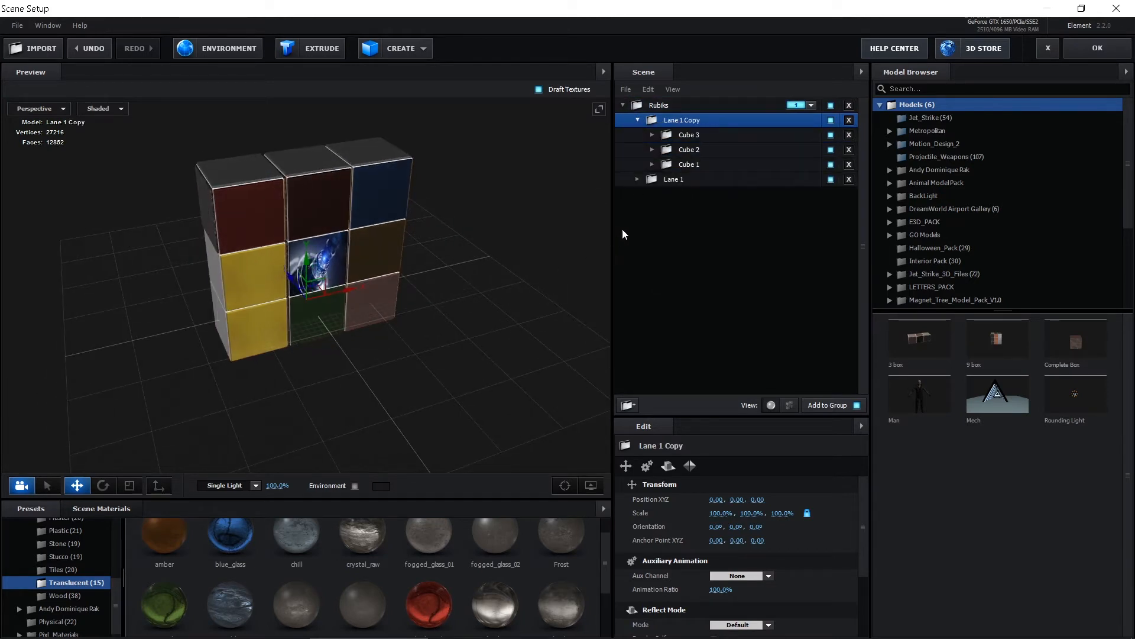
left_click(637, 118)
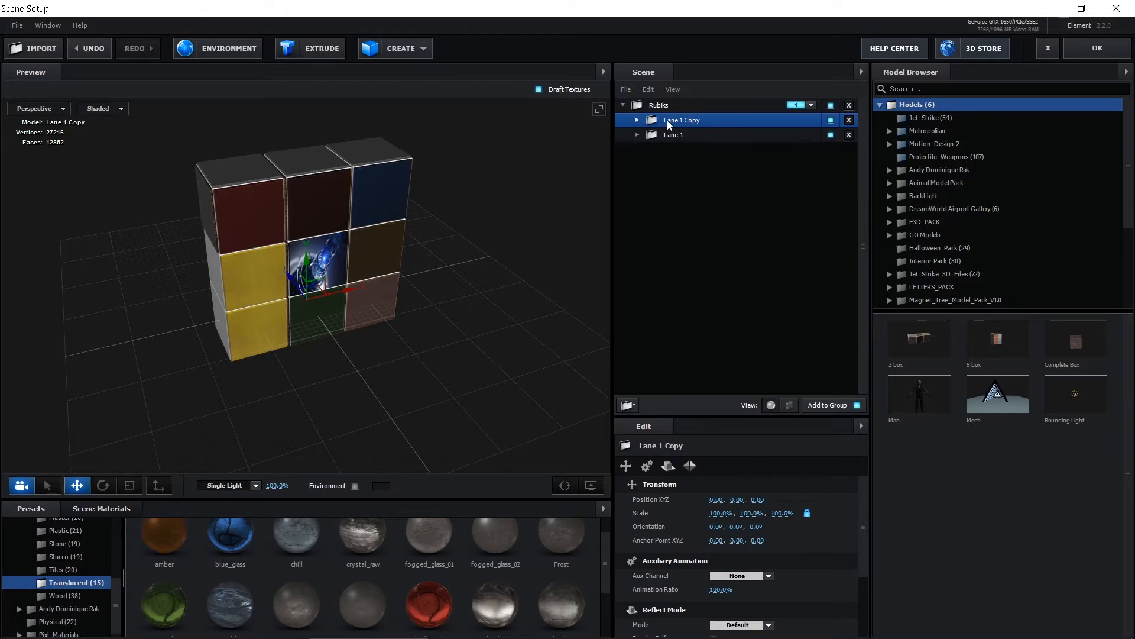
Step: Rename the Lane 1 copy as Lane 2 and move it behind Lane 1 to about 1.05 along Z
double_click(684, 120)
left_click(584, 332)
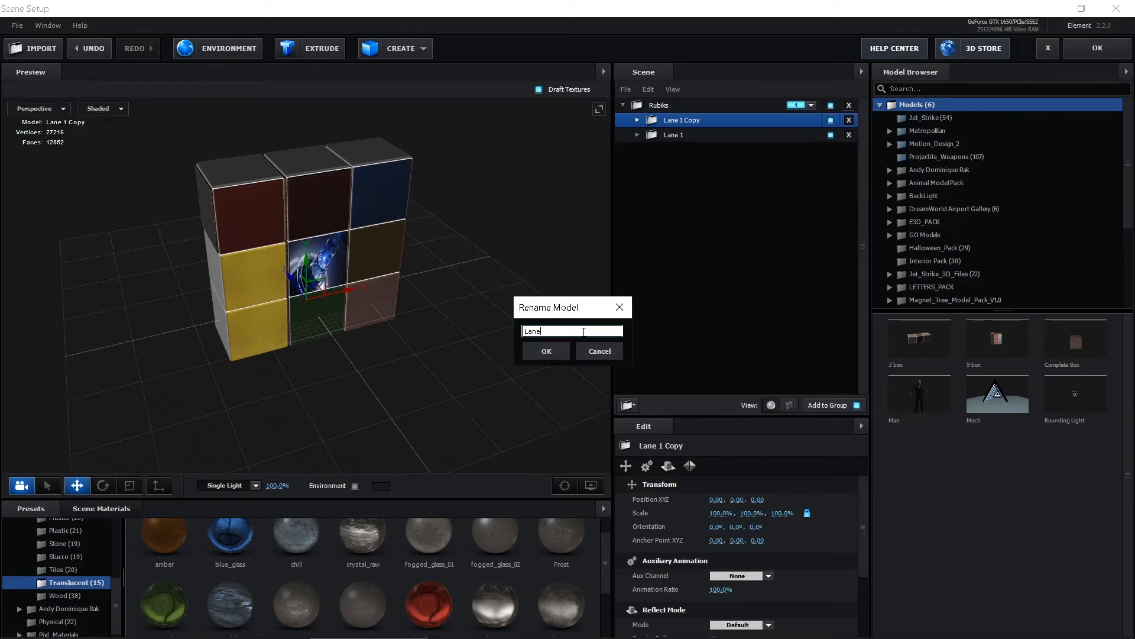
key("Return")
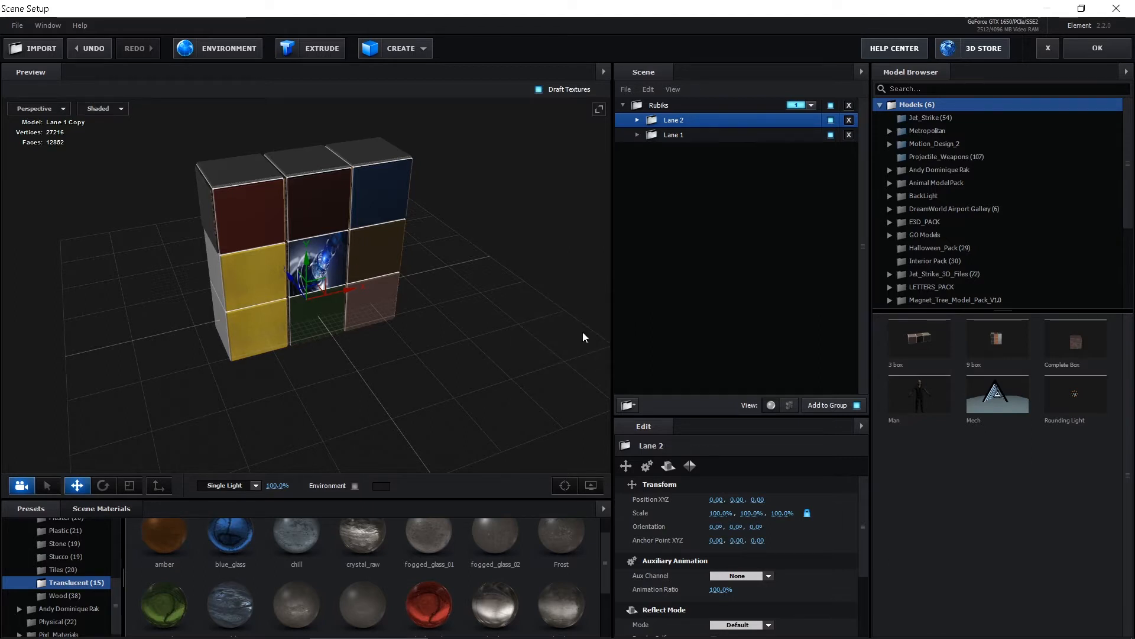
left_click_drag(341, 339, 315, 337)
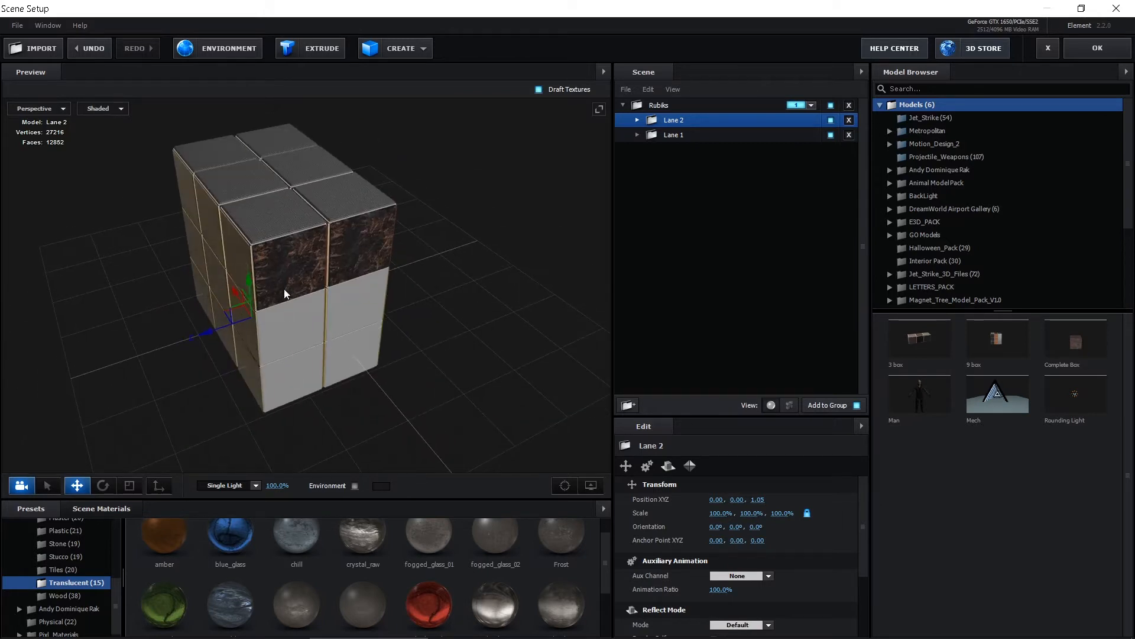
left_click_drag(284, 288, 448, 289)
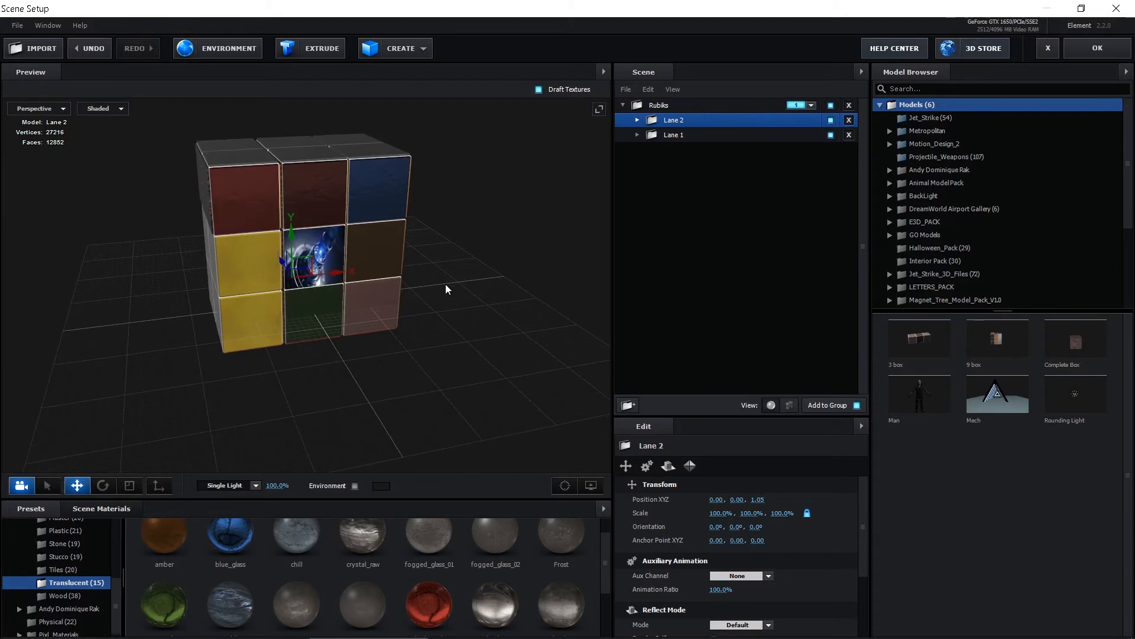
Step: Duplicate the Lane 2 folder with Duplicate All, collapse the copy and rename it as Lane 3
right_click(654, 120)
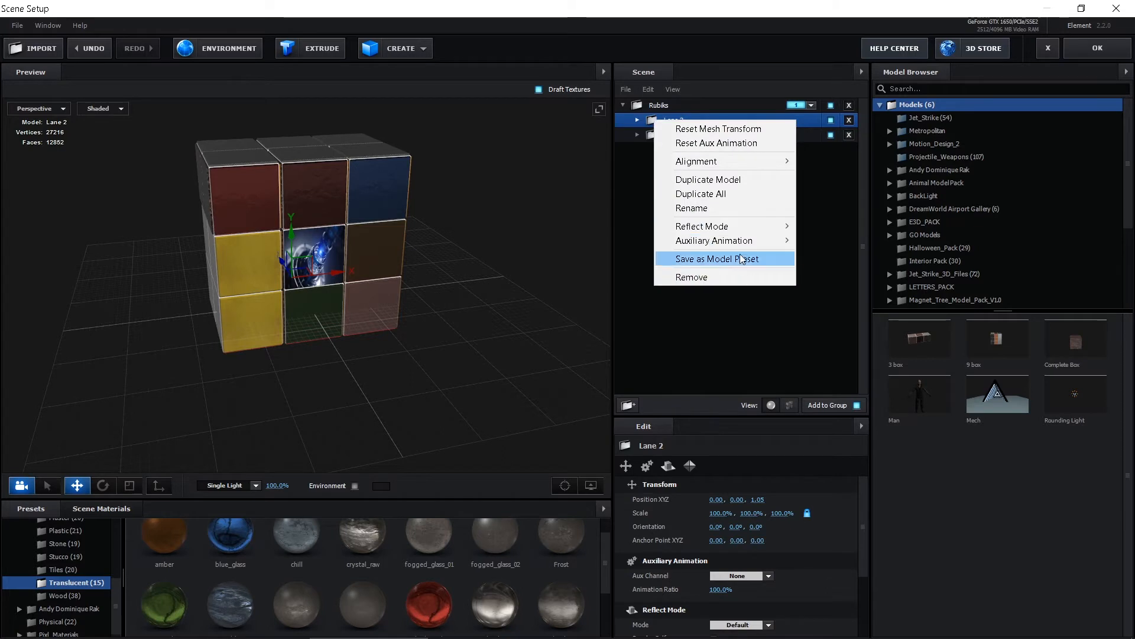
left_click(740, 198)
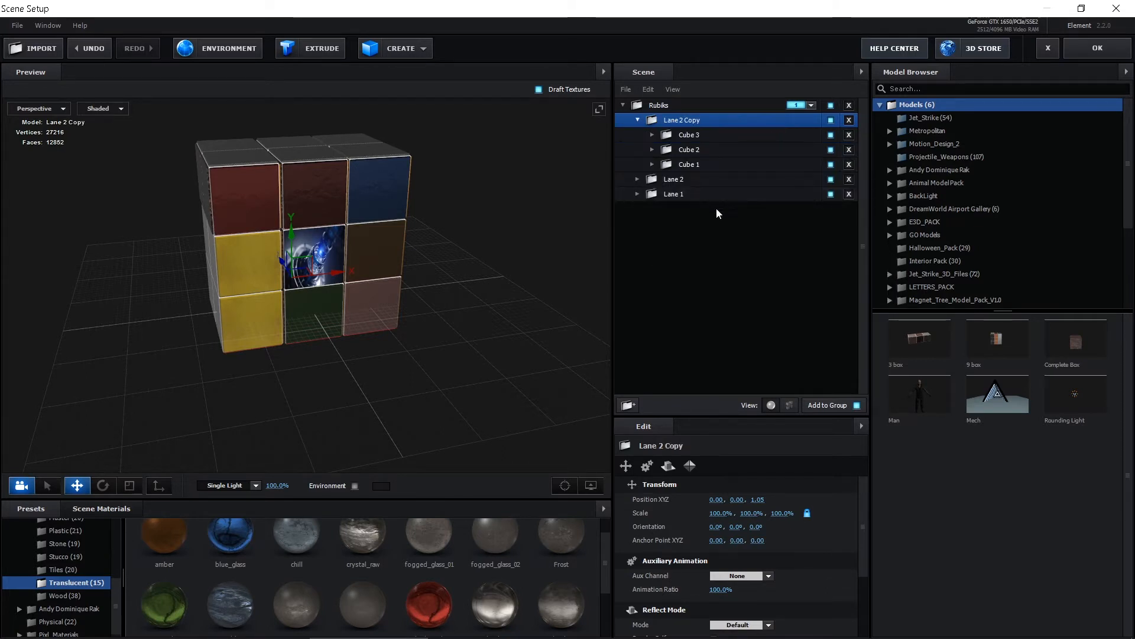
left_click(639, 119)
double_click(680, 121)
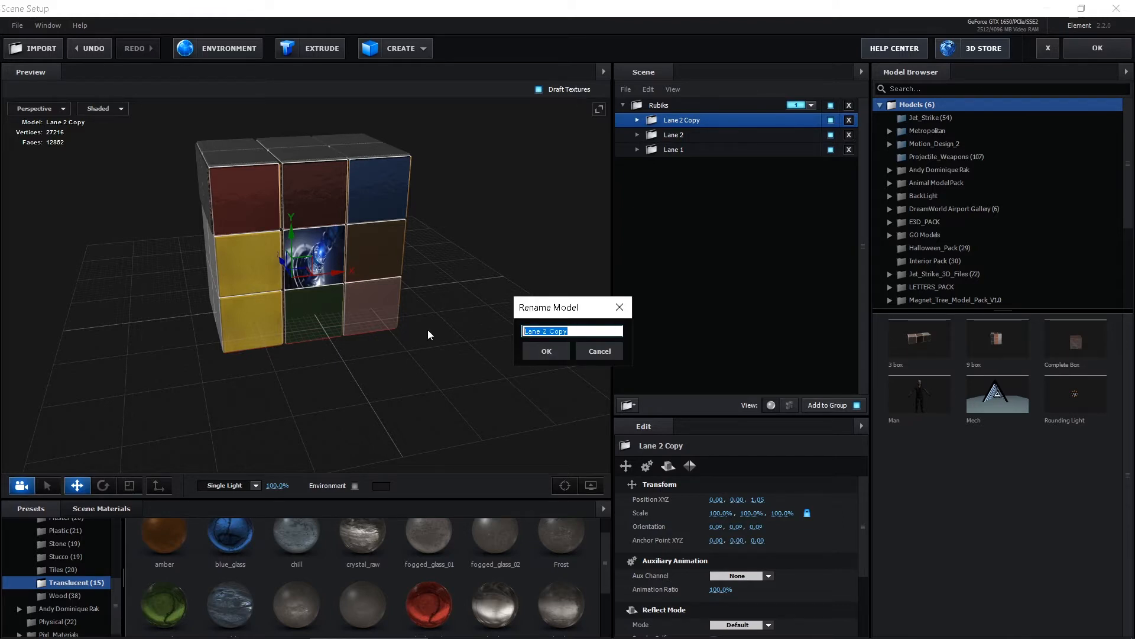
type("LANE")
key("BackSpace")
key("BackSpace")
key("BackSpace")
left_click(536, 351)
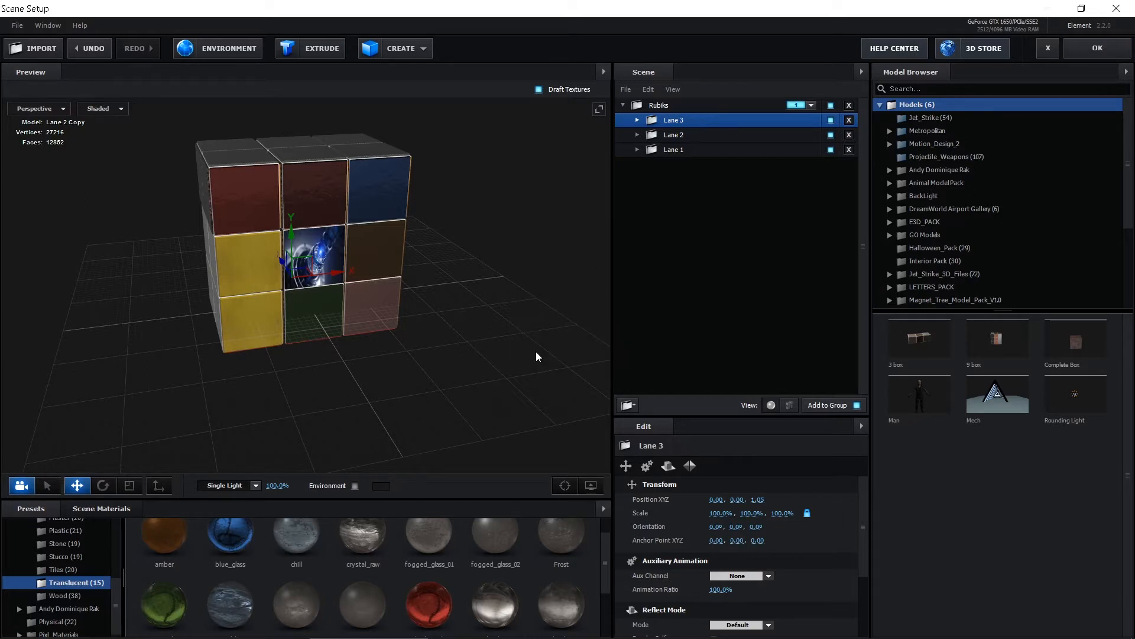
Step: Move Lane 3 behind Lane 2 to about 2.07 along Z and nudge Lane 2 to a Z position of about 1.04
left_click_drag(533, 355, 216, 246)
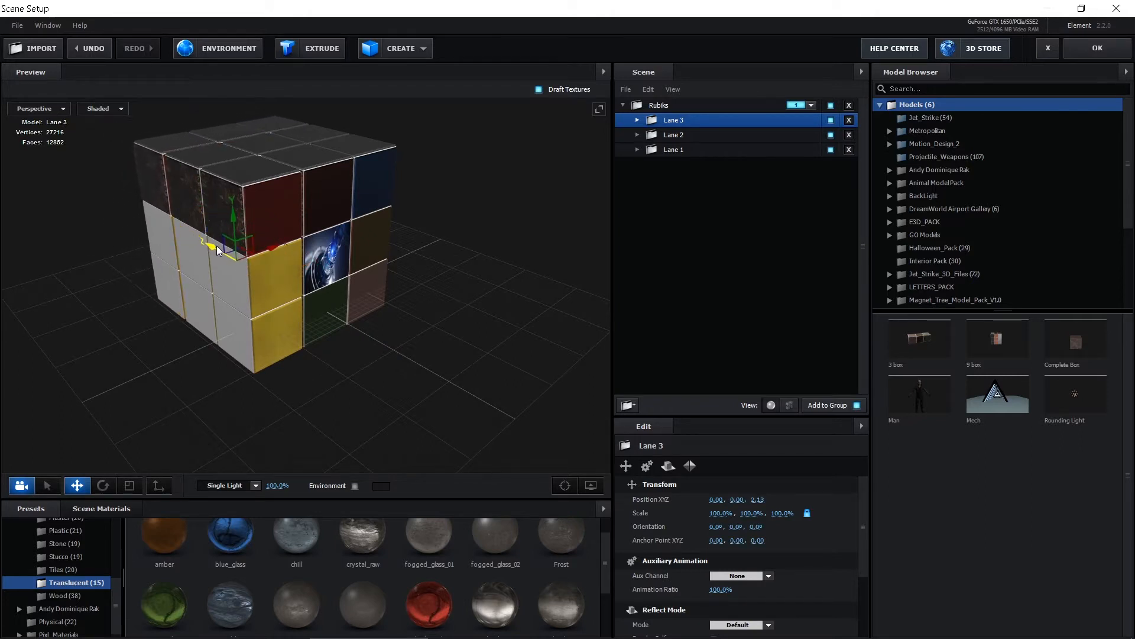
left_click_drag(193, 339, 223, 337)
left_click_drag(148, 286, 152, 286)
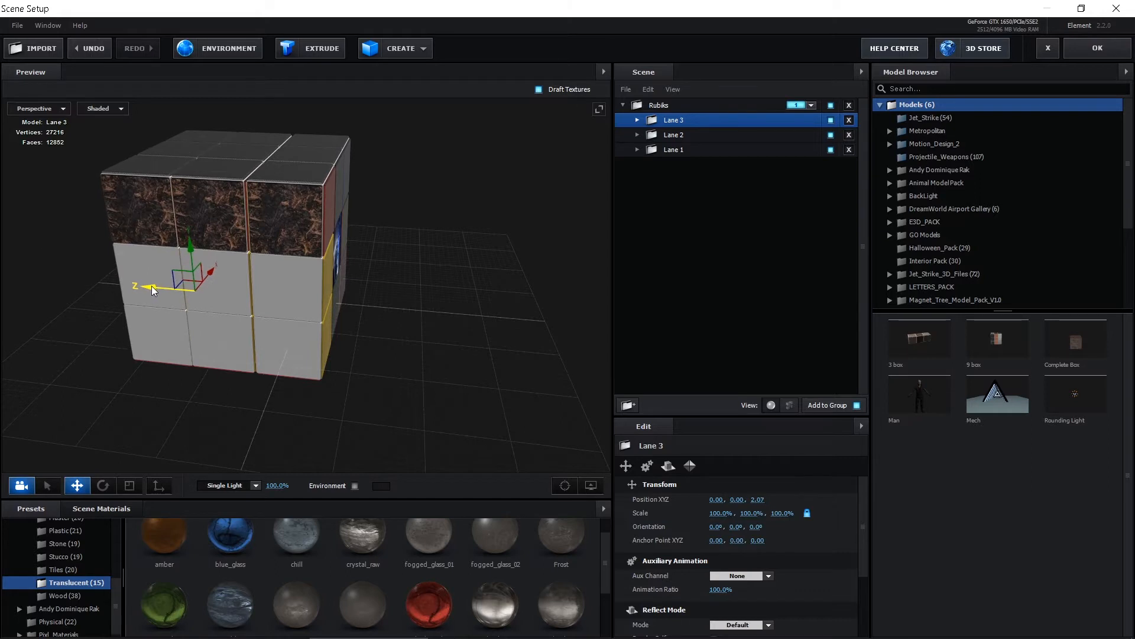
left_click_drag(246, 346, 280, 308)
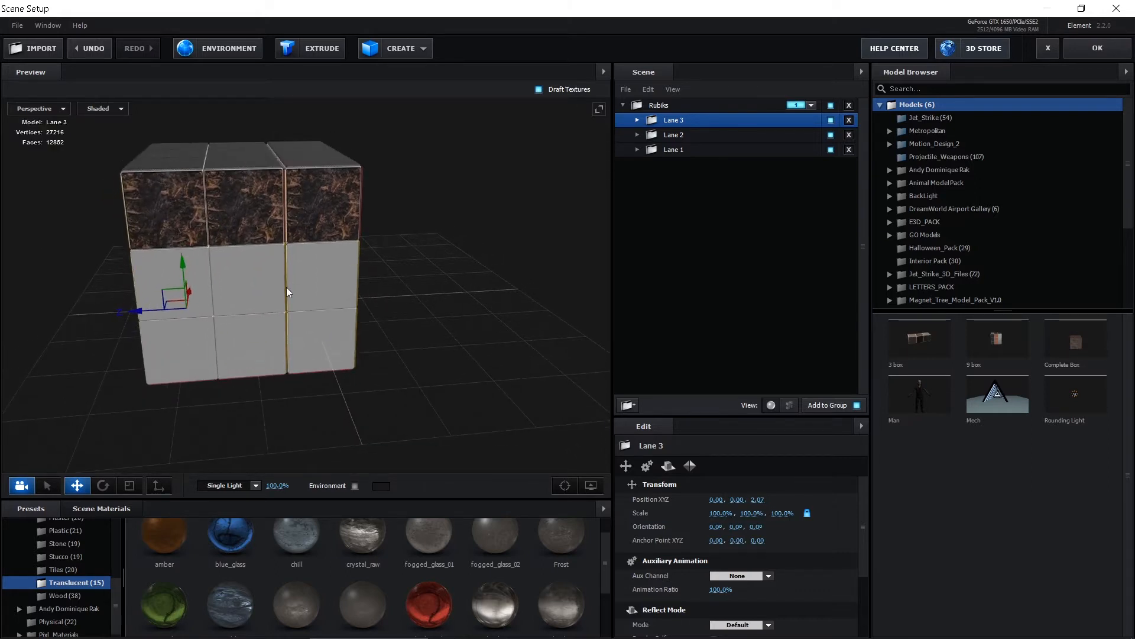
left_click(682, 138)
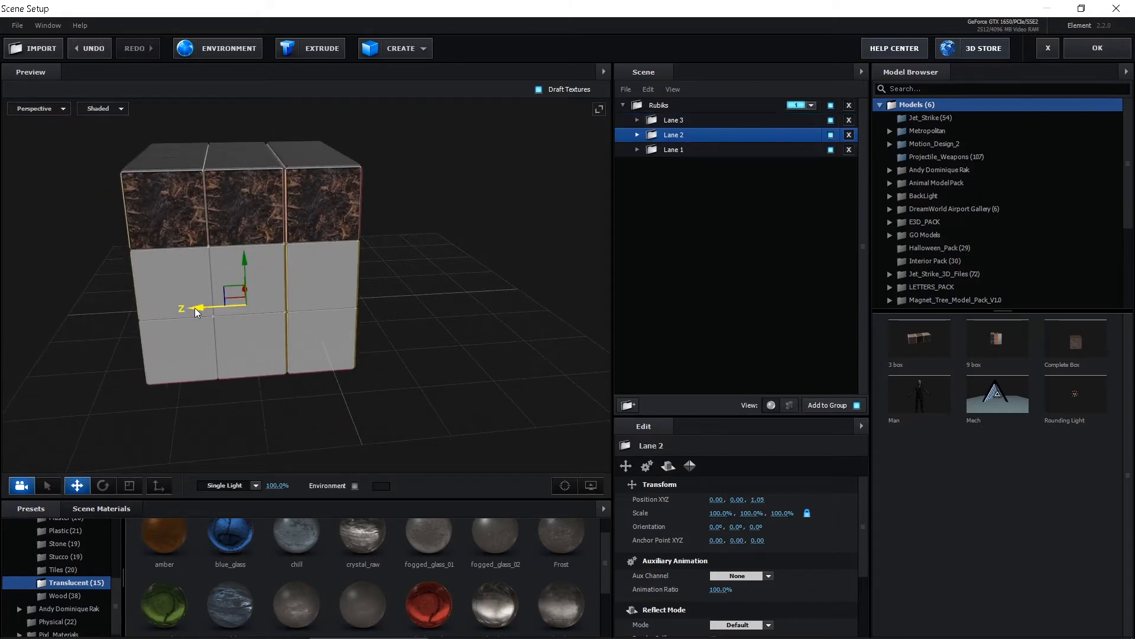
left_click_drag(197, 308, 199, 309)
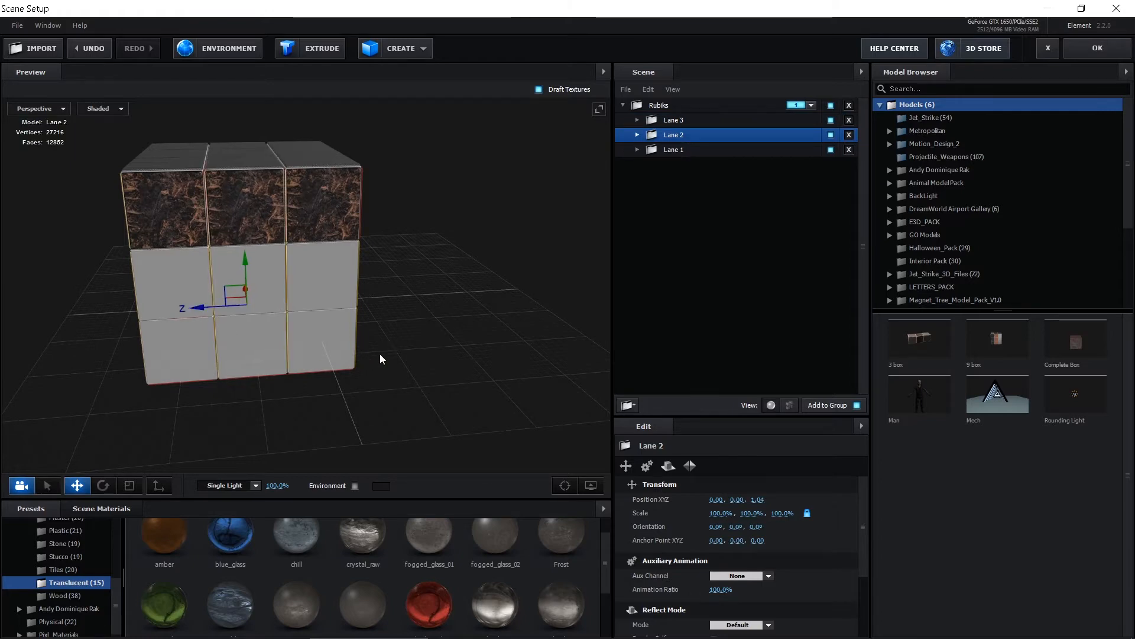
Step: Examine the assembled Rubiks group from the front and above, briefly hiding Lane 1 to check the lane arrangement
left_click_drag(379, 354, 385, 284)
left_click(385, 284)
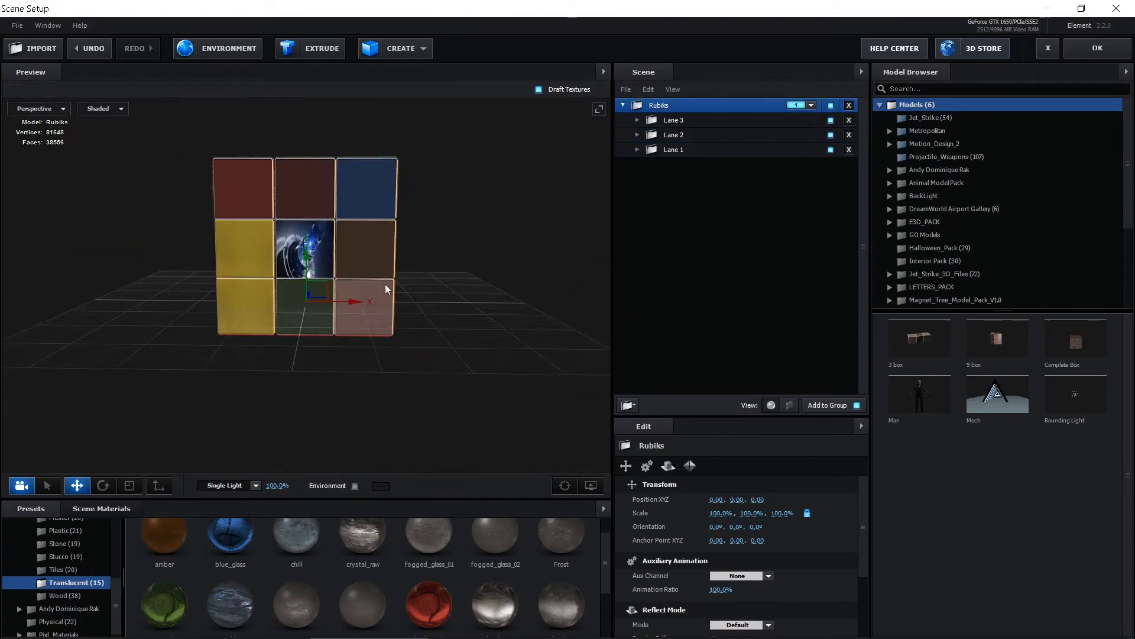
scroll(420, 330, "up", 3)
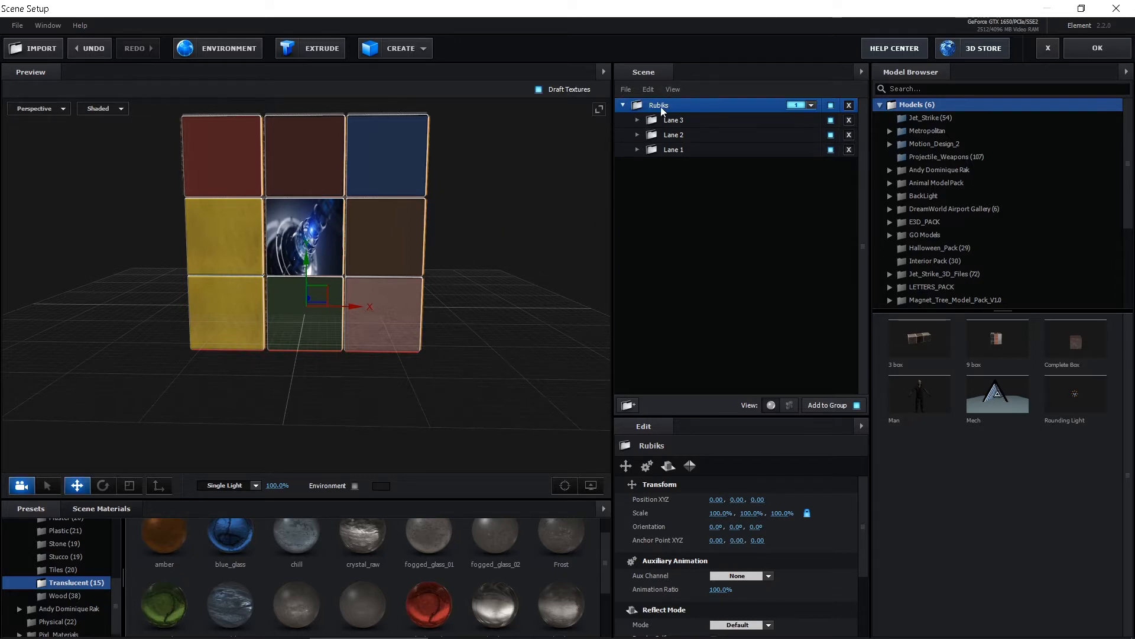
left_click_drag(539, 289, 509, 293)
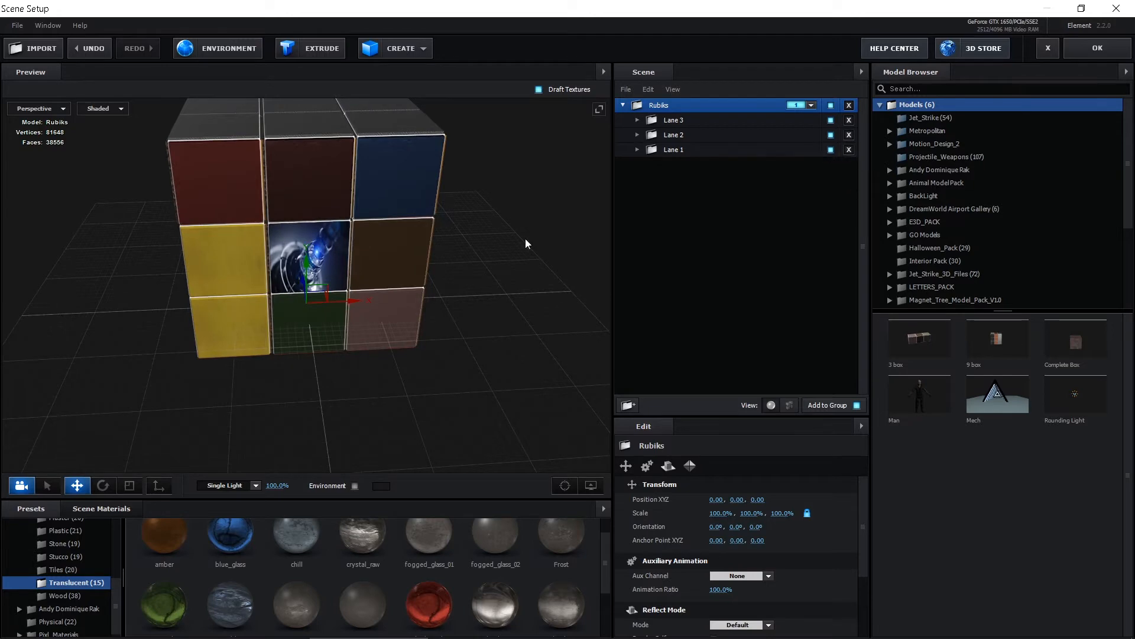
left_click_drag(525, 238, 477, 324)
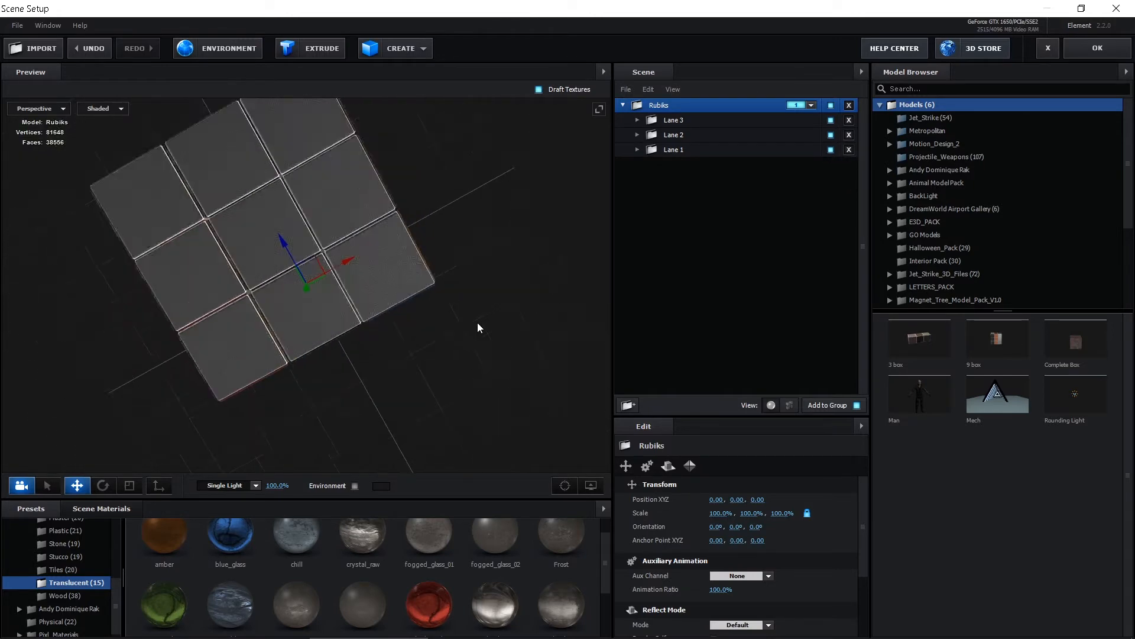
left_click(831, 150)
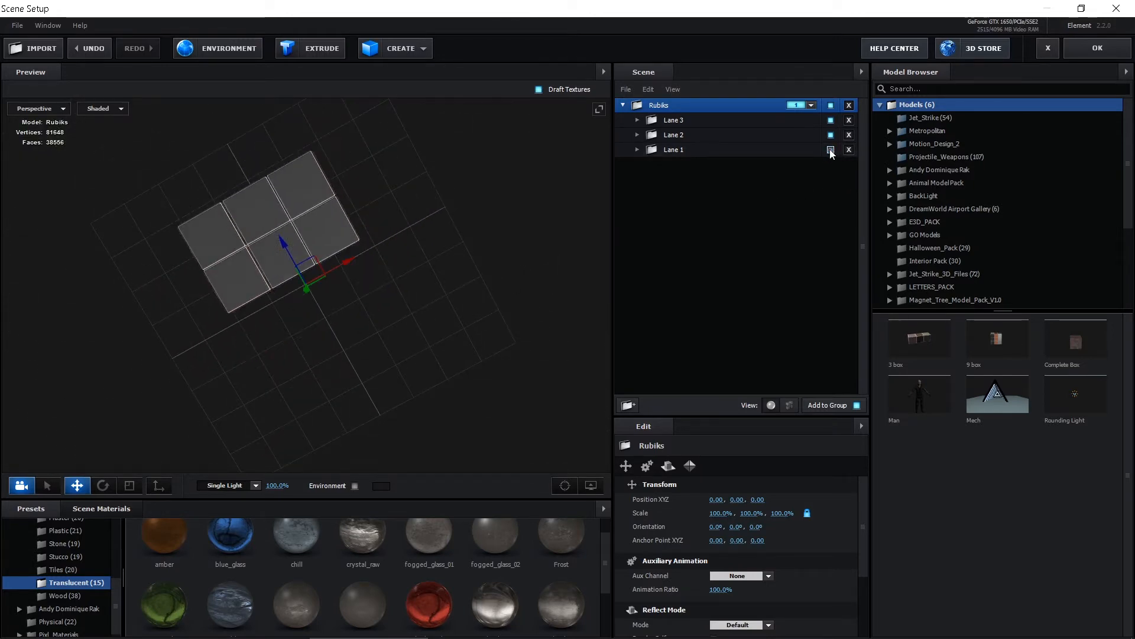
left_click(831, 150)
left_click_drag(426, 355, 388, 253)
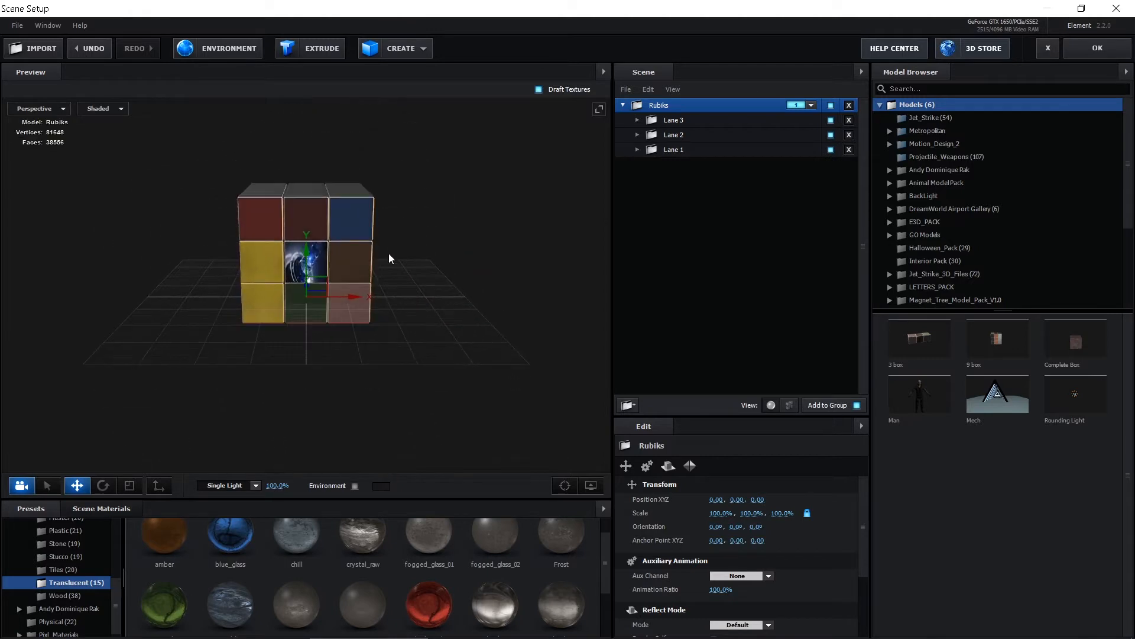
scroll(397, 261, "up", 4)
Step: In the Front view, shift Lane 1's anchor point onto the centre cube at 0.01, 1.00, 0.00
left_click(672, 151)
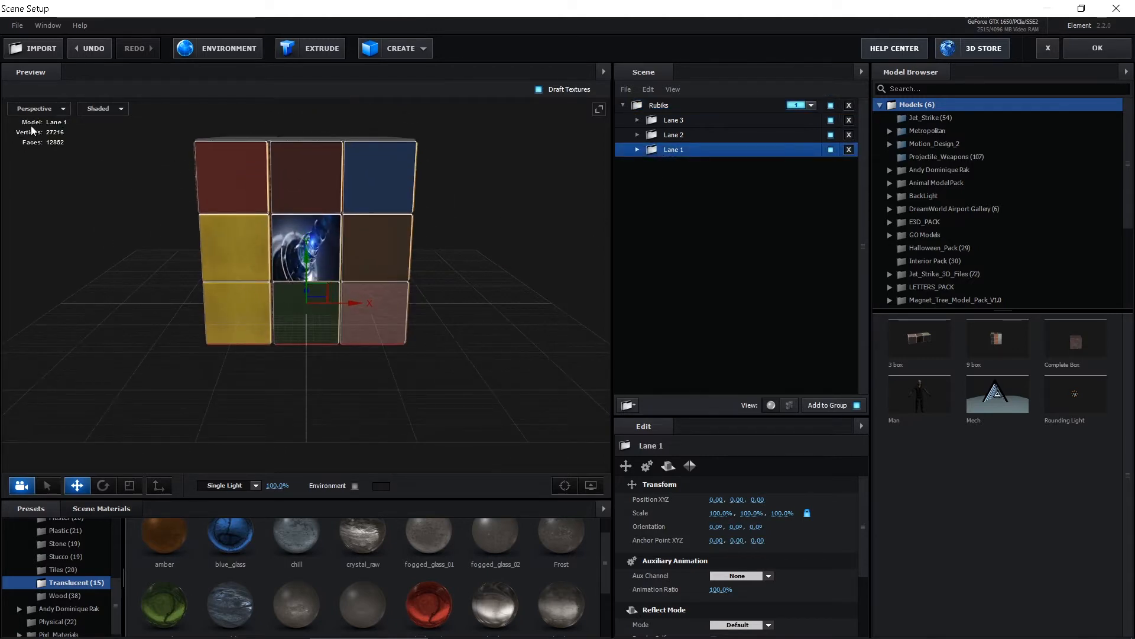
left_click(36, 108)
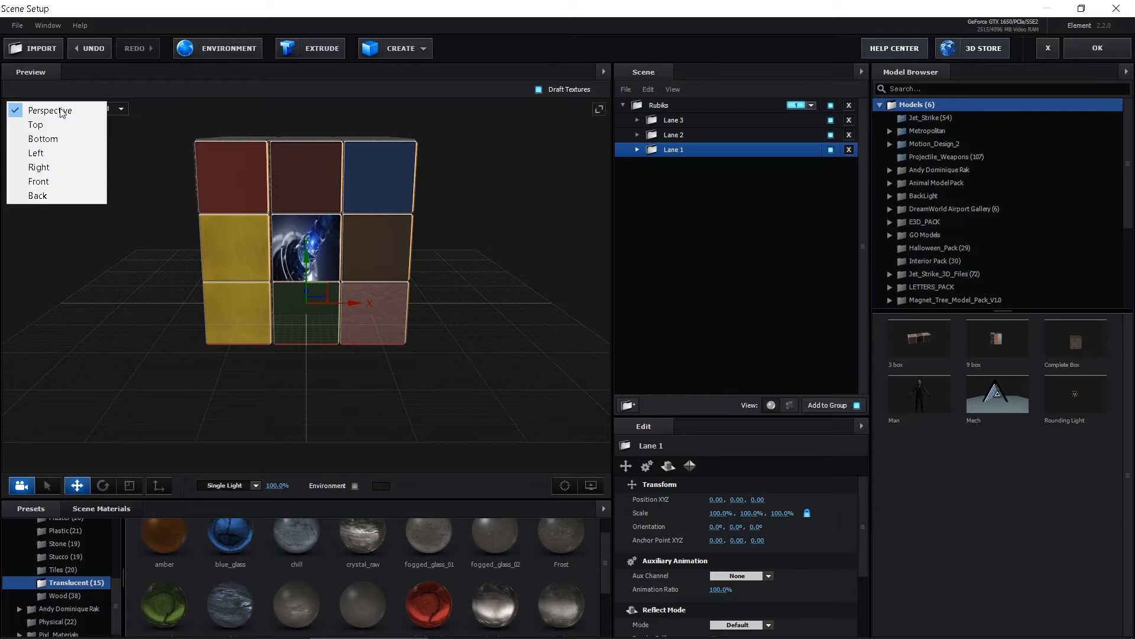
left_click(39, 182)
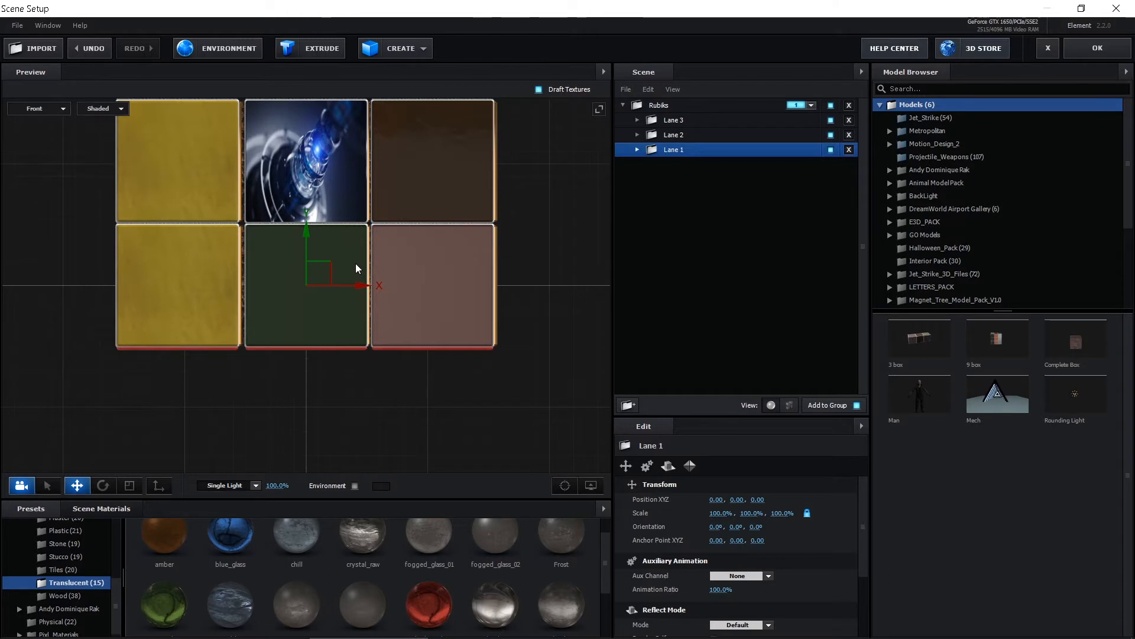
left_click(337, 275)
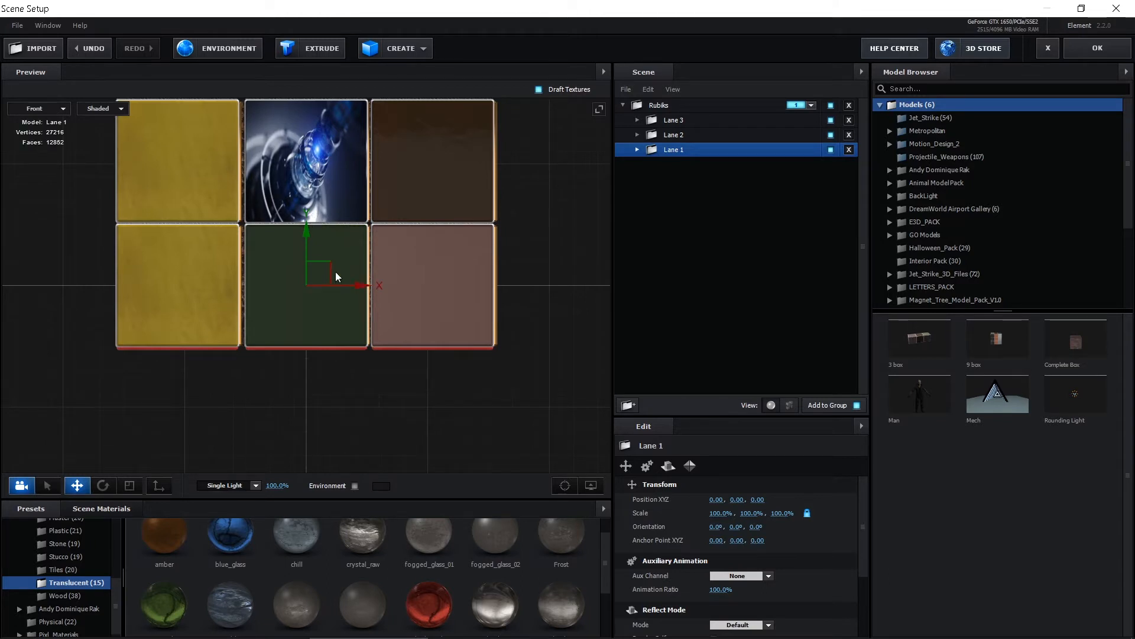
middle_click_drag(336, 204, 337, 270)
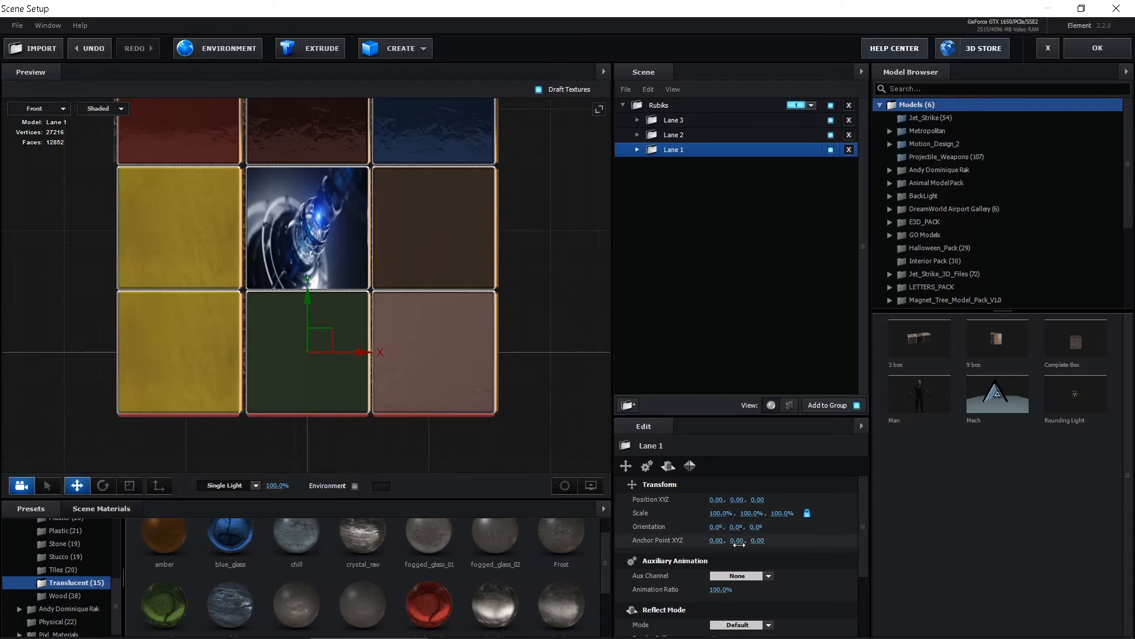
key("ctrl+z")
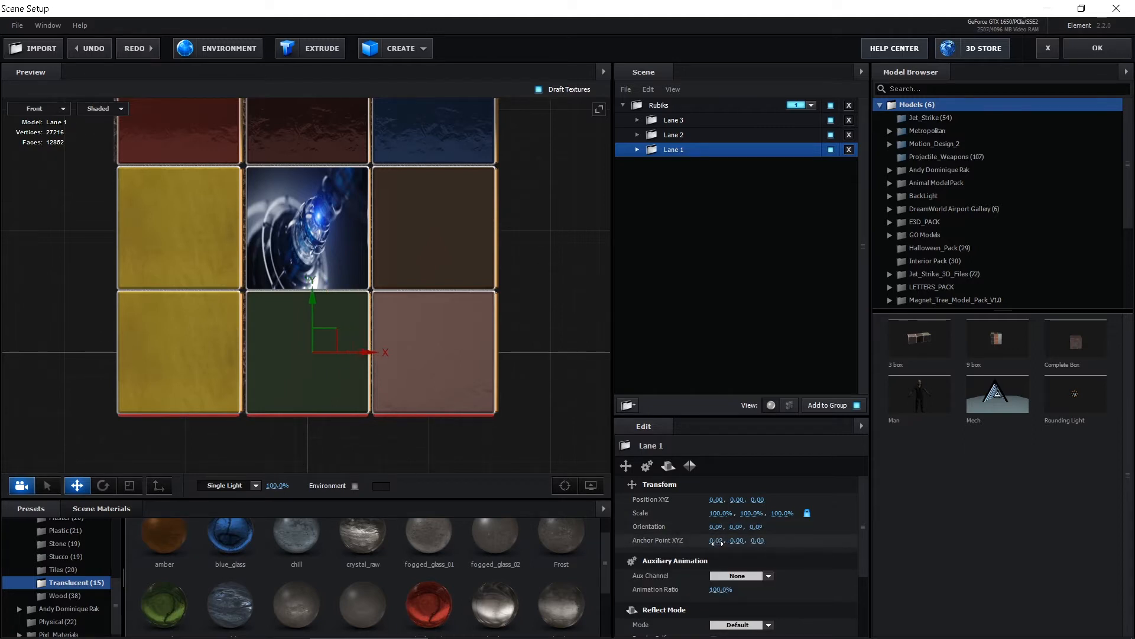
left_click_drag(737, 541, 795, 541)
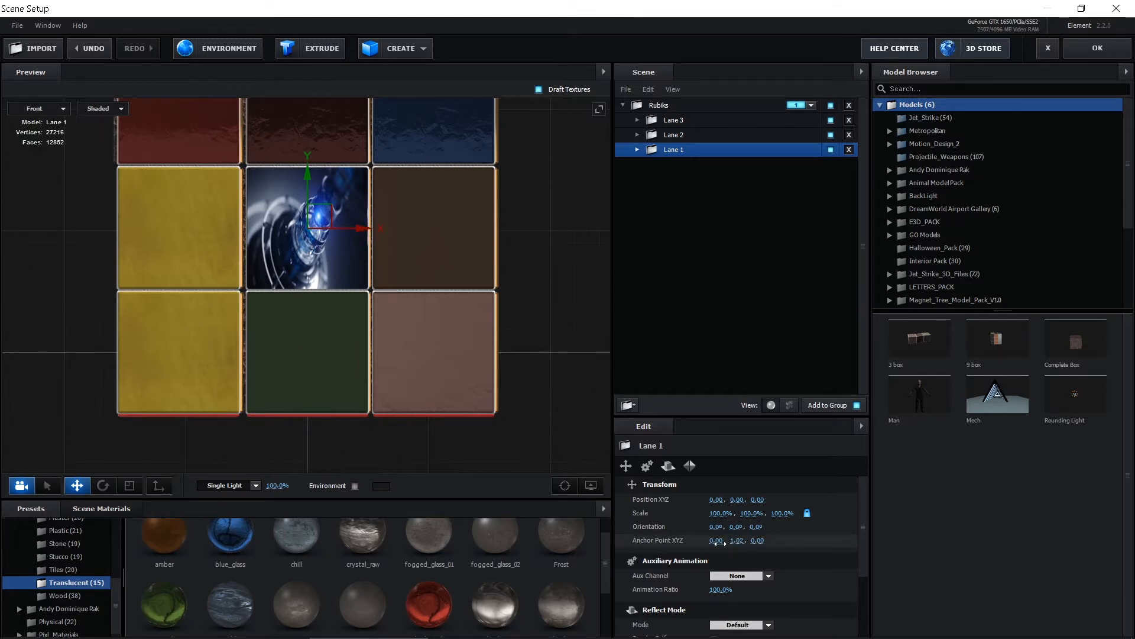
left_click_drag(716, 540, 645, 540)
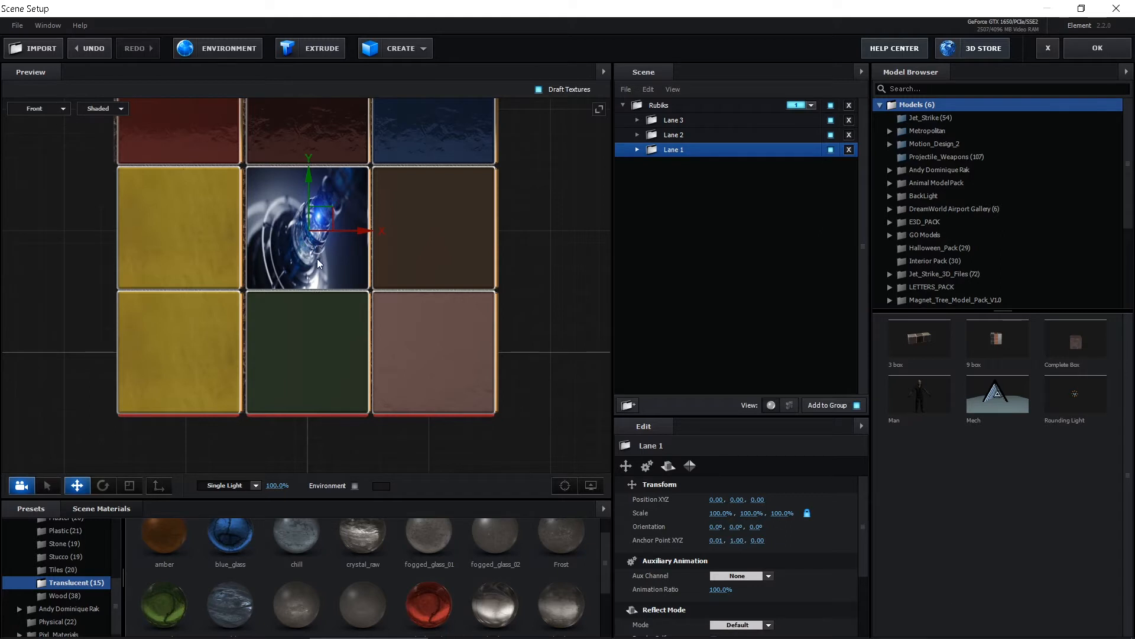
scroll(437, 298, "down", 3)
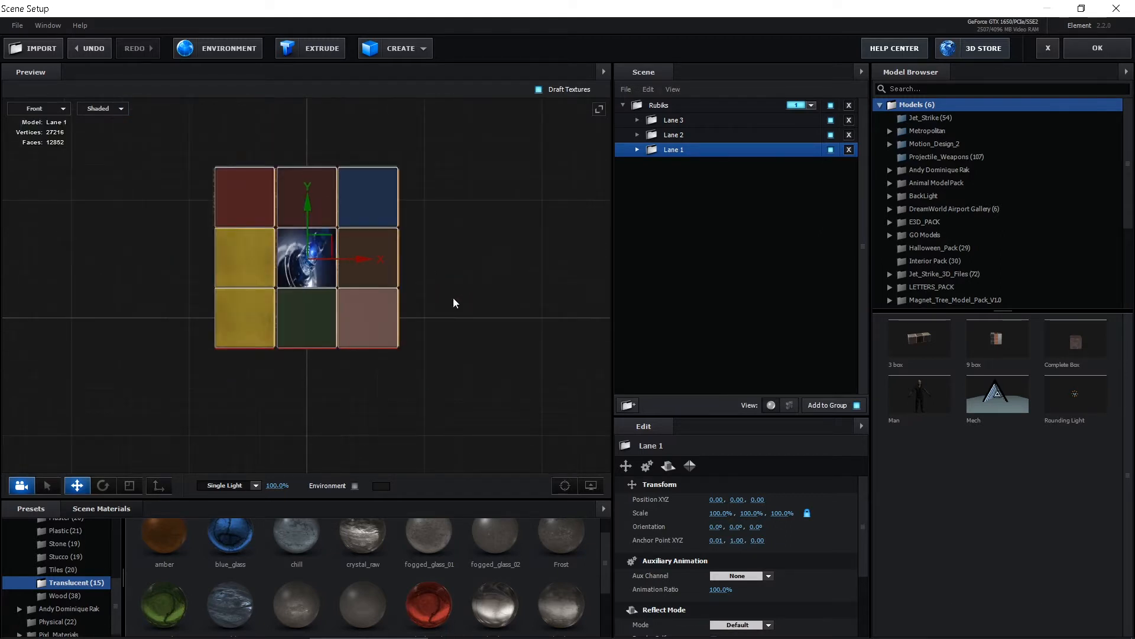
Step: Assign Lane 1 to auxiliary animation Channel 1 and accept the scene setup
right_click(687, 150)
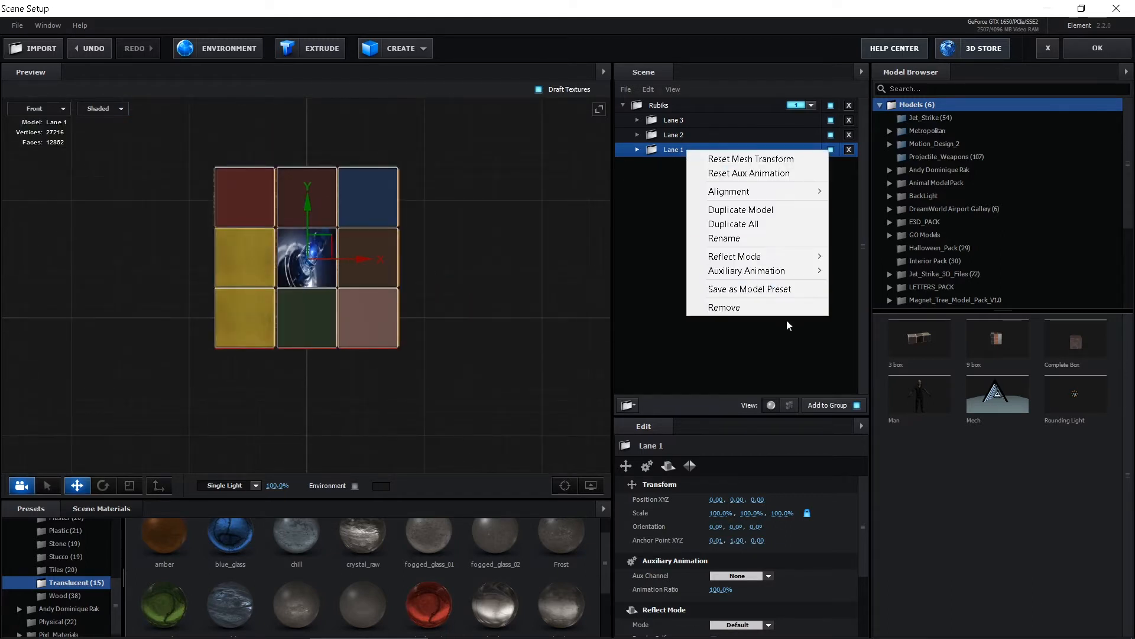
mouse_move(804, 273)
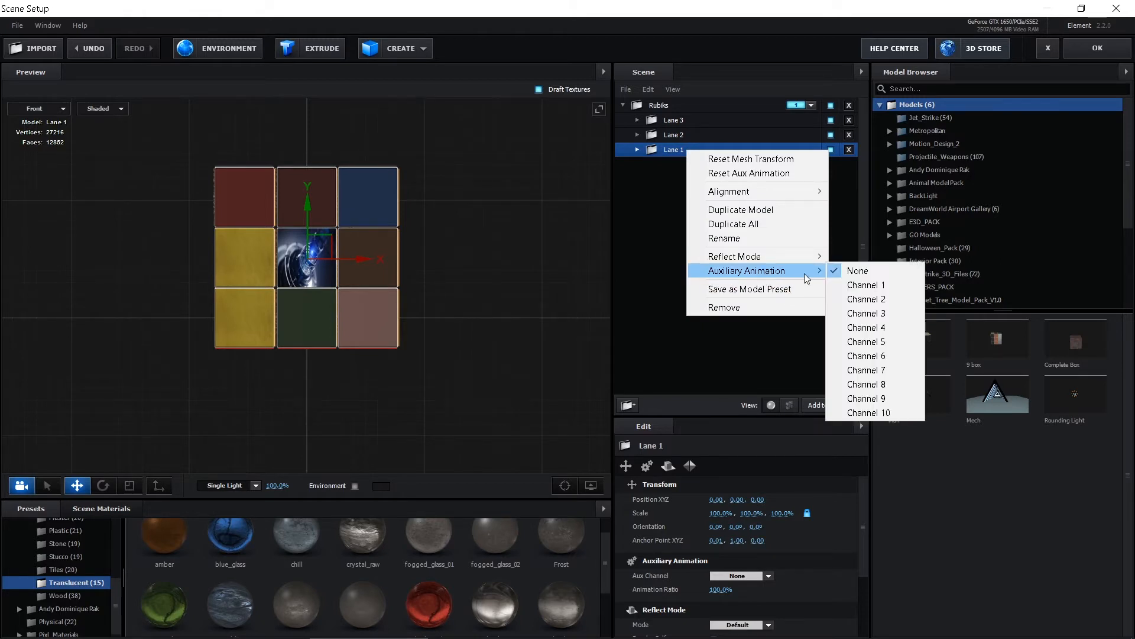
left_click(877, 287)
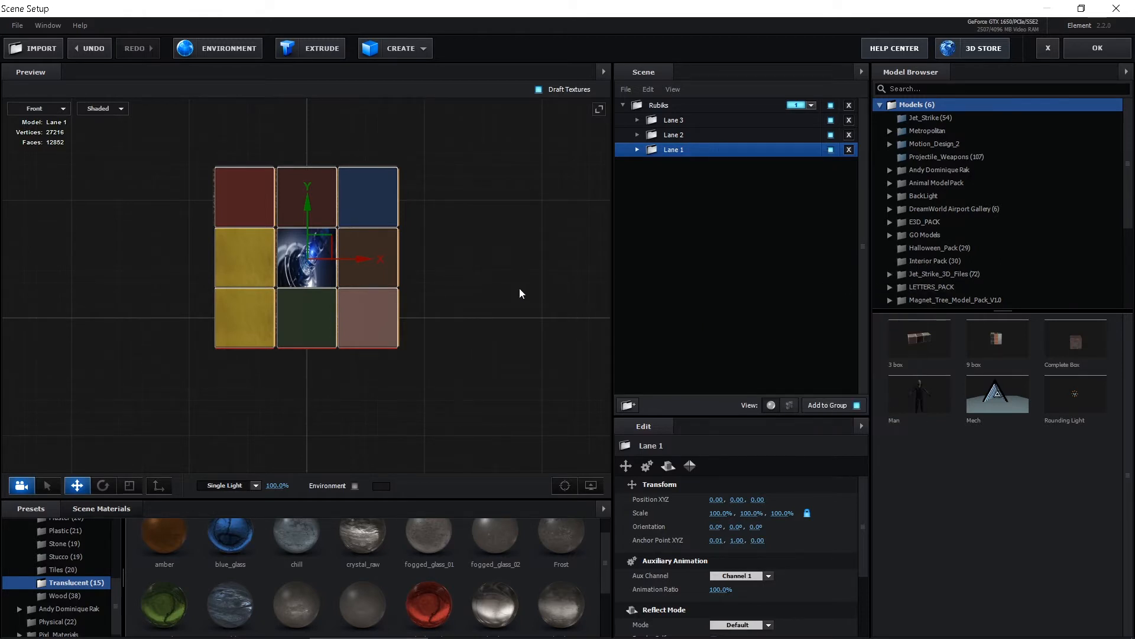
right_click(677, 151)
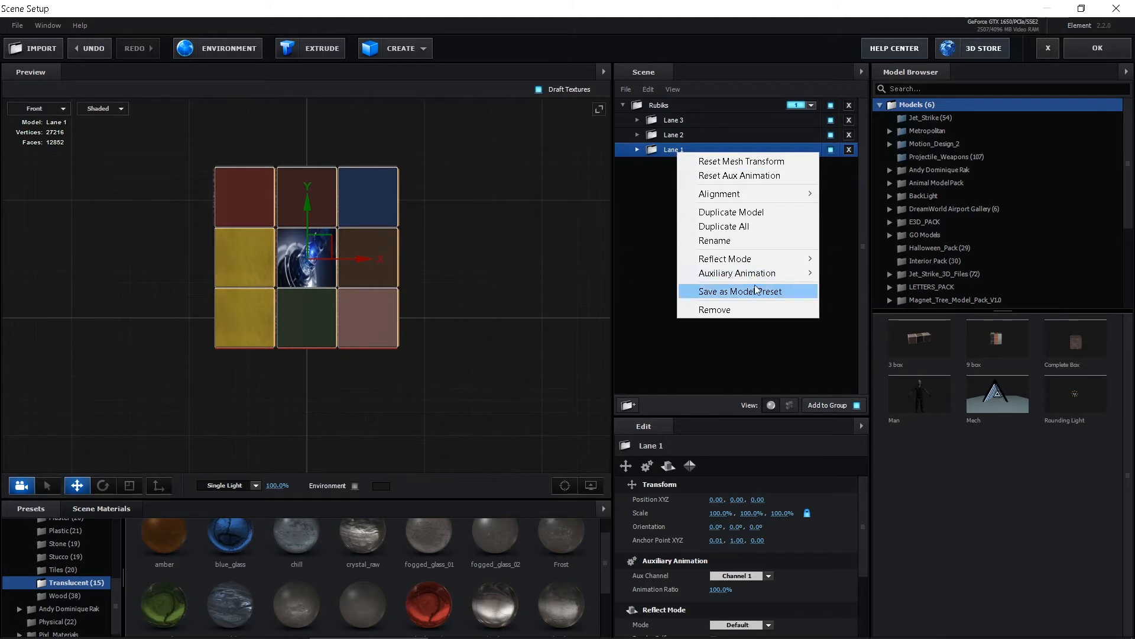
mouse_move(804, 273)
left_click(861, 289)
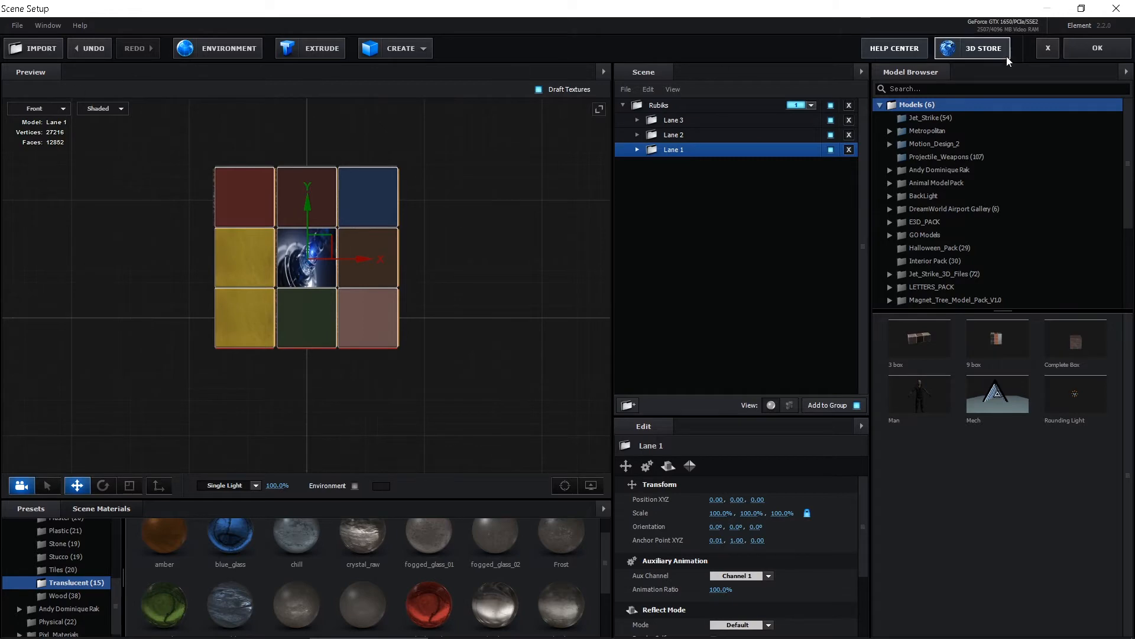
left_click(1087, 52)
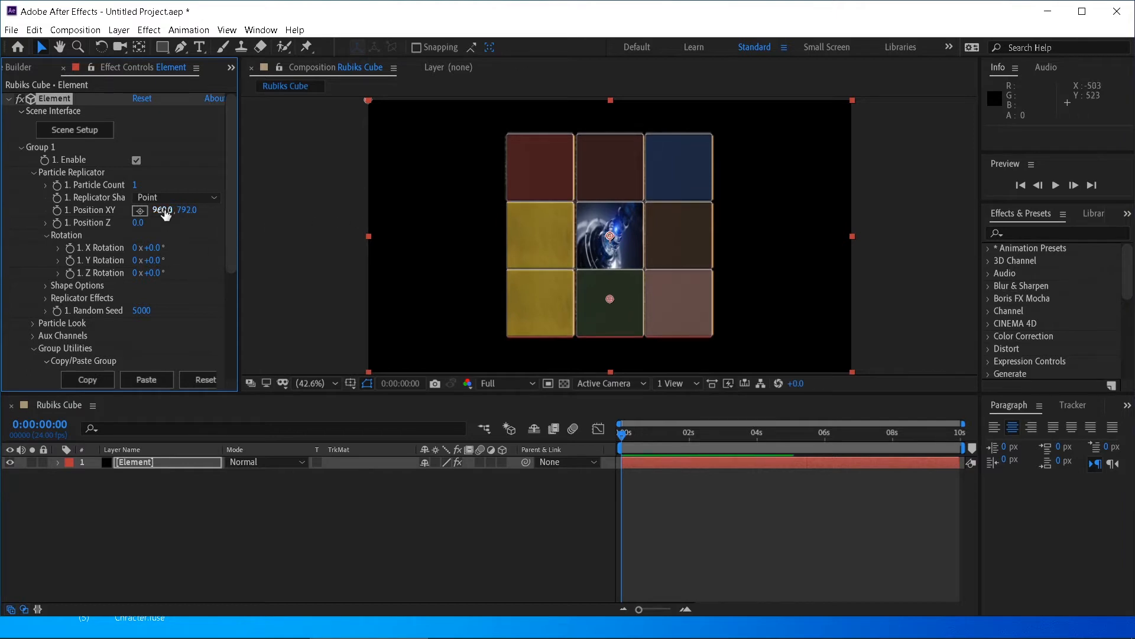
Step: Shift the cube sideways by setting Group 1's X position to 598
left_click_drag(159, 210, 3, 224)
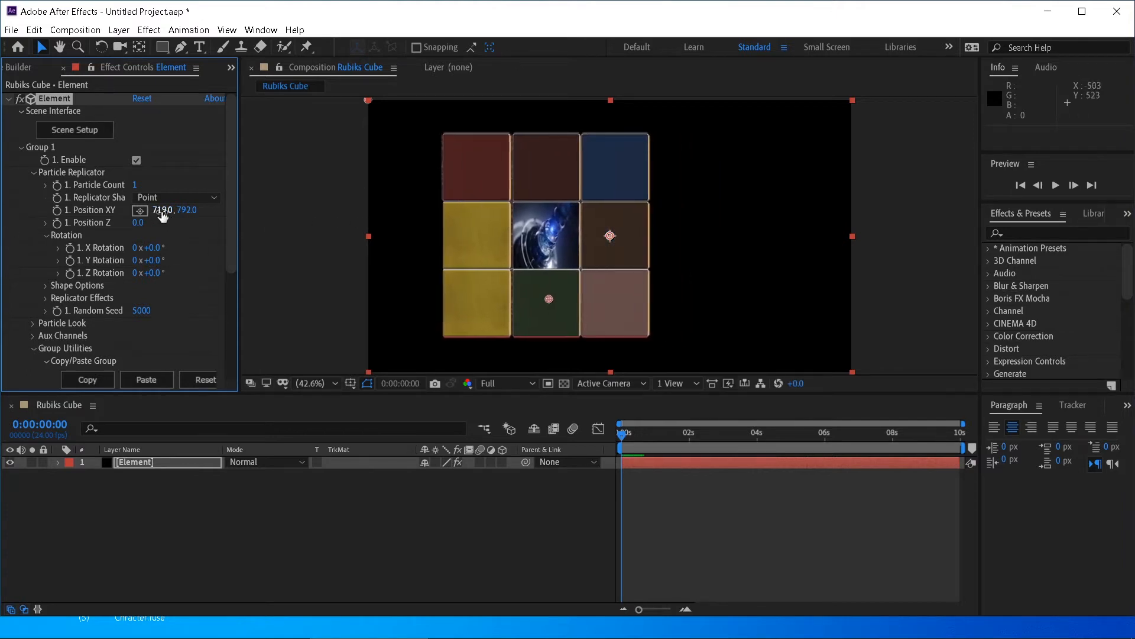
left_click_drag(158, 210, 80, 222)
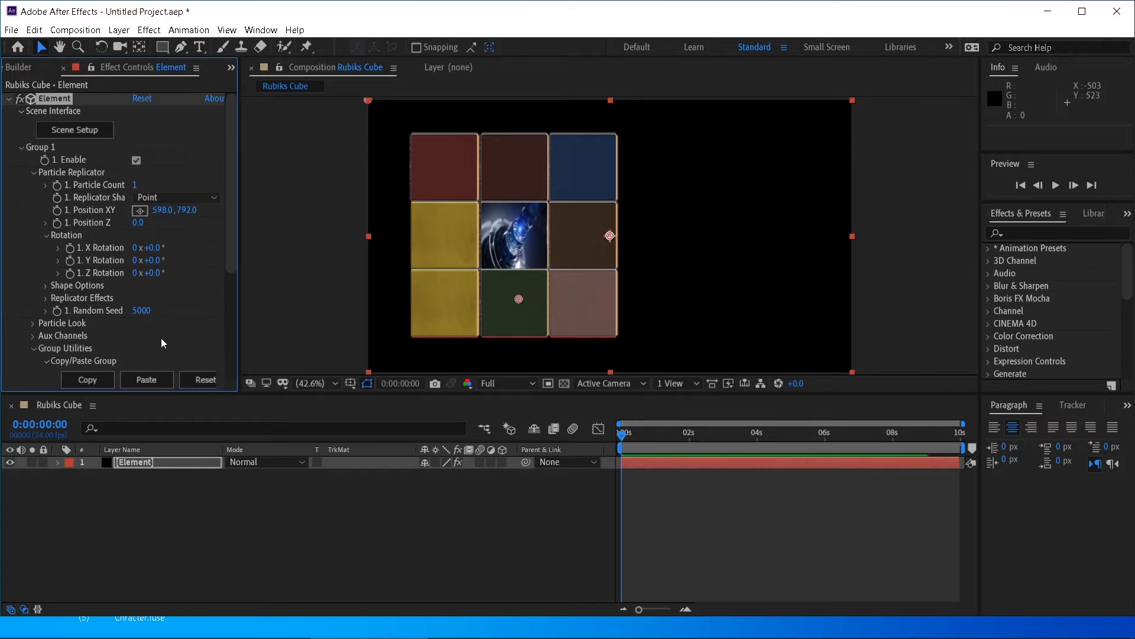
left_click(297, 509)
key("Tab")
key("Tab")
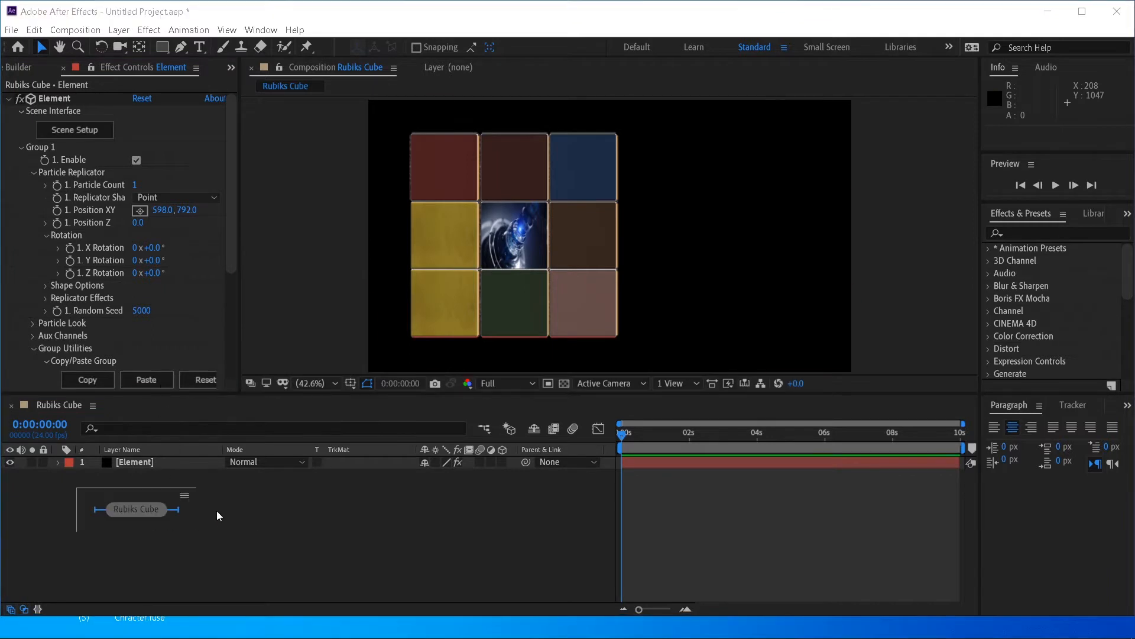
Step: Add a two-node 50mm camera and orbit it until the cube's front and one side are in view
right_click(253, 514)
mouse_move(364, 385)
left_click(473, 438)
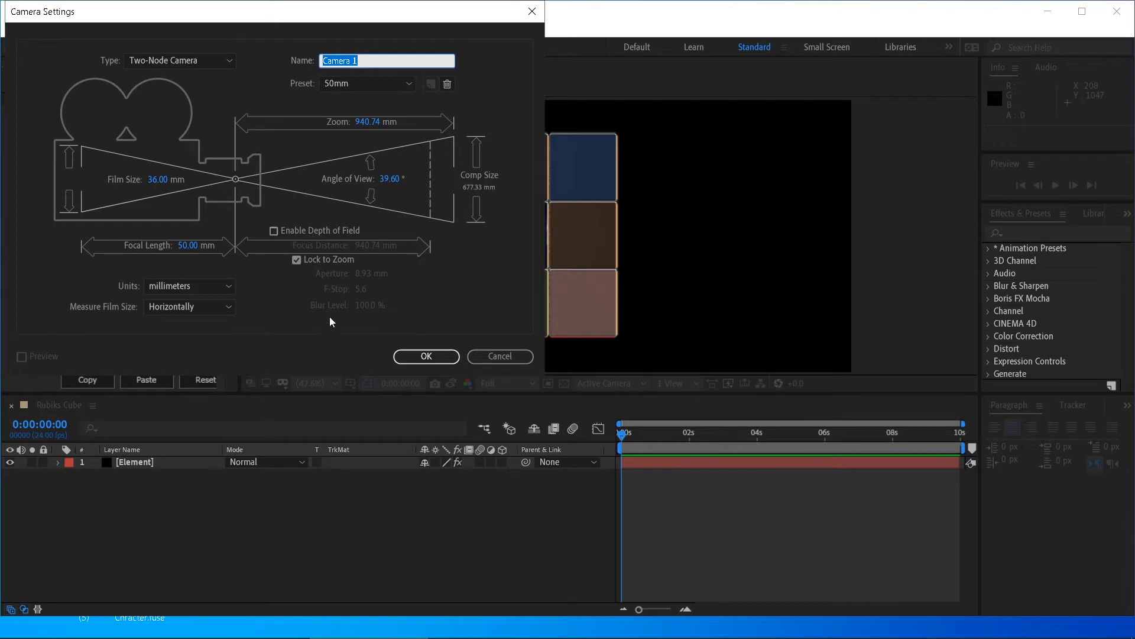
left_click(424, 359)
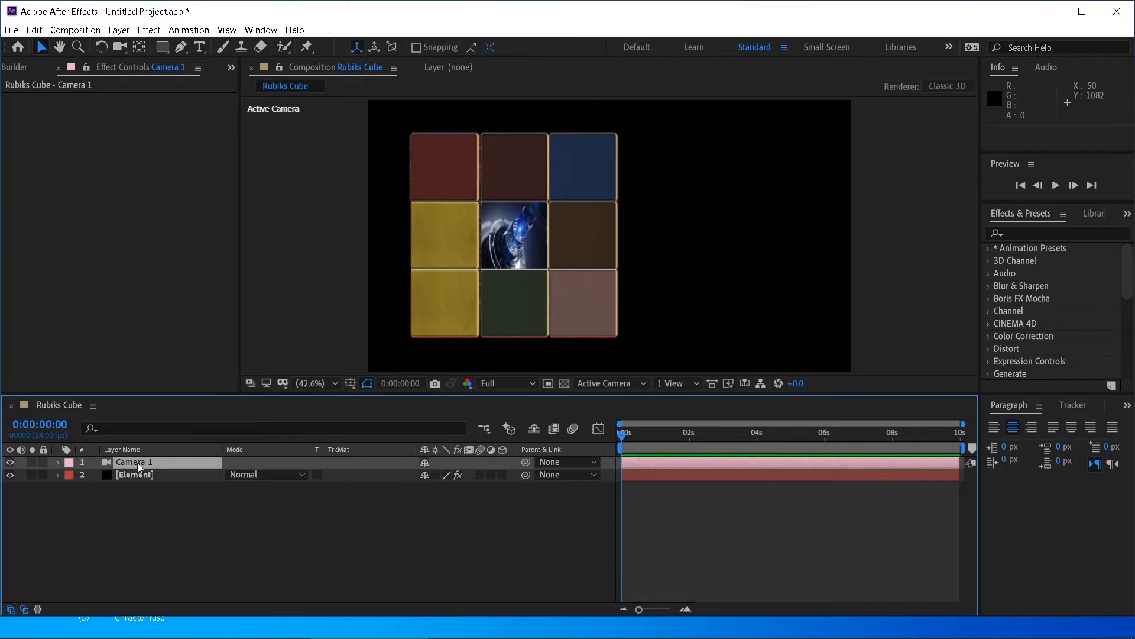
key("c")
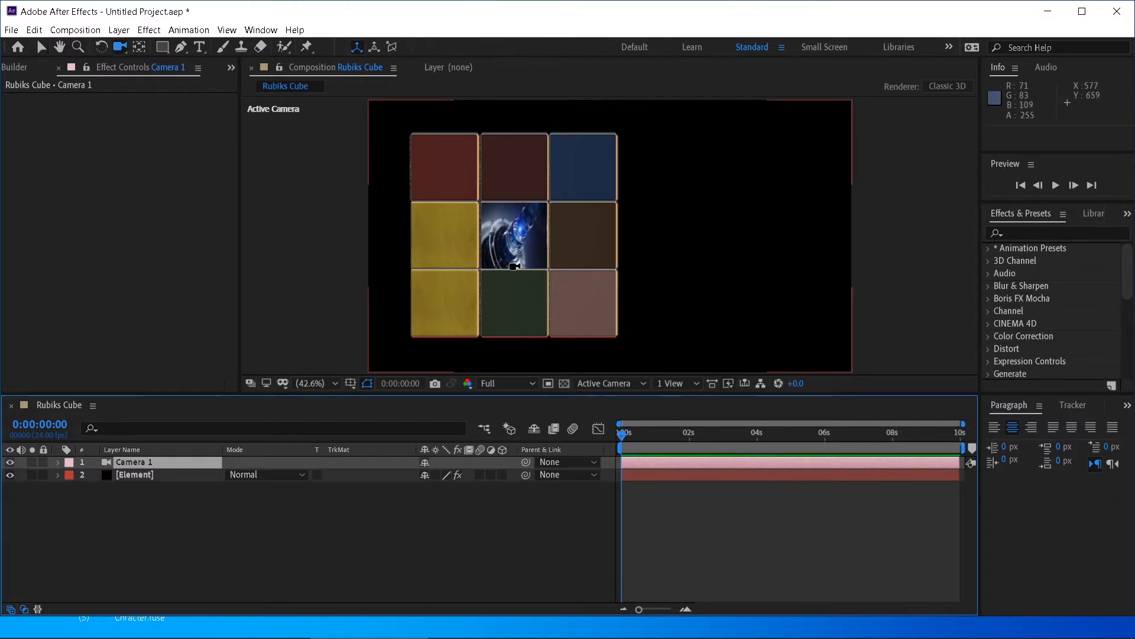
left_click_drag(511, 263, 527, 310)
key("c")
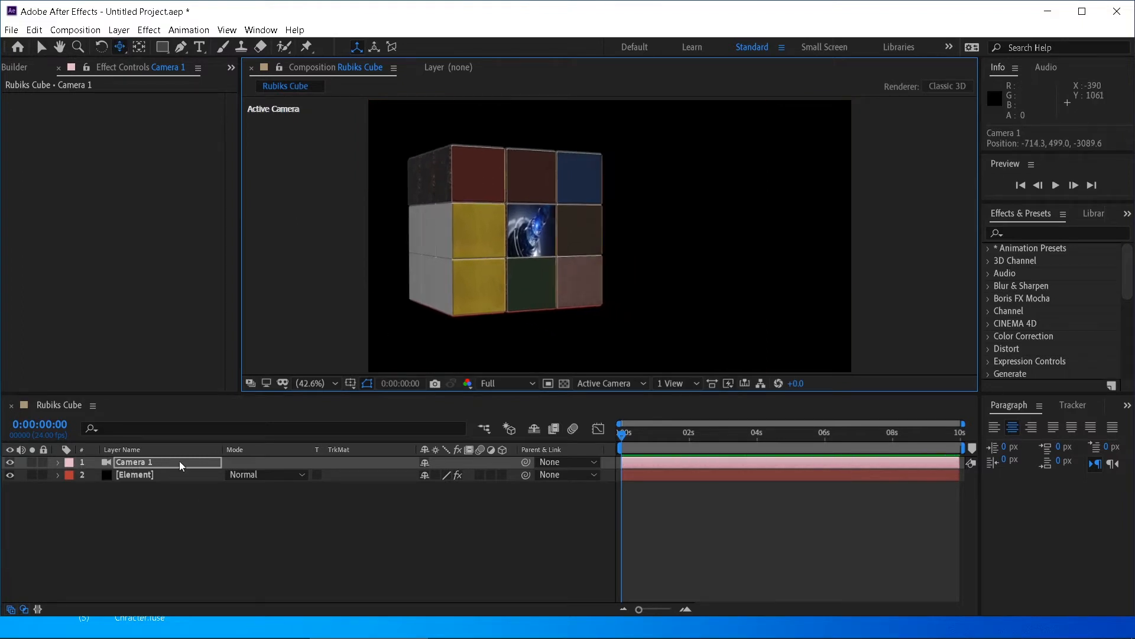
Step: Create a group null for Element's Group 1
left_click(137, 473)
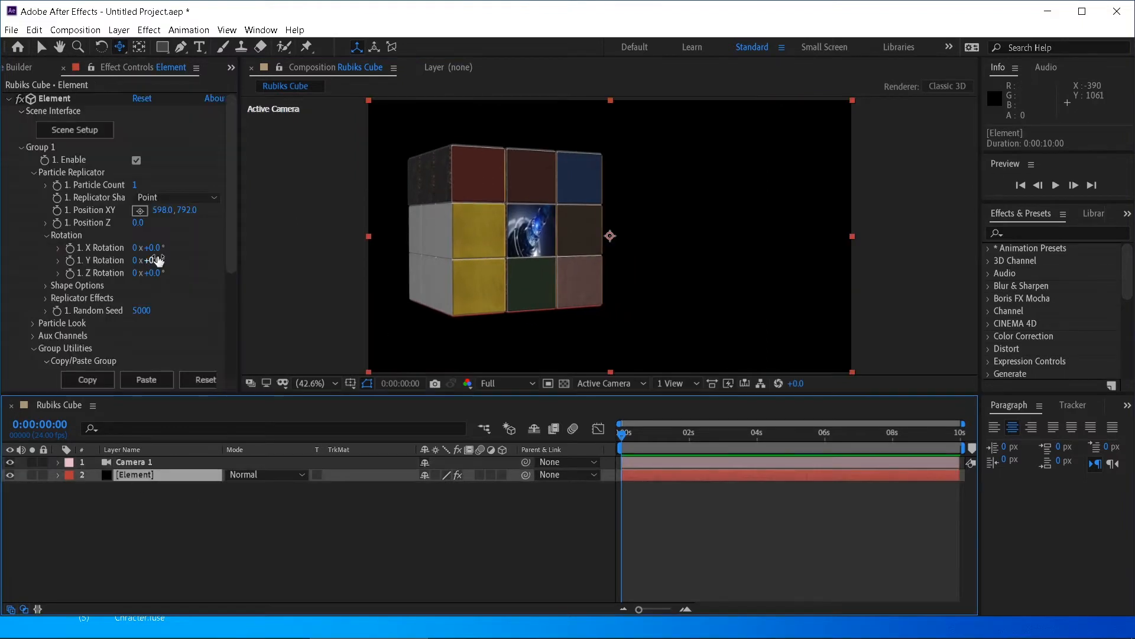
scroll(159, 355, "down", 3)
left_click(89, 350)
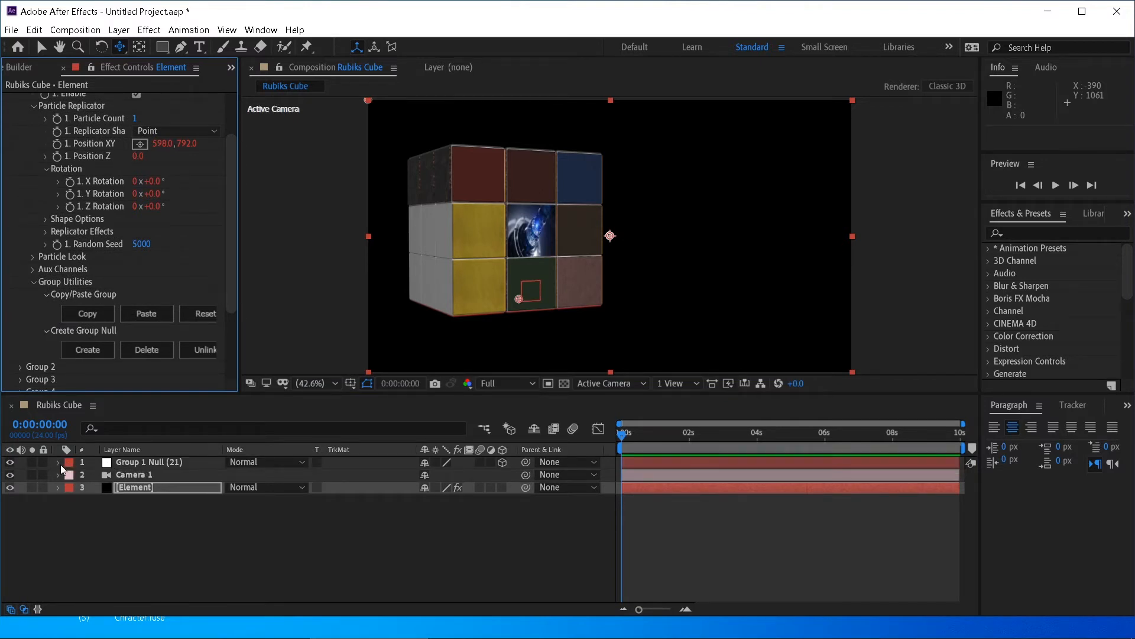
Step: Keyframe the Group 1 null's X Rotation from 0° at the start to one full turn at 8 seconds
left_click(133, 461)
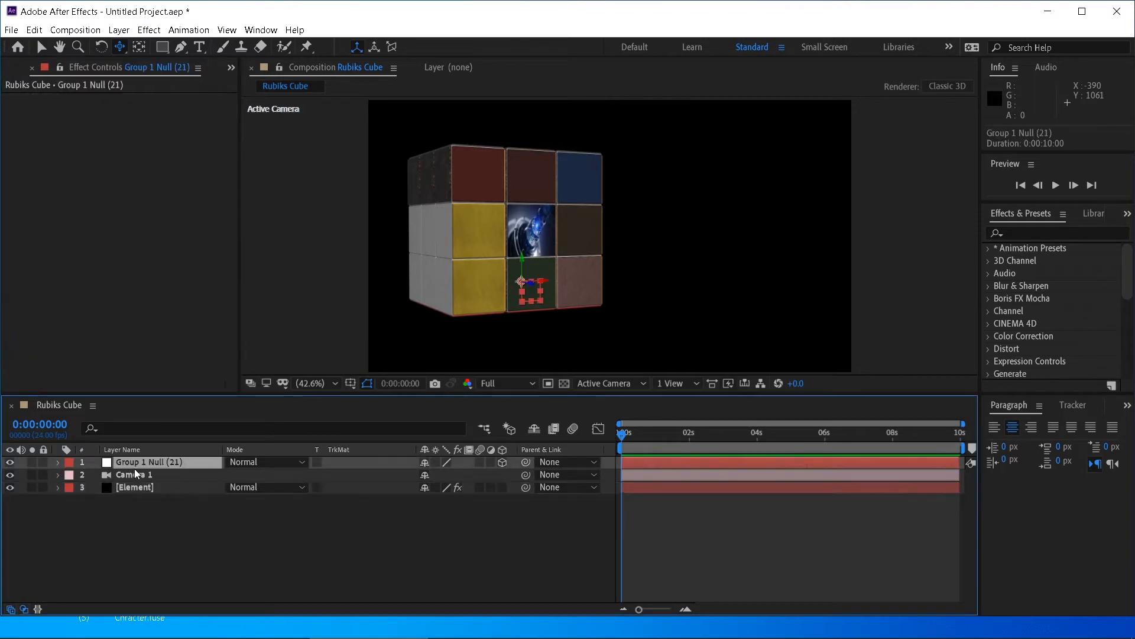
key("r")
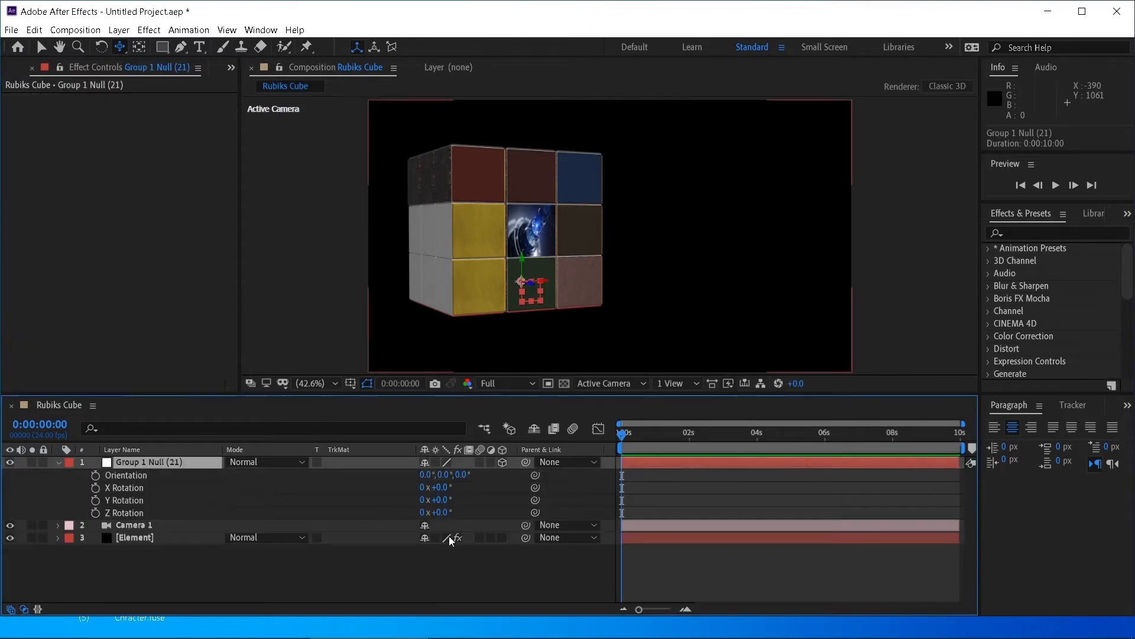
left_click(95, 487)
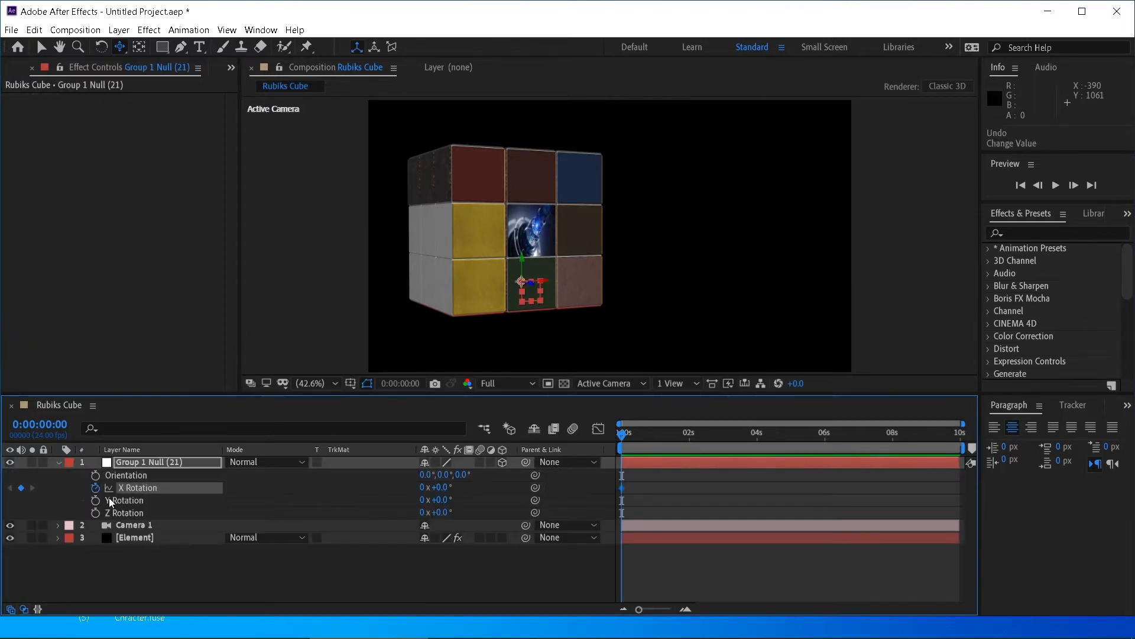
left_click_drag(623, 438, 894, 460)
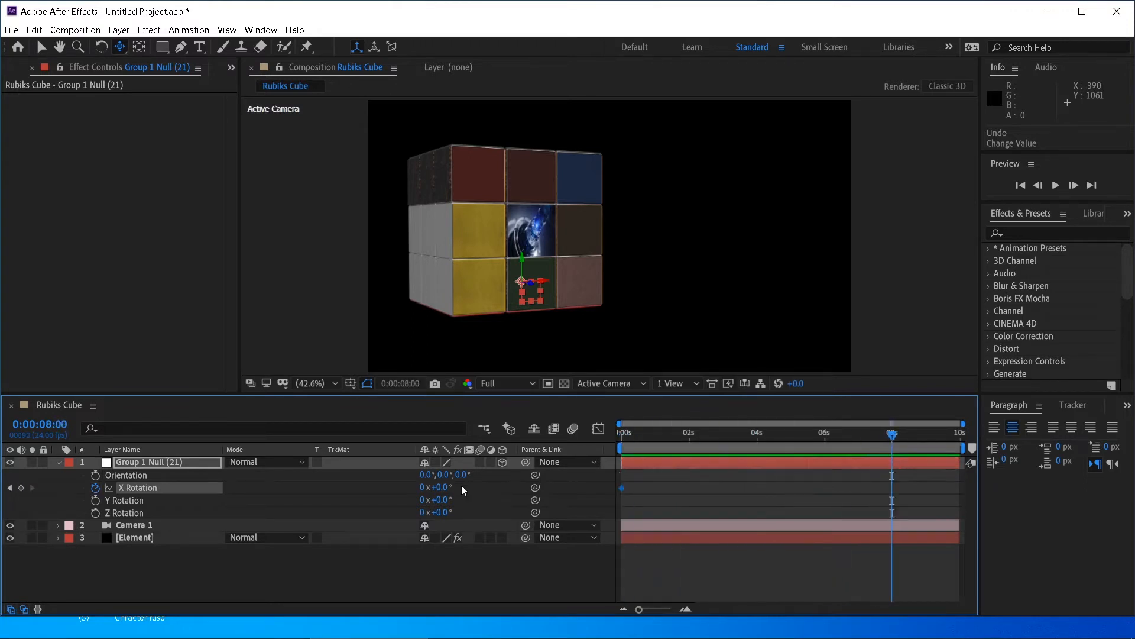
left_click_drag(449, 488, 725, 504)
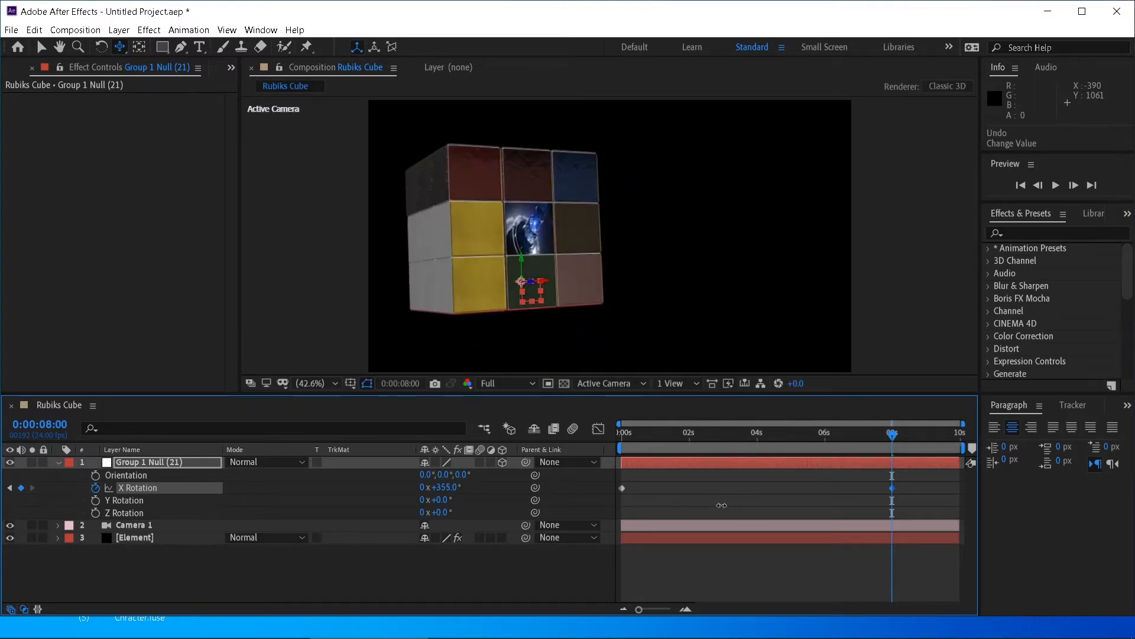
Step: Preview the cube's X rotation from the start of the timeline
left_click(659, 436)
key("Home")
key("space")
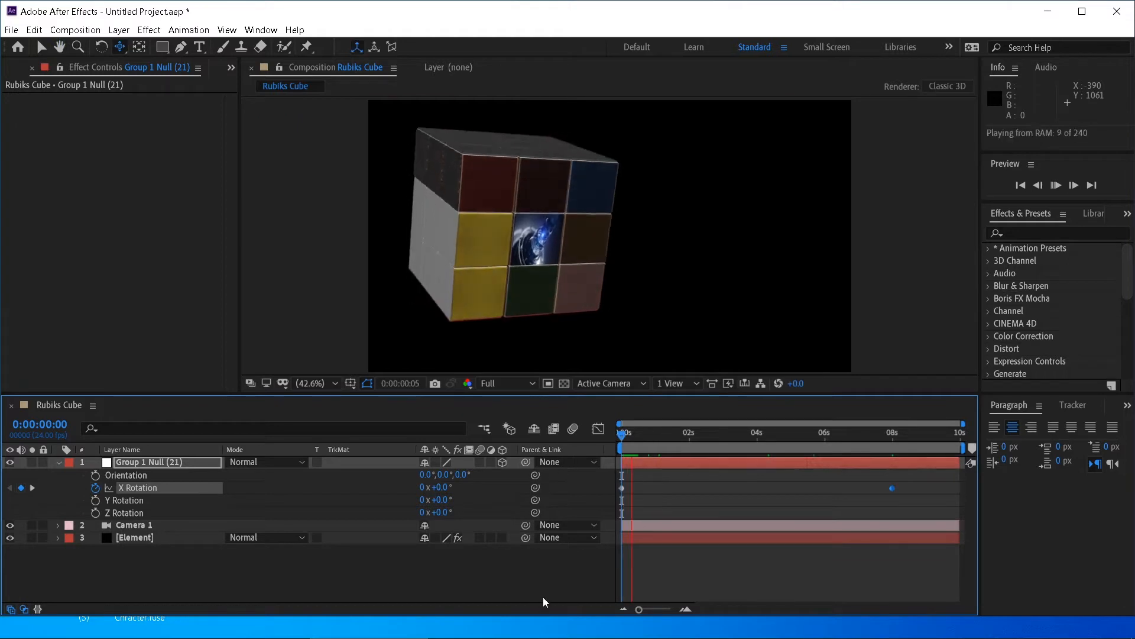
key("space")
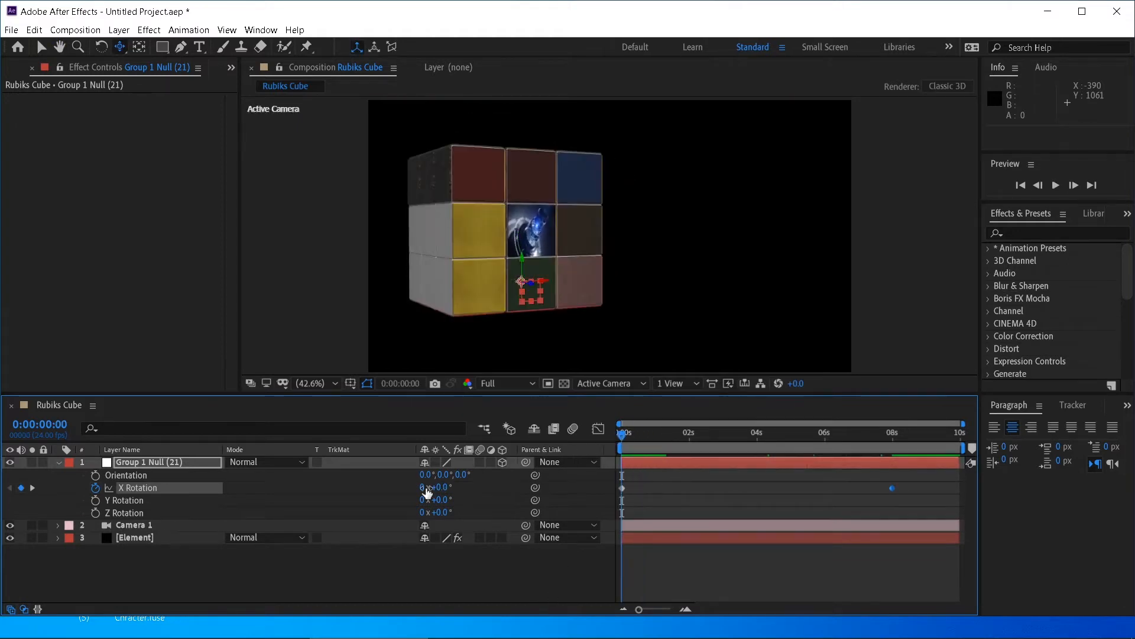
Step: Orbit the camera slightly and keyframe the null's Position at 852, 792, 1158 at the start of the timeline
key("c")
left_click(552, 291)
left_click_drag(553, 291, 559, 293)
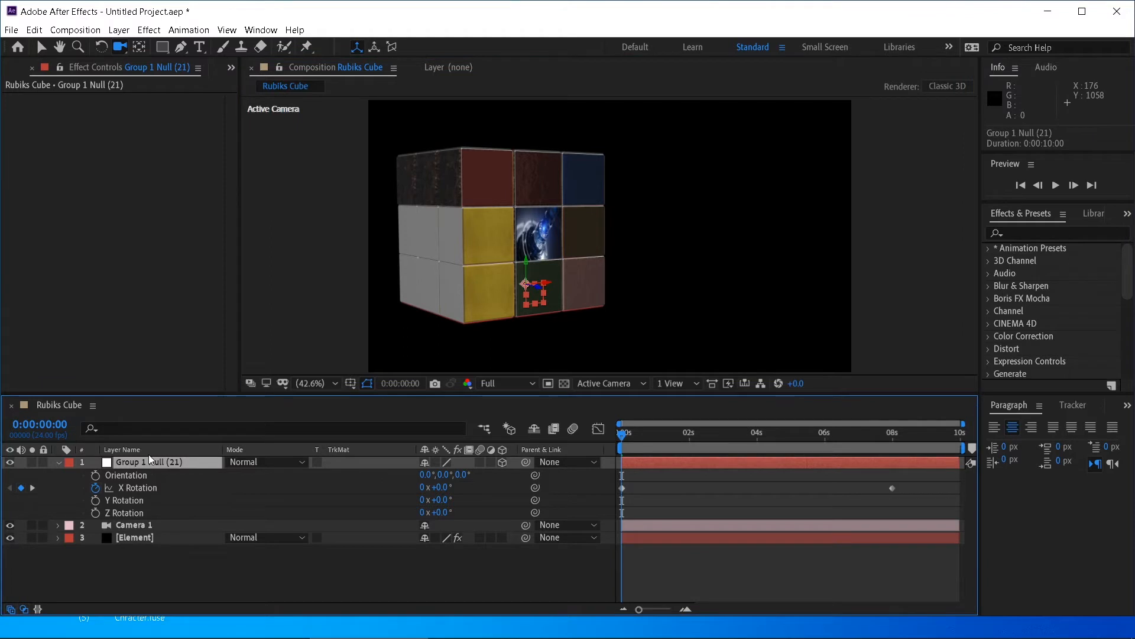
key("p")
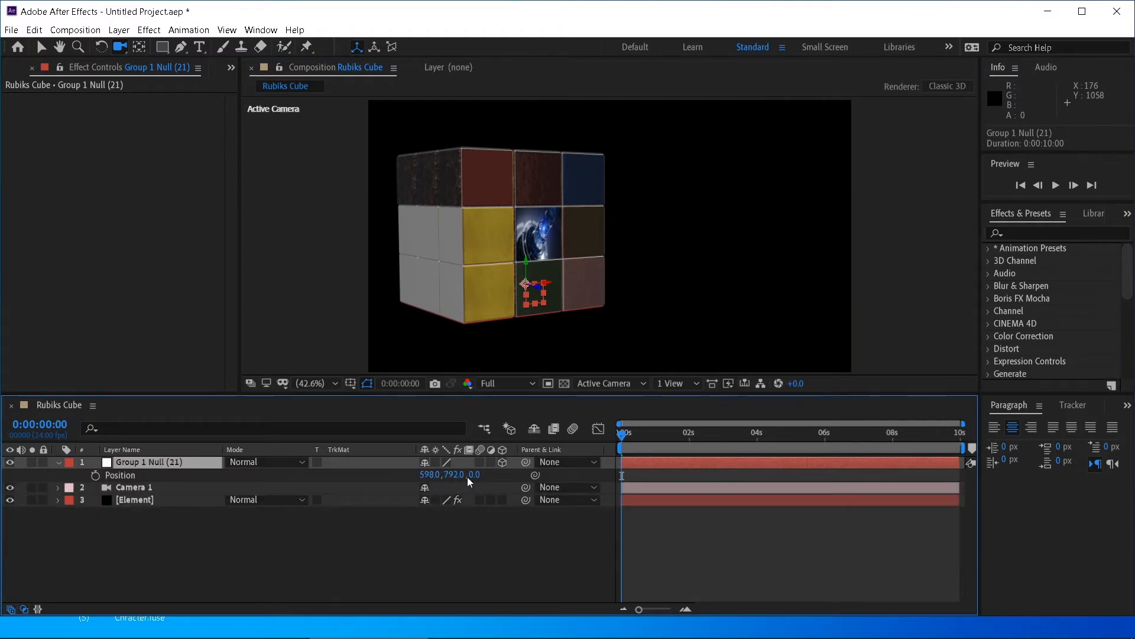
left_click_drag(474, 480, 592, 488)
left_click_drag(430, 475, 703, 488)
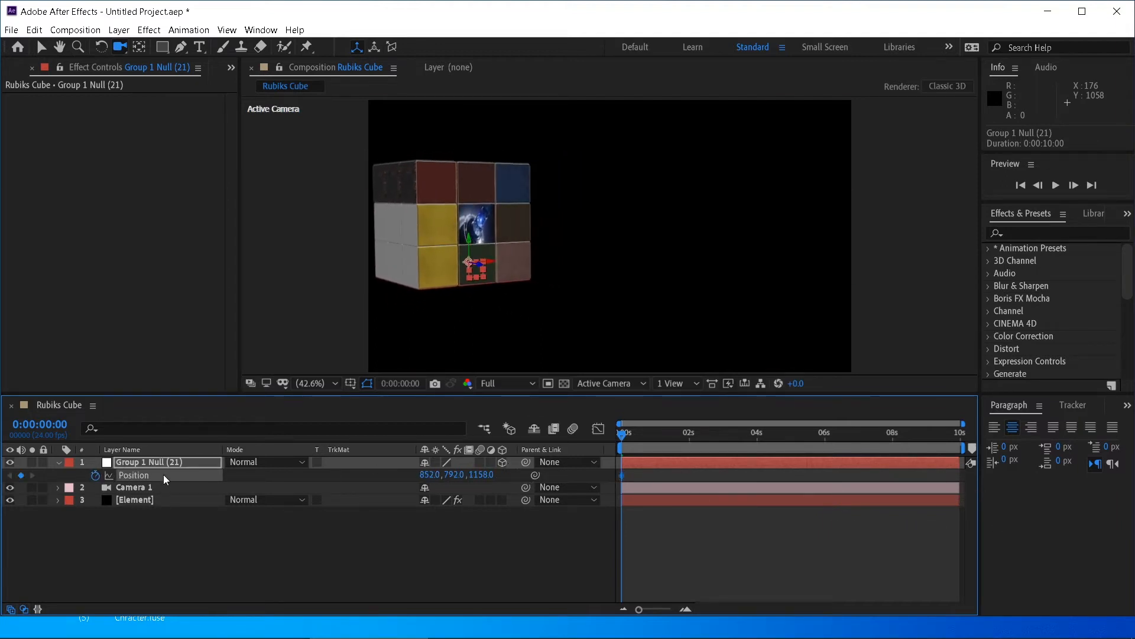
Step: Show the null's keyframed properties and set its Z position to 242 at the 8-second rotation keyframe
left_click(150, 463)
key("p")
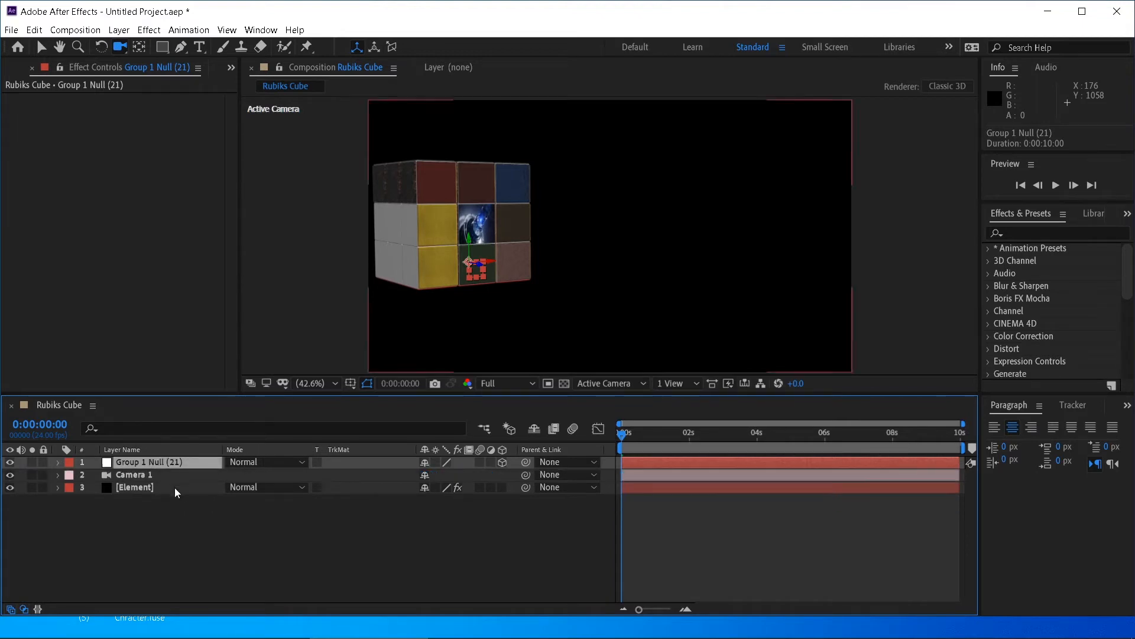
key("u")
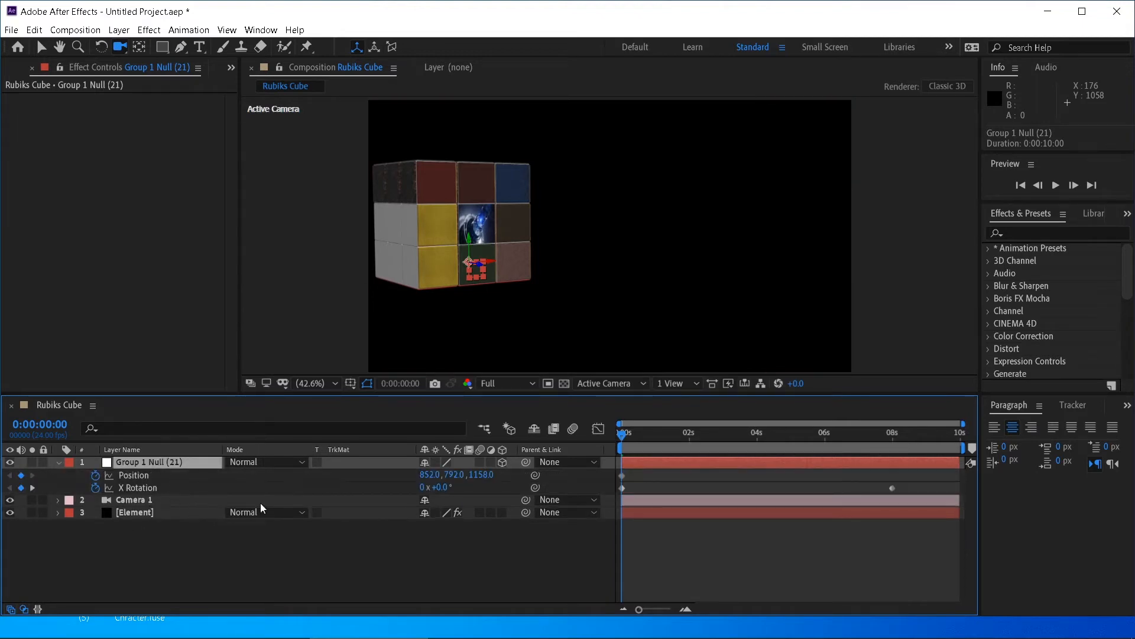
left_click(32, 488)
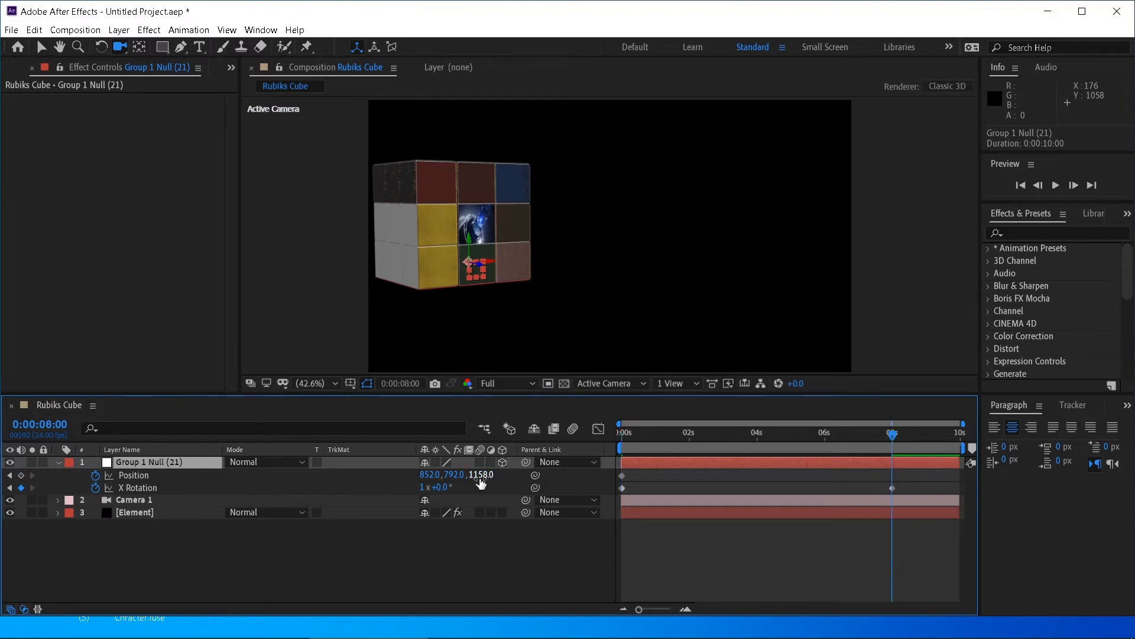
left_click_drag(481, 478, 505, 477)
left_click_drag(430, 479, 49, 479)
Step: Play back the cube's combined move and rotation from the start to check the animation
left_click_drag(633, 435, 608, 438)
left_click(510, 562)
key("space")
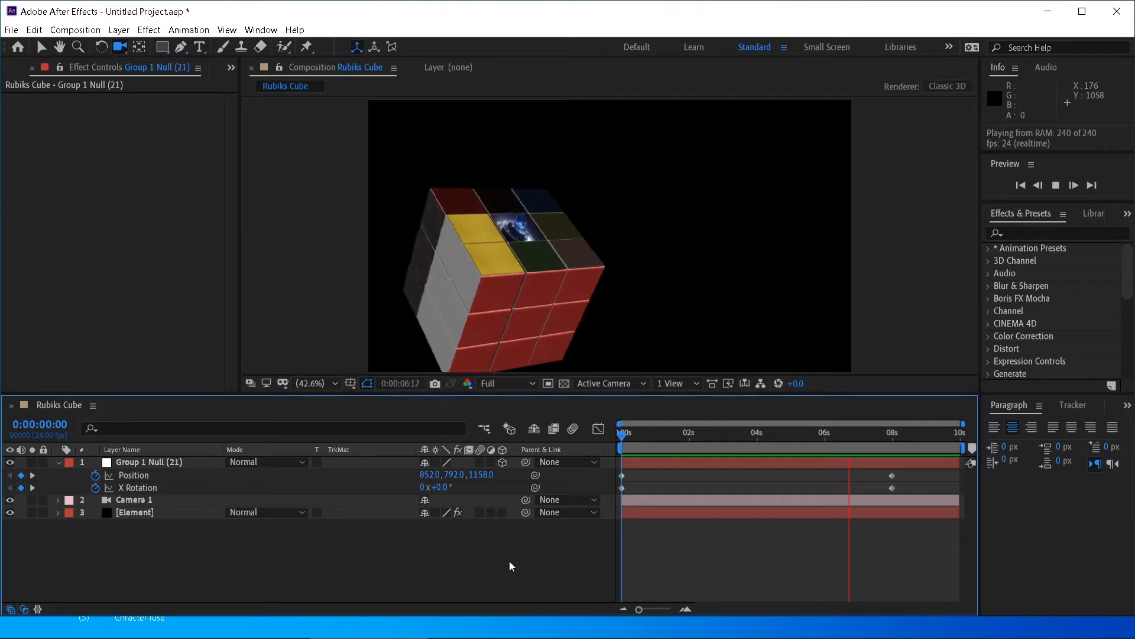
key("space")
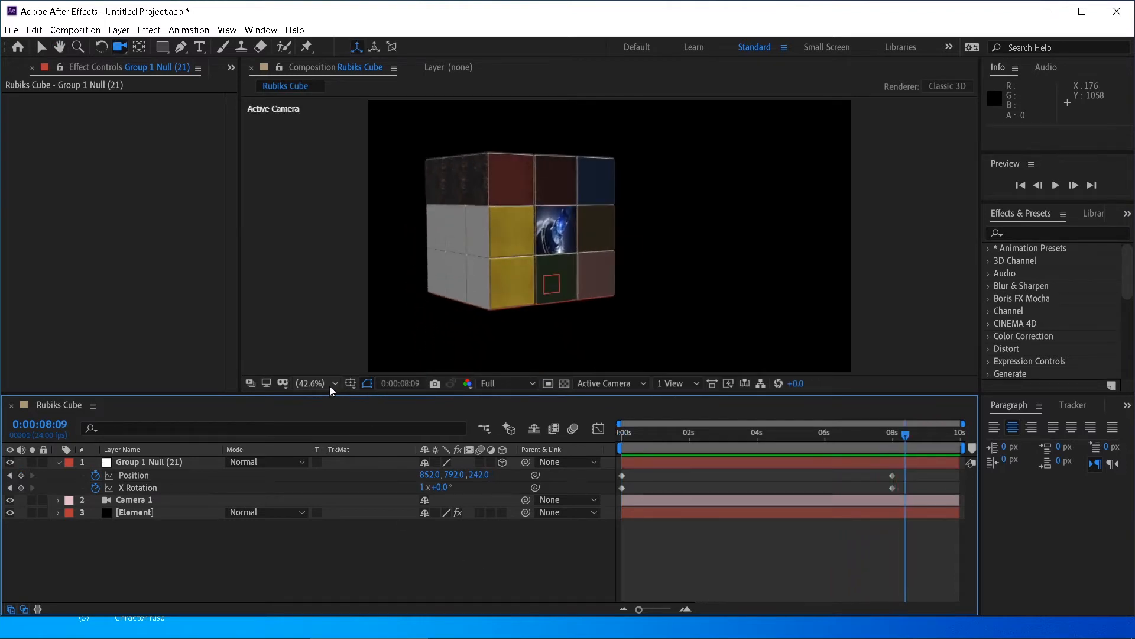
left_click(329, 385)
left_click(337, 136)
left_click(544, 531)
left_click_drag(651, 445, 895, 449)
key("space")
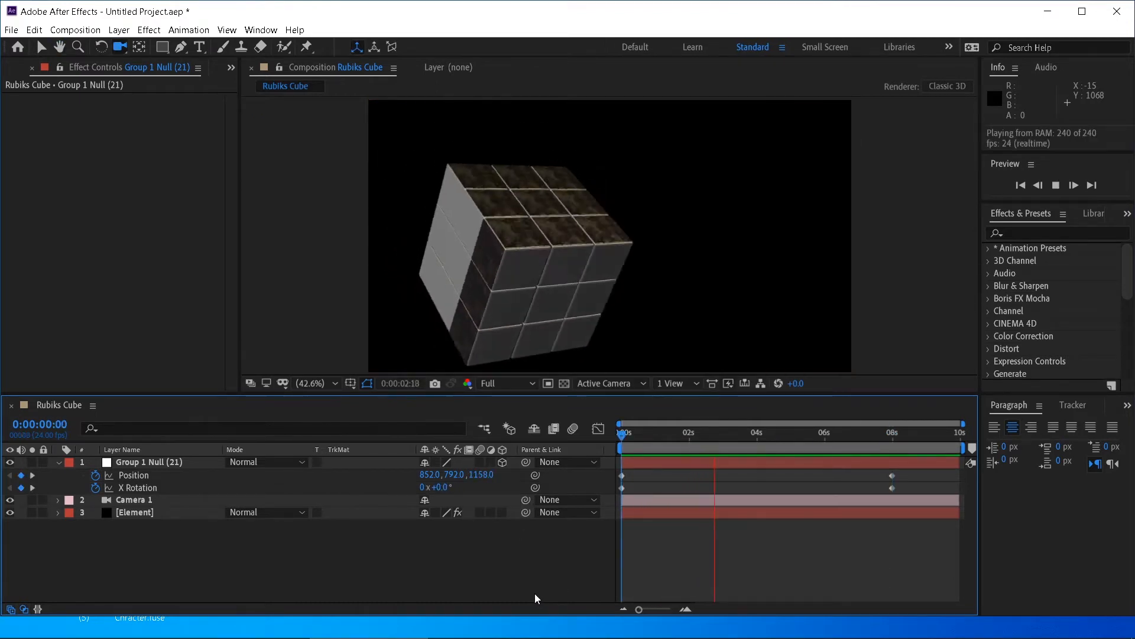
key("space")
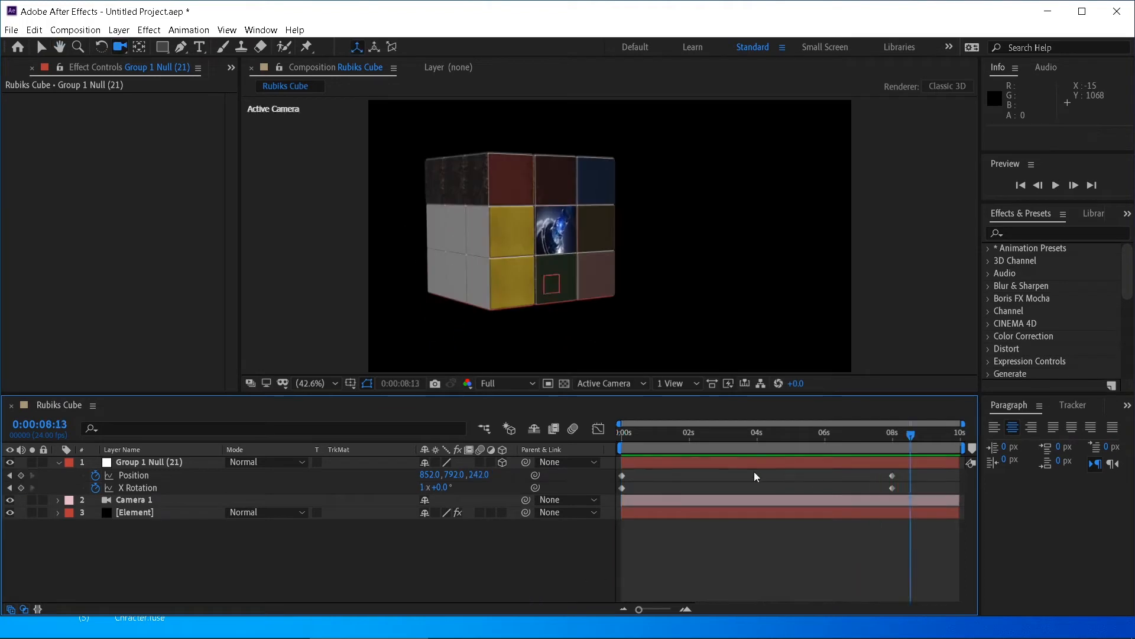
Step: Enable keyframing of Group 1's aux Channel 1 Z rotation on the Element layer, starting at 0° at time zero
left_click(677, 435)
left_click_drag(677, 435, 566, 435)
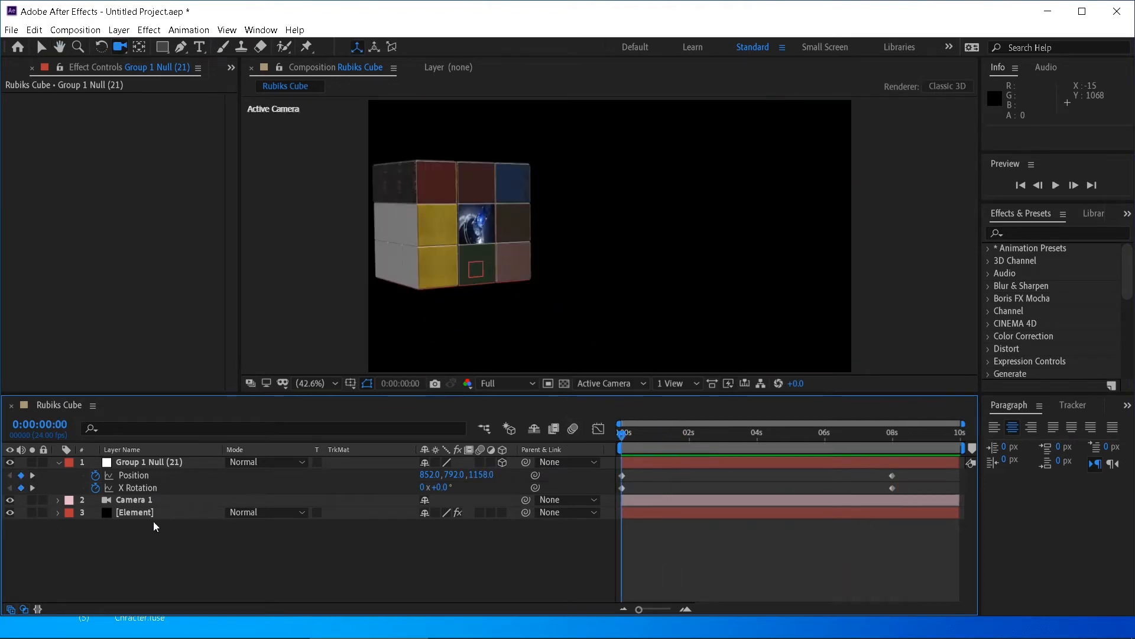
left_click(126, 512)
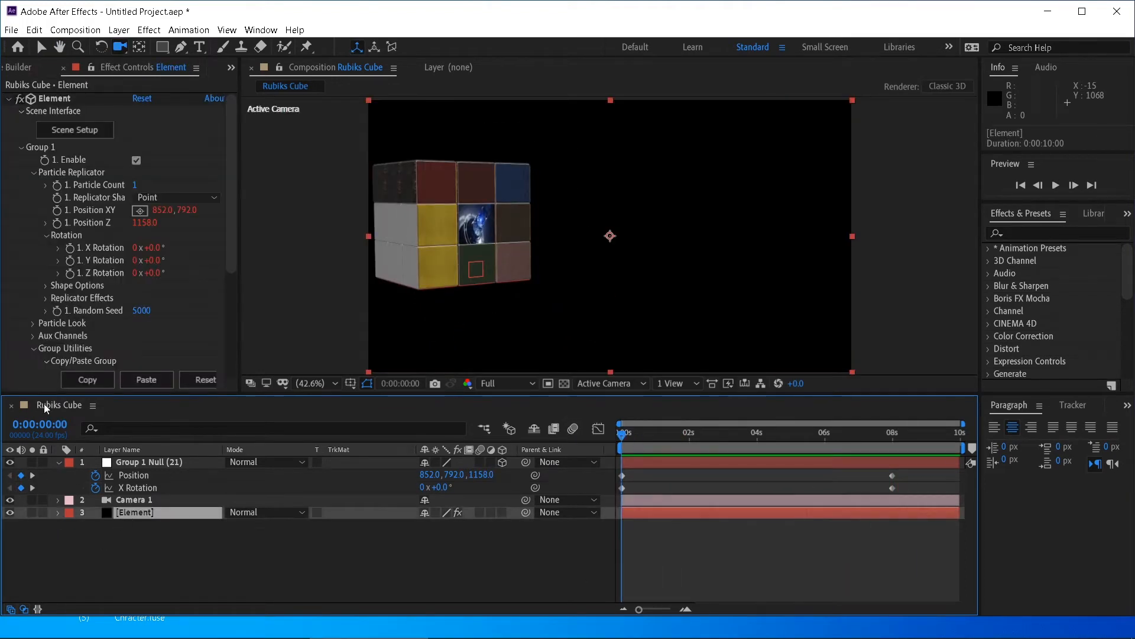
left_click(22, 147)
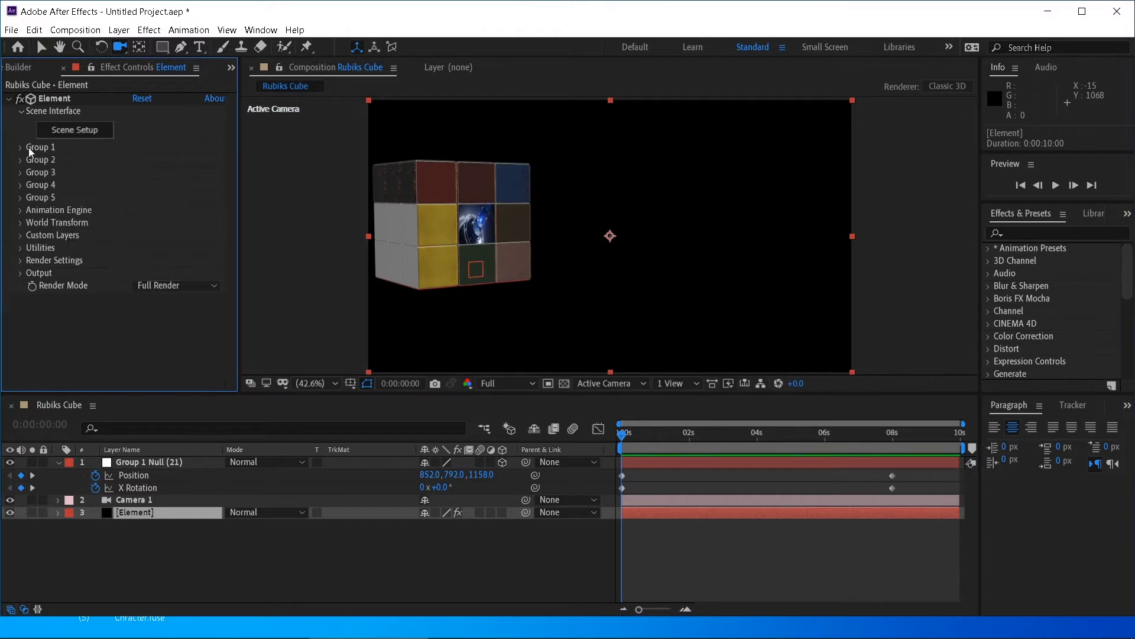
left_click(20, 149)
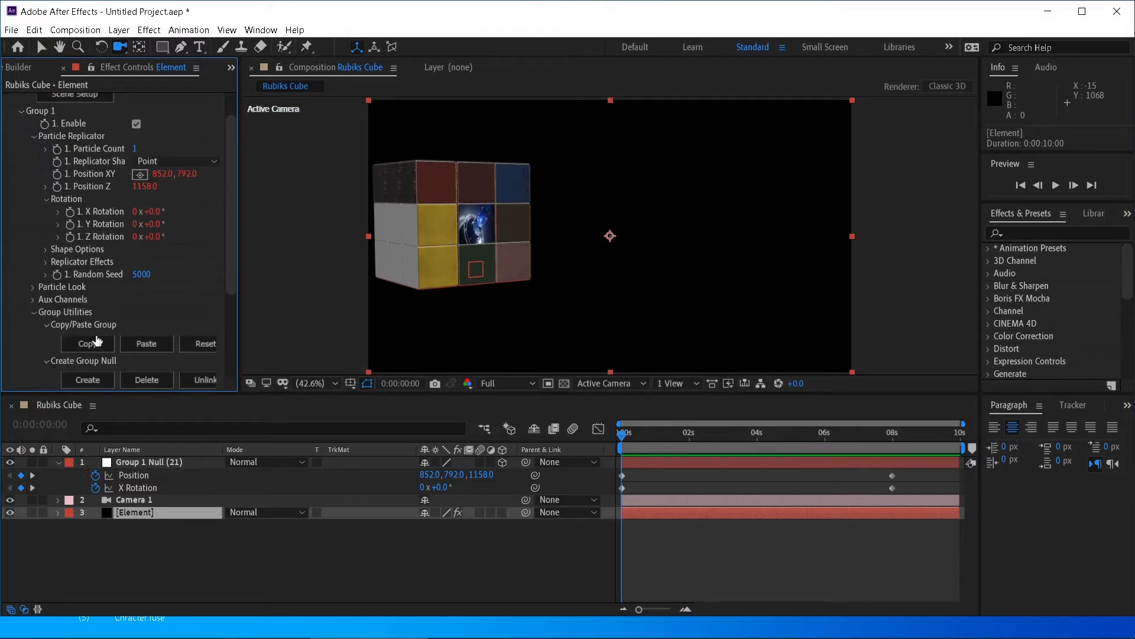
left_click(34, 299)
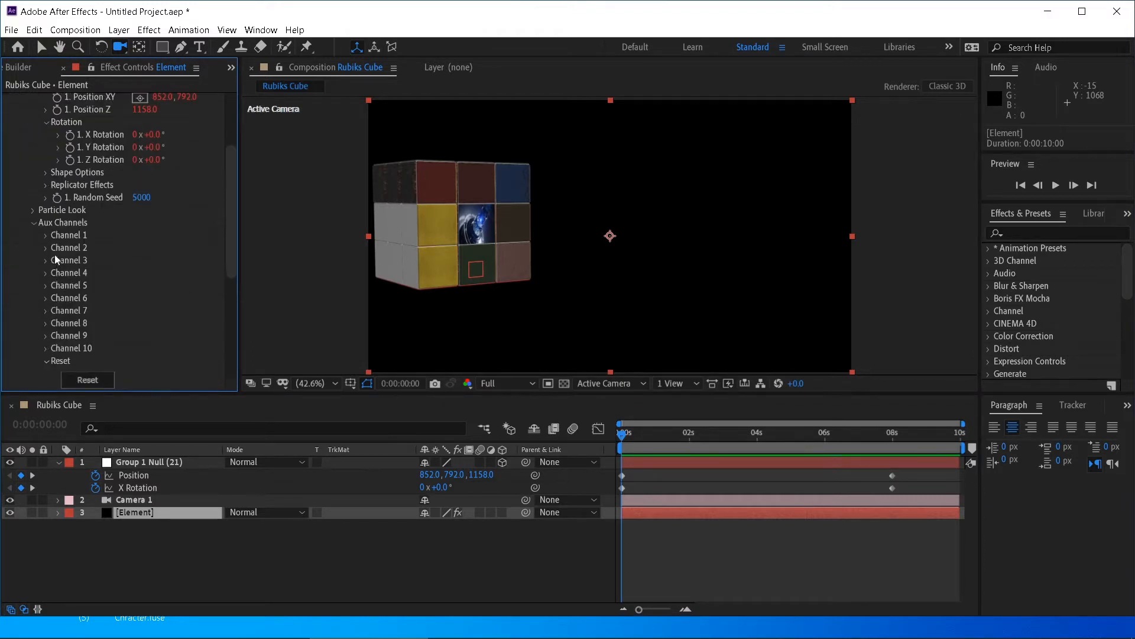
left_click(45, 235)
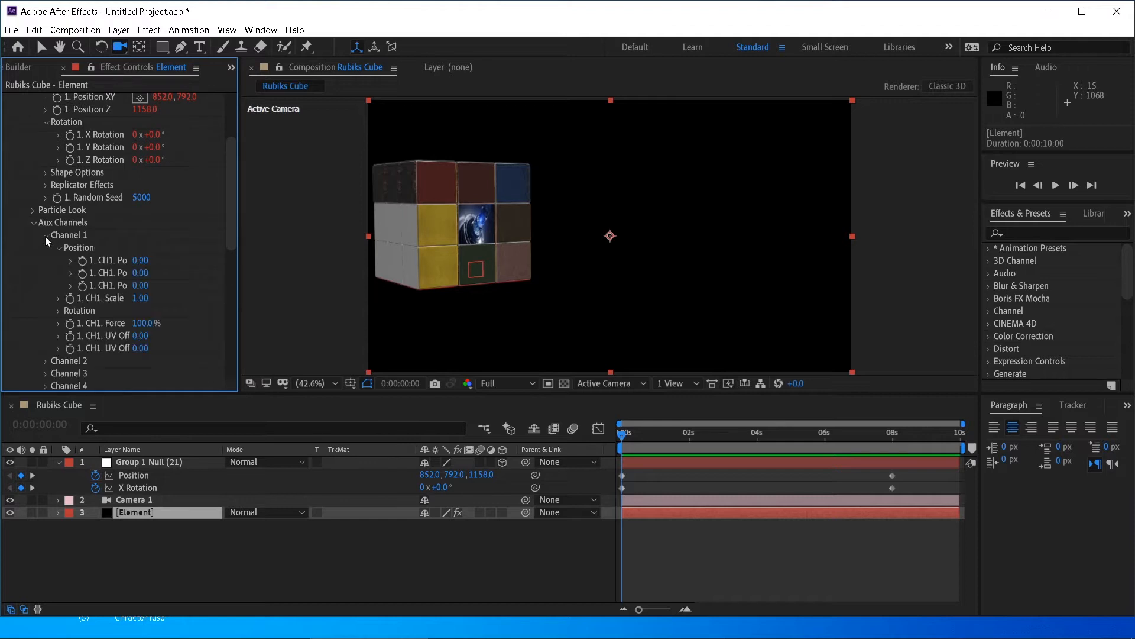
left_click(59, 311)
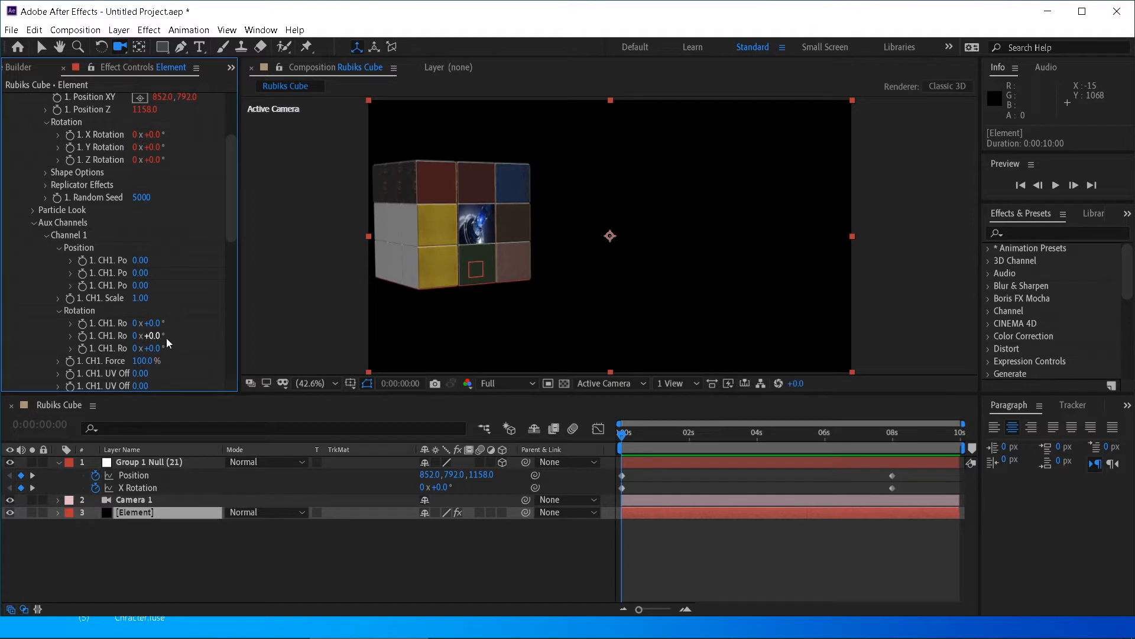
left_click(41, 47)
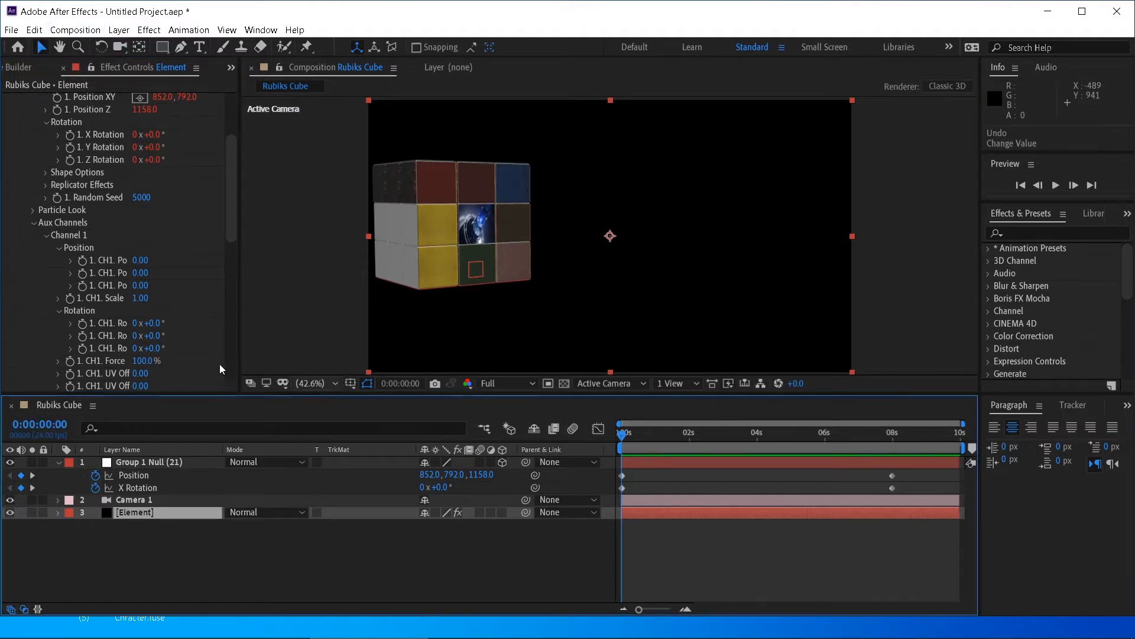
left_click(82, 353)
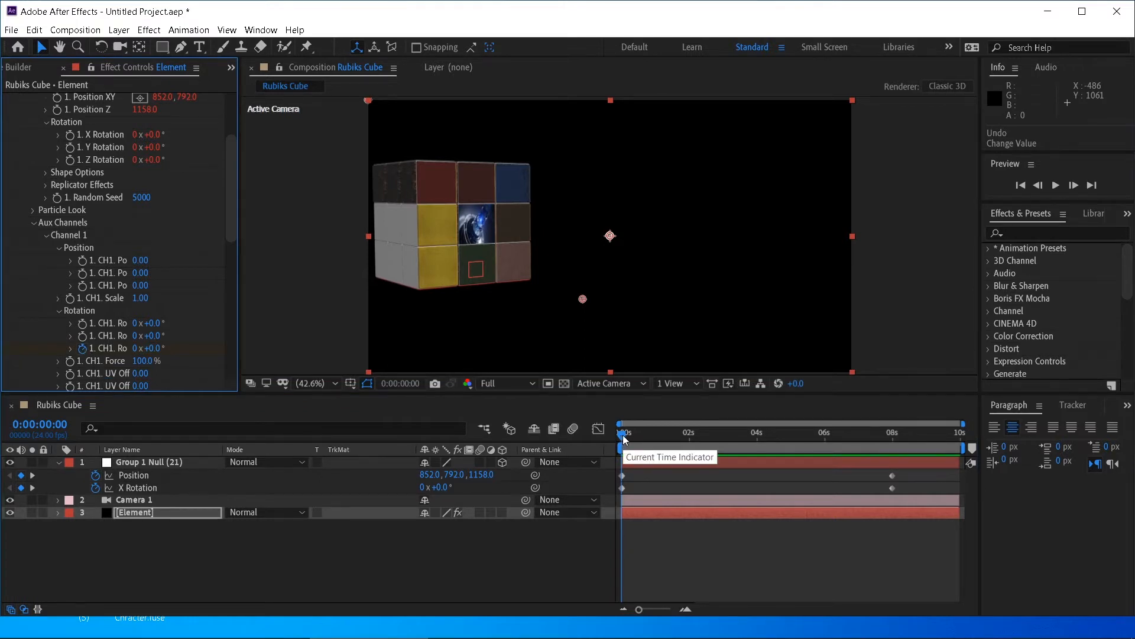
Step: Keyframe Group 1's aux Channel 1 Z rotation at -90° at 0:00:01:06
left_click_drag(624, 439, 666, 438)
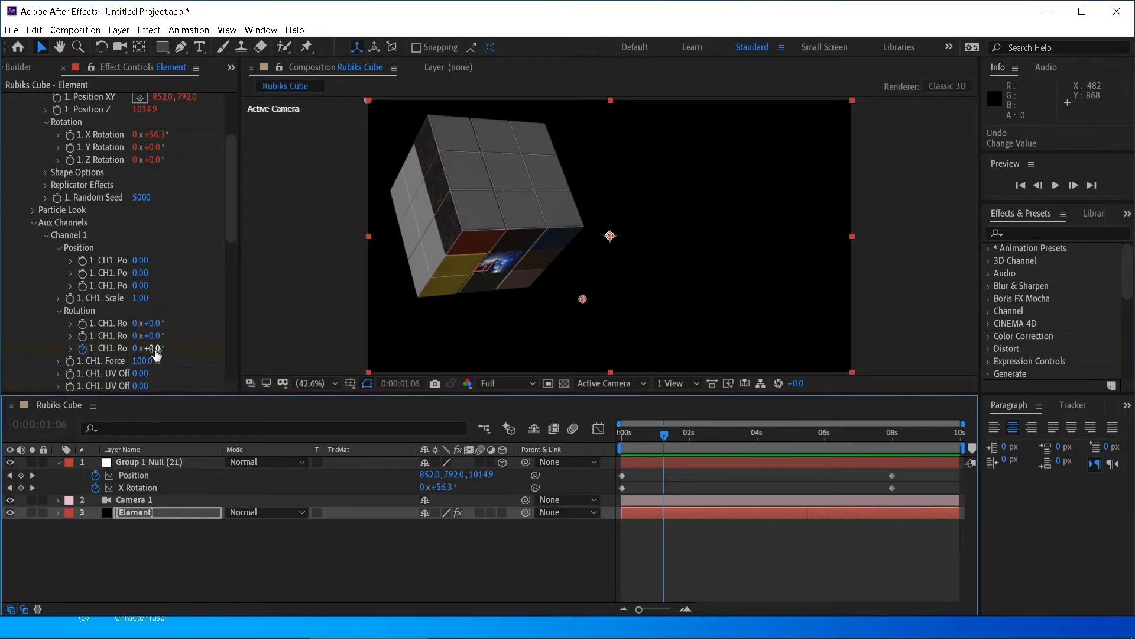
left_click_drag(155, 353, 121, 349)
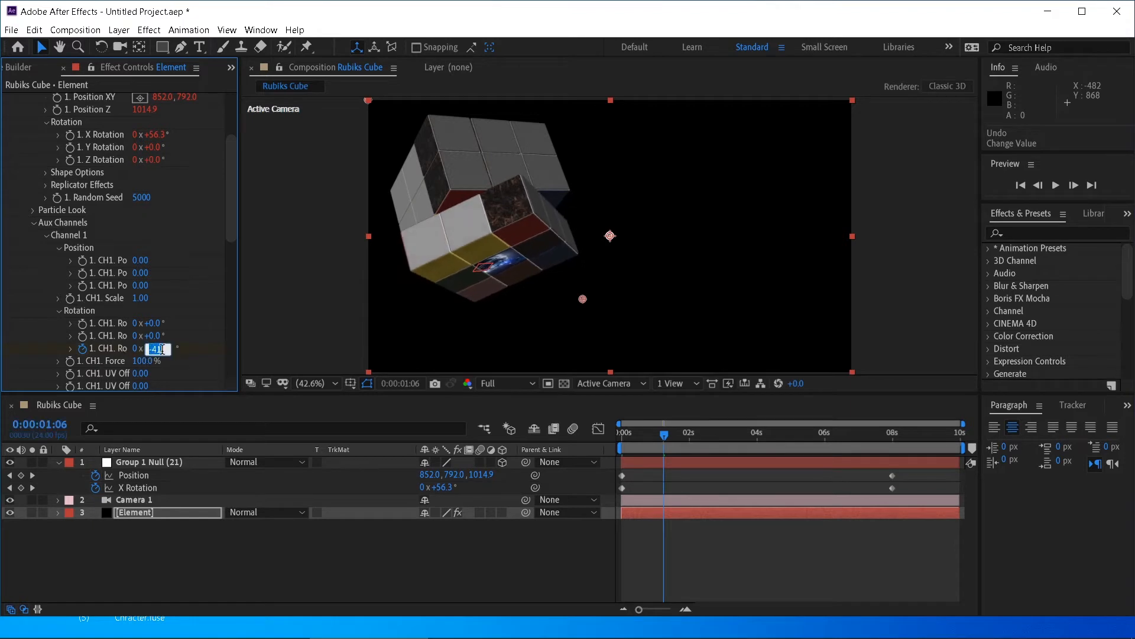
type("0")
key("Return")
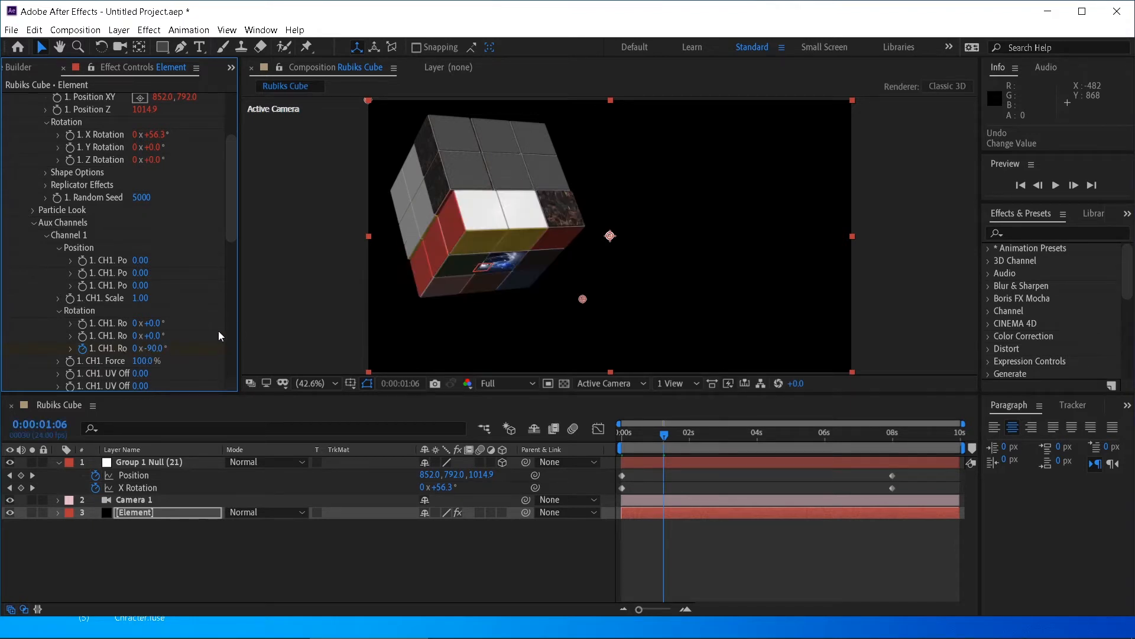
Step: Play back the animation from the start to check the lane's rotation within the moving cube
left_click_drag(670, 438, 490, 485)
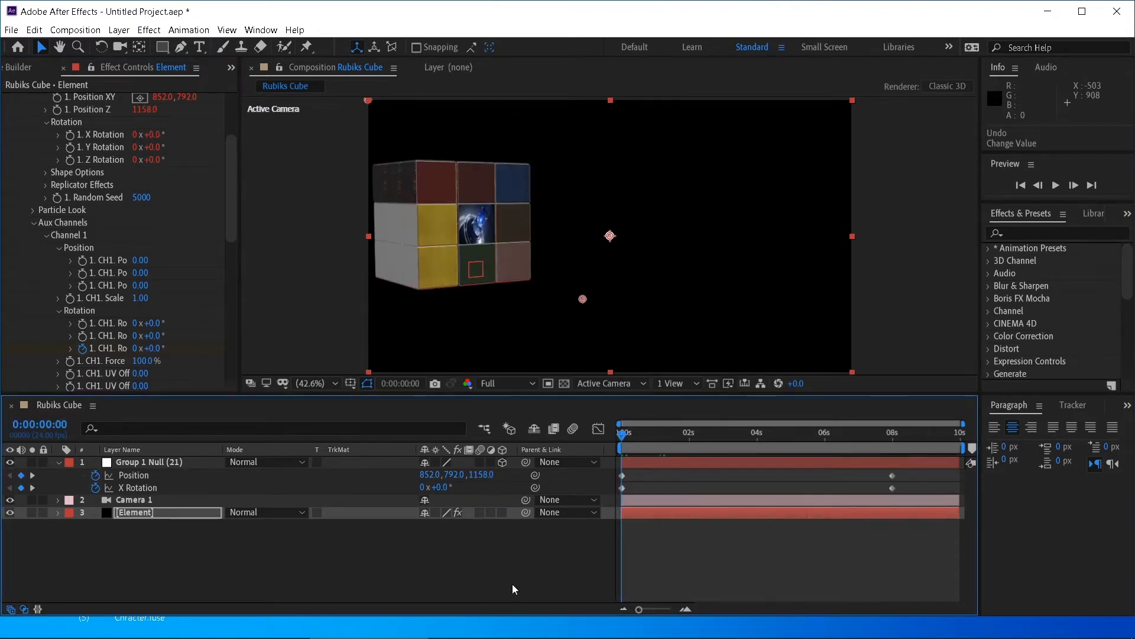
key("space")
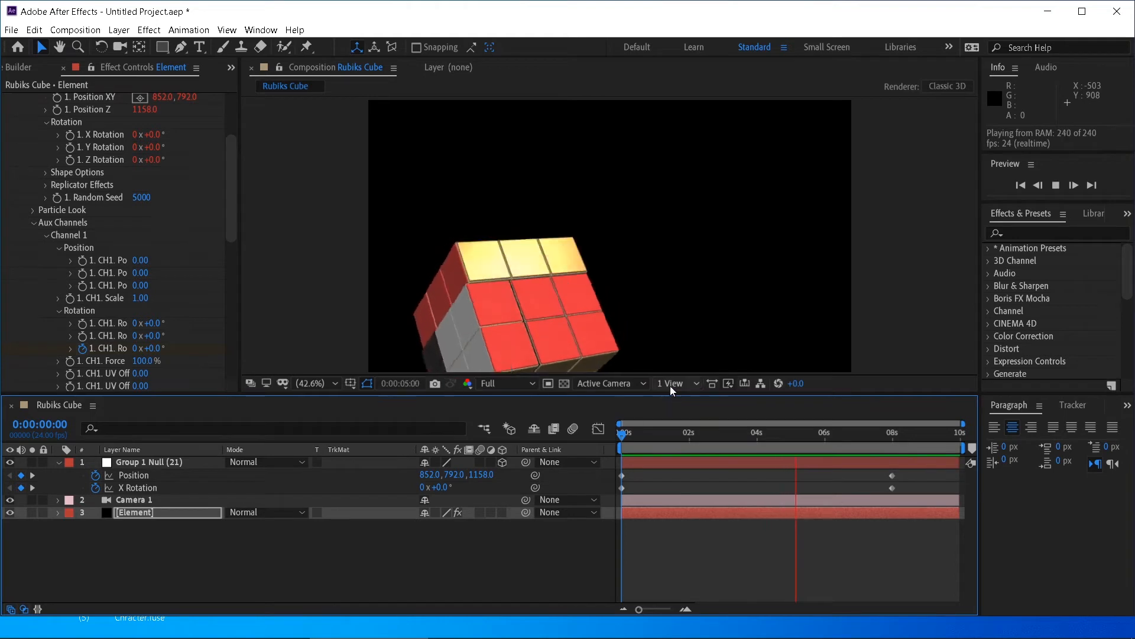
key("space")
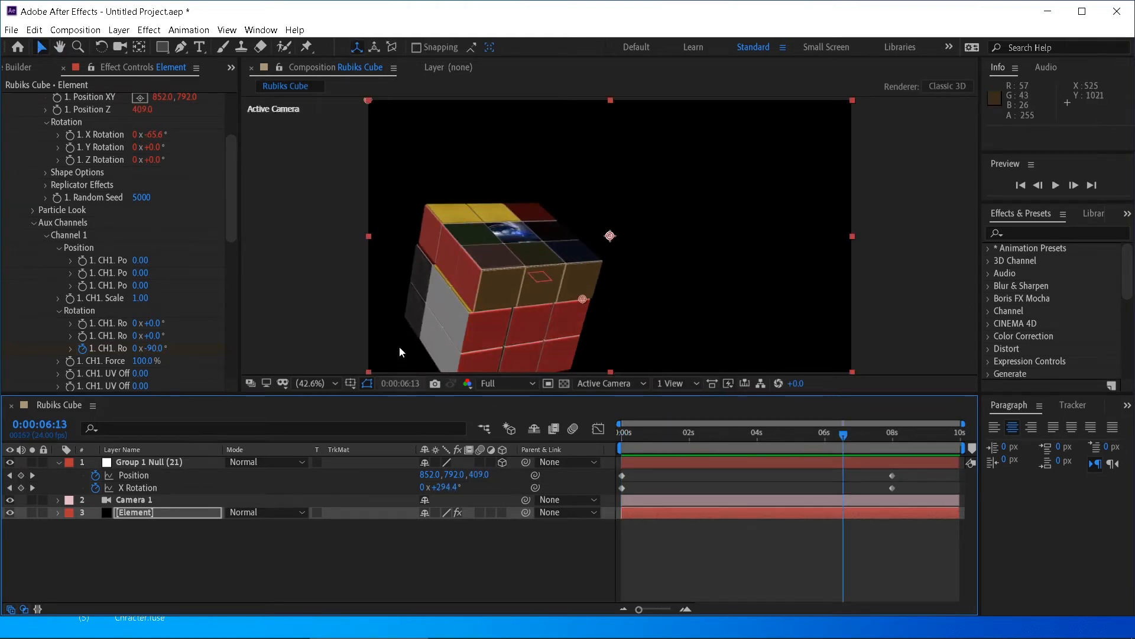
Step: Examine the rotated lane's alignment with the other lanes up close, and return to the first frame with the whole composition fitted
key("slash")
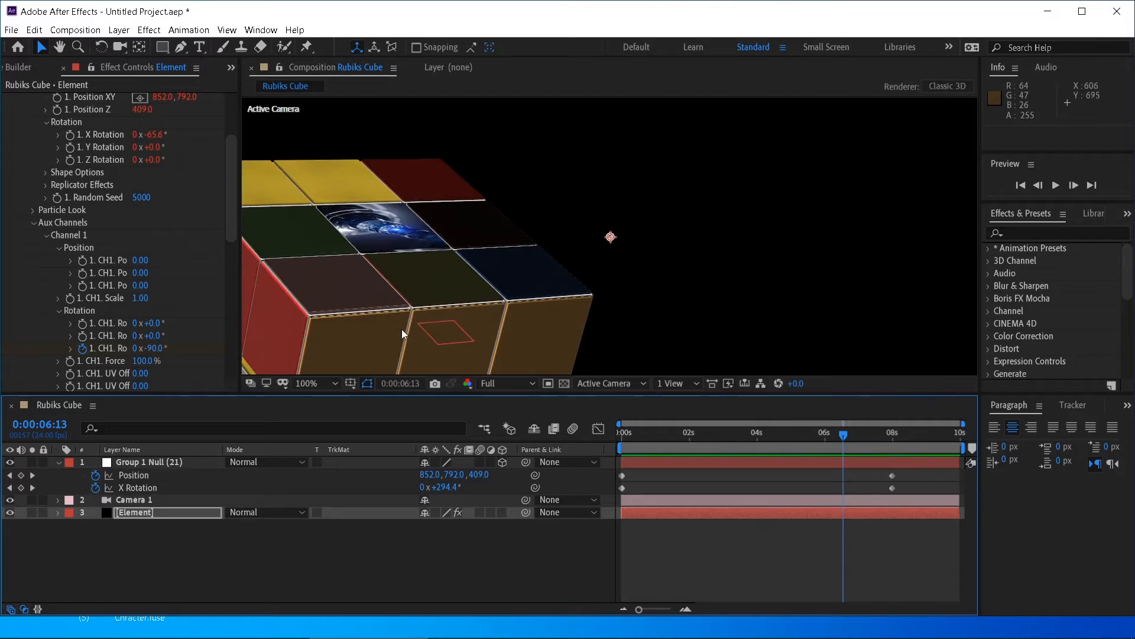
key("h")
left_click_drag(375, 329, 549, 280)
left_click_drag(407, 346, 516, 276)
scroll(546, 307, "up", 4)
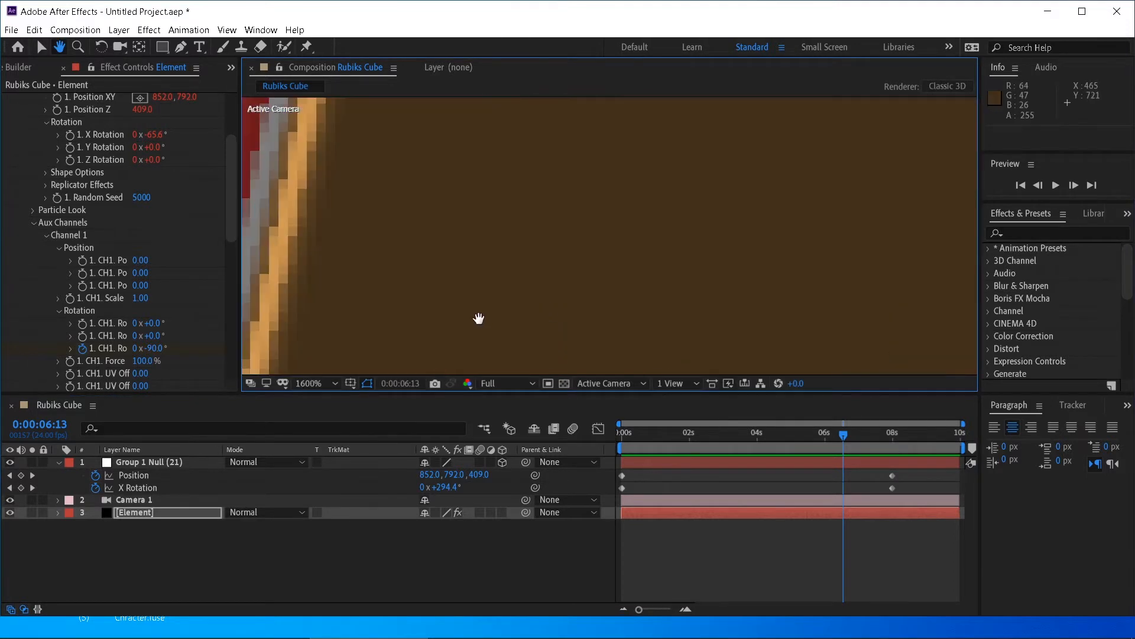
scroll(479, 319, "down", 4)
scroll(561, 323, "up", 1)
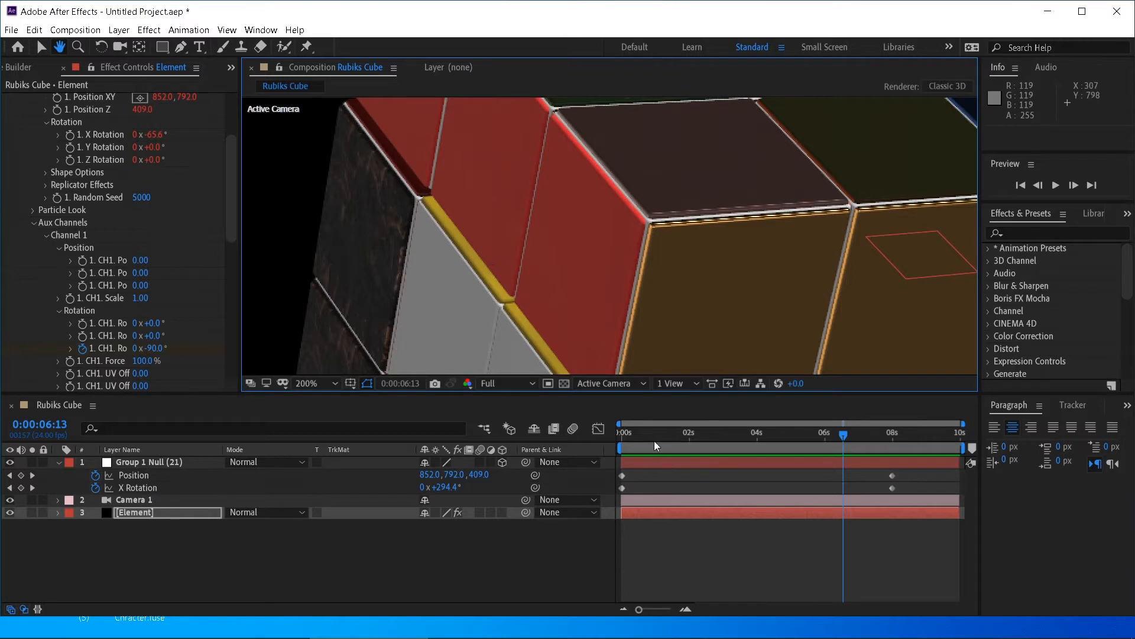
left_click(639, 434)
left_click(618, 436)
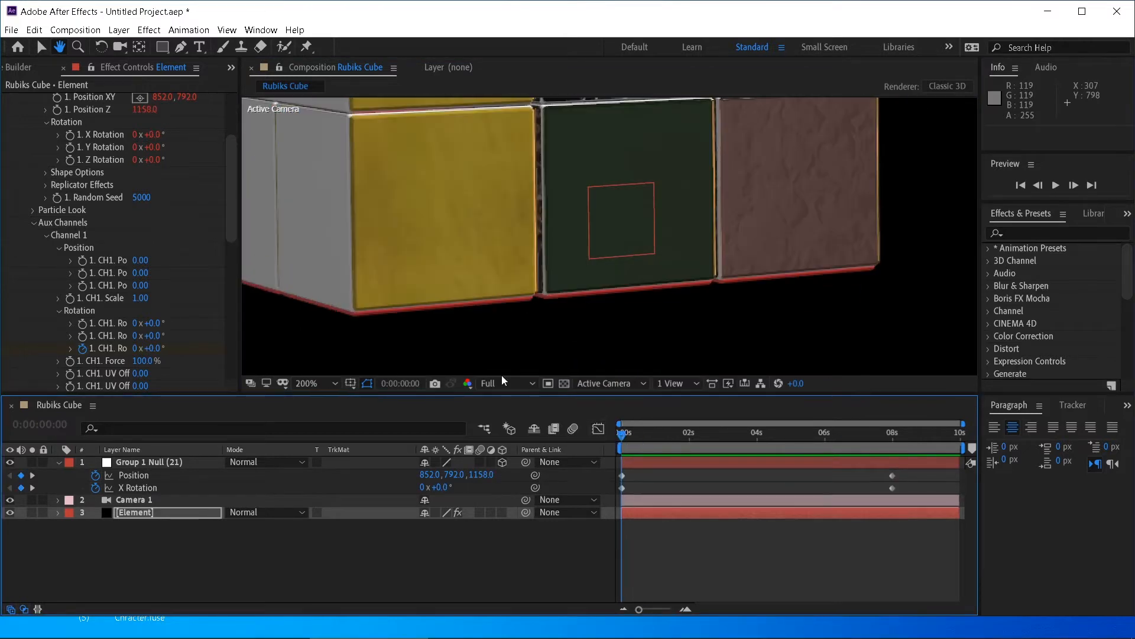
left_click(325, 384)
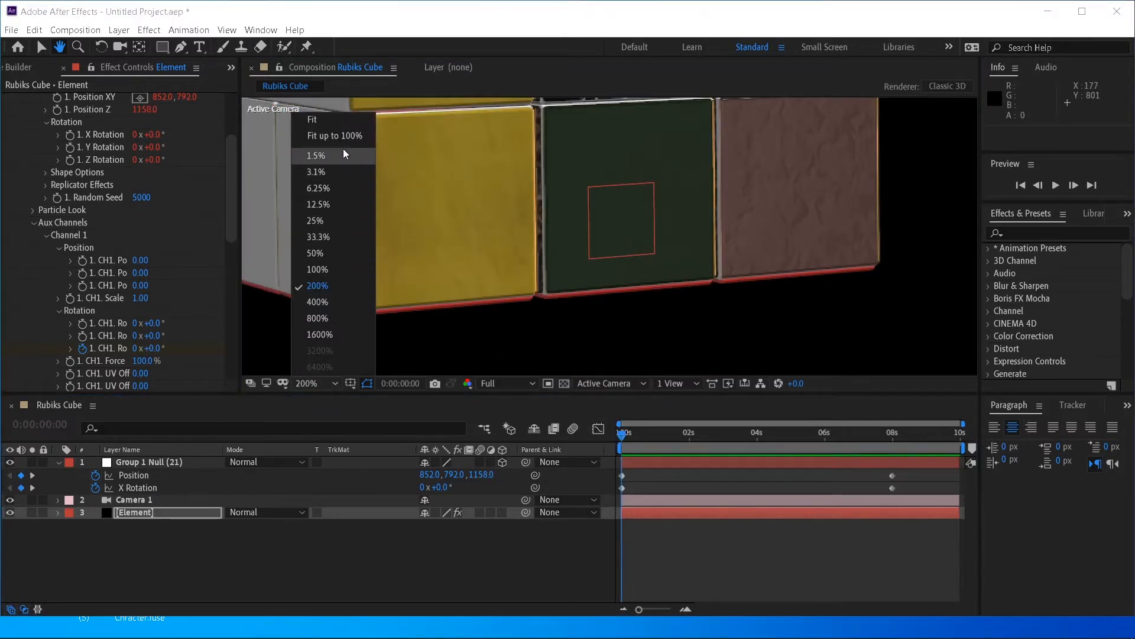
left_click(334, 119)
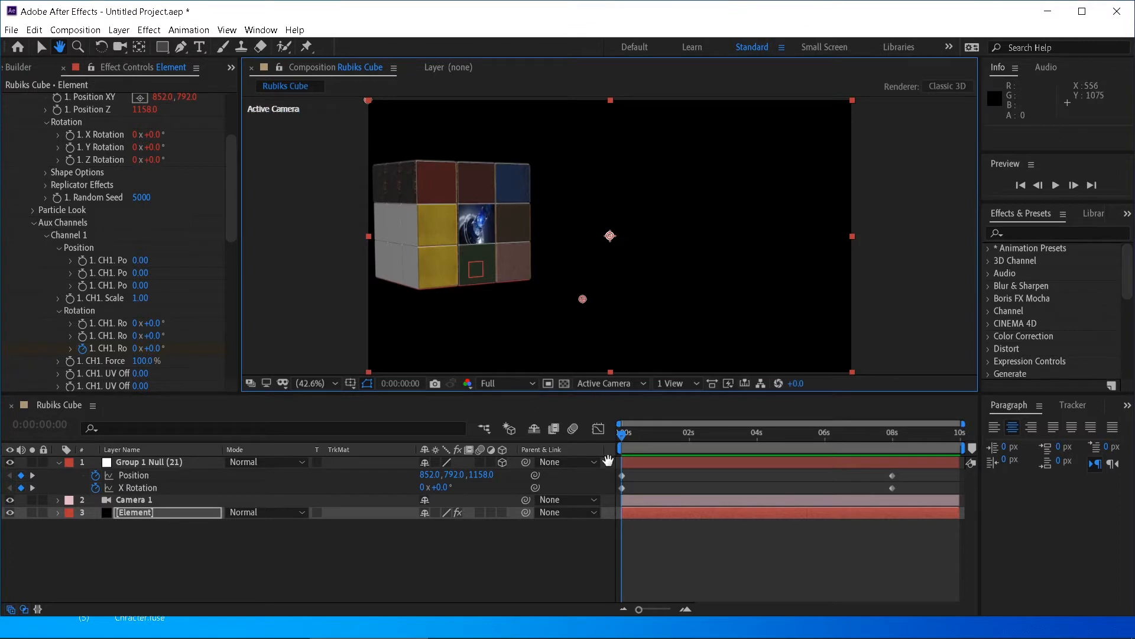
left_click_drag(629, 443, 603, 449)
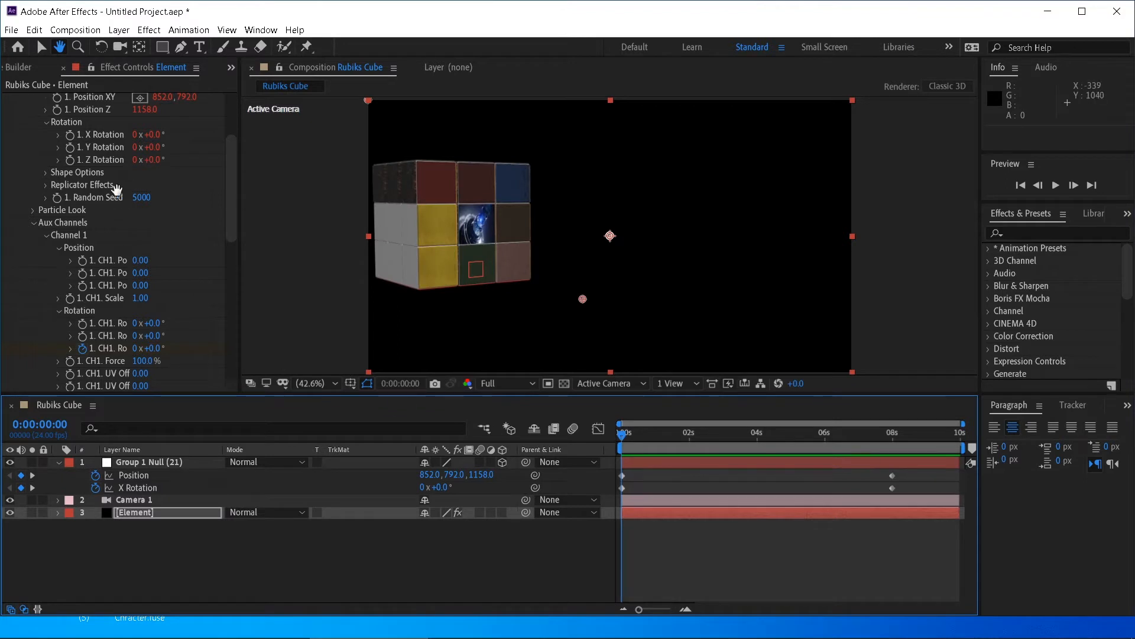
Step: Open the Element Scene Setup and show the cube in Perspective view with its side faces visible
left_click(40, 47)
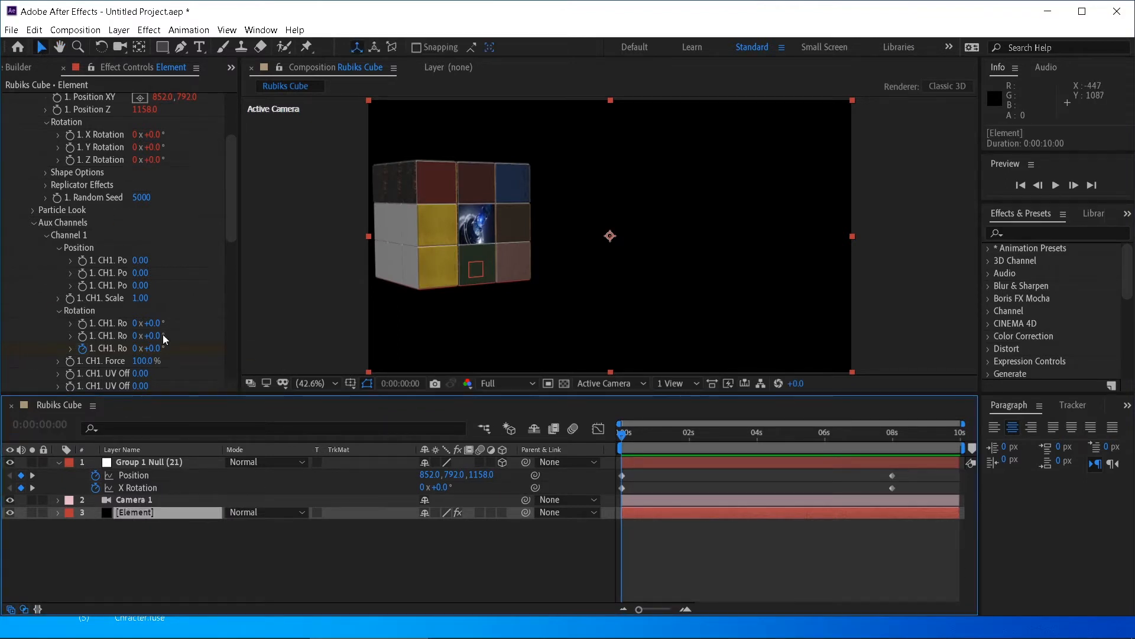
scroll(162, 334, "up", 4)
left_click(55, 98)
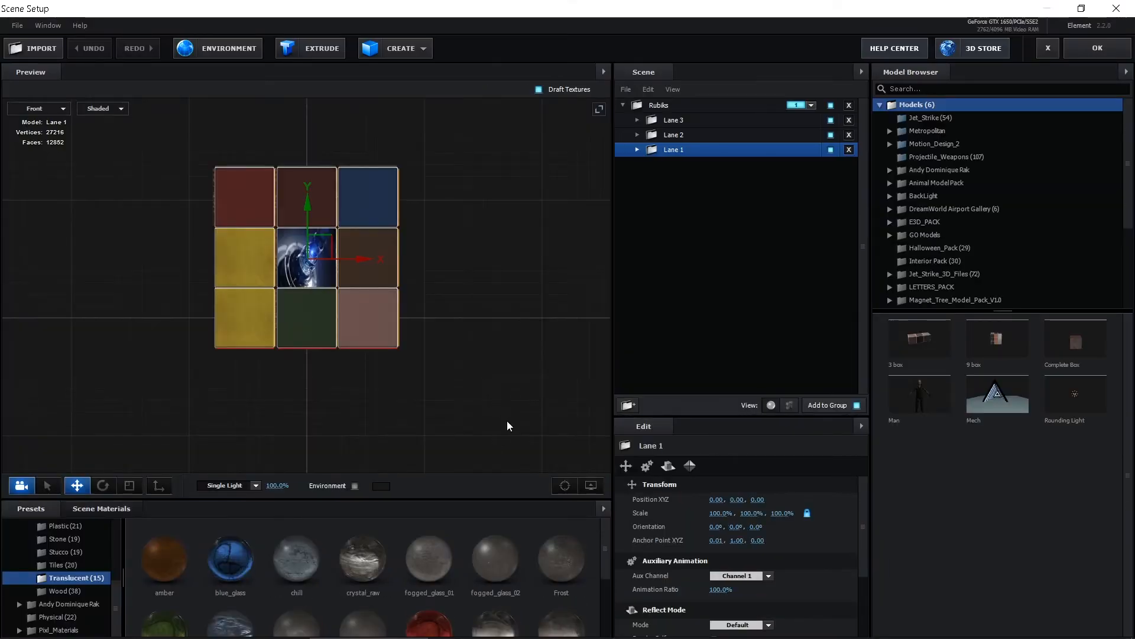
scroll(315, 371, "up", 1)
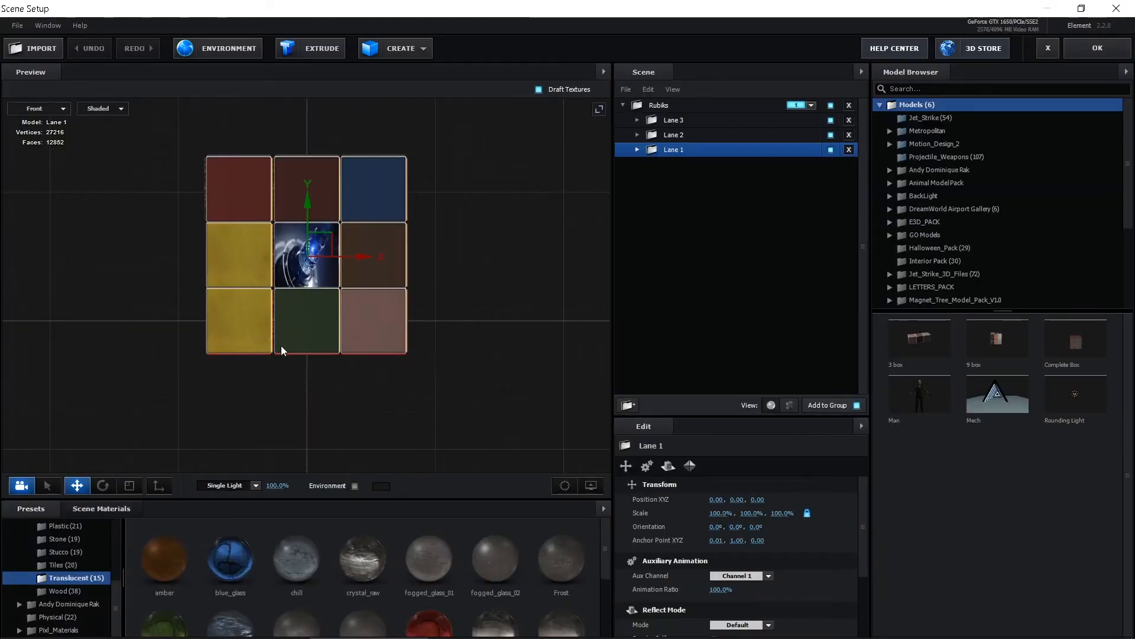
scroll(282, 346, "up", 1)
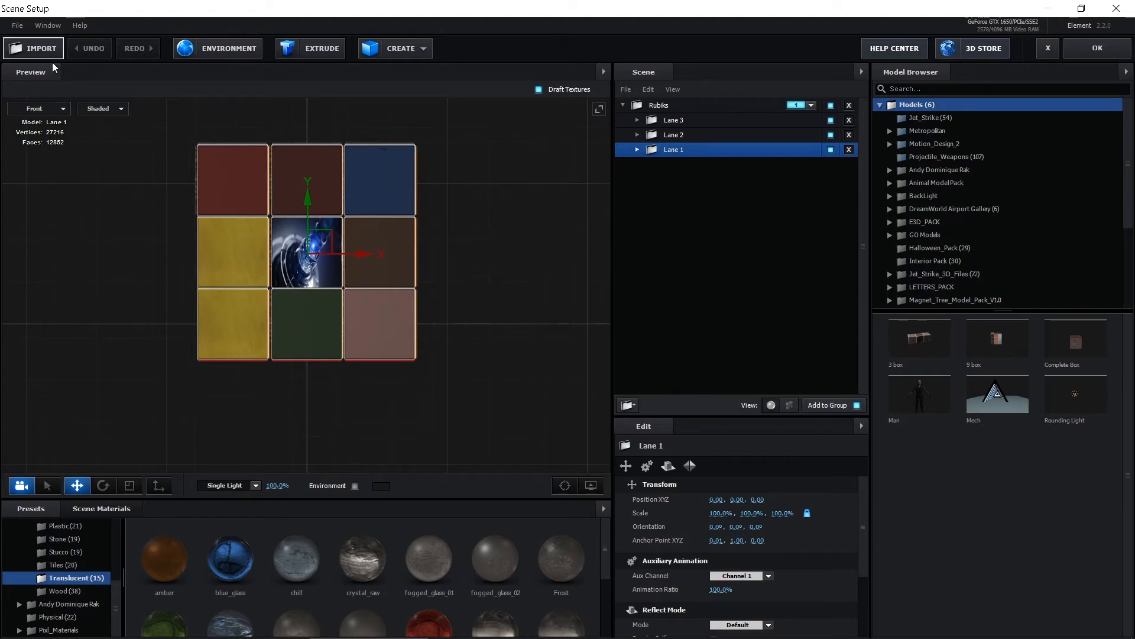
left_click(56, 109)
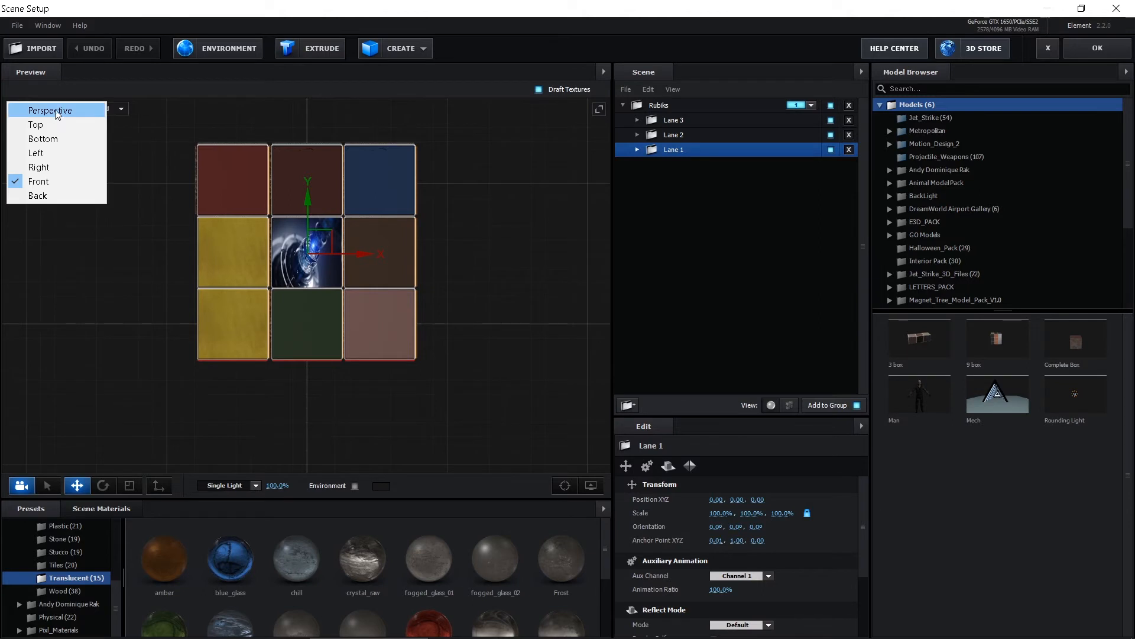
left_click(36, 108)
left_click_drag(287, 389, 319, 371)
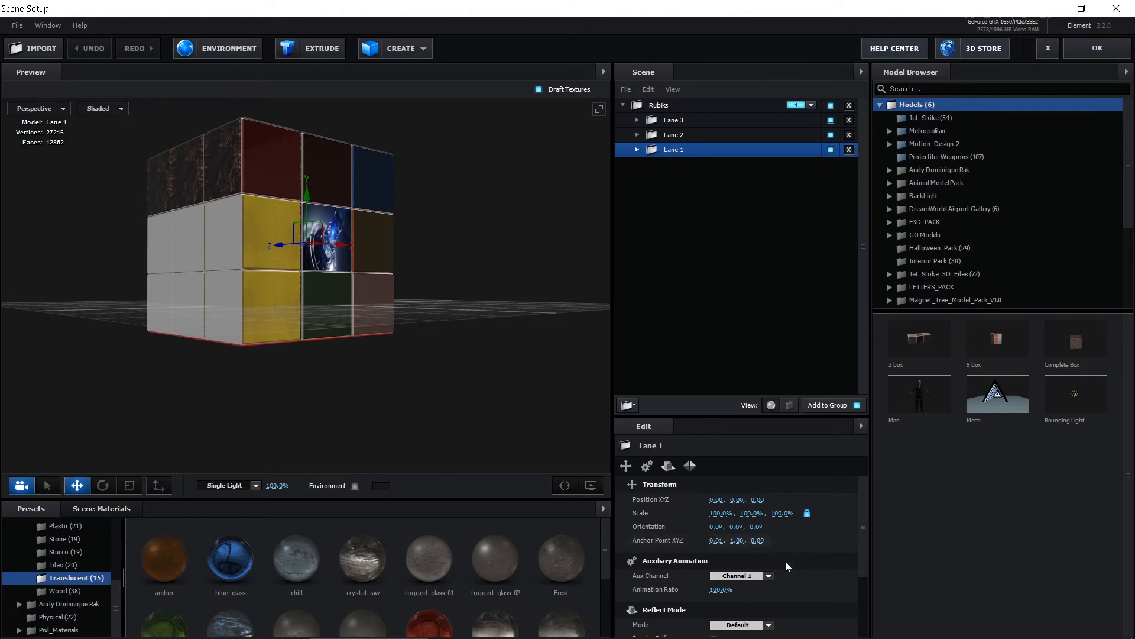
Step: Try rotating Lane 1 to a Z orientation of about -91° to test its pivot, and undo the rotation
left_click_drag(756, 526, 654, 534)
left_click_drag(208, 376, 204, 242)
scroll(212, 364, "up", 3)
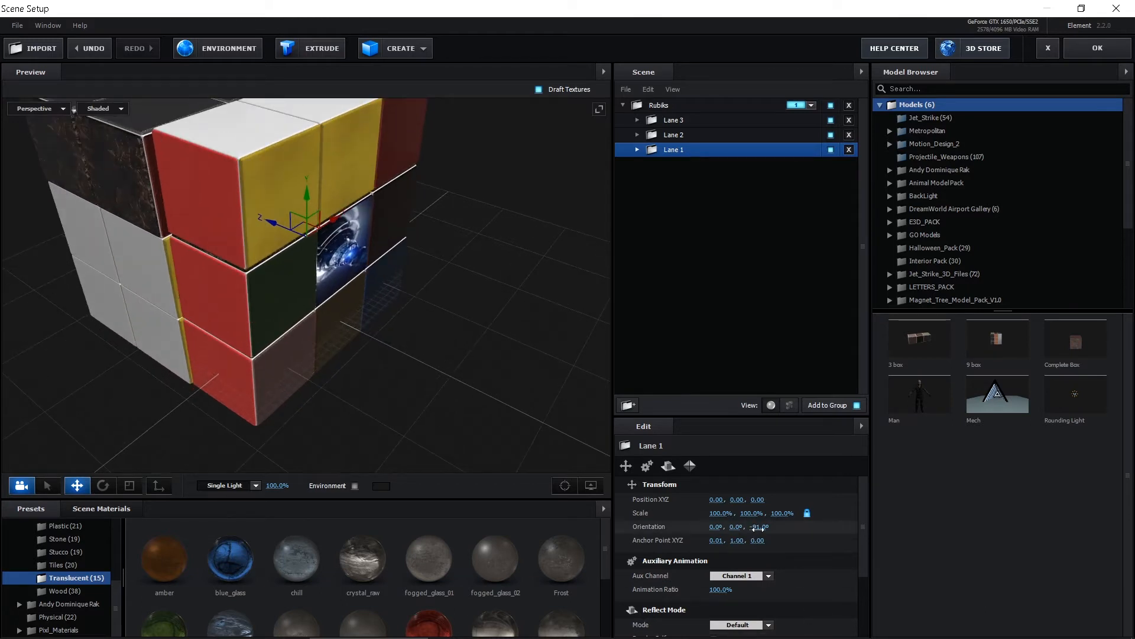
left_click_drag(759, 528, 762, 529)
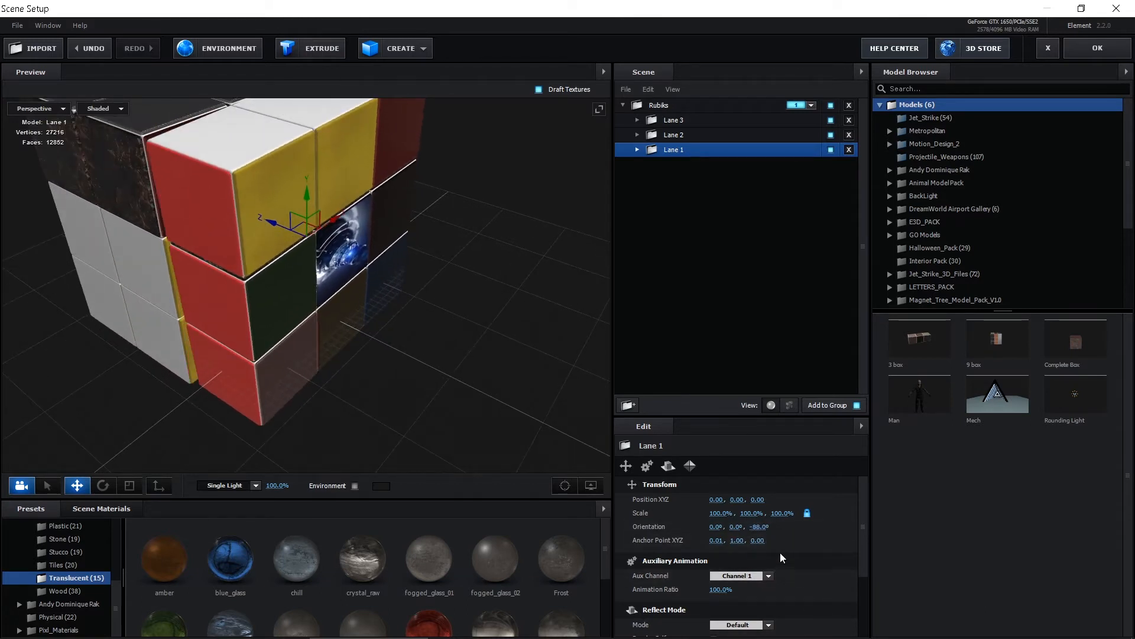
key("ctrl+z")
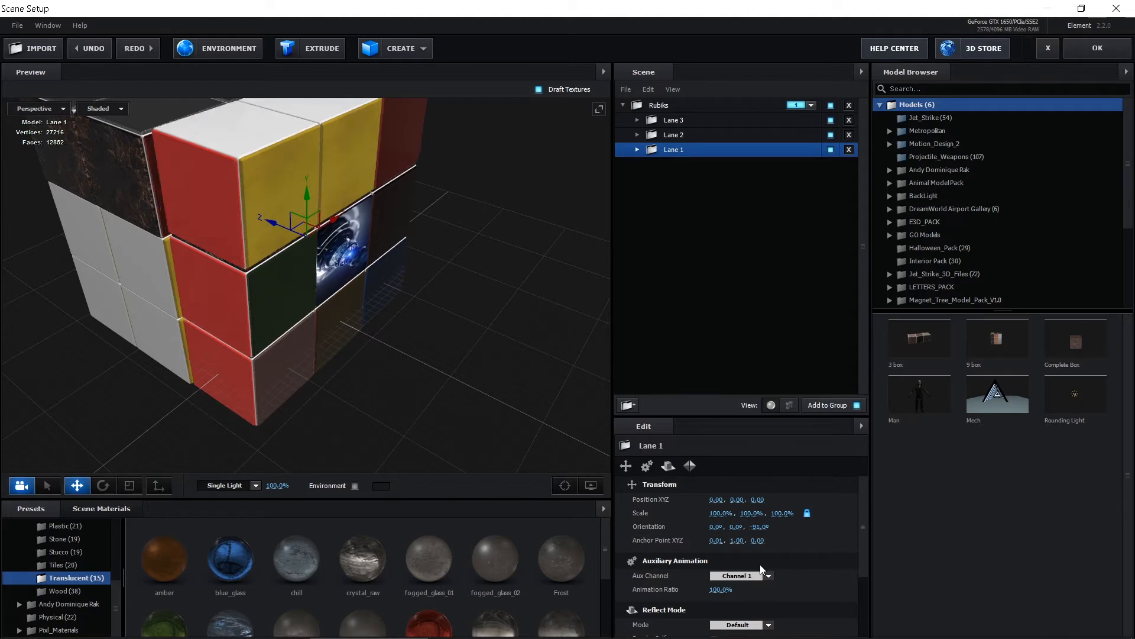
key("ctrl+z")
Step: In the Front view, set Lane 1's anchor point to -0.01, 1.06, 0.00 near the middle tile's centre
left_click_drag(367, 320, 324, 314)
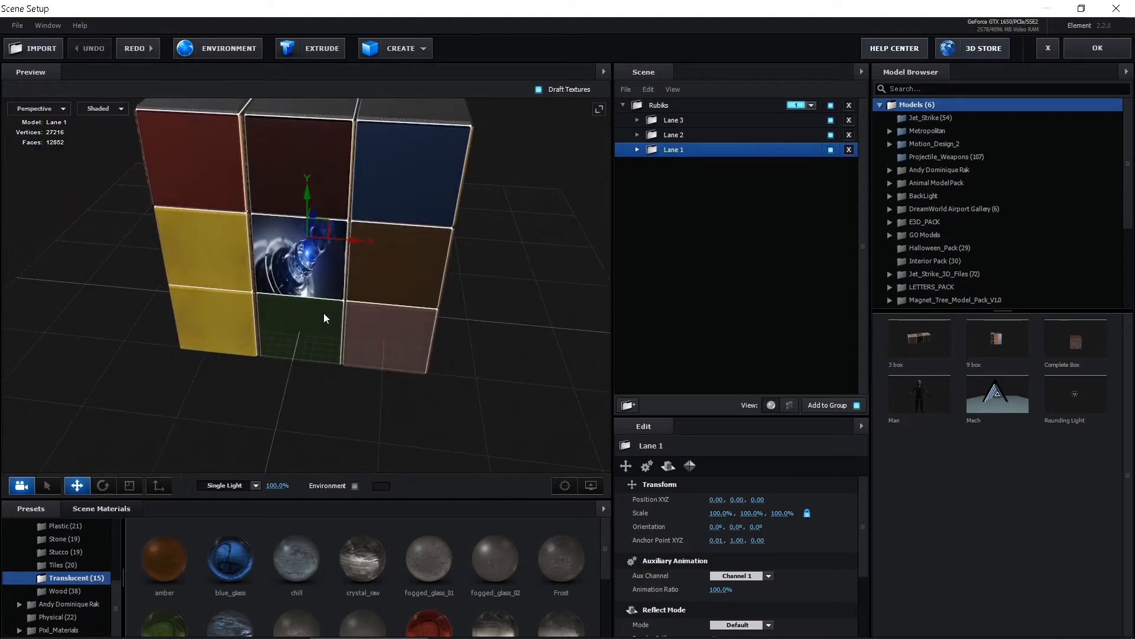
left_click(54, 113)
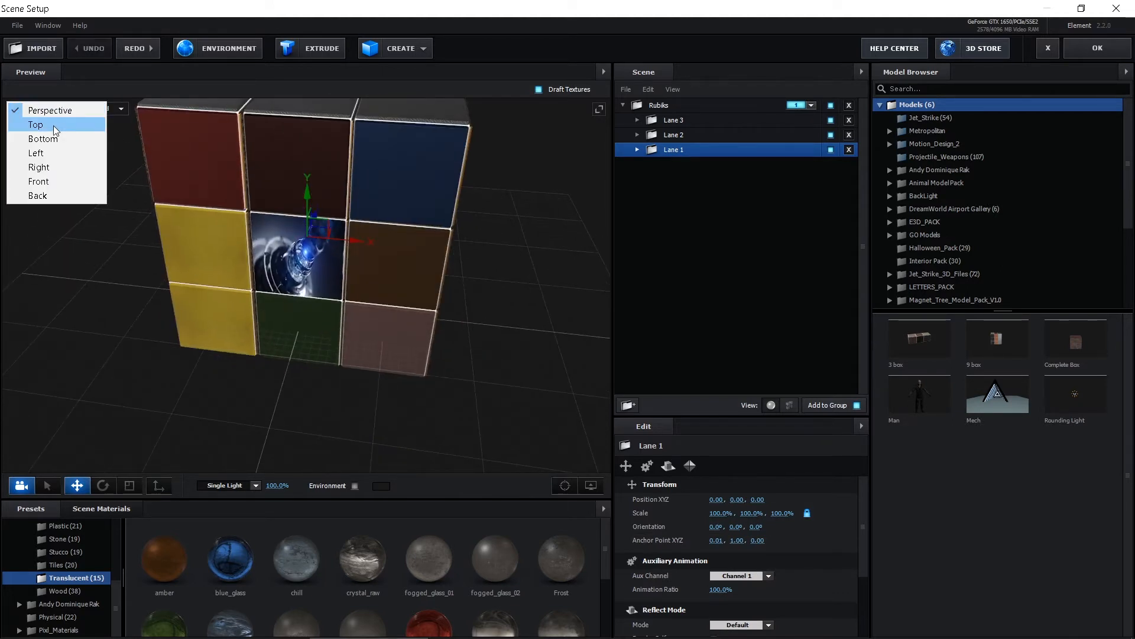
left_click(57, 181)
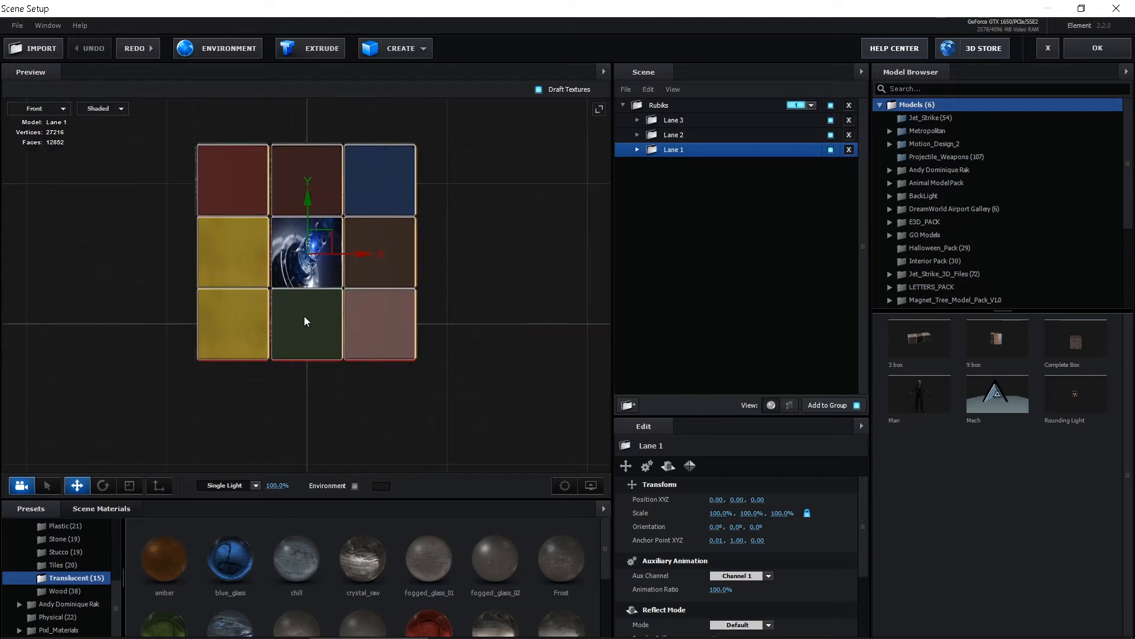
scroll(304, 316, "up", 6)
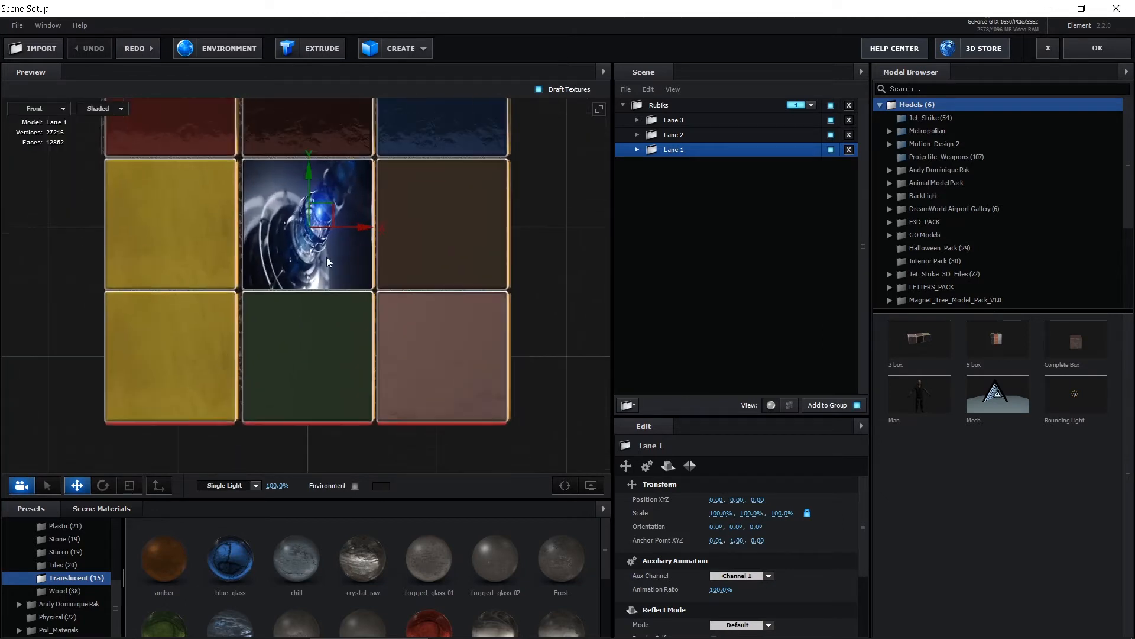
scroll(326, 256, "up", 3)
scroll(329, 258, "down", 3)
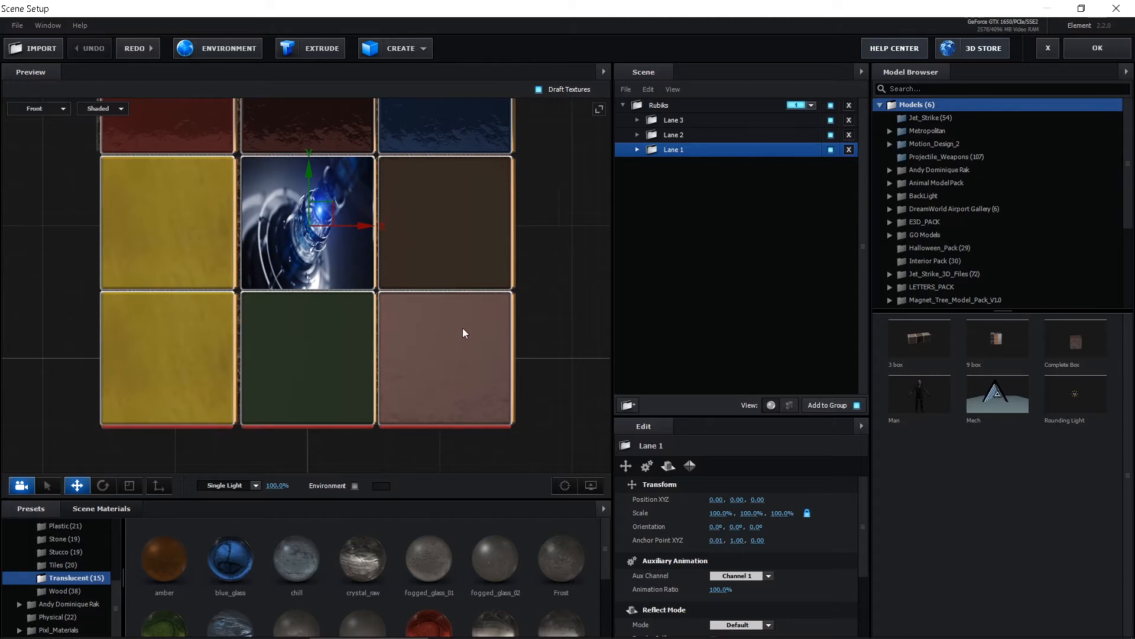
scroll(343, 336, "up", 3)
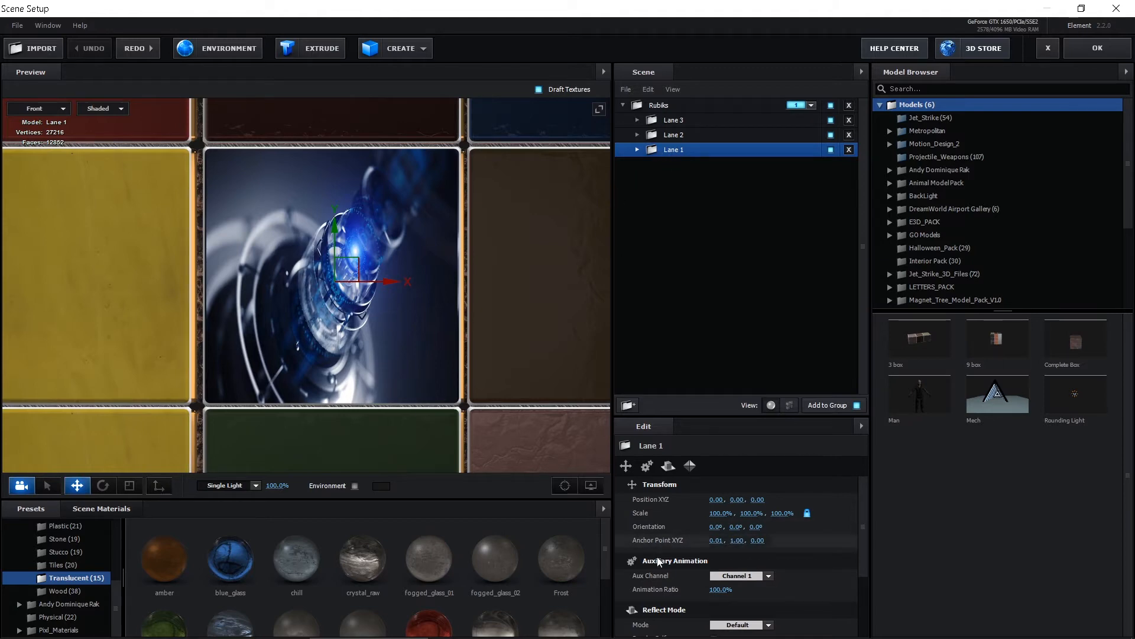
left_click_drag(718, 540, 744, 542)
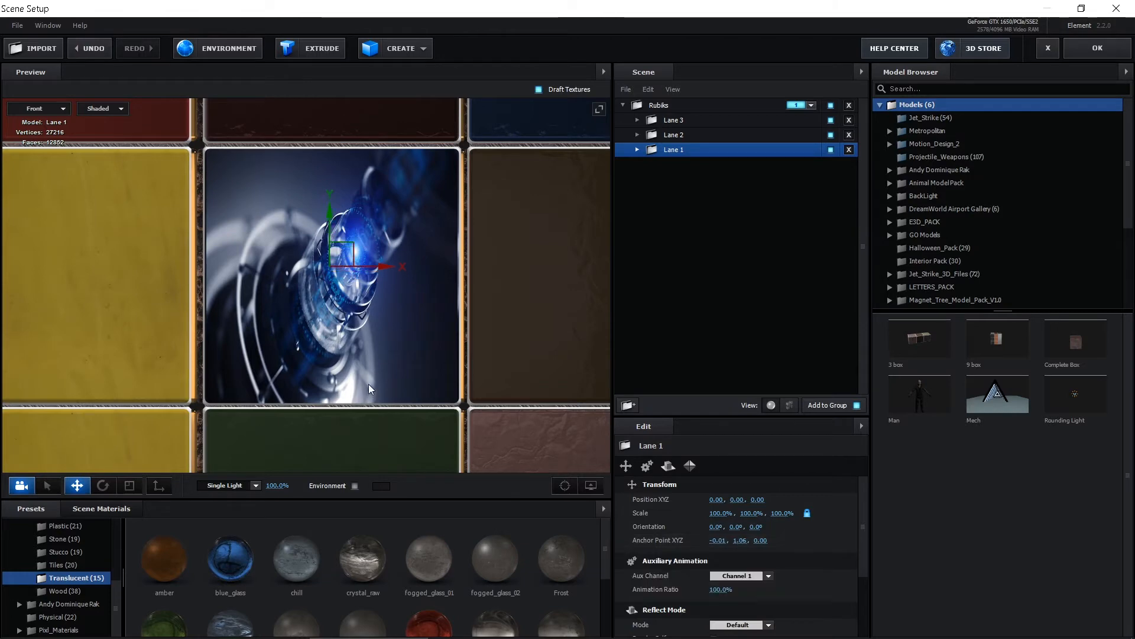
Step: Replace the Photo Holder material on the front face's middle tile with the tiles_ceramic_wall_01 preset
left_click(355, 328)
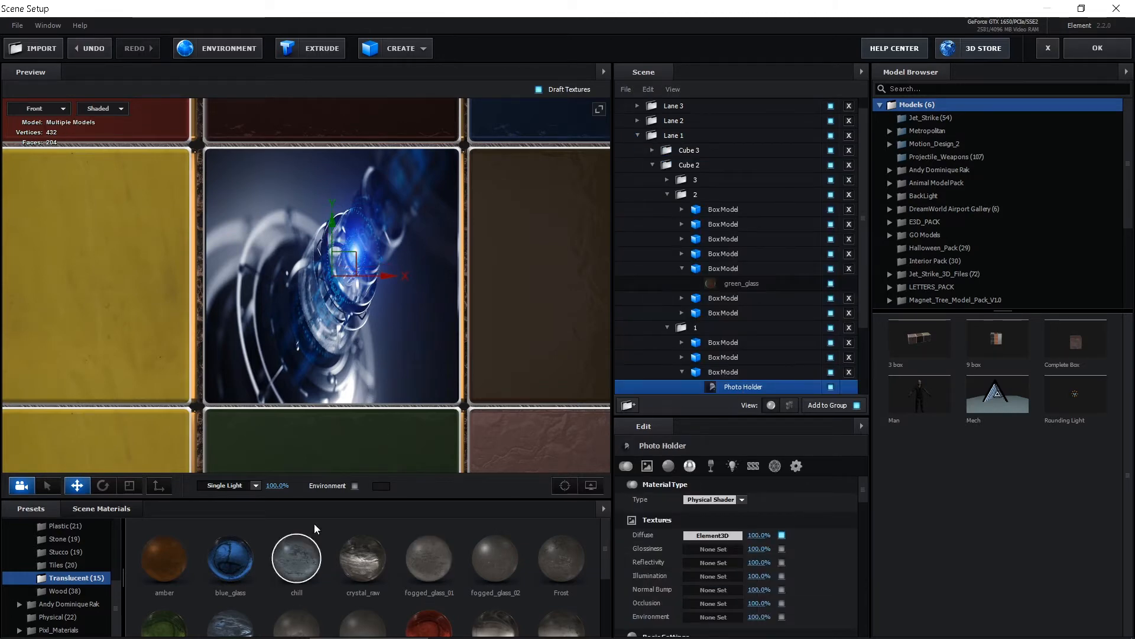
left_click(62, 565)
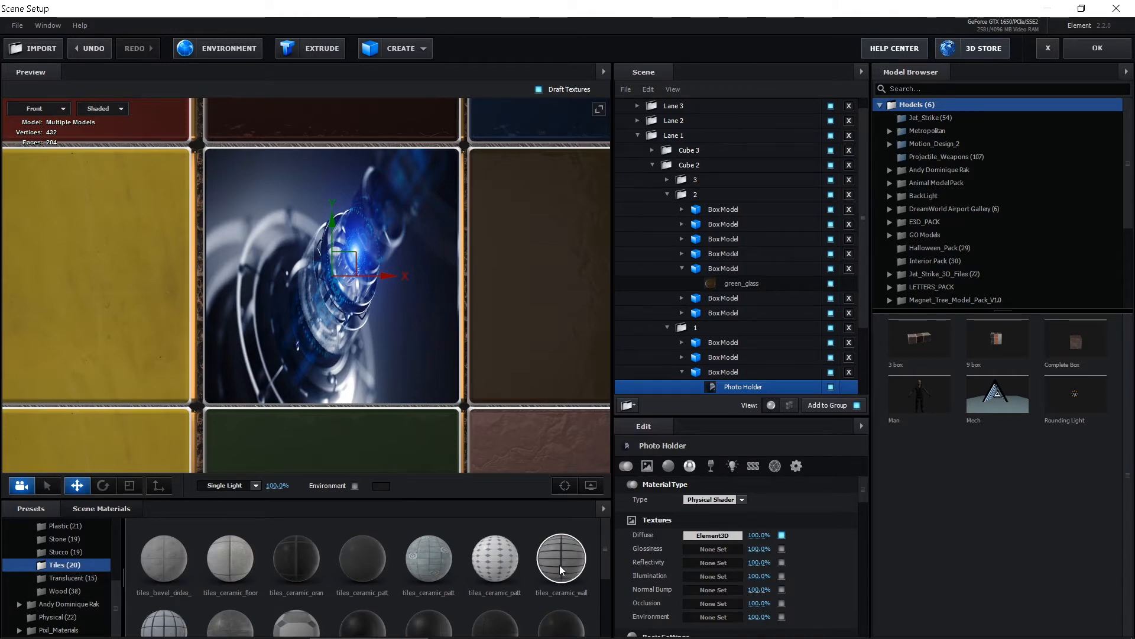
left_click_drag(164, 625, 742, 387)
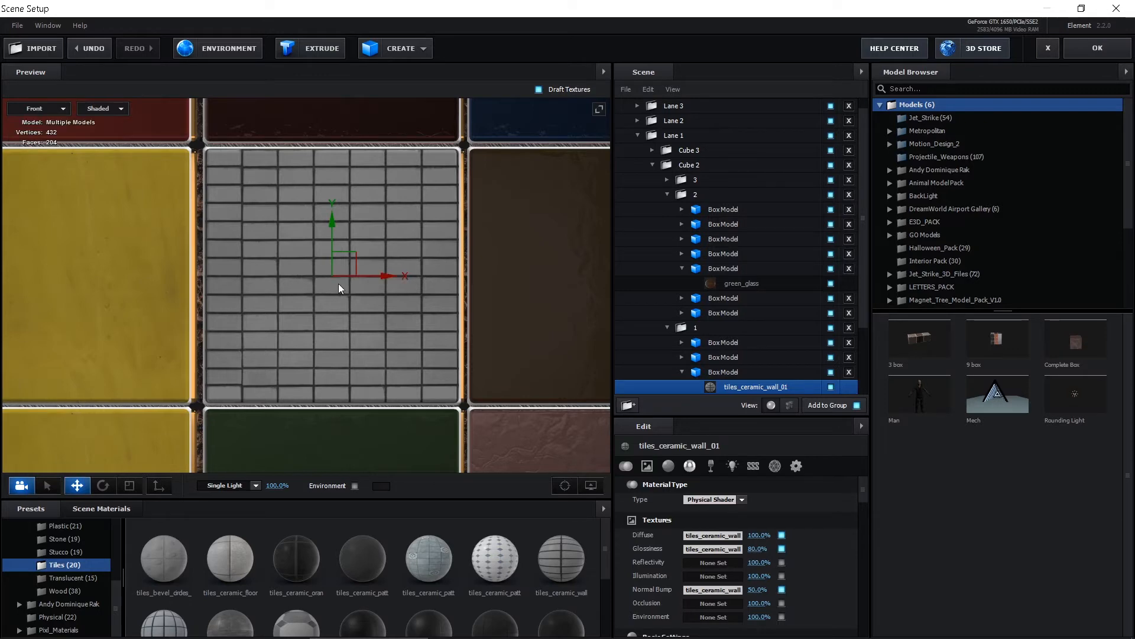
Step: Refine Lane 1's anchor point to -0.00, 1.02, 0.00 in the Front view, using the middle tile's grid lines as the centring reference
scroll(335, 280, "up", 5)
scroll(382, 281, "up", 1)
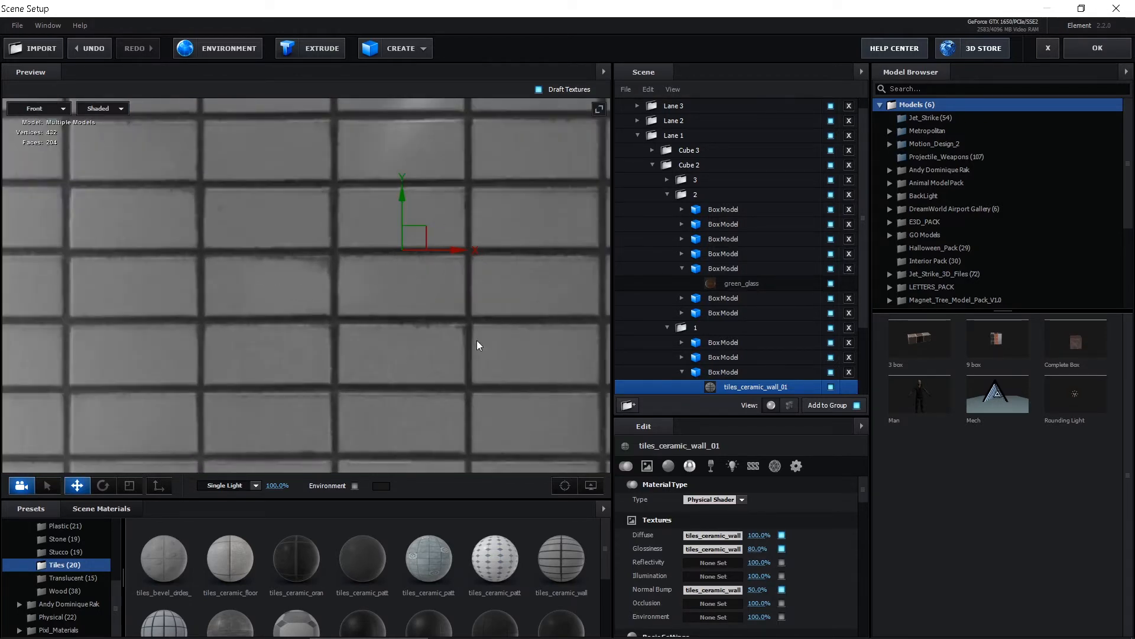
left_click(672, 137)
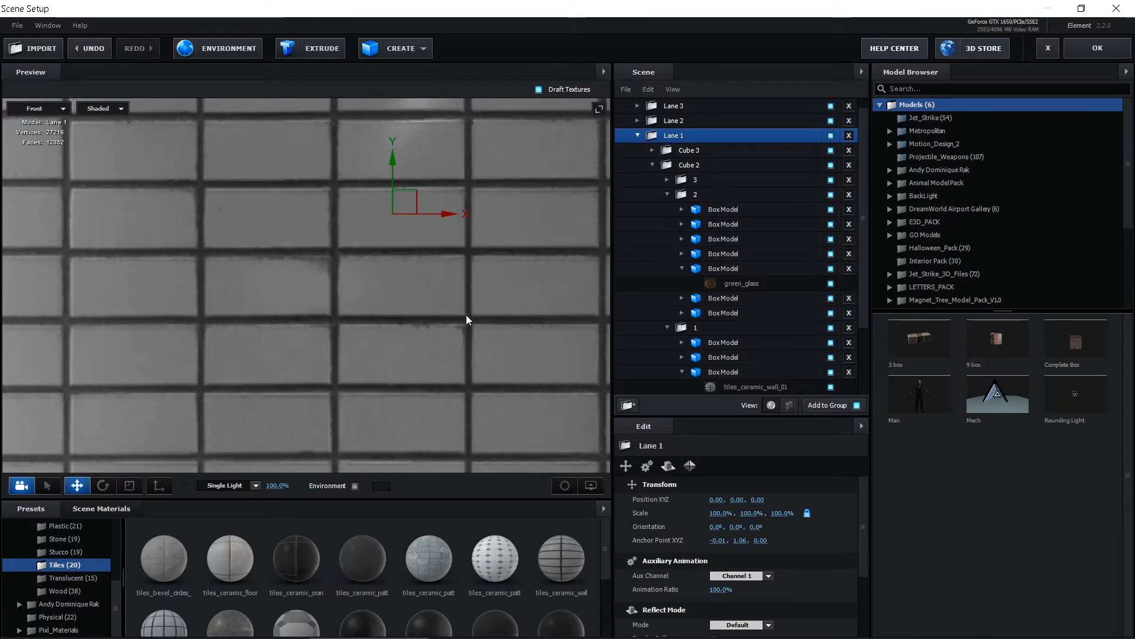
scroll(466, 319, "down", 6)
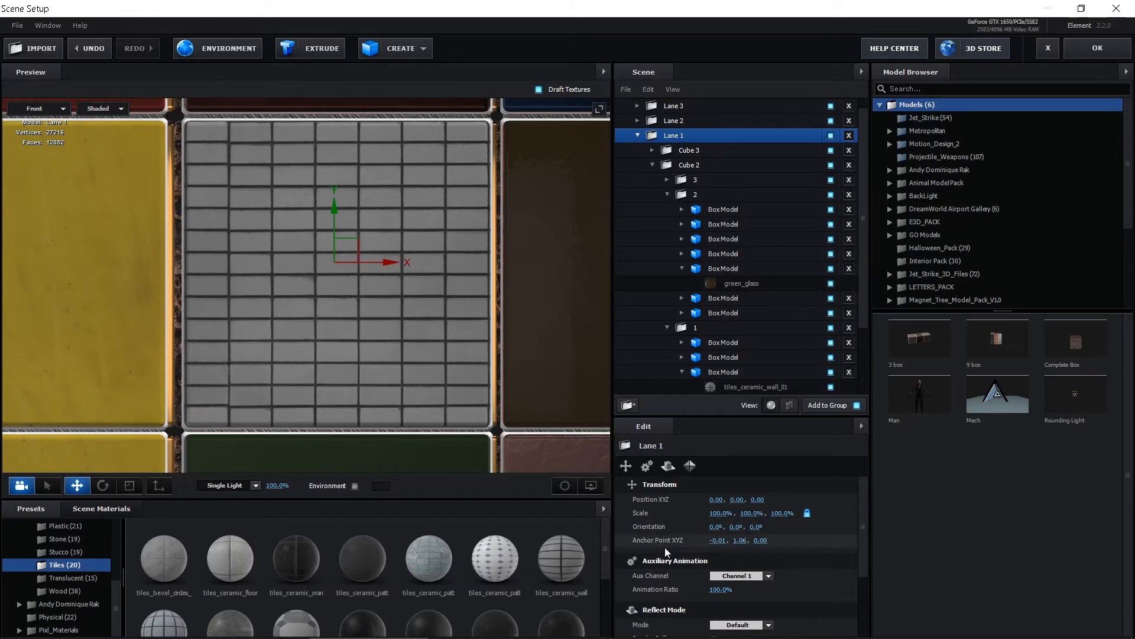
left_click_drag(740, 540, 737, 540)
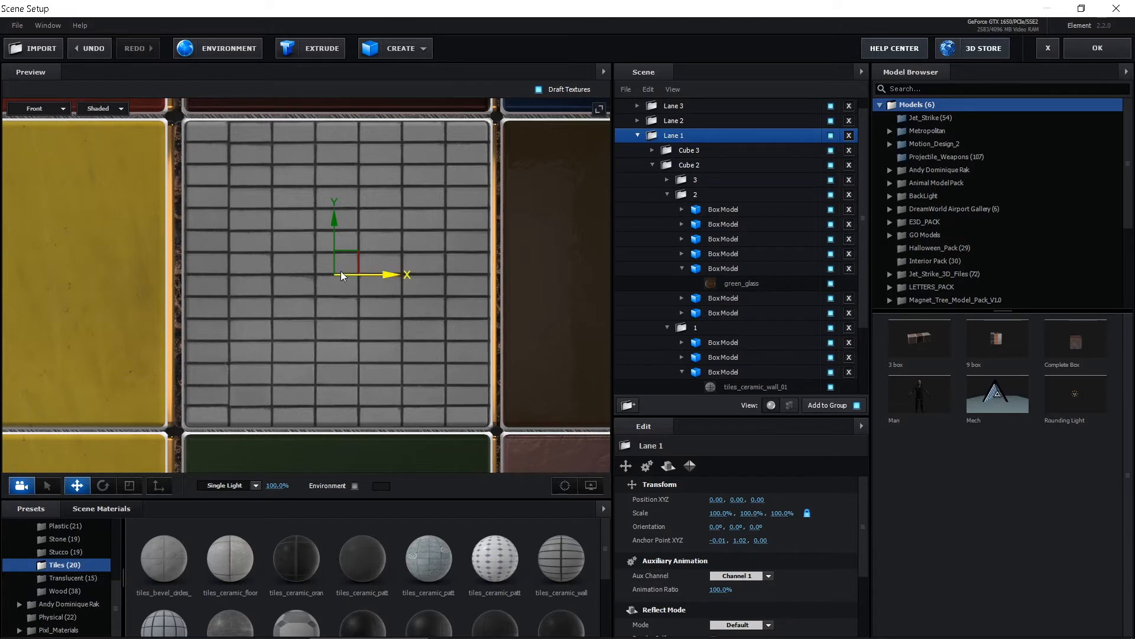
scroll(349, 278, "up", 5)
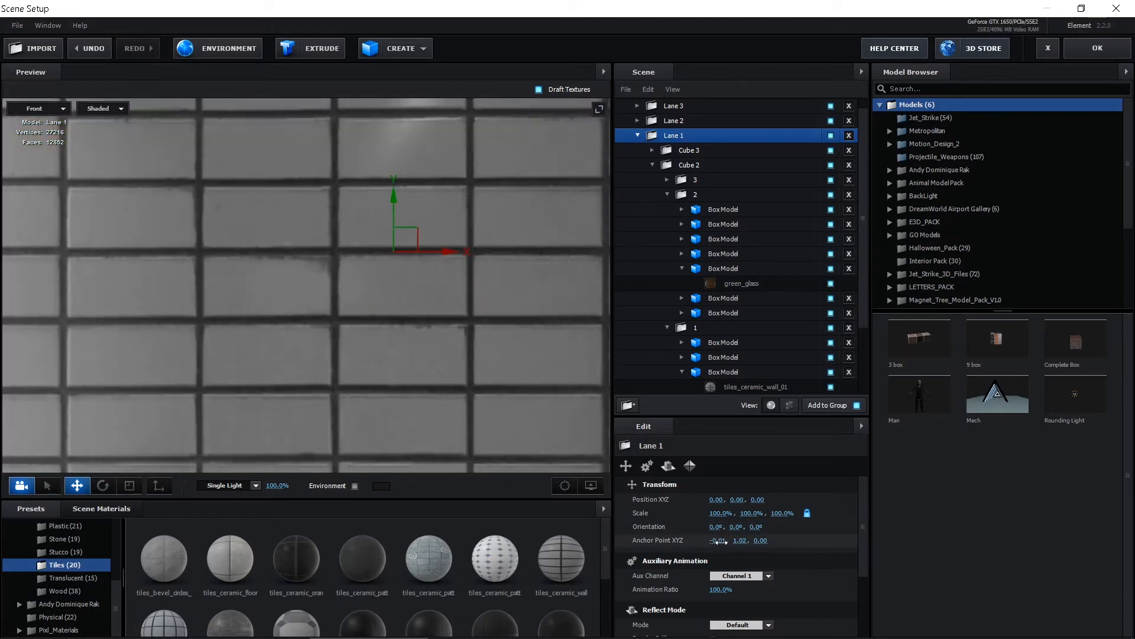
left_click_drag(718, 540, 712, 555)
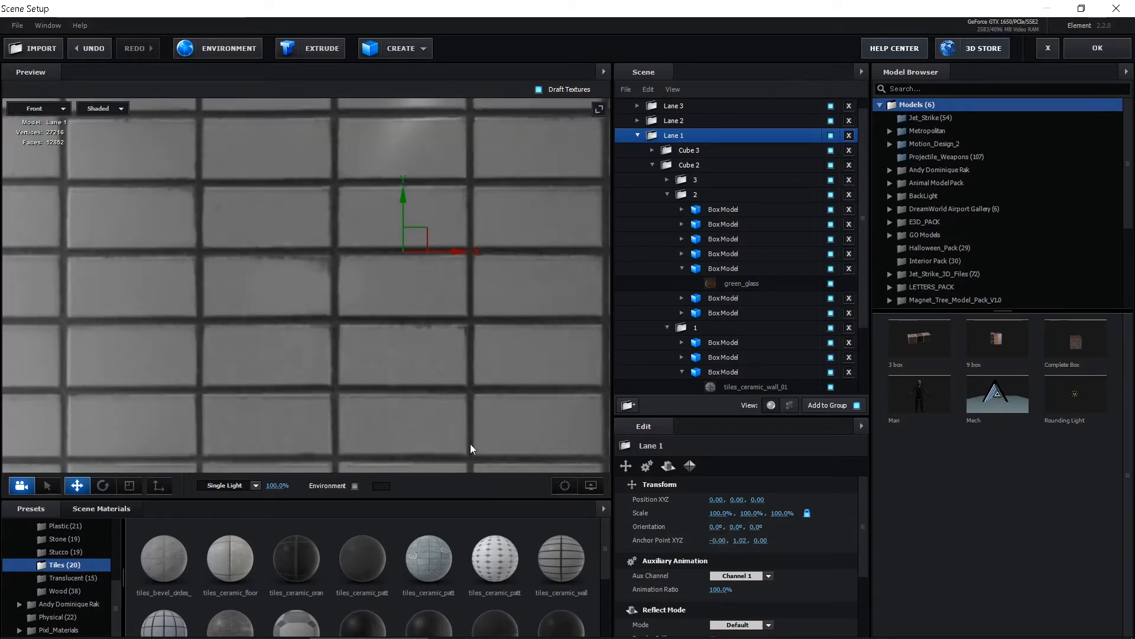
scroll(454, 398, "down", 8)
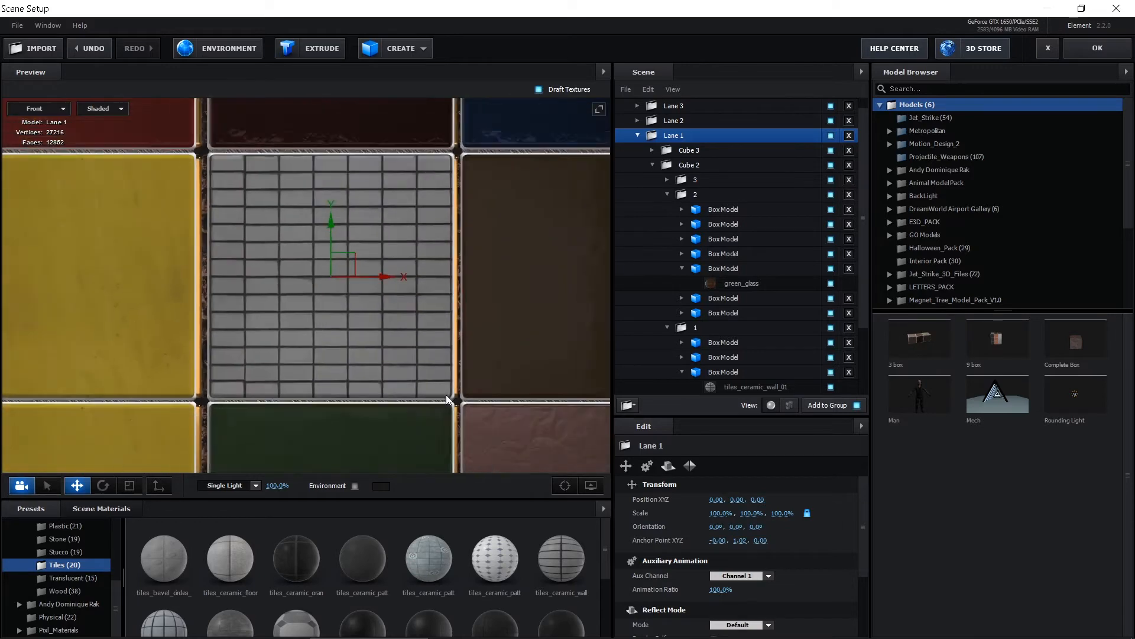
scroll(445, 395, "down", 5)
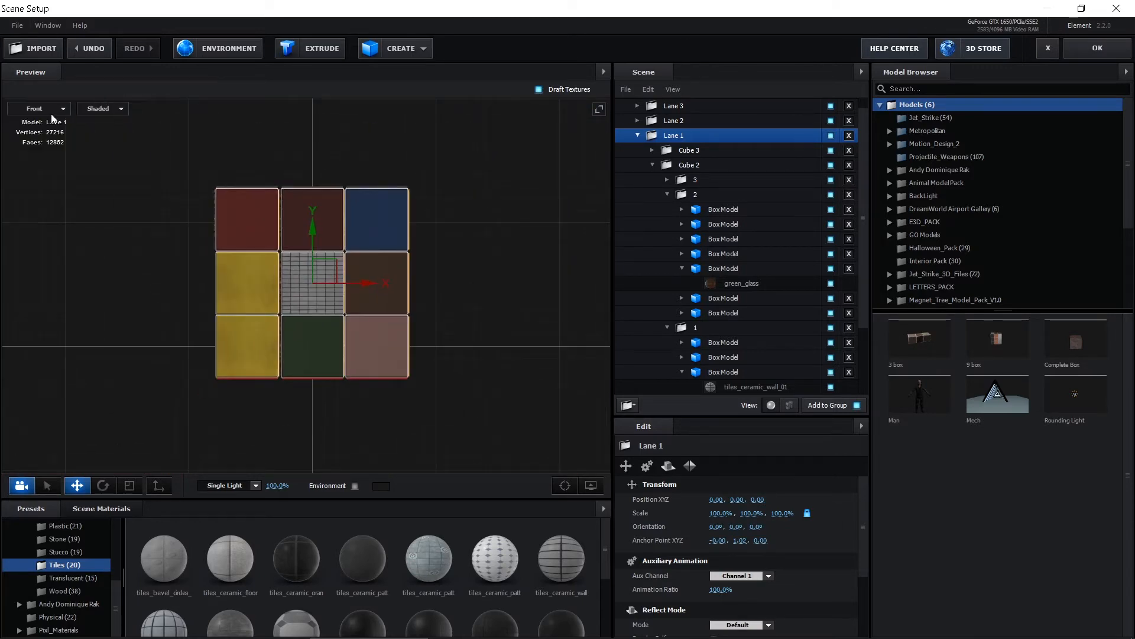
Step: Try rotating Lane 1 to a Z orientation of -92.5° in Perspective view to test its pivot, and undo the rotation
left_click(52, 109)
left_click(52, 118)
left_click_drag(322, 395, 294, 375)
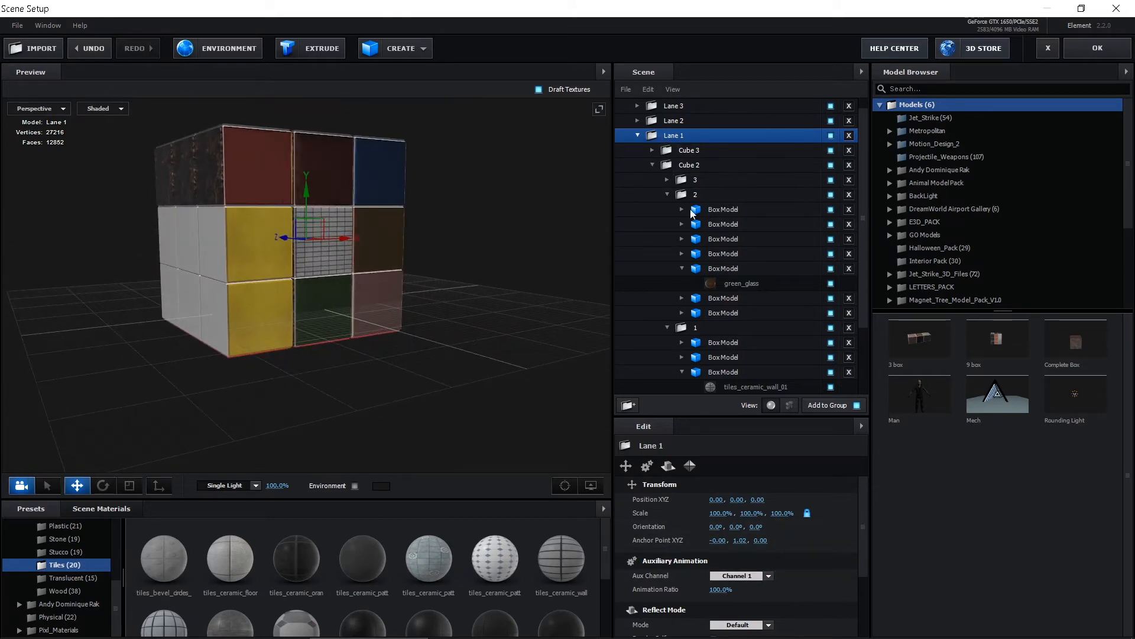
left_click(637, 136)
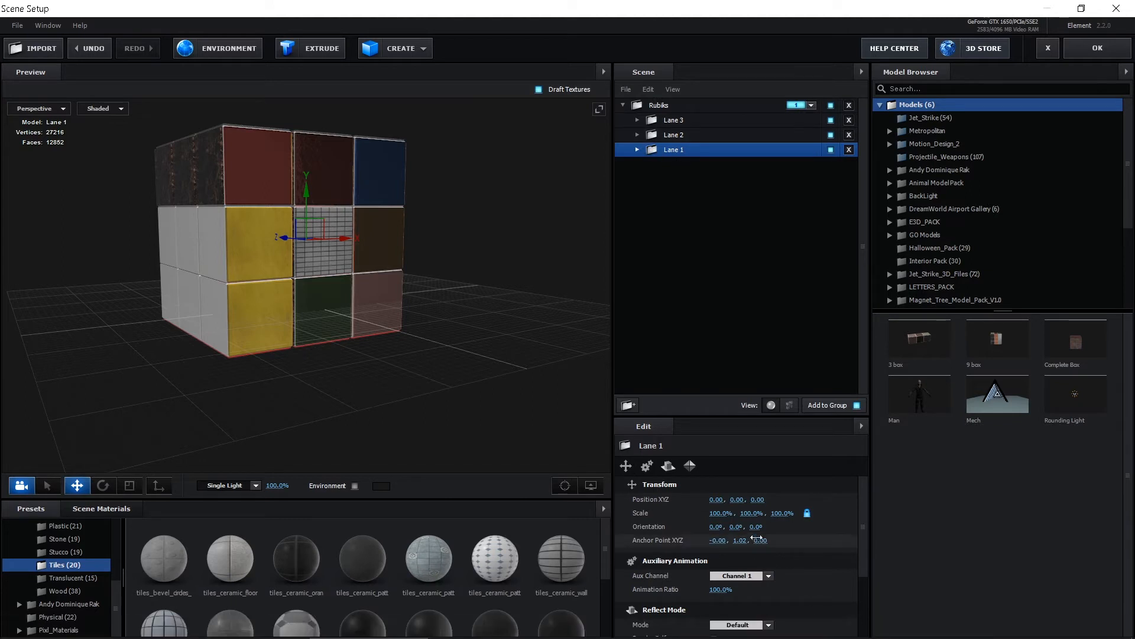
left_click_drag(756, 526, 659, 537)
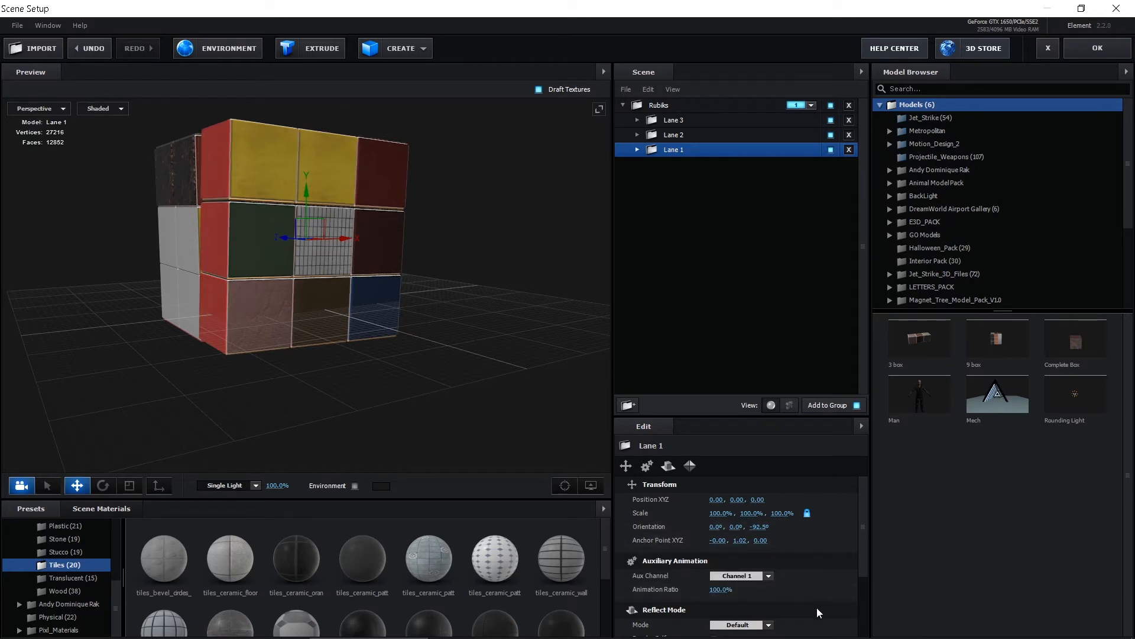
key("ctrl+z")
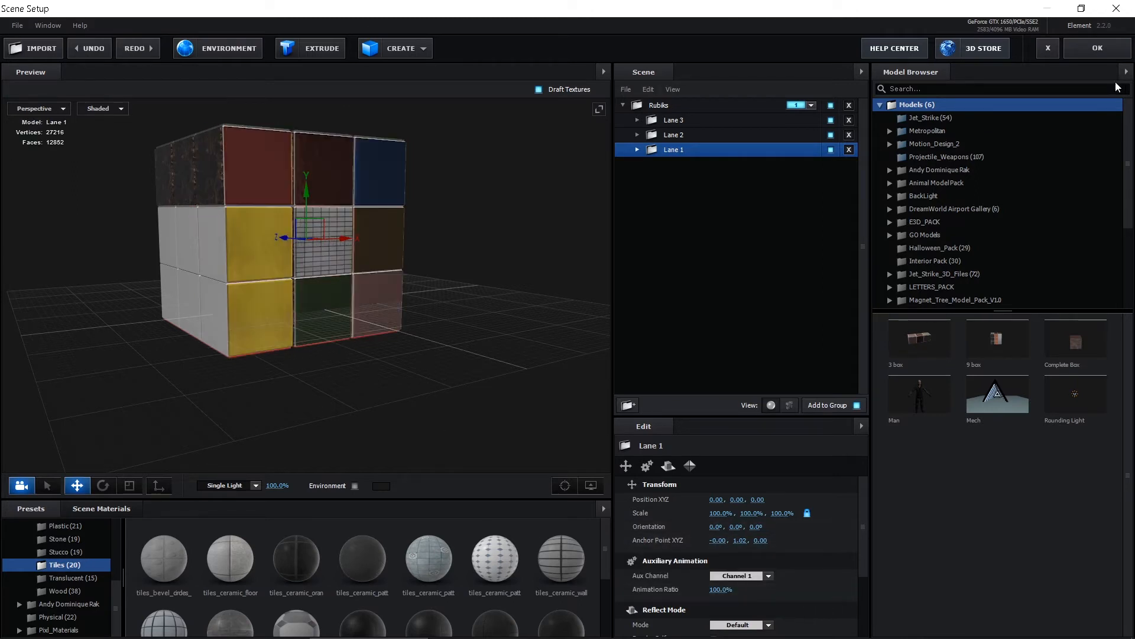
Step: Apply the Scene Setup changes and check the lane animation from the start of the Rubiks Cube composition
left_click(1107, 51)
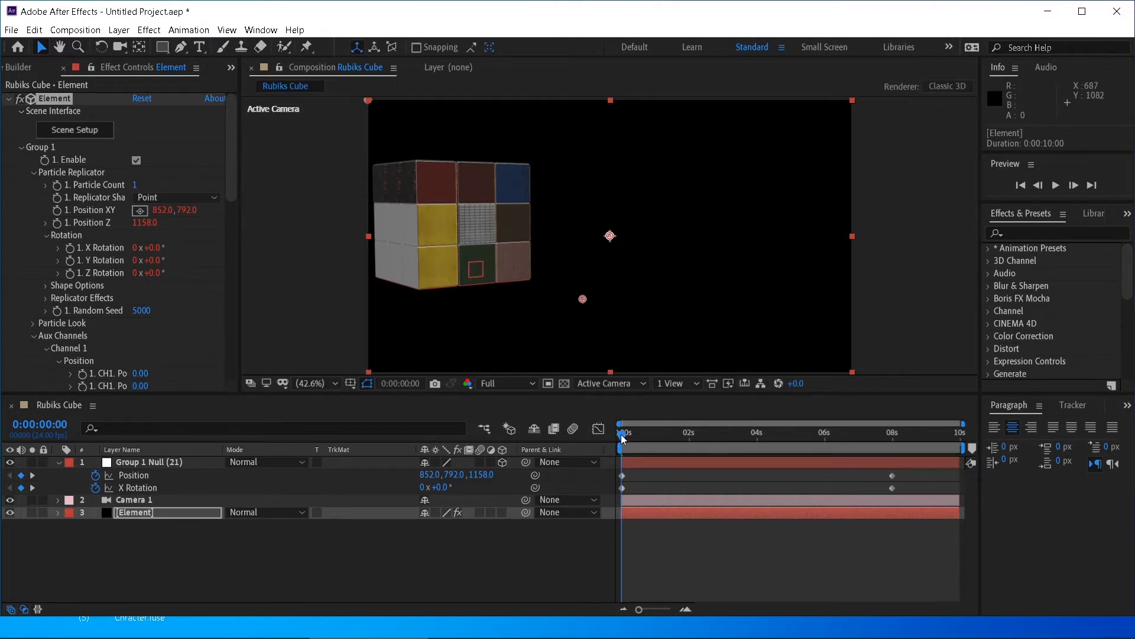
mouse_move(623, 437)
left_mouse_down()
mouse_move(694, 438)
mouse_move(621, 441)
left_mouse_up()
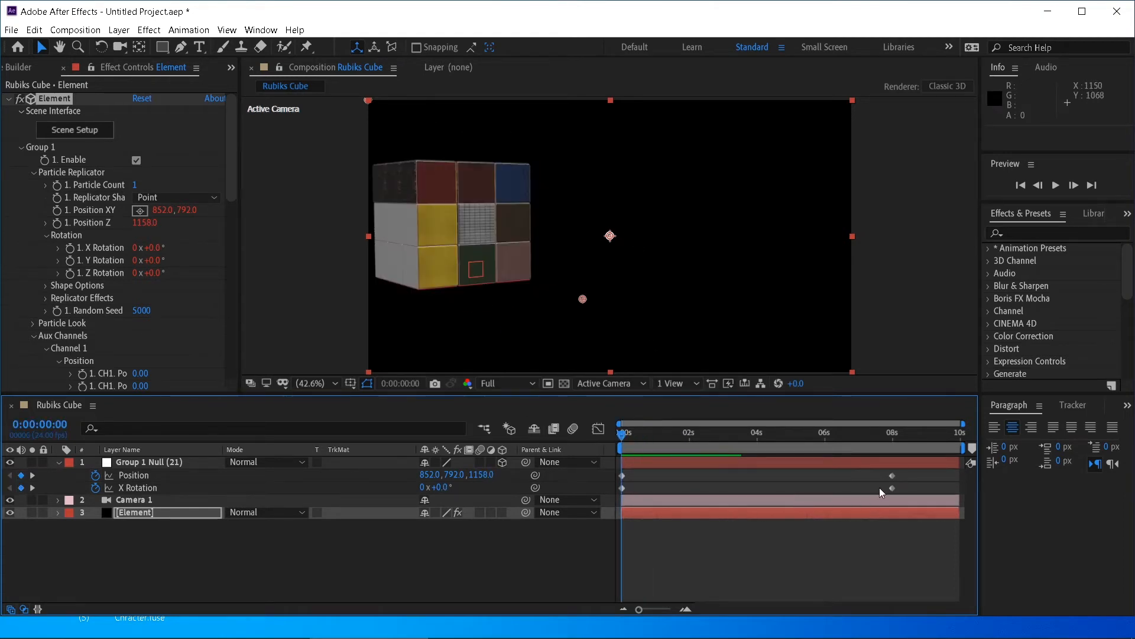
Step: Move the Group 1 Null's final Position and X Rotation keyframes to about 9.7 seconds and preview the animation
left_click_drag(911, 471, 951, 492)
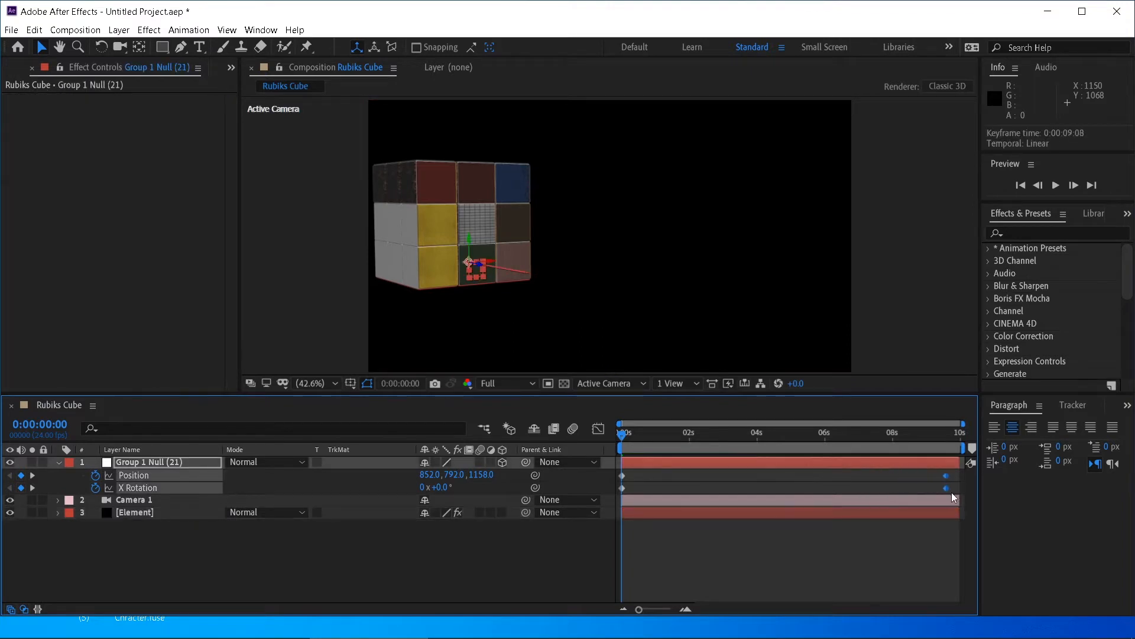
left_click(576, 541)
key("space")
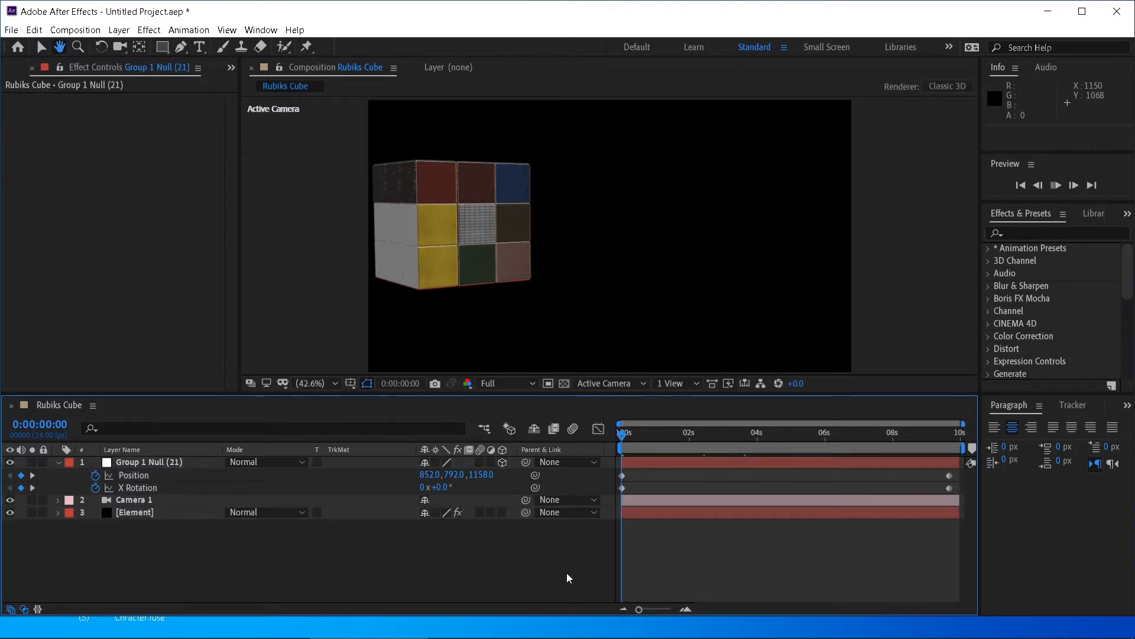
Step: Set the Rubiks Cube composition's duration to 20 seconds
right_click(459, 577)
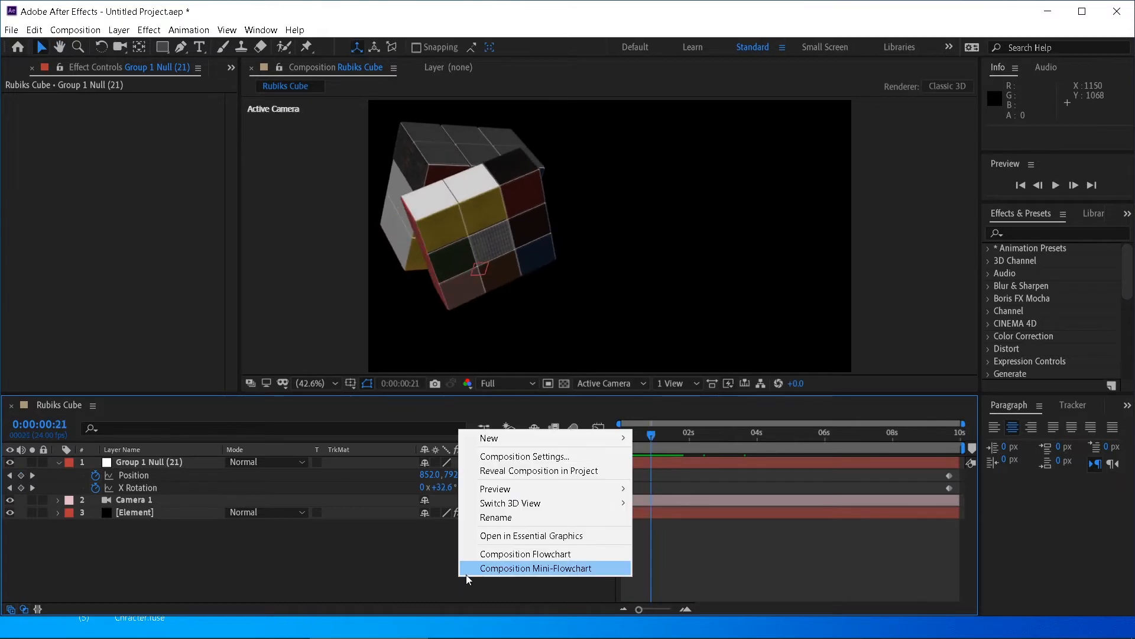
left_click(398, 566)
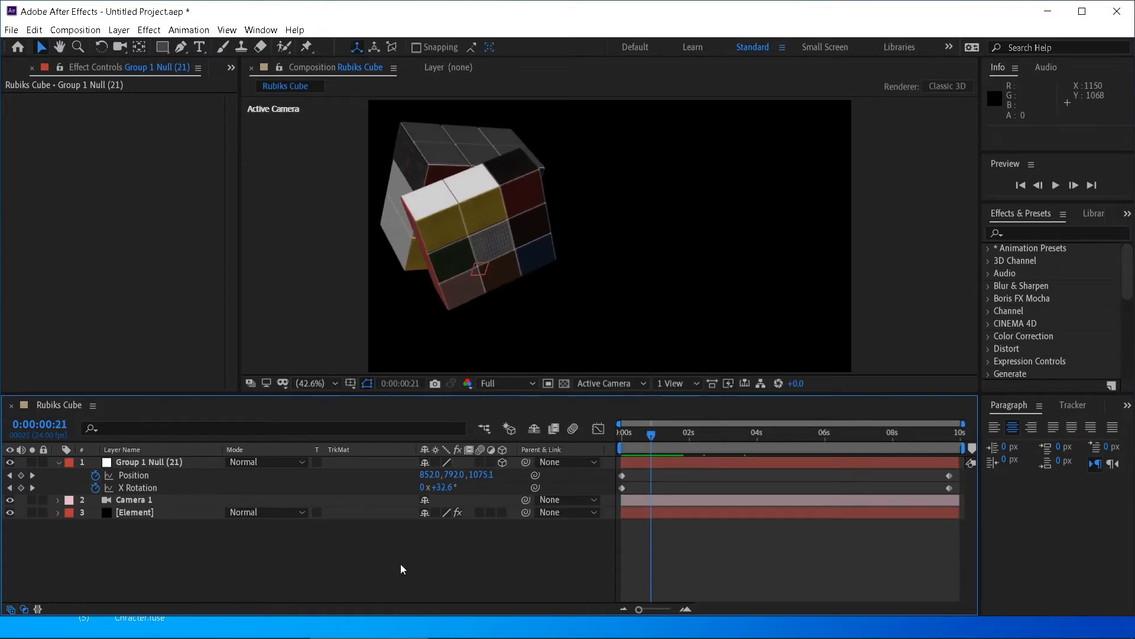
key("ctrl+k")
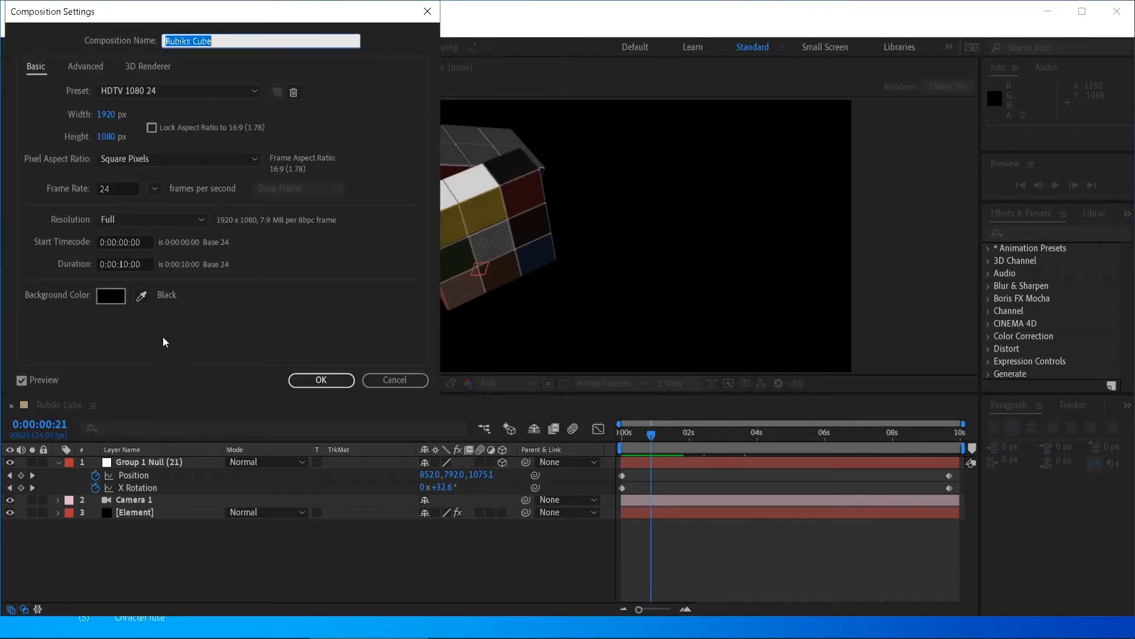
left_click(122, 264)
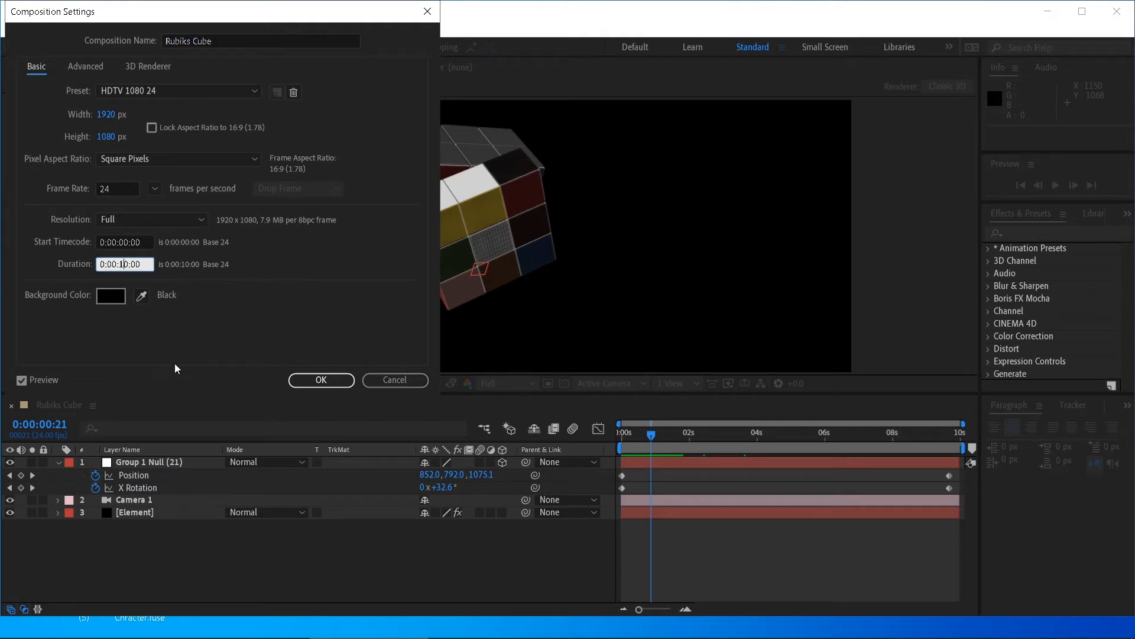
left_click(333, 380)
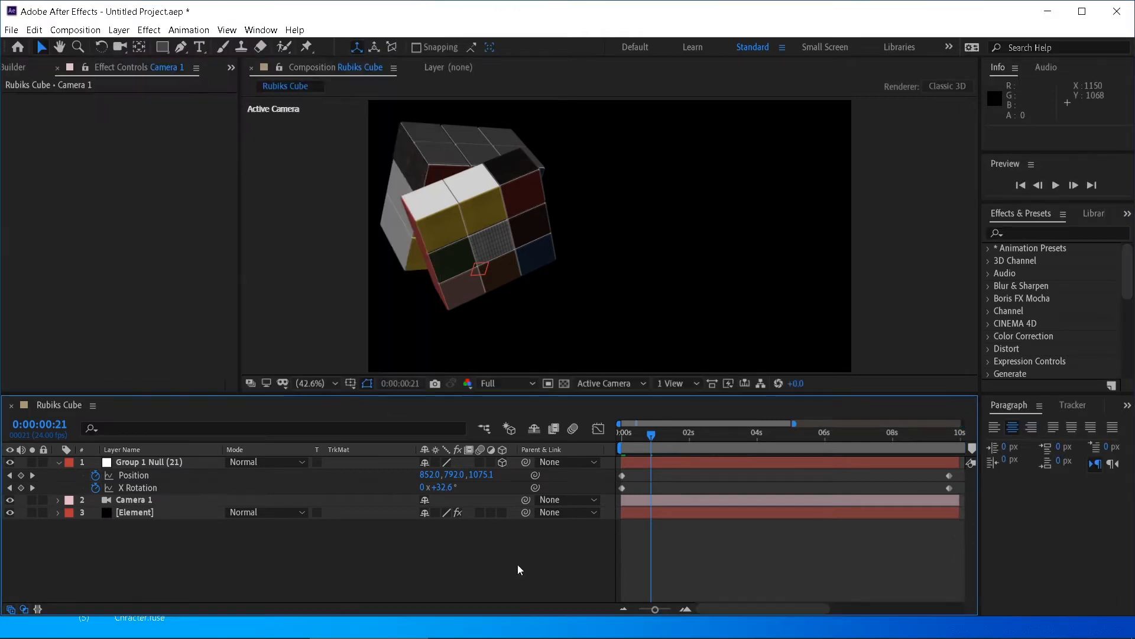
Step: Extend the Group 1 Null, Camera 1 and Element layers to the end of the 20-second composition
left_click(859, 436)
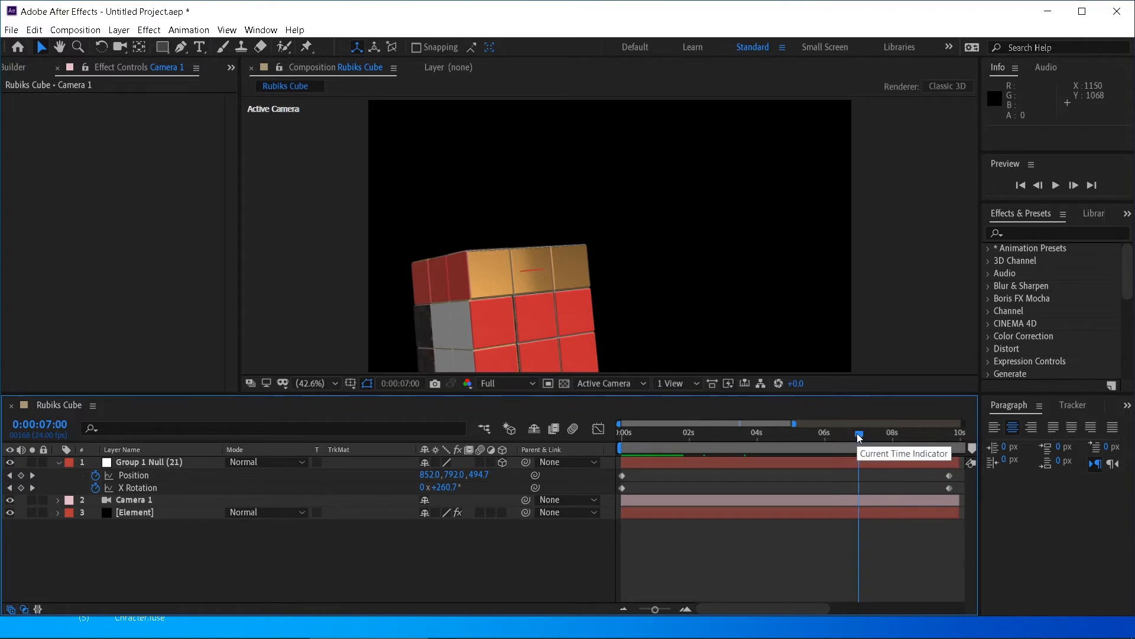
scroll(857, 433, "down", 3, "alt")
left_click_drag(789, 461, 969, 462)
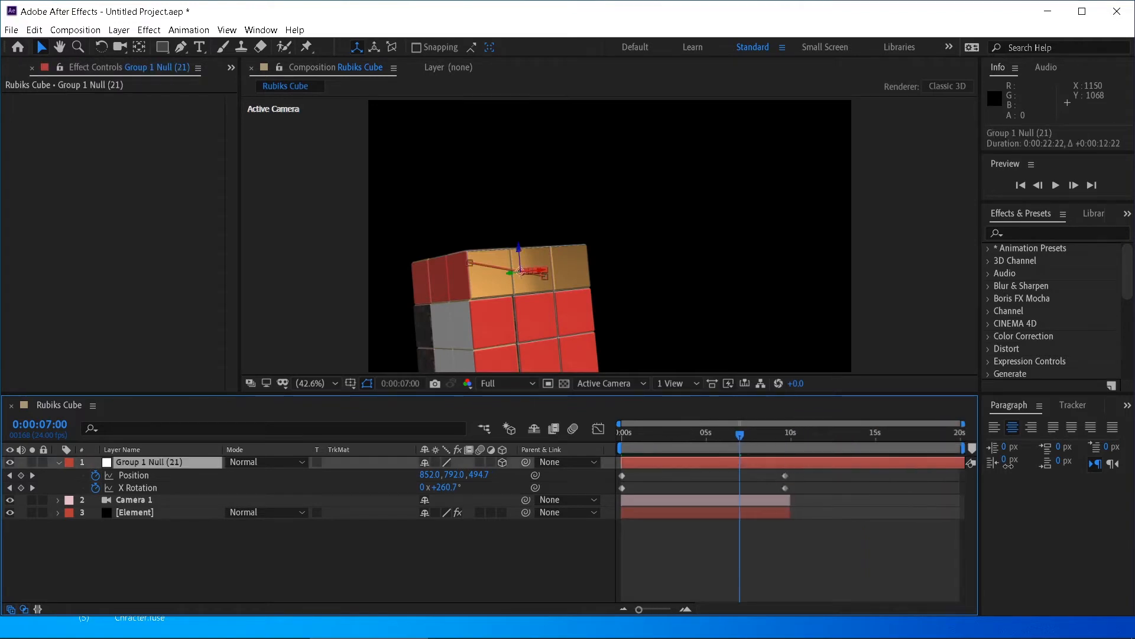
left_click_drag(789, 501, 964, 501)
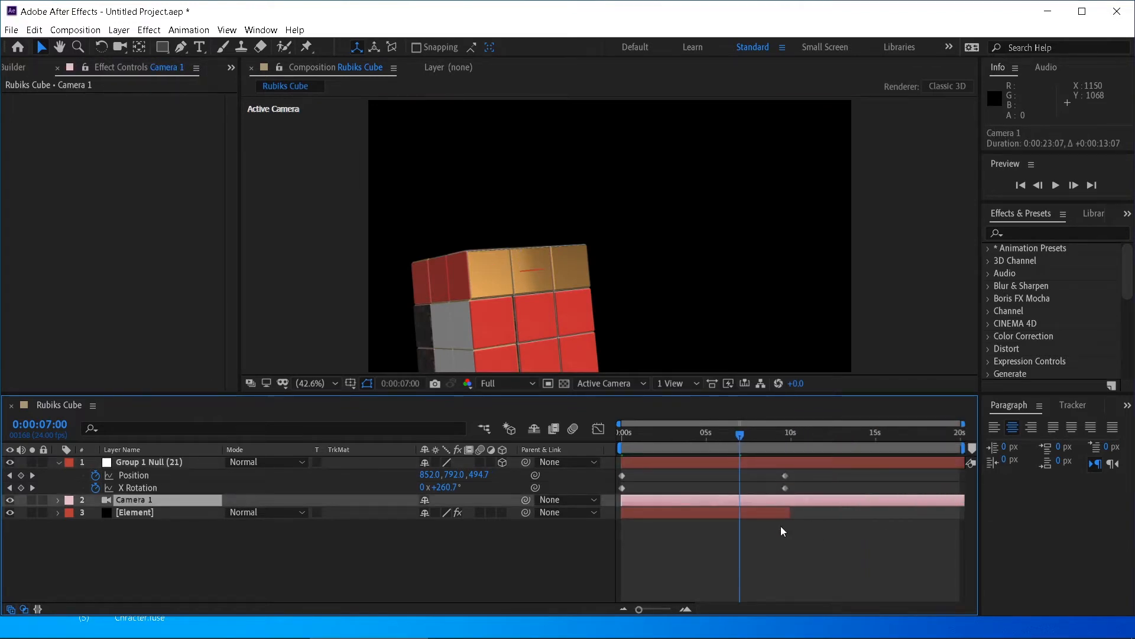
left_click_drag(789, 513, 964, 515)
Step: Move the Group 1 Null's final Position and X Rotation keyframes to about 15 seconds and preview the animation from the start
left_click_drag(800, 477, 877, 474)
left_click_drag(743, 429, 580, 508)
left_click(548, 558)
key("space")
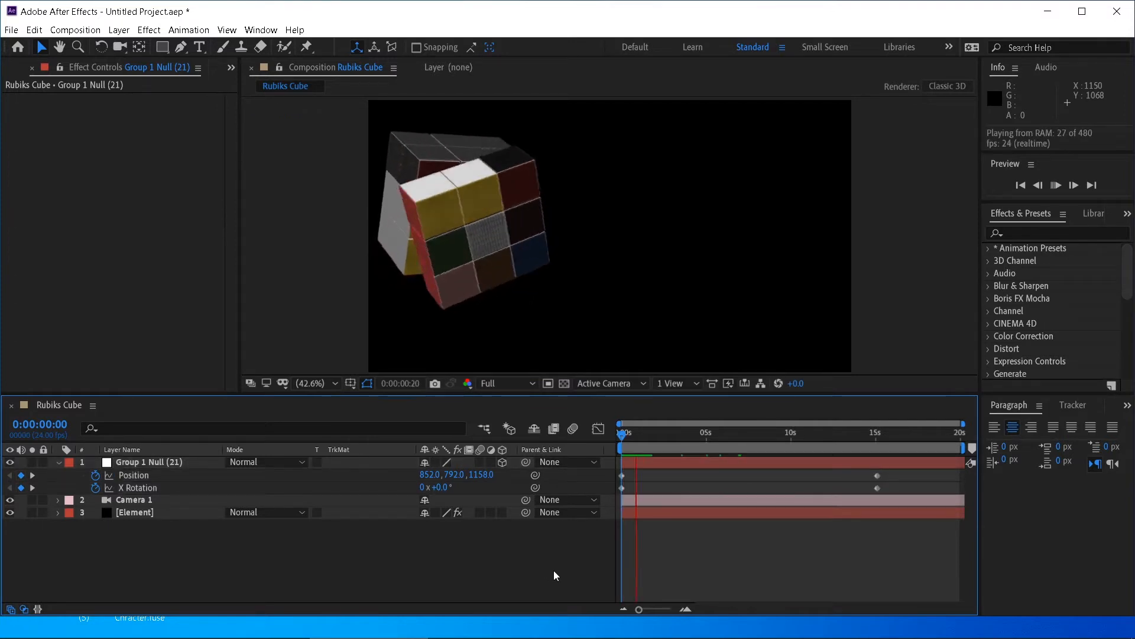
key("space")
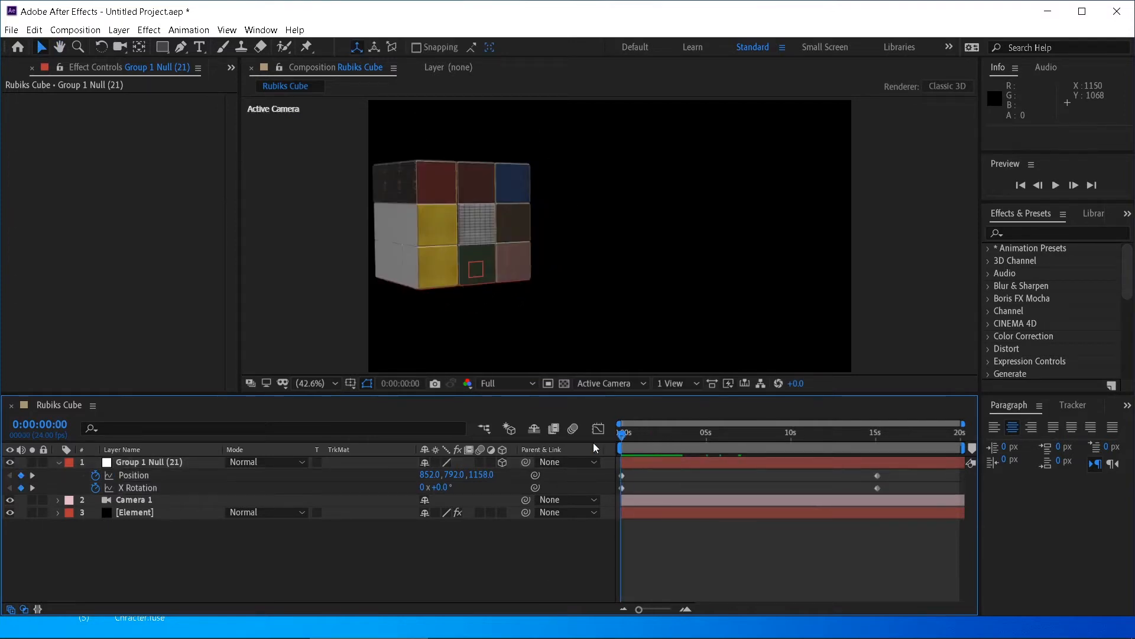
key("space")
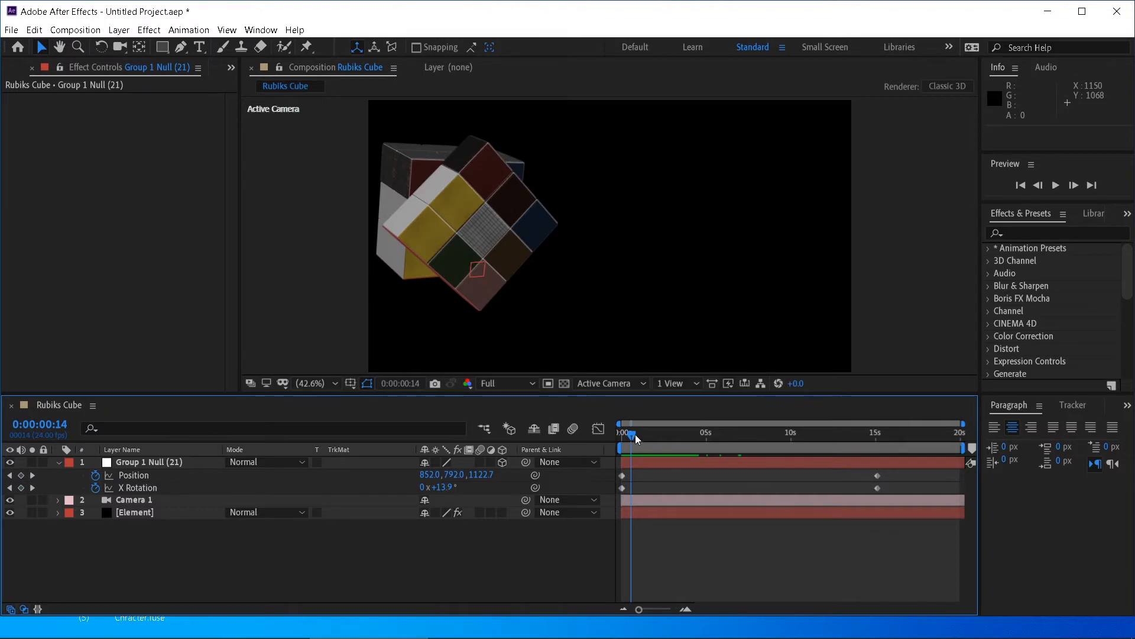
left_click_drag(632, 434, 622, 434)
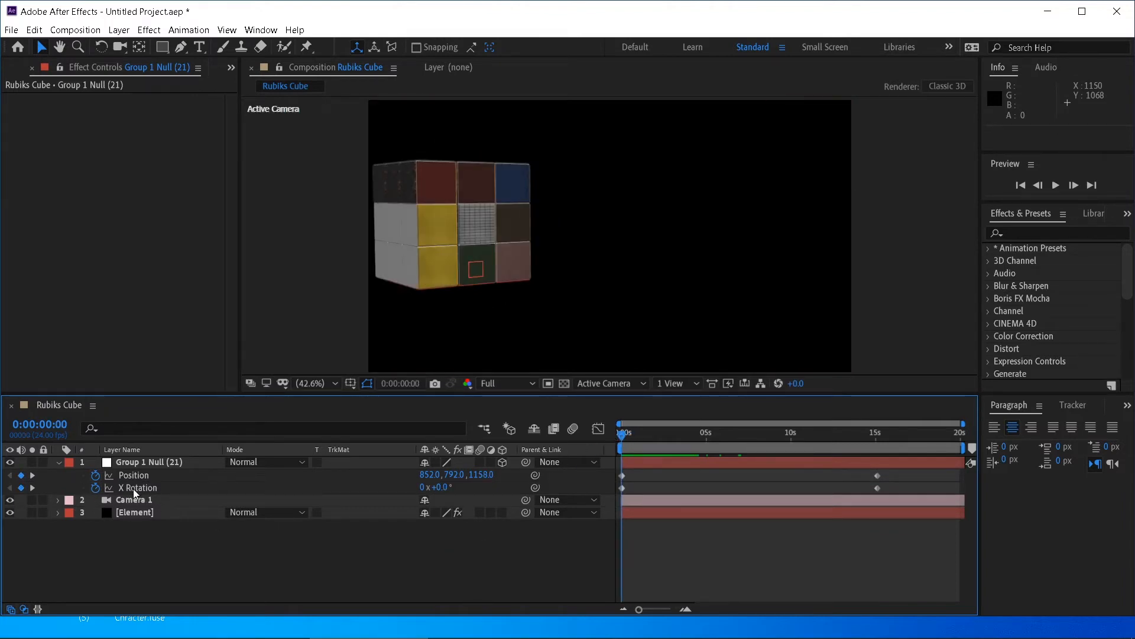
mouse_move(624, 439)
left_mouse_down()
mouse_move(638, 435)
mouse_move(587, 435)
mouse_move(653, 443)
mouse_move(609, 440)
left_mouse_up()
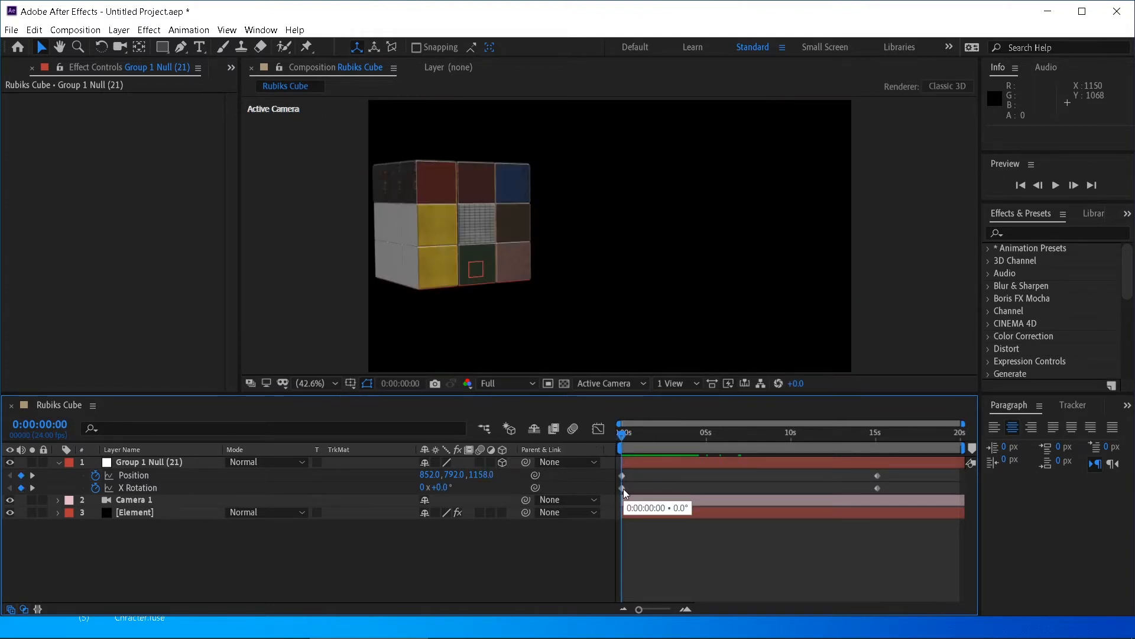
Step: Move the Group 1 Null's first X Rotation keyframe to 0:00:01:07 and preview how it follows the lane rotation
left_click_drag(623, 489, 643, 493)
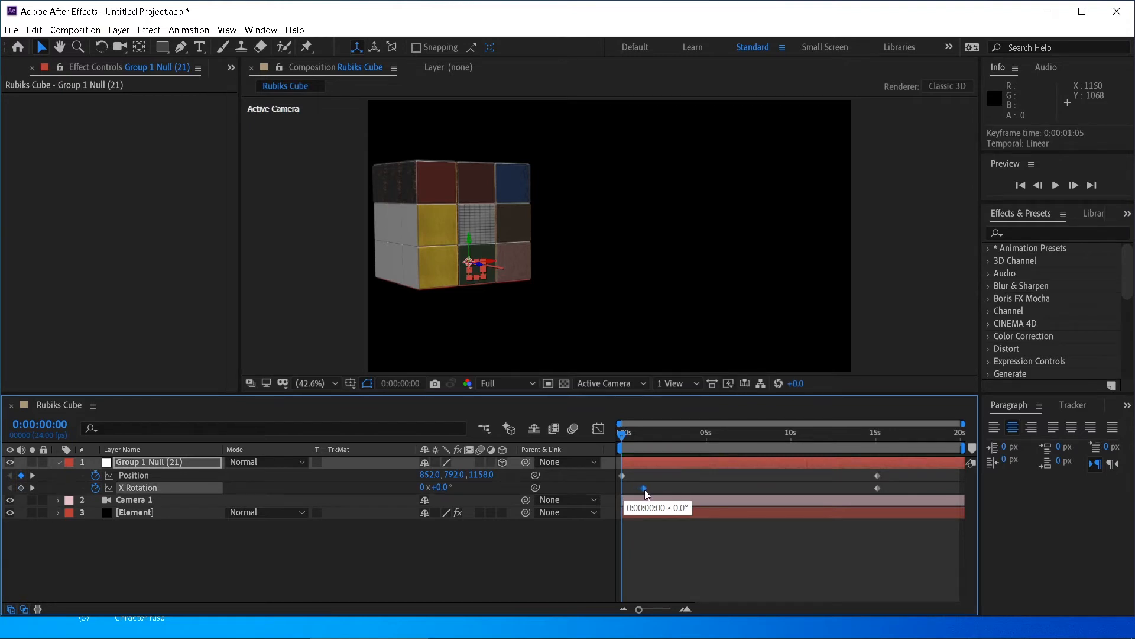
left_click(590, 552)
key("space")
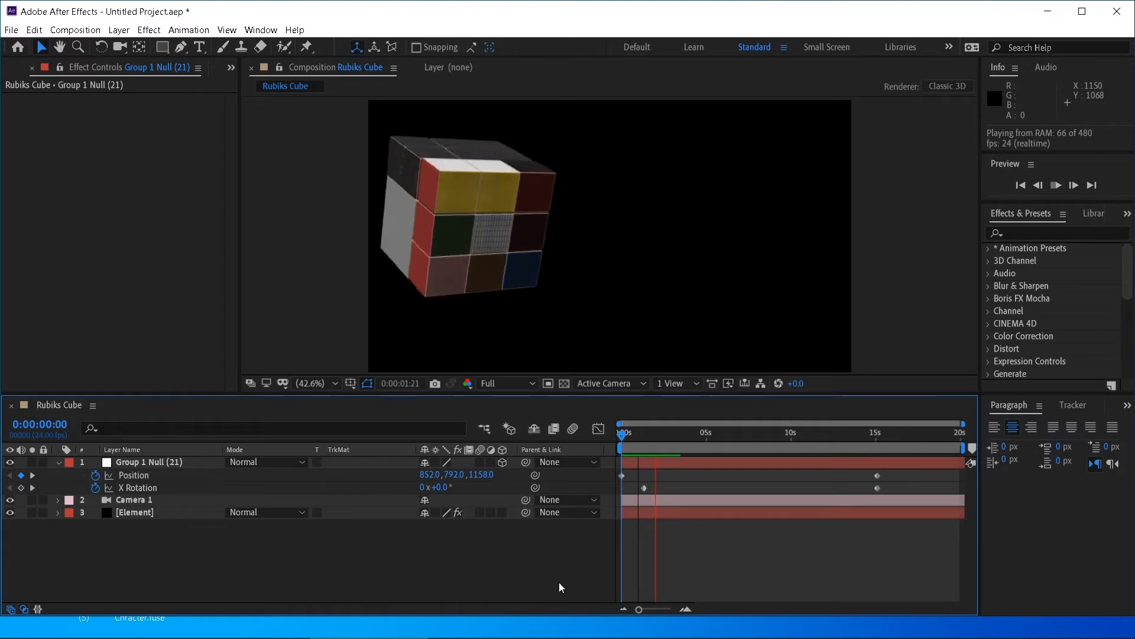
key("space")
left_click_drag(656, 433, 614, 445)
key("space")
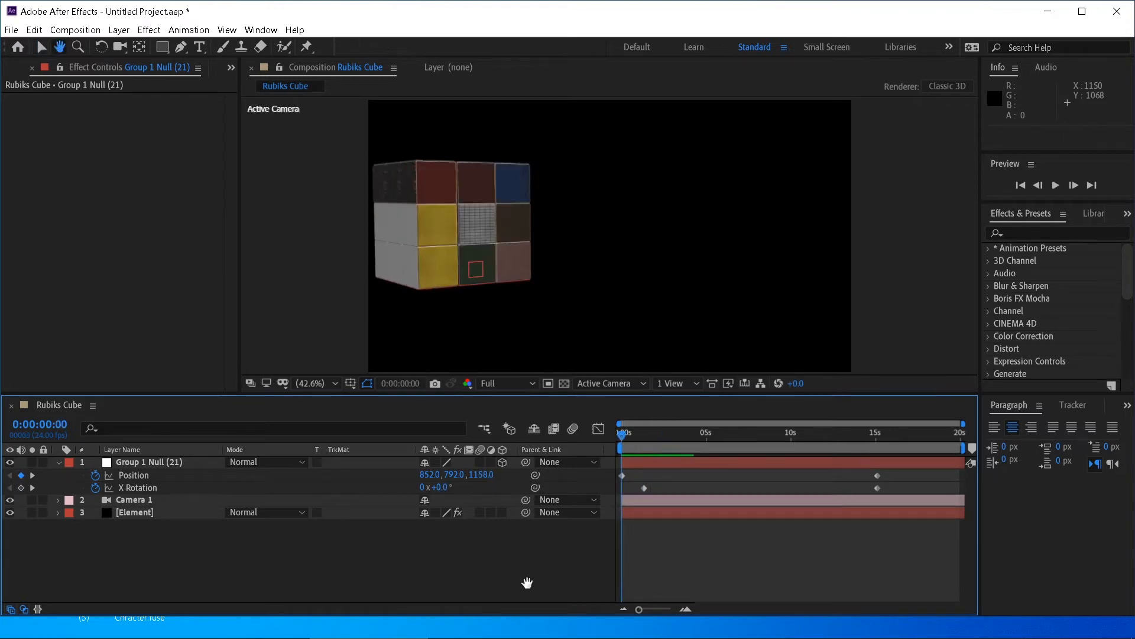
key("space")
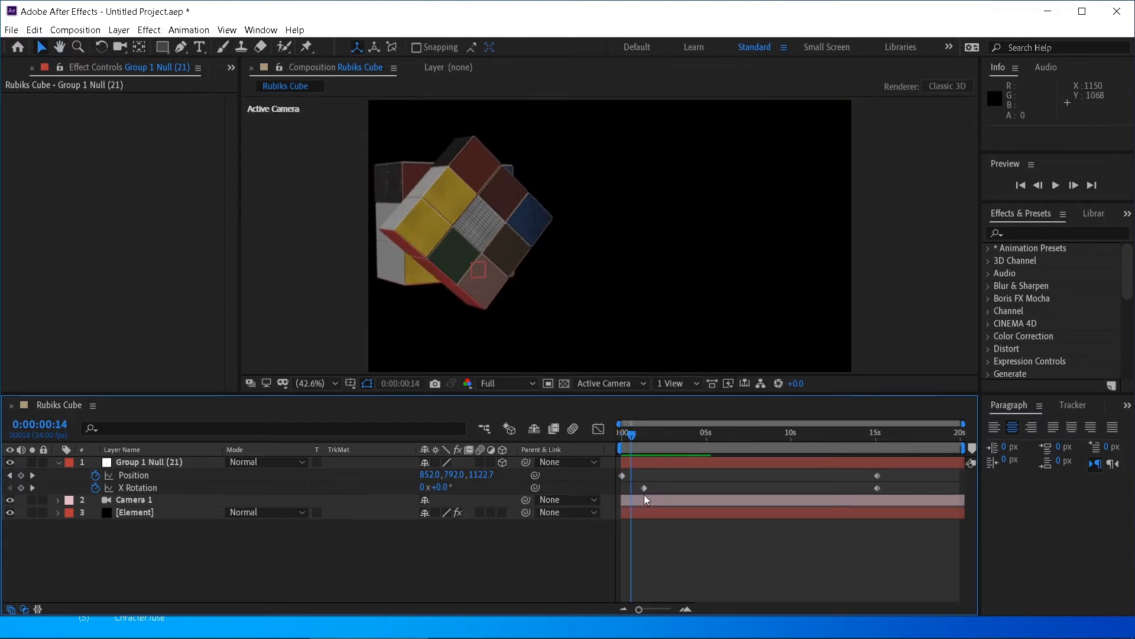
Step: Move the Group 1 Null's first X Rotation keyframe to about 0.8 seconds and return to the start of the composition
left_click_drag(644, 489, 640, 488)
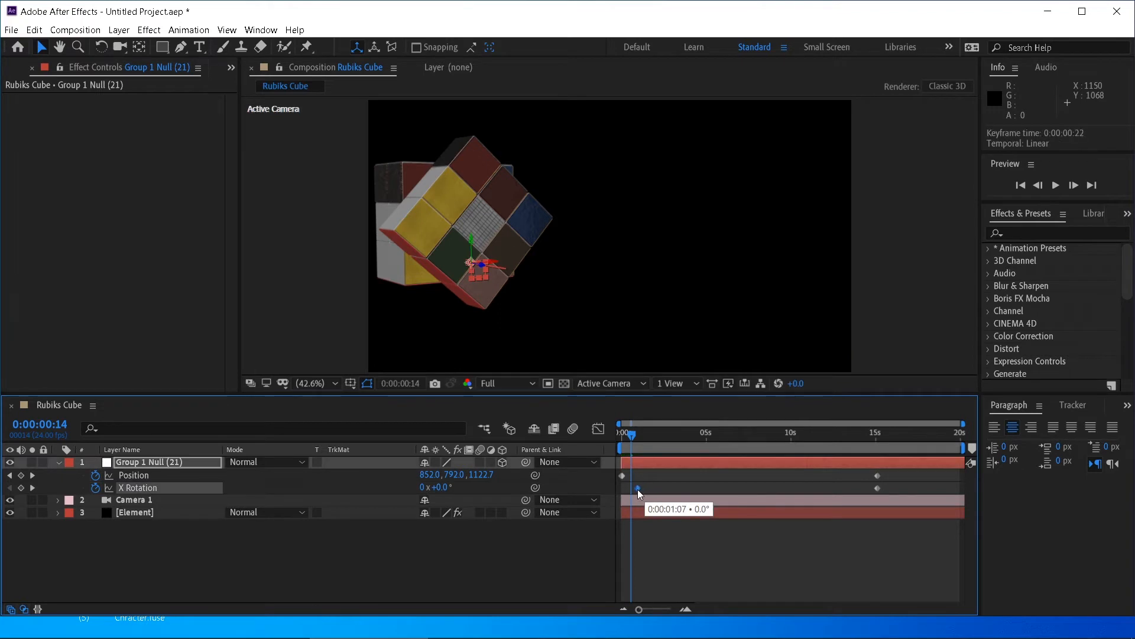
left_click_drag(629, 438, 619, 440)
left_click(548, 556)
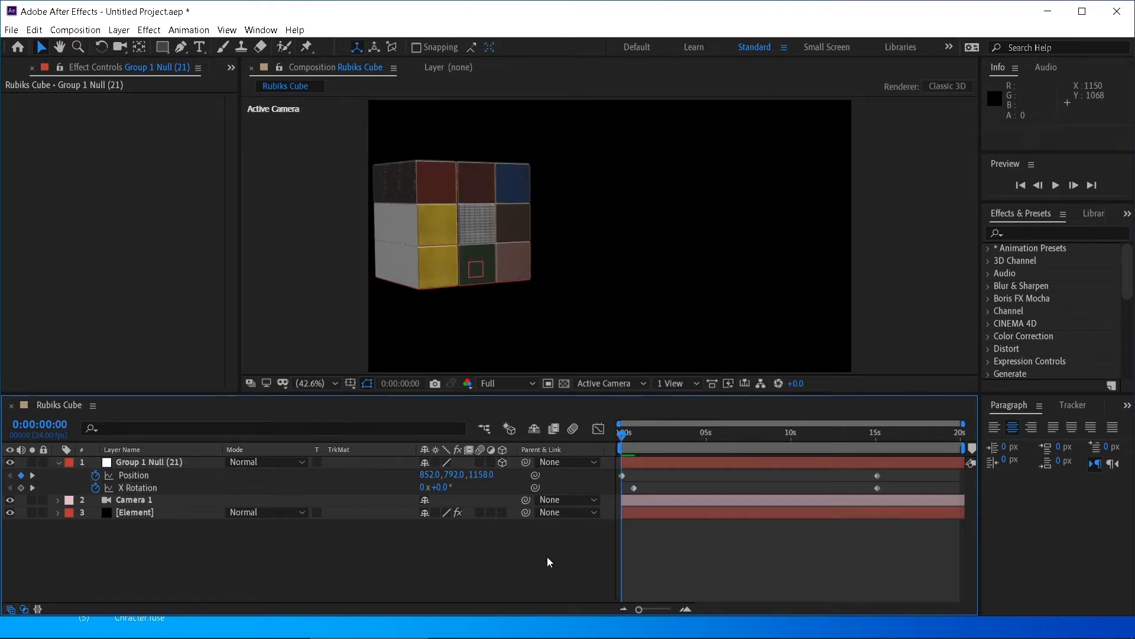
Step: Preview the start of the animation to check how the lane rotation leads into the null's X Rotation
key("space")
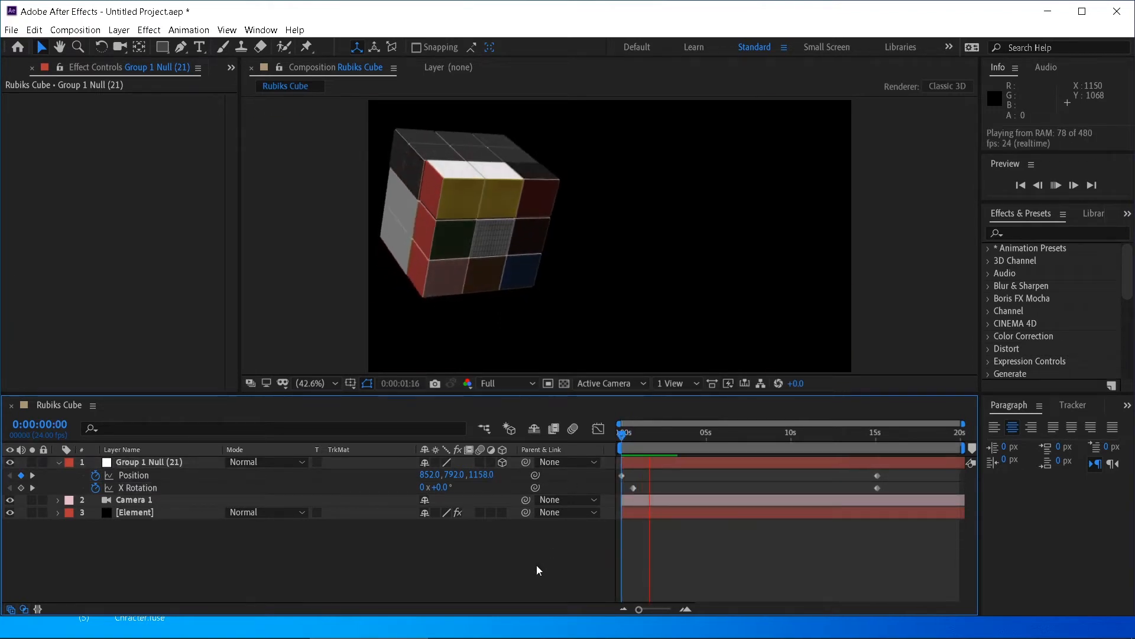
key("space")
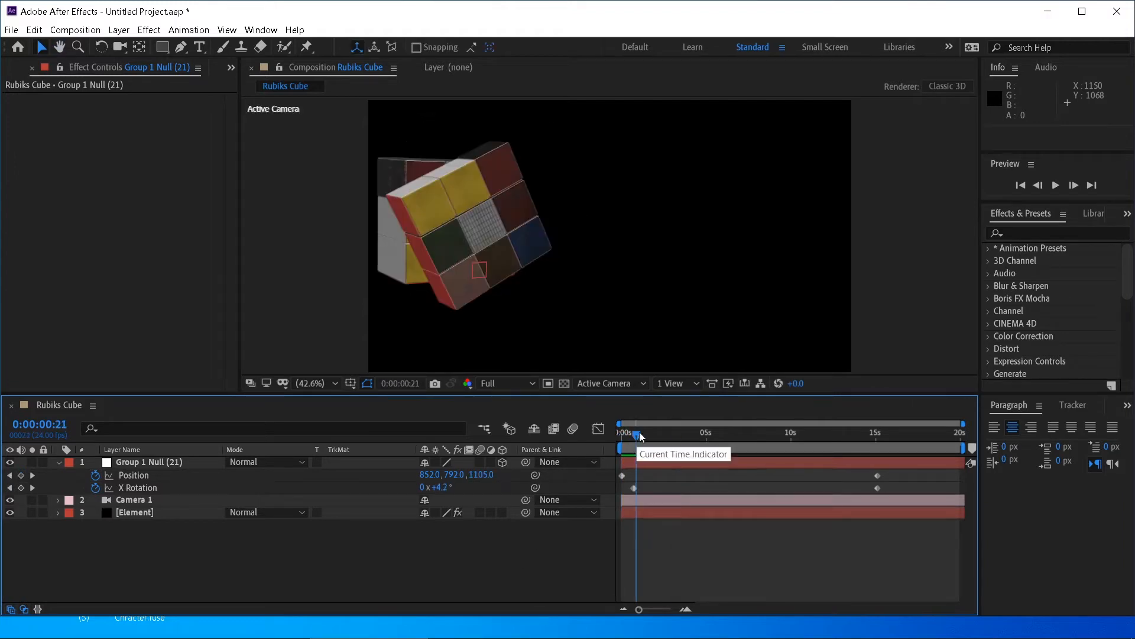
key("space")
key("space")
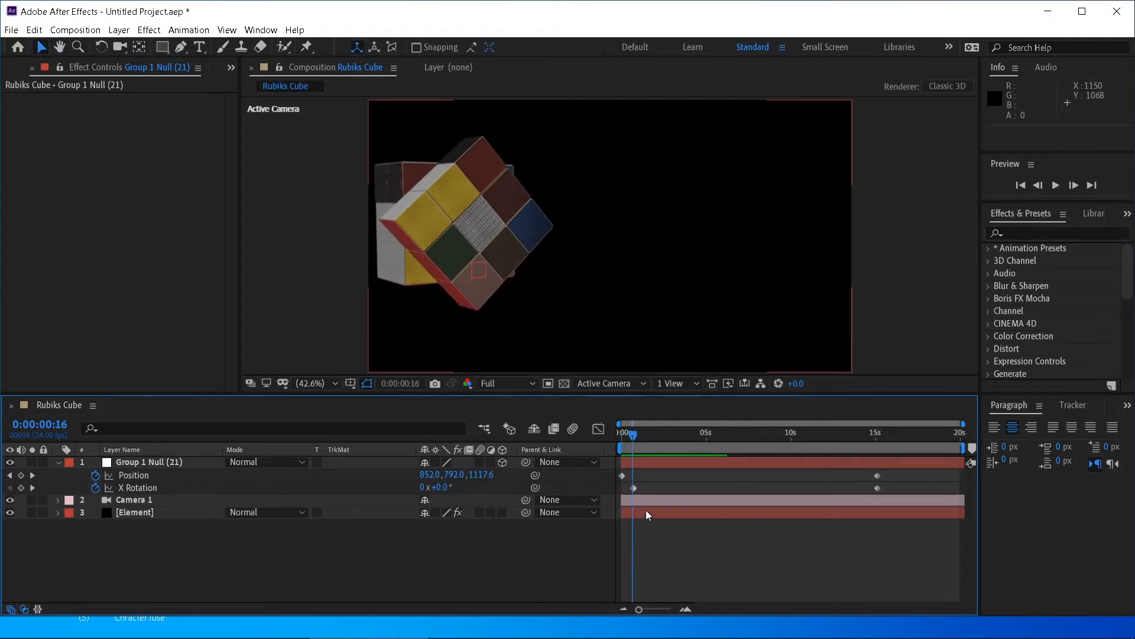
key("space")
key("space")
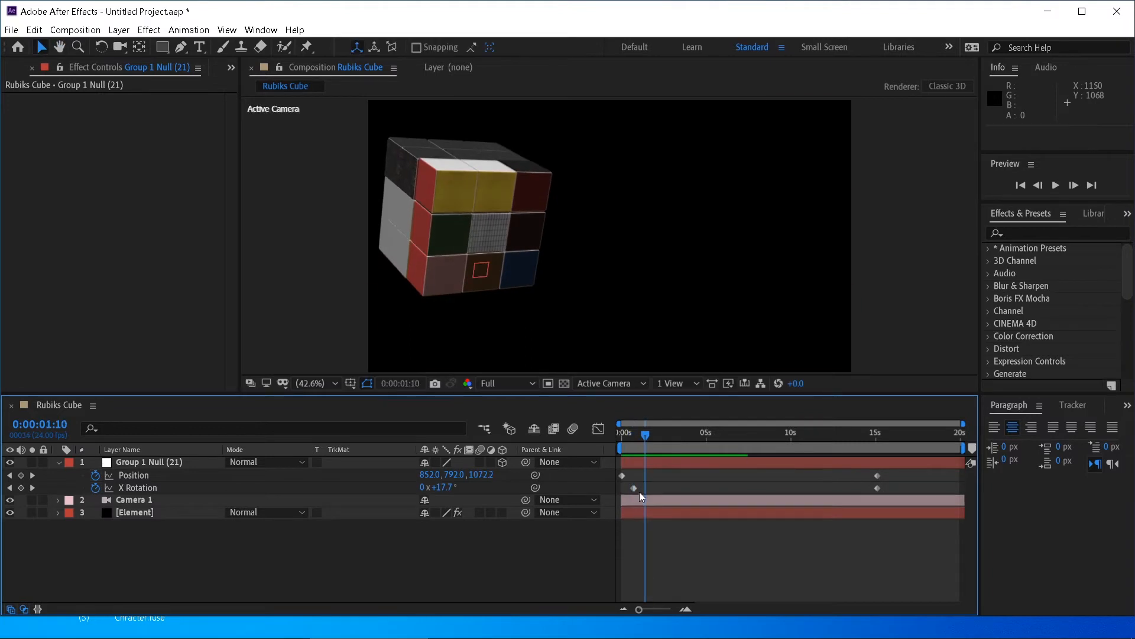
Step: Move the Group 1 Null's first X Rotation keyframe slightly earlier and preview the animation from the start
key("=")
key("=")
key("-")
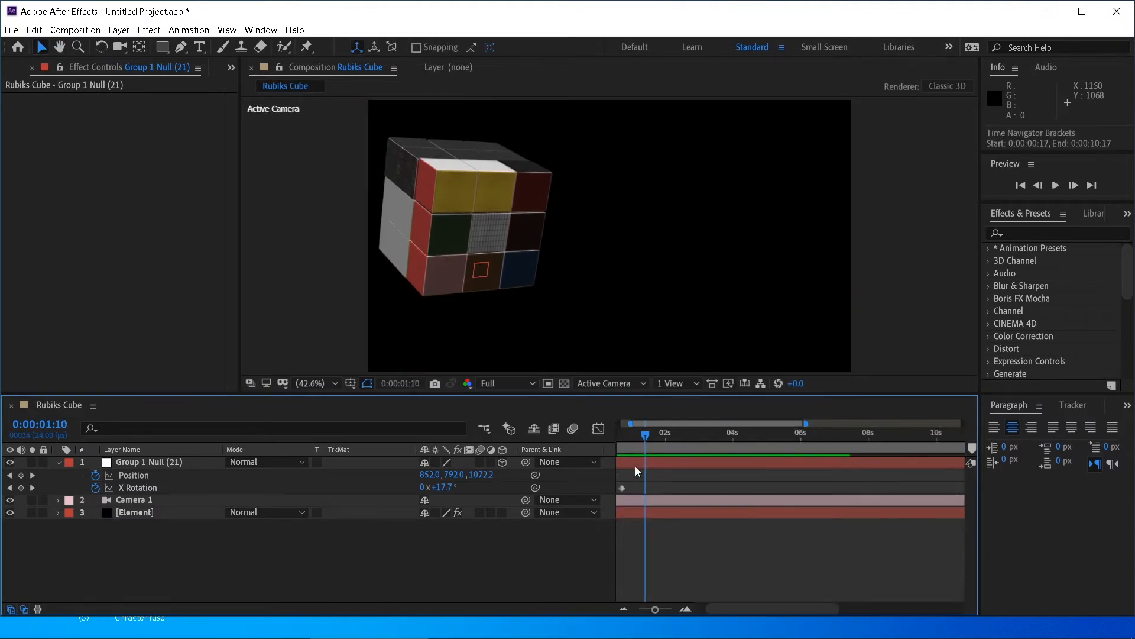
key("-")
left_click(631, 435)
key("=")
key("=")
key("=")
key("=")
left_click_drag(667, 488, 654, 488)
key("-")
key("-")
key("-")
key("-")
key("Home")
key("space")
key("space")
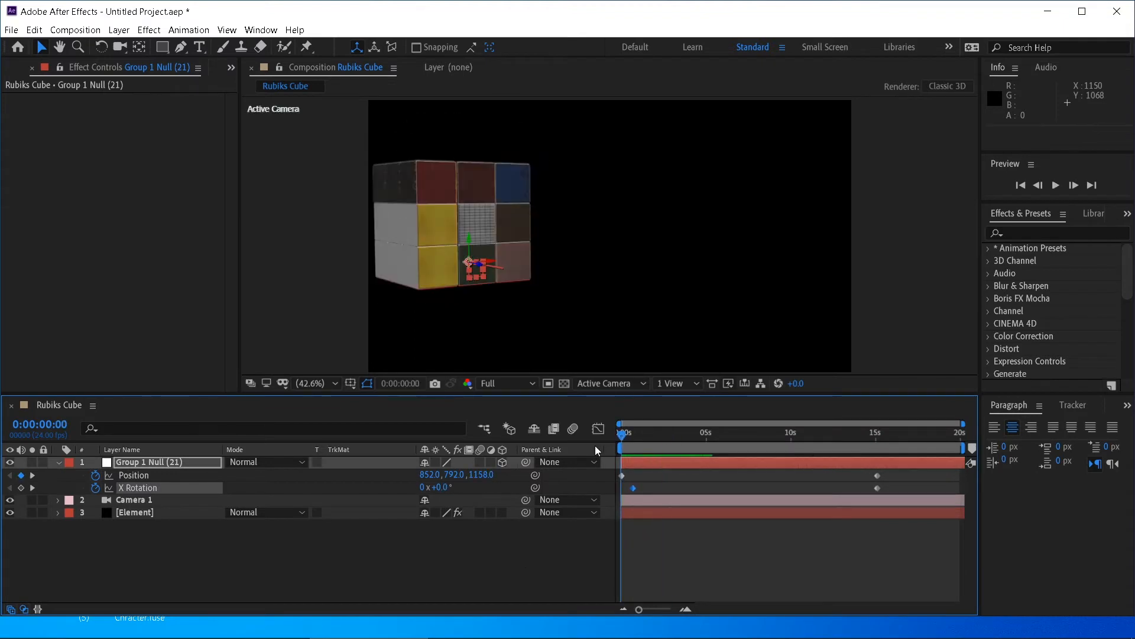
Step: Scrub through the first four seconds of the animation to examine which cube faces turn toward the camera
left_click_drag(633, 435, 660, 444)
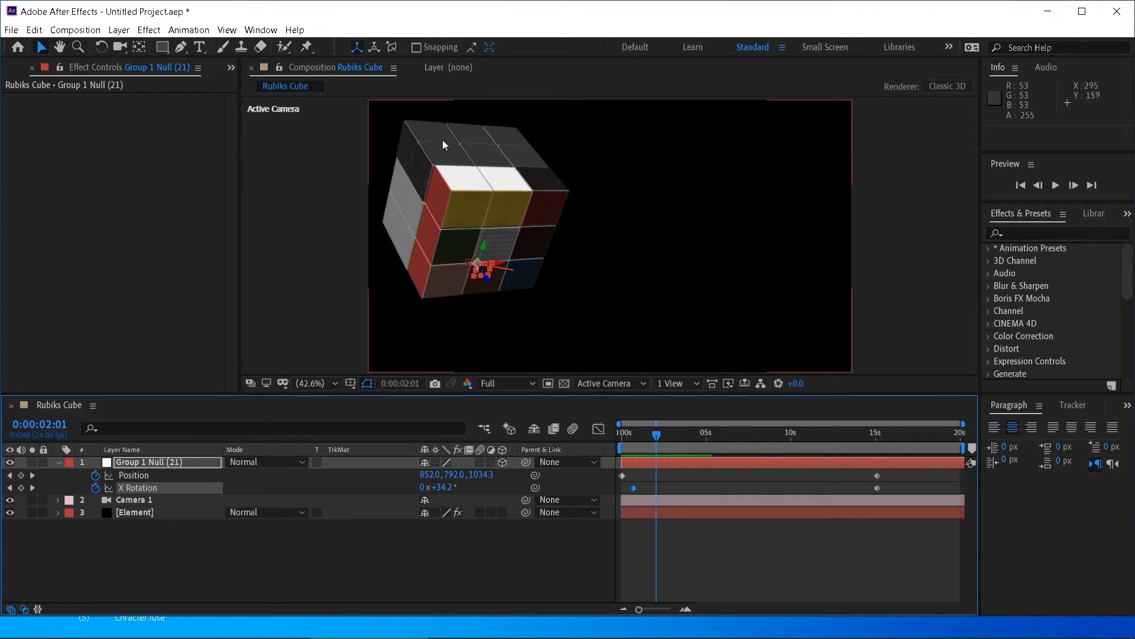
mouse_move(622, 438)
left_mouse_down()
mouse_move(662, 449)
mouse_move(621, 446)
left_mouse_up()
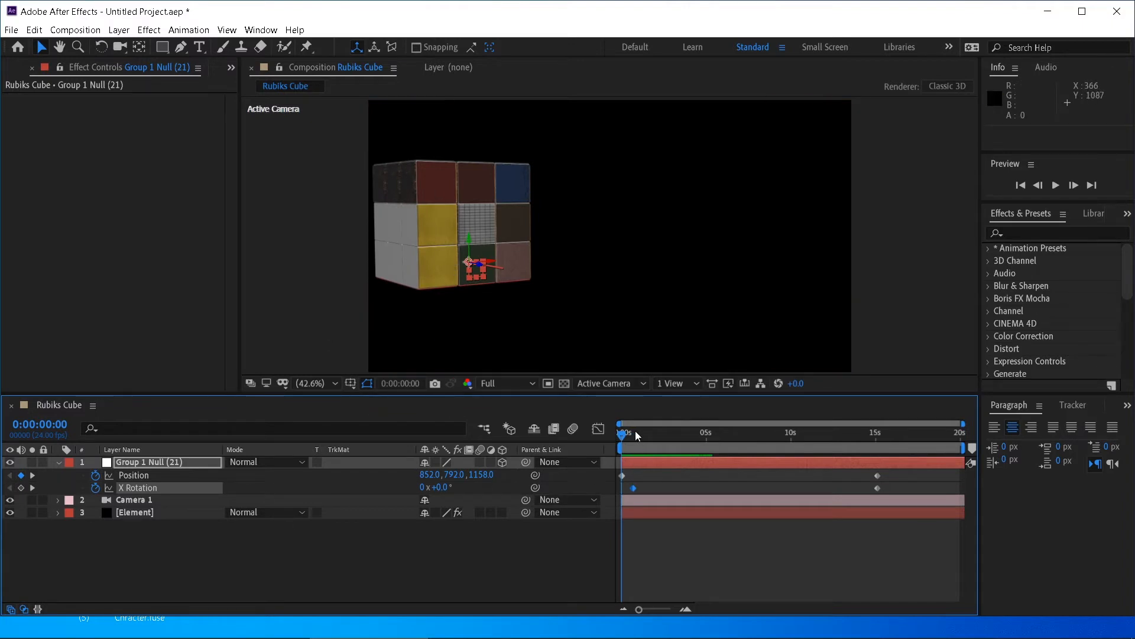
left_click_drag(626, 438, 661, 444)
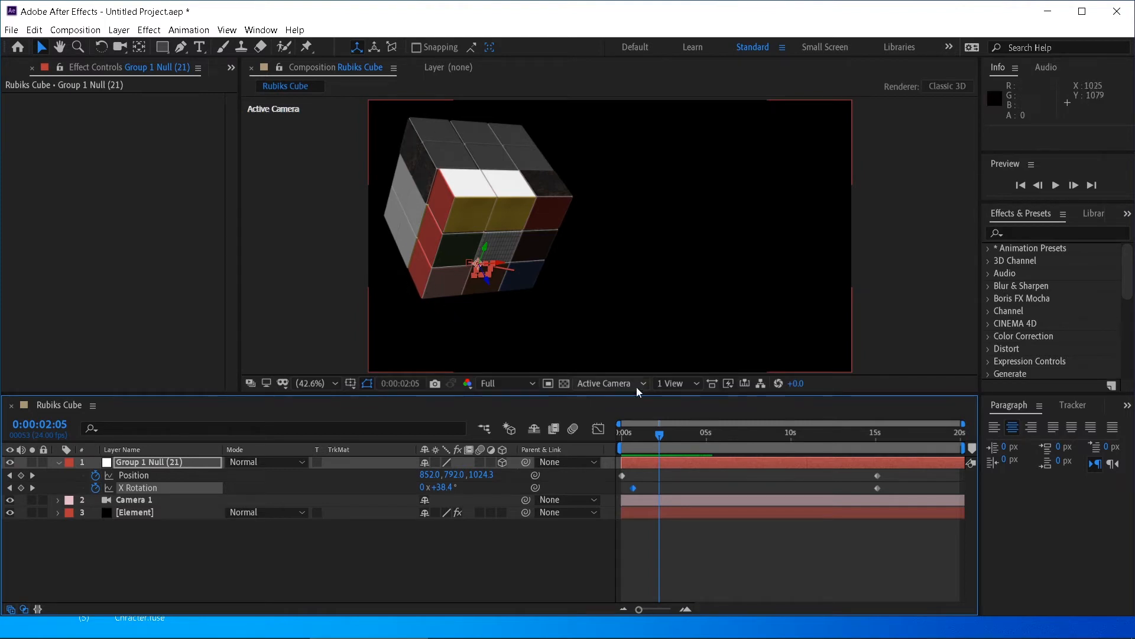
left_click_drag(662, 437, 622, 441)
left_click(138, 511)
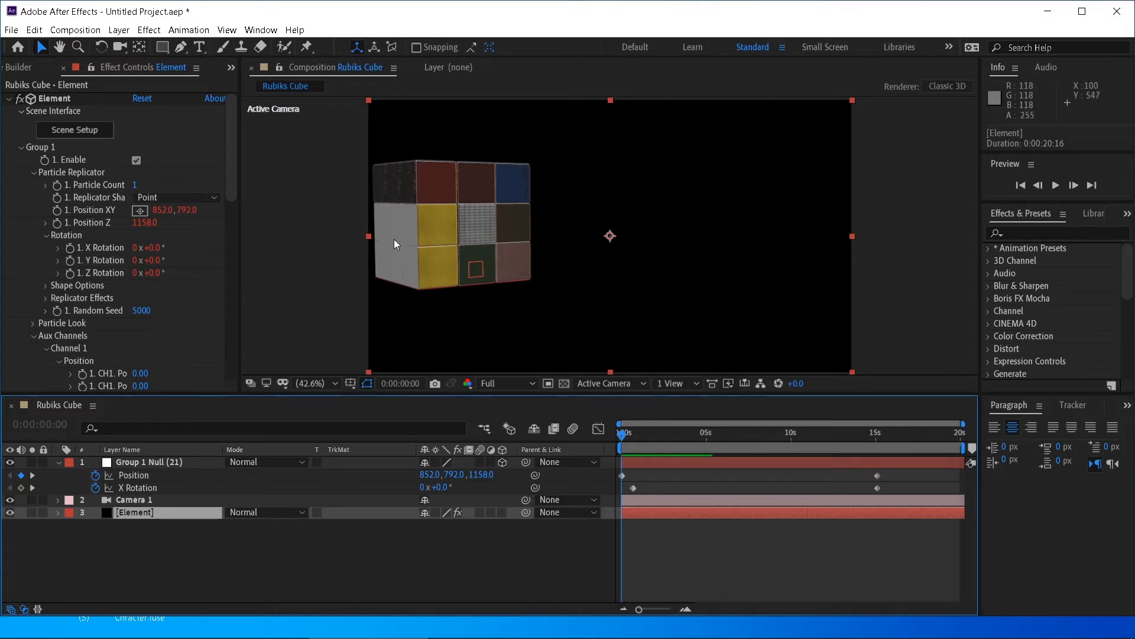
left_click_drag(617, 438, 680, 443)
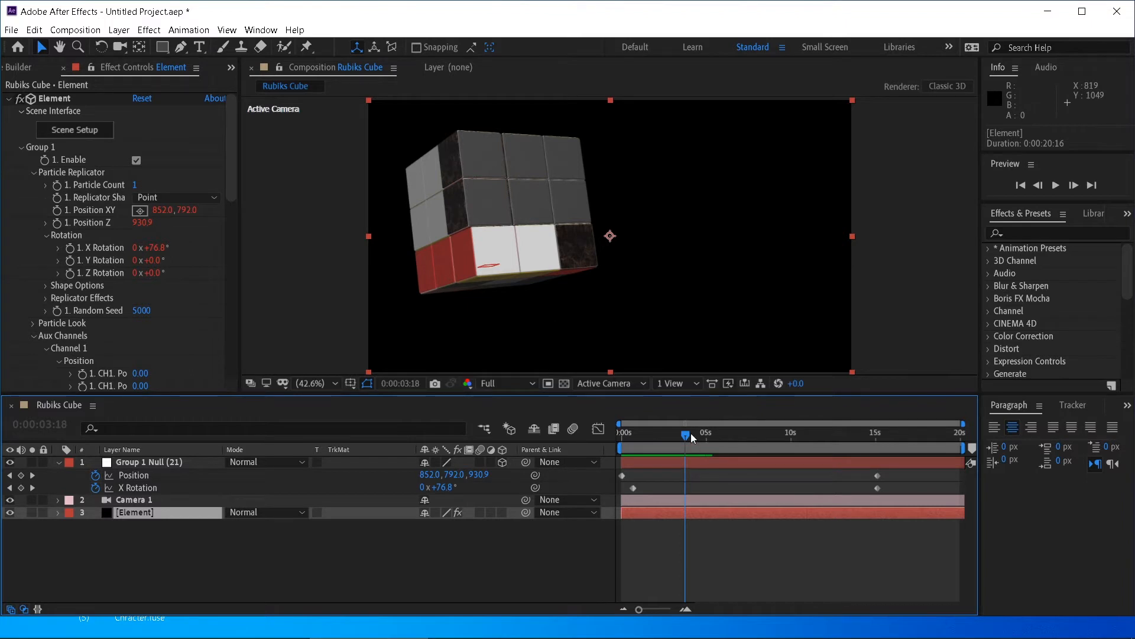
left_click_drag(691, 433, 621, 438)
left_click(175, 577)
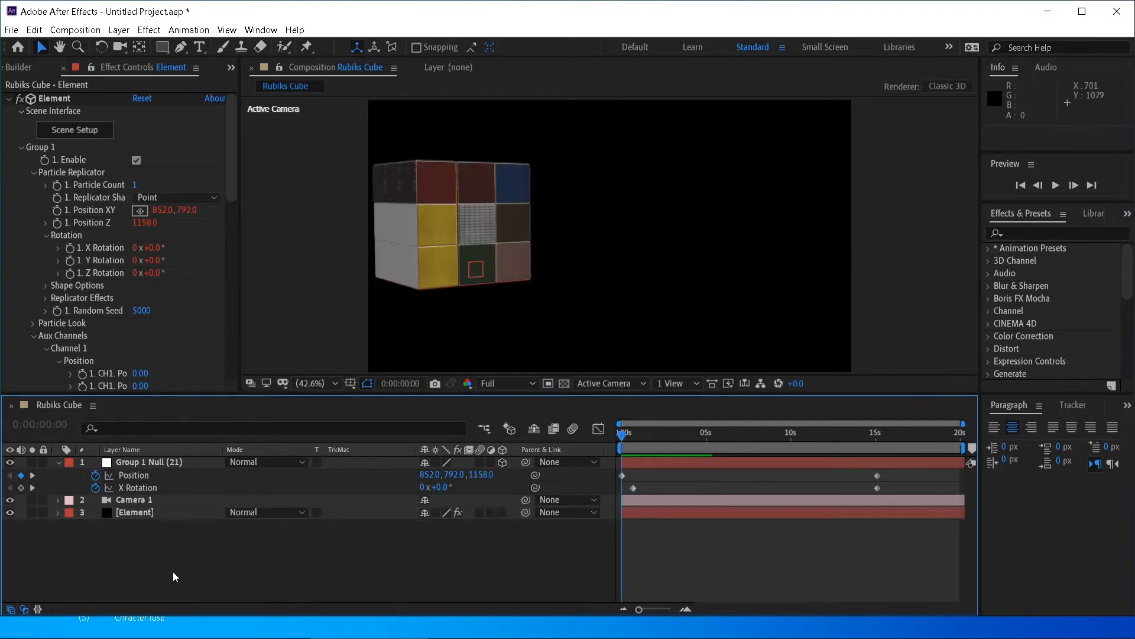
Step: Import bridge-19513.jpg, railroad-tracks-163518.jpg, road-1072823.jpg and road-220058.jpg into the project
left_click(1082, 12)
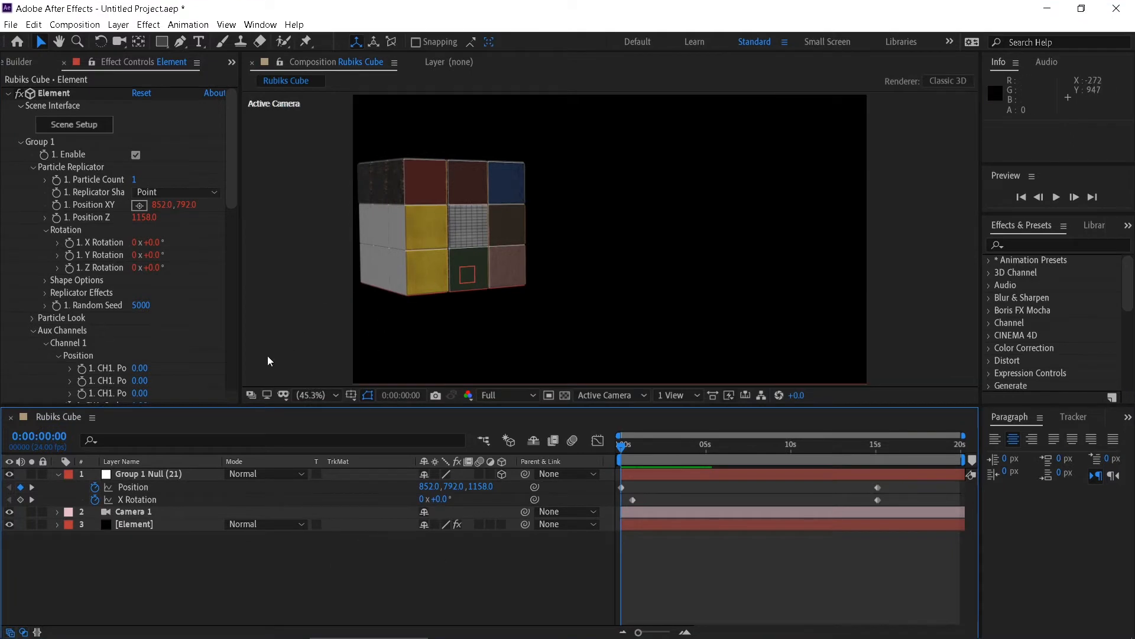
left_click(20, 62)
left_click(4, 64)
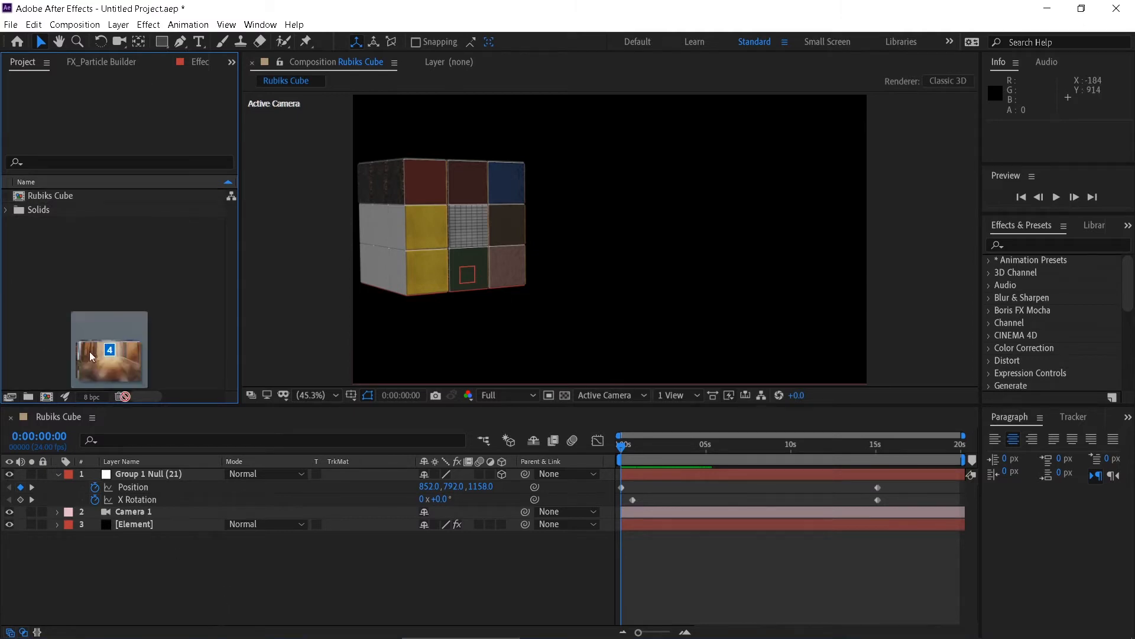
left_click_drag(109, 389, 99, 300)
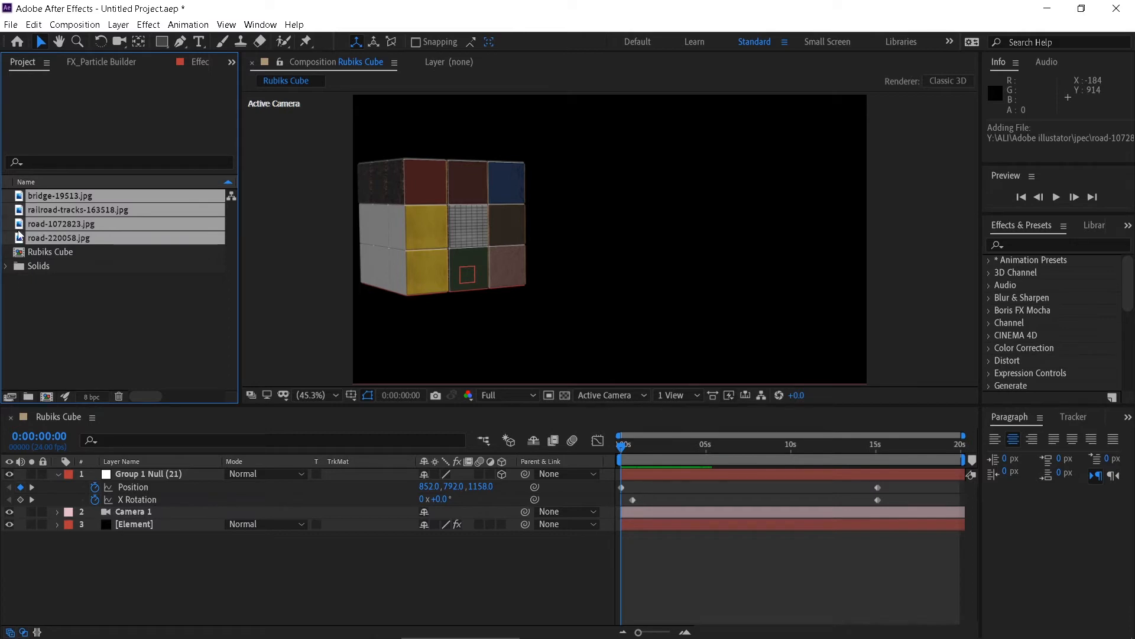
Step: Add the four imported images to the Rubiks Cube composition below the Element layer and hide them
left_click_drag(21, 243, 136, 601)
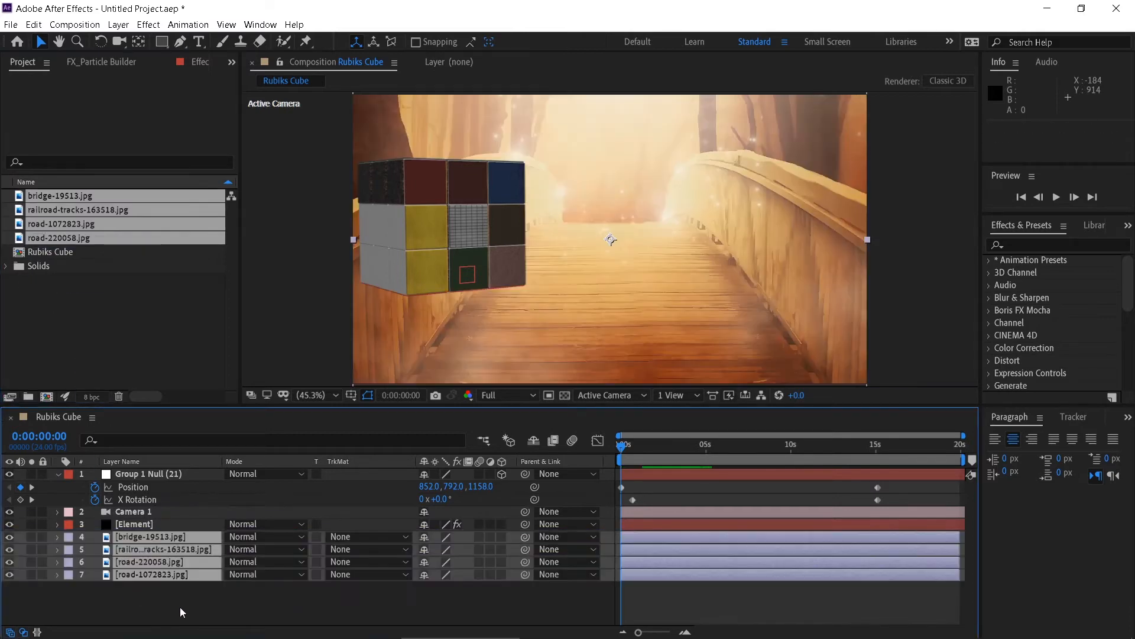
left_click_drag(10, 538, 10, 576)
left_click(179, 594)
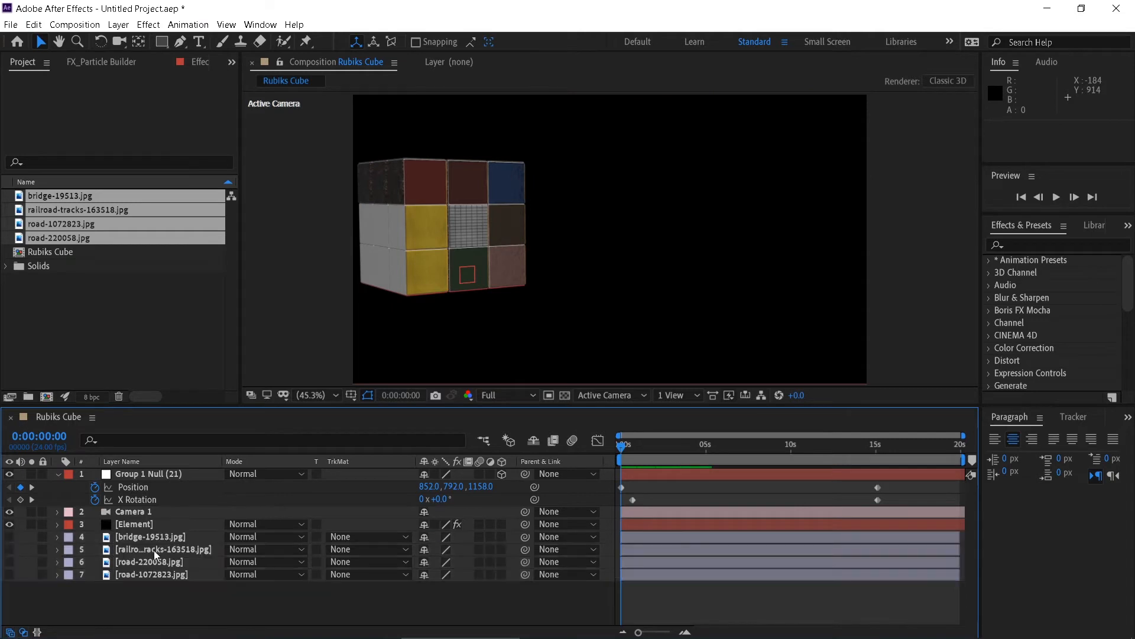
Step: In the Element effect's Custom Texture Maps, assign bridge-19513.jpg to Layer 1
left_click(141, 520)
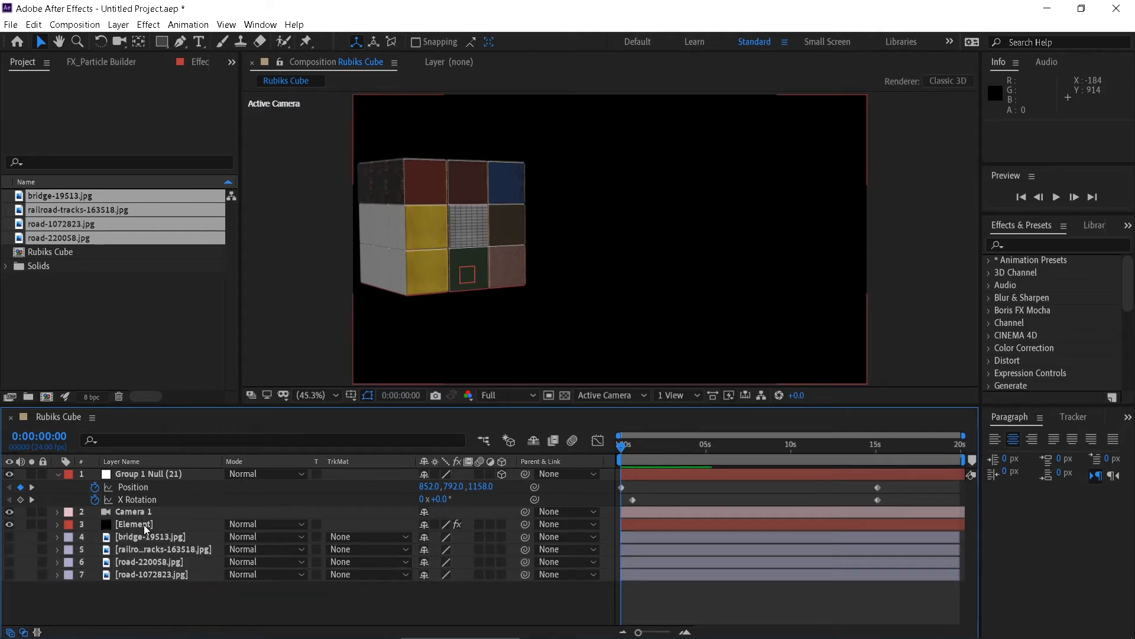
left_click(200, 62)
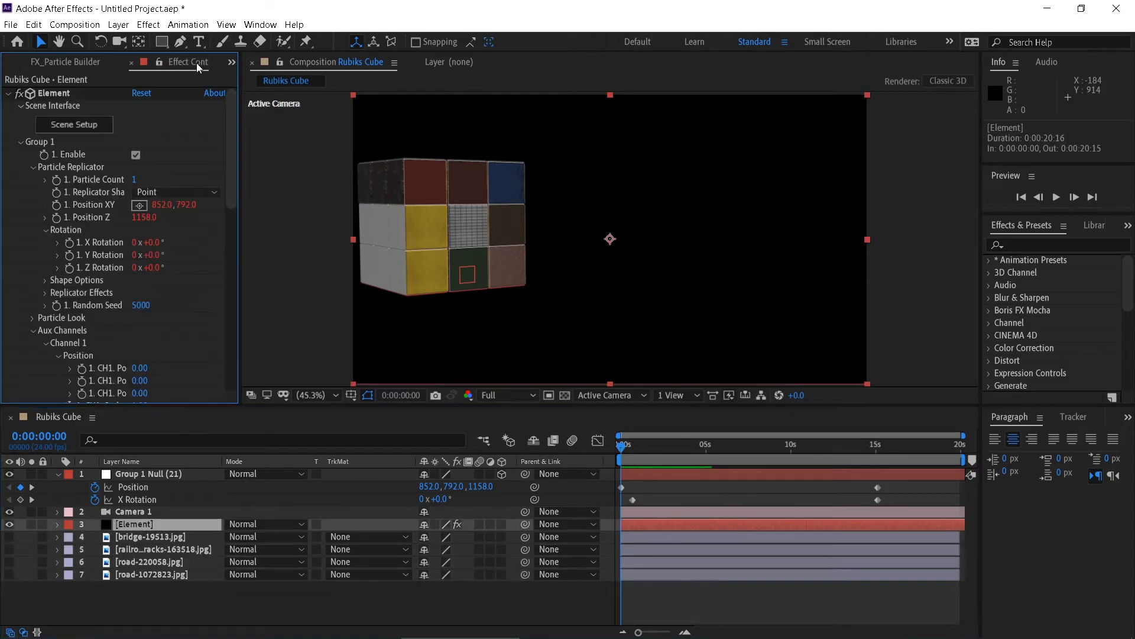
left_click(20, 141)
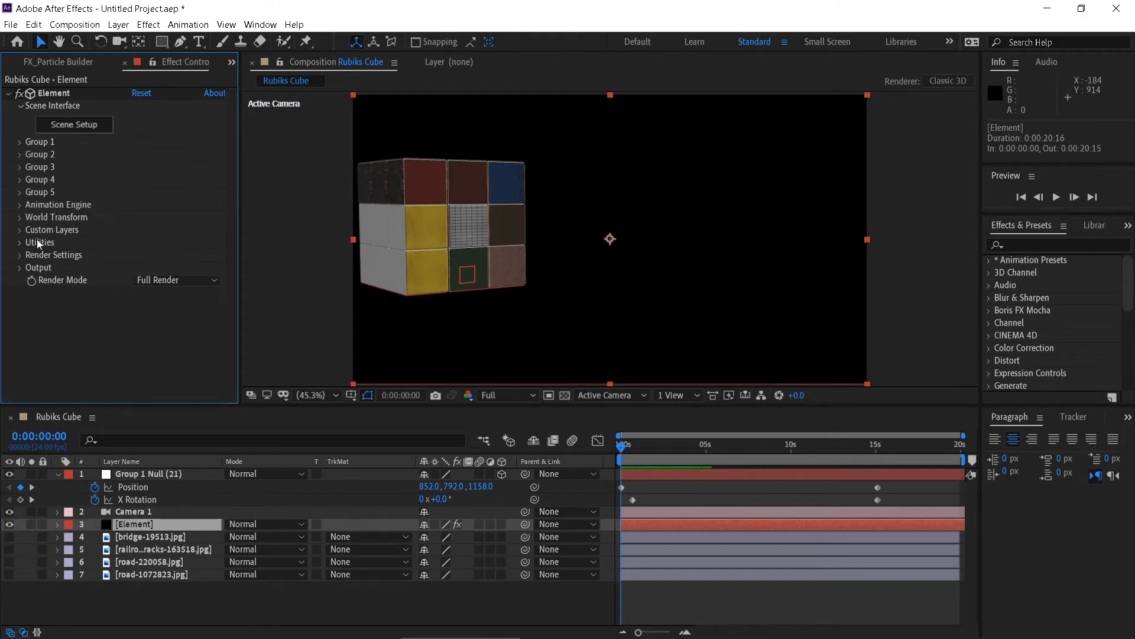
left_click(18, 229)
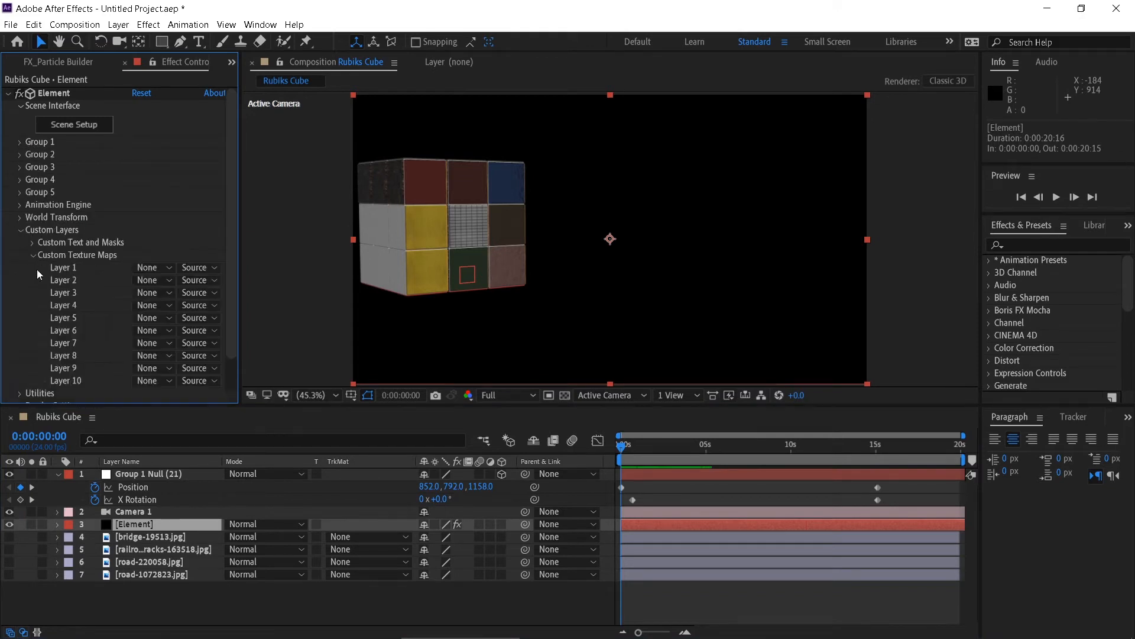
left_click(162, 269)
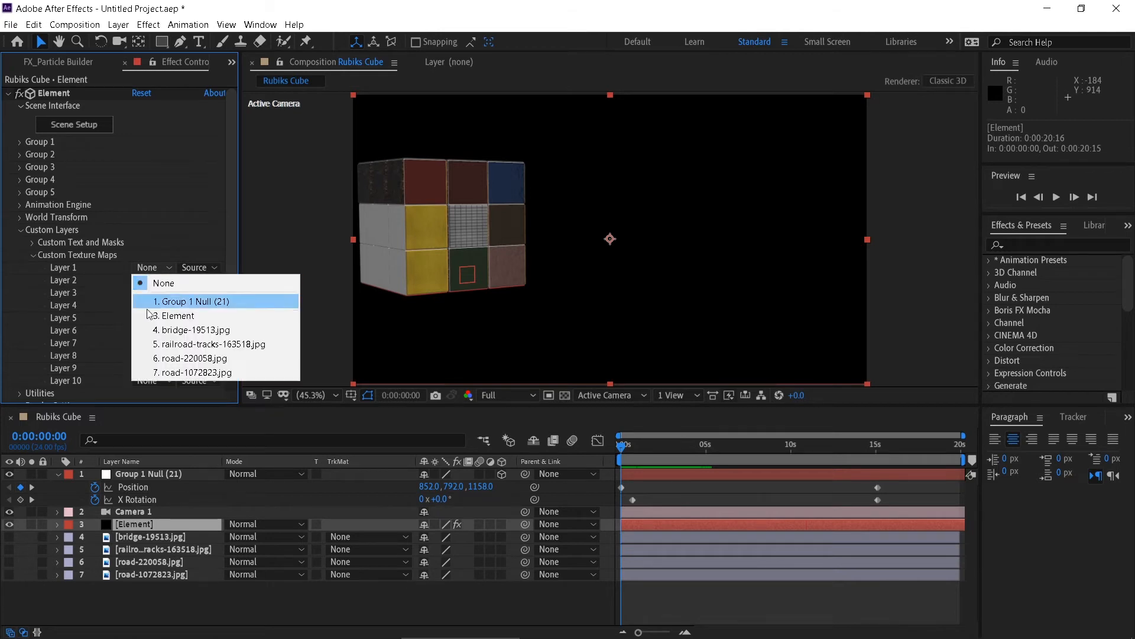
left_click(193, 333)
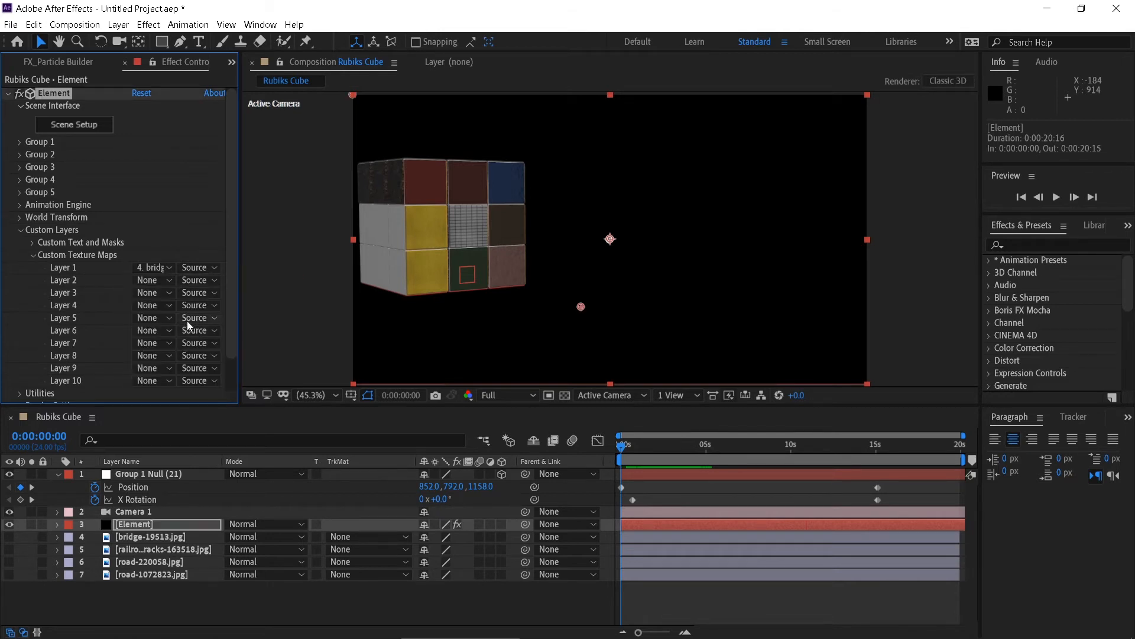
Step: Assign railroad-tracks-163518.jpg, road-220058.jpg and road-1072823.jpg to custom texture map Layers 2, 3 and 4
left_click(169, 280)
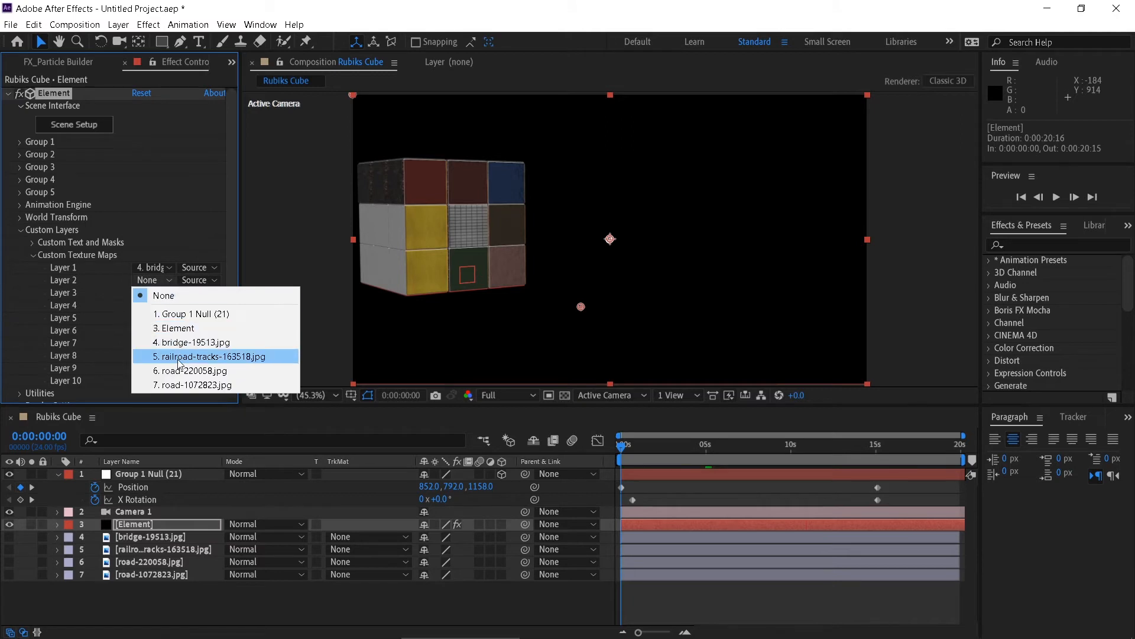
left_click(178, 361)
left_click(171, 292)
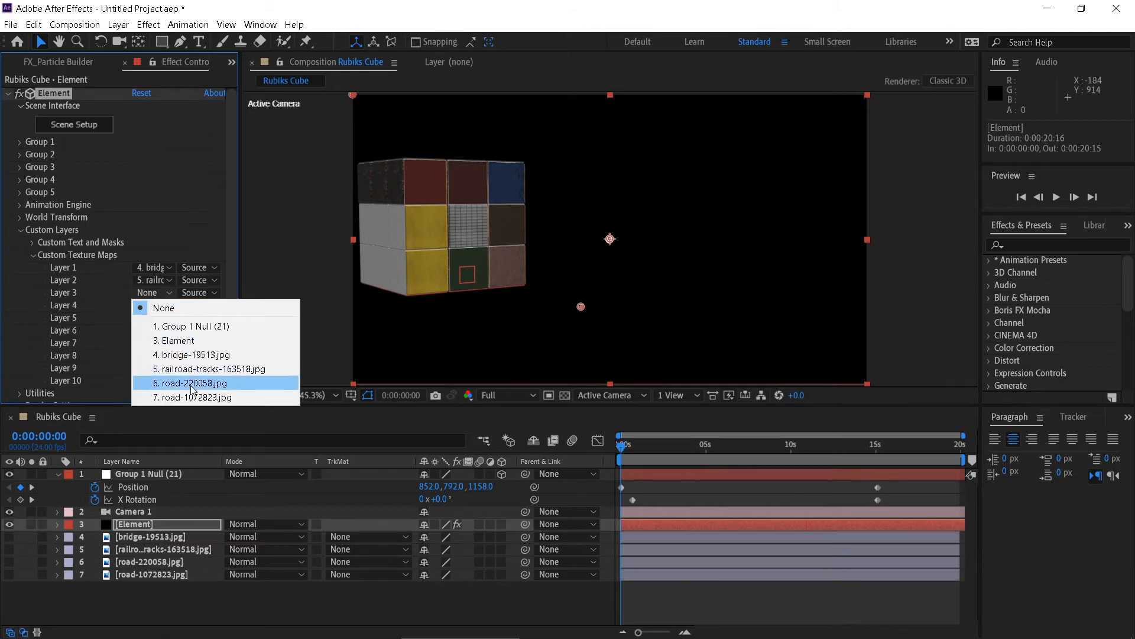
left_click(187, 383)
left_click(155, 305)
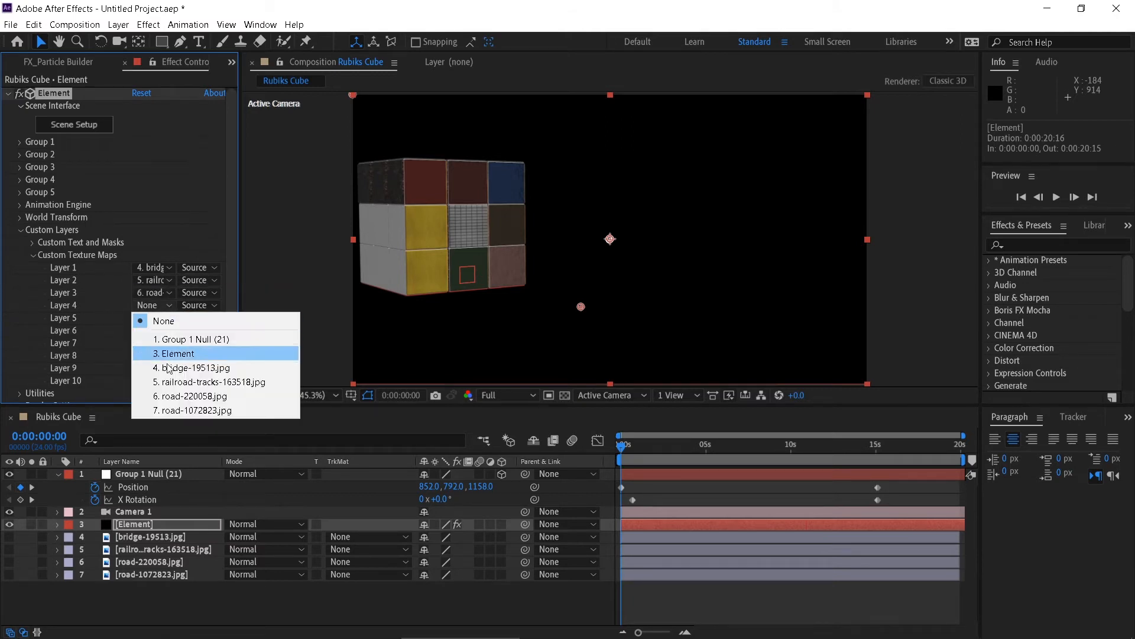
left_click(182, 412)
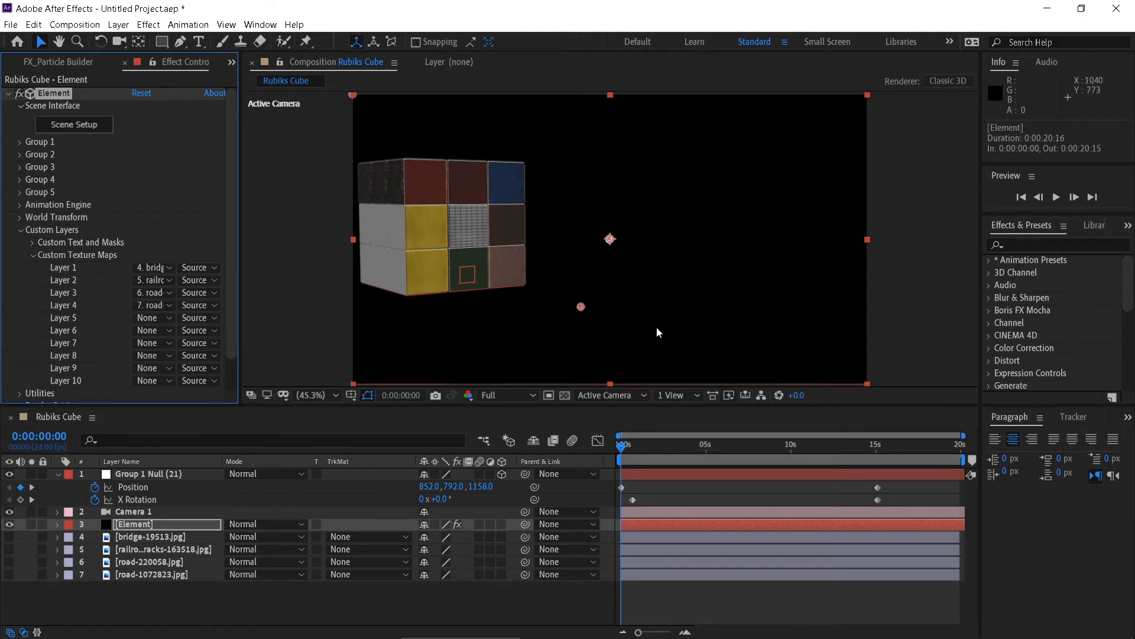
Step: Check the cube's faces over the first two seconds, return to the start and open Element's Scene Setup
left_click_drag(630, 449, 659, 453)
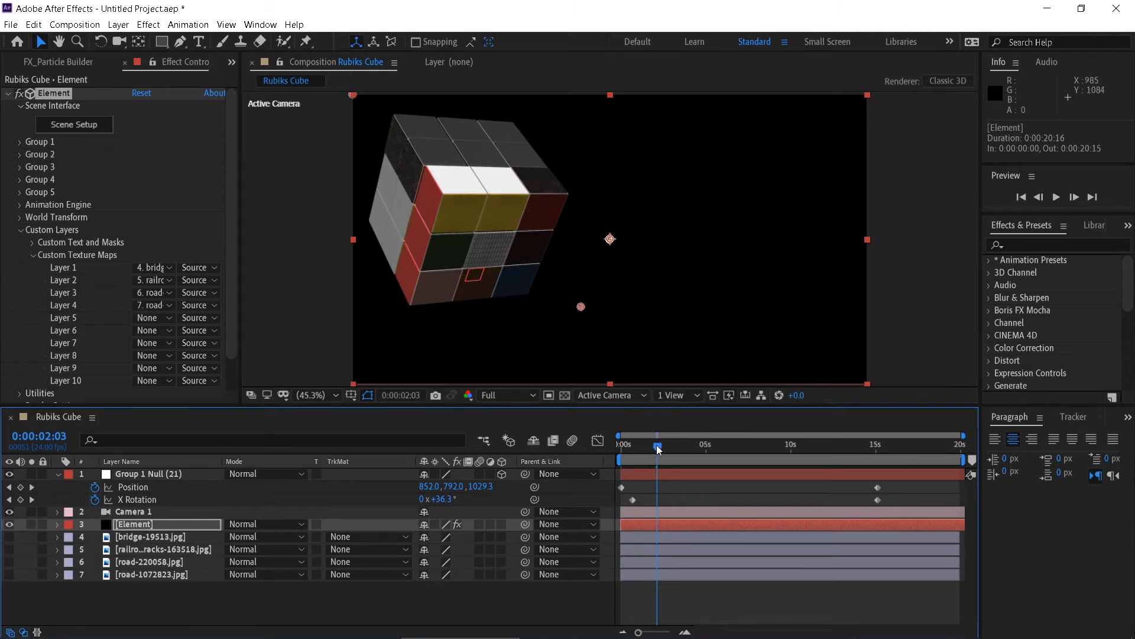
left_click_drag(657, 448, 624, 448)
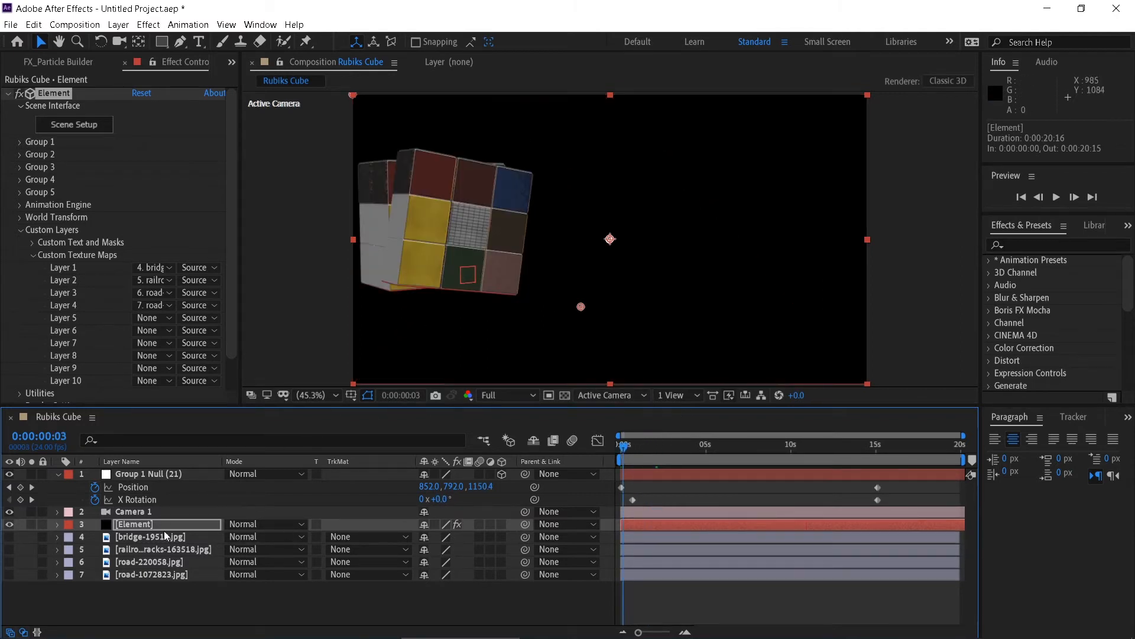
left_click(147, 601)
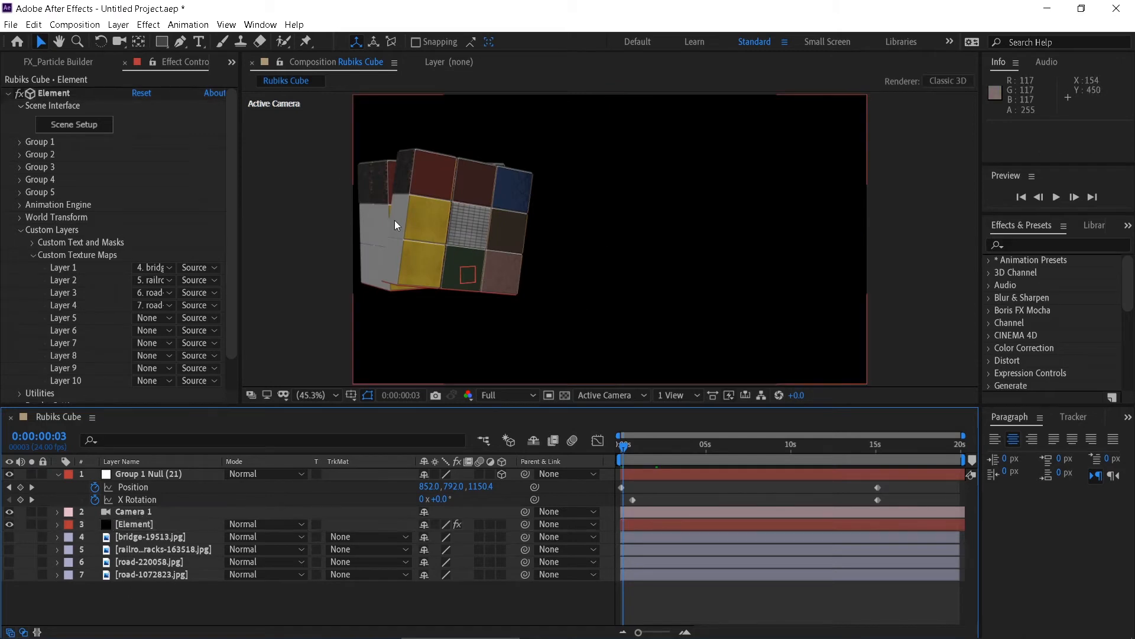
key("Home")
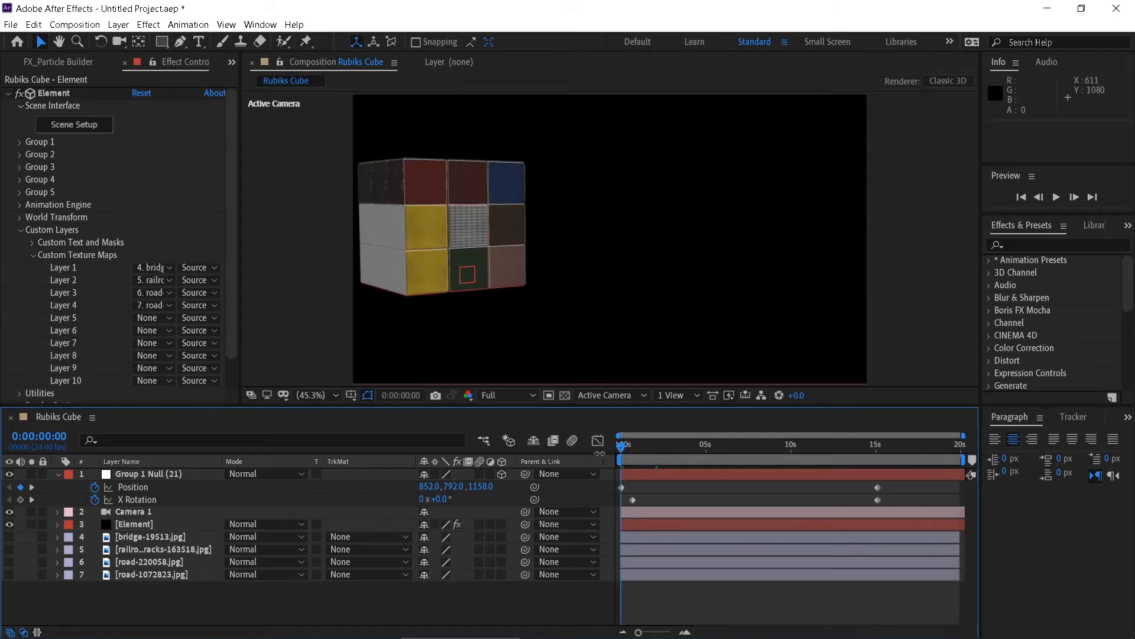
left_click(81, 126)
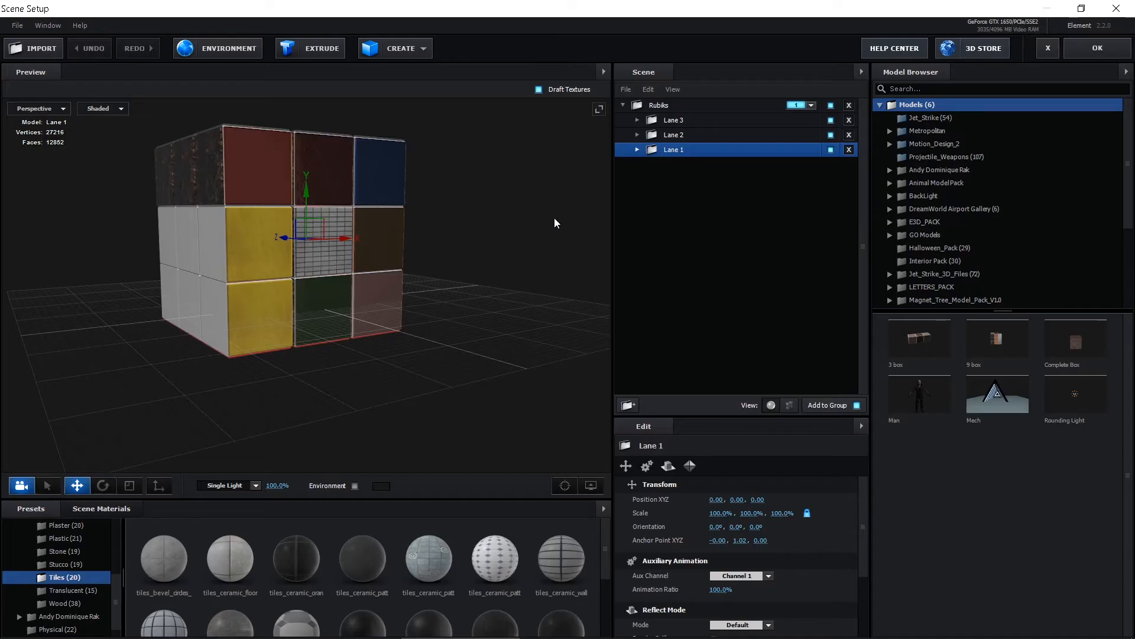
Step: Set the diffuse texture of the front face's centre tile to Custom Layer 1 (bridge-19513.jpg)
left_click(313, 259)
left_click(310, 258)
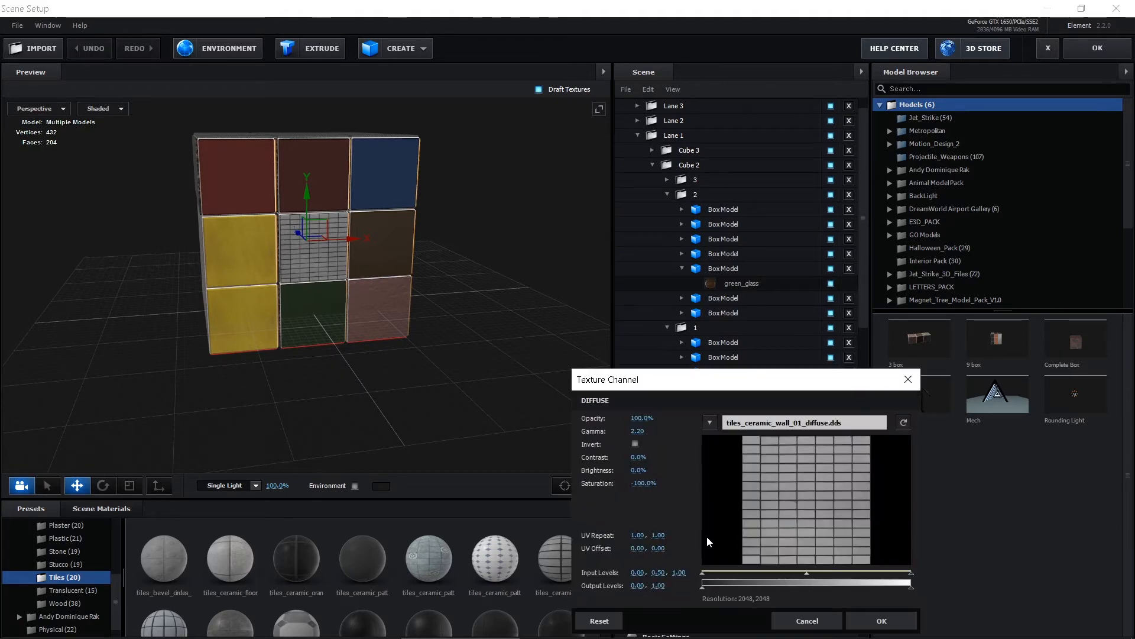
left_click(710, 535)
left_click(709, 422)
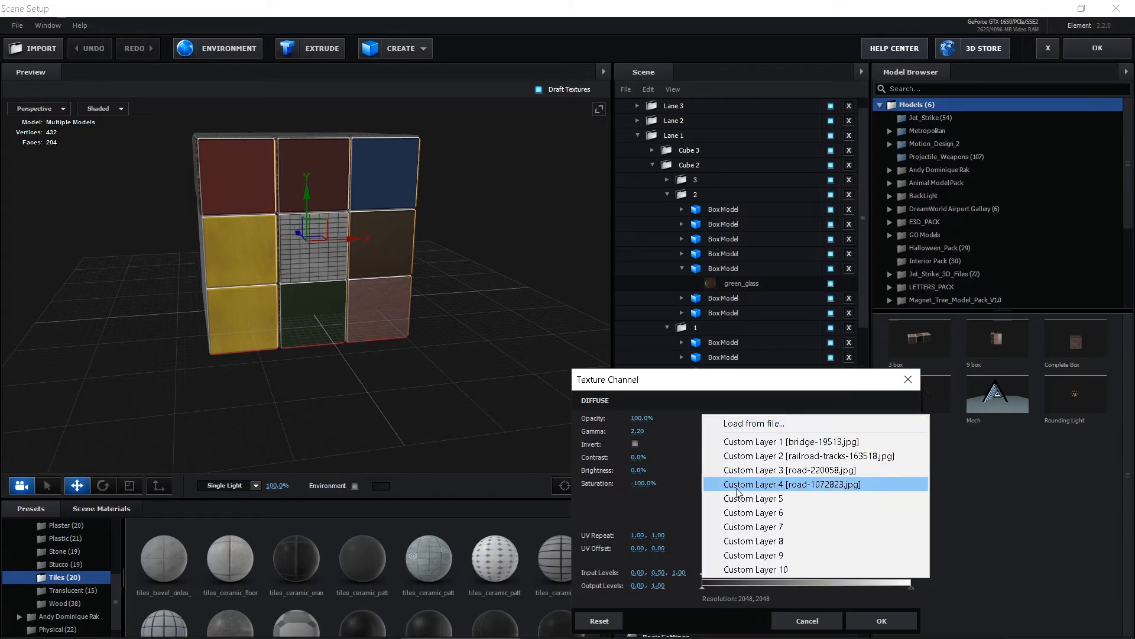
left_click(752, 441)
left_click(882, 621)
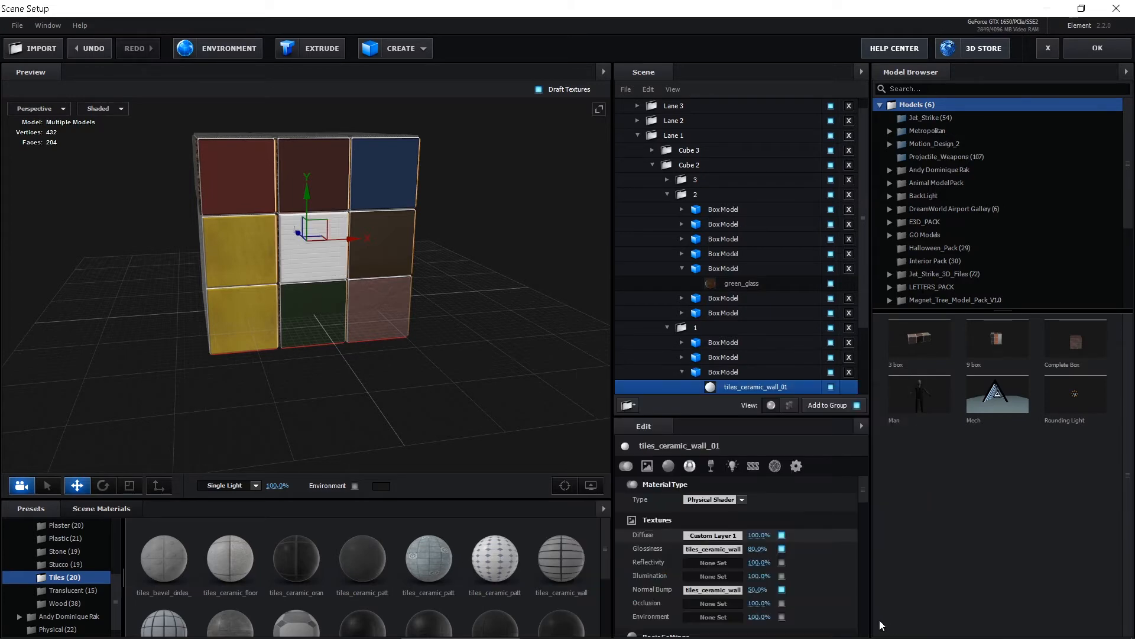
Step: Assign Custom Layer 1 to the glossiness and reflectivity textures of the tiles_ceramic_wall_01 material
left_click(713, 549)
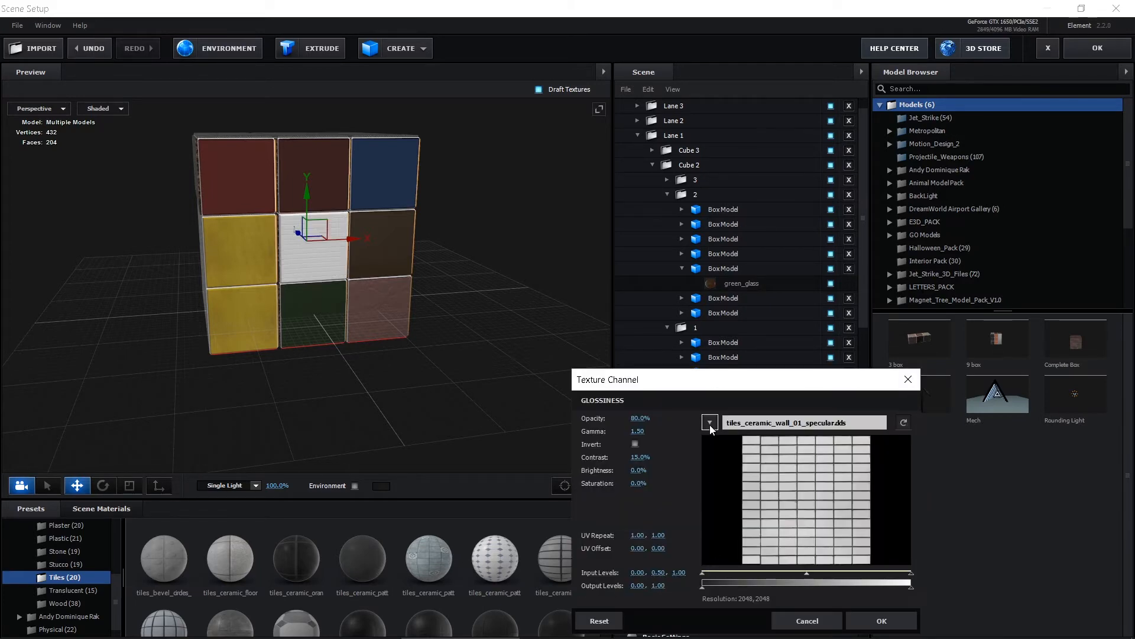
left_click(709, 422)
left_click(752, 442)
left_click(881, 620)
left_click(712, 562)
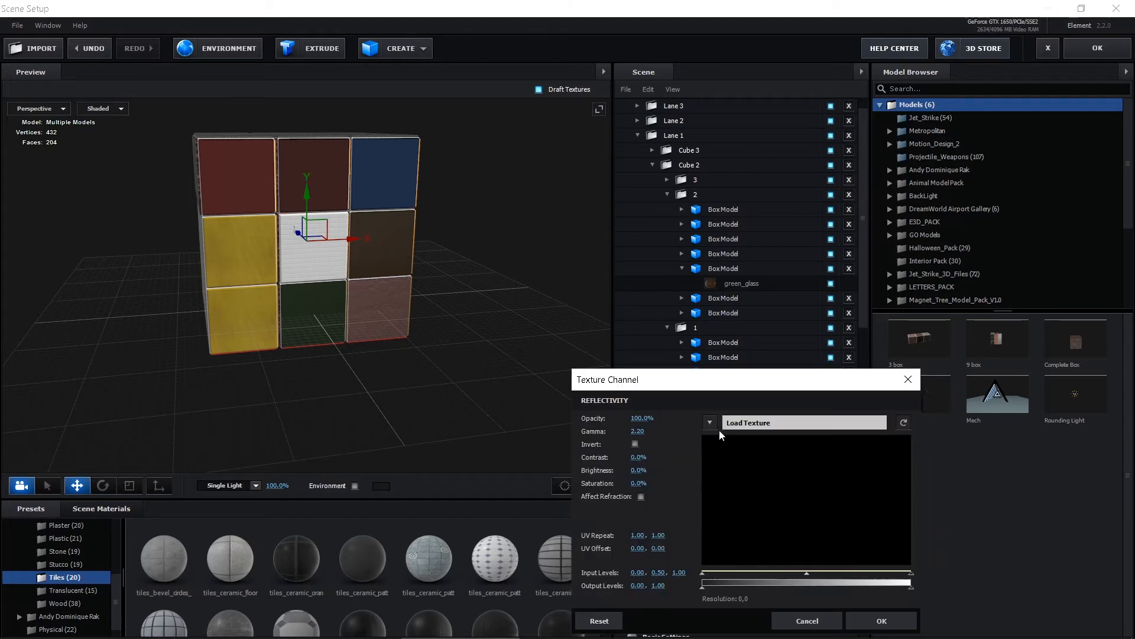
left_click(710, 422)
left_click(752, 442)
left_click(882, 621)
Step: Assign Custom Layer 1 to the illumination and normal bump textures of tiles_ceramic_wall_01
left_click(714, 577)
left_click(709, 422)
left_click(752, 441)
left_click(881, 620)
left_click(714, 590)
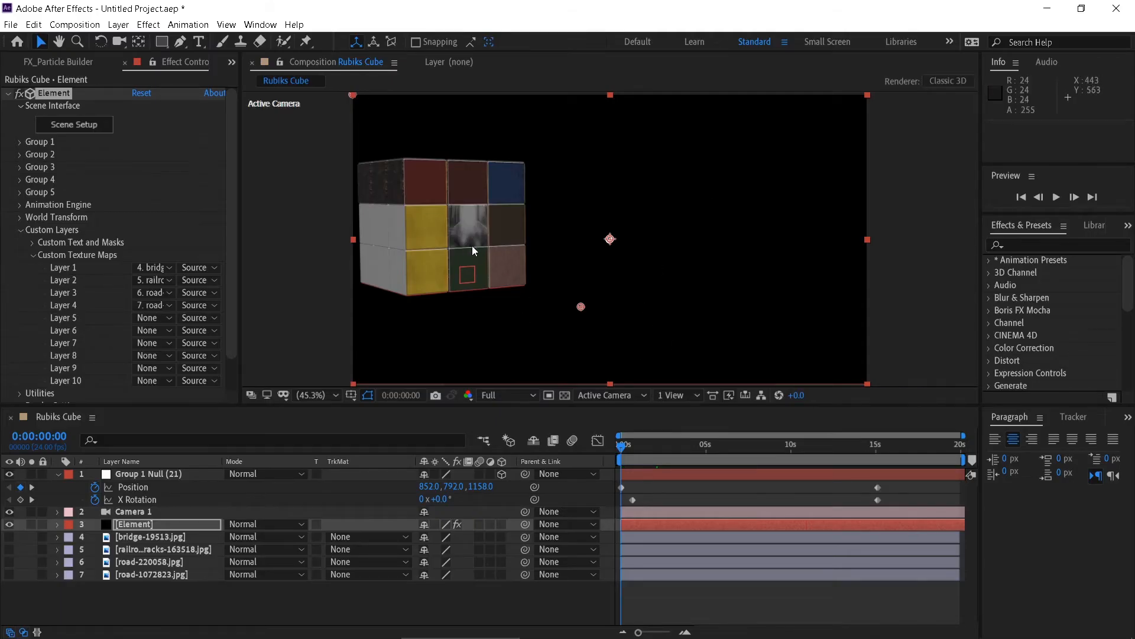
Step: Reopen the Element scene setup and assign Custom Layer 1 to the occlusion texture of tiles_ceramic_wall_01
scroll(471, 246, "up", 3)
scroll(440, 248, "down", 3)
scroll(449, 248, "up", 2)
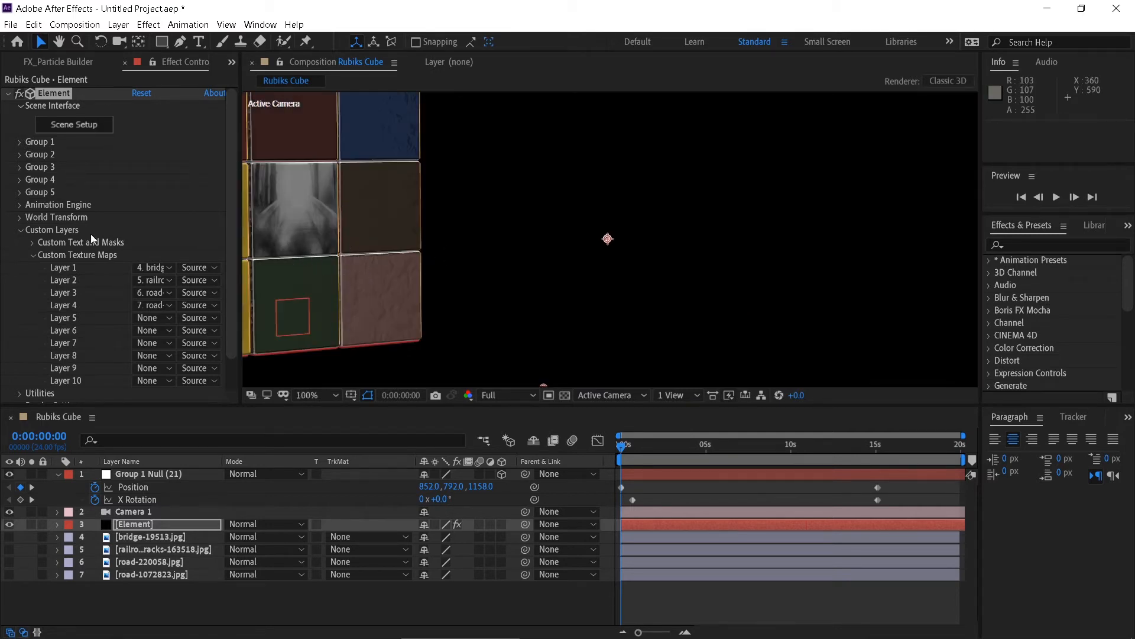
left_click(66, 133)
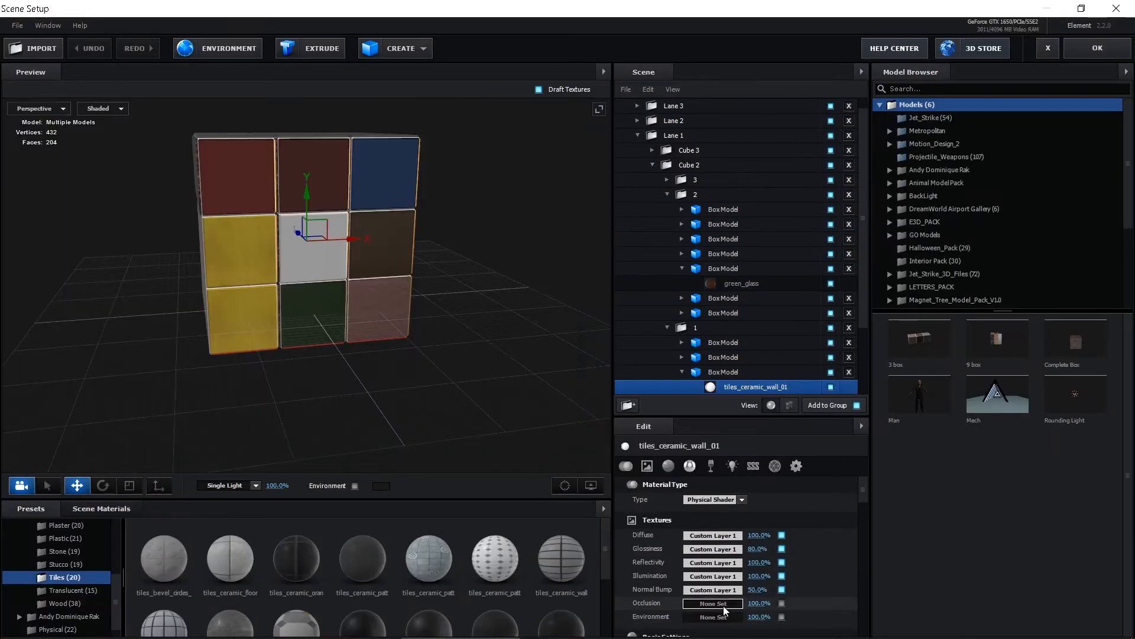
left_click(723, 605)
left_click(758, 422)
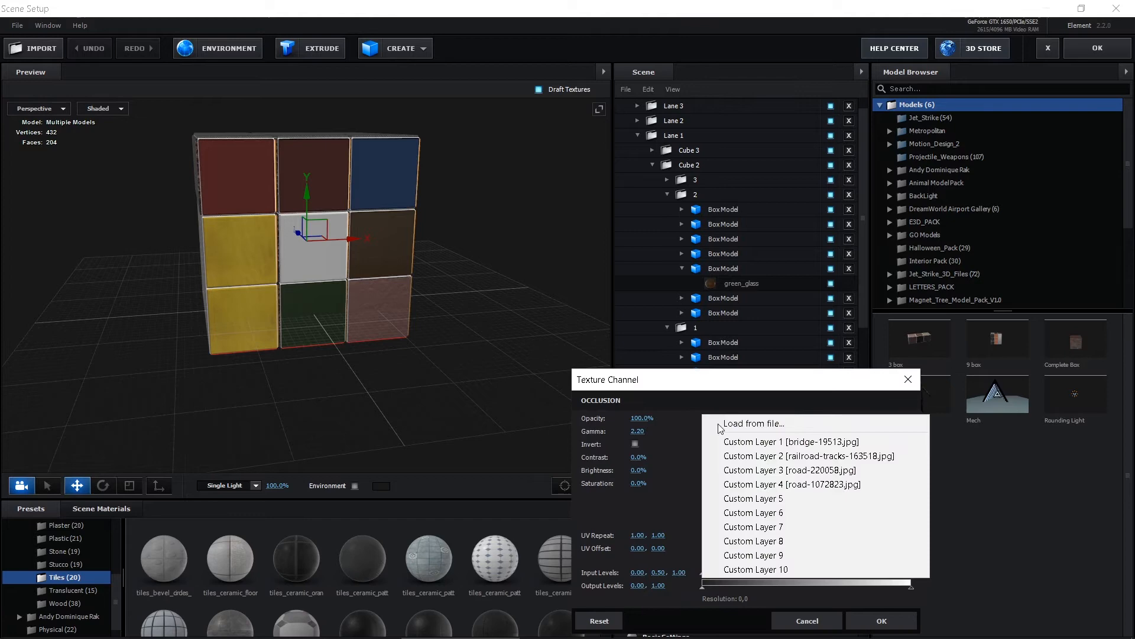
left_click(761, 441)
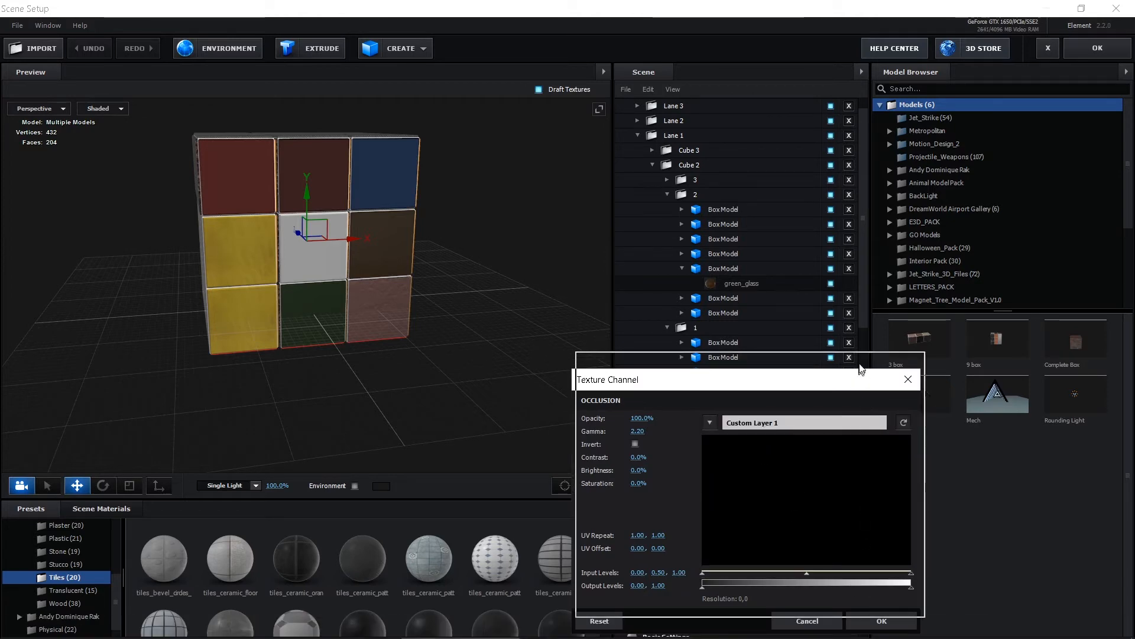
left_click_drag(864, 375, 876, 307)
left_click(887, 554)
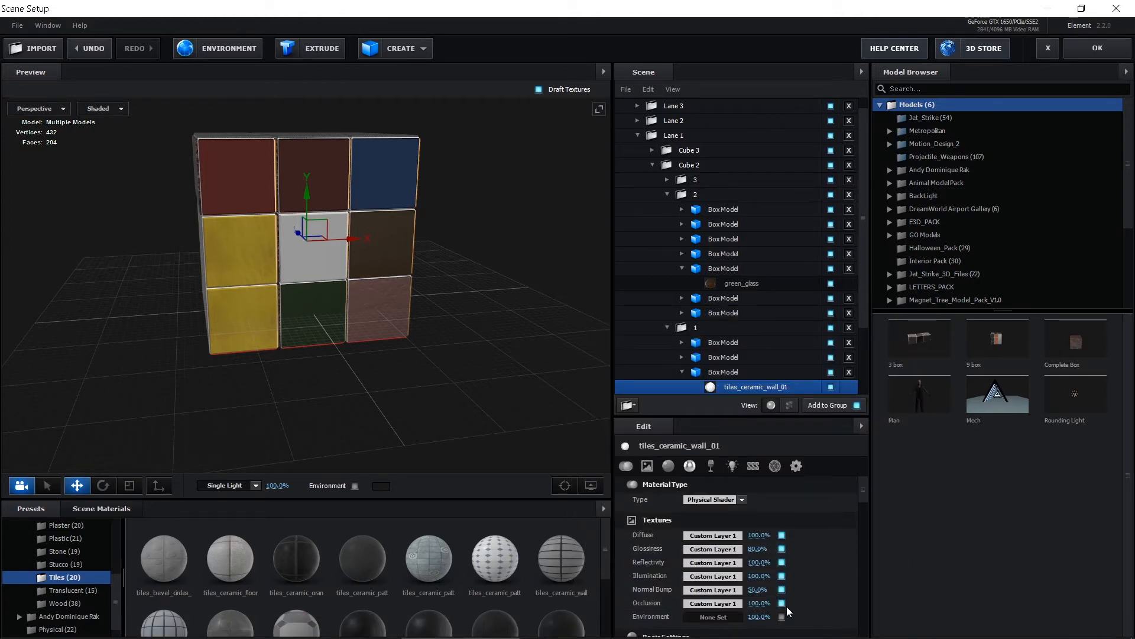
Step: Assign Custom Layer 1 to the environment texture of tiles_ceramic_wall_01 and apply the scene setup to the composition
scroll(812, 581, "down", 3)
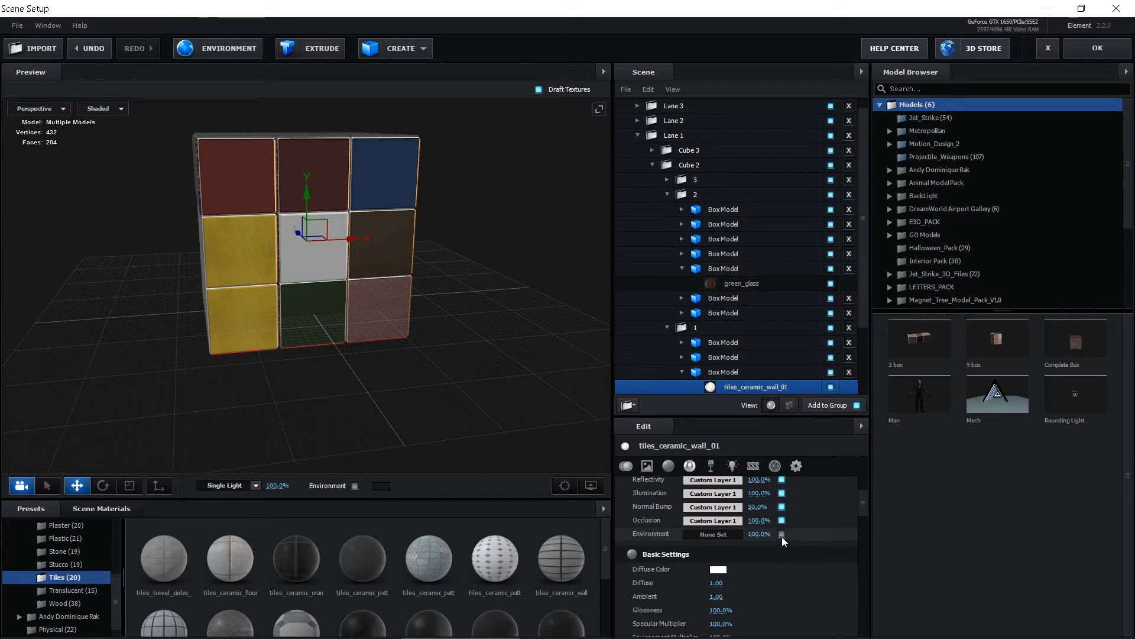
left_click(700, 533)
left_click(715, 423)
left_click(787, 357)
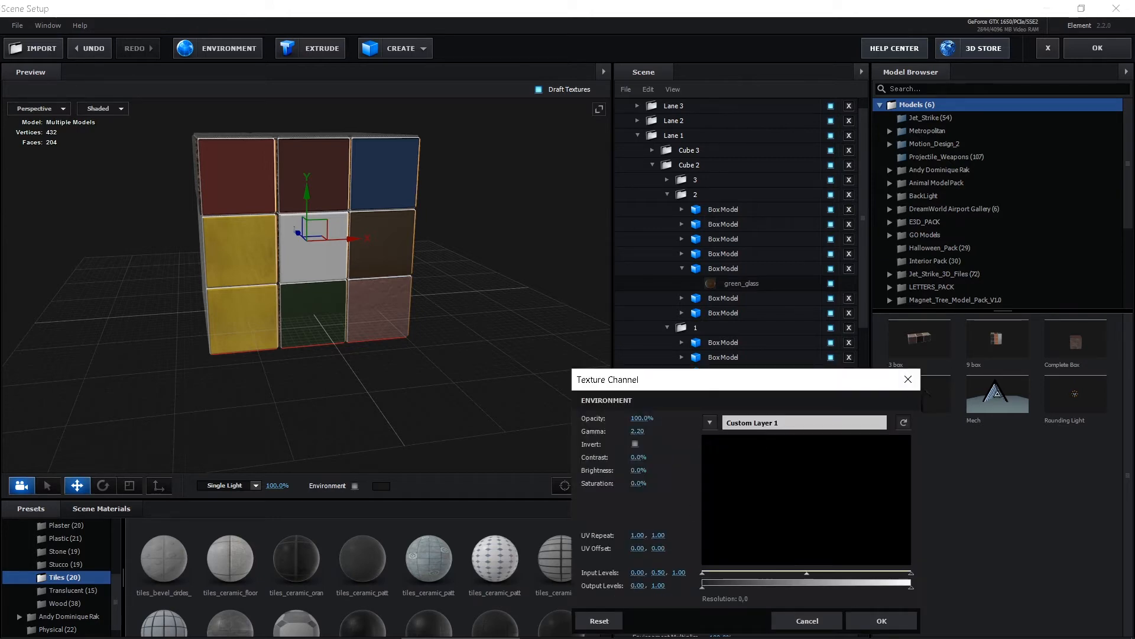
left_click(872, 611)
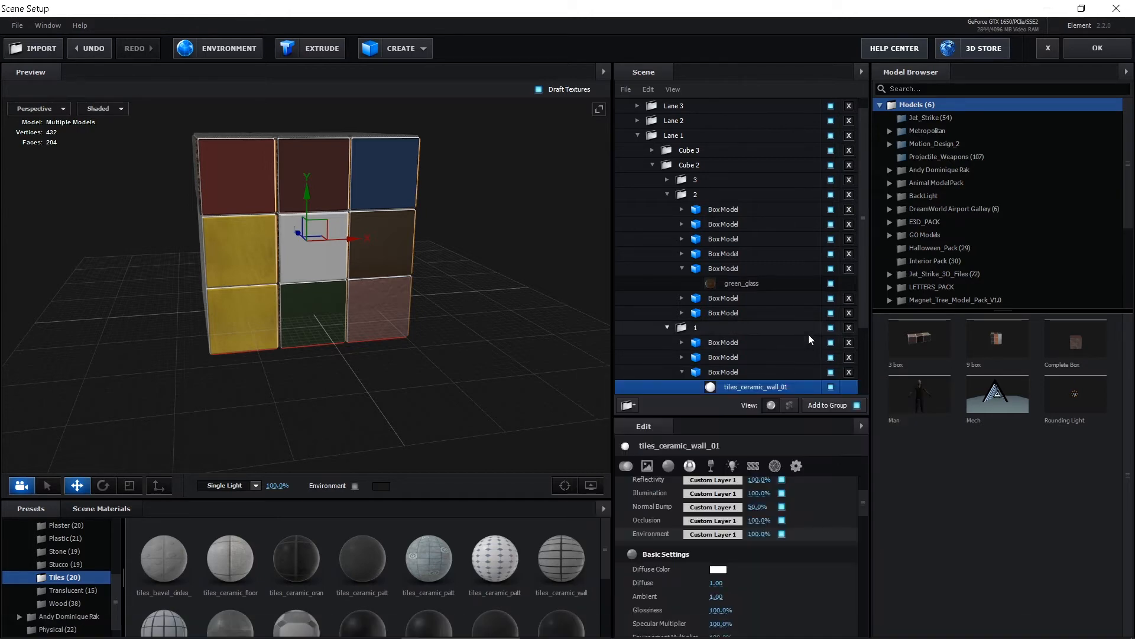
left_click(1098, 48)
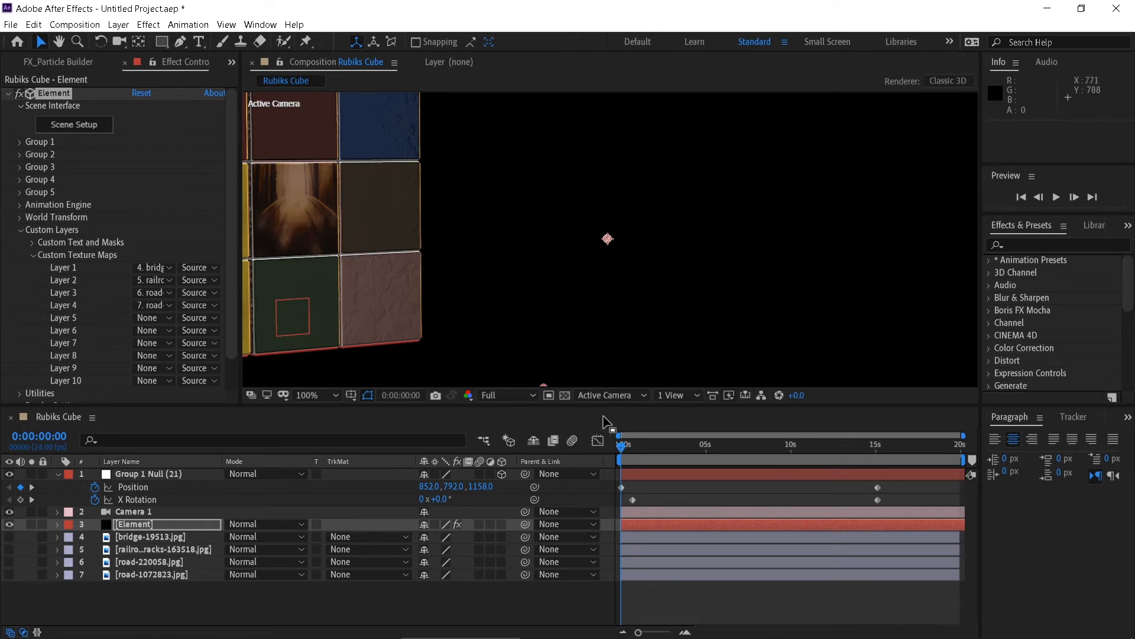
Step: Reopen the scene setup and set the diffuse texture of the top face's centre tile to Custom Layer 2 (railroad-tracks-163518.jpg)
left_click(624, 449)
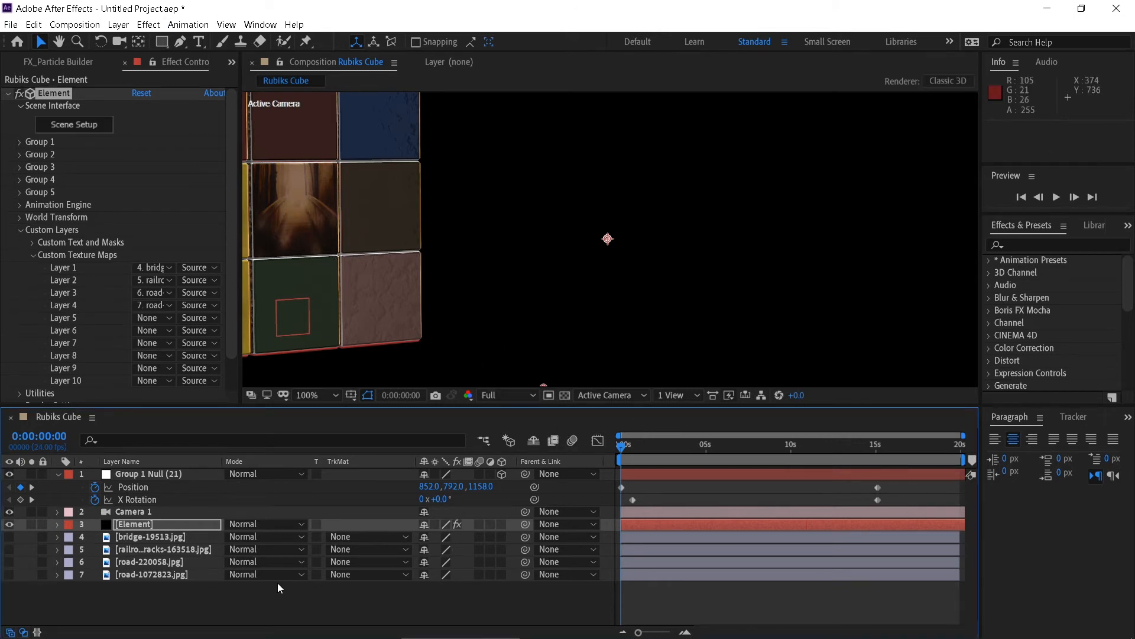
left_click(328, 395)
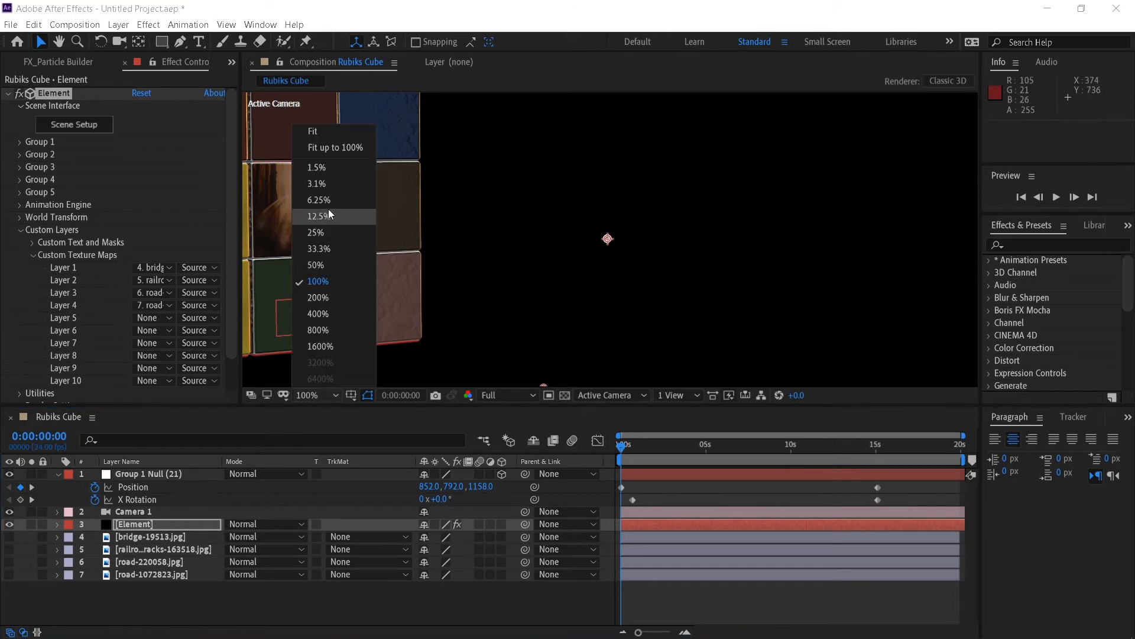
left_click(332, 148)
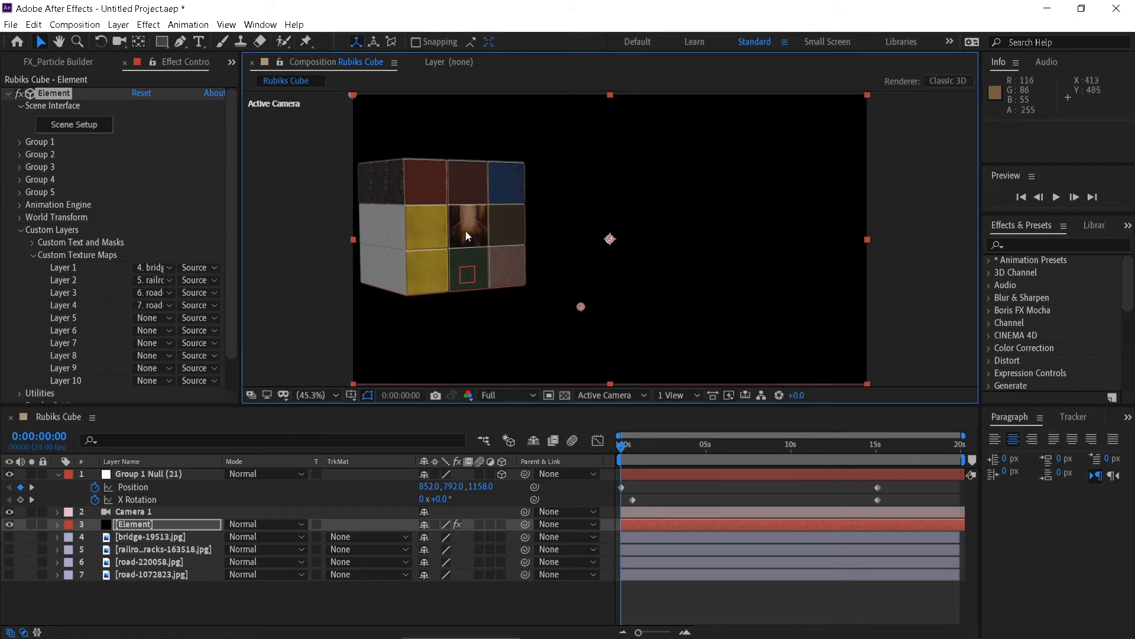
left_click(64, 127)
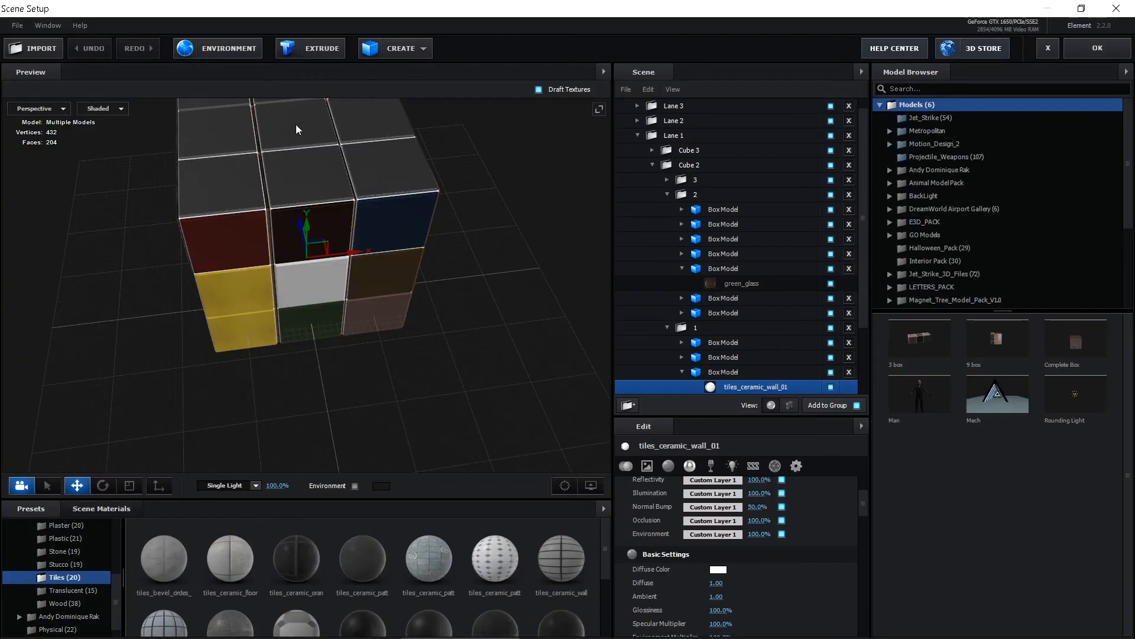
left_click(295, 124)
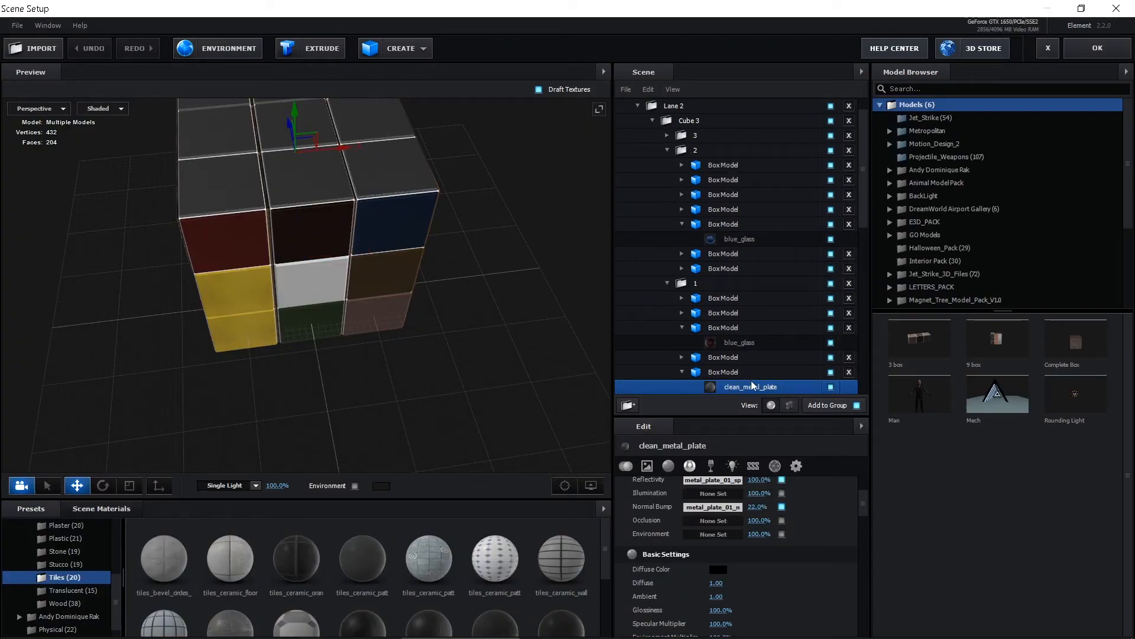
scroll(769, 532, "up", 3)
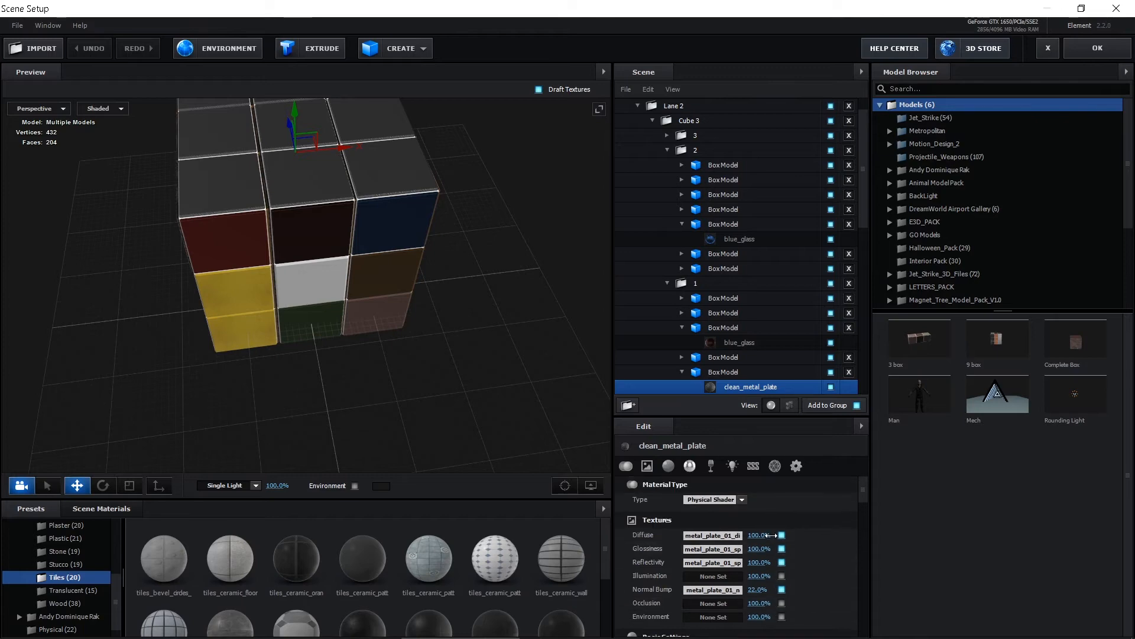
left_click(707, 536)
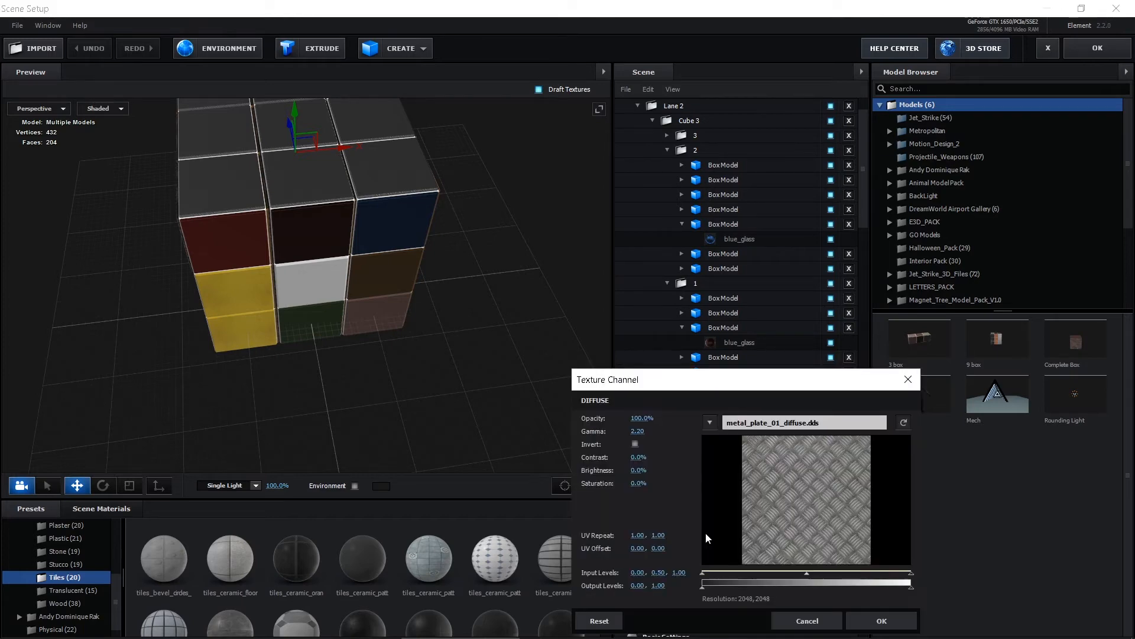
left_click(717, 422)
left_click(775, 457)
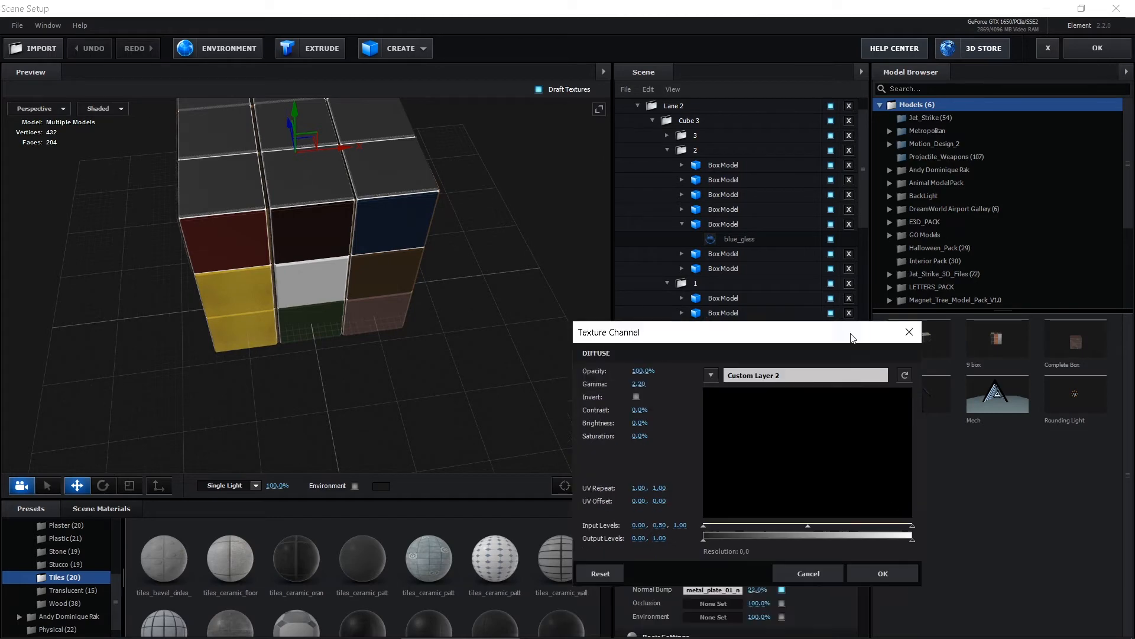
left_click(877, 572)
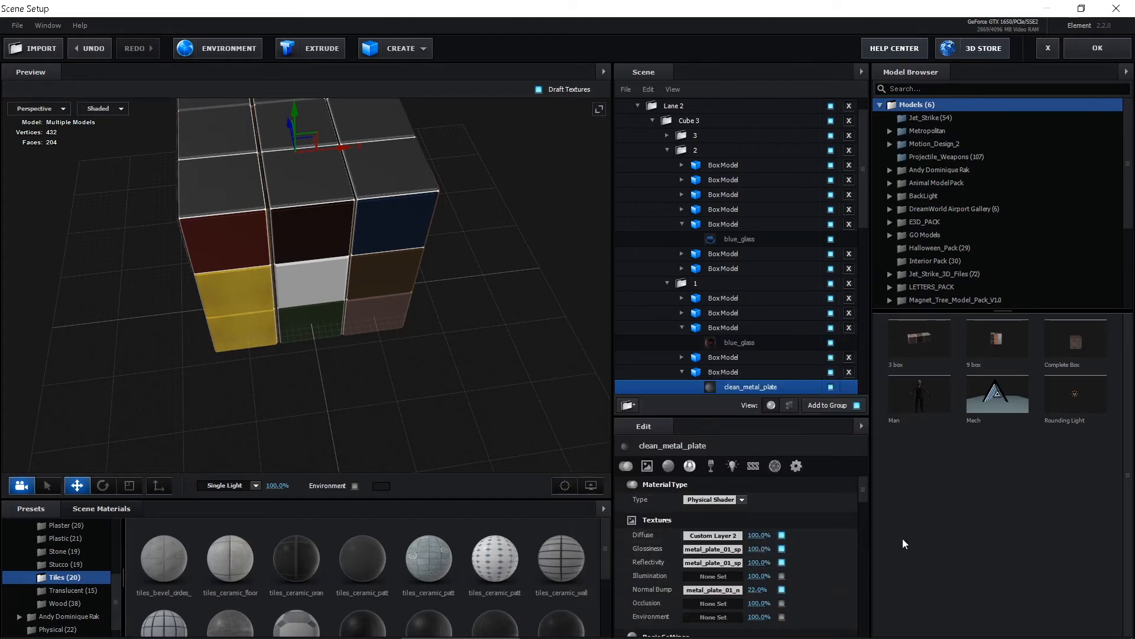
Step: Assign Custom Layer 2 to the glossiness, reflectivity and illumination textures of the top centre tile's clean_metal_plate material
left_click(712, 561)
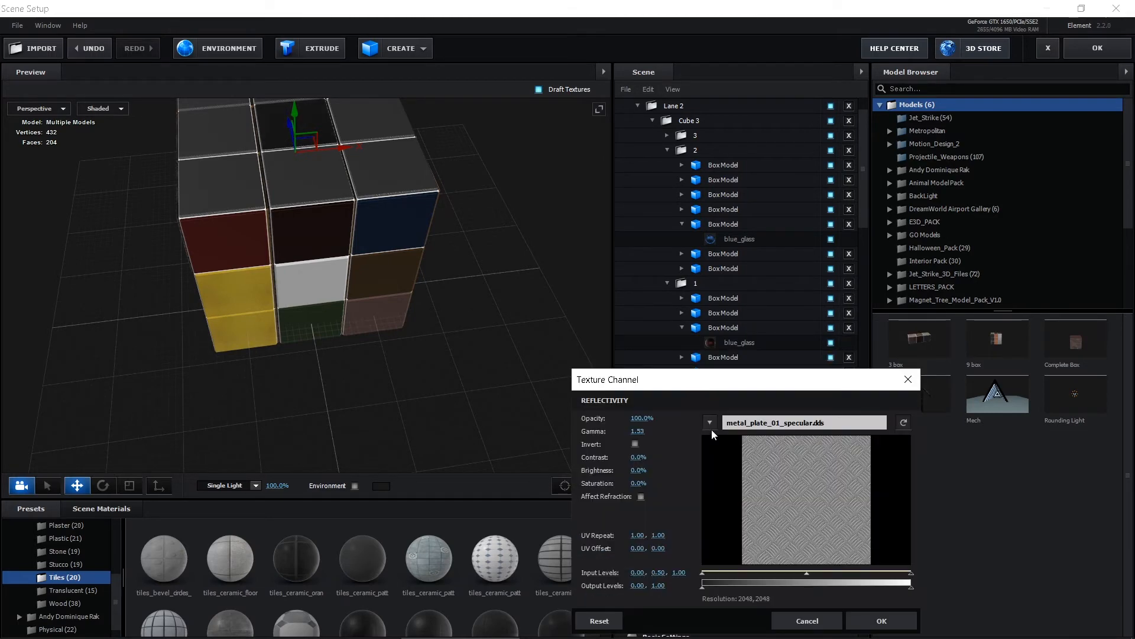
left_click(711, 424)
left_click(783, 484)
left_click(880, 620)
left_click(715, 575)
left_click(711, 423)
left_click(790, 485)
left_click(880, 620)
Step: Assign Custom Layer 2 to the normal bump and occlusion textures of the top centre tile's material
left_click(718, 587)
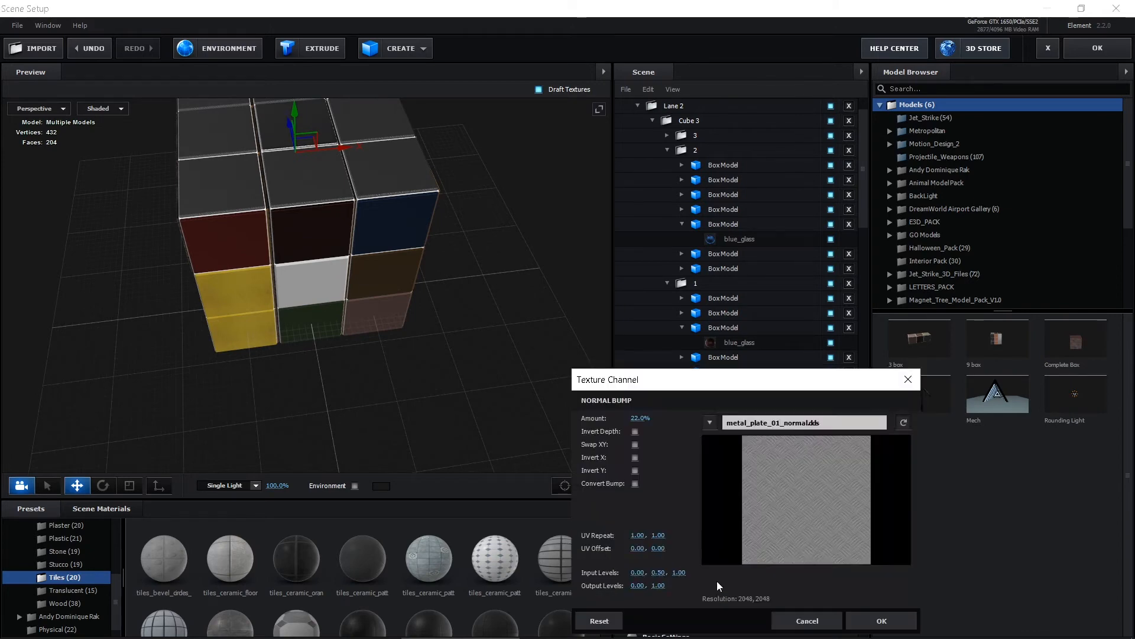
left_click(710, 423)
left_click(787, 485)
left_click(876, 617)
left_click(716, 602)
left_click(710, 423)
left_click(788, 483)
left_click(877, 619)
Step: Assign Custom Layer 2 to the environment texture of the top centre tile's material
left_click(721, 617)
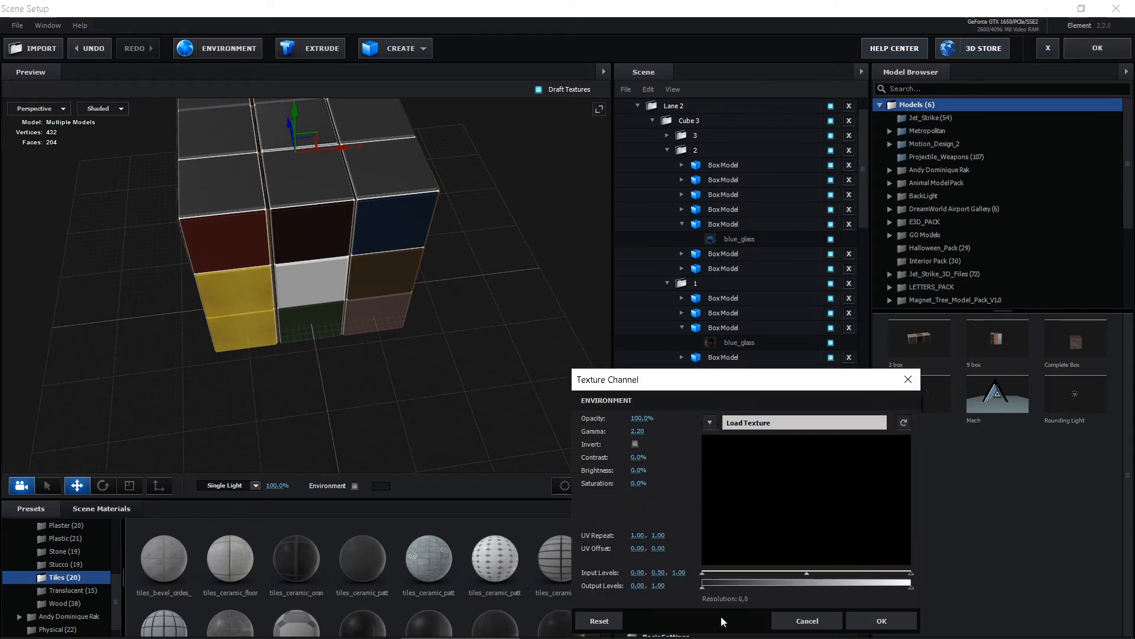
left_click(710, 423)
left_click(787, 484)
left_click(880, 620)
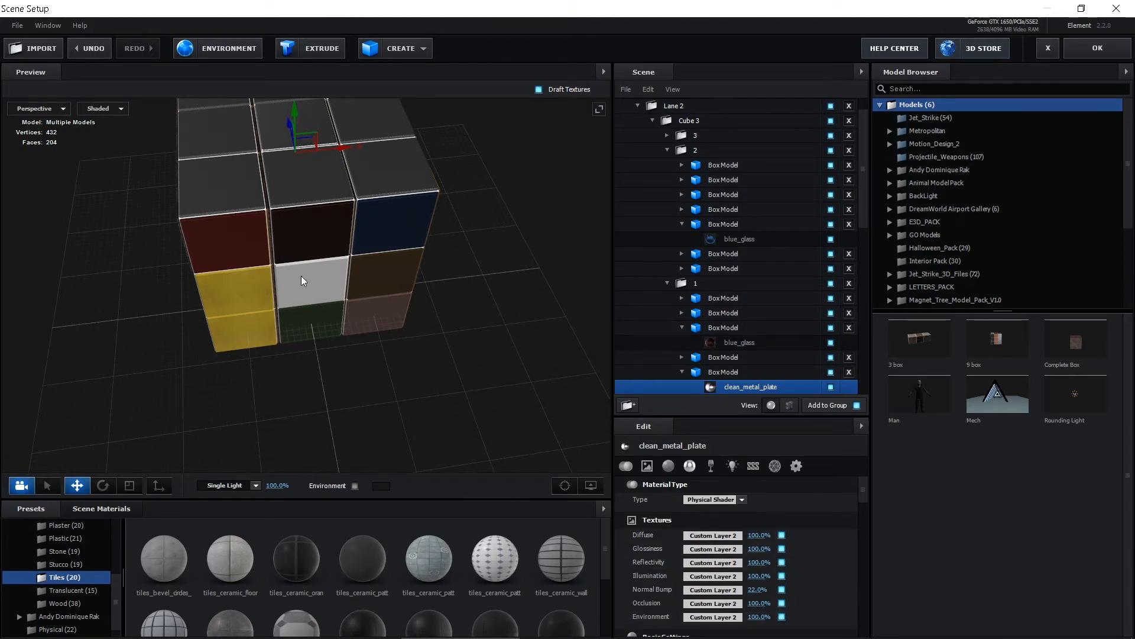
Step: Set the diffuse texture of the top-face tile left of the centre tile to Custom Layer 3 (road-220058.jpg)
left_click_drag(334, 366, 236, 161)
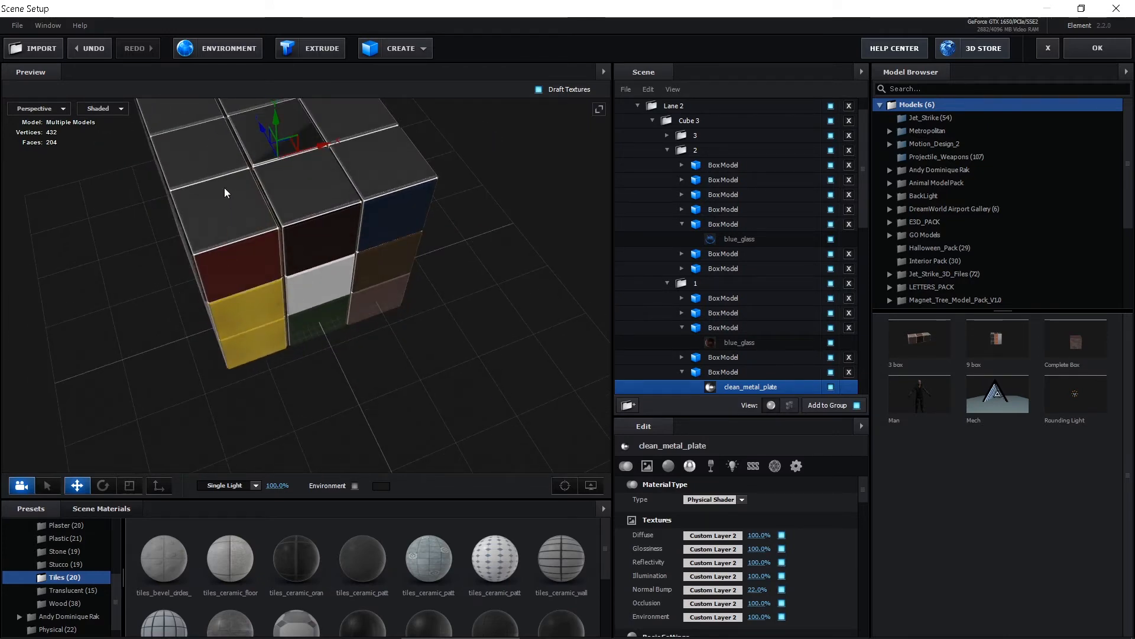
left_click(198, 157)
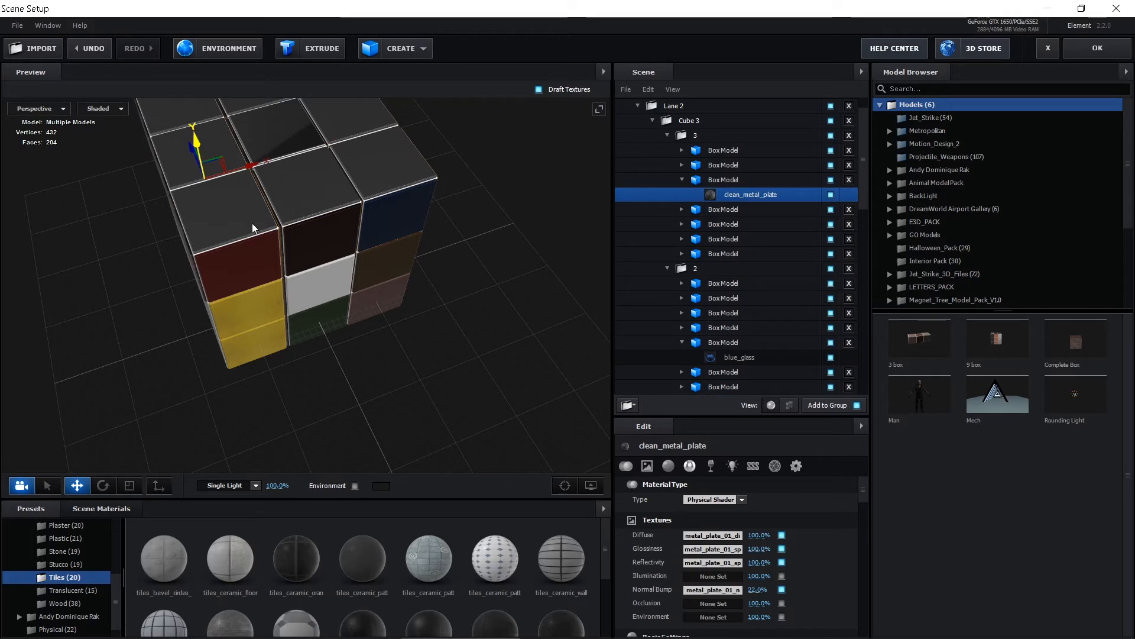
left_click(710, 536)
left_click(712, 421)
left_click(781, 470)
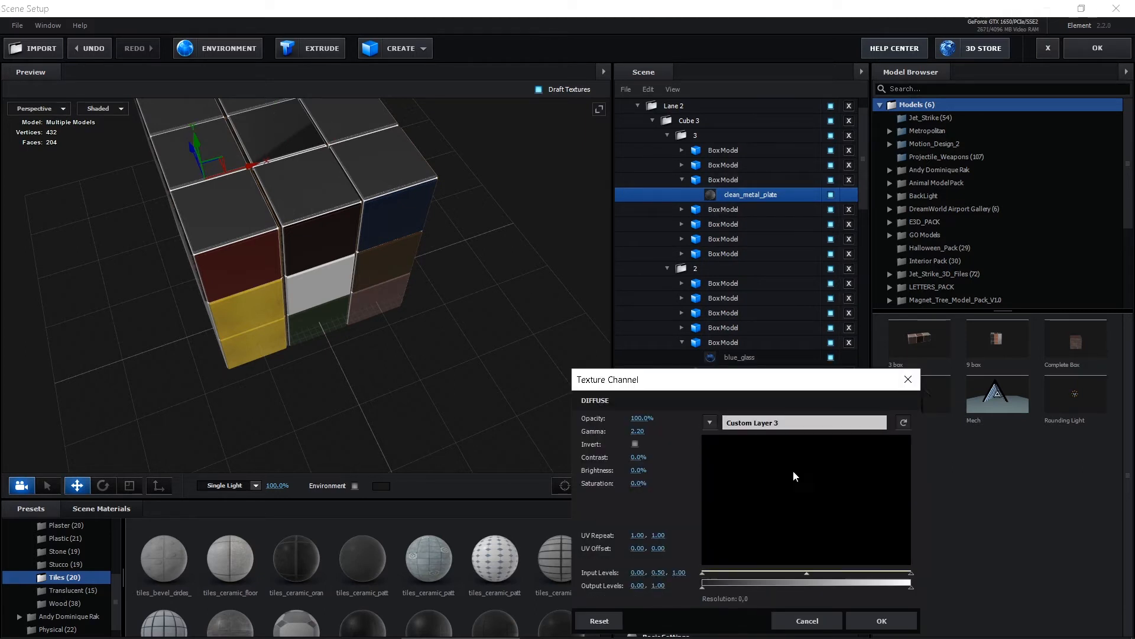
left_click(867, 618)
Step: Assign Custom Layer 3 to the glossiness, reflectivity and illumination textures of the selected top-face tile's clean_metal_plate material
left_click(712, 574)
left_click(711, 428)
left_click(782, 471)
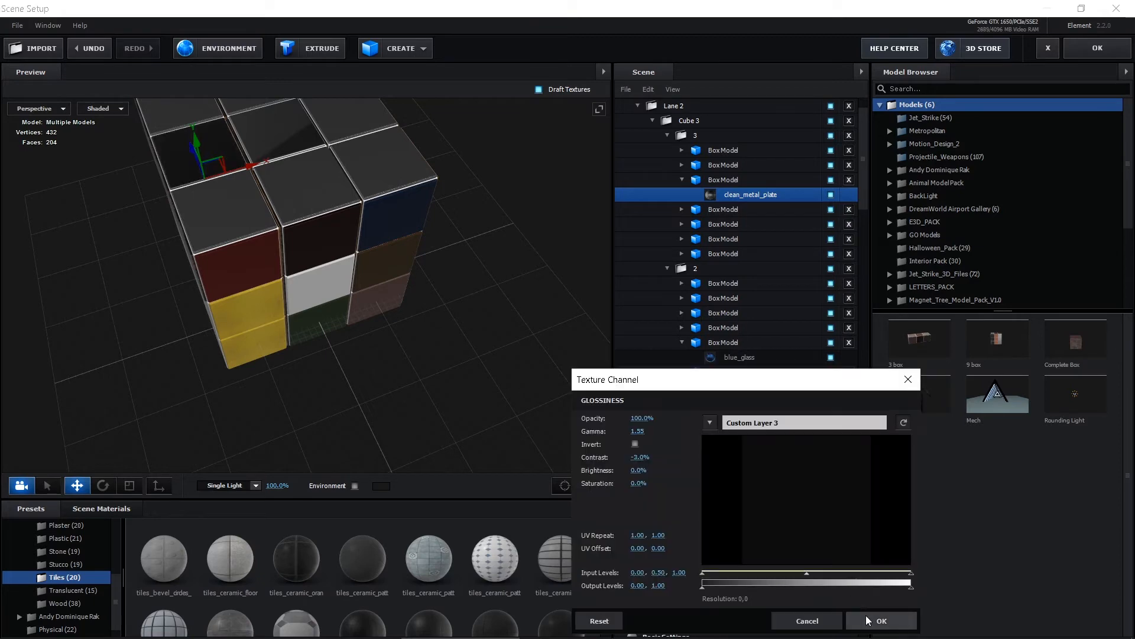
left_click(869, 619)
left_click(713, 576)
left_click(710, 424)
left_click(782, 471)
left_click(869, 619)
left_click(714, 590)
left_click(869, 618)
Step: Assign Custom Layer 3 to the normal bump and occlusion textures of the selected top-face tile's material
left_click(714, 590)
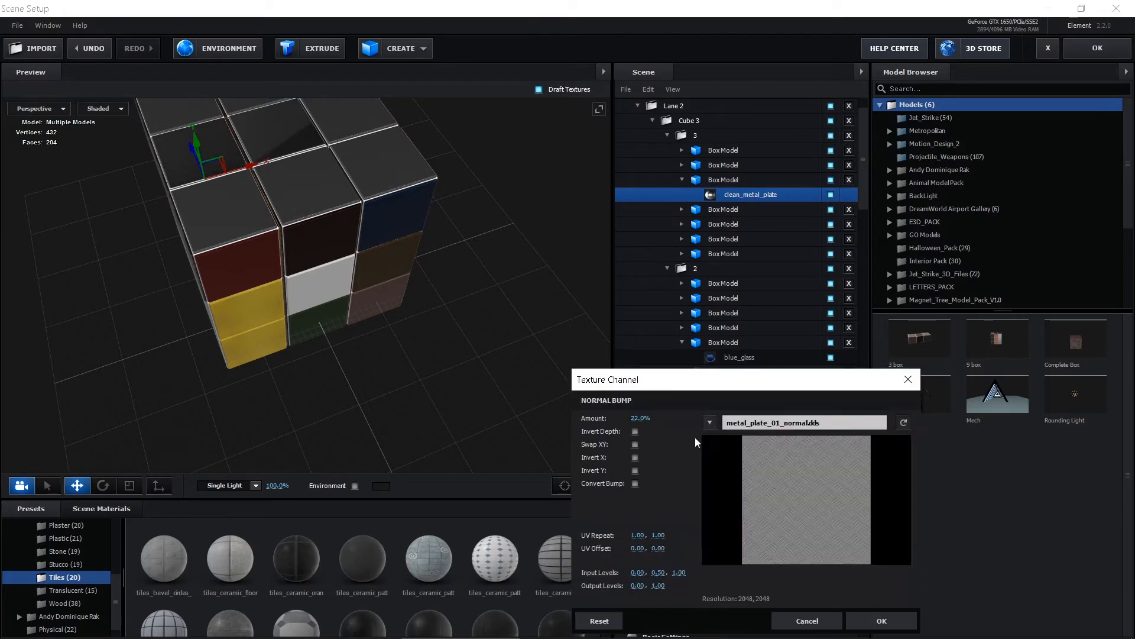
left_click(710, 424)
left_click(781, 470)
left_click(871, 618)
left_click(715, 603)
left_click(710, 423)
left_click(783, 470)
left_click(871, 618)
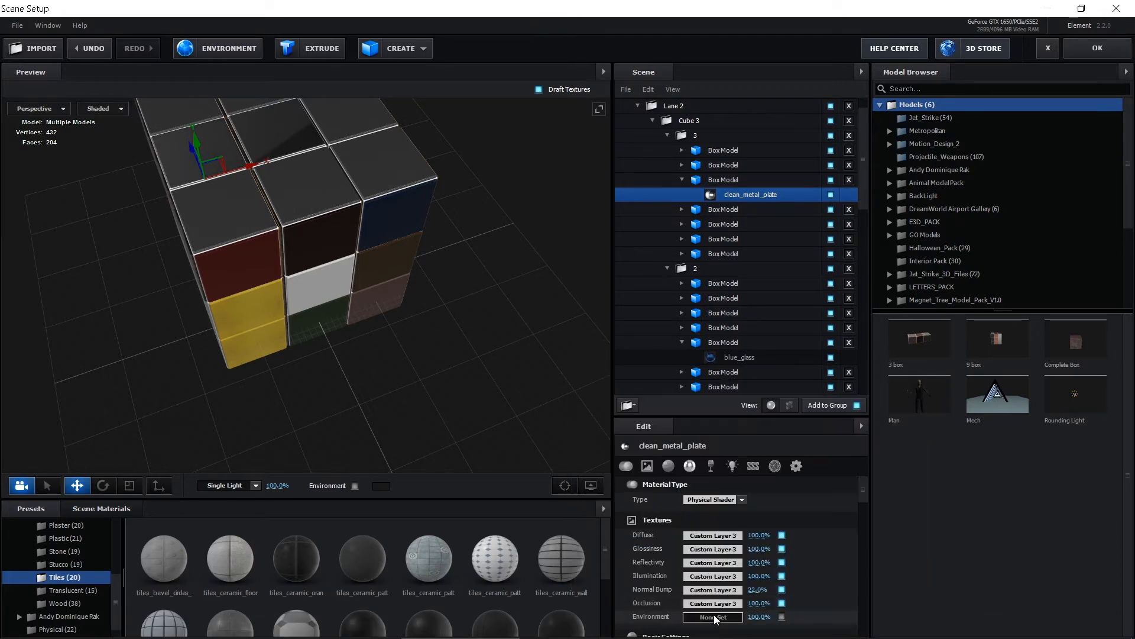
Step: Assign Custom Layer 3 to the environment texture of the selected top-face tile's material
left_click(714, 617)
left_click(710, 424)
left_click(781, 470)
left_click(870, 619)
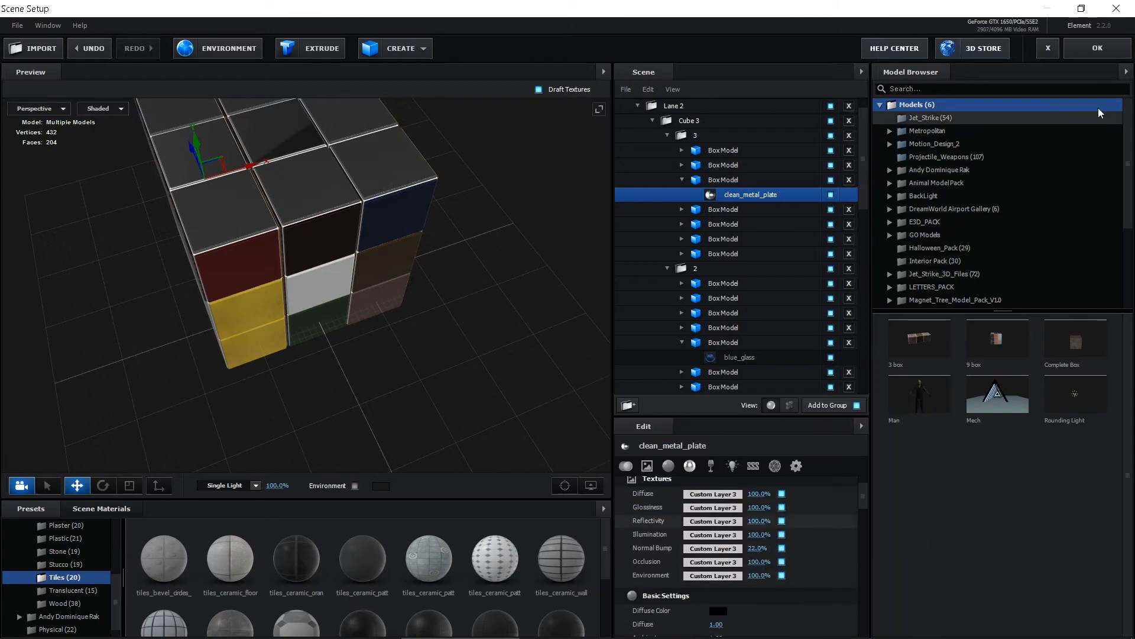
Step: Apply the scene setup changes and scrub the first three seconds of the composition to check the textured top-face tiles
left_click(1083, 49)
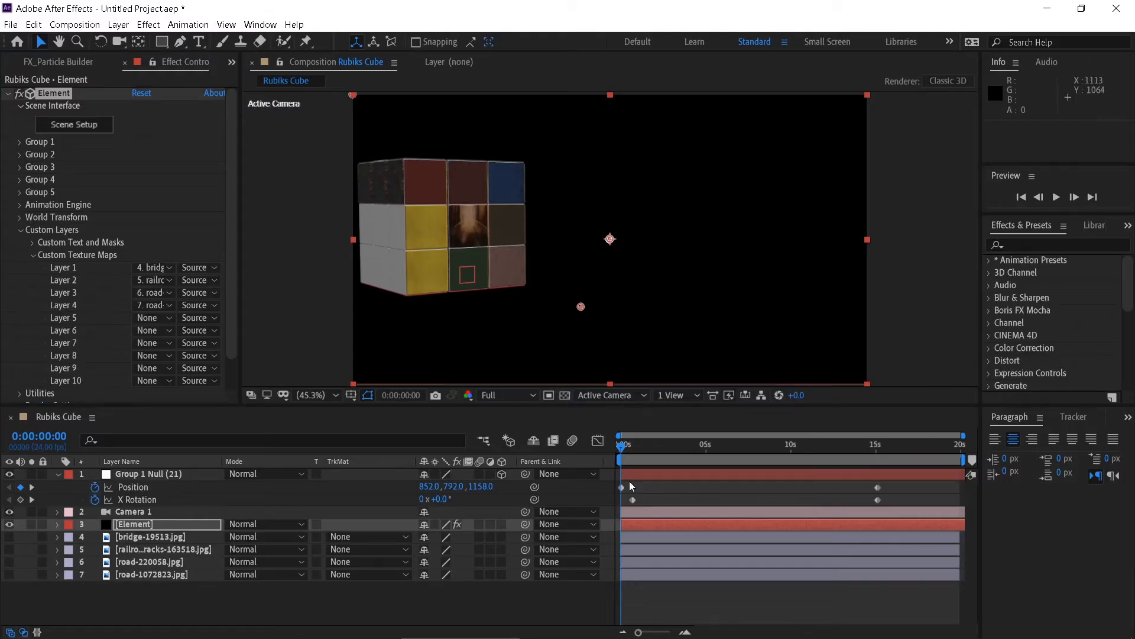
left_click_drag(623, 446, 634, 448)
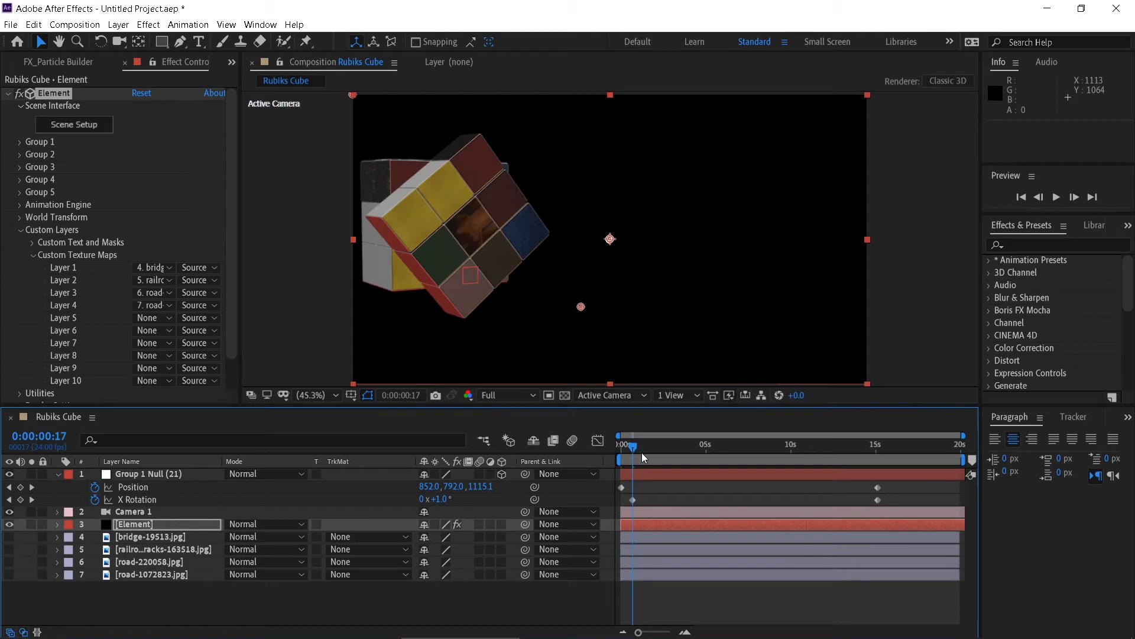
left_click(645, 453)
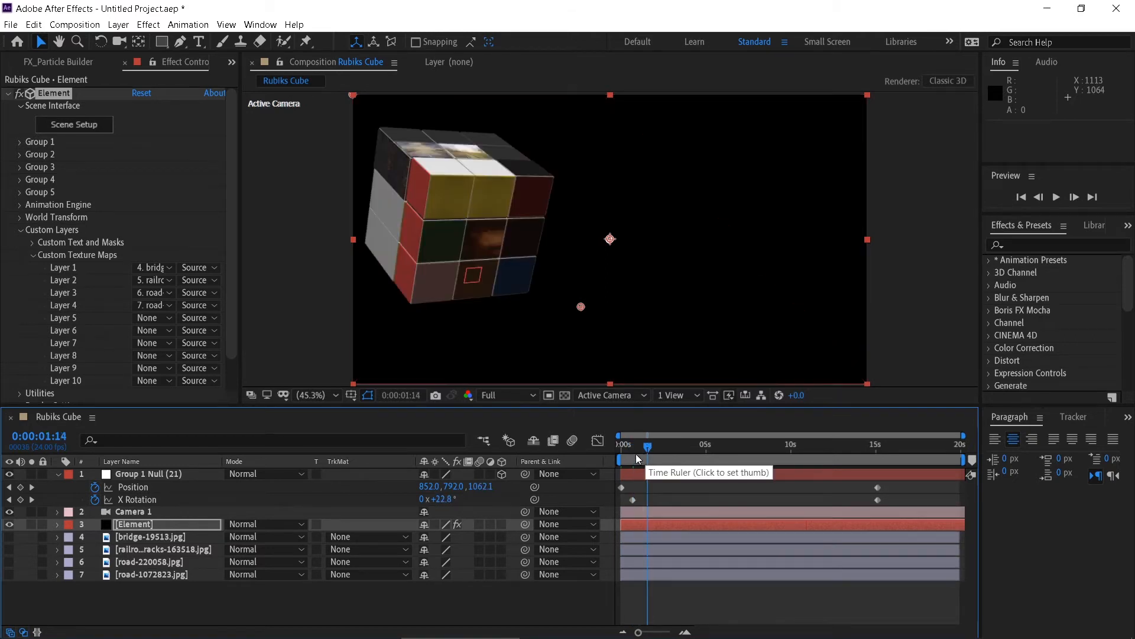
left_click(658, 448)
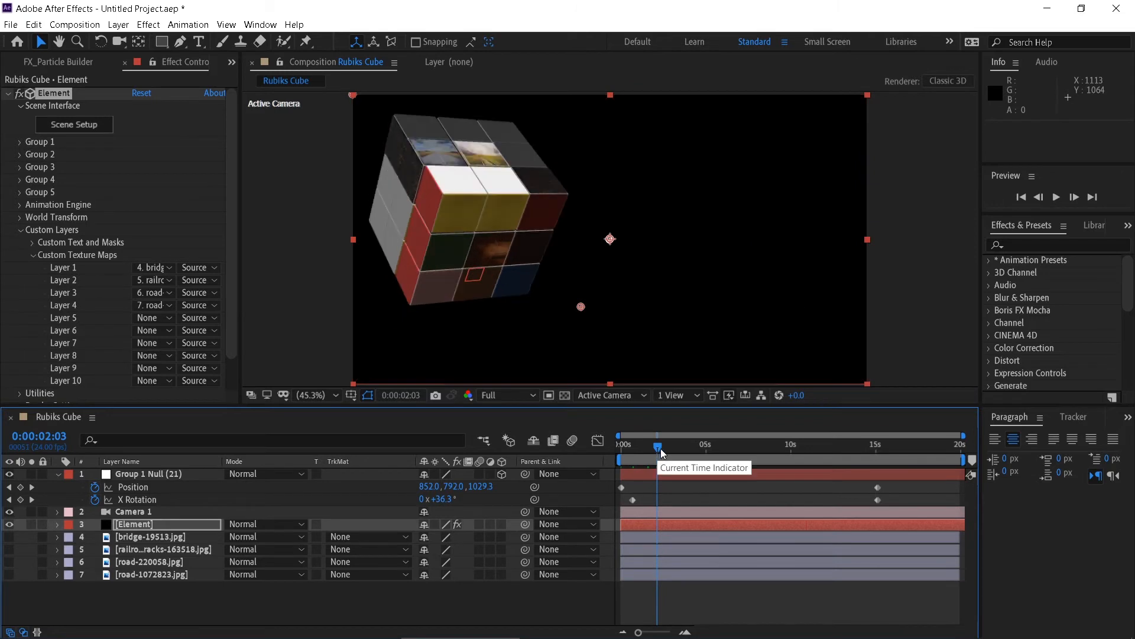
left_click_drag(661, 447, 673, 450)
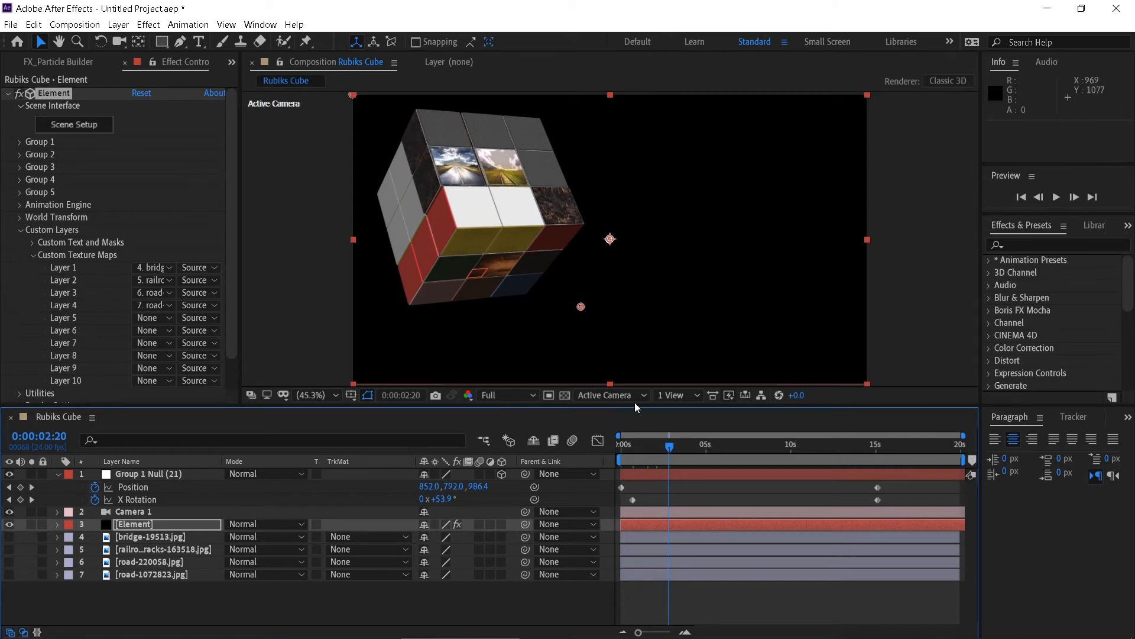
left_click_drag(676, 446, 650, 456)
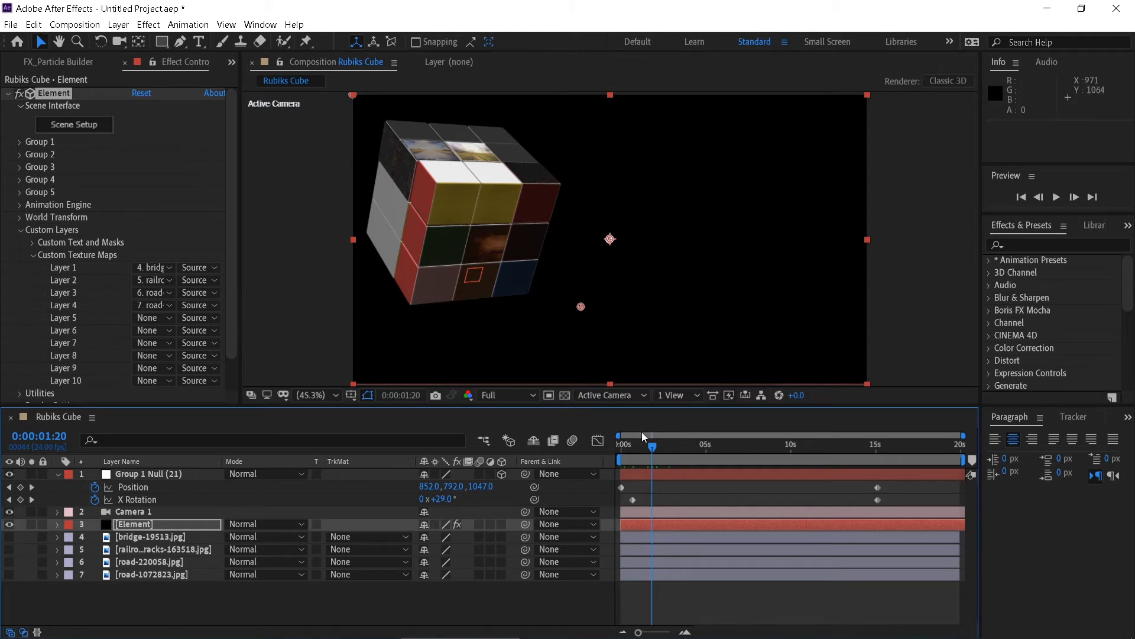
left_click_drag(654, 445, 524, 447)
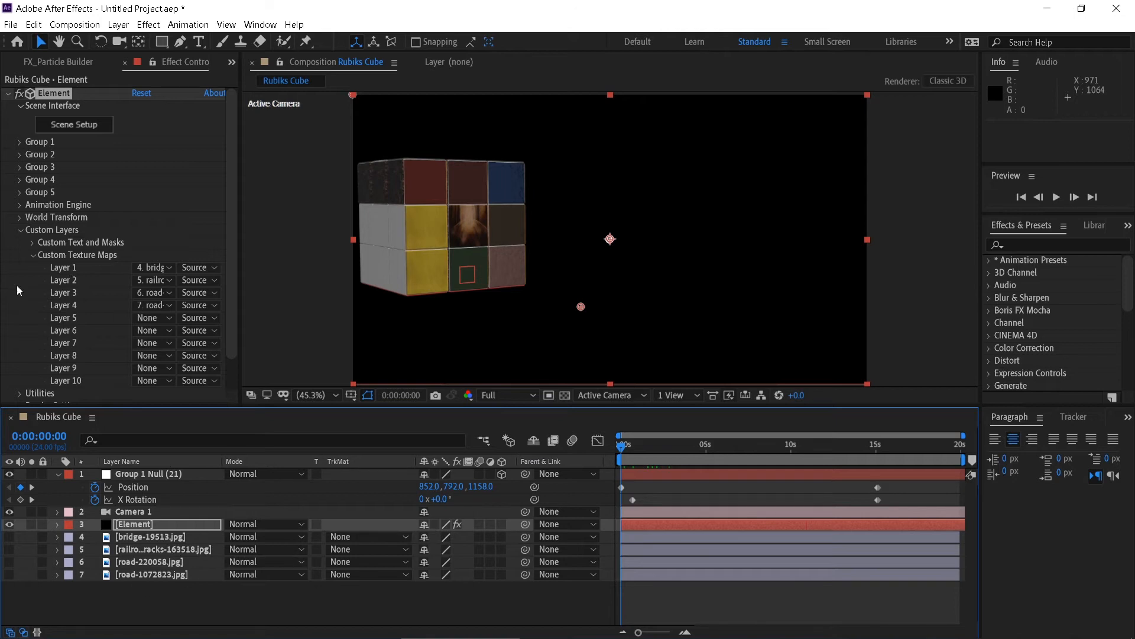
Step: Duplicate the Element layer and hide the original, with the custom layer settings collapsed
left_click(33, 256)
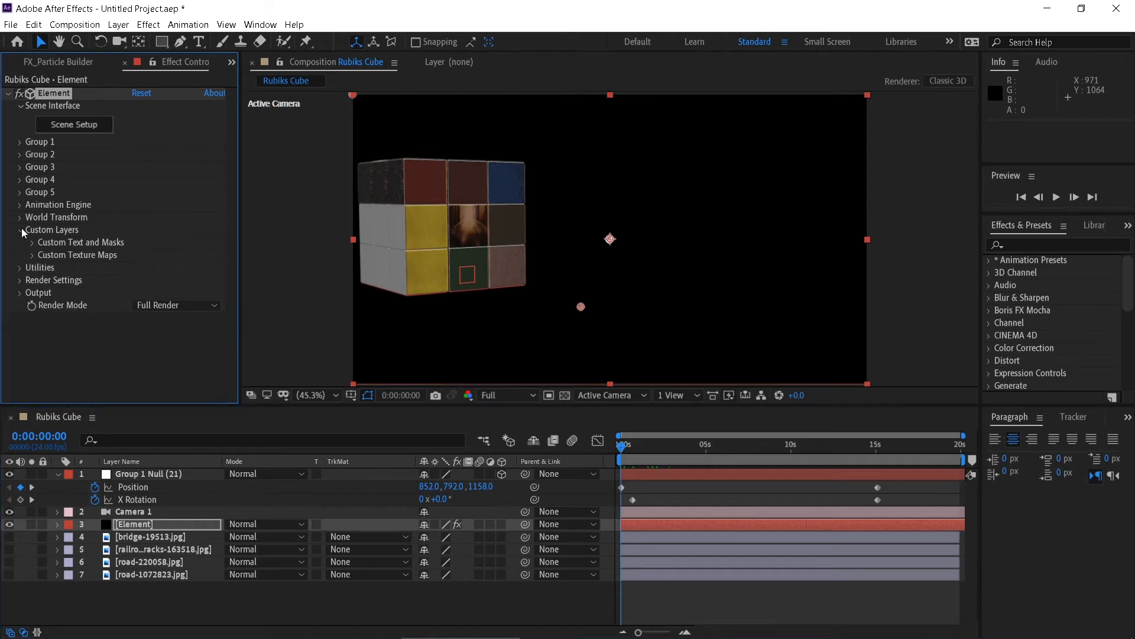
left_click(21, 230)
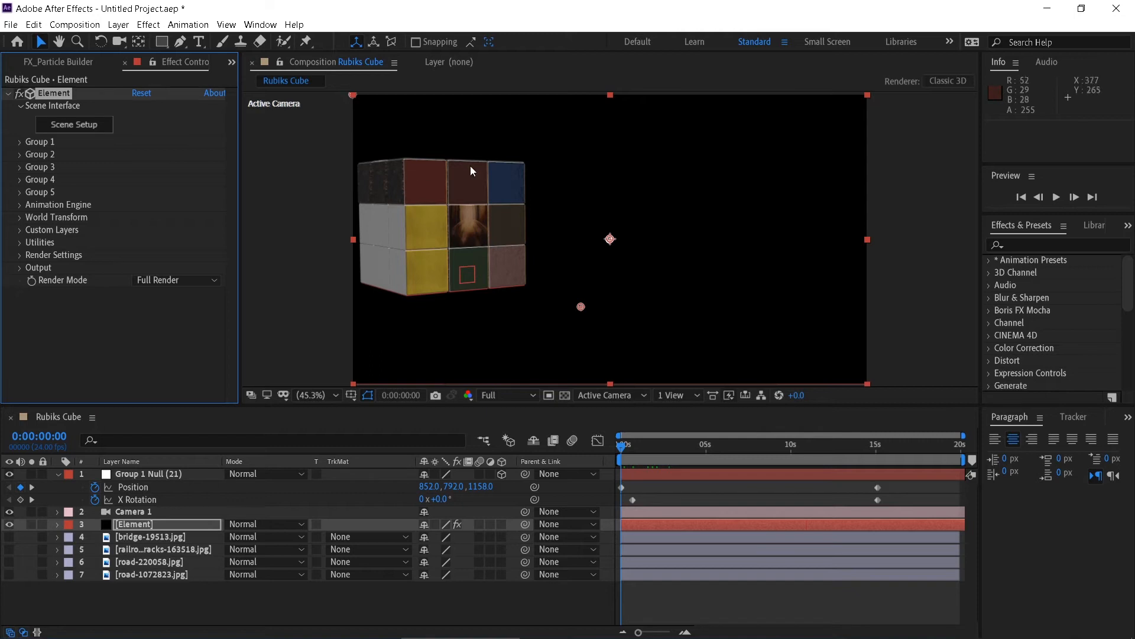
left_click(127, 528)
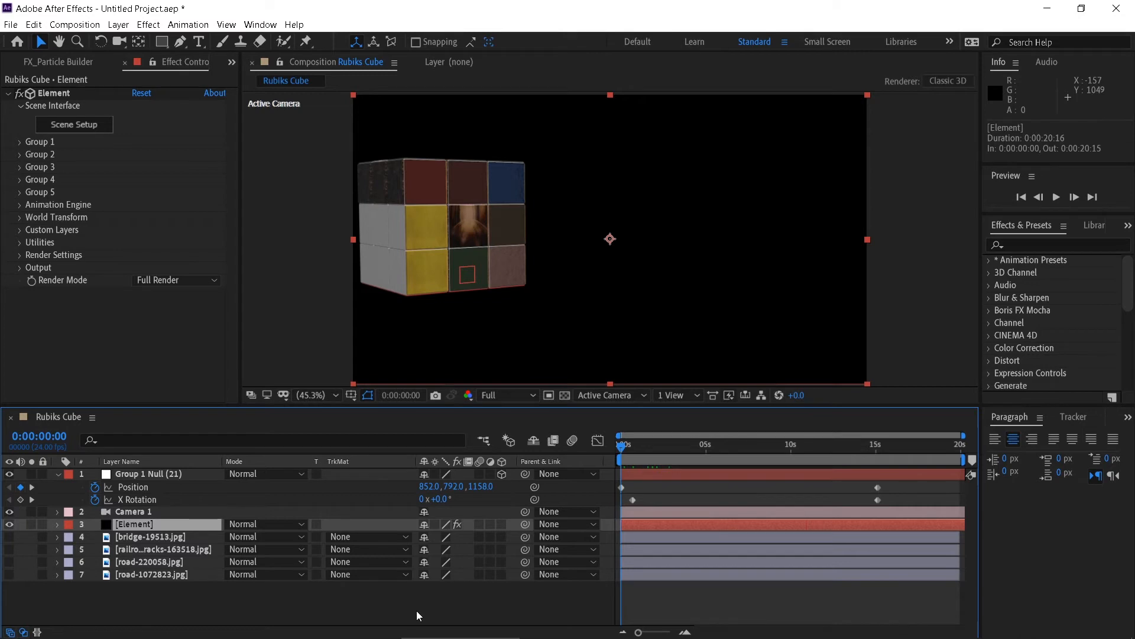
key("ctrl+d")
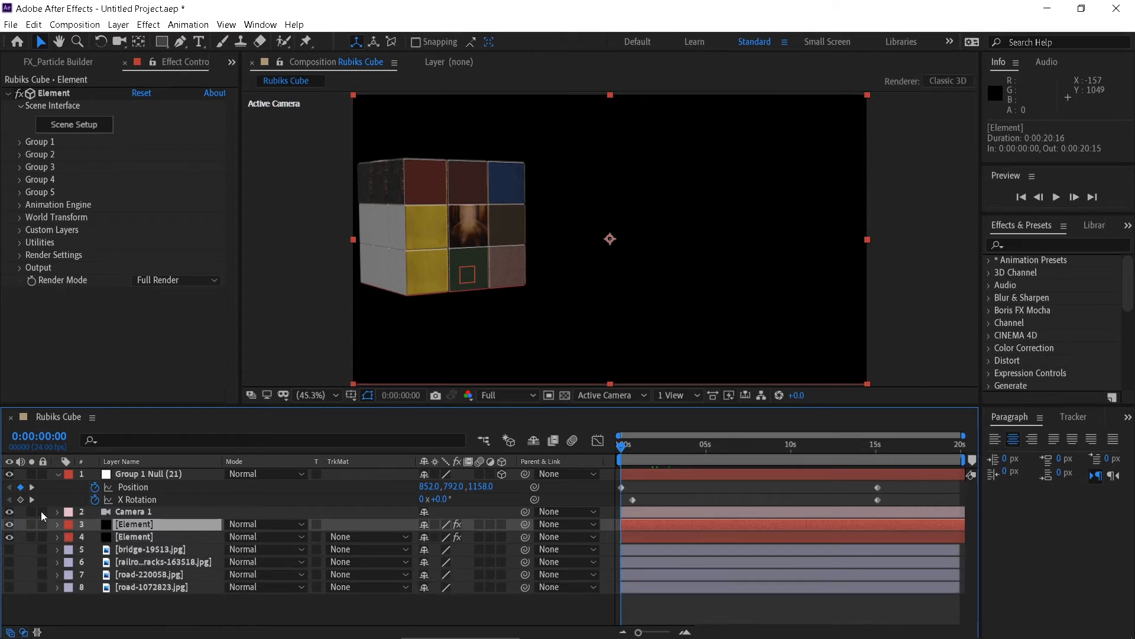
left_click(10, 536)
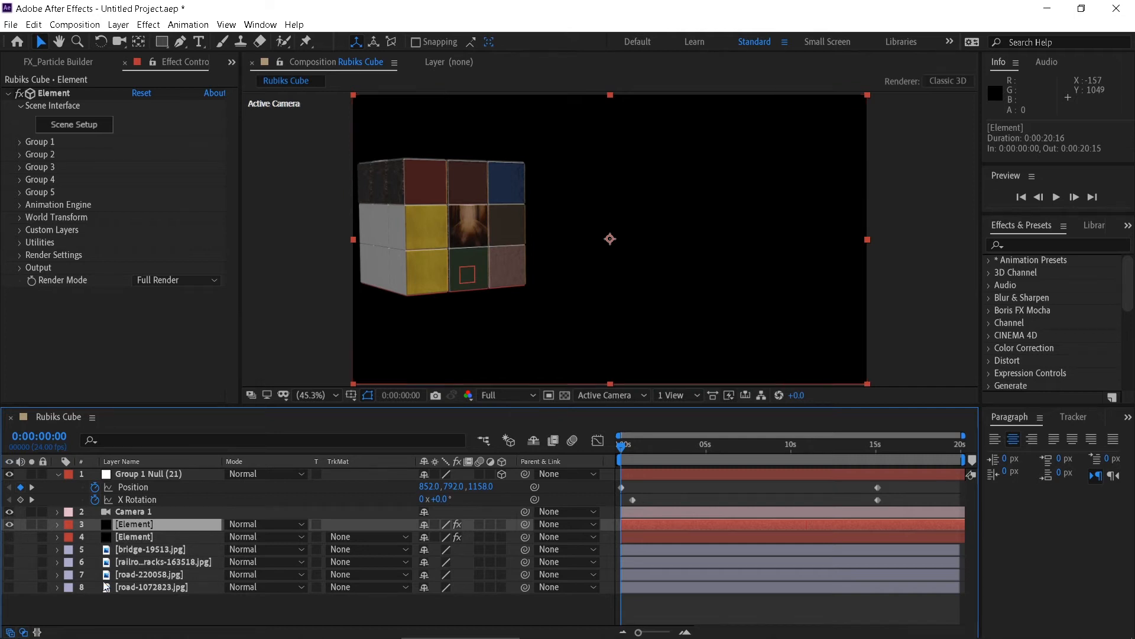
Step: Rename the duplicated Element layer as Element 1
double_click(140, 524)
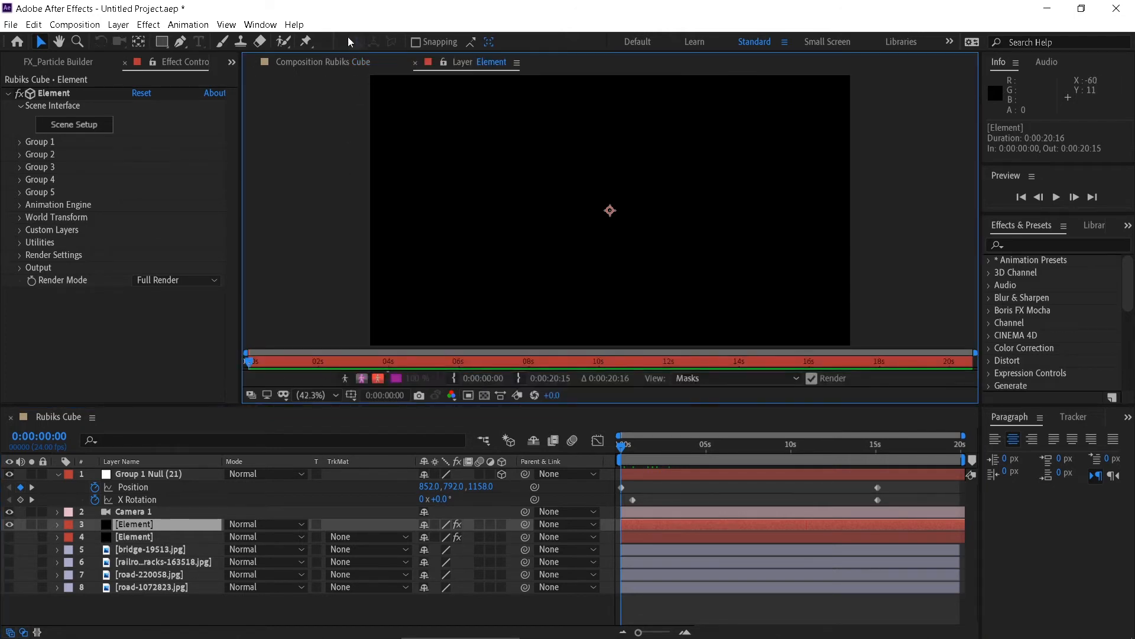
left_click(322, 61)
right_click(141, 524)
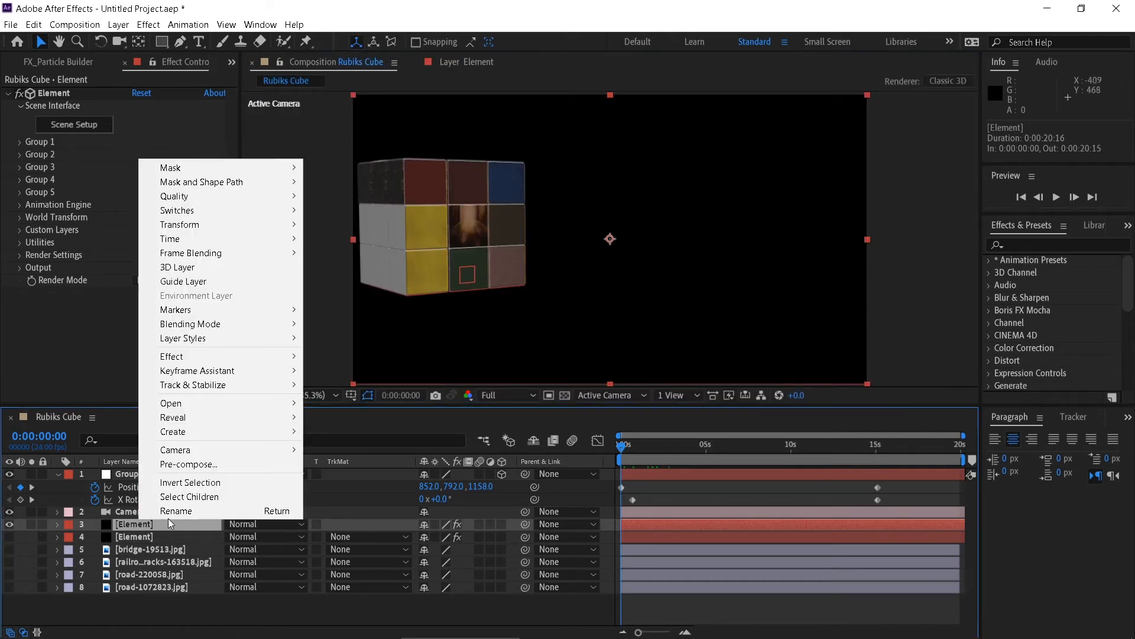
left_click(168, 518)
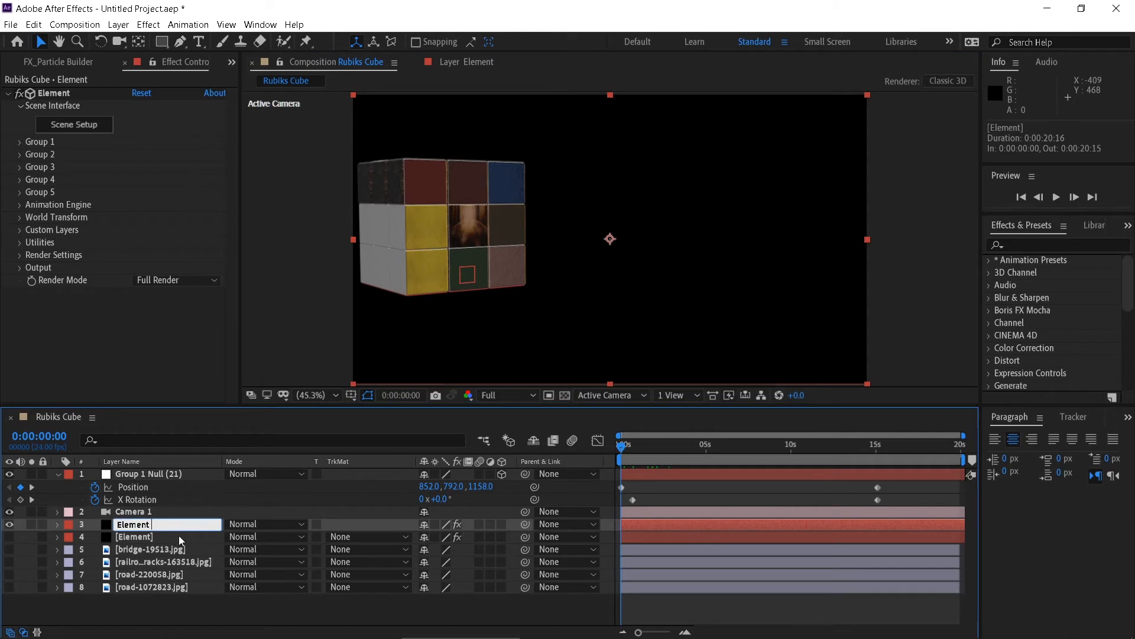
type("1")
key("Return")
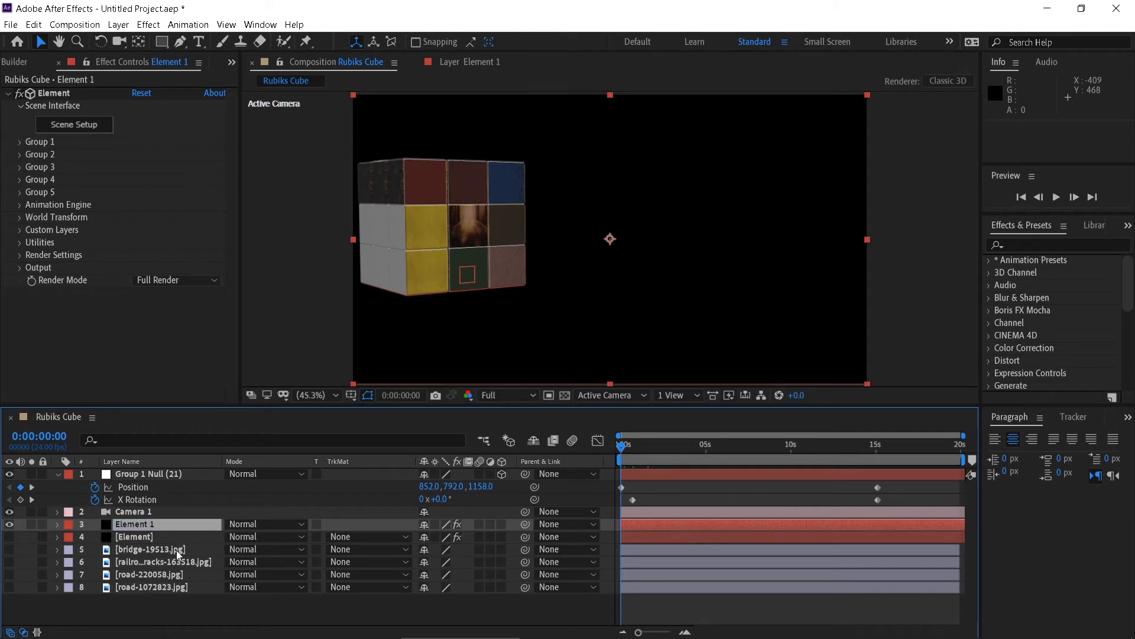
Step: Delete both channel 1 Z rotation keyframes from the Element 1 layer and scrub the opening seconds to check the cube's motion
left_click_drag(624, 446, 646, 450)
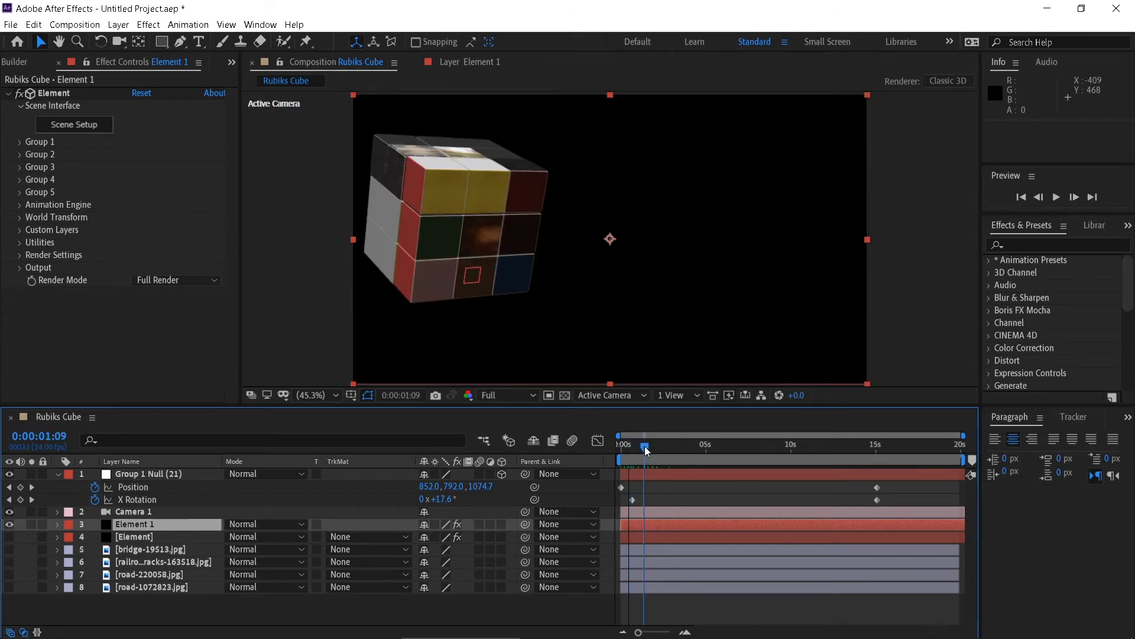
left_click_drag(647, 451, 597, 446)
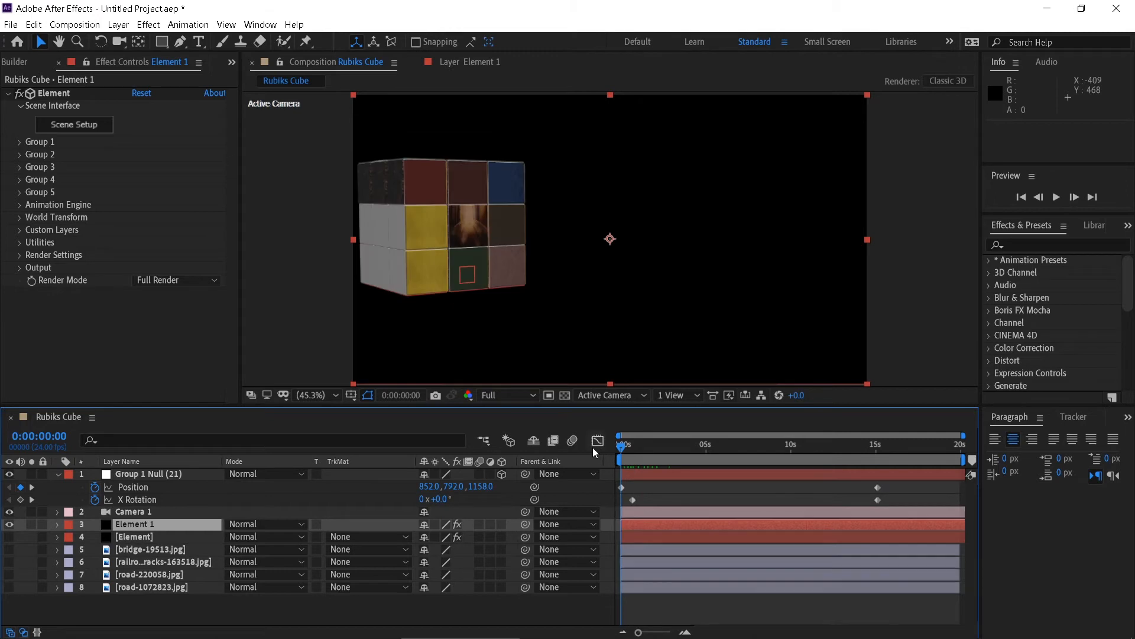
left_click(123, 524)
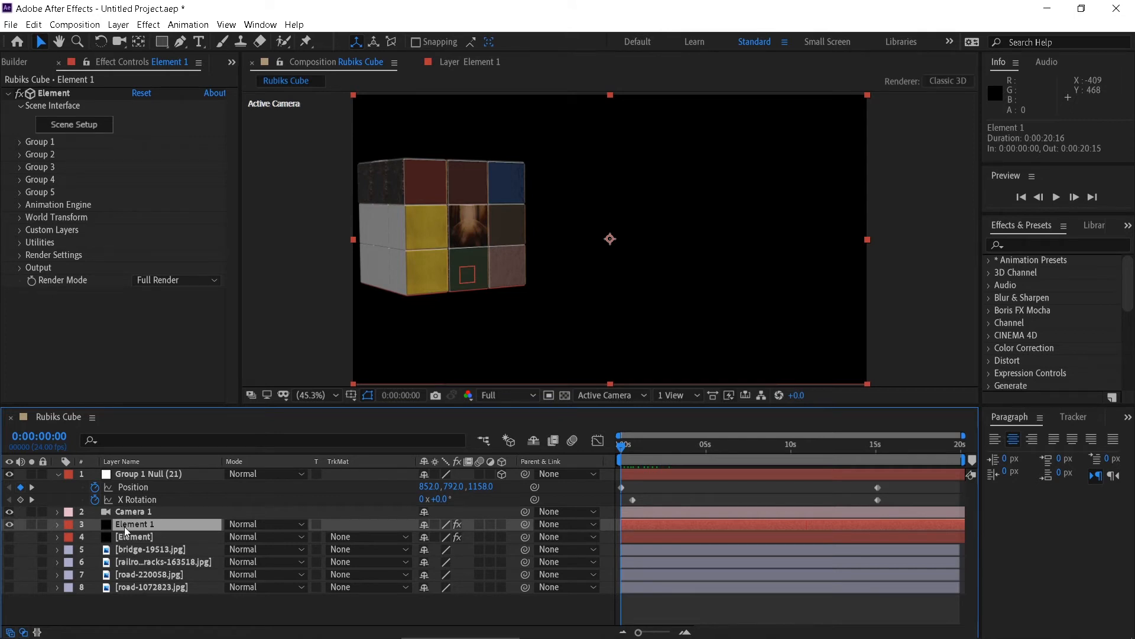
key("u")
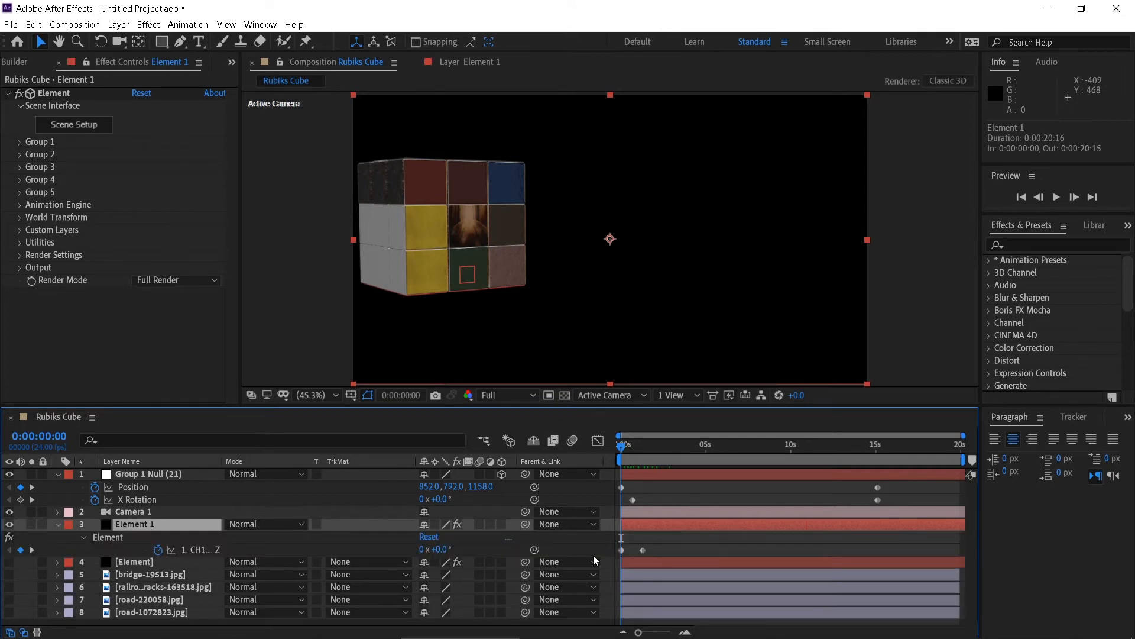
left_click_drag(658, 546, 606, 556)
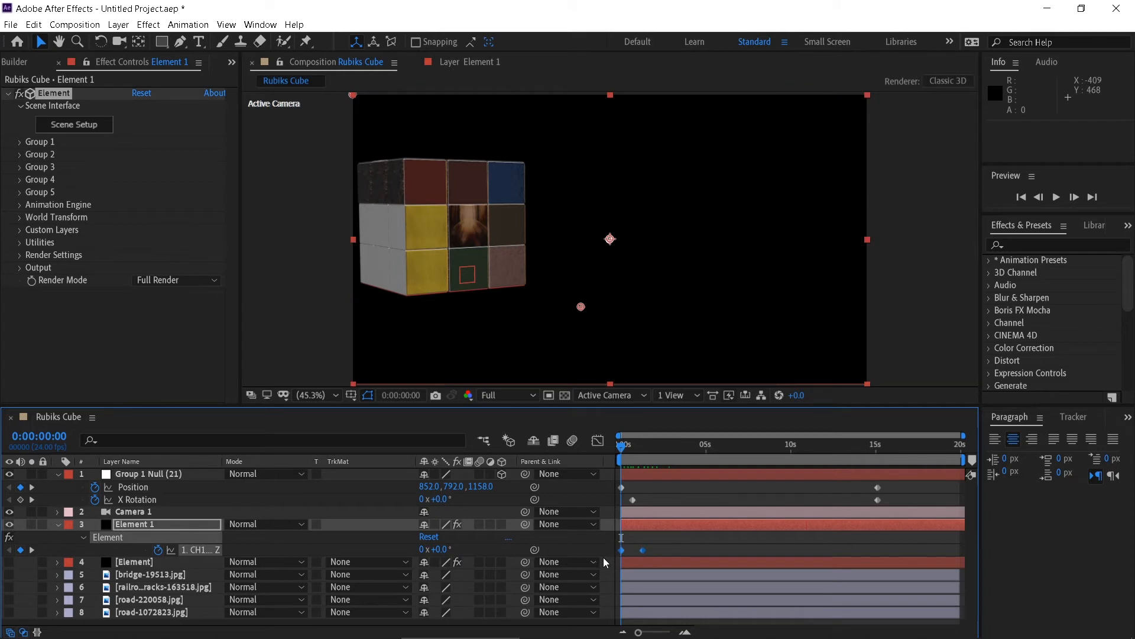
key("Delete")
left_click_drag(645, 452, 608, 467)
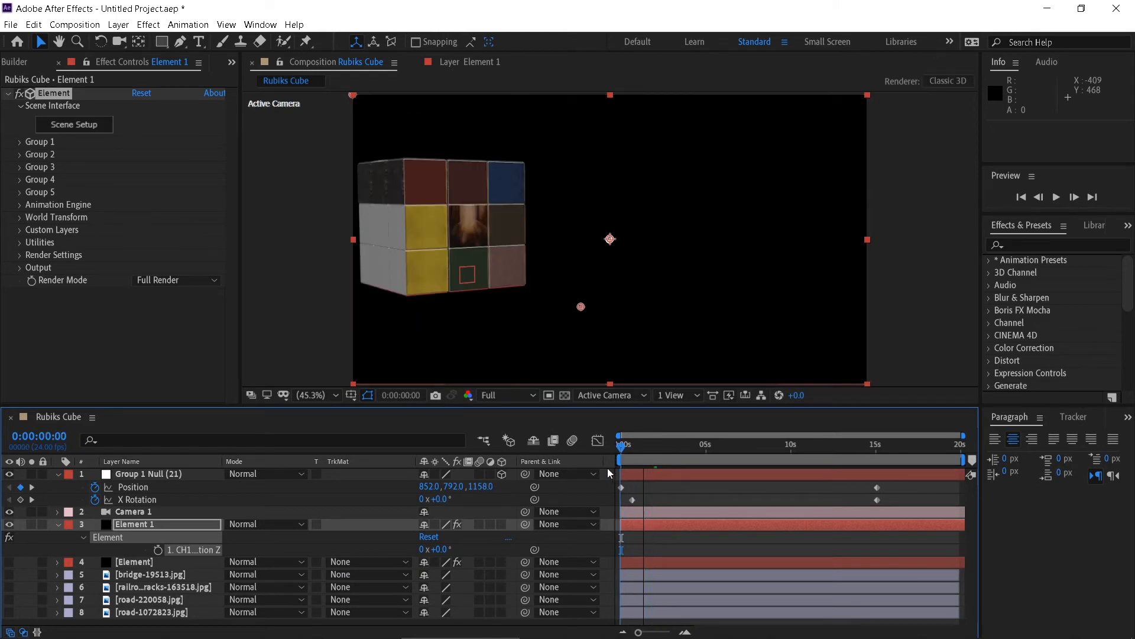
left_click(640, 448)
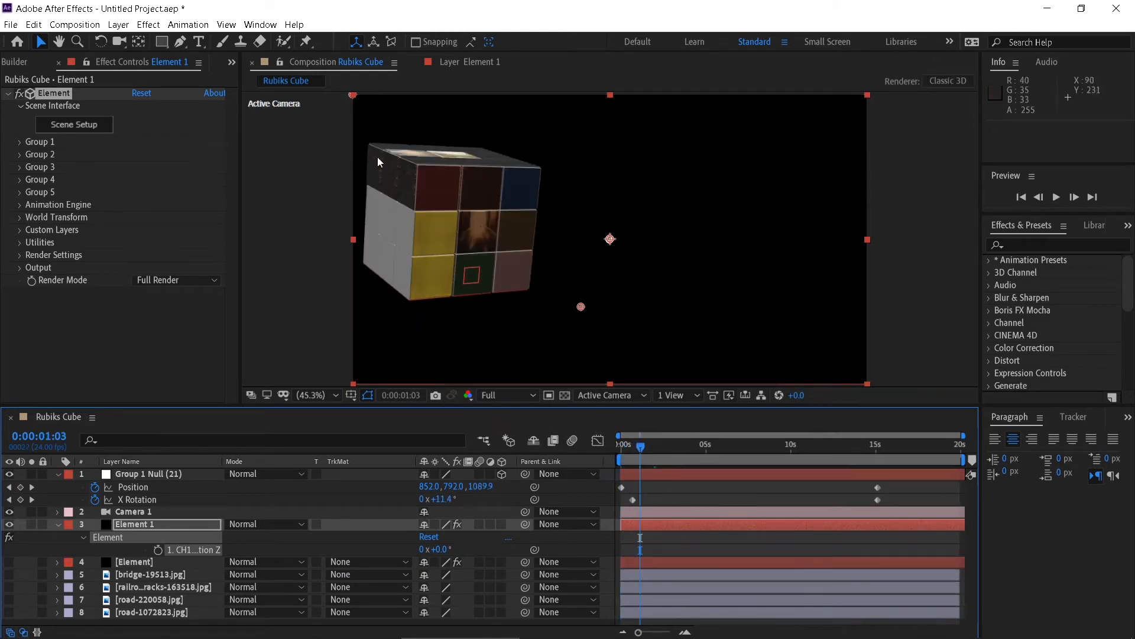
left_click_drag(642, 434, 616, 453)
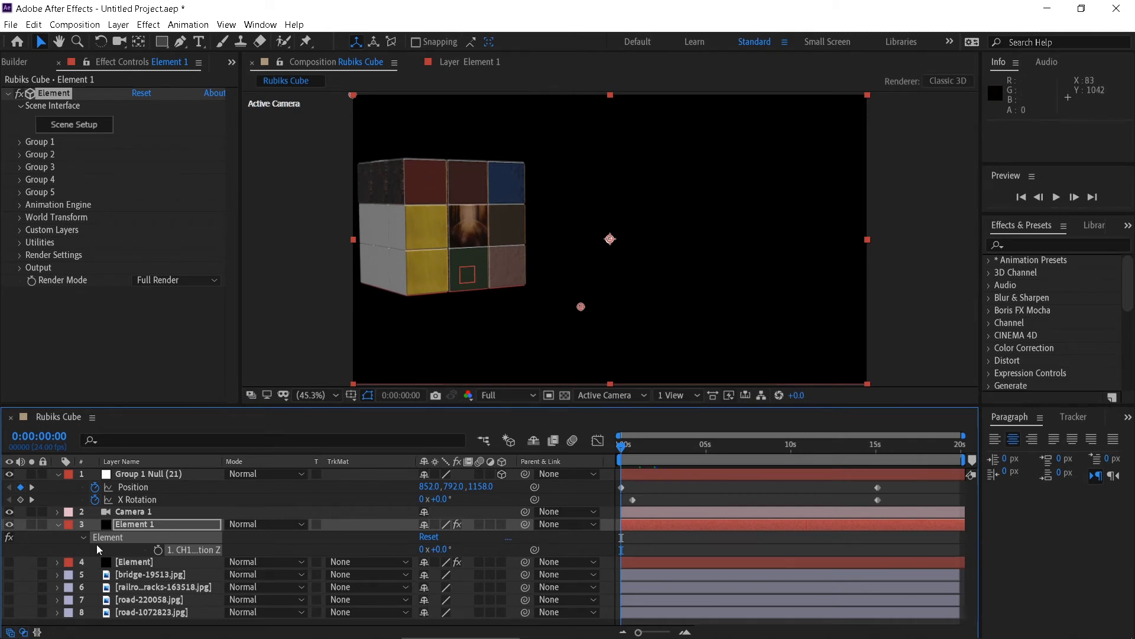
Step: Examine the cube from the front and from slightly above in Element 1's scene setup, and return to the composition
left_click(74, 125)
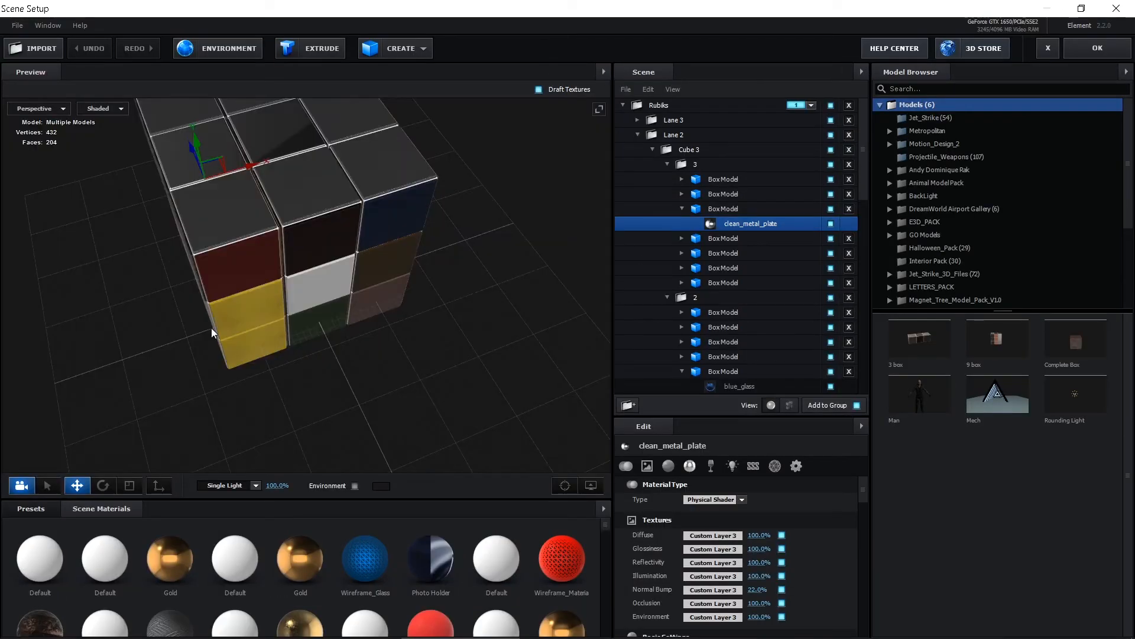
left_click_drag(211, 328, 328, 353)
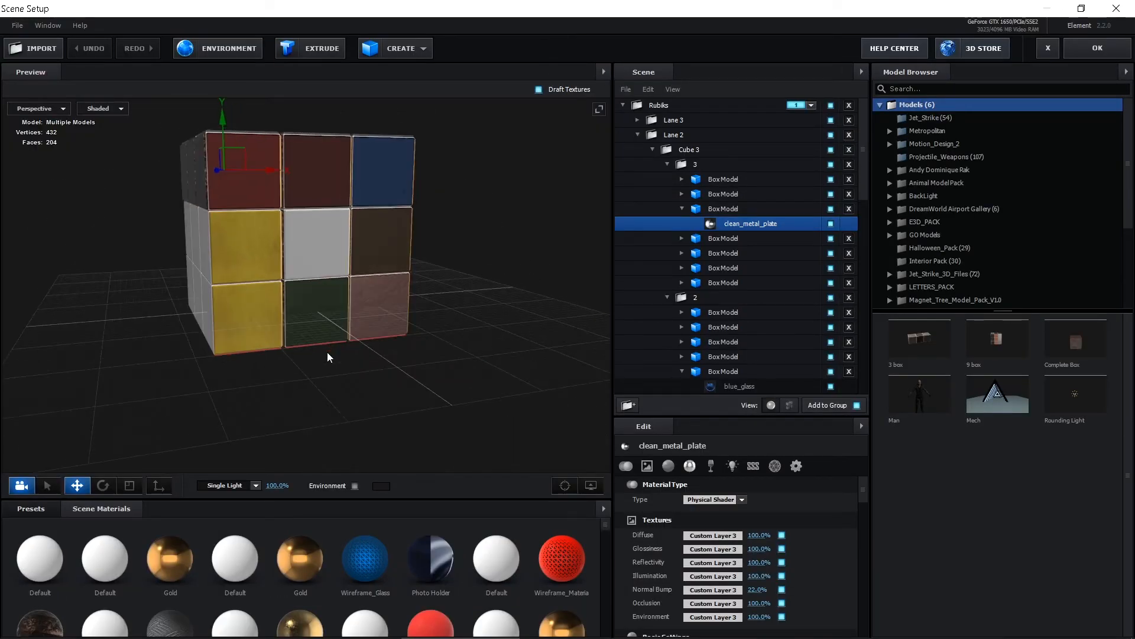
left_click_drag(269, 408, 267, 427)
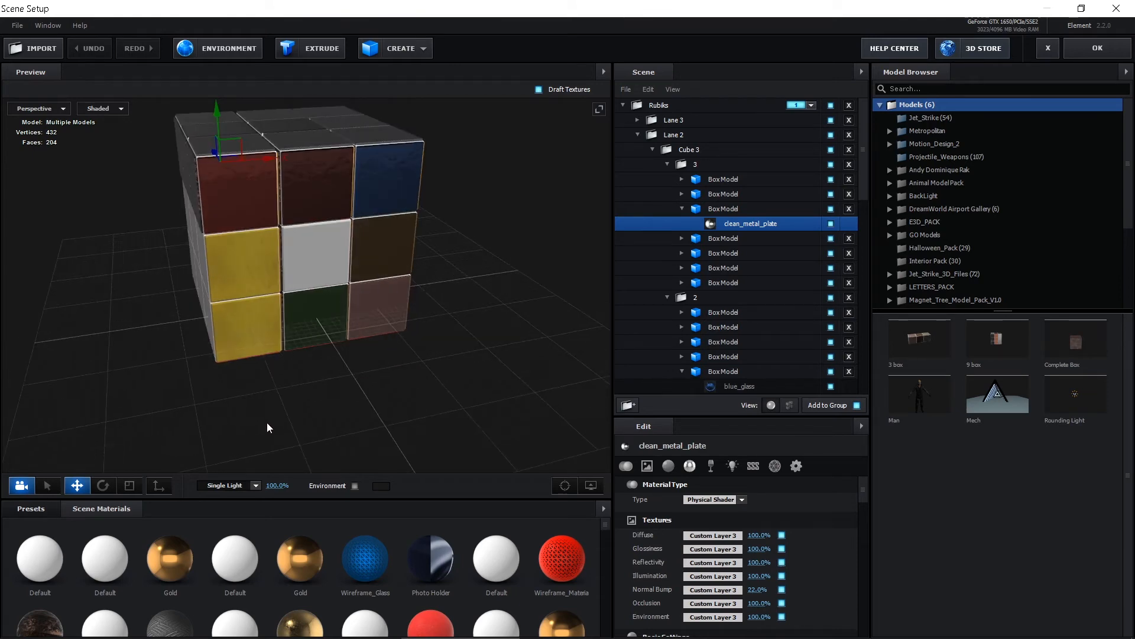
mouse_move(330, 394)
left_mouse_down()
mouse_move(284, 384)
mouse_move(325, 382)
left_mouse_up()
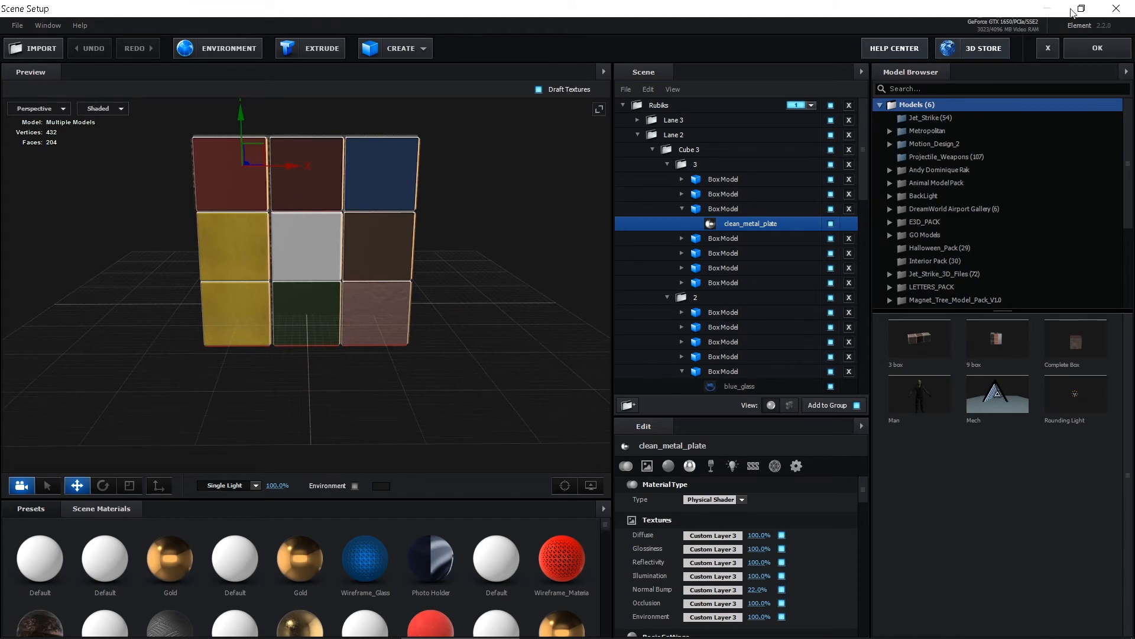
left_click(1097, 49)
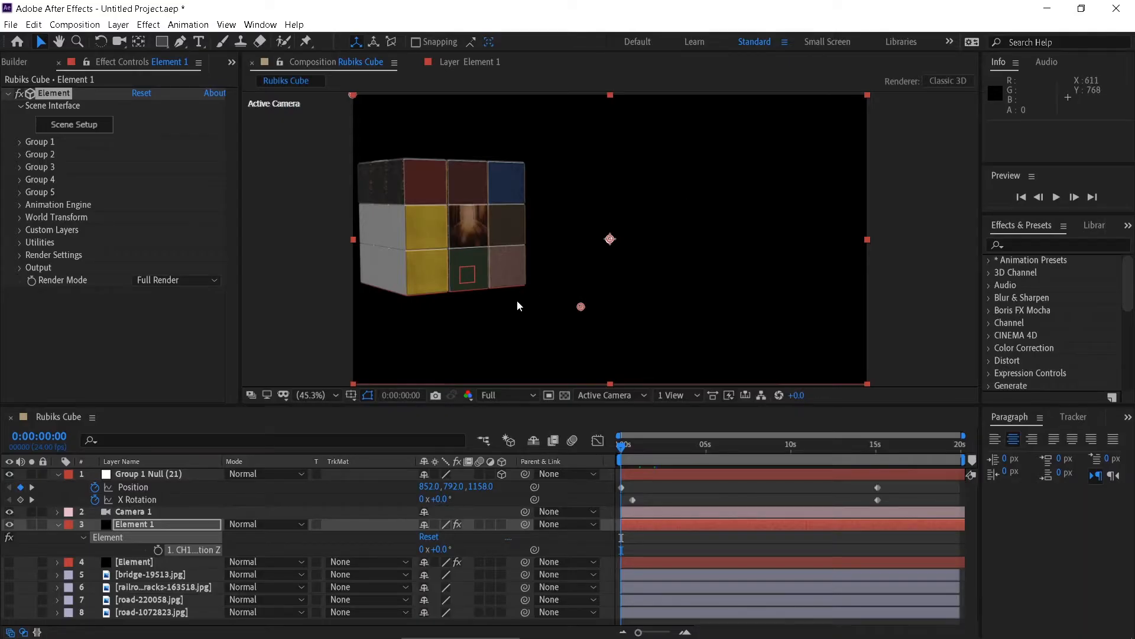
Step: Hide the Element 1 layer and show the original Element layer
left_click(8, 524)
left_click(9, 562)
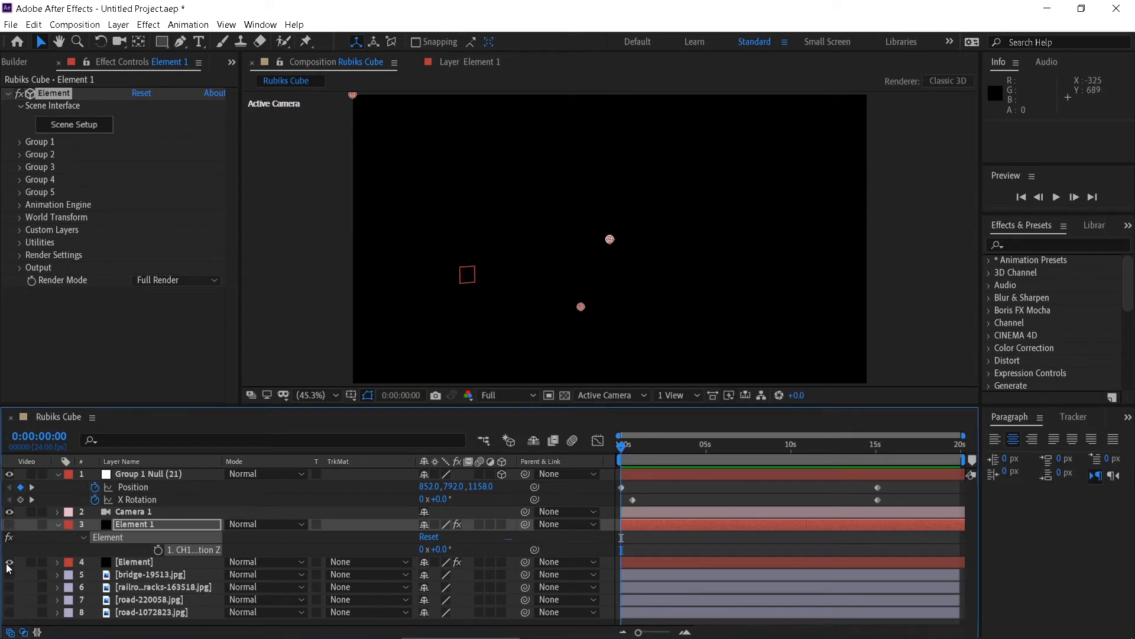
Step: Step frame by frame through the front slice's rotation in the original Element layer and return to the composition's first frame
left_click_drag(626, 454, 630, 448)
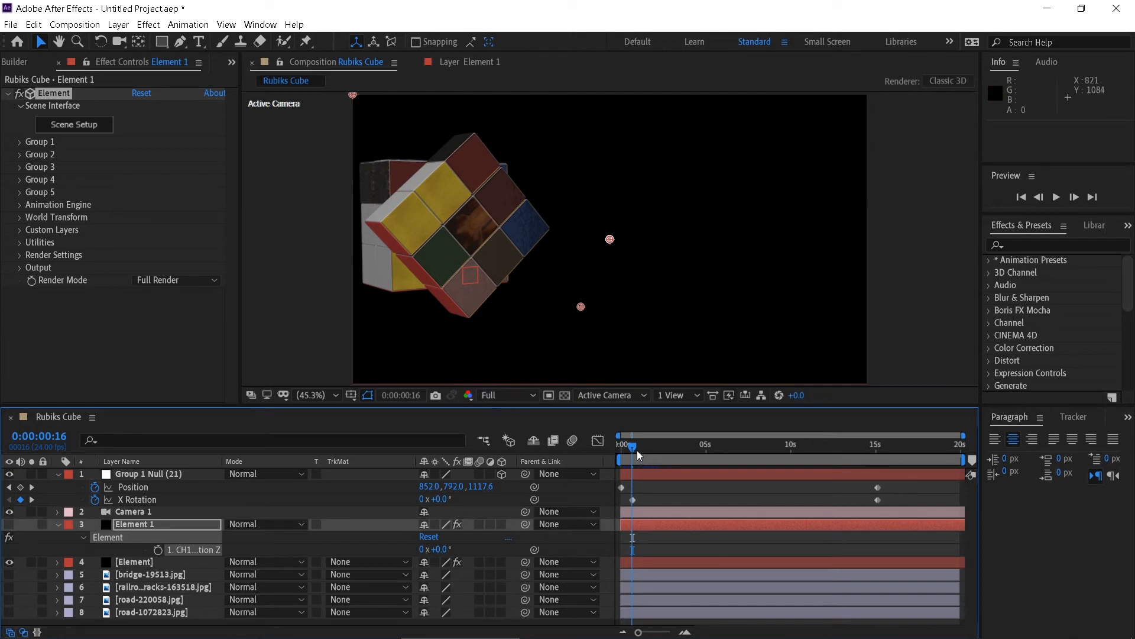
key("Page_Down")
key("Page_Down")
key("Page_Down")
key("Page_Down")
key("Page_Down")
key("Page_Down")
key("Page_Down")
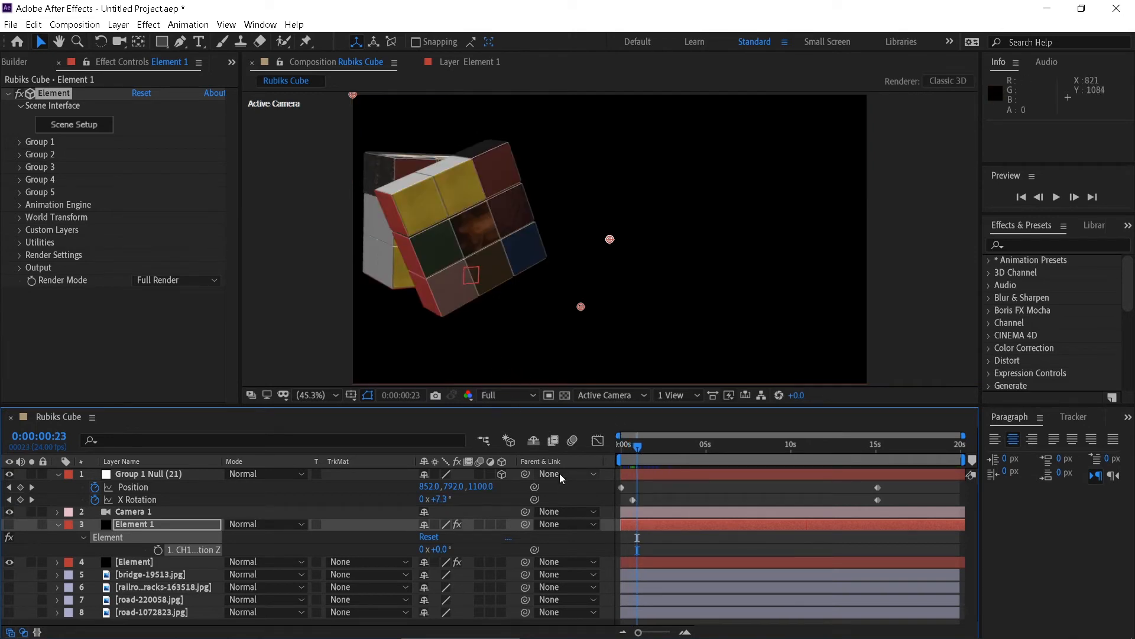
key("Page_Down")
key("Page_Down")
key("Page_Down")
key("Page_Down")
key("Page_Down")
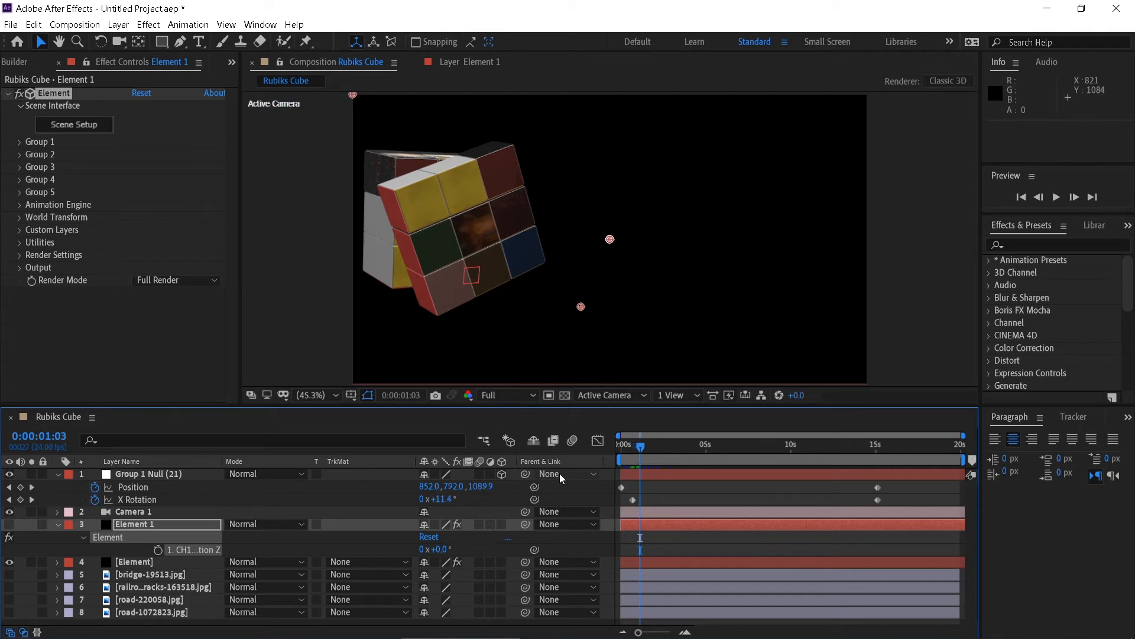
key("Page_Up")
key("Page_Up")
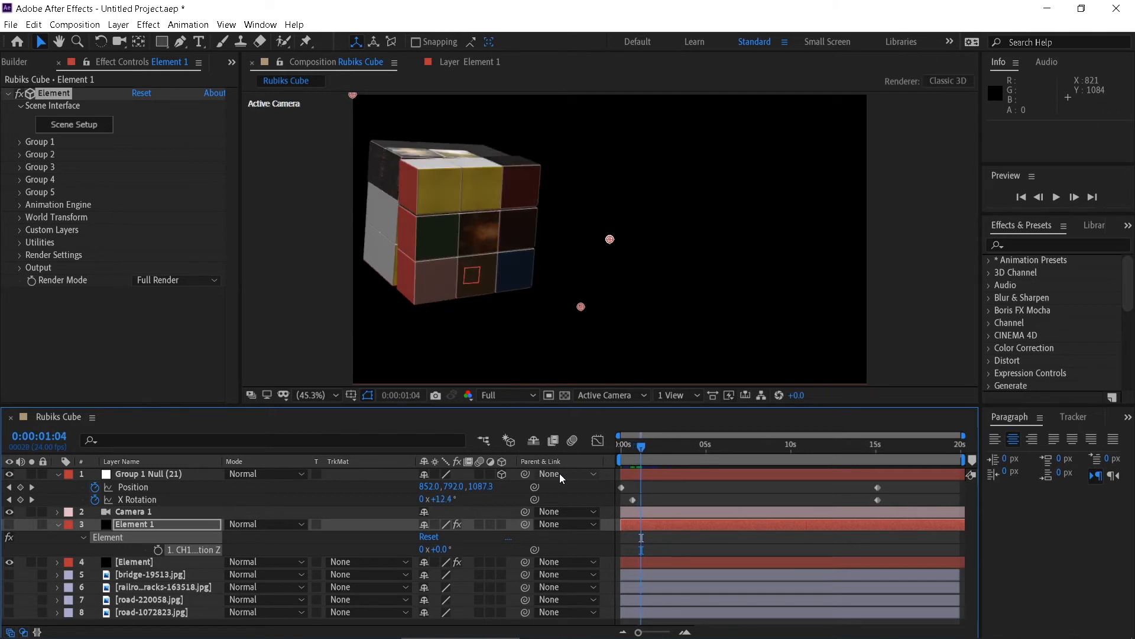
key("Page_Up")
key("Page_Up")
key("Page_Up")
key("Page_Up")
key("Page_Up")
key("Page_Up")
key("Page_Up")
key("Page_Up")
key("Page_Up")
key("Page_Up")
key("Page_Up")
key("Page_Up")
key("Page_Up")
key("Page_Up")
key("Page_Up")
key("Page_Up")
key("Page_Up")
key("Page_Up")
key("Page_Up")
key("Page_Up")
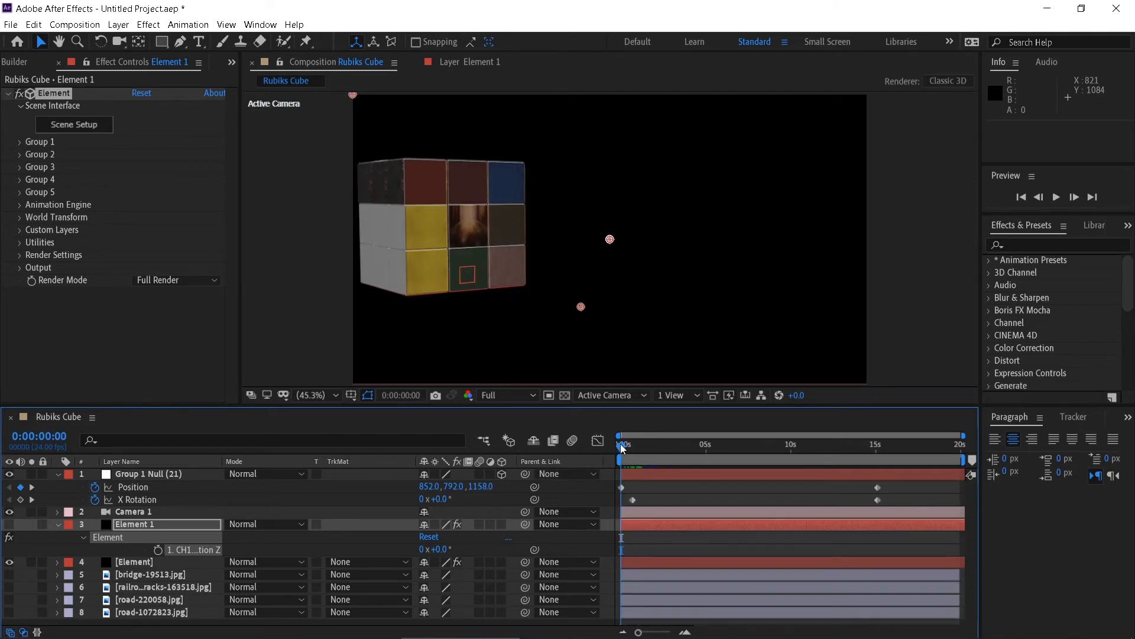
Step: Check the front slice's rotation at 0:00:00:07, then hide the original Element layer and show Element 1
left_click_drag(622, 446, 633, 453)
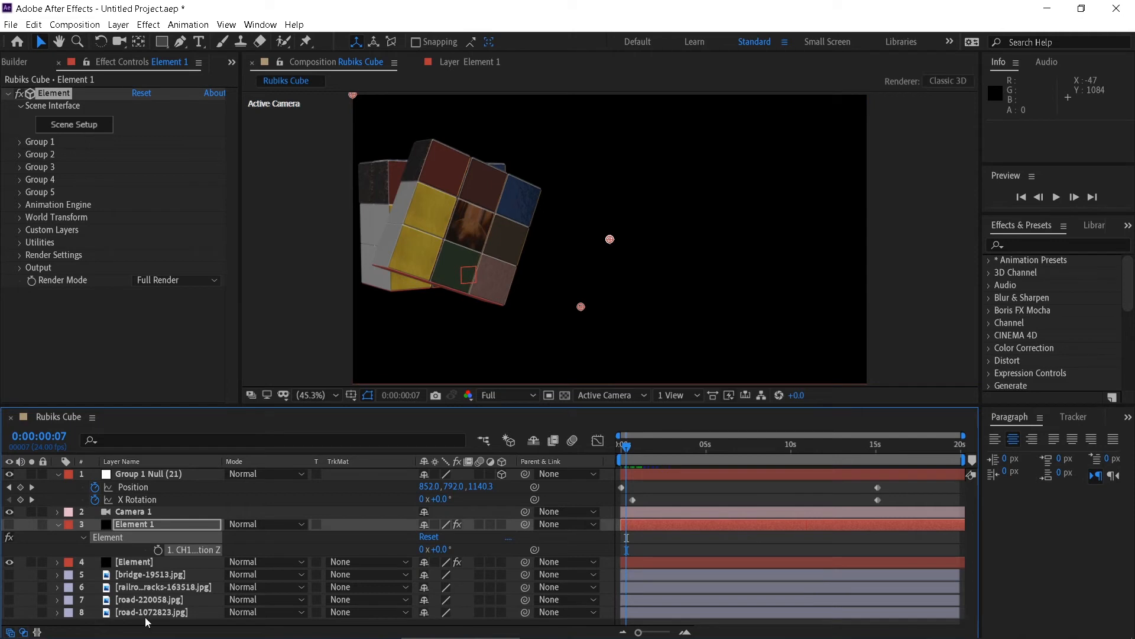
left_click(9, 561)
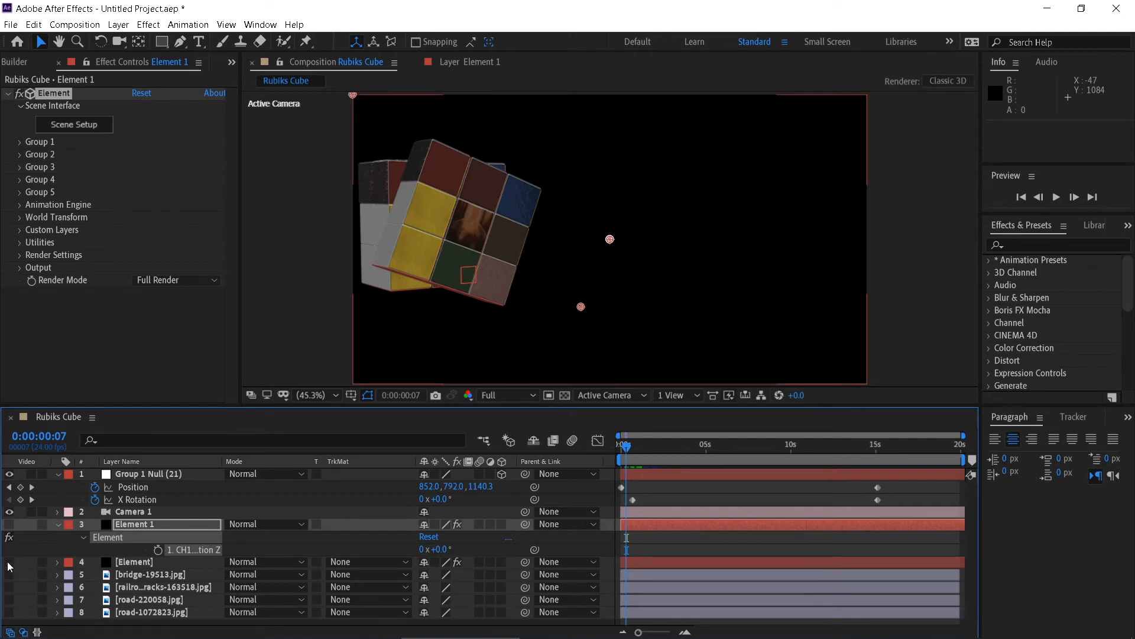
left_click(9, 524)
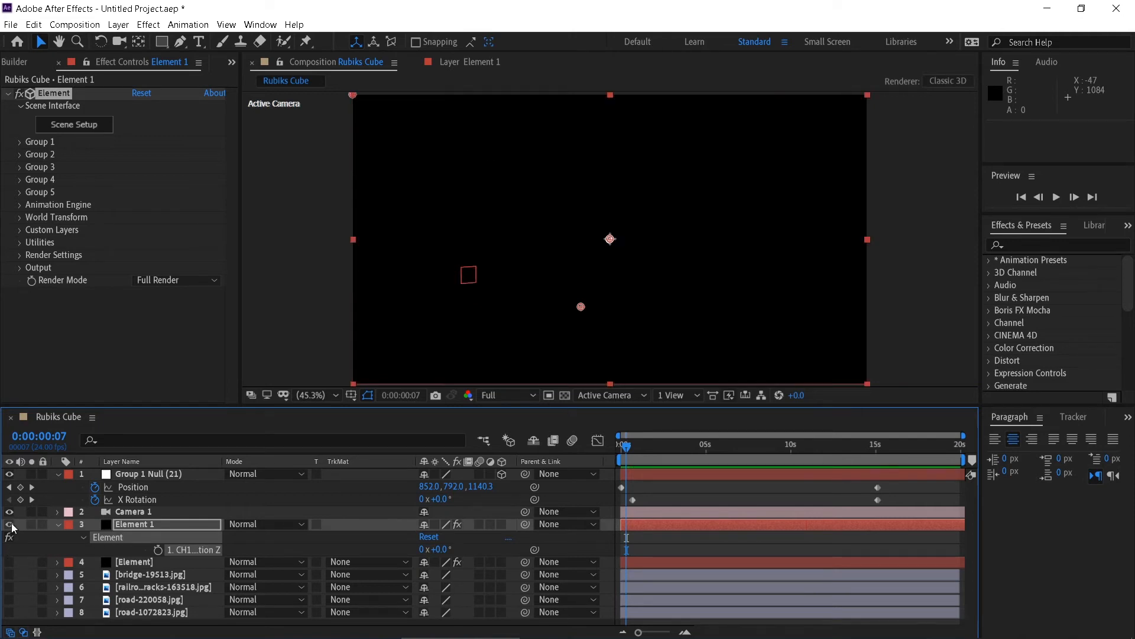
Step: In Element 1's scene setup, set the Lane 1 group's Z orientation to -90° and apply the scene
left_click(74, 124)
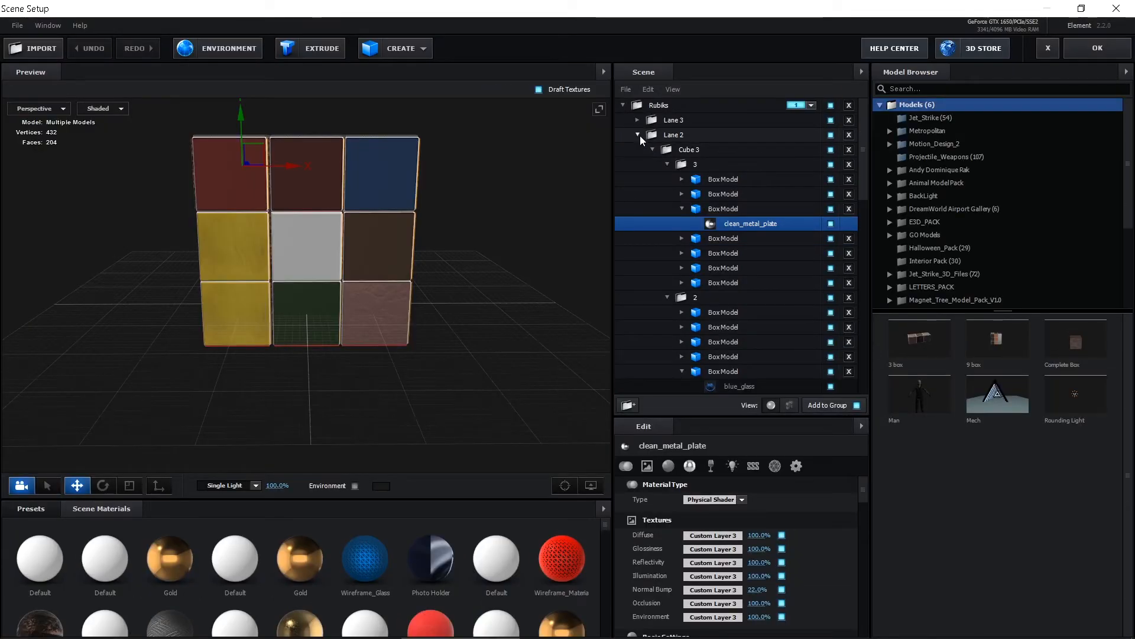
left_click(639, 136)
left_click(633, 150)
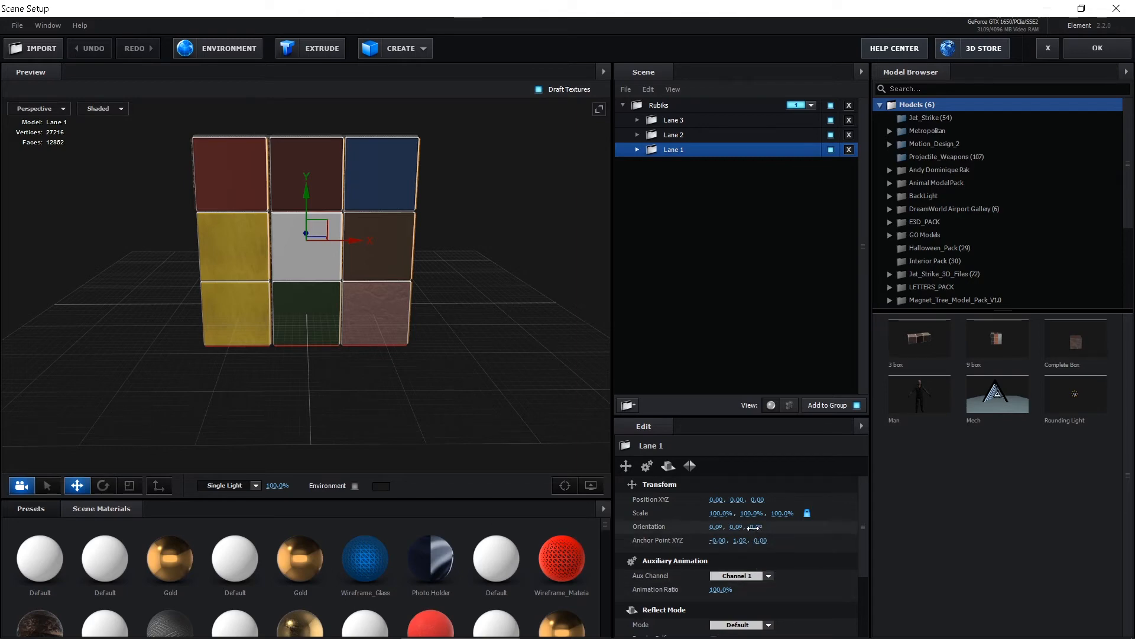
left_click_drag(756, 527, 682, 527)
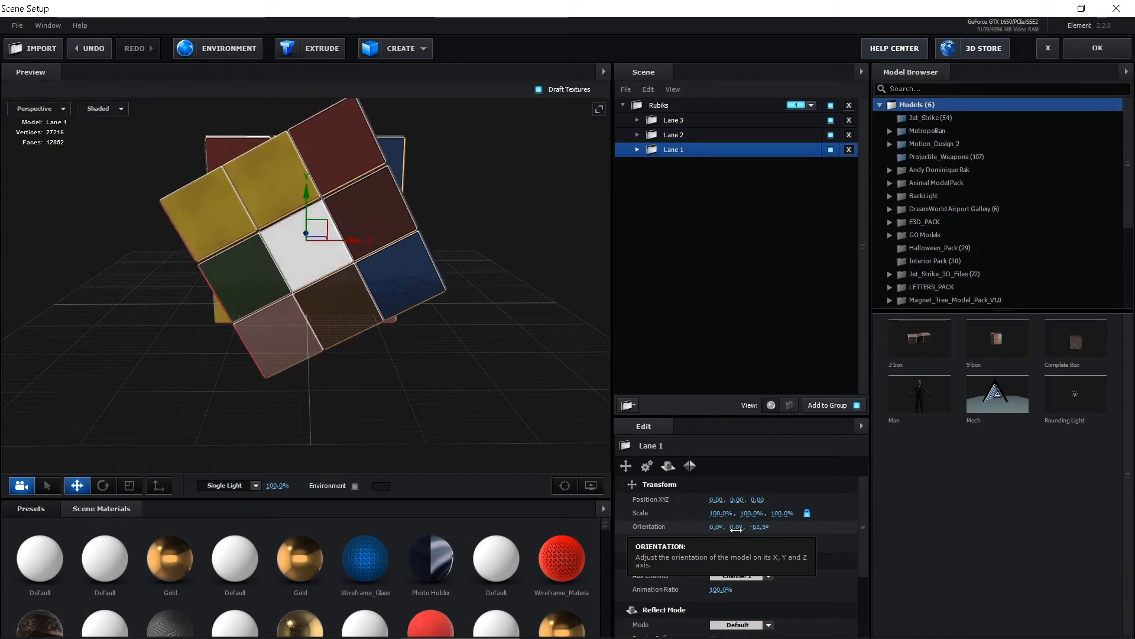
left_click(759, 527)
type("-90")
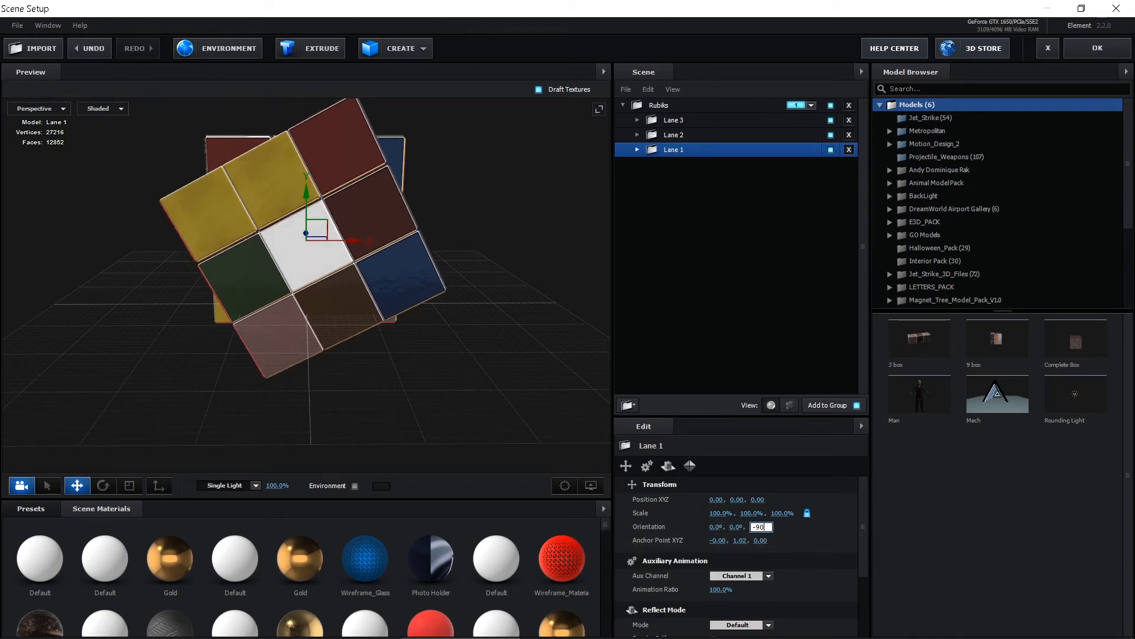
key("Return")
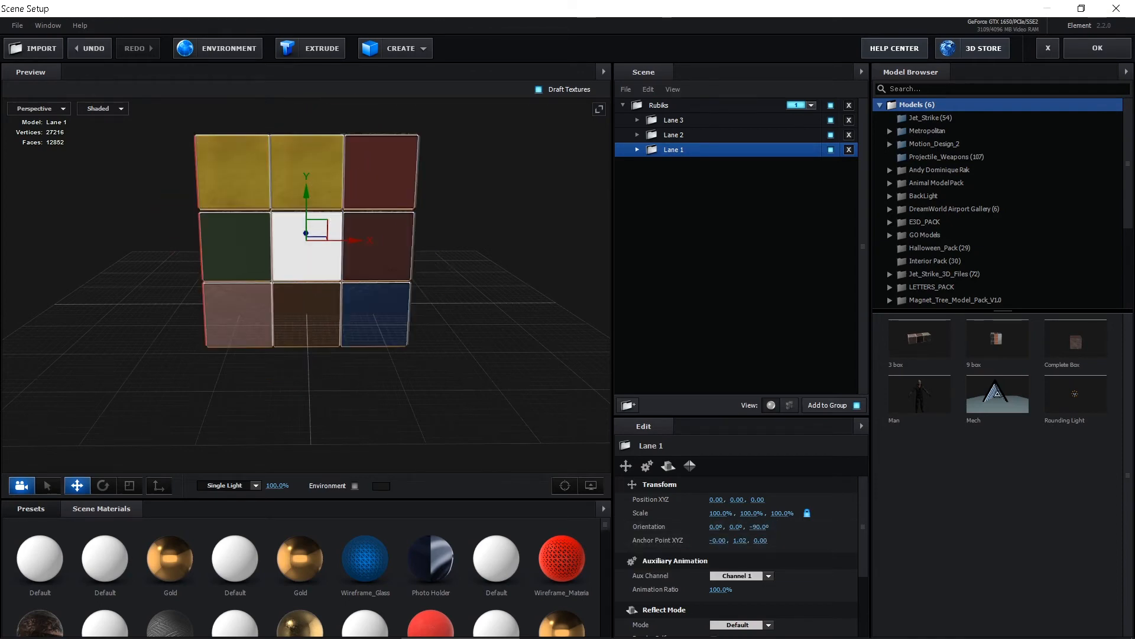
left_click(1097, 49)
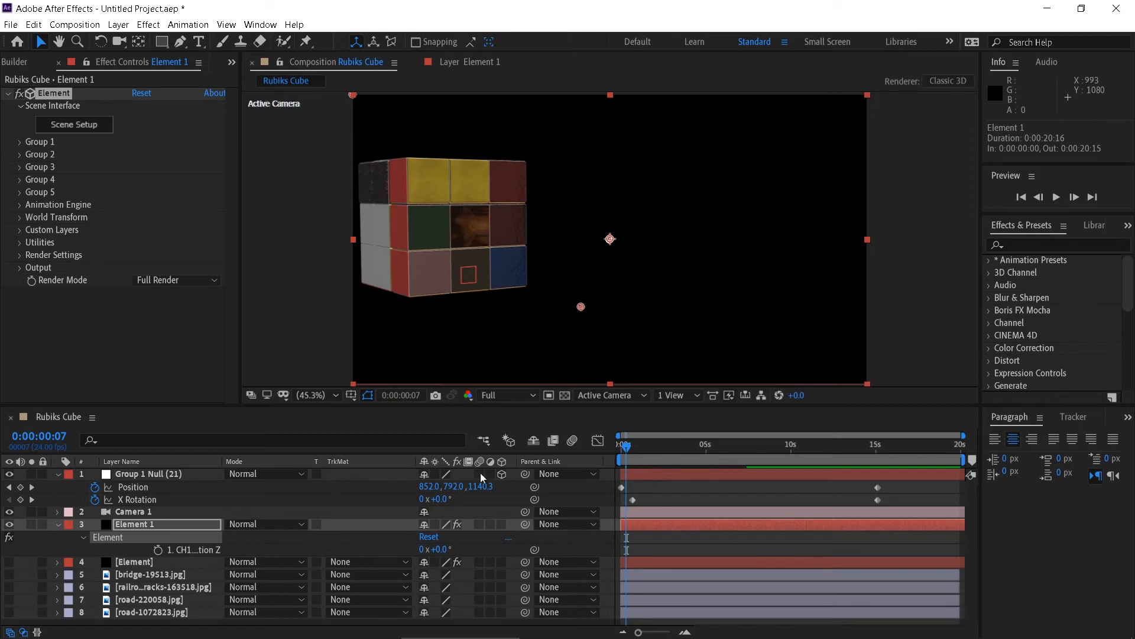
Step: Switch visibility from Element 1 to the original Element layer and move the current time to 0:00:01:17
left_click(10, 524)
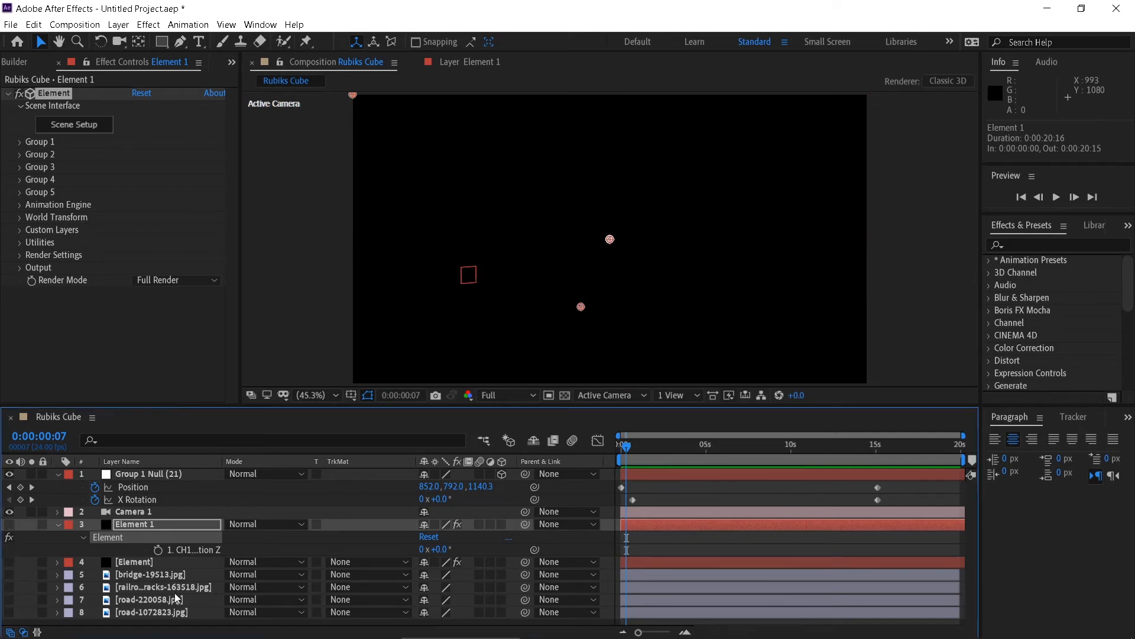
left_click(9, 562)
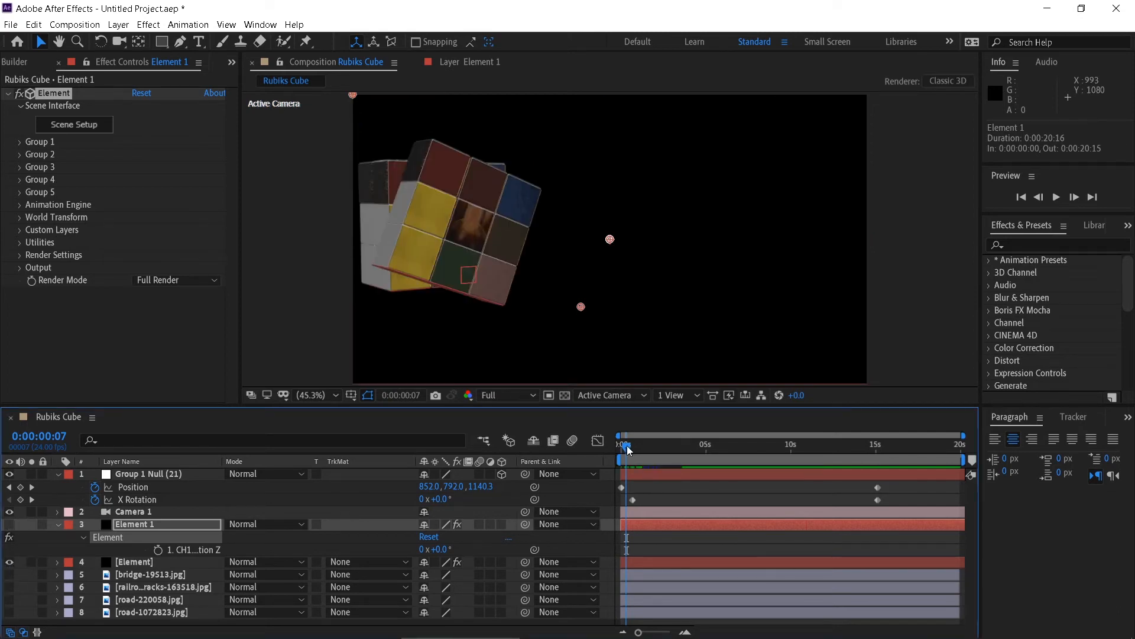
left_click_drag(627, 446, 650, 447)
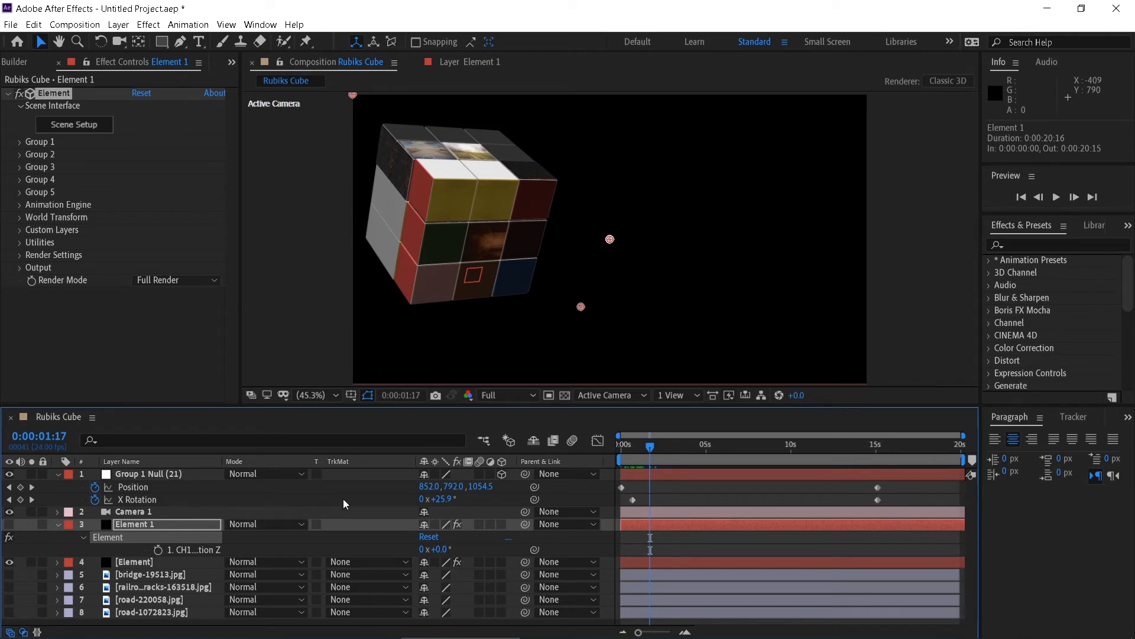
Step: Compare the two Element layers at this frame, leaving Element 1 visible and the original Element layer hidden
left_click(10, 525)
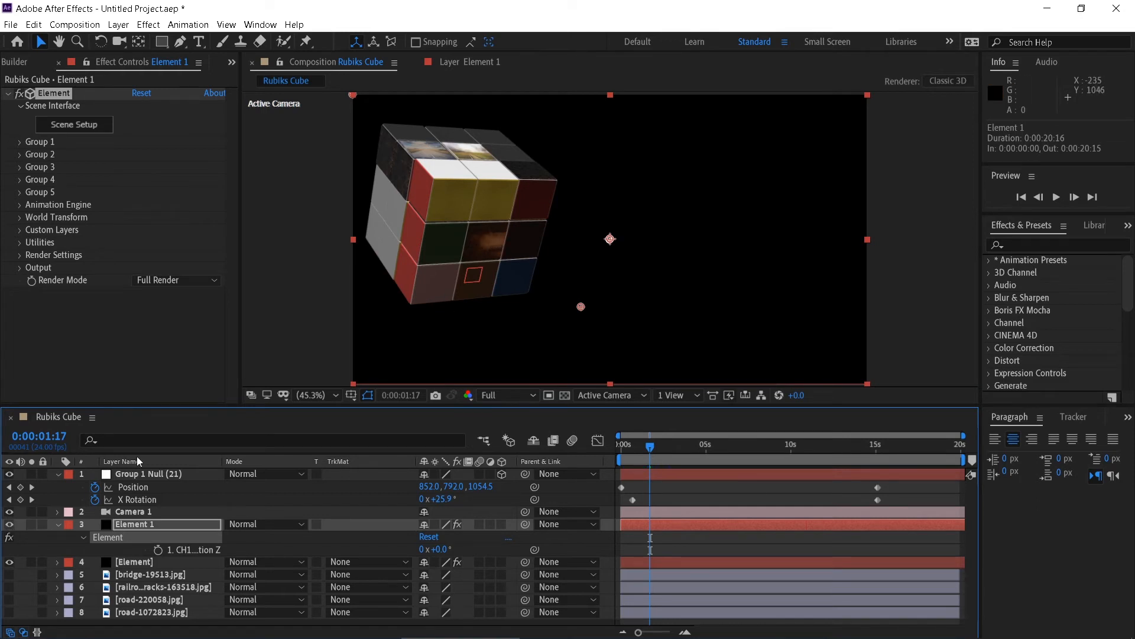
left_click(9, 525)
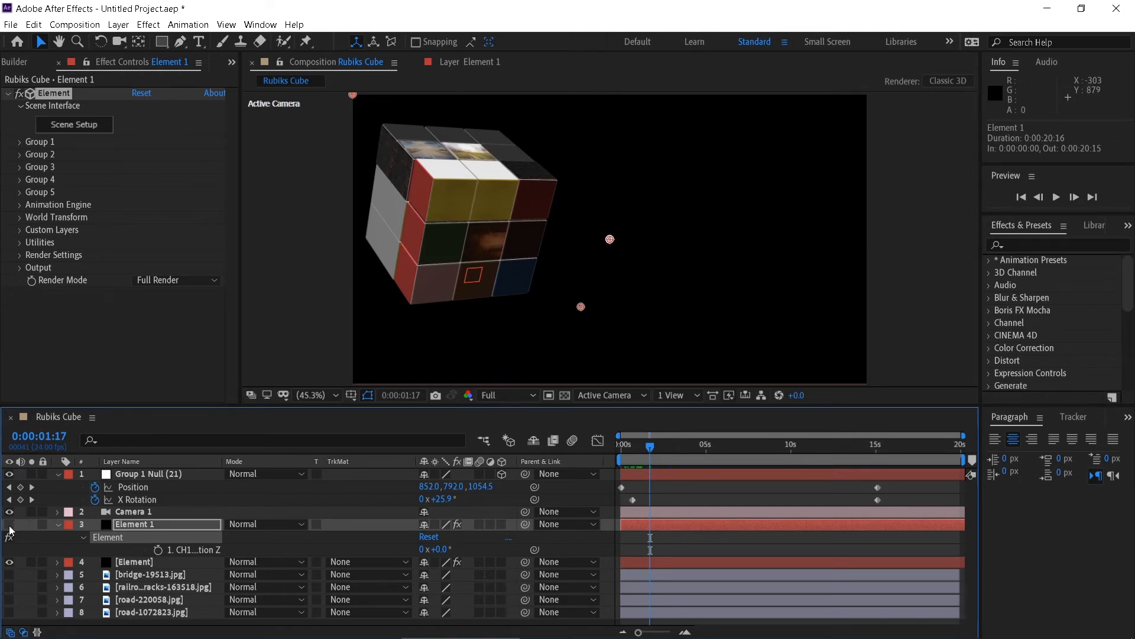
left_click(10, 525)
left_click(10, 562)
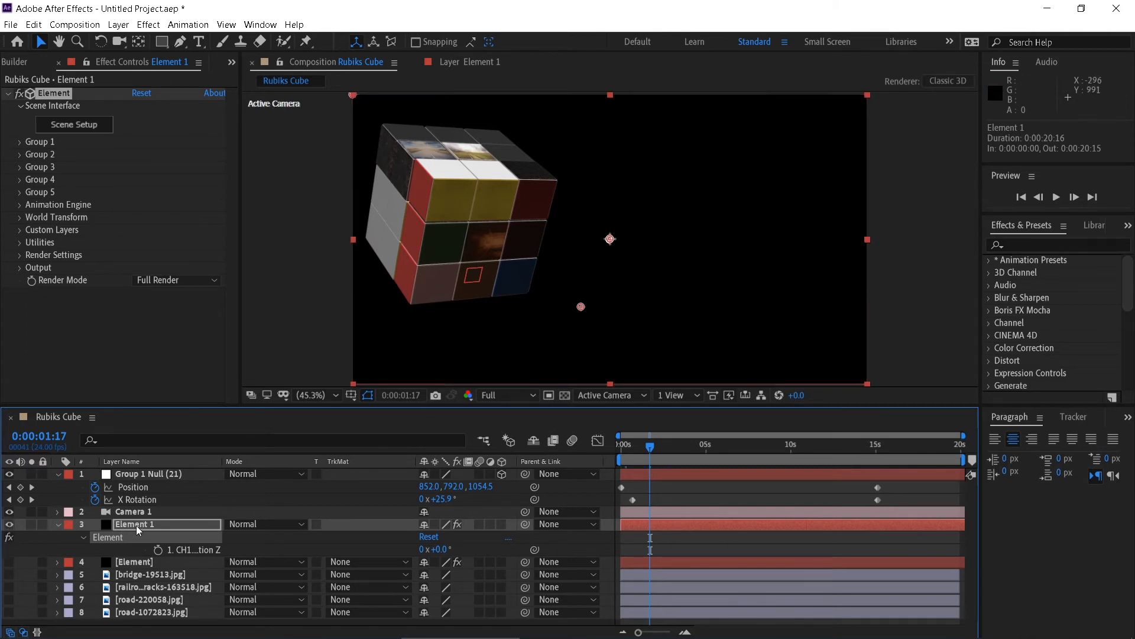
key("Return")
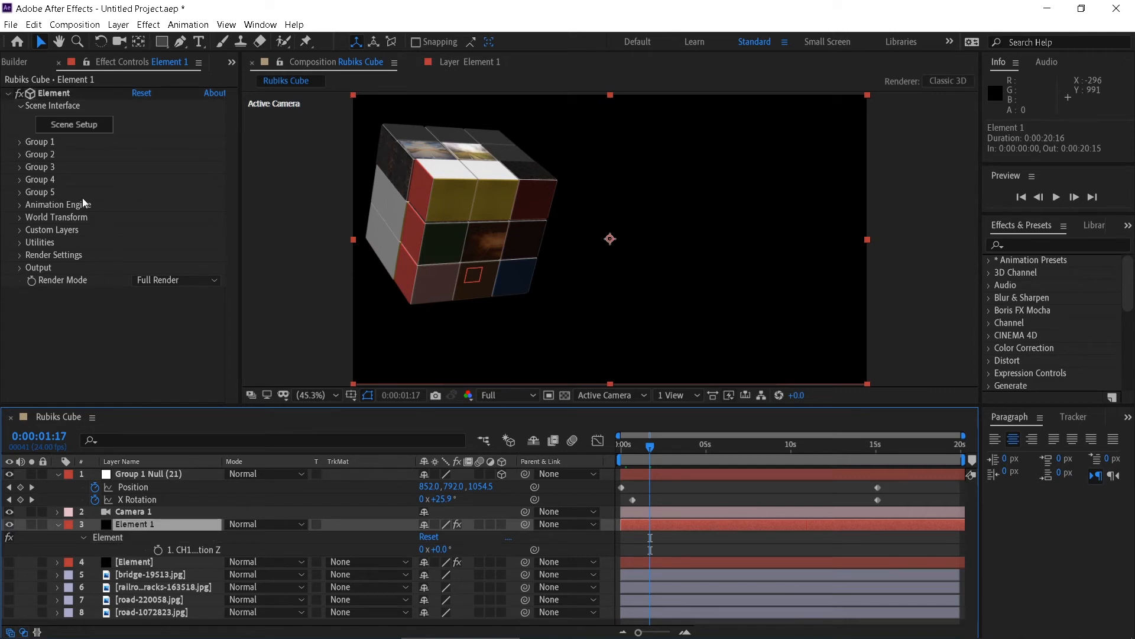
Step: Inspect the cube from an angle in Element 1's scene setup and identify the Lane 1 slice by toggling its visibility
left_click(74, 125)
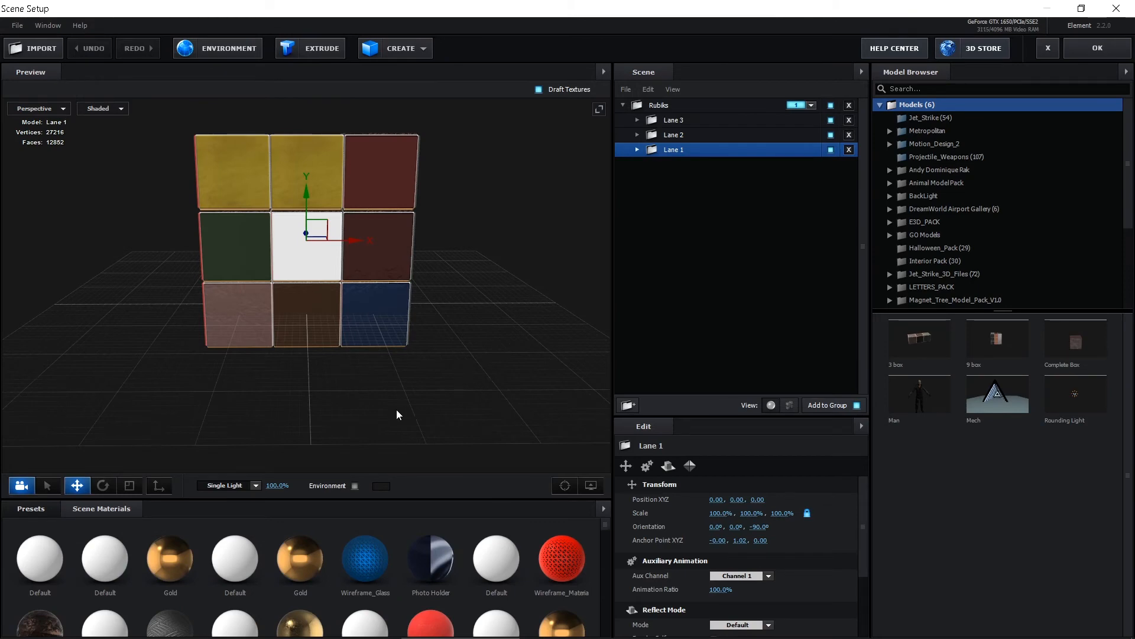
mouse_move(335, 398)
left_mouse_down()
mouse_move(353, 397)
mouse_move(359, 409)
mouse_move(325, 410)
mouse_move(330, 423)
mouse_move(345, 416)
mouse_move(337, 408)
left_mouse_up()
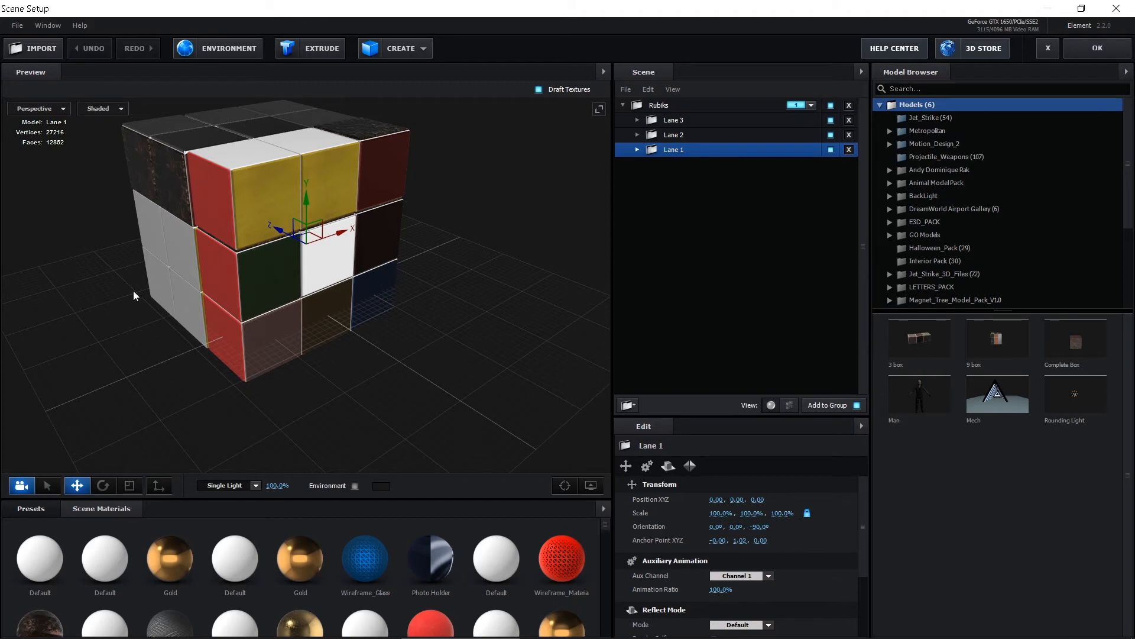
left_click_drag(388, 380, 546, 375)
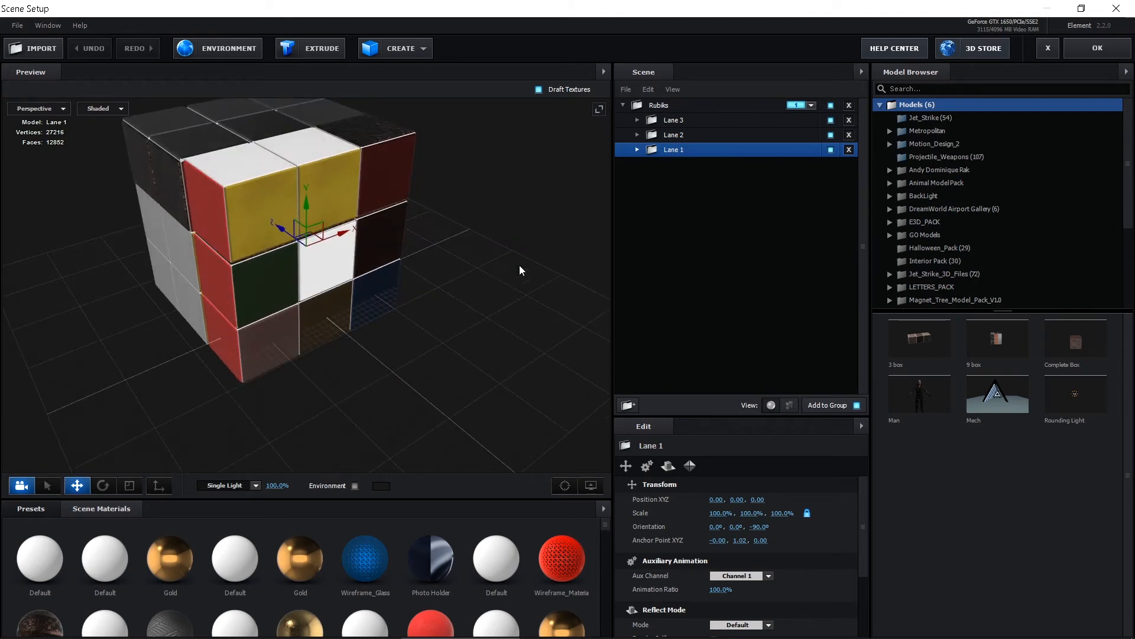
left_click(830, 150)
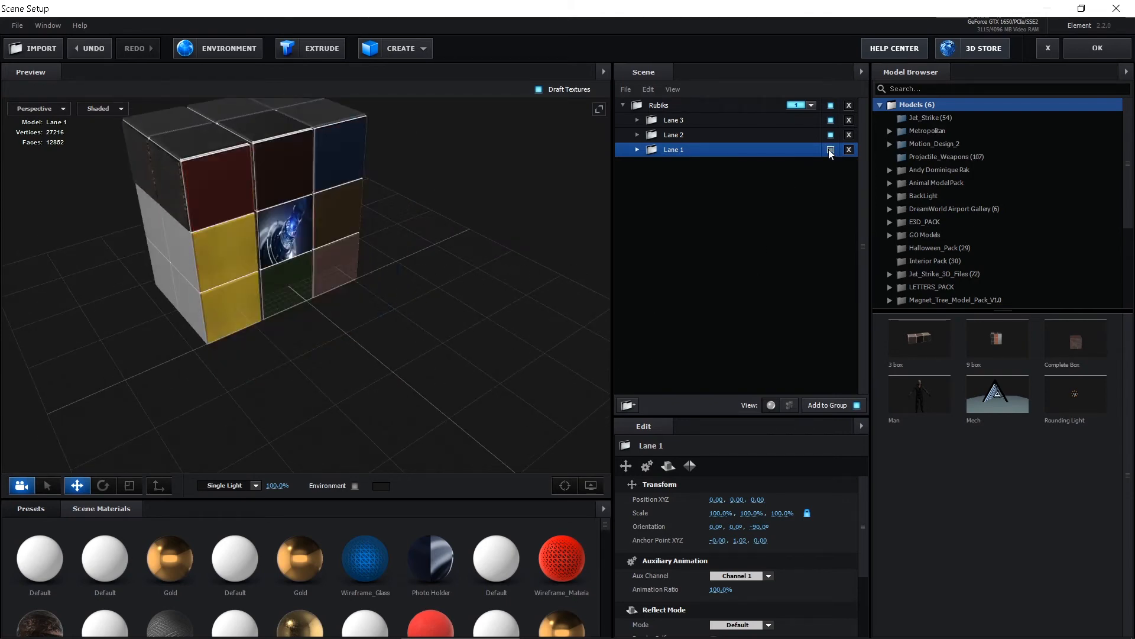
left_click(829, 149)
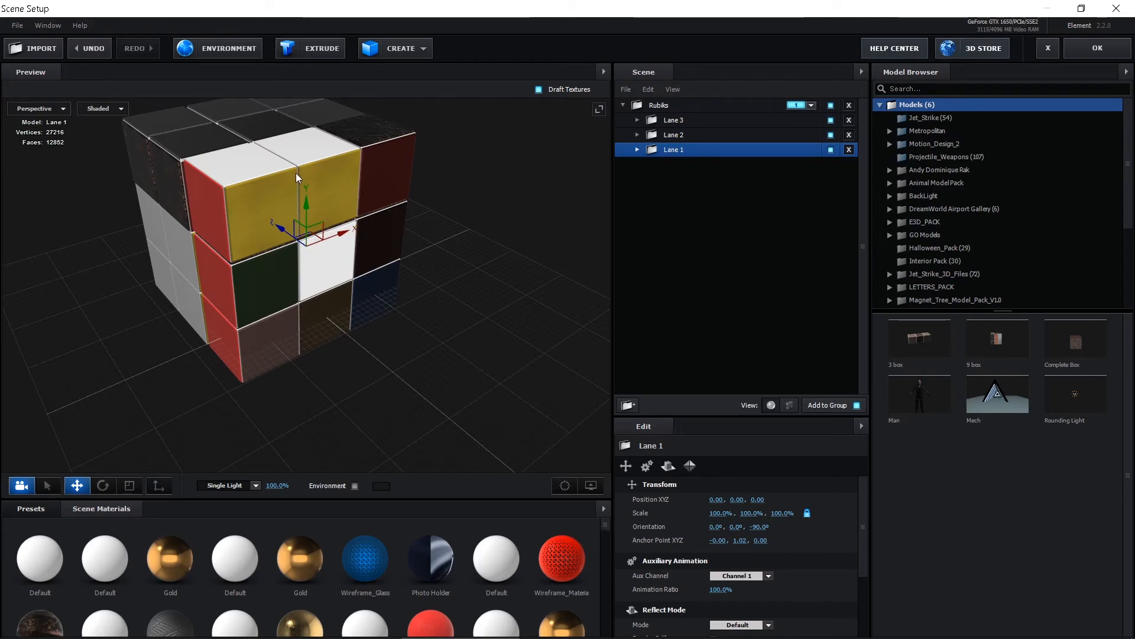
Step: Identify the column groups inside Lane 1 by toggling them, and move Cube 1 out of Lane 1 to the scene's top level
left_click(638, 149)
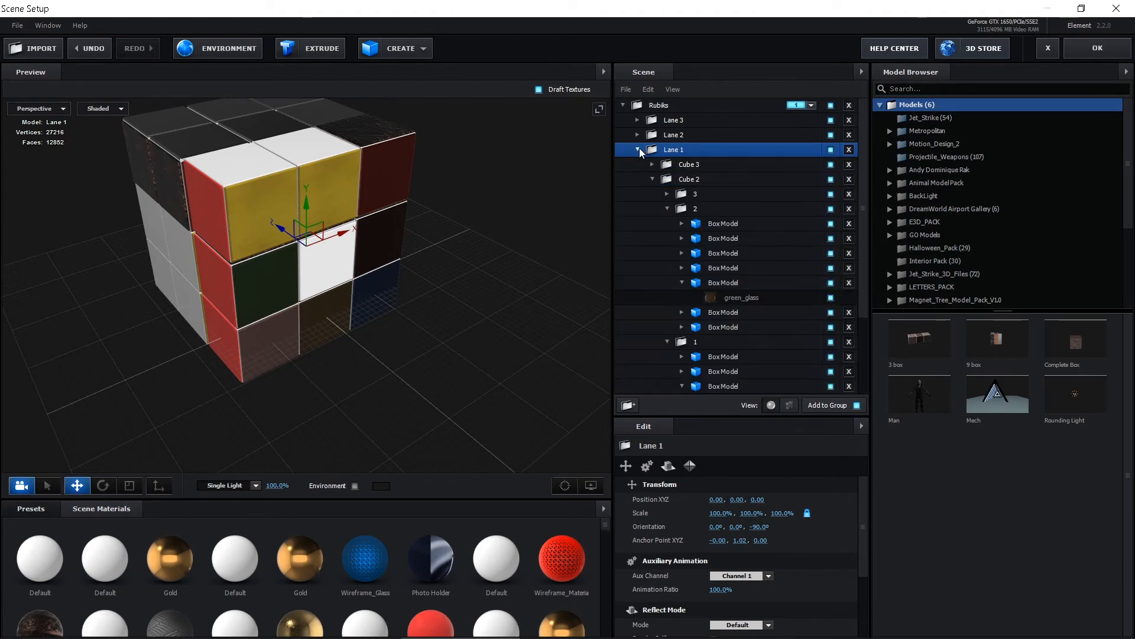
left_click(652, 179)
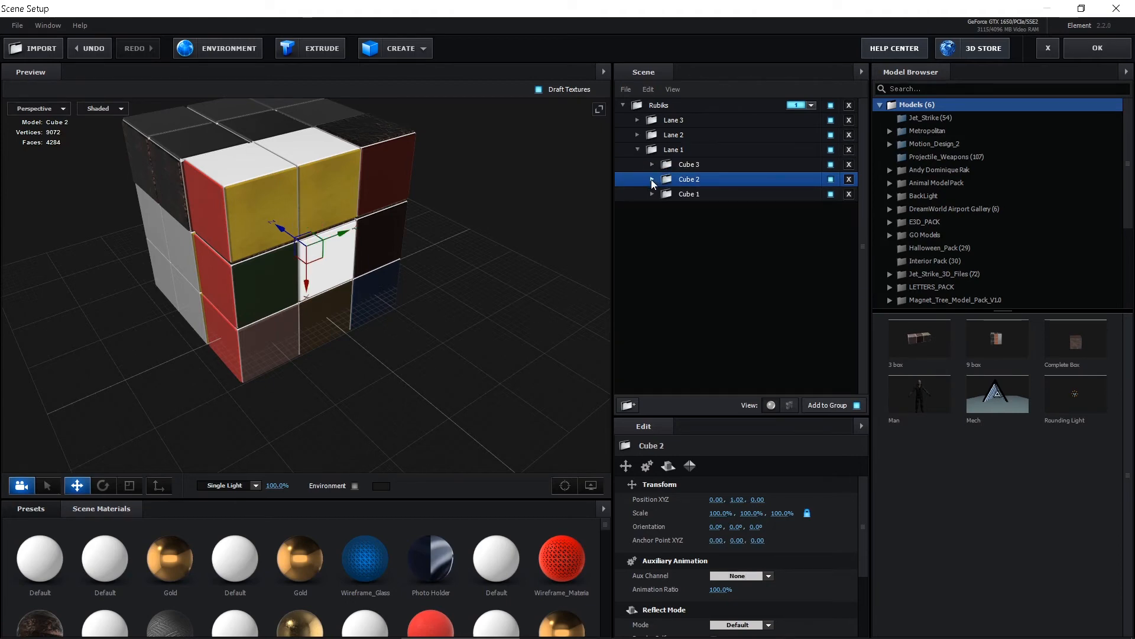
left_click(831, 178)
left_click(831, 178)
left_click(830, 194)
left_click(831, 194)
left_click(831, 194)
left_click(831, 194)
left_click_drag(706, 194, 683, 307)
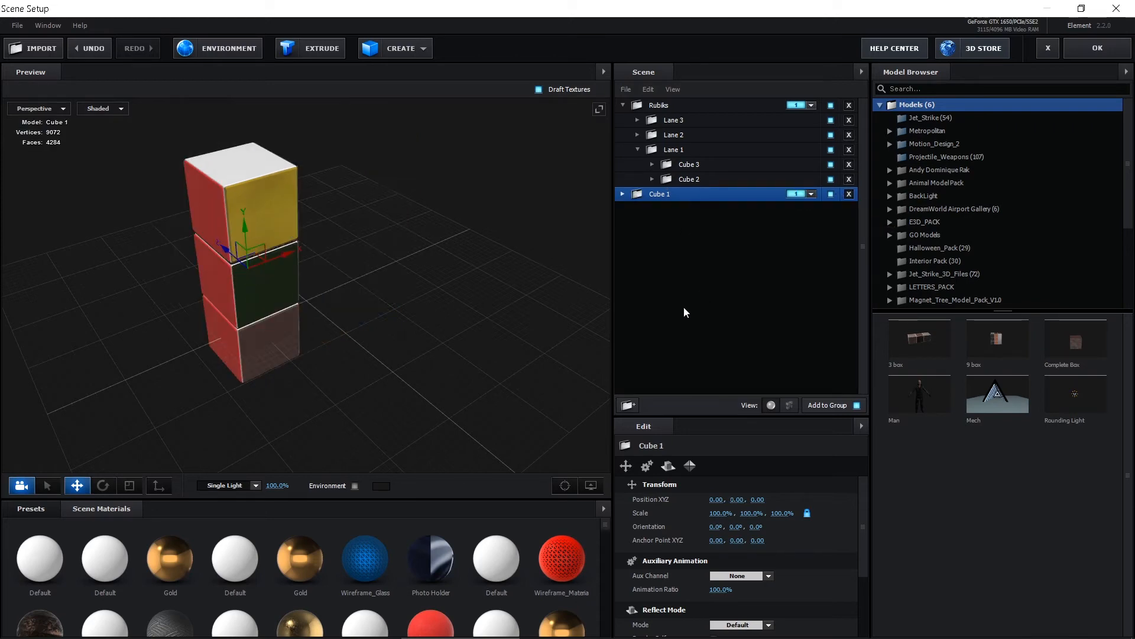
left_click(656, 107)
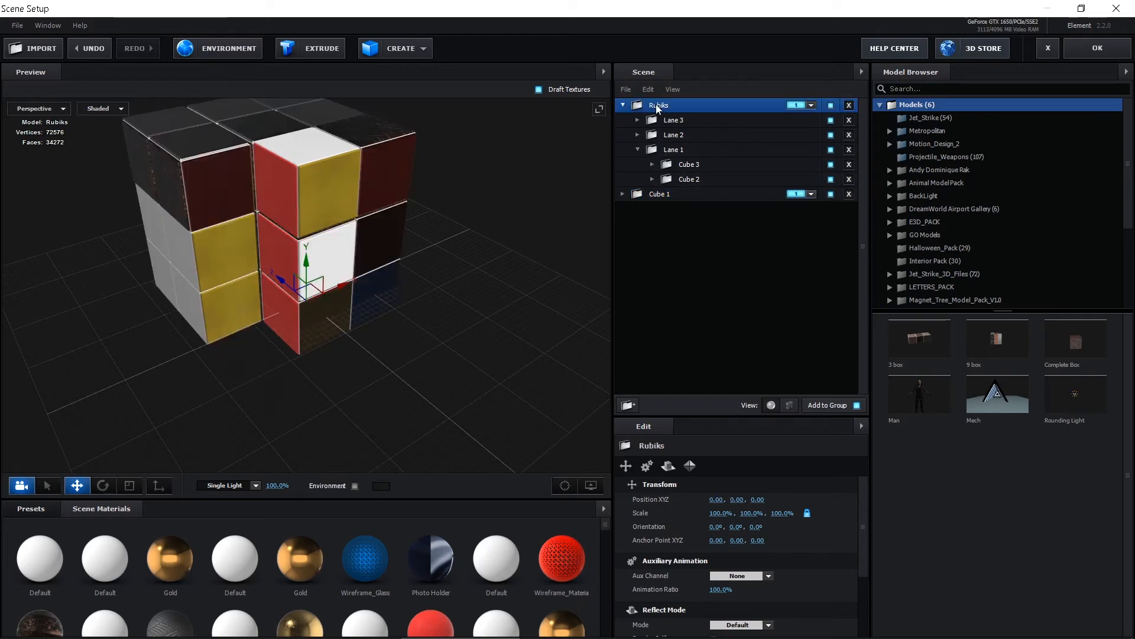
left_click(637, 149)
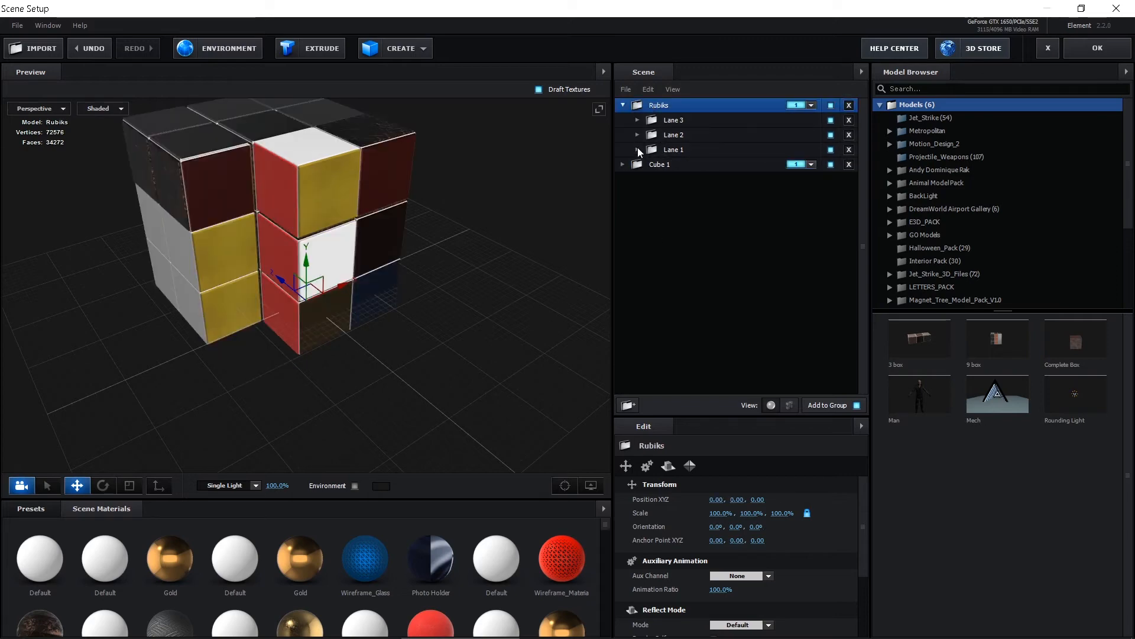
left_click(641, 147)
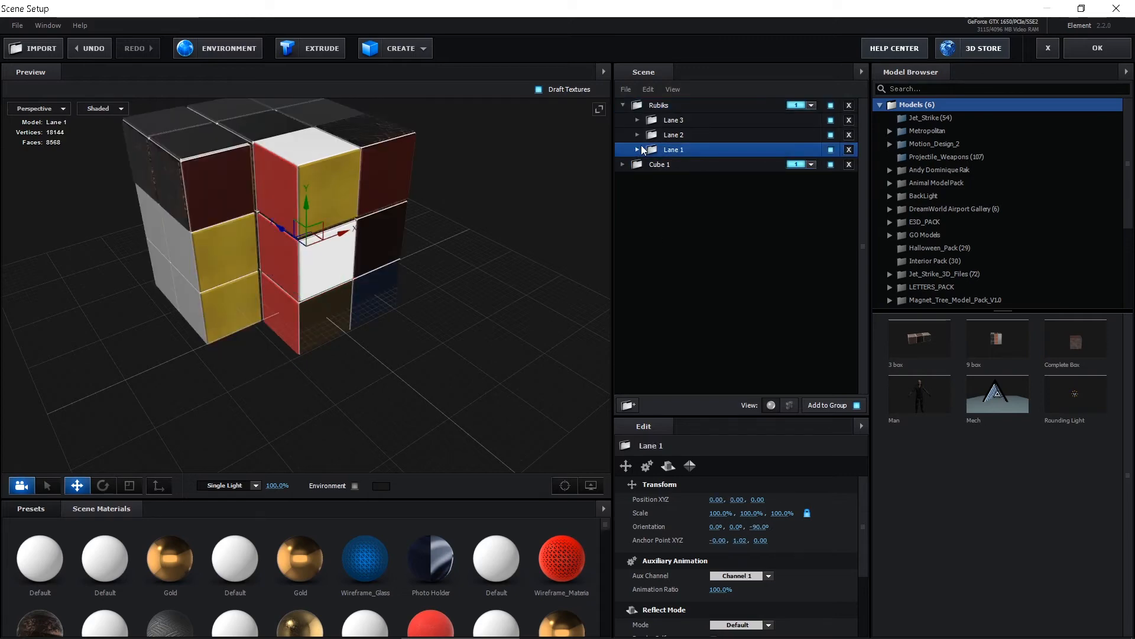
Step: Identify the Lane 2 slice by toggling its visibility, and expand Lane 2 to list its three cube groups
left_click(830, 135)
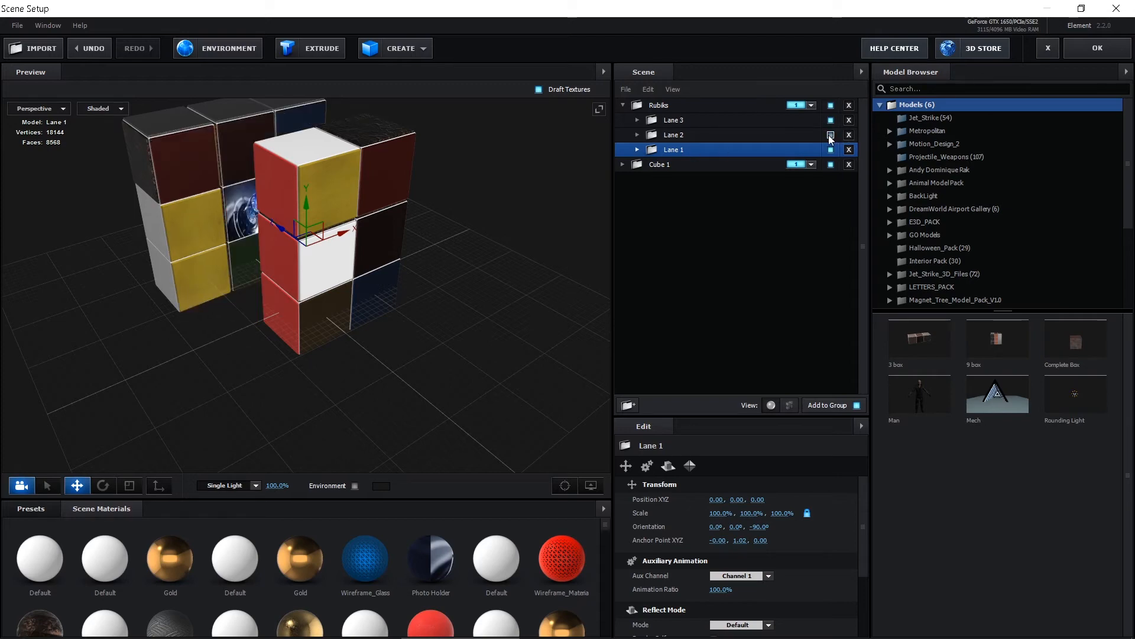
left_click(830, 134)
left_click(830, 134)
left_click(830, 135)
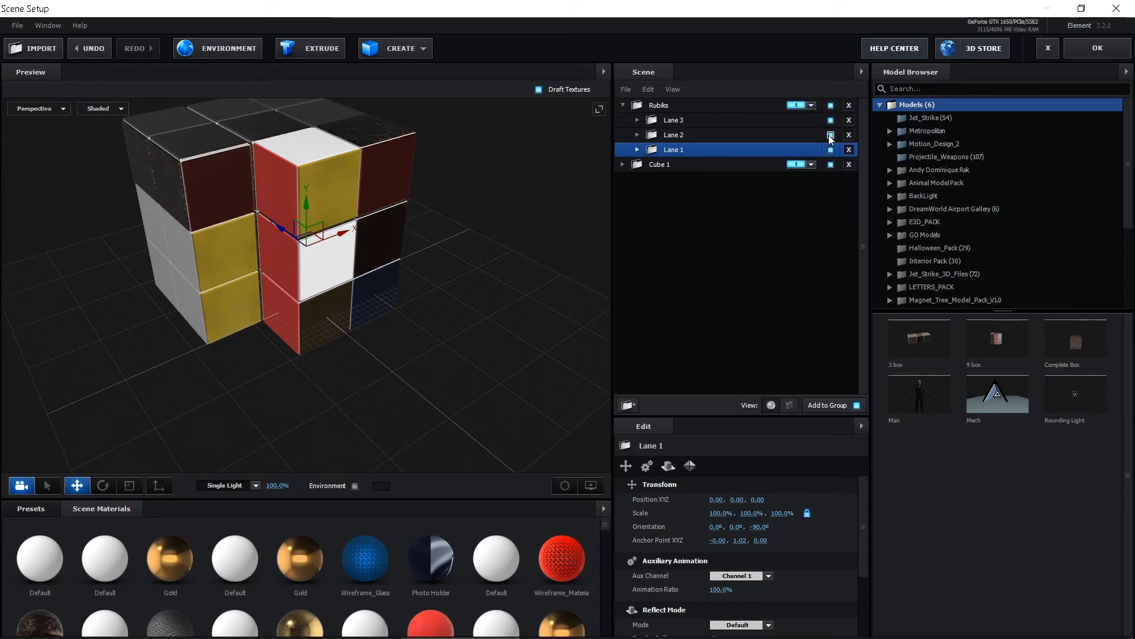
left_click(637, 135)
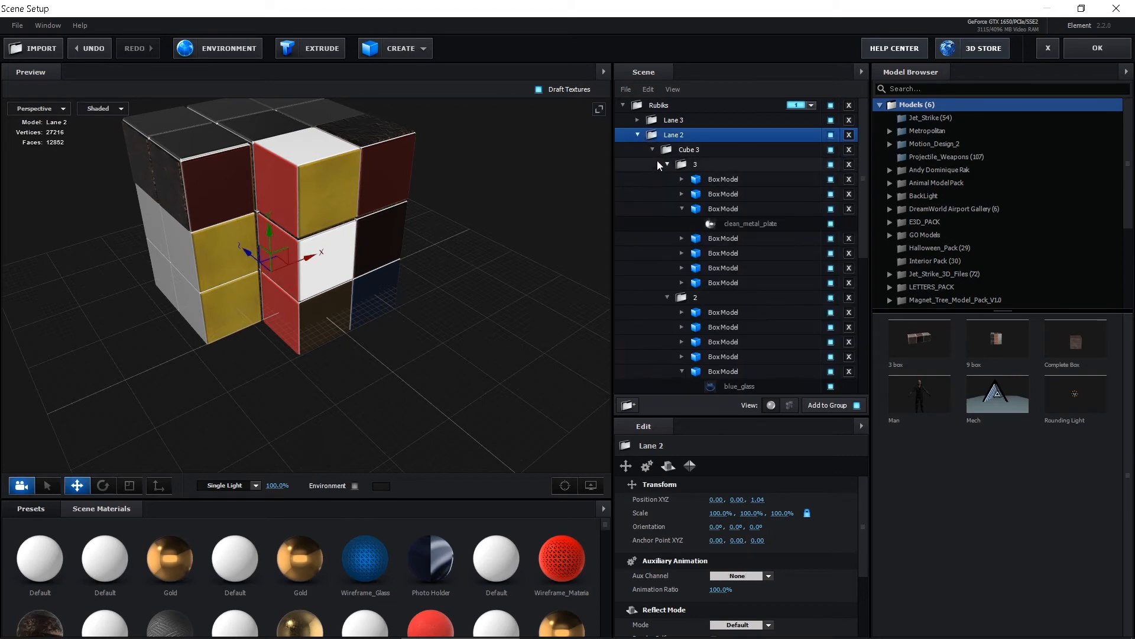
left_click(652, 150)
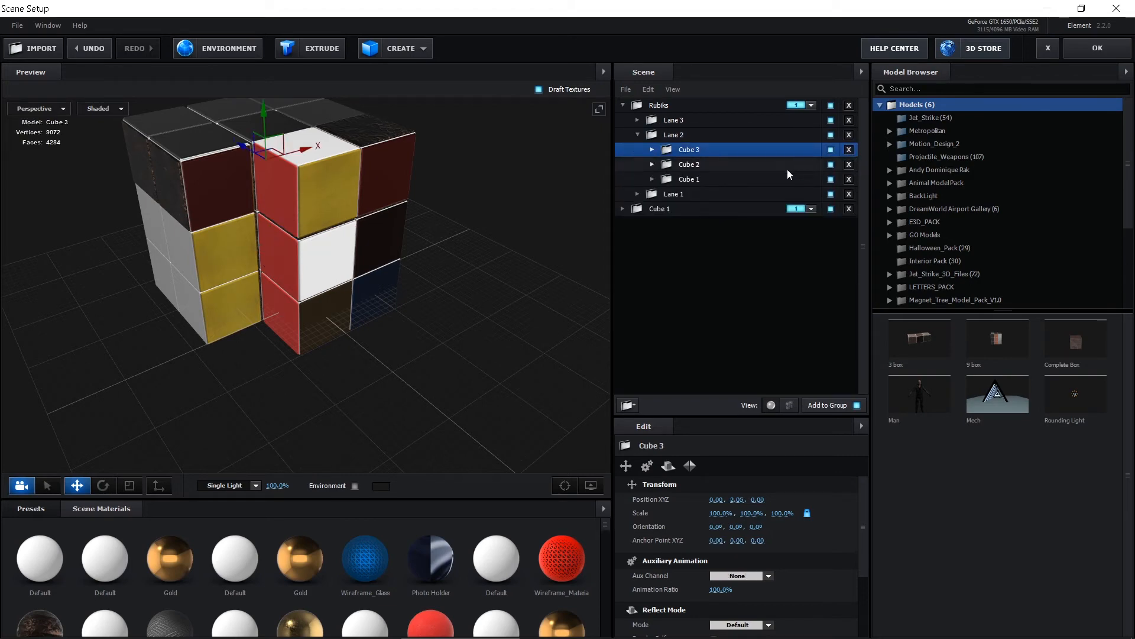
Step: Toggle Cube 2, Cube 1 and Cube 3 in Lane 2 off and on to see which boxes each group contains
left_click_drag(470, 237, 441, 235)
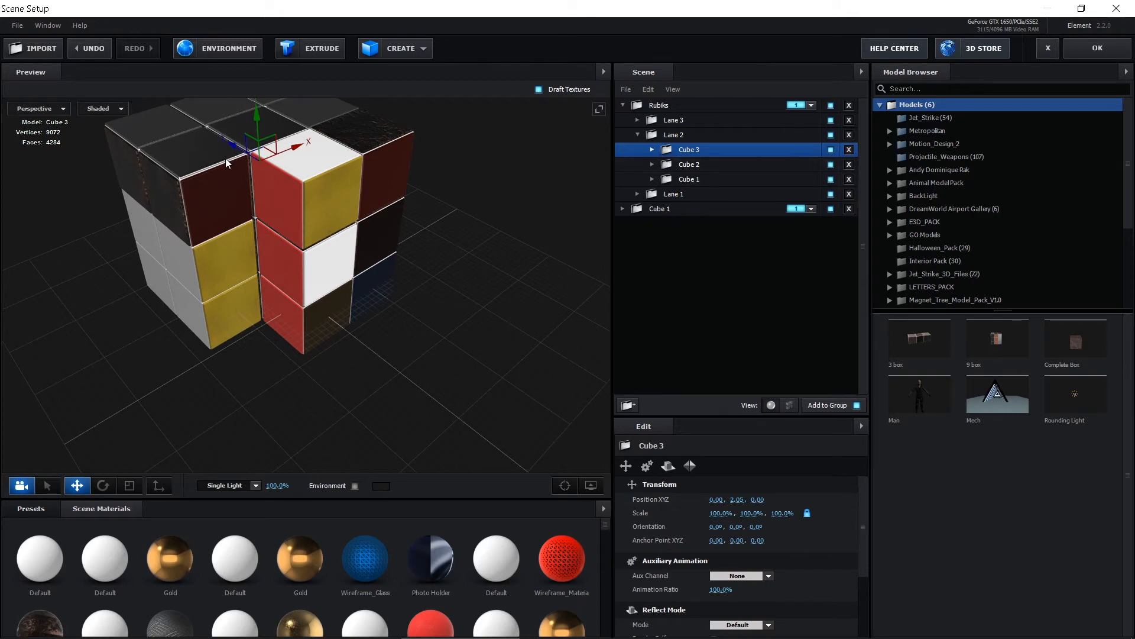
left_click(832, 165)
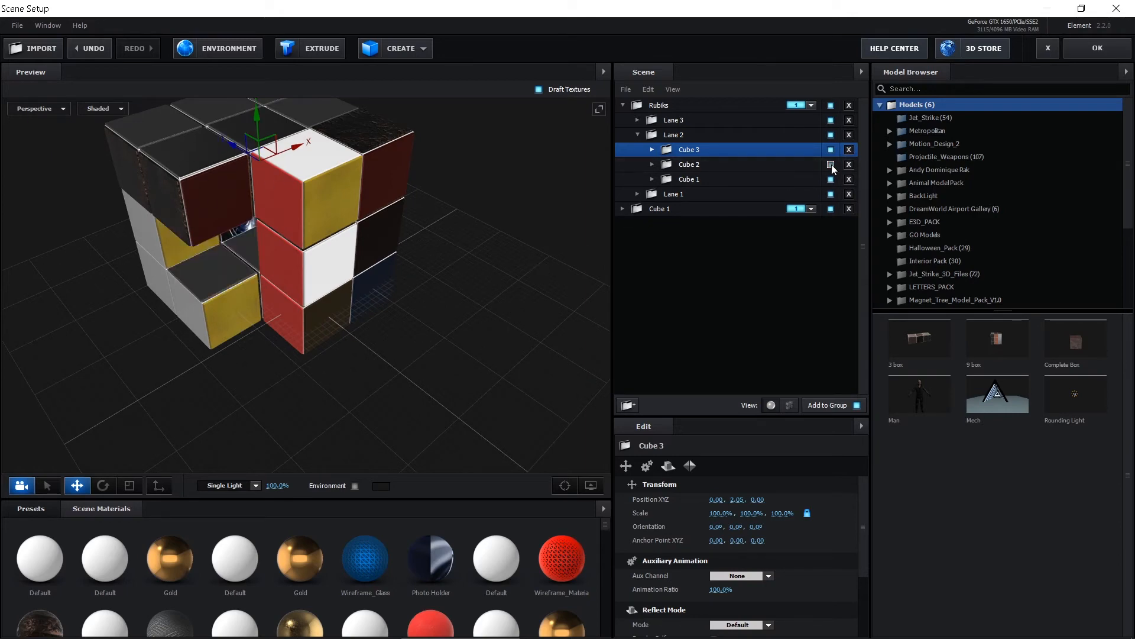
left_click(832, 165)
left_click(832, 179)
left_click(831, 180)
left_click(831, 149)
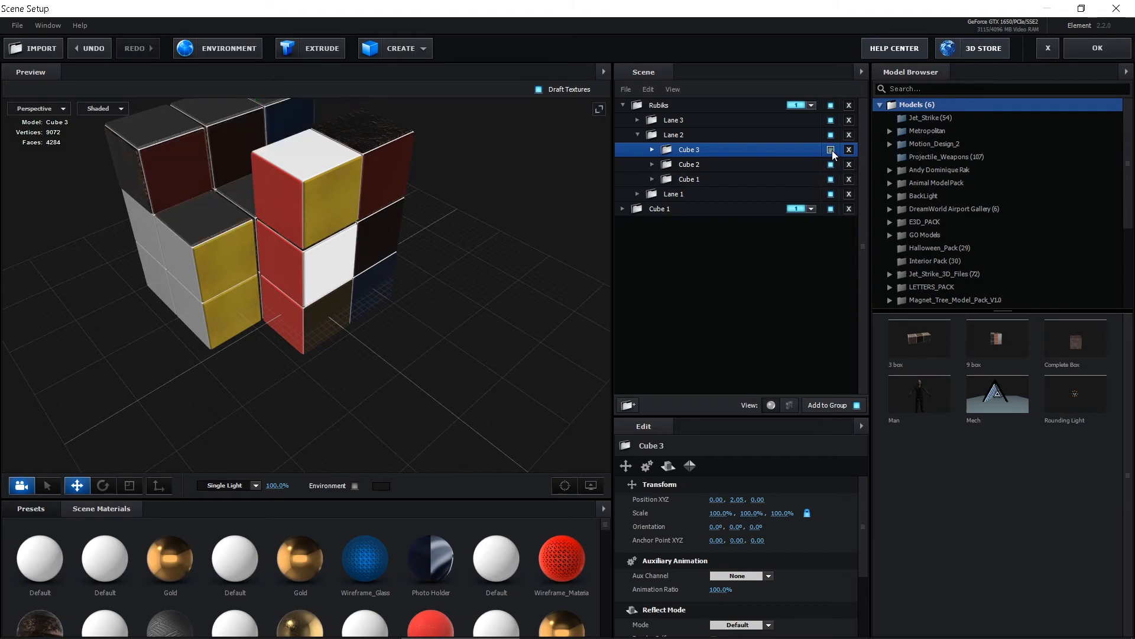
left_click(831, 150)
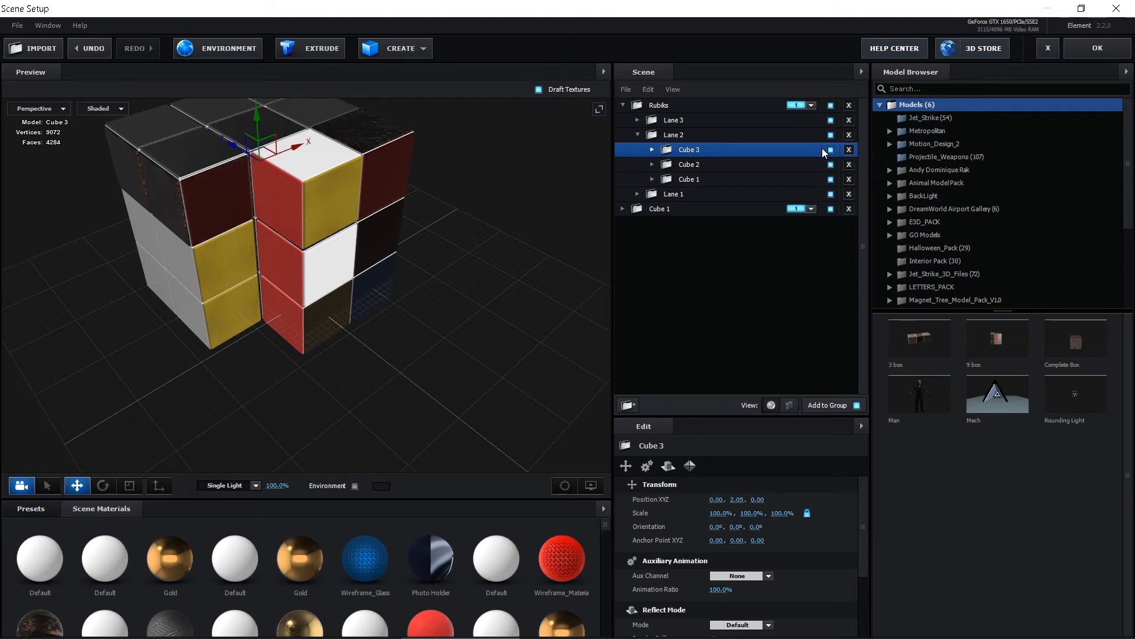
Step: List the three box groups inside Lane 2's Cube 3 and move its box group 3 to the scene's top level
left_click(651, 149)
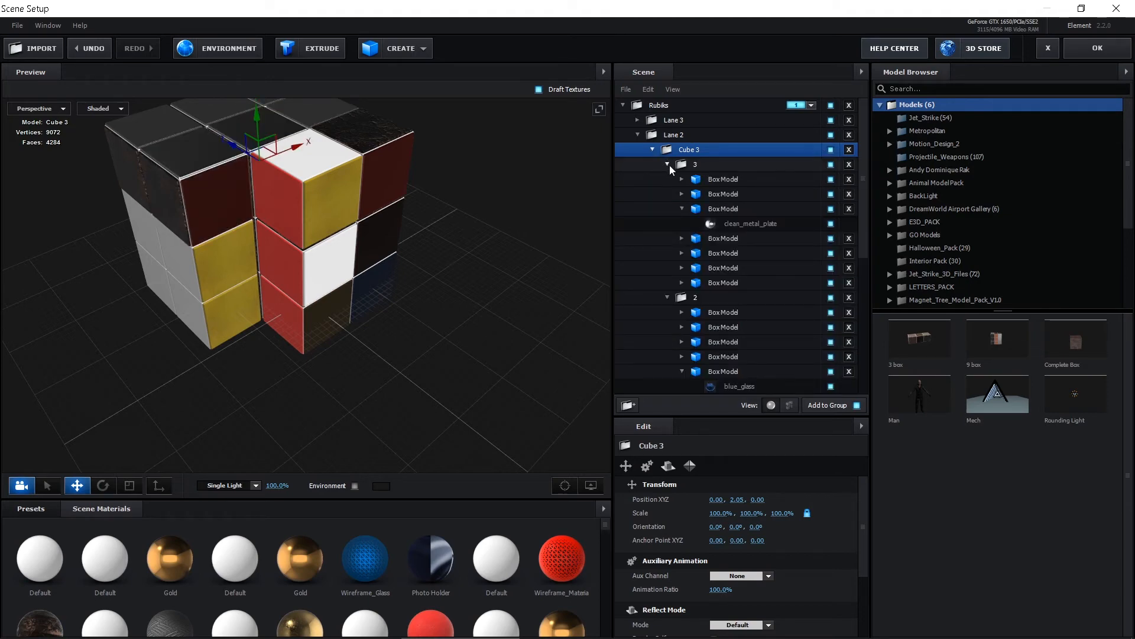
left_click(667, 165)
left_click(667, 179)
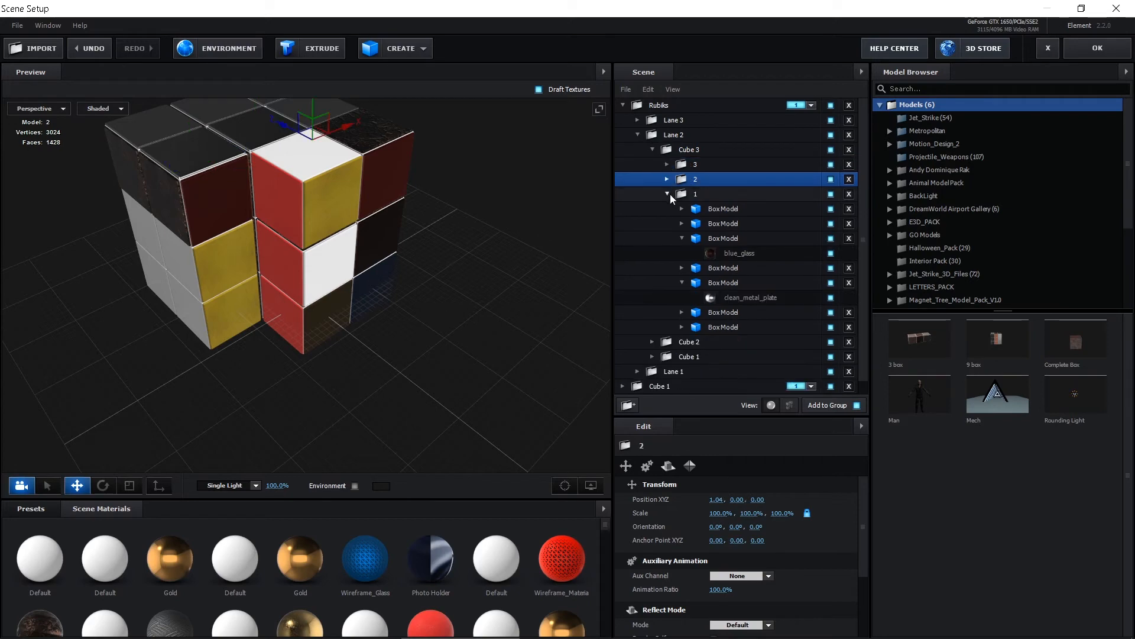
left_click(668, 194)
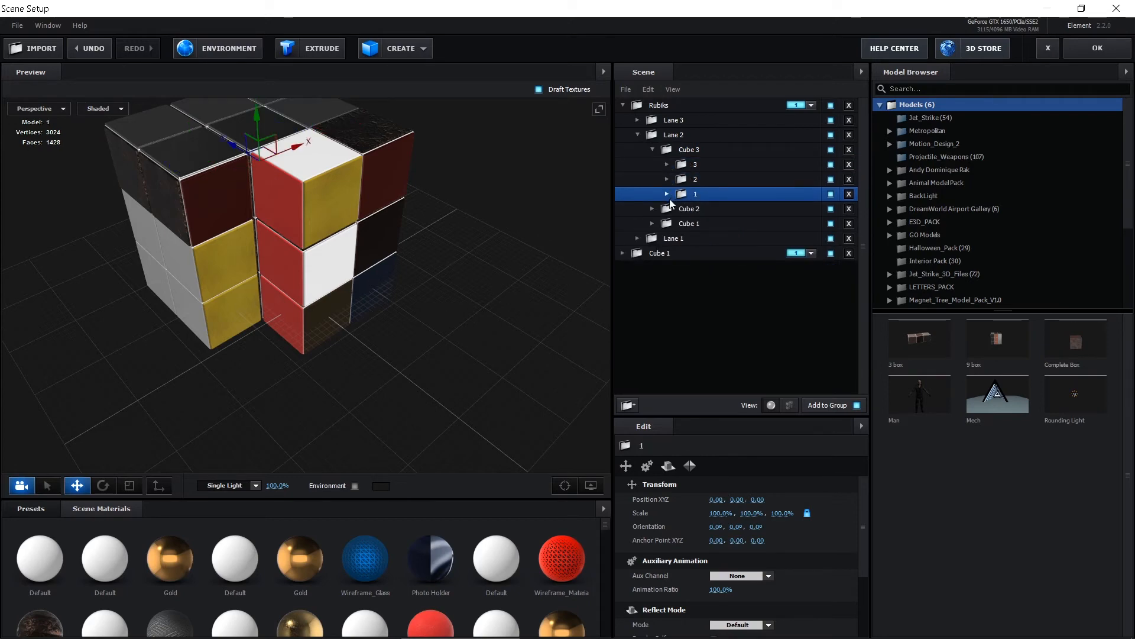
left_click(830, 165)
left_click_drag(680, 170, 701, 337)
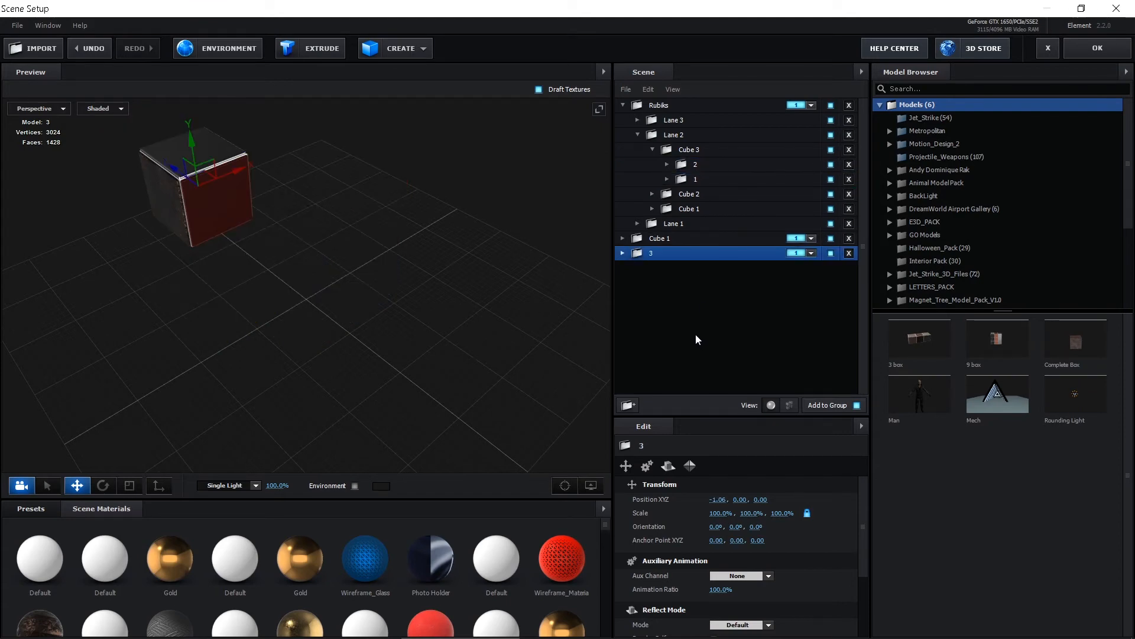
Step: Find the middle-row corner box in the Rubiks preview and move group 3 from Lane 2's Cube 2 to the top level
left_click(664, 109)
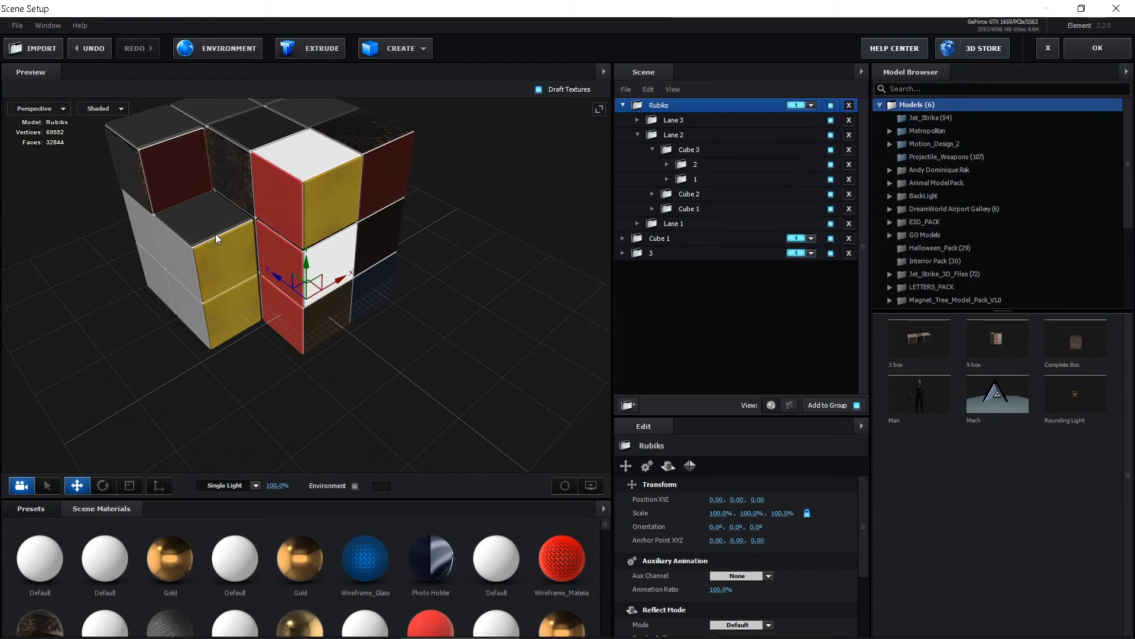
left_click(217, 254)
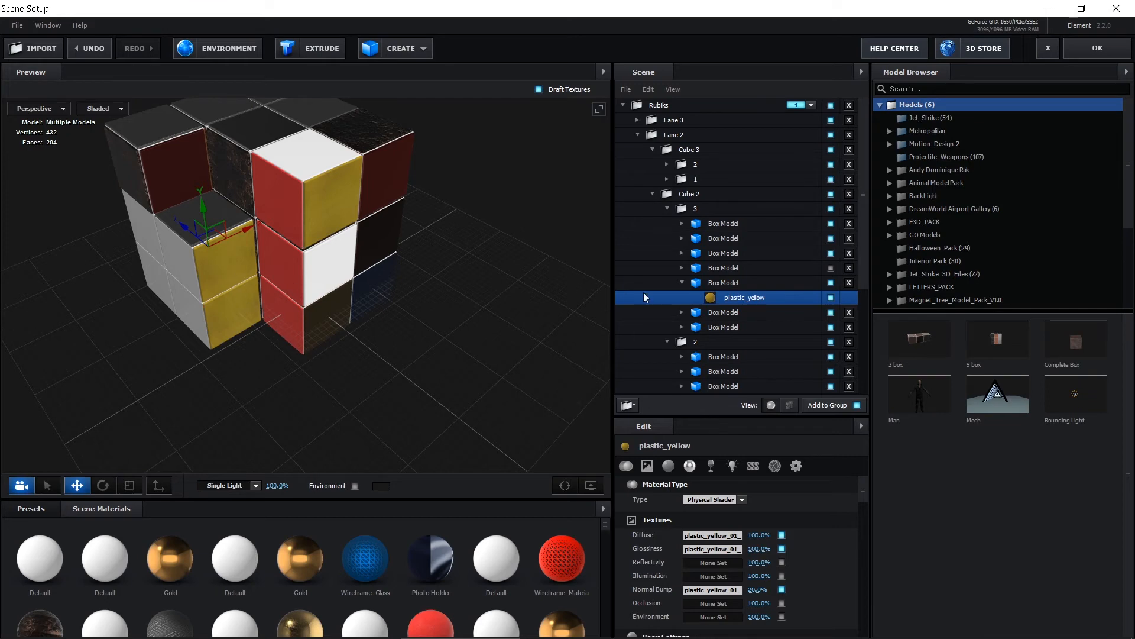
left_click(668, 208)
left_click(814, 211)
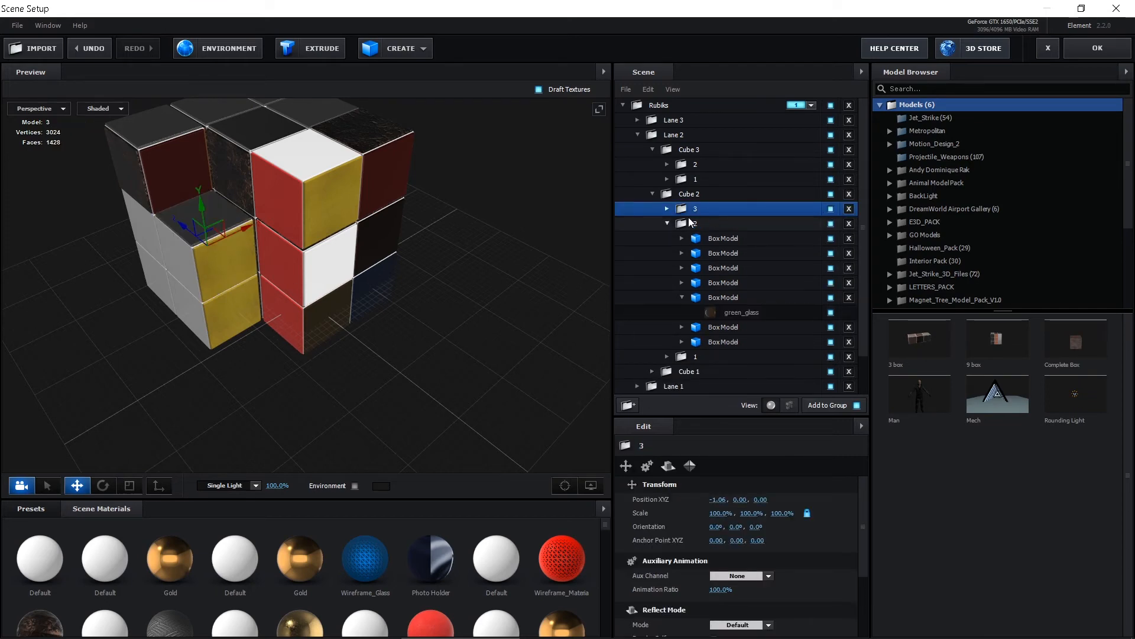
left_click_drag(683, 209, 721, 512)
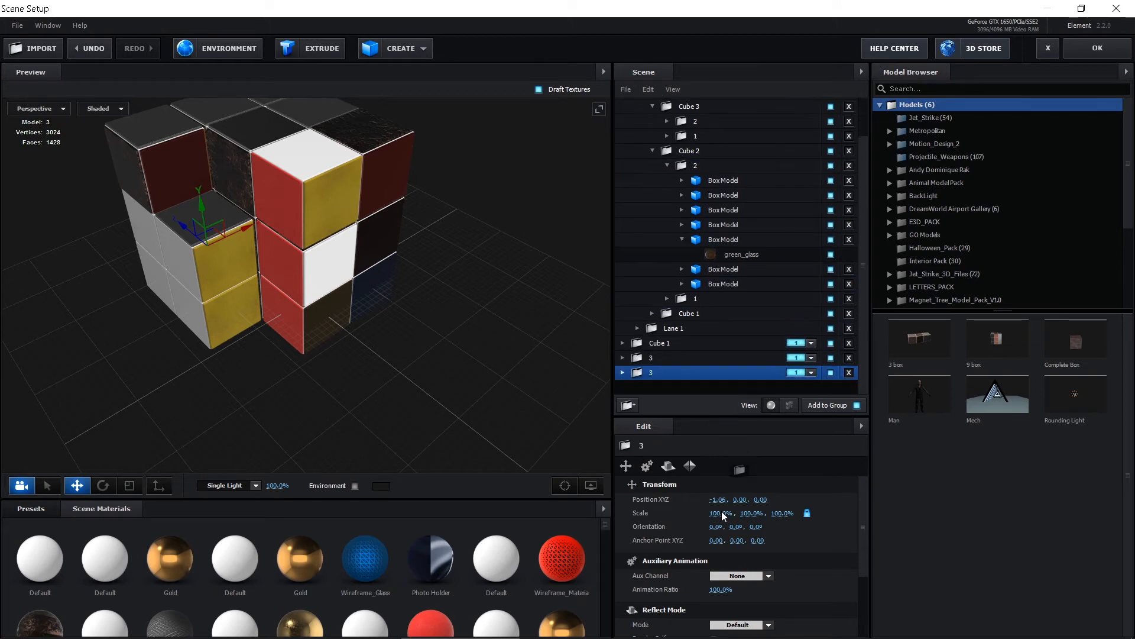
Step: Find the bottom-row box of the same slice, verify it by toggling, and move group 3 from Lane 2's Cube 1 to the top level
scroll(715, 184, "up", 2)
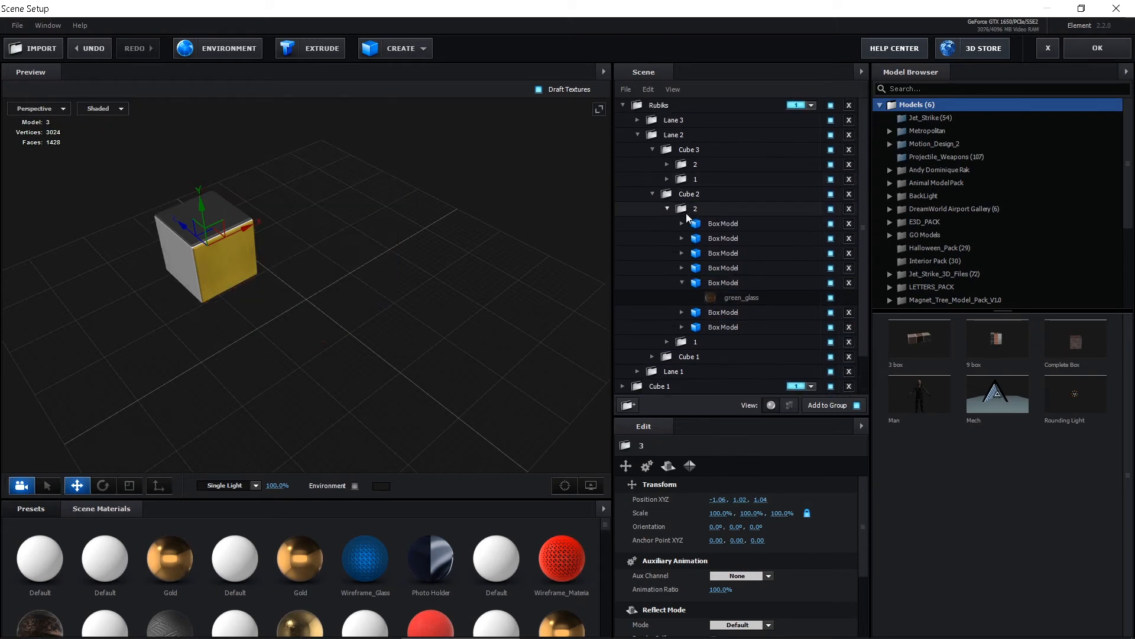
left_click(659, 106)
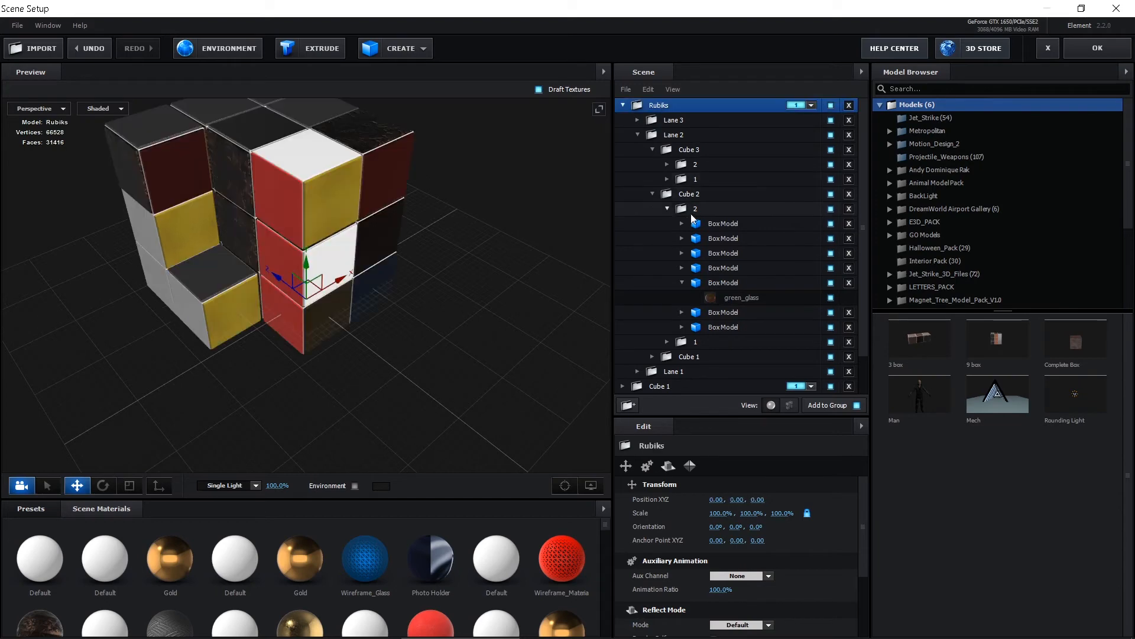
left_click(222, 316)
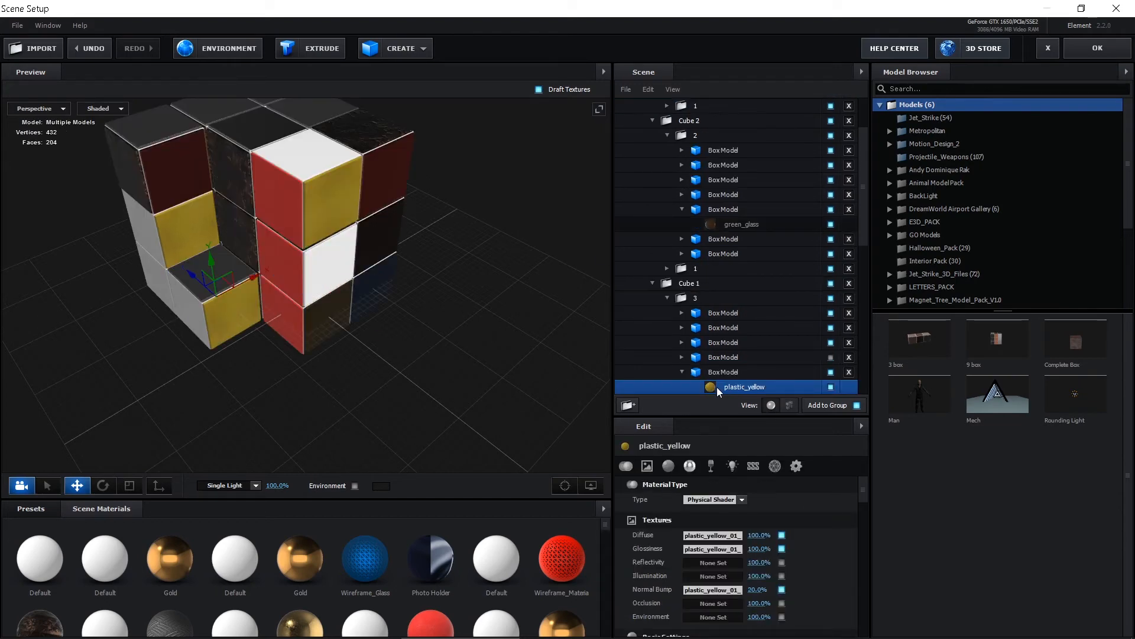
left_click(668, 298)
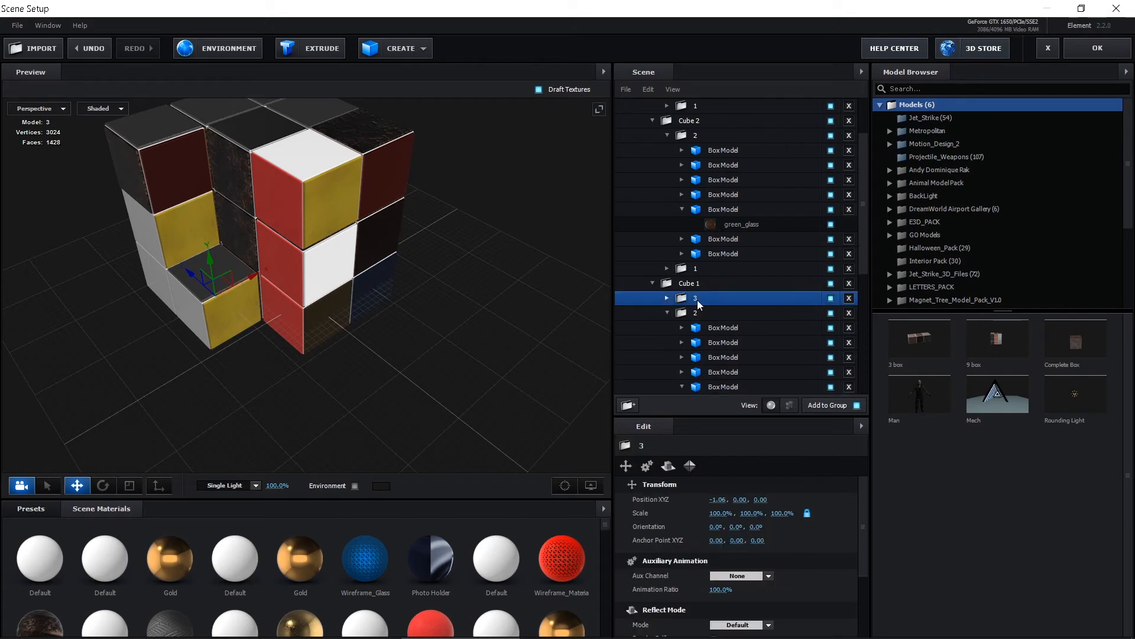
left_click(667, 313)
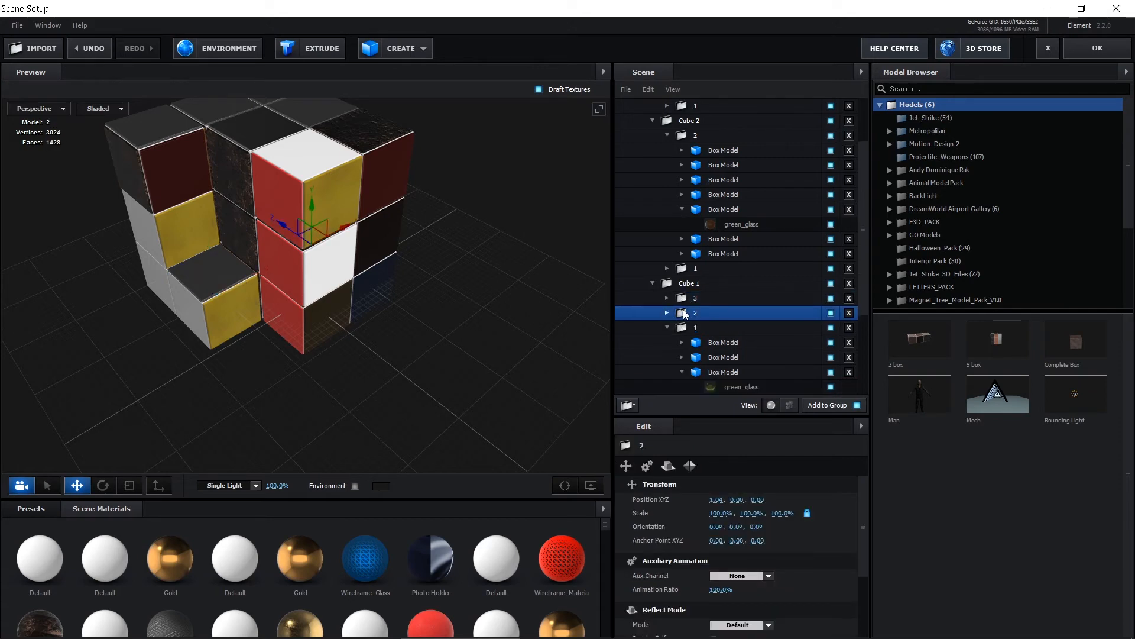
left_click(830, 299)
left_click(829, 298)
left_click(831, 297)
left_click(829, 298)
left_click_drag(683, 301, 707, 549)
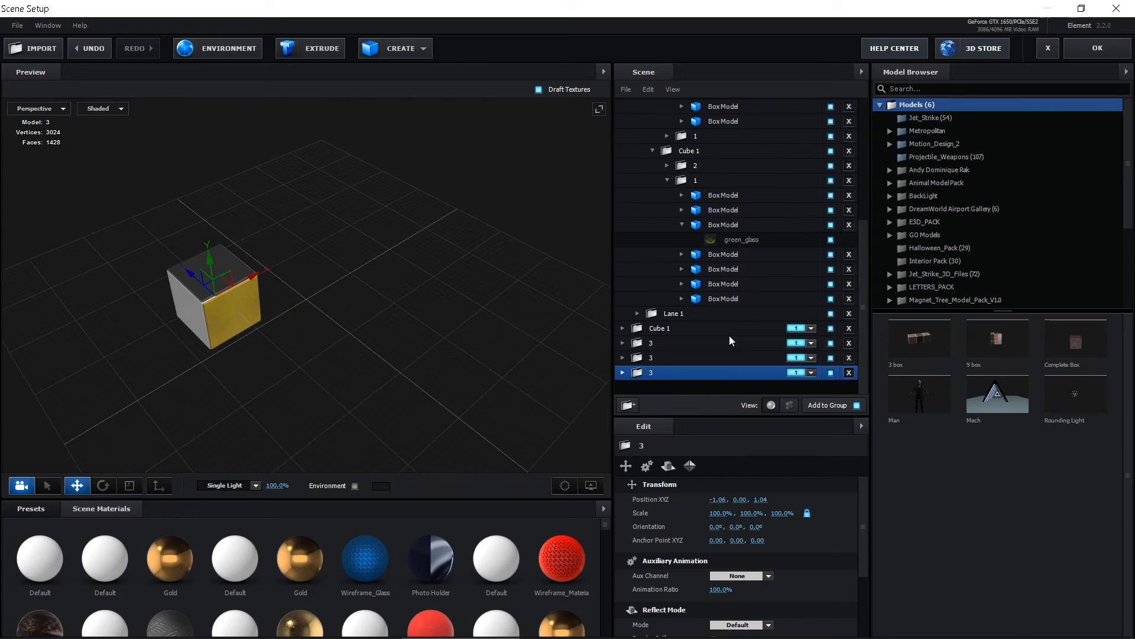
Step: Pick the remaining upper red-faced box, verify it by toggling, and move group 3 from Lane 3's Cube 3 to the top level
scroll(729, 335, "up", 4)
scroll(671, 132, "up", 2)
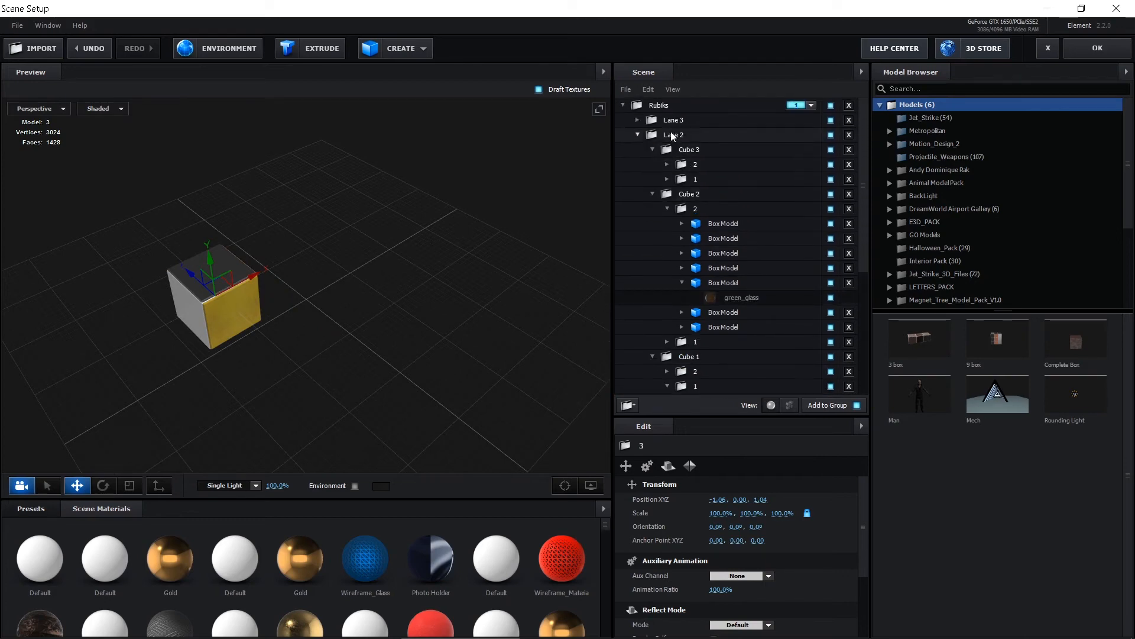
left_click(656, 104)
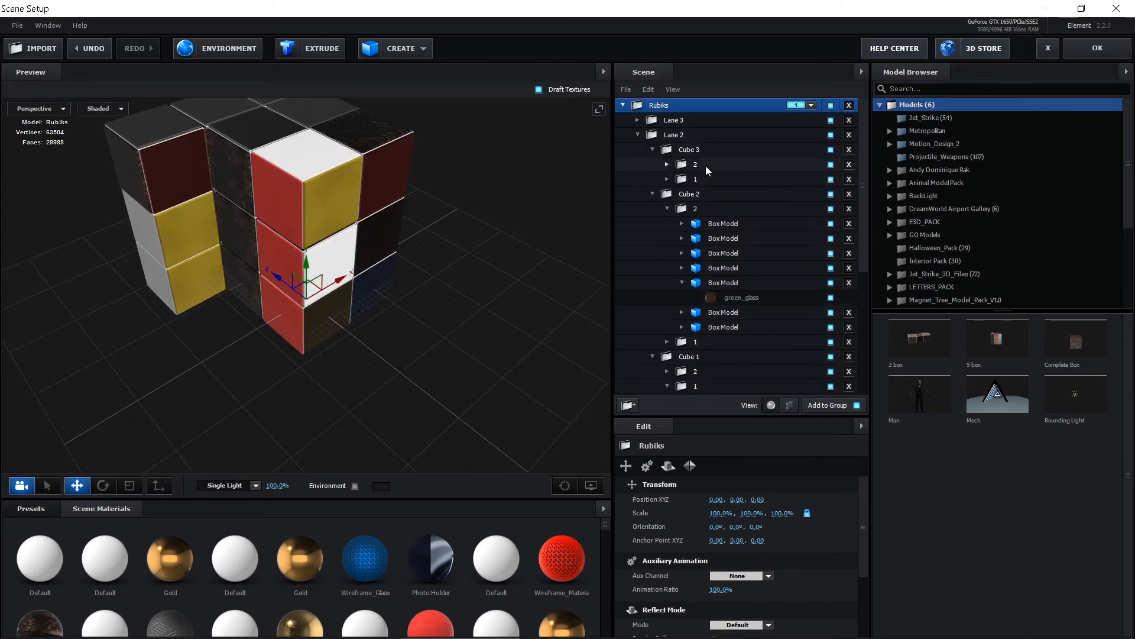
left_click(172, 169)
left_click(668, 148)
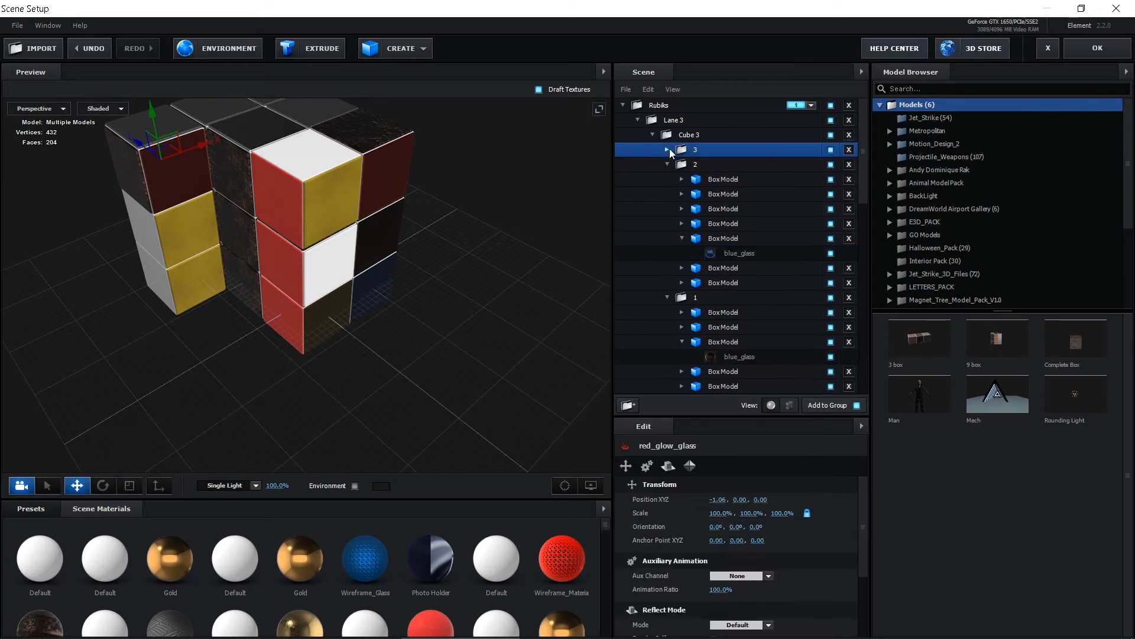
left_click(831, 151)
left_click(832, 151)
left_click_drag(680, 153, 718, 388)
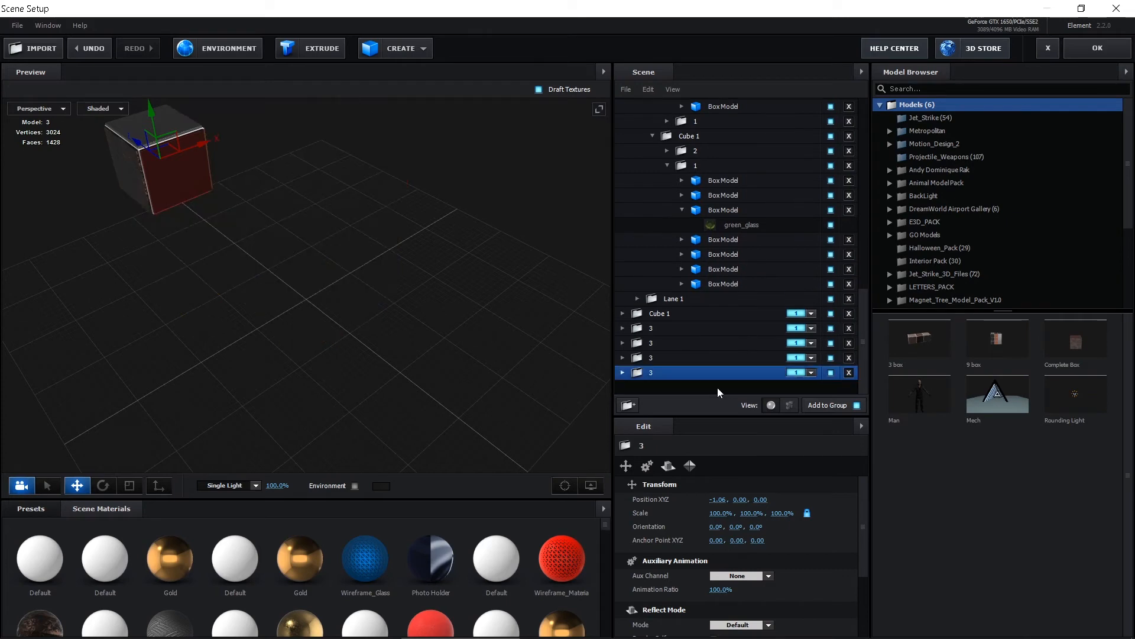
Step: Pick the remaining middle yellow-faced box and move group 3 from Lane 3's Cube 2 to the top level
scroll(767, 302, "up", 10)
left_click(639, 107)
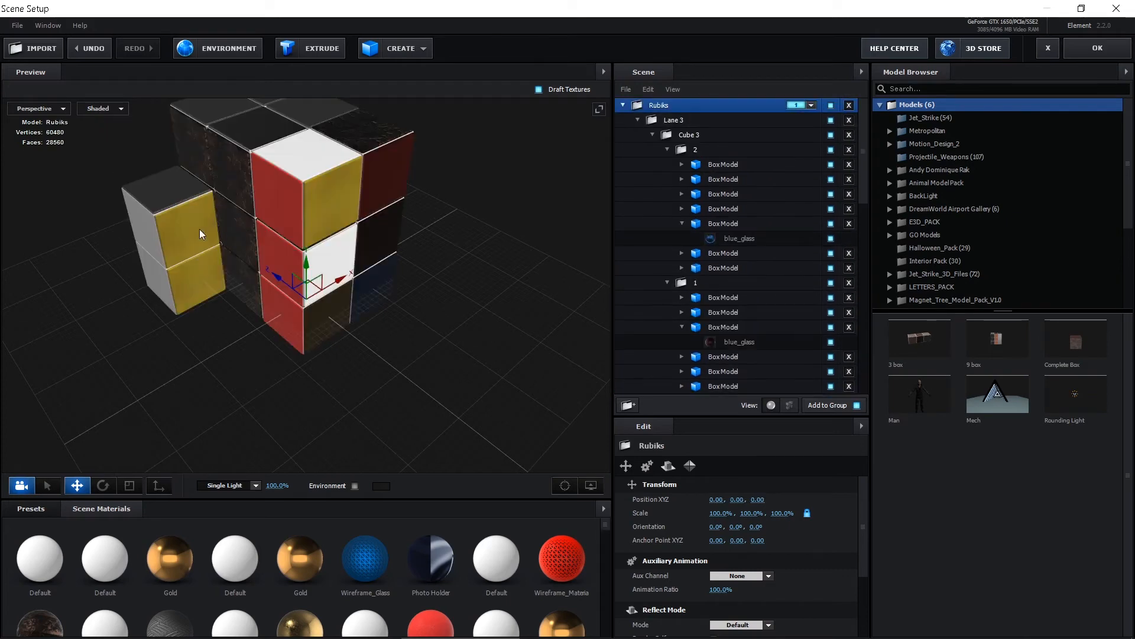
left_click(200, 229)
left_click(667, 298)
left_click(668, 313)
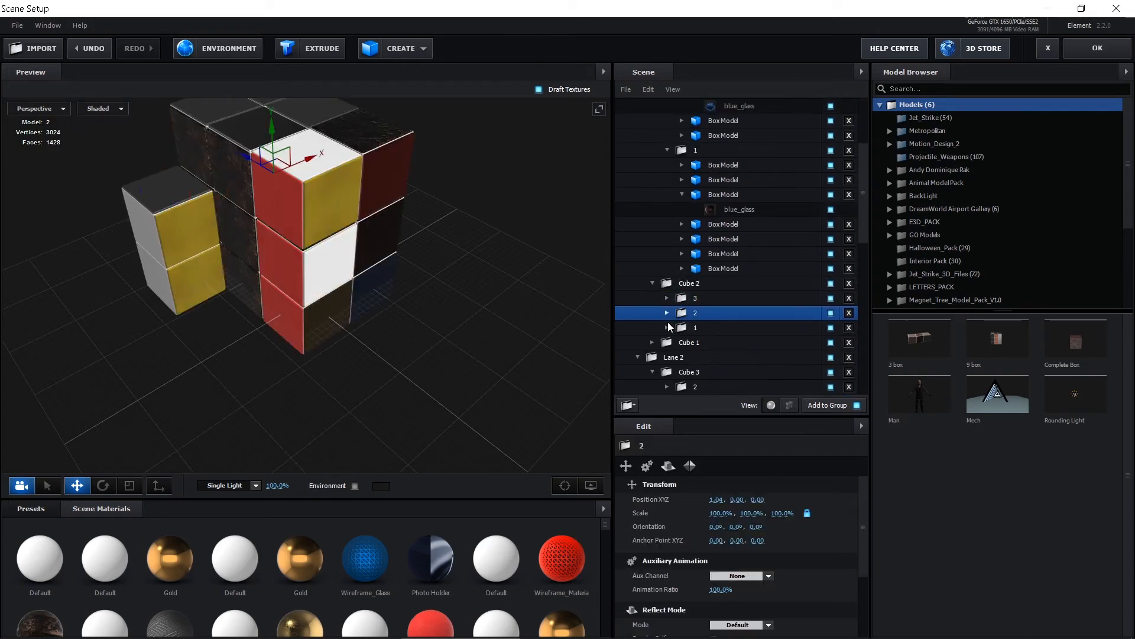
left_click_drag(684, 299, 722, 365)
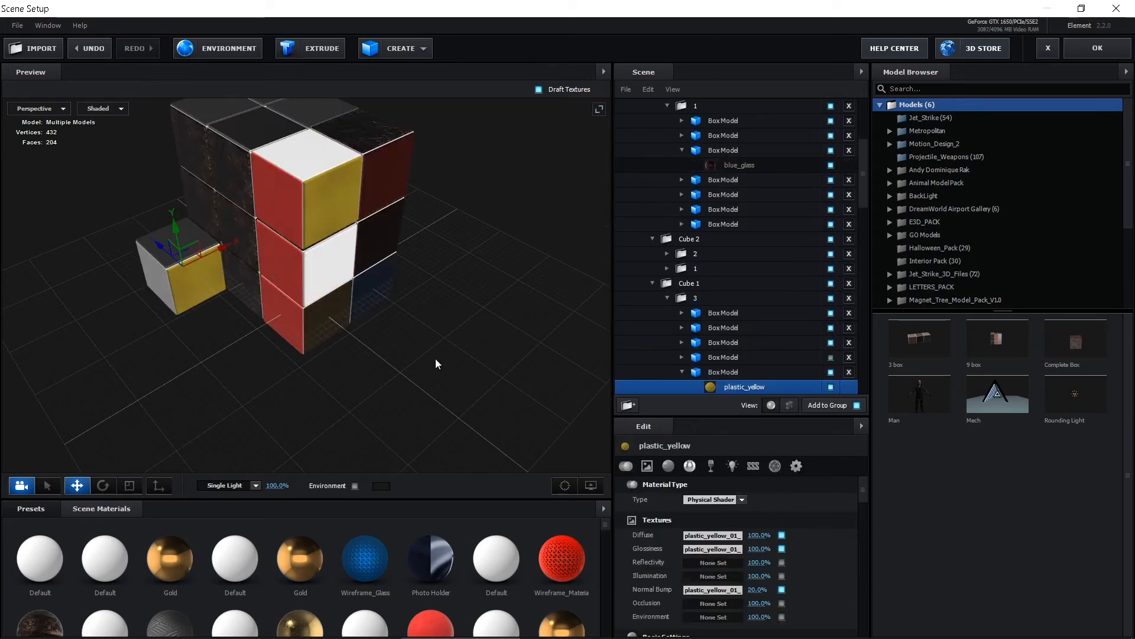
Step: Collapse the listed boxes in Lane 3's Cube 1 and move its group 3 to the top level
left_click(668, 298)
left_click(667, 313)
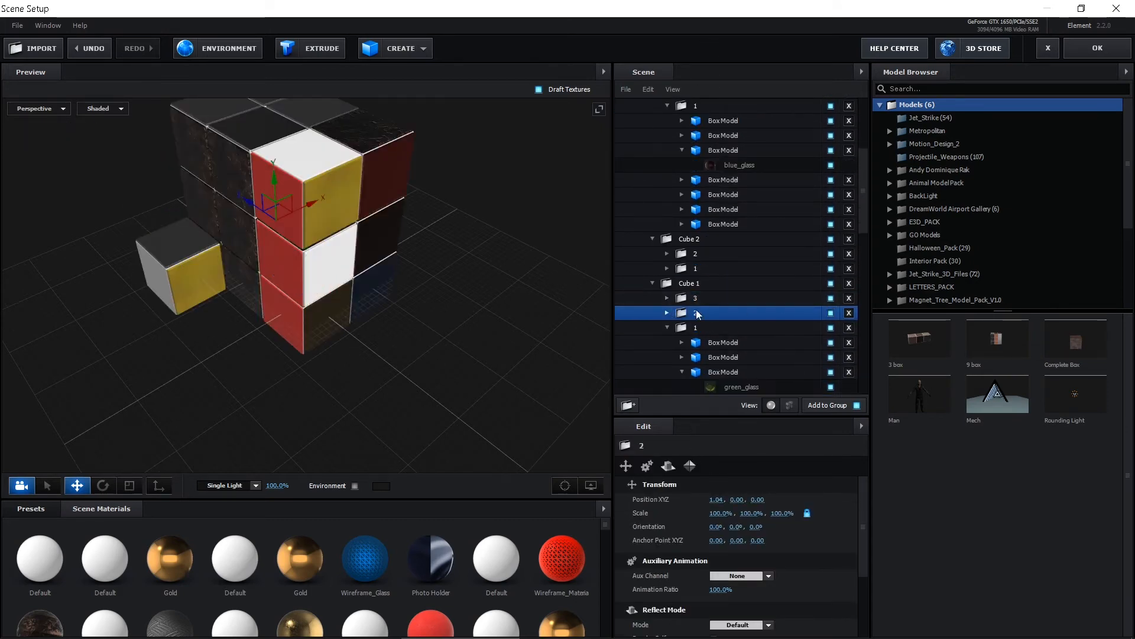
left_click_drag(698, 300, 692, 389)
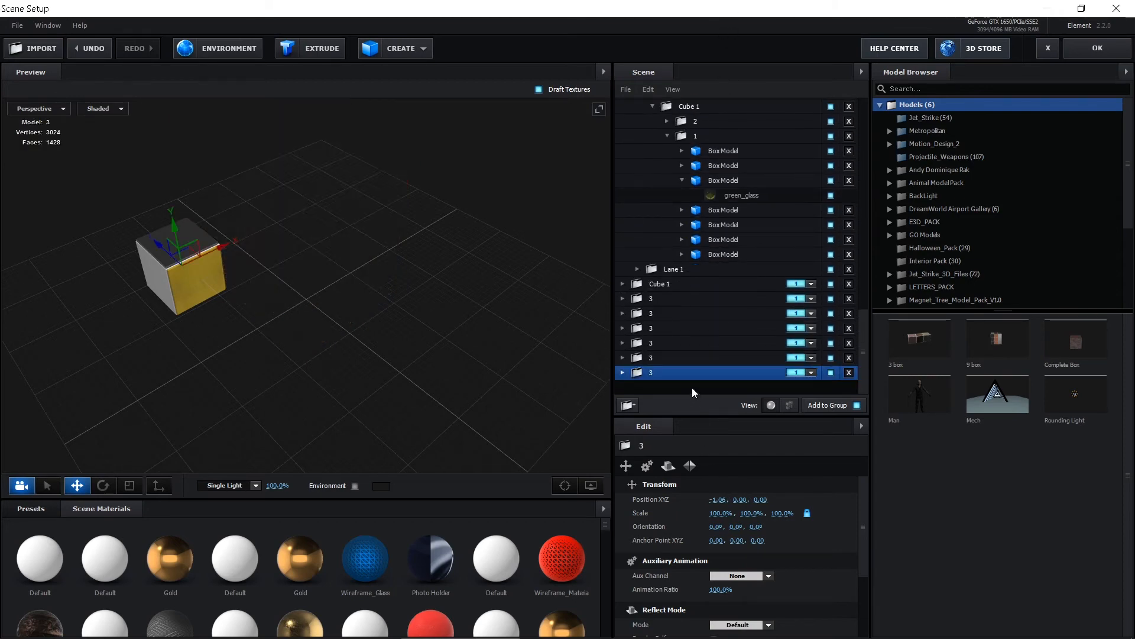
Step: Collapse the Rubiks group and check the extracted Cube 1 and box groups at the top level
scroll(721, 351, "up", 3)
scroll(722, 346, "up", 5)
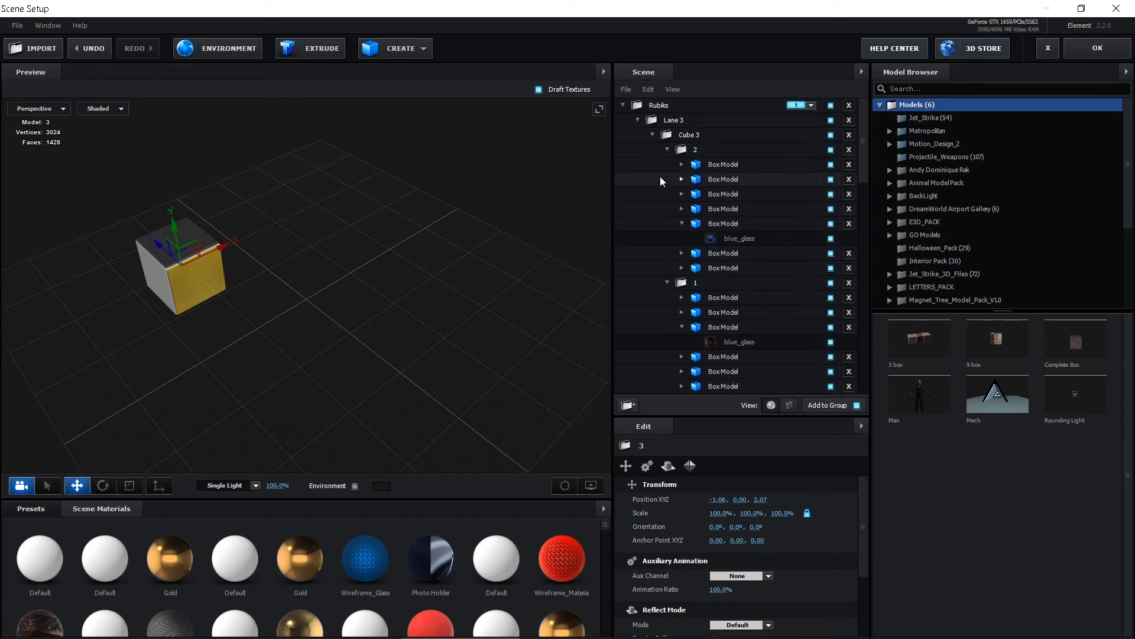
left_click(622, 105)
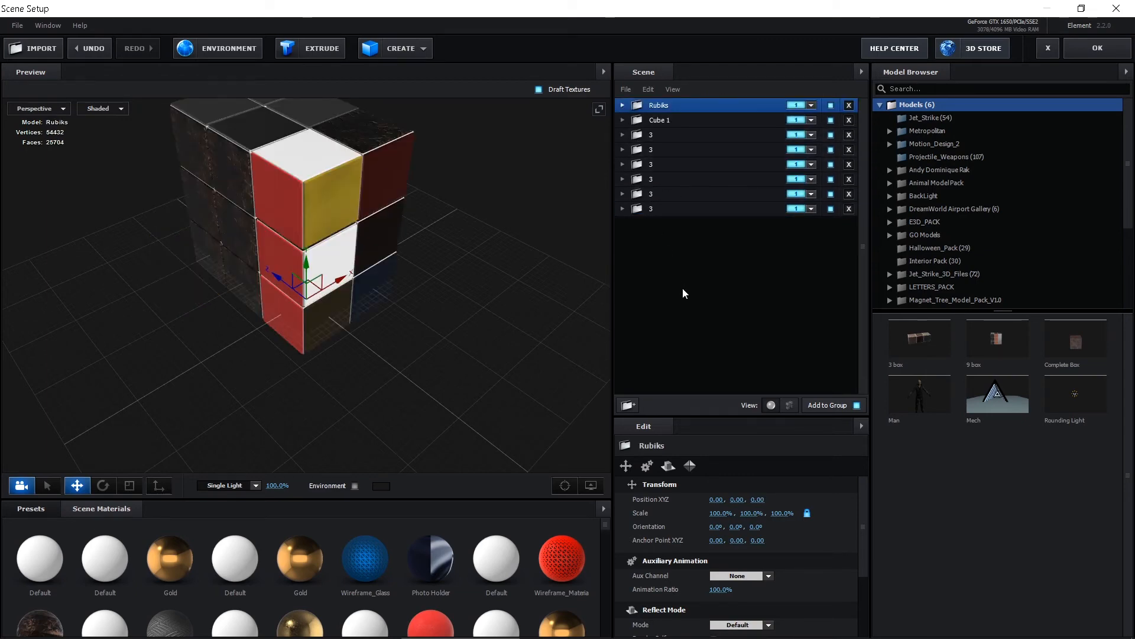
left_click(658, 120)
left_click(657, 136)
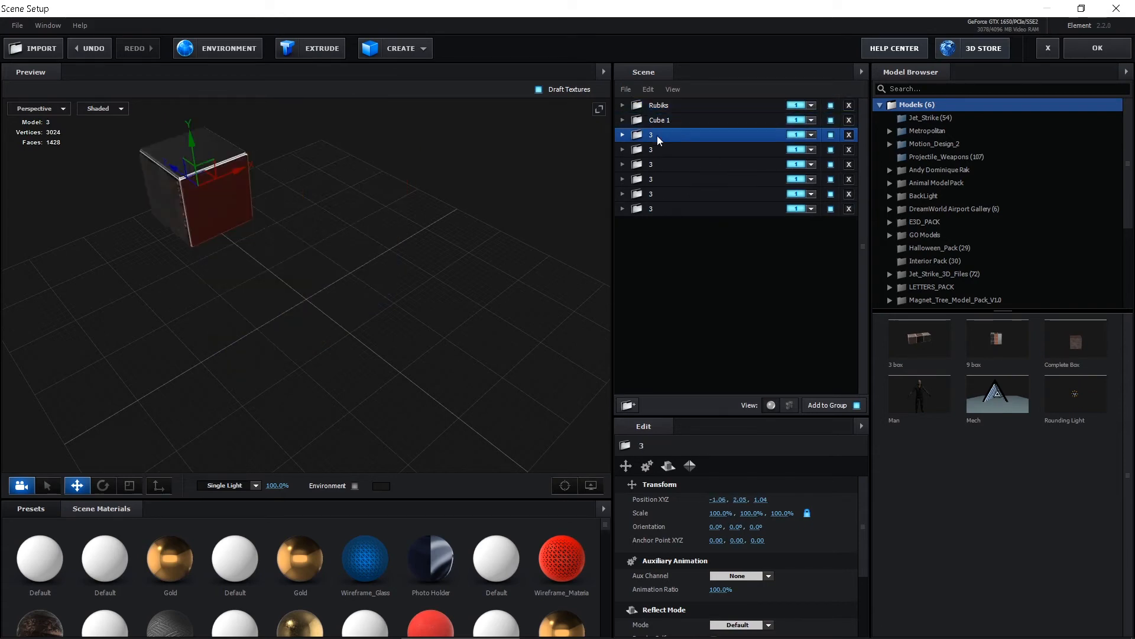
left_click(622, 119)
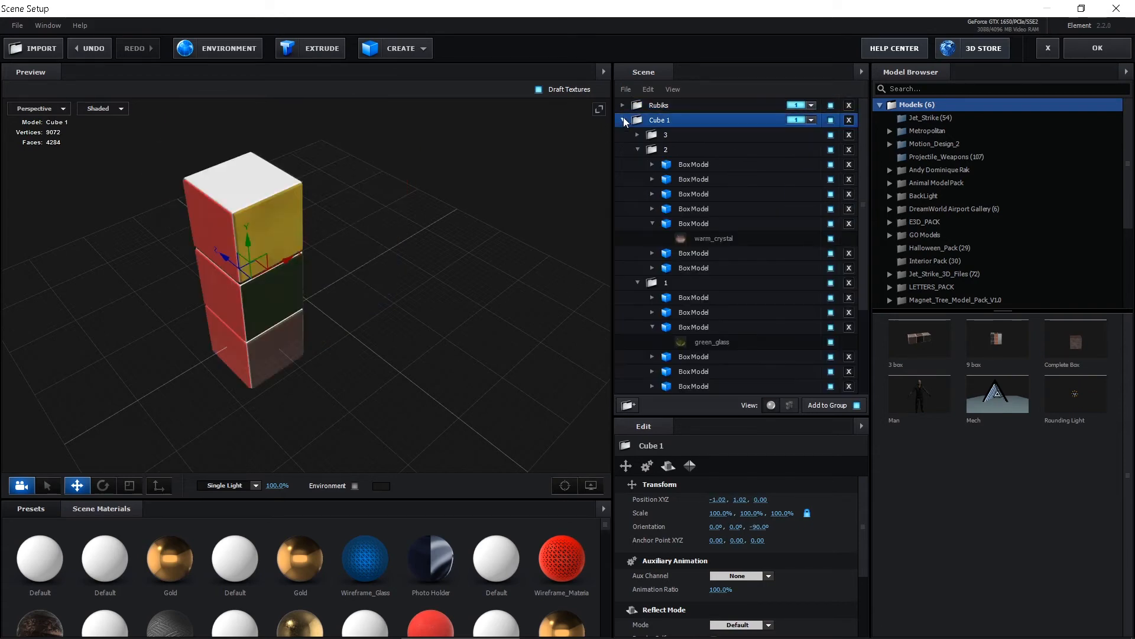
left_click(622, 120)
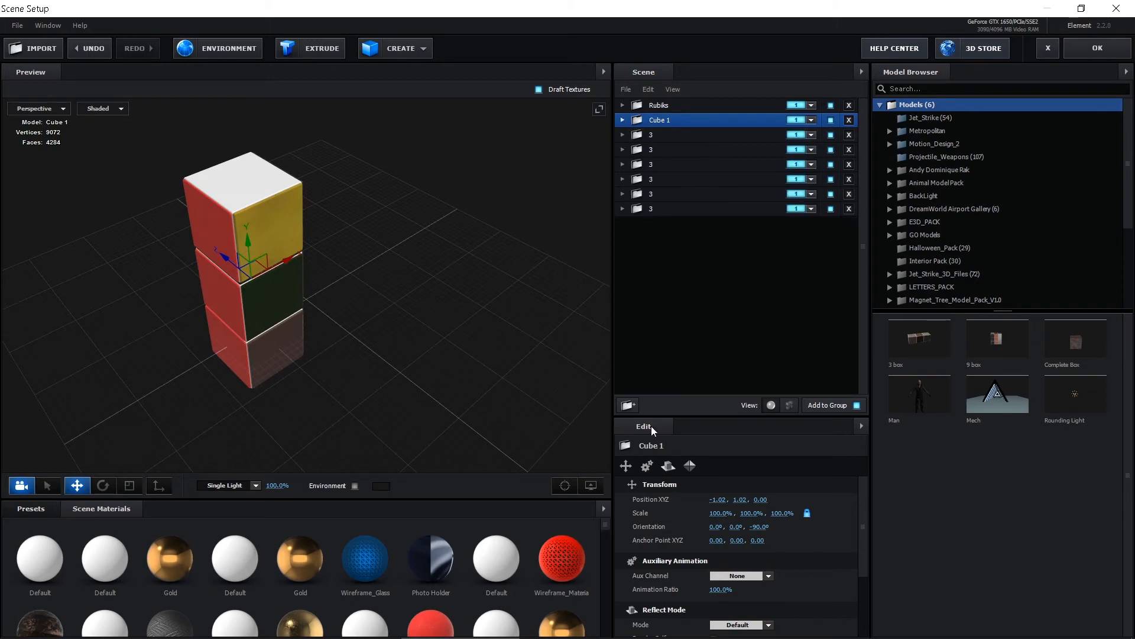
Step: Create a new group folder, move it out of Cube 1 to the scene's top level, and collapse Cube 1
left_click(629, 406)
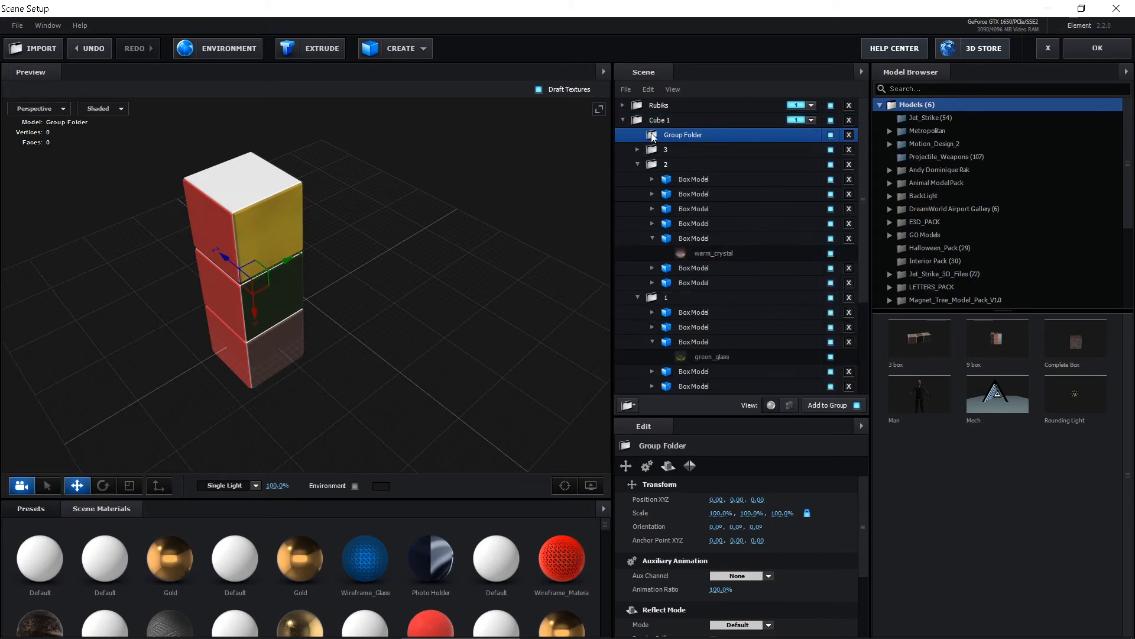
left_click_drag(651, 134, 707, 467)
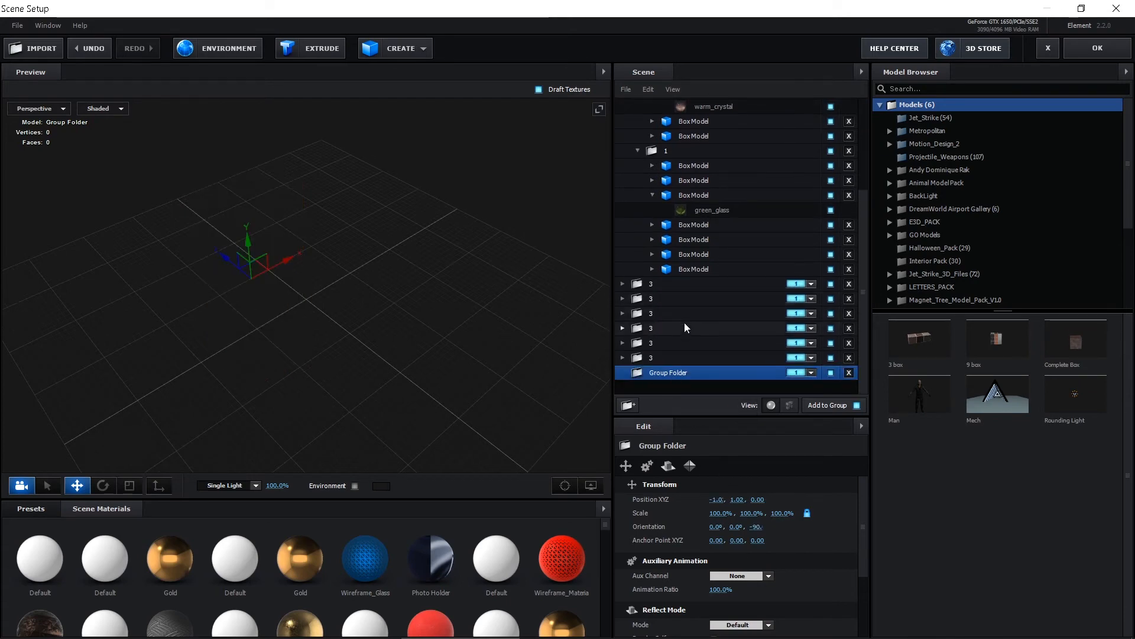
scroll(682, 322, "up", 5)
left_click(623, 120)
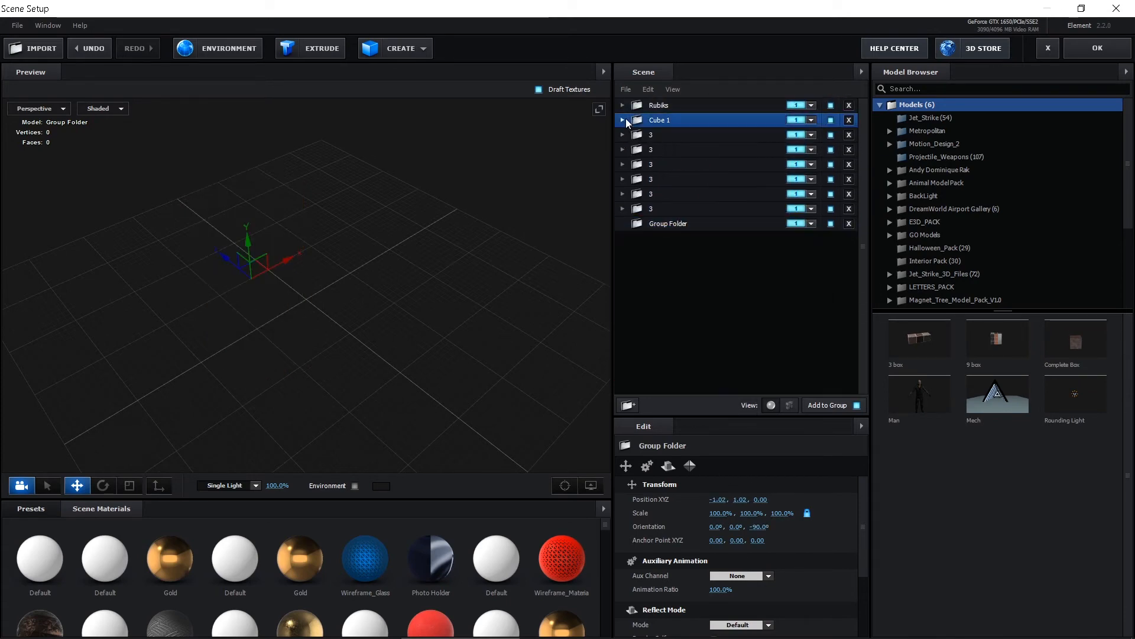
Step: Move Cube 1 and the six extracted groups named 3 into the new group folder
left_click_drag(623, 207, 650, 165)
left_click_drag(639, 136, 652, 151)
left_click_drag(658, 121, 669, 137)
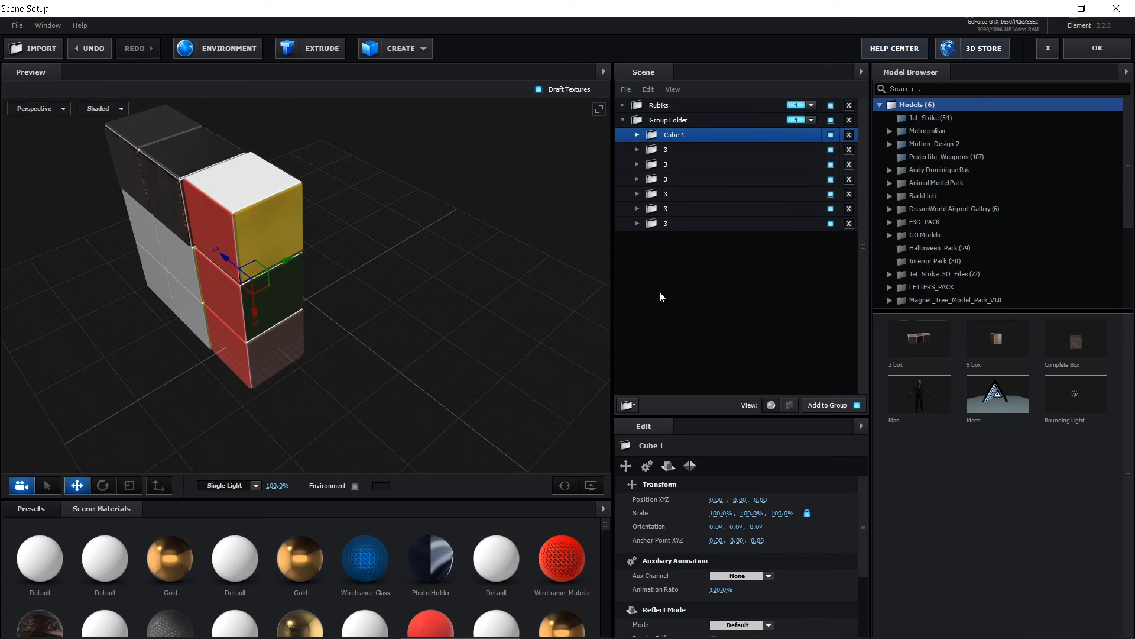
Step: Nest the collapsed group folder inside the Rubiks group and collapse Lane 3
left_click(623, 119)
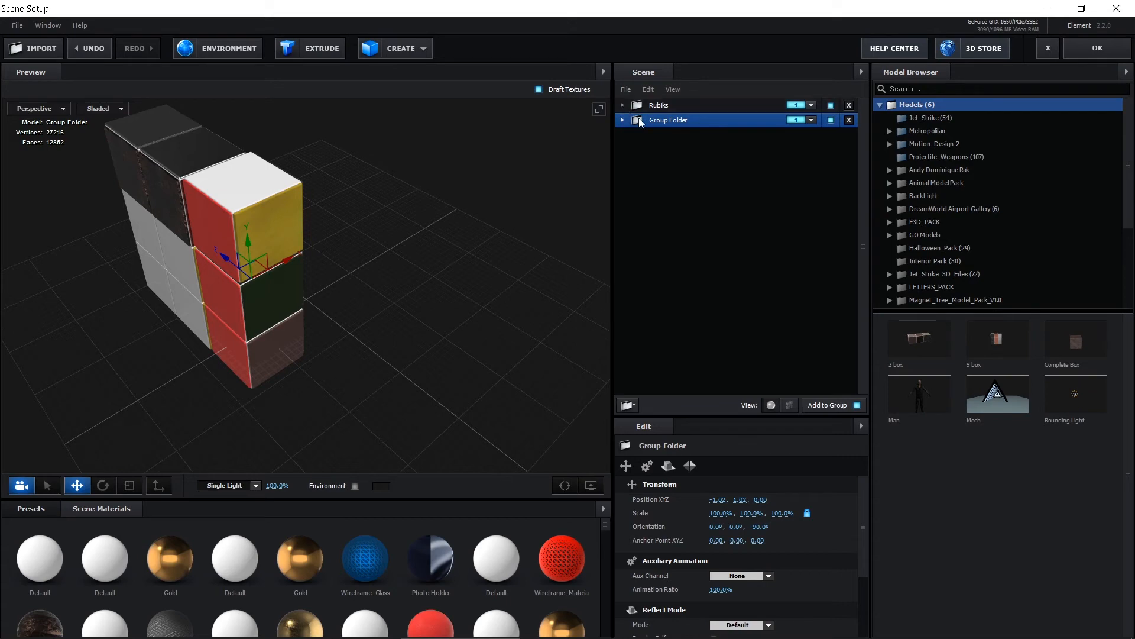
left_click_drag(639, 124, 652, 112)
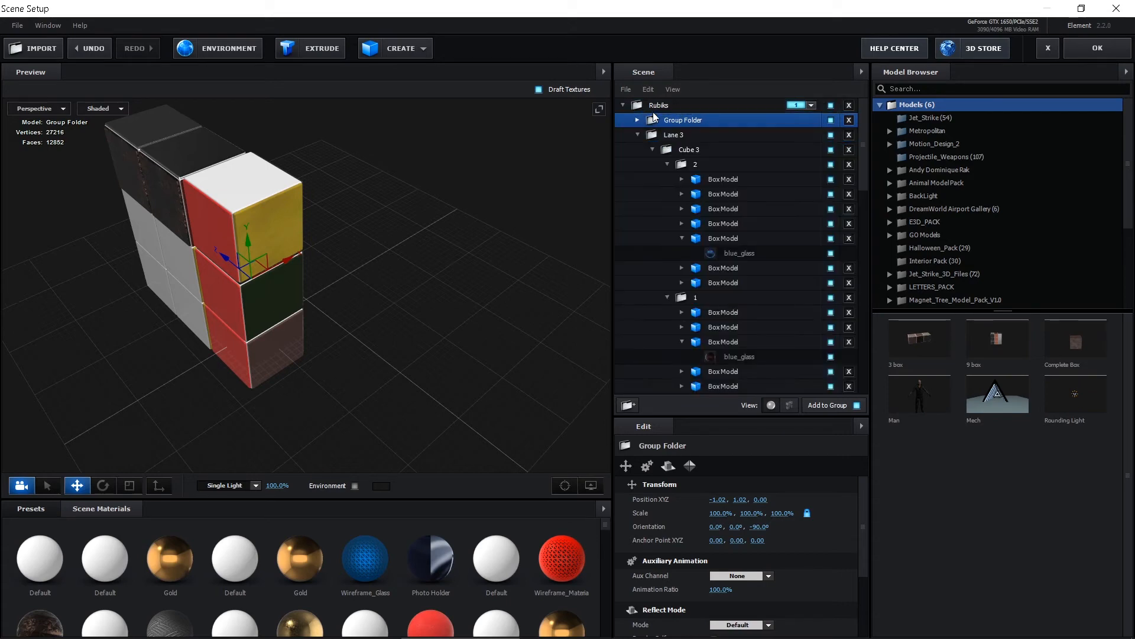
left_click(637, 135)
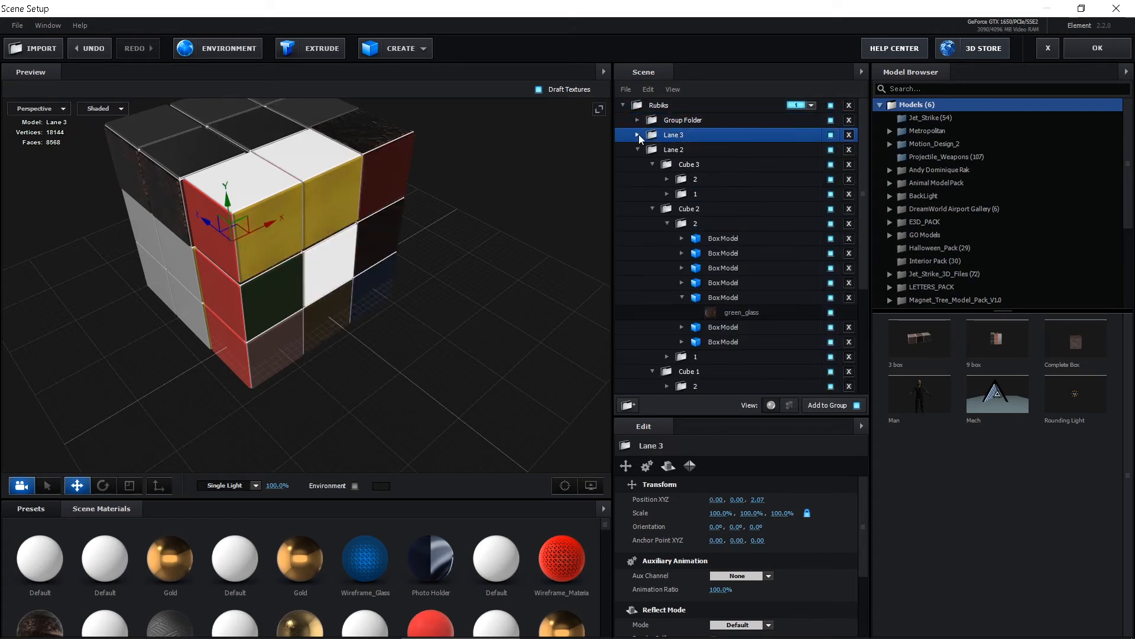
Step: Collapse Lane 2 and toggle the Group Folder's visibility to check which cubes it holds
left_click(637, 149)
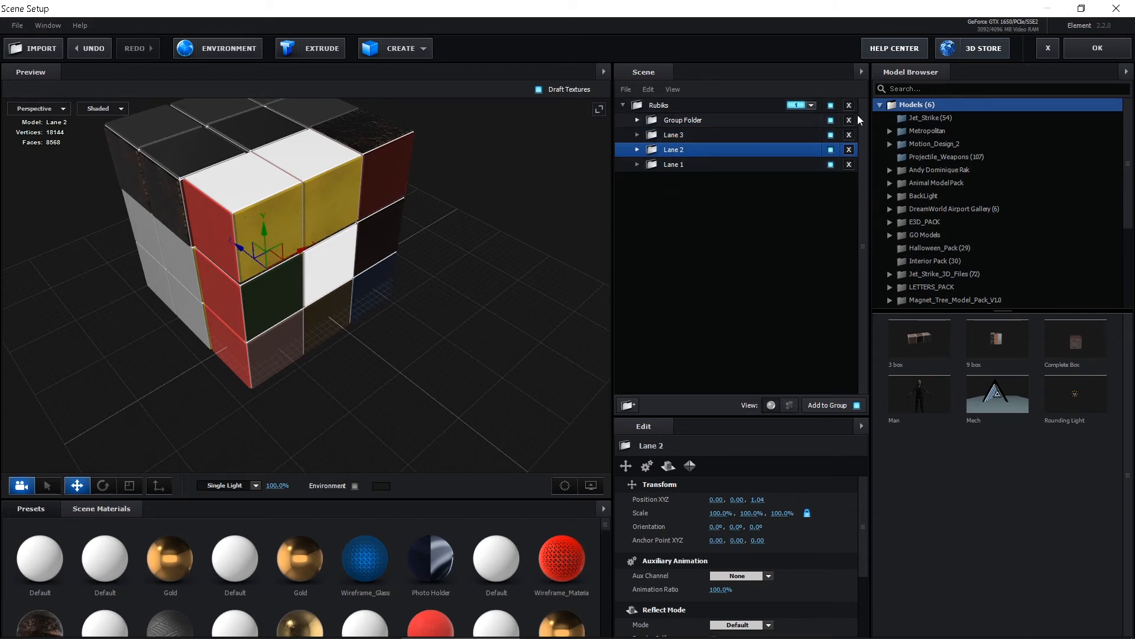
left_click(829, 119)
left_click(830, 119)
Step: Switch the preview to the Left view and frame the whole side of the cube
left_click_drag(376, 329, 236, 271)
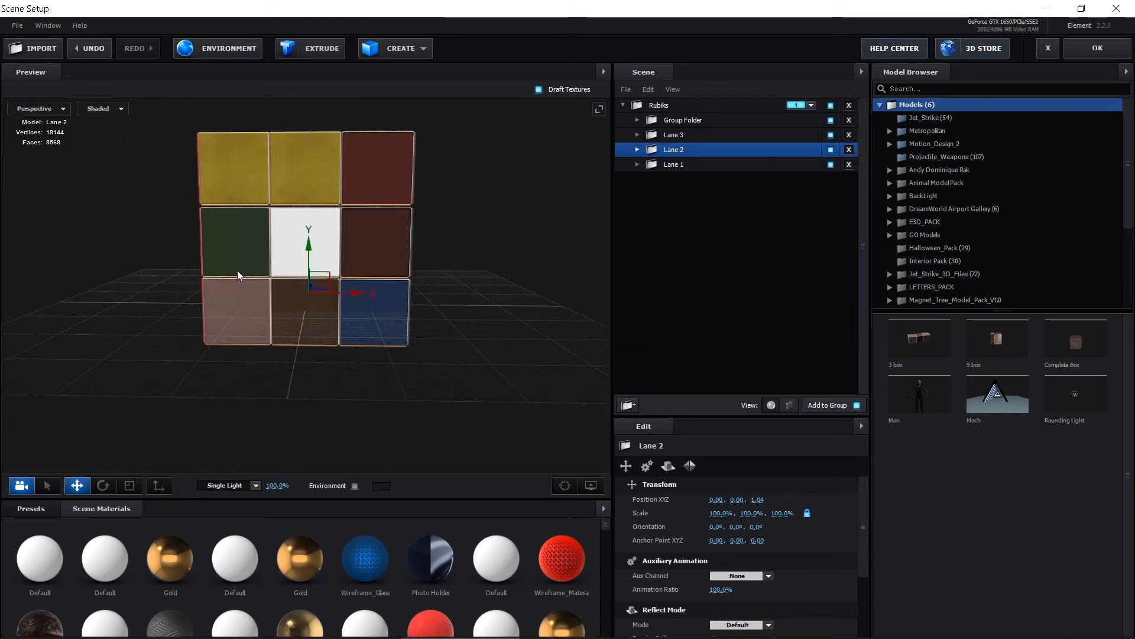
left_click(37, 109)
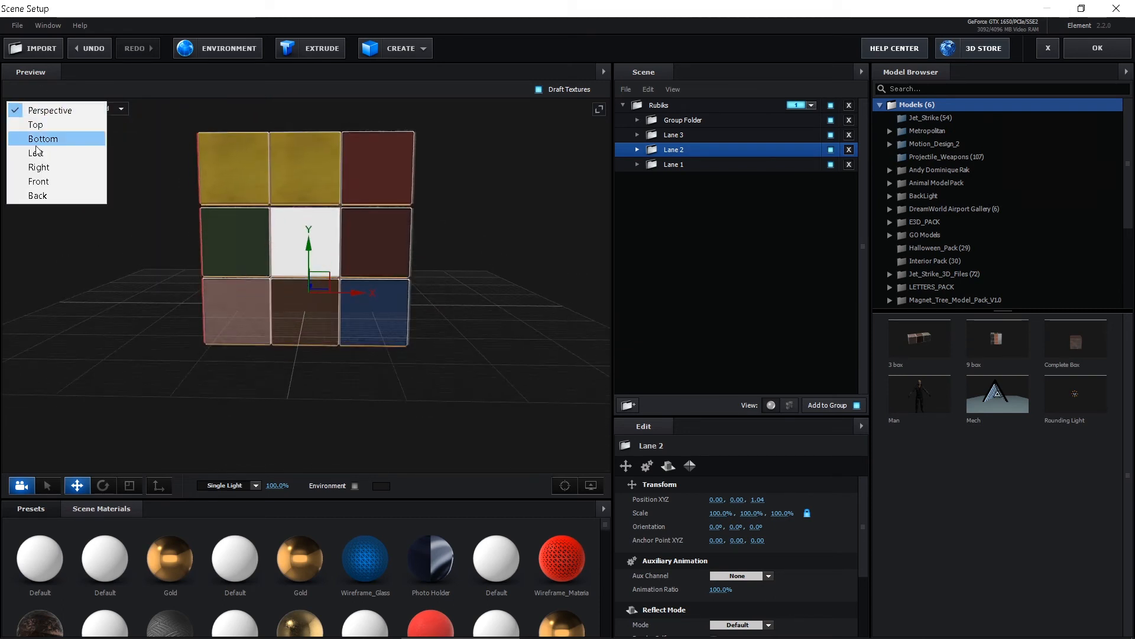
left_click(57, 156)
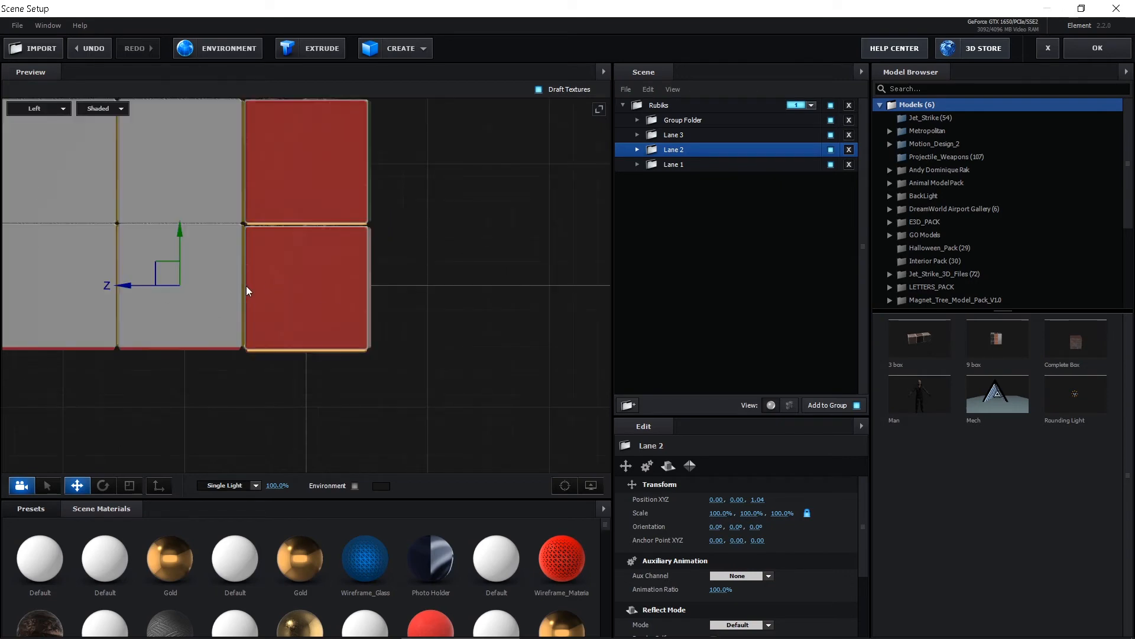
middle_click_drag(208, 253, 345, 385)
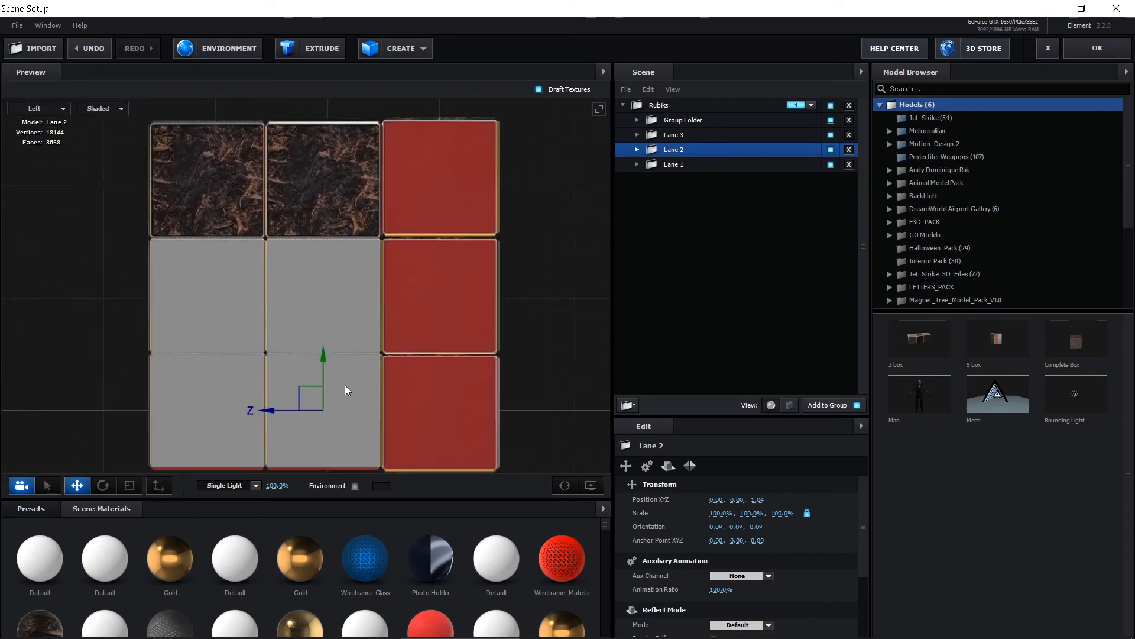
scroll(345, 385, "down", 1)
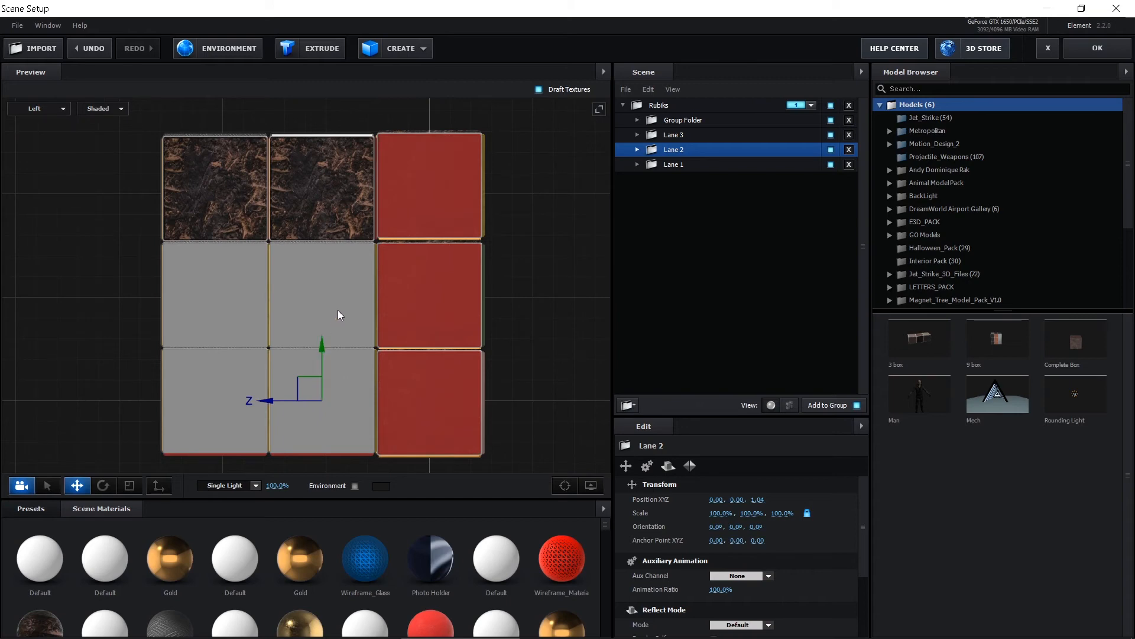
left_click(319, 298)
Step: Check the Group Folder's visibility and try placing its anchor point at about 0.02, 0.00, 1.00
left_click(682, 120)
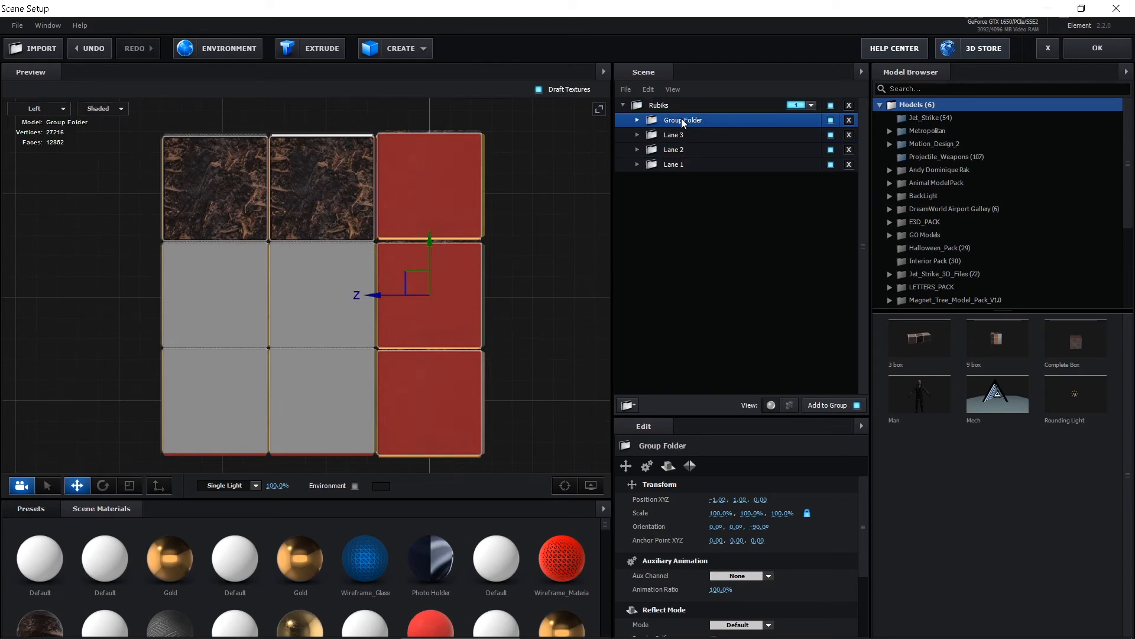
left_click(830, 121)
left_click(829, 121)
left_click_drag(737, 540, 862, 542)
key("ctrl+z")
key("ctrl+z")
key("ctrl+z")
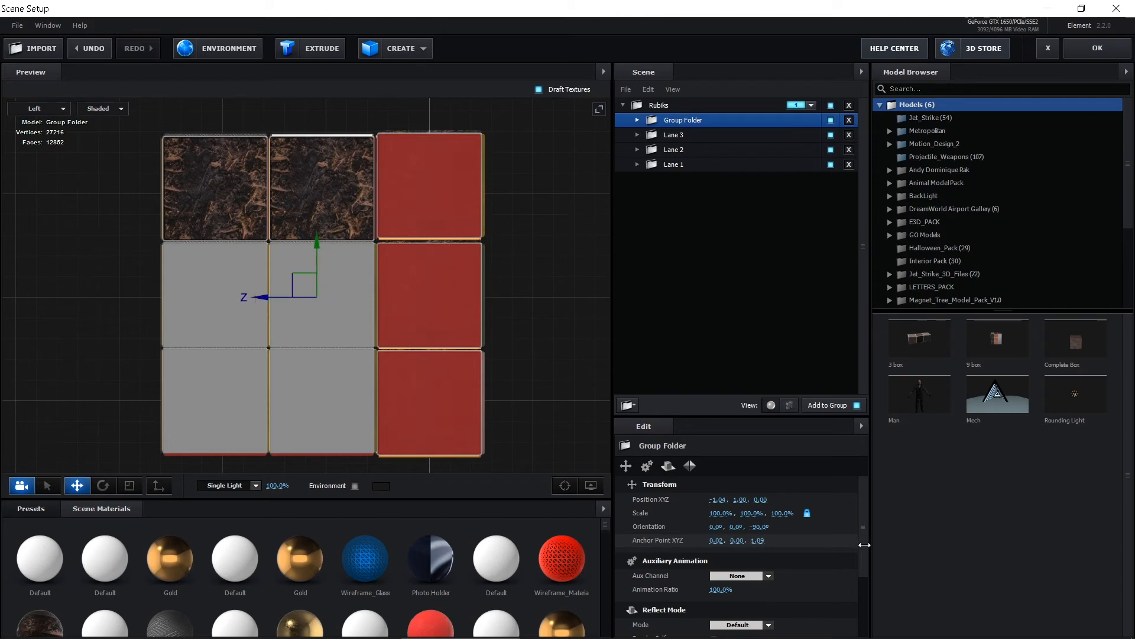
left_click_drag(759, 542, 758, 548)
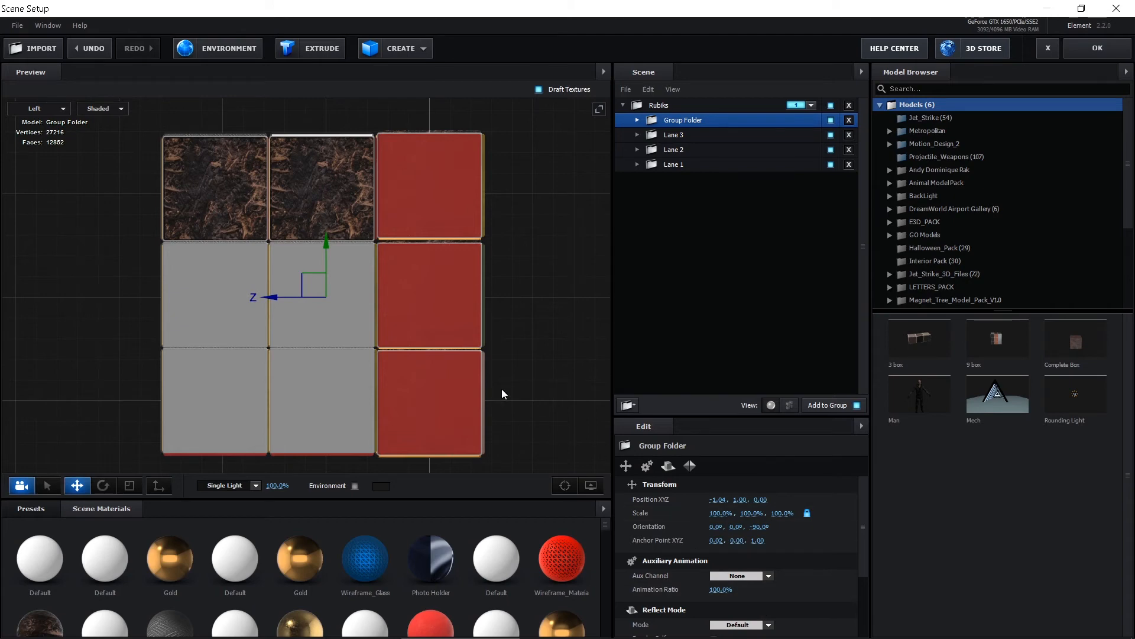
Step: Test-rotate the Group Folder about 90° around X, then undo the rotation
scroll(497, 382, "down", 3)
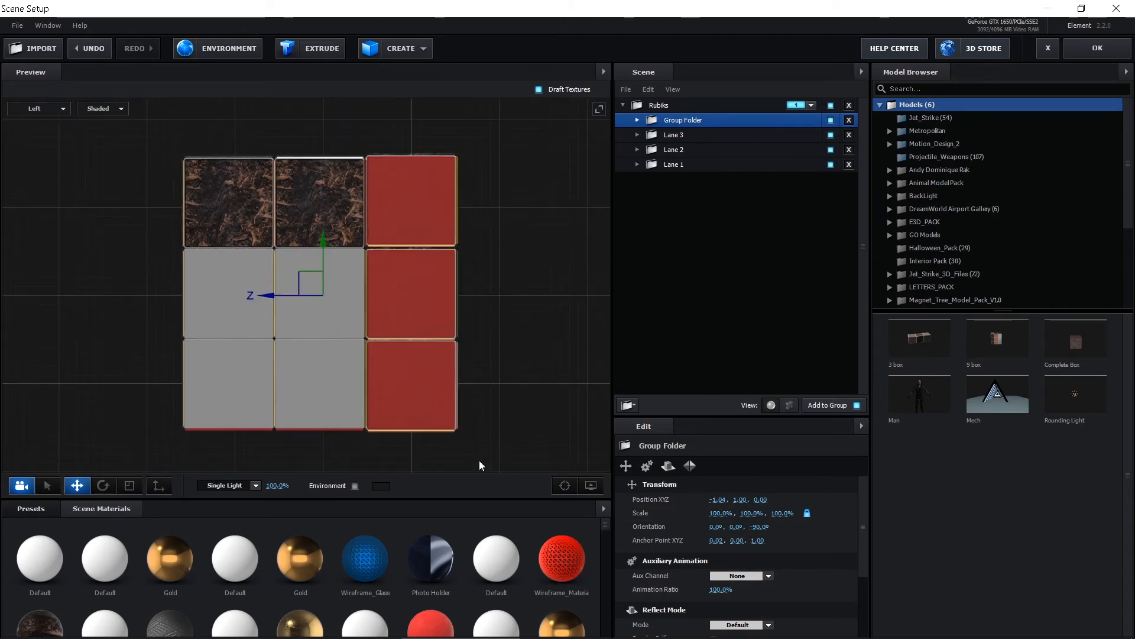
left_click_drag(715, 528, 810, 523)
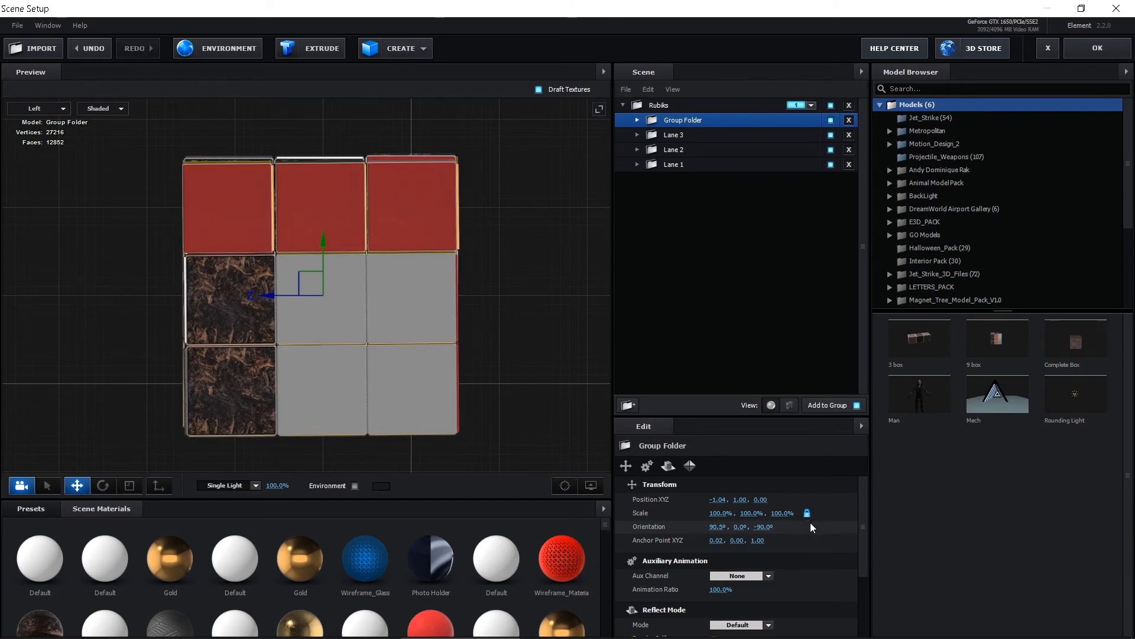
key("ctrl+z")
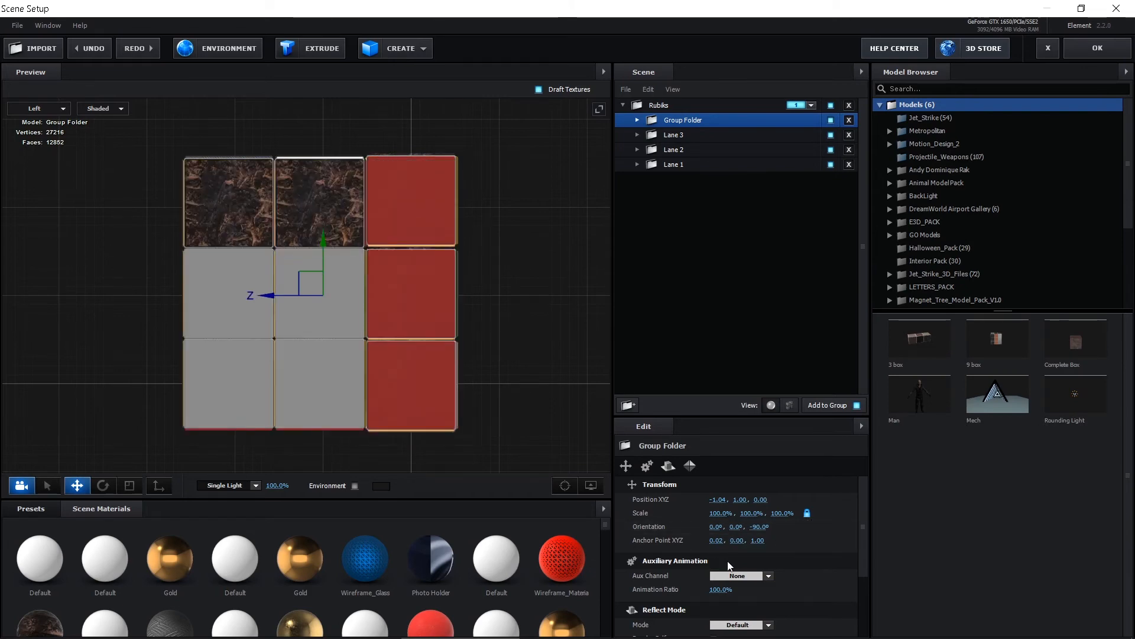
Step: Select the centre face's Default material and try tiles_ceramic_pattern_03 on it as a centring reference
left_click(328, 318)
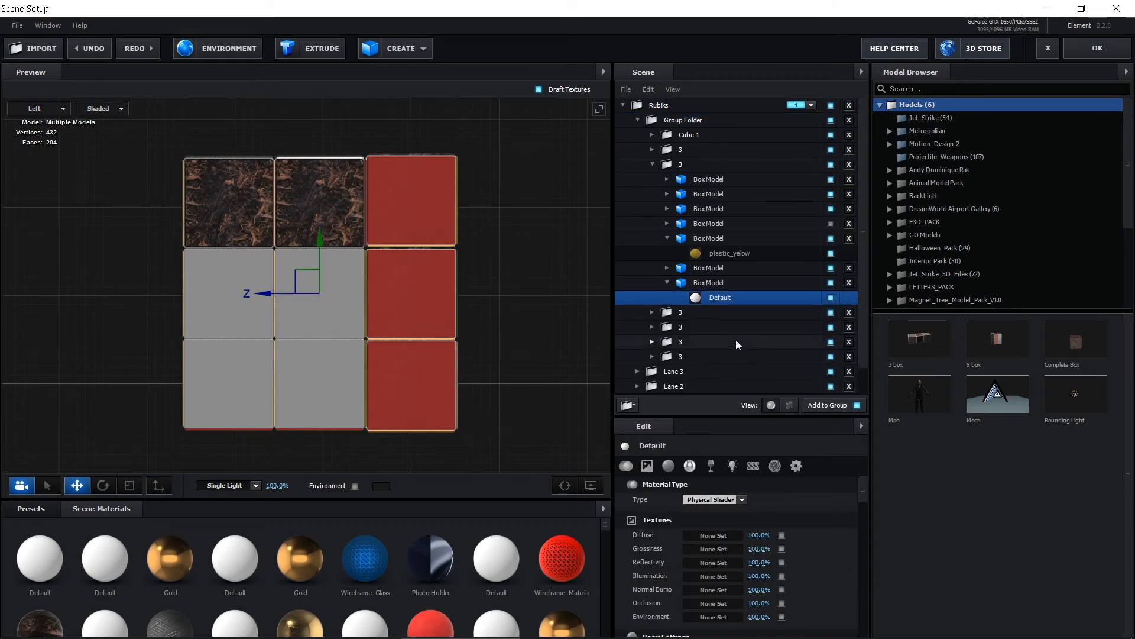
scroll(498, 603, "down", 5)
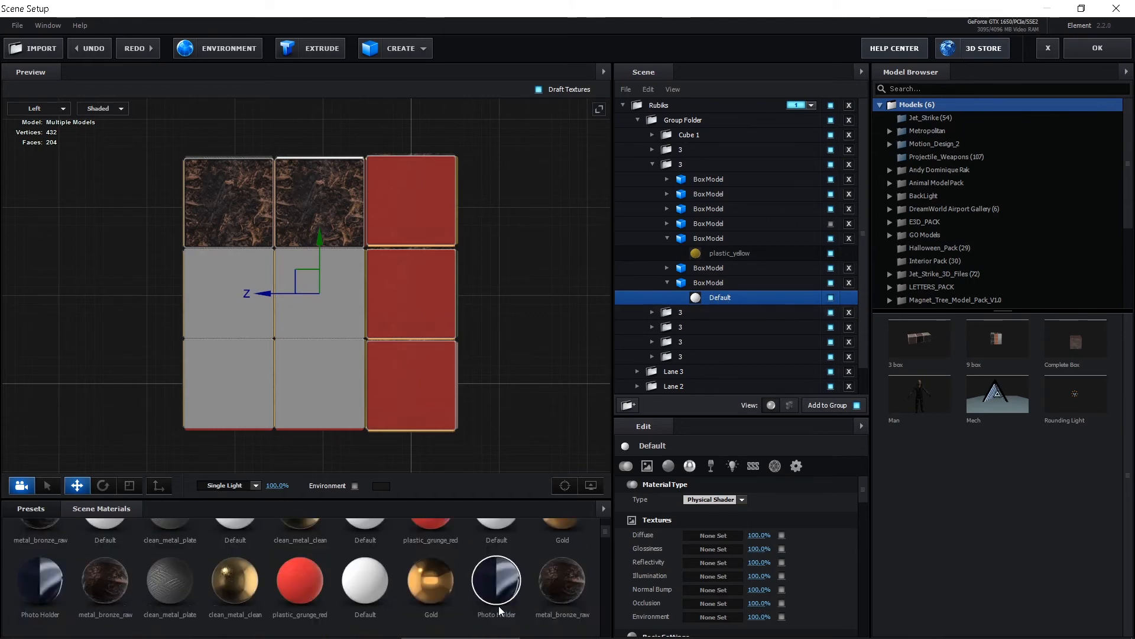
left_click_drag(510, 588, 721, 299)
scroll(533, 570, "down", 3)
left_click_drag(170, 574, 733, 298)
scroll(452, 603, "down", 3)
scroll(452, 606, "down", 3)
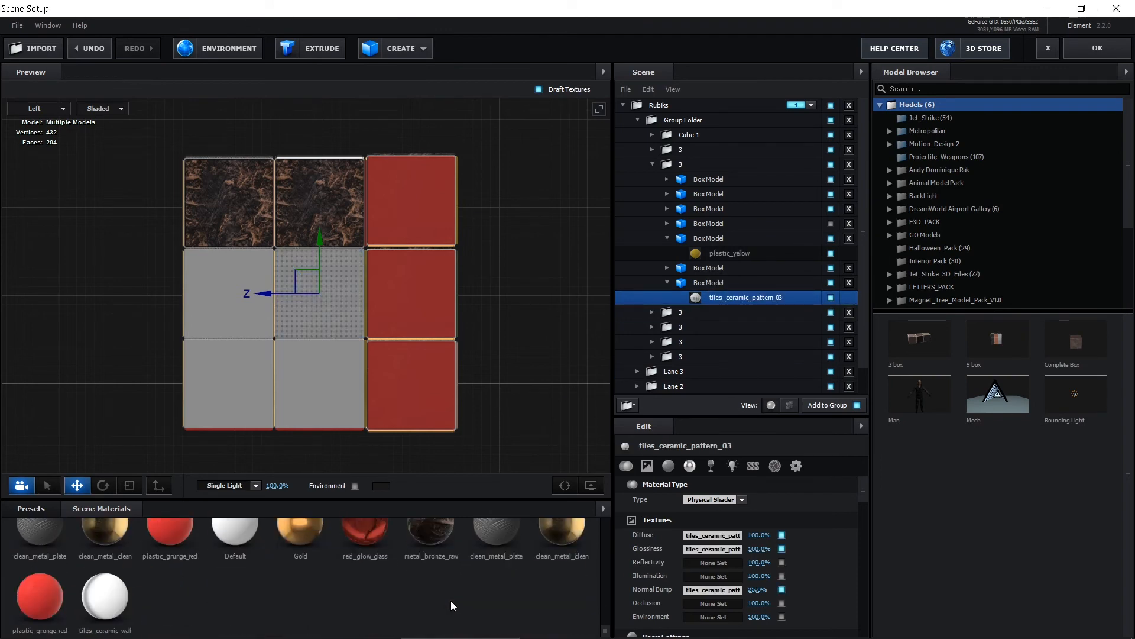
Step: Find the Pro_Shaders_2 Brick presets and apply brick_wall_painted_yellow to the centre face as a centring reference
left_click(31, 508)
left_click(59, 589)
double_click(62, 603)
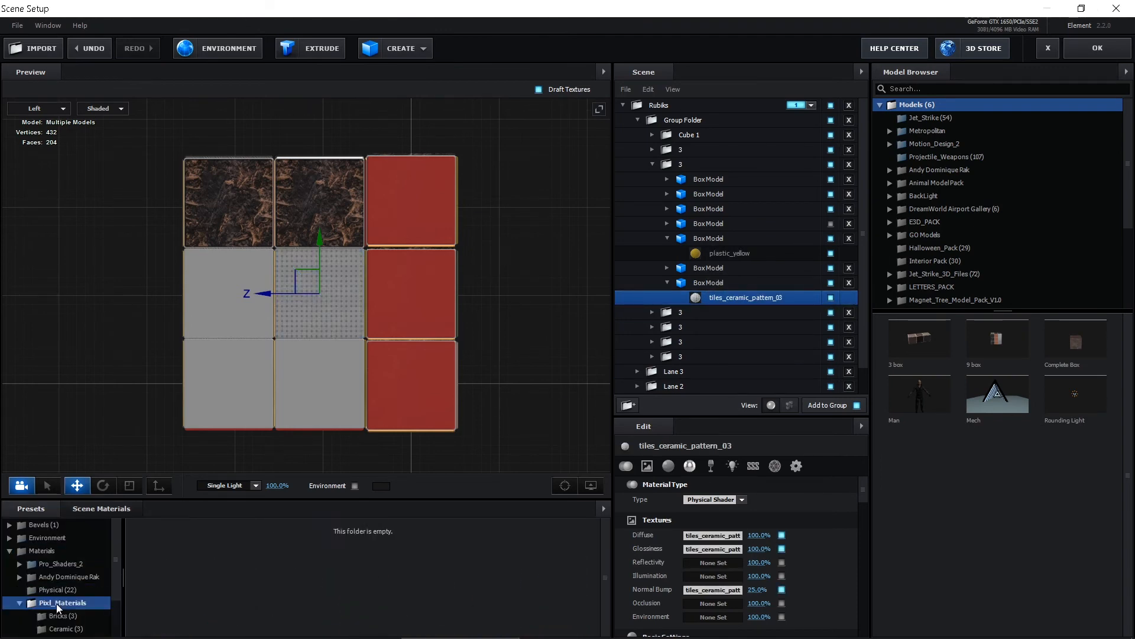
double_click(62, 604)
left_click(61, 591)
scroll(363, 602, "down", 3)
scroll(362, 602, "up", 3)
left_click(65, 577)
double_click(62, 564)
left_click(71, 578)
scroll(363, 577, "down", 3)
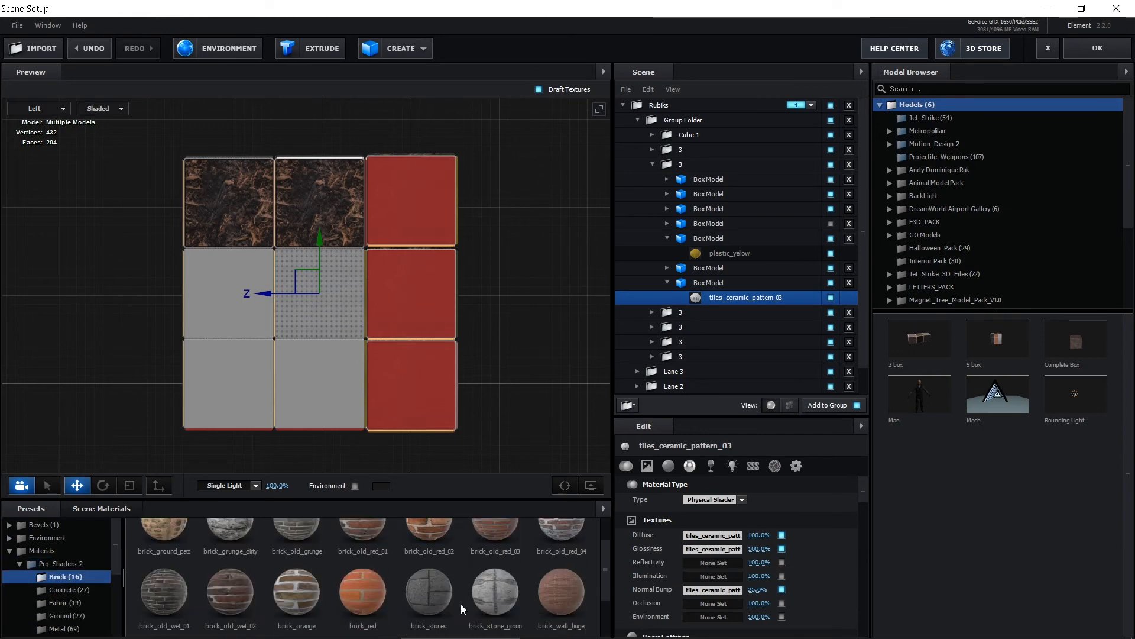
left_click_drag(164, 594, 730, 298)
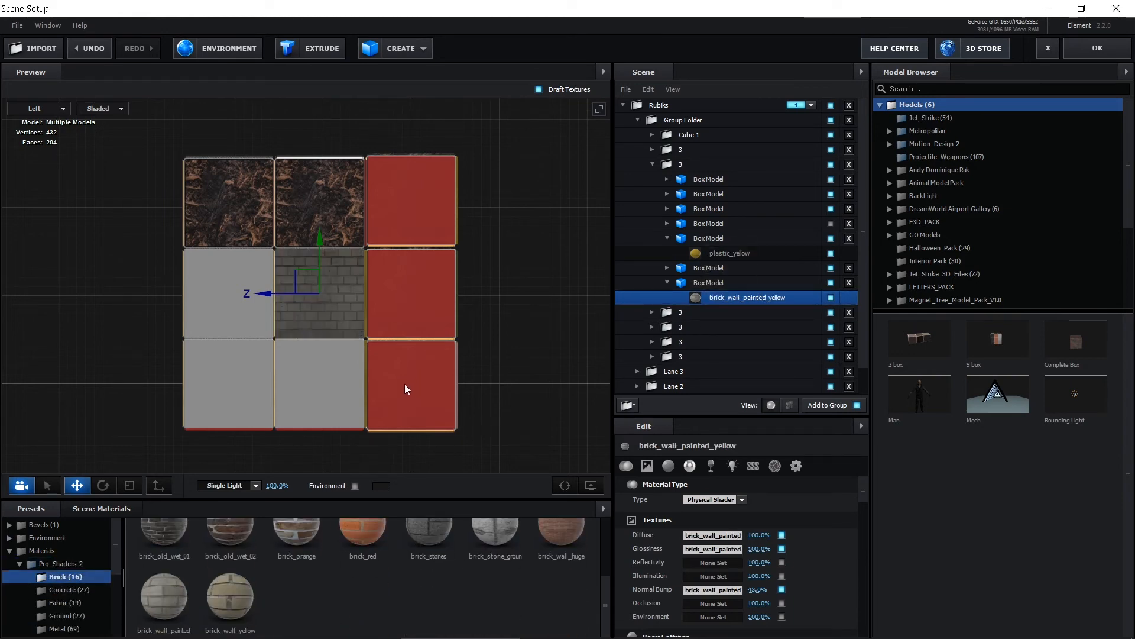
Step: Set the Group Folder's anchor point to 0.00, 0.00, 1.06, using the centre face's brick pattern for alignment
scroll(322, 315, "up", 5)
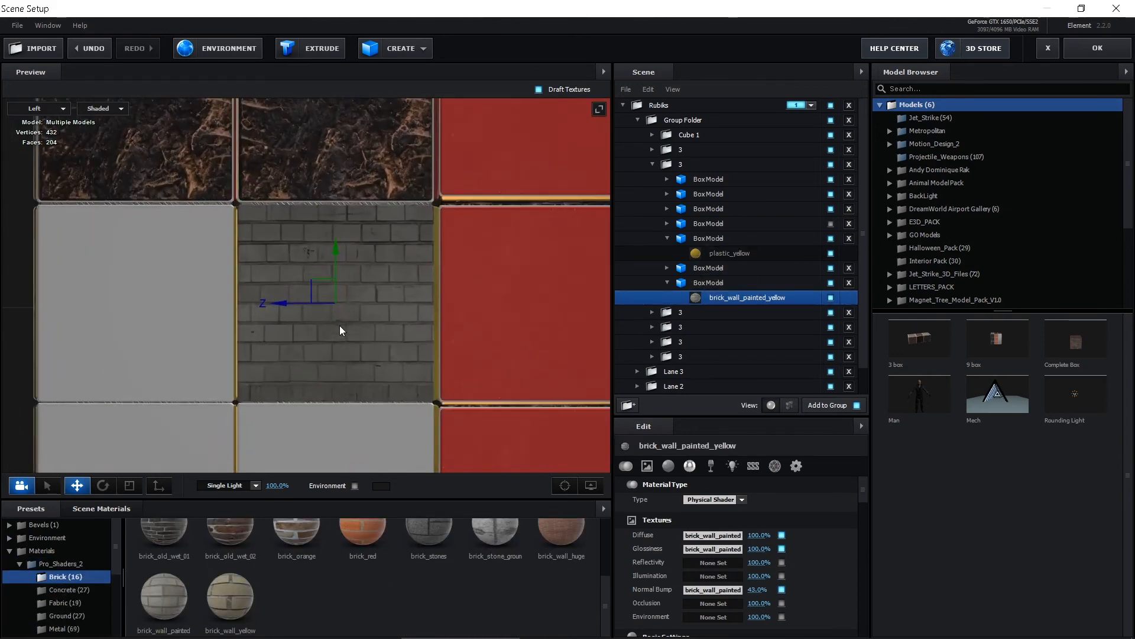
scroll(341, 326, "up", 2)
scroll(374, 349, "down", 2)
scroll(374, 349, "up", 3)
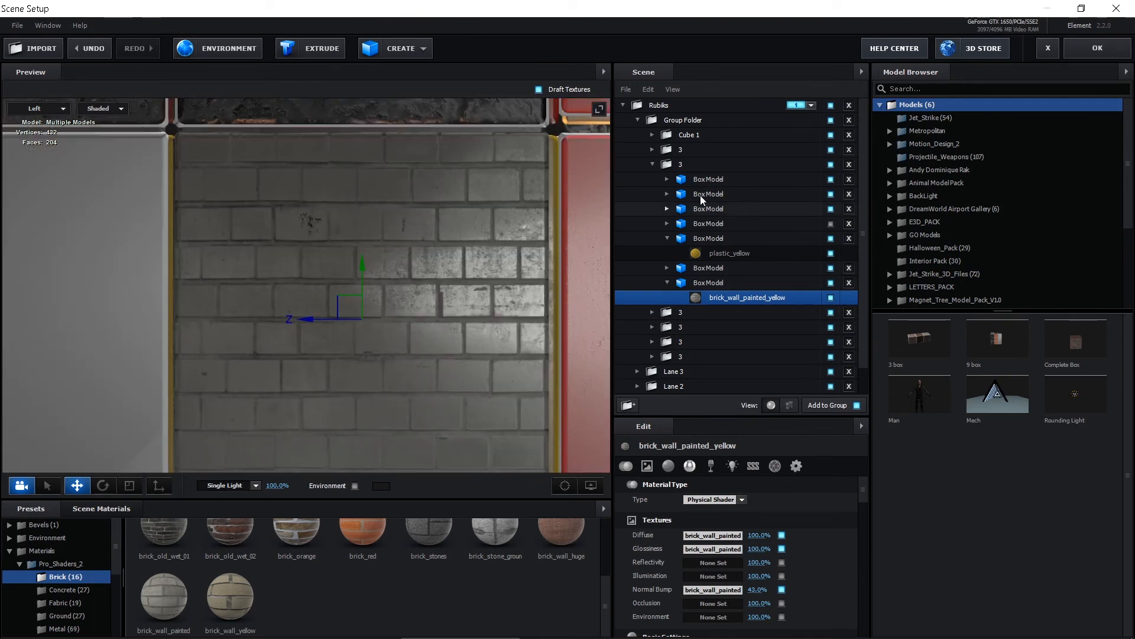
left_click(683, 121)
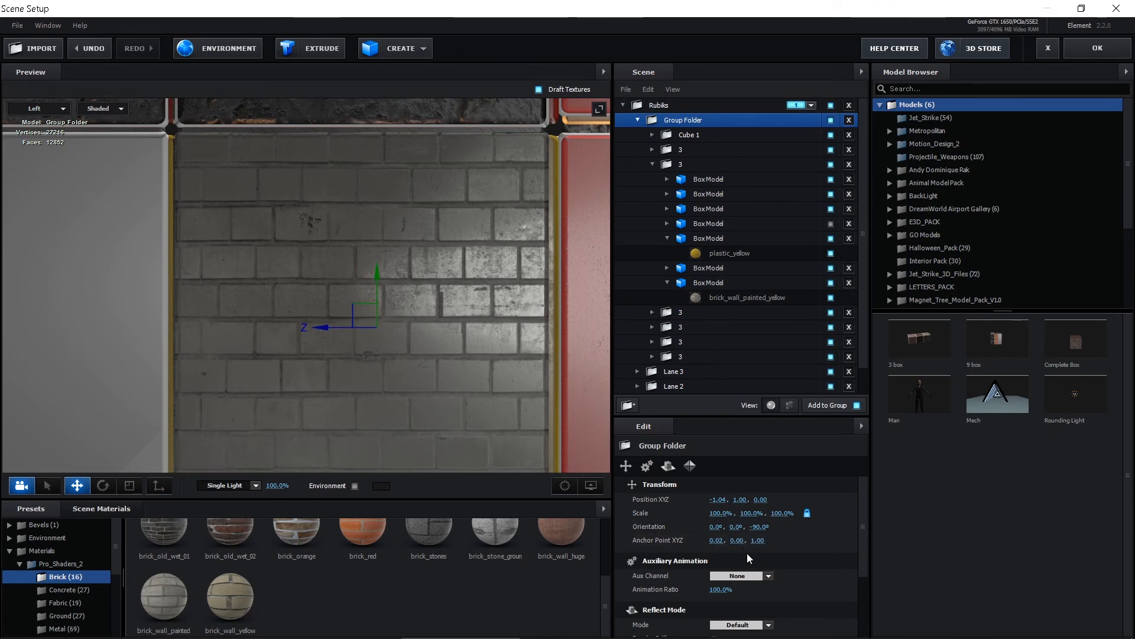
left_click_drag(738, 542, 739, 542)
left_click_drag(757, 541, 762, 543)
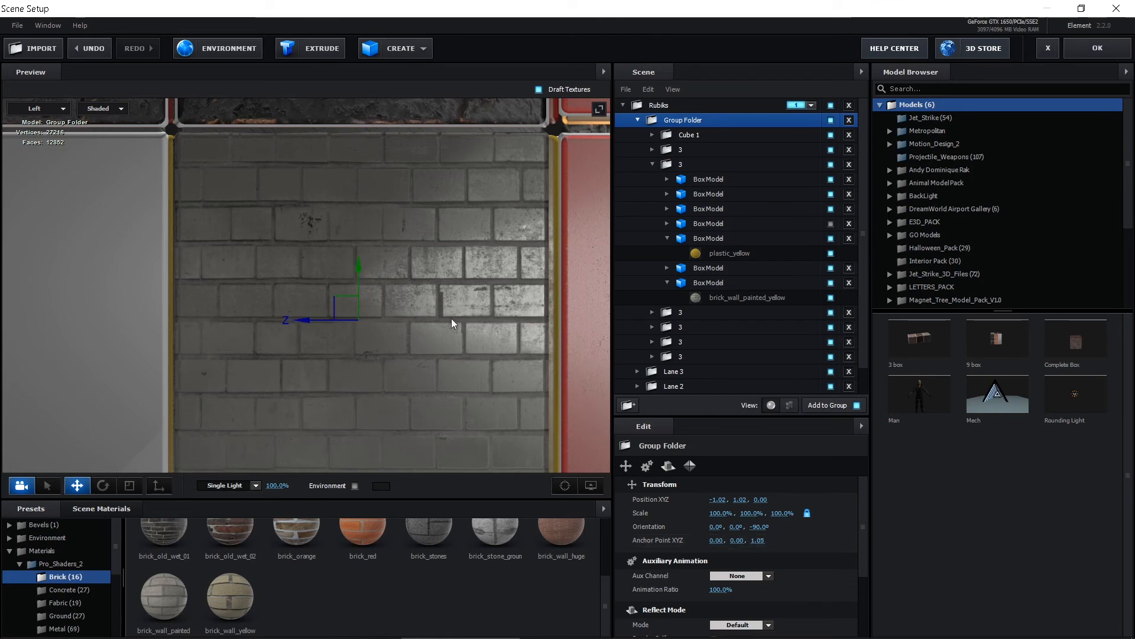
left_click(761, 543)
type("1.04")
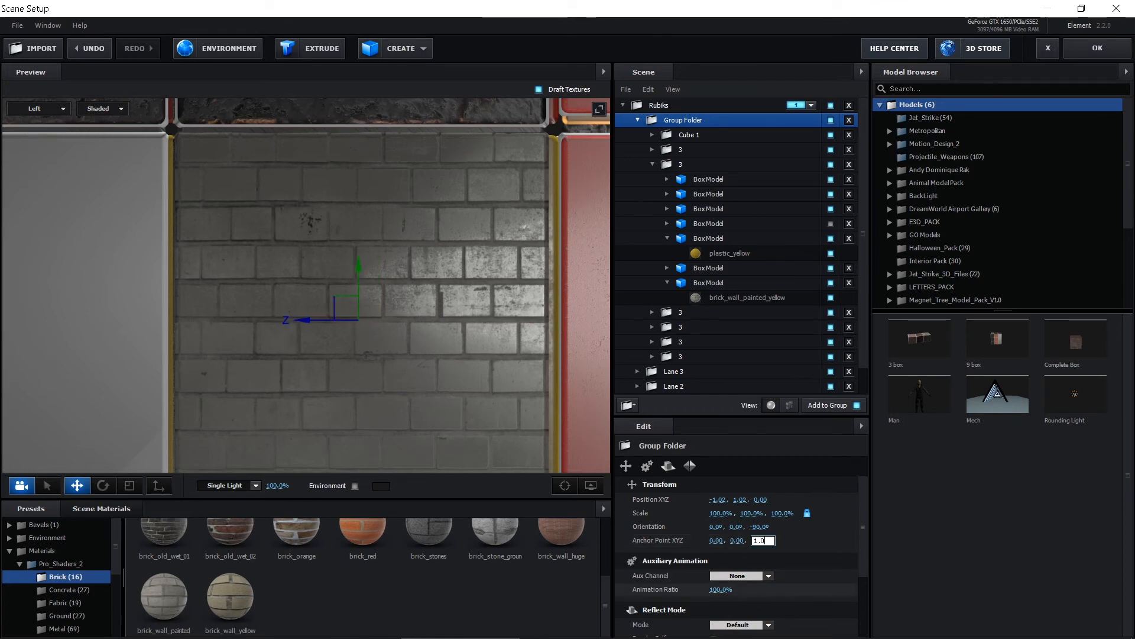
key("Return")
left_click(760, 542)
type("1.06")
key("Return")
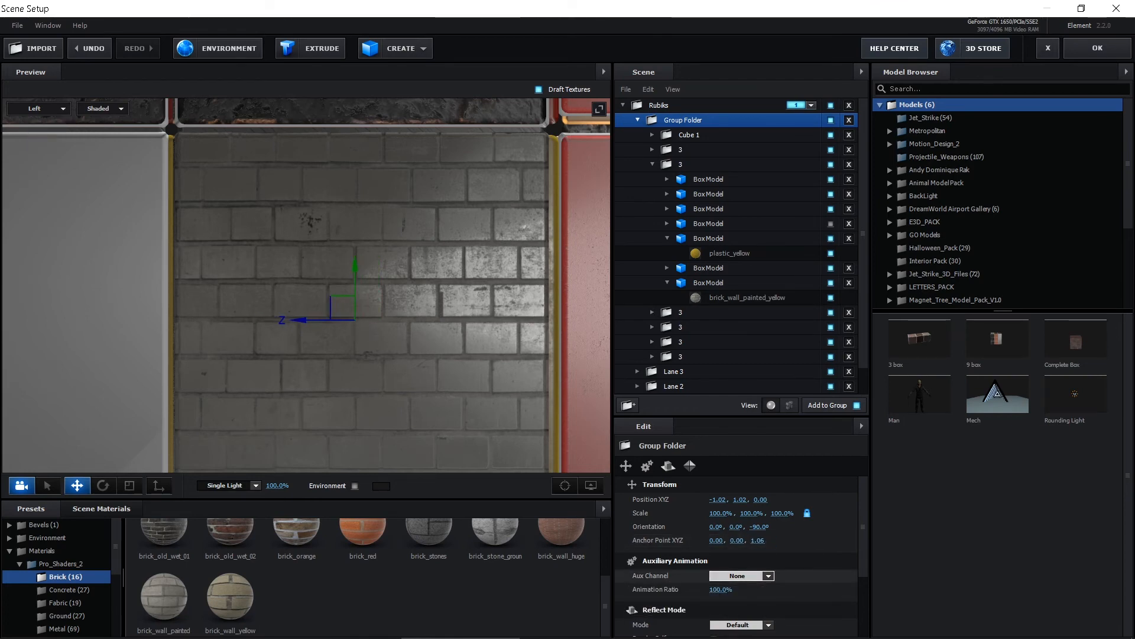
Step: Test the new pivot by rotating the Group Folder about 90° around X, then undo the rotation
scroll(469, 393, "down", 5)
scroll(469, 389, "down", 8)
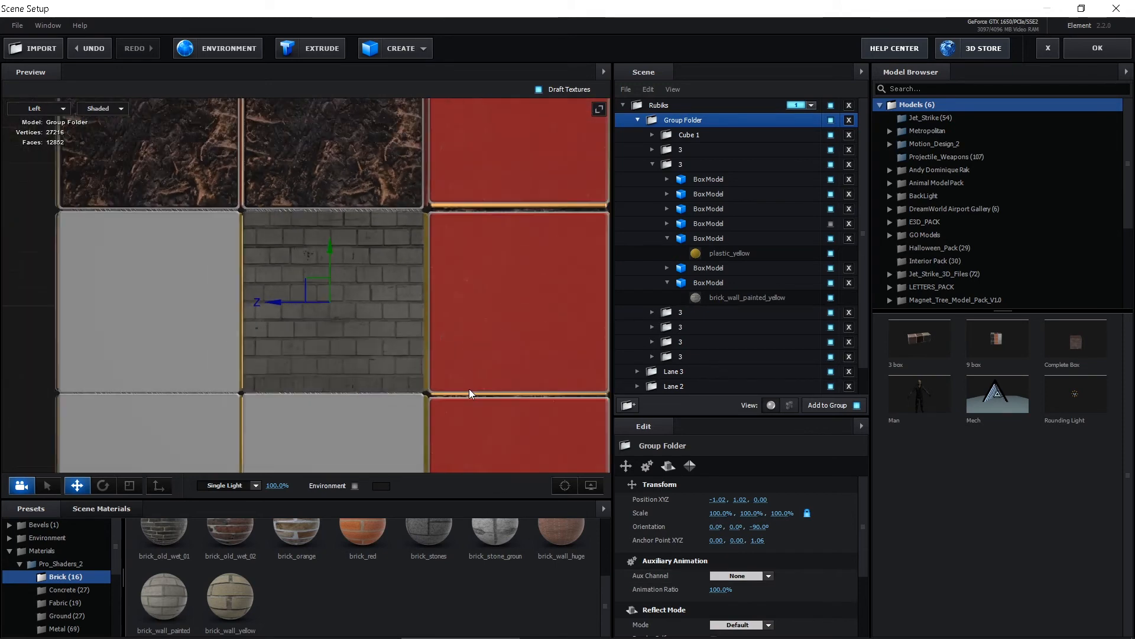
scroll(469, 392, "down", 2)
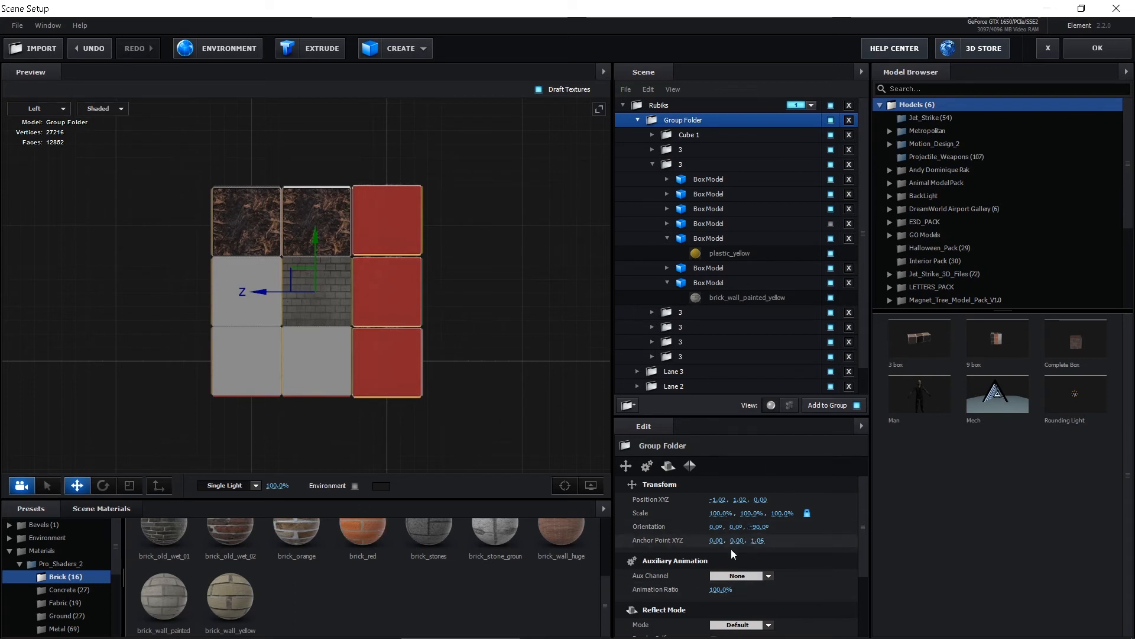
left_click_drag(728, 528, 818, 523)
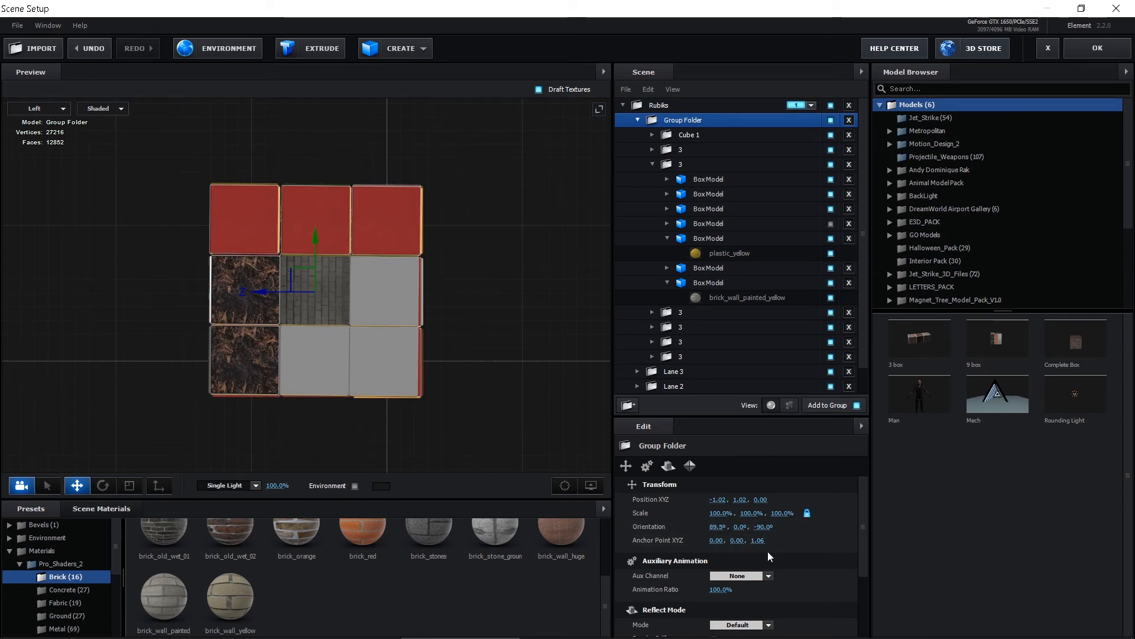
key("ctrl+z")
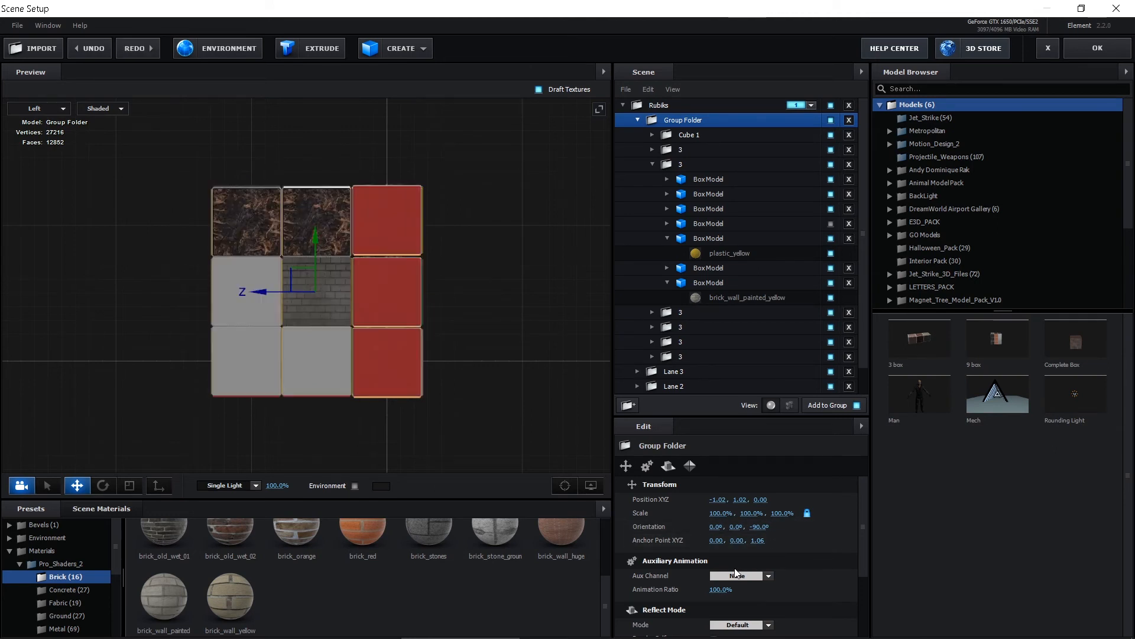
Step: Restore the Default material on the centre face and collapse the Group Folder
left_click(101, 509)
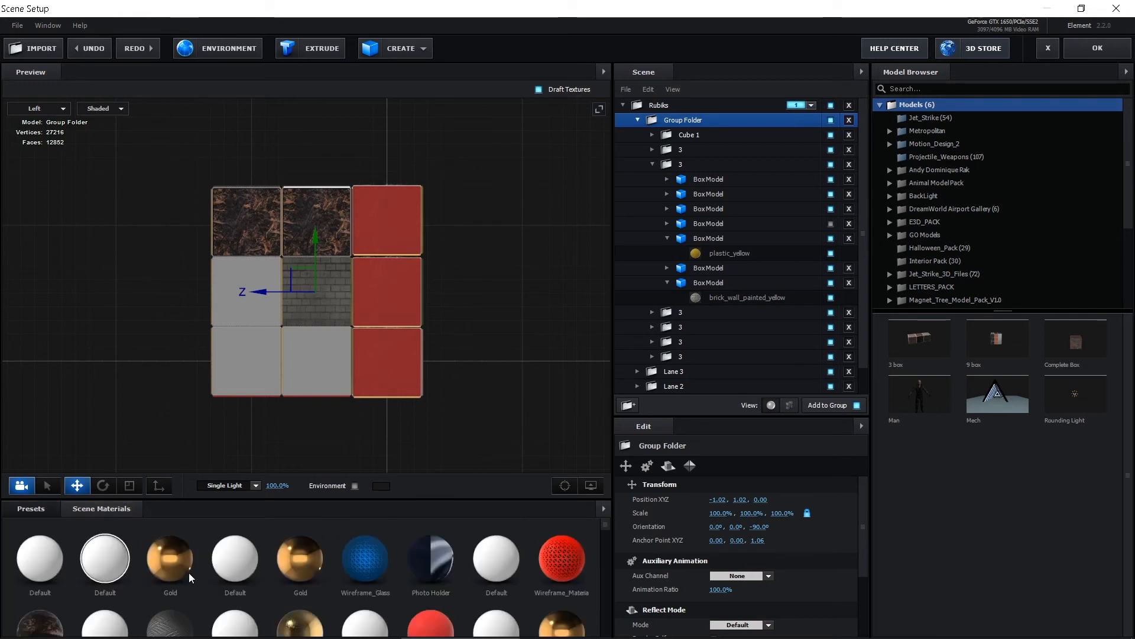
left_click_drag(249, 589, 744, 303)
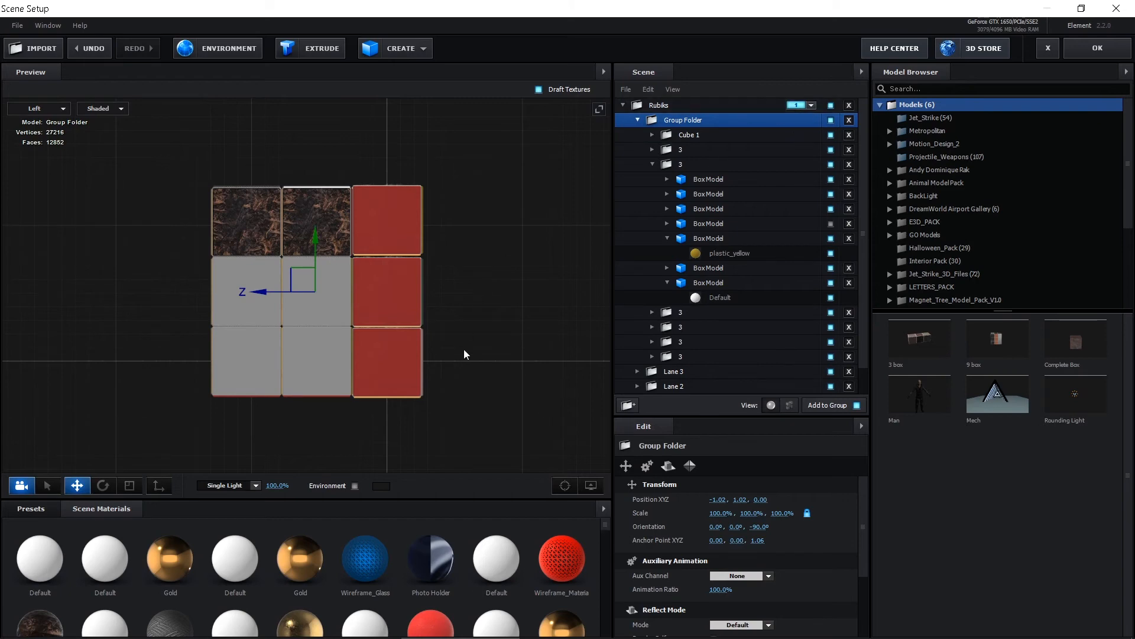
left_click(637, 119)
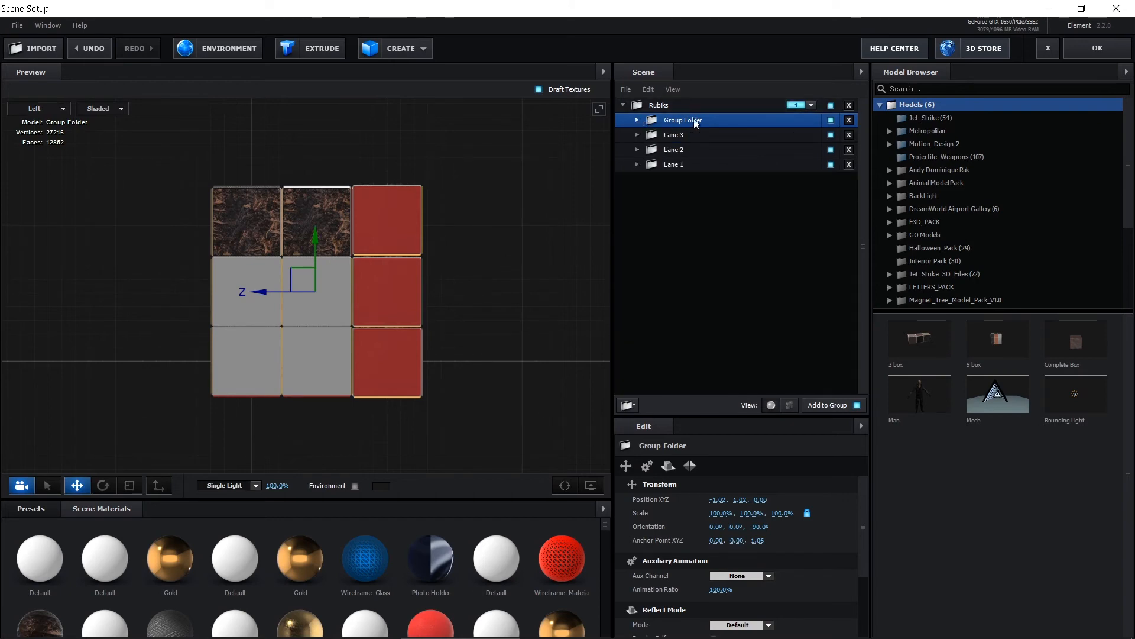
Step: Set Lane 1's auxiliary animation to None and assign Channel 1 to the Group Folder
right_click(674, 167)
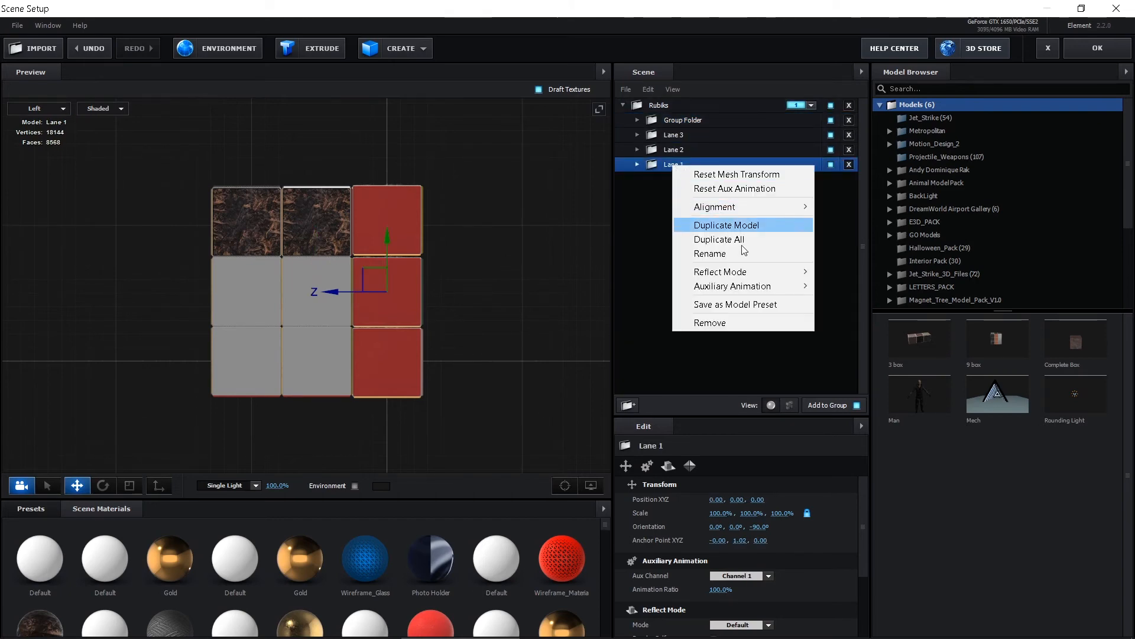
mouse_move(768, 290)
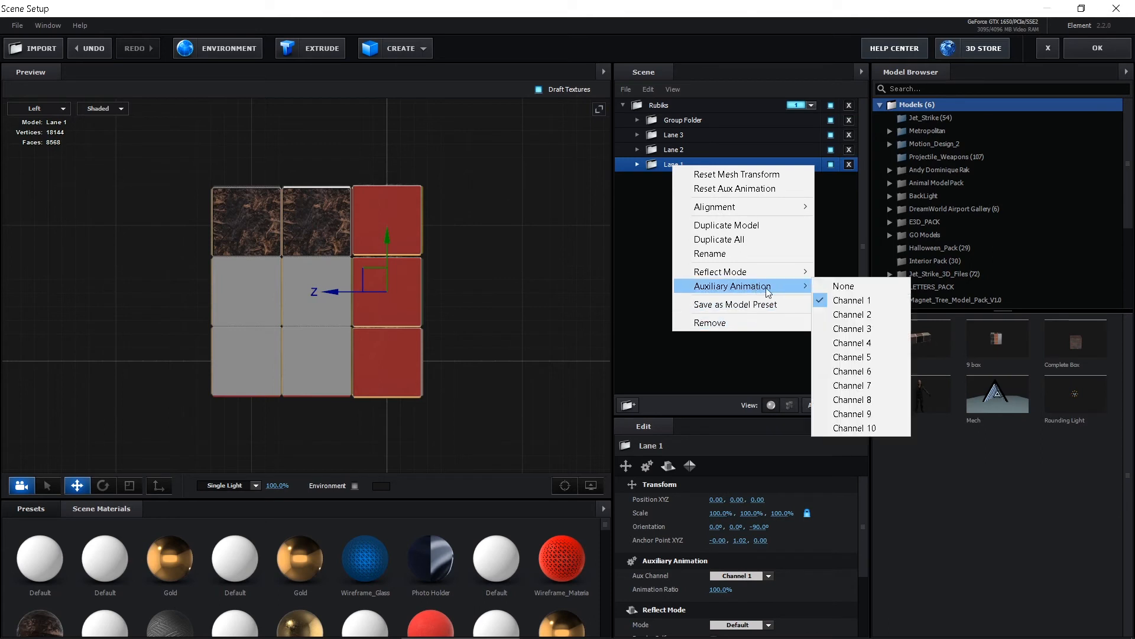
left_click(843, 286)
left_click(674, 119)
right_click(674, 119)
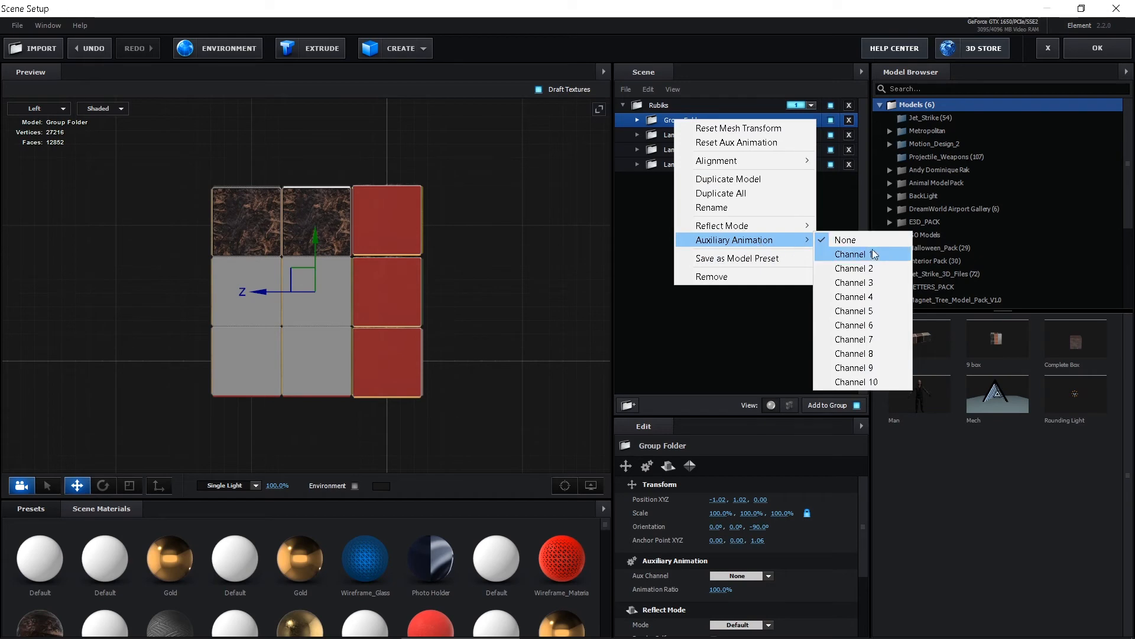
left_click(856, 256)
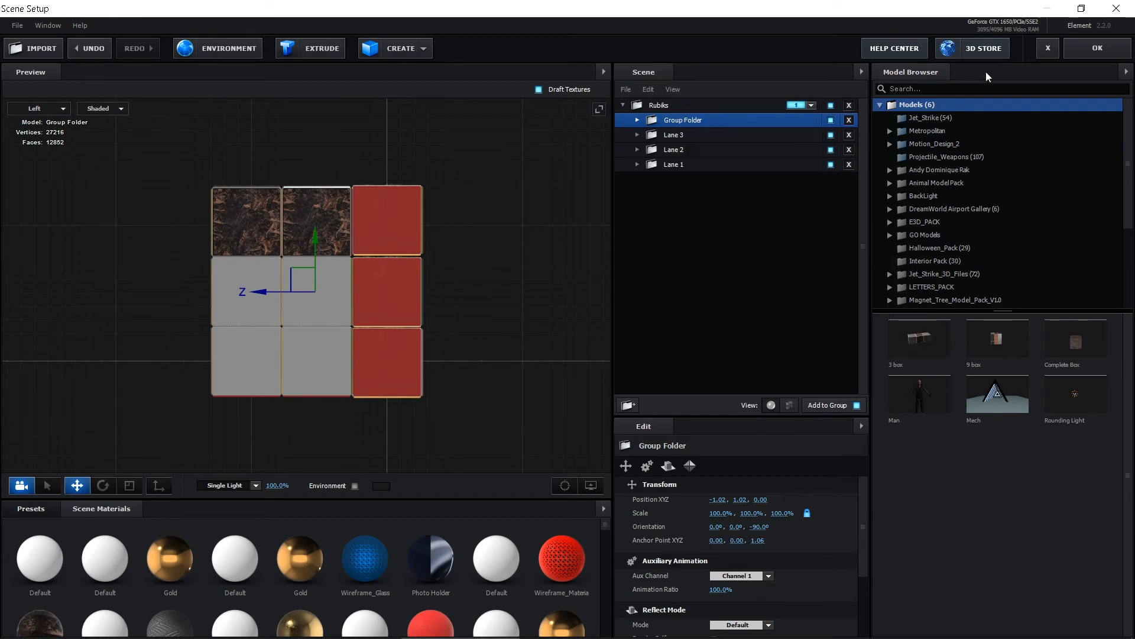
Step: Accept the scene setup and reveal the Channel 1 rotation settings of Group 1 on the Element 1 layer
left_click(1091, 50)
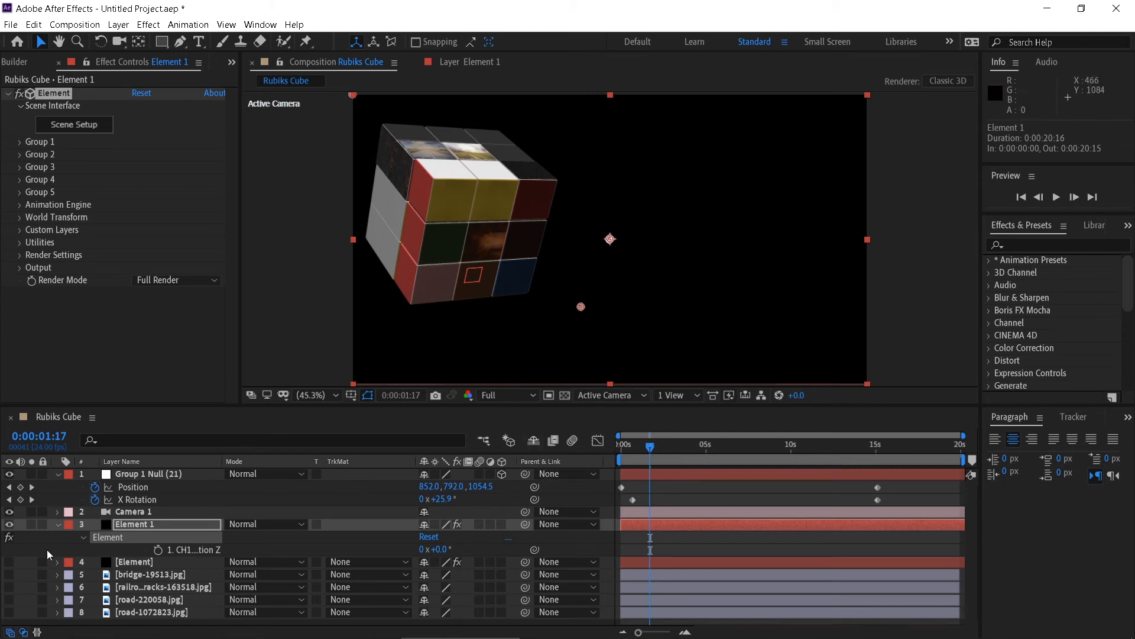
left_click(136, 524)
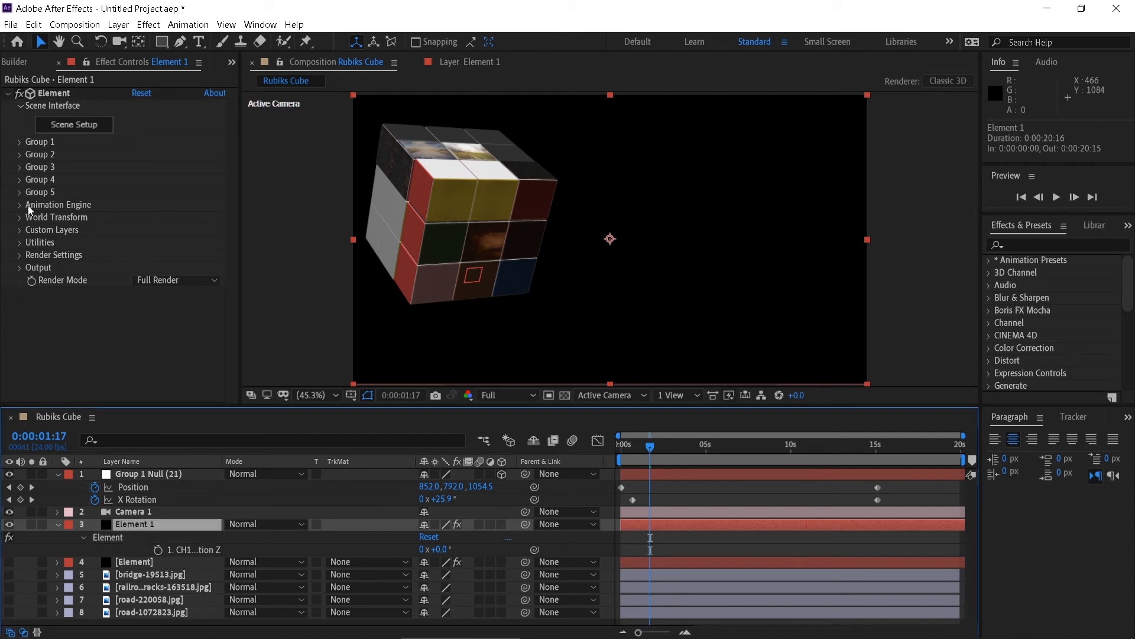
left_click(19, 142)
scroll(77, 272, "down", 2)
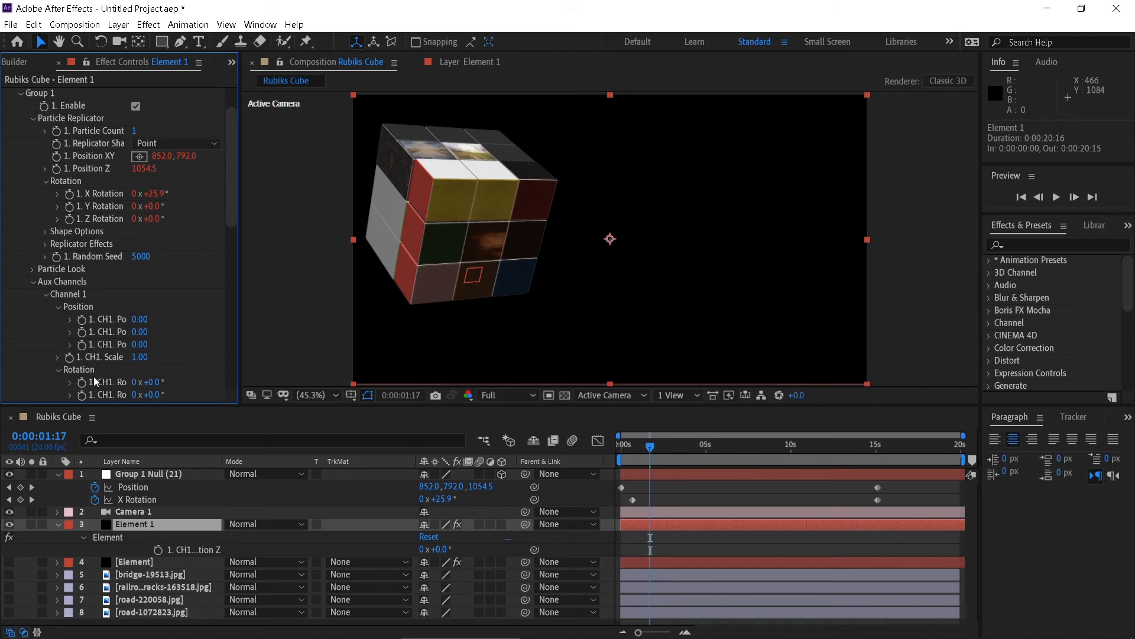
scroll(109, 378, "down", 3)
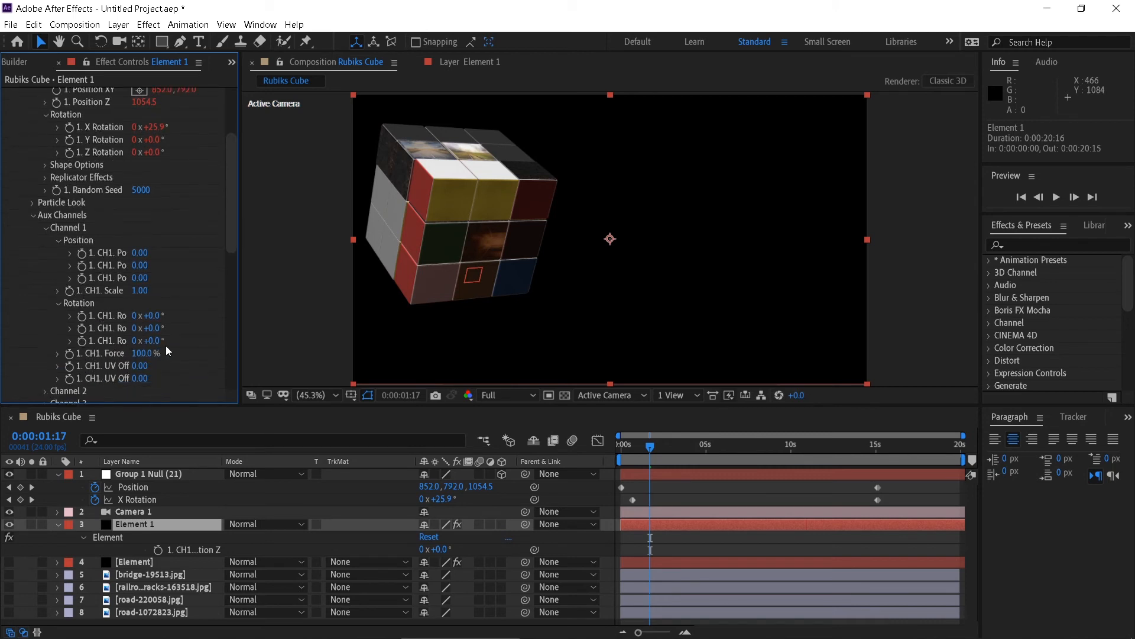
key("ctrl+z")
Step: Hide the Element 1 layer and show the original Element layer at about 0:00:01:23 for comparison
mouse_move(649, 448)
left_mouse_down()
mouse_move(612, 451)
mouse_move(655, 462)
left_mouse_up()
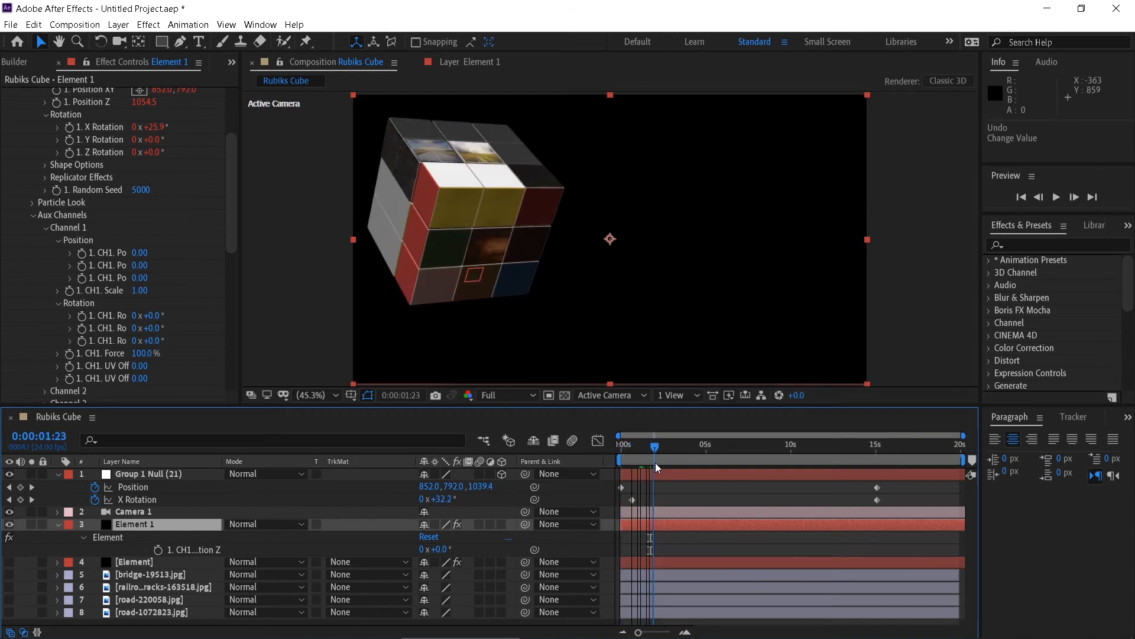
left_click(10, 524)
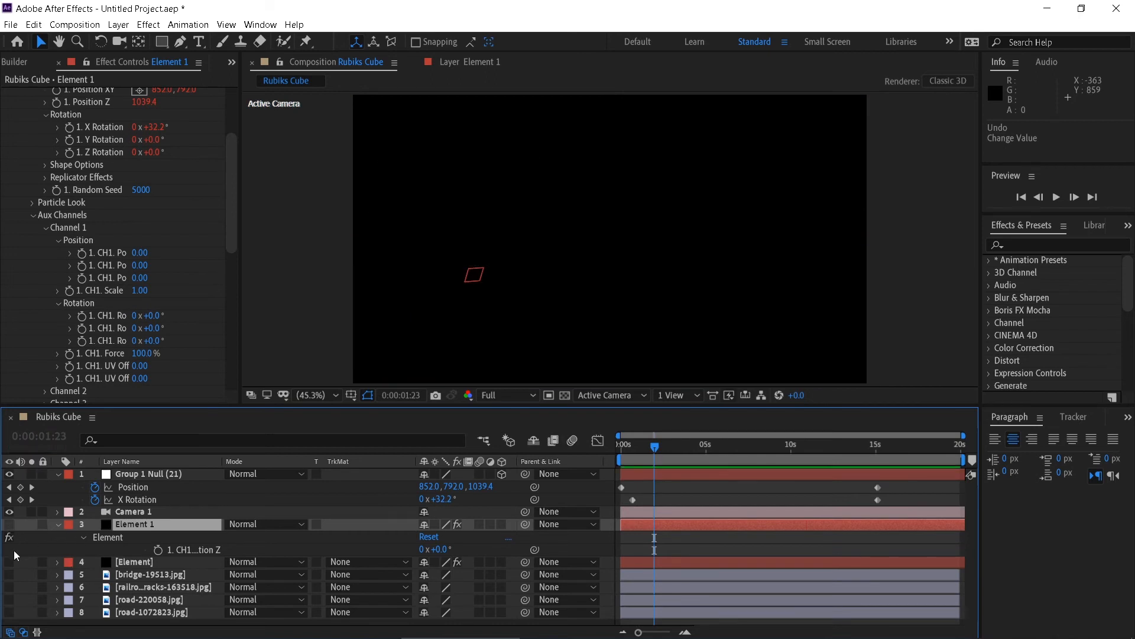
left_click(9, 562)
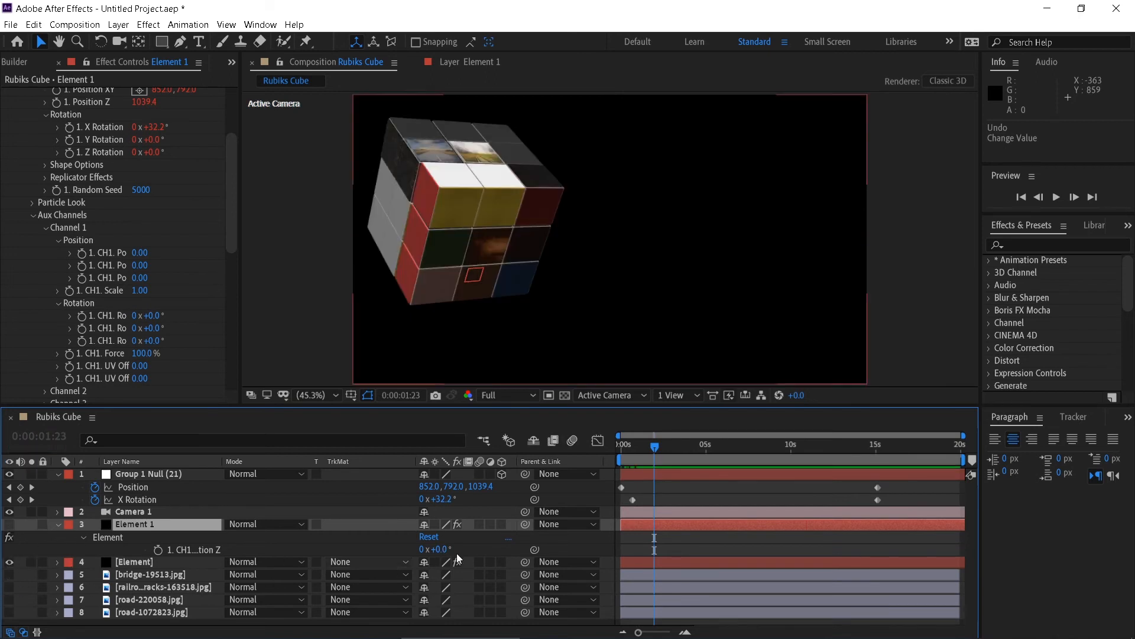
Step: Step frame by frame between 0:00:01:04 and 0:00:01:23 to examine where the original layer's slice rotation ends, stopping at 0:00:01:11
mouse_move(658, 449)
left_mouse_down()
mouse_move(642, 450)
mouse_move(657, 454)
left_mouse_up()
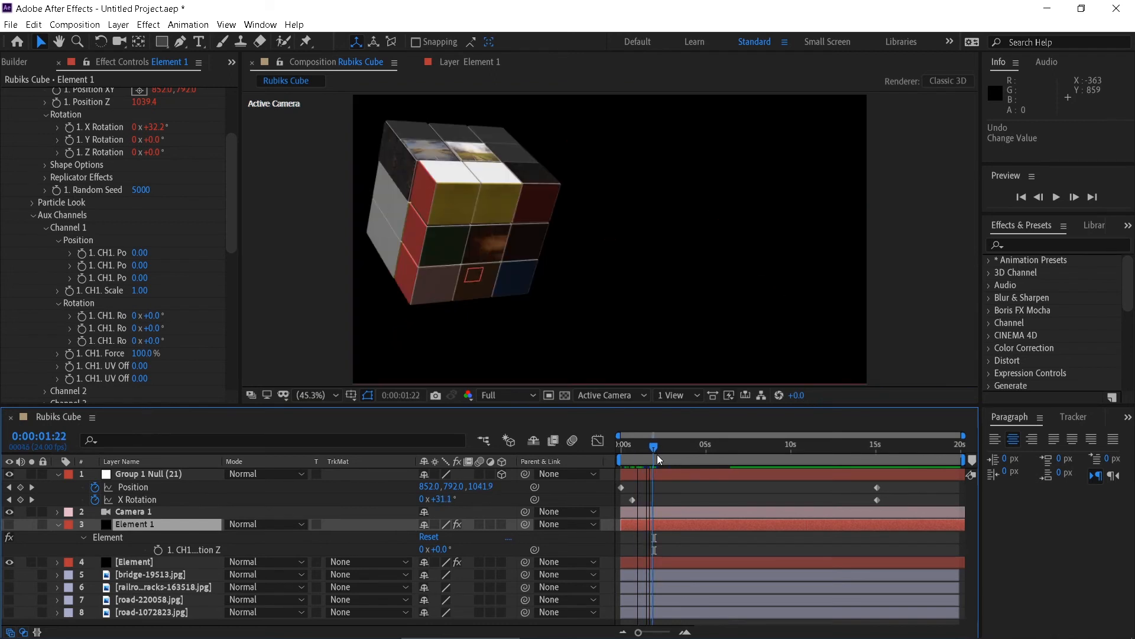
key("Page_Down")
key("Page_Down")
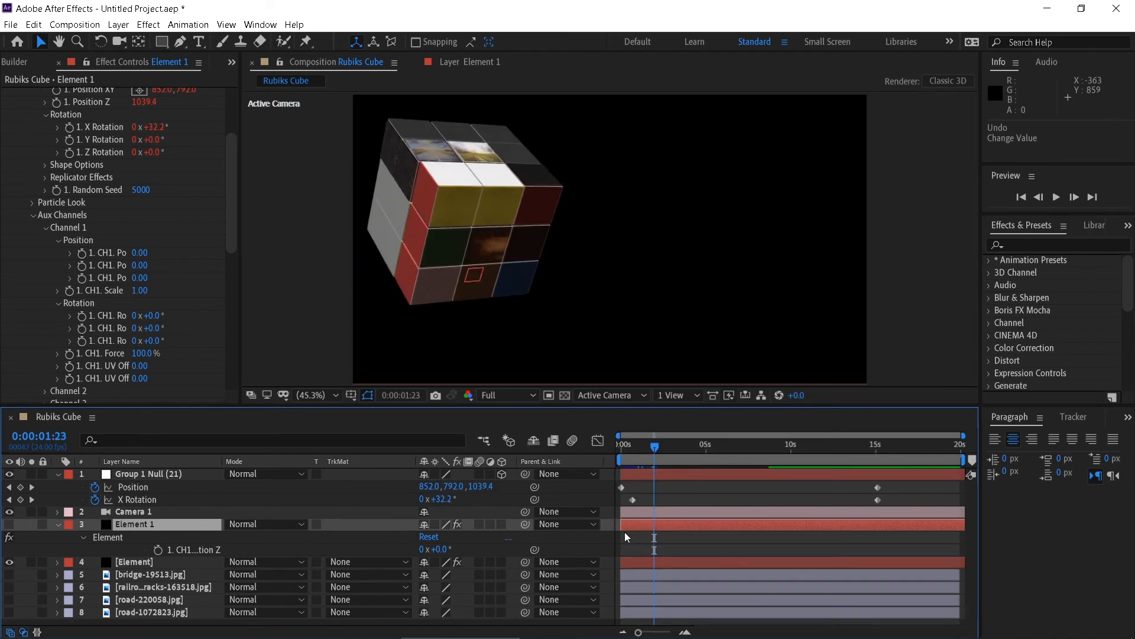
key("Page_Up")
key("Page_Up")
key("Page_Up")
key("Page_Up")
key("Page_Up")
key("Page_Up")
key("Page_Up")
key("Page_Up")
key("Page_Up")
key("Page_Up")
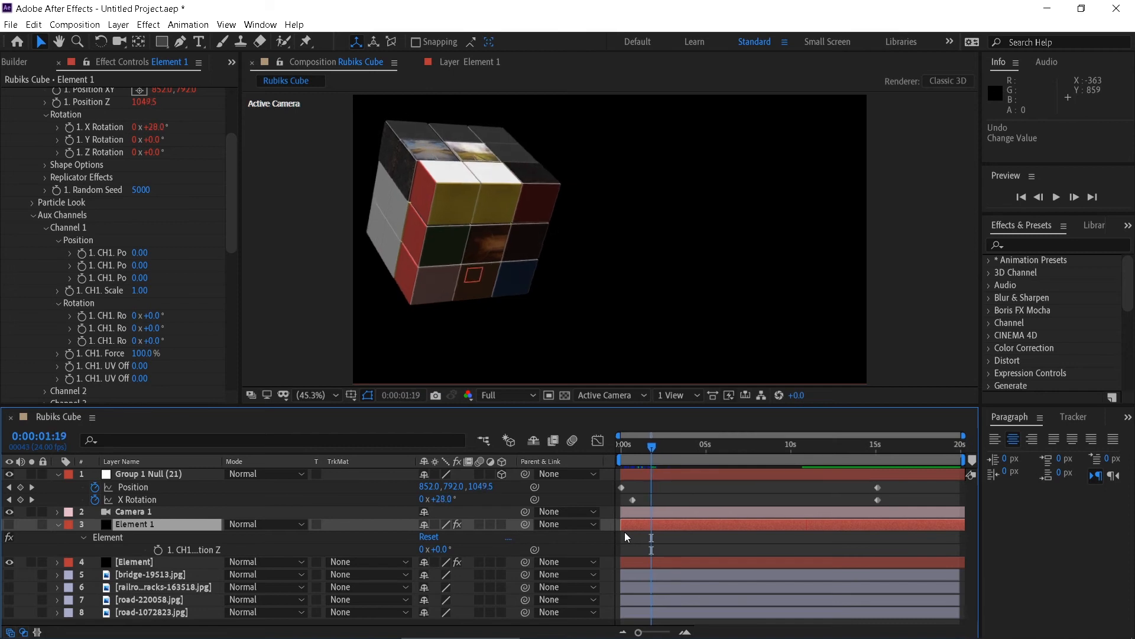
key("Page_Up")
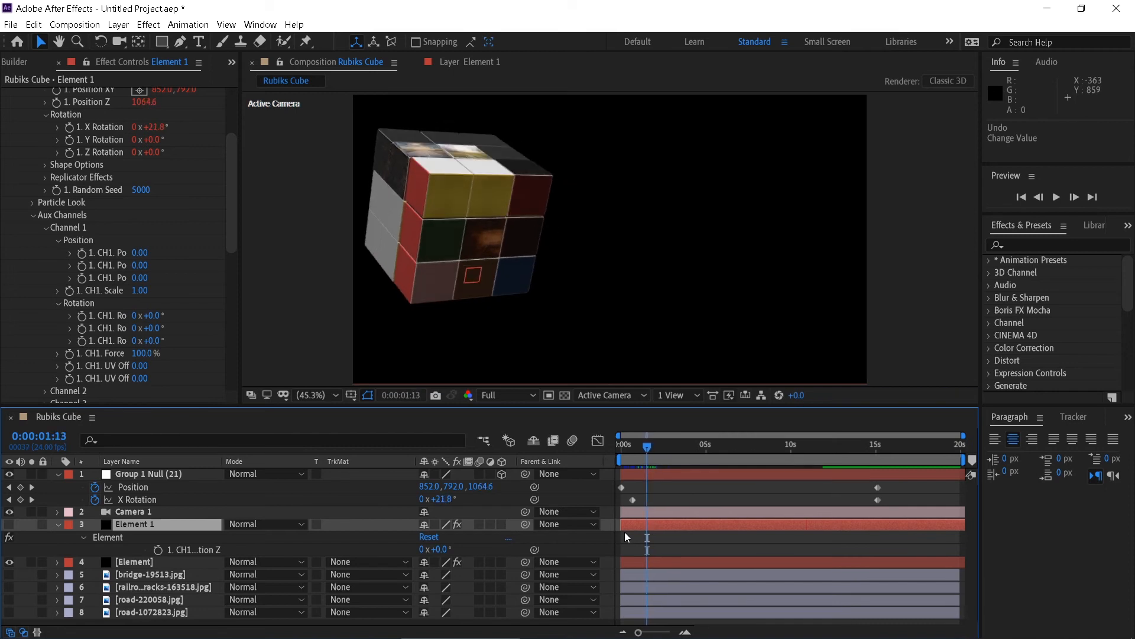
key("Page_Up")
key("Page_Up")
key("Page_Up")
key("Page_Up")
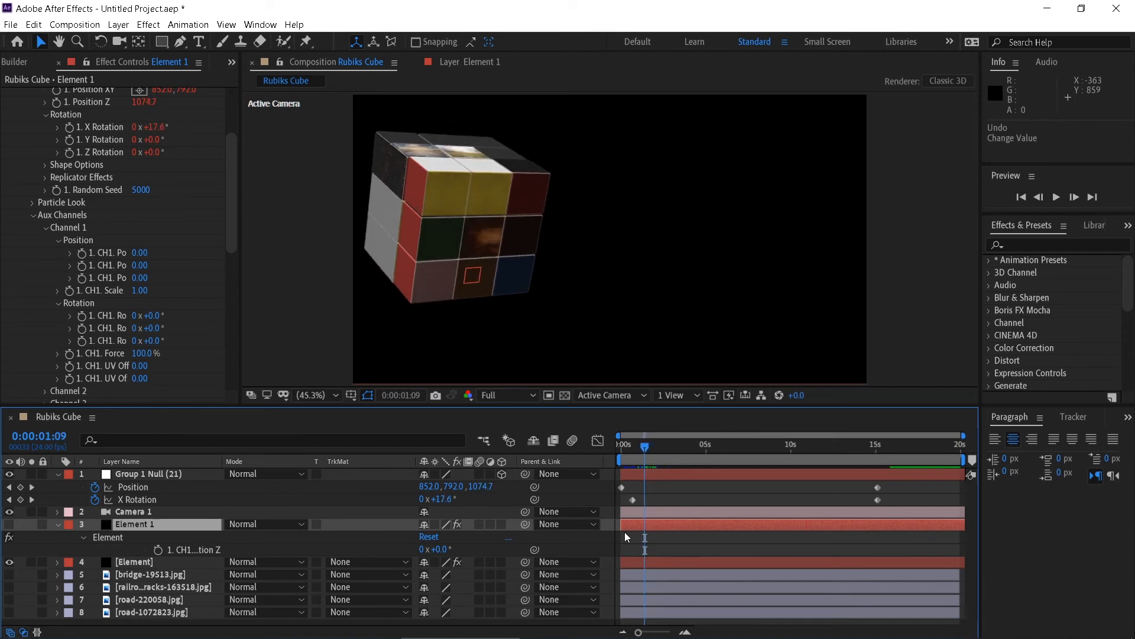
key("Page_Up")
key("Page_Up")
key("Page_Up")
key("Page_Up")
key("Page_Up")
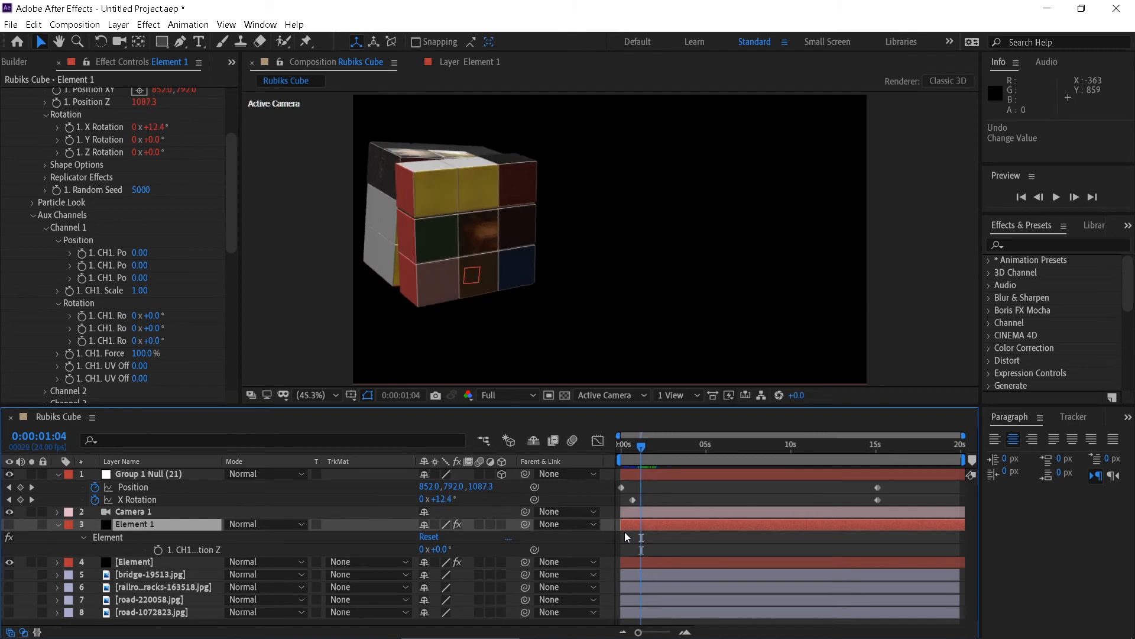
key("Page_Down")
key("Page_Down")
key("Page_Down")
key("Page_Down")
key("Page_Down")
key("Page_Down")
key("Page_Down")
key("Page_Down")
key("Page_Down")
key("Page_Down")
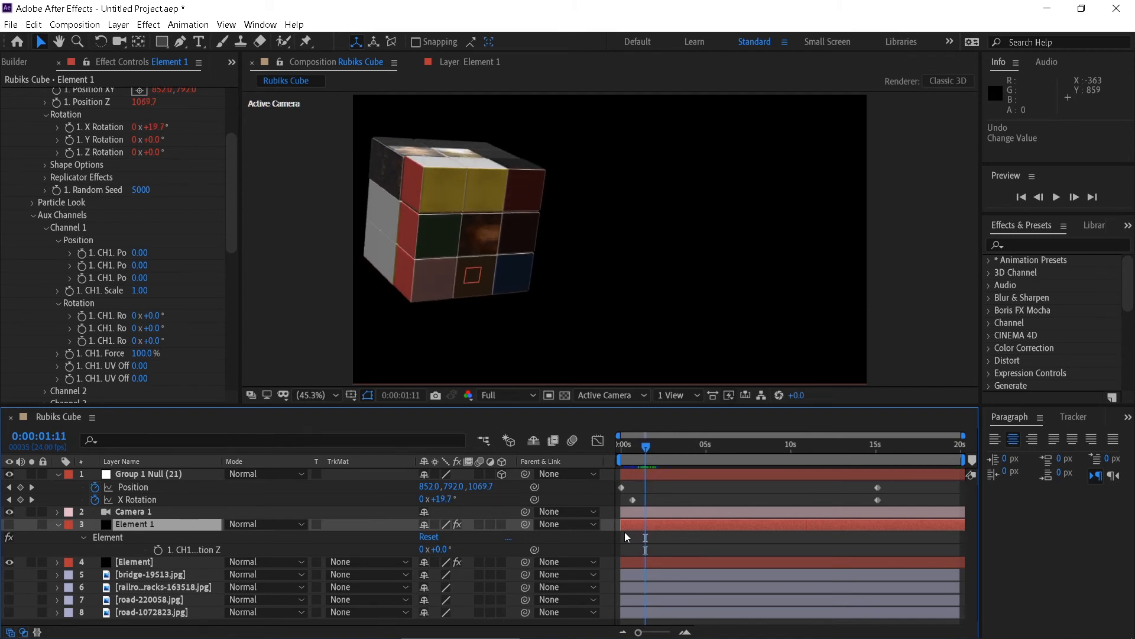
key("Page_Down")
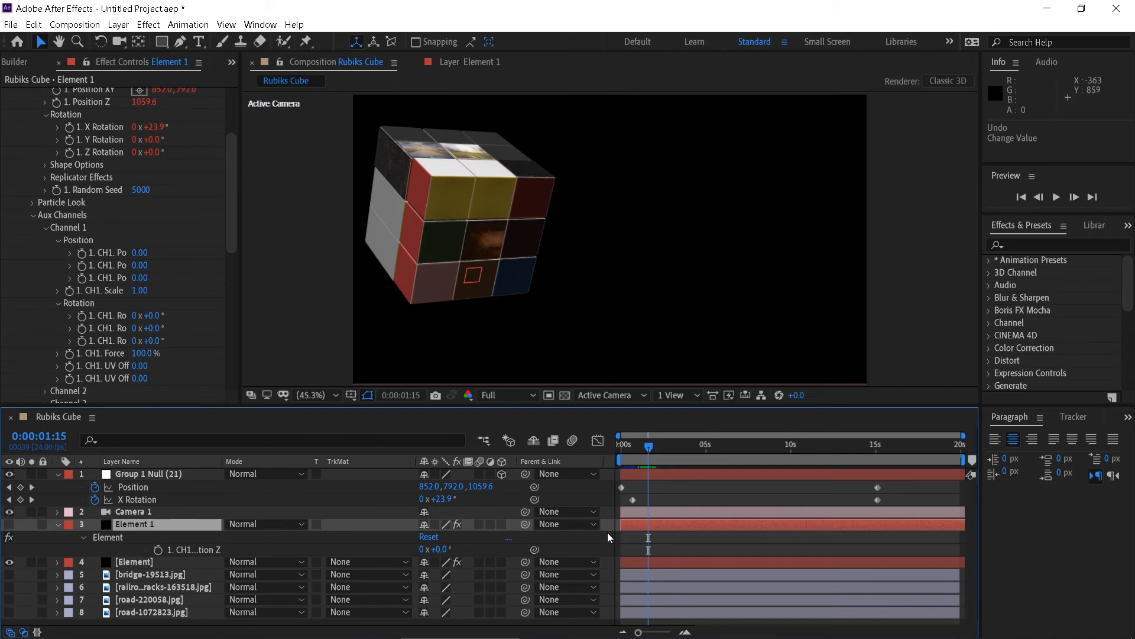
key("Page_Up")
key("Page_Up")
key("Page_Up")
key("Page_Up")
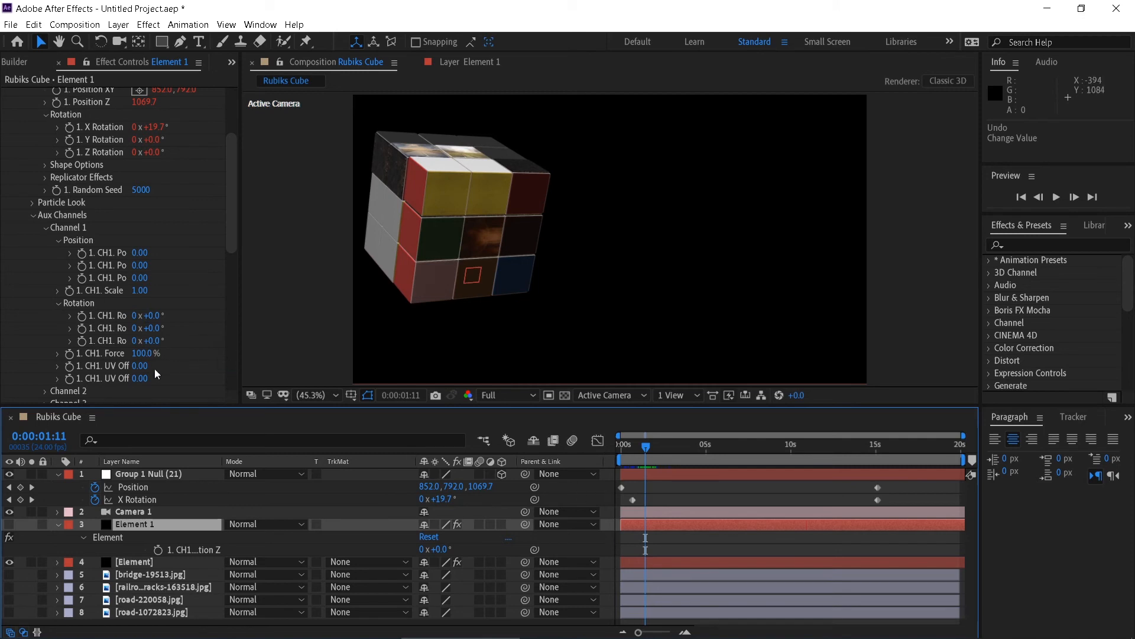
Step: Show Element 1 and keyframe its Channel 1 X rotation from 0° at 0:00:01:11 to -90° at 0:00:02:12
left_click(83, 319)
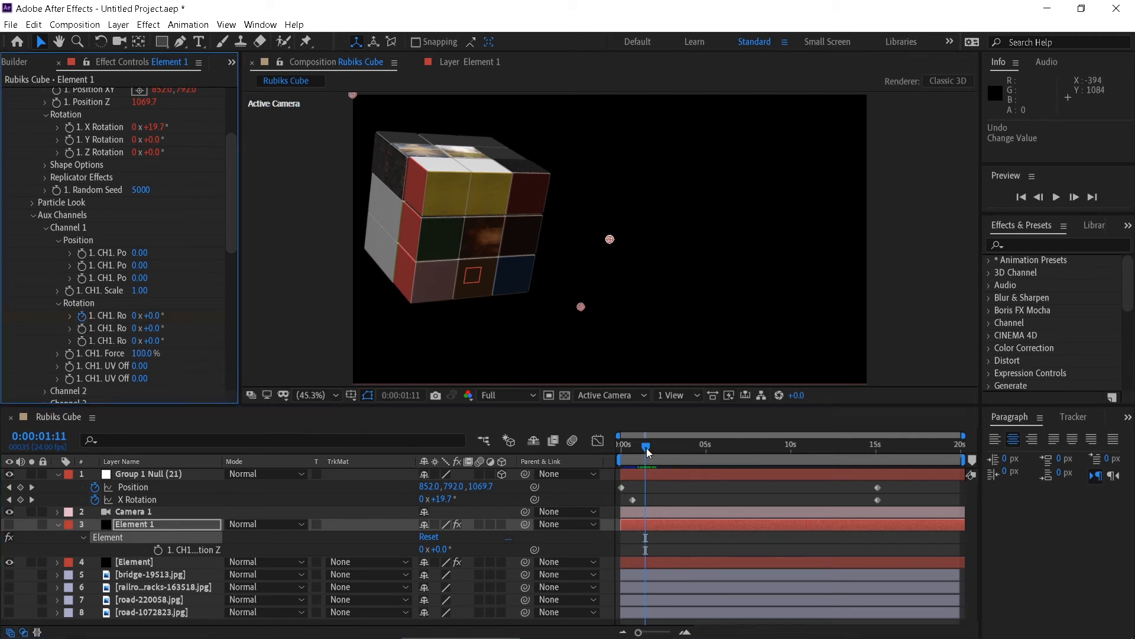
left_click_drag(647, 448, 663, 448)
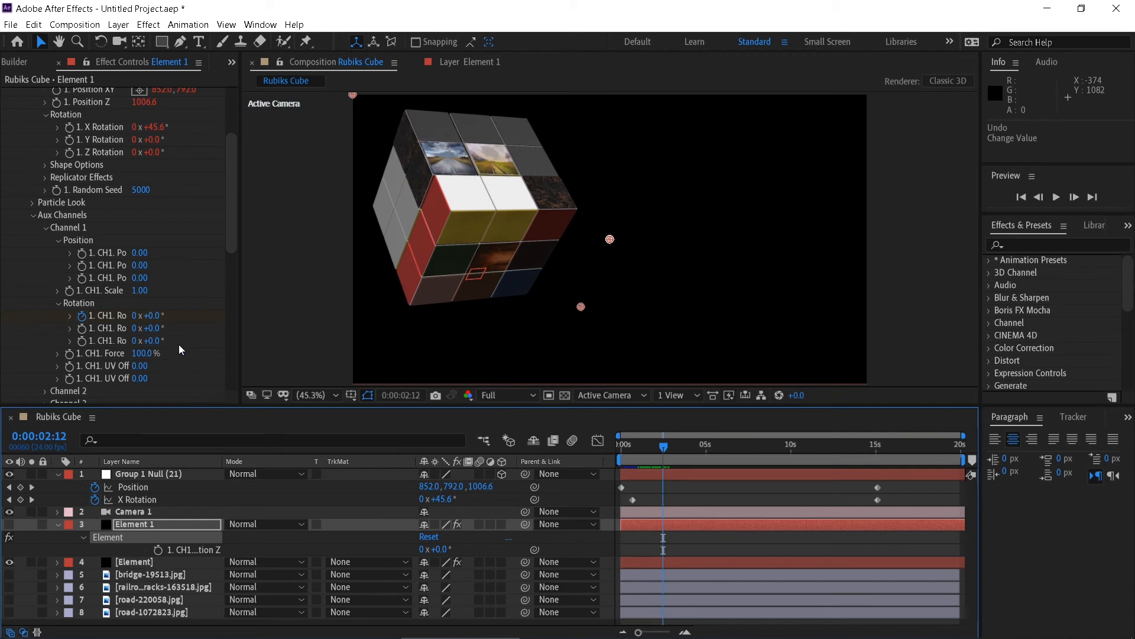
left_click(160, 316)
left_click_drag(159, 317, 165, 319)
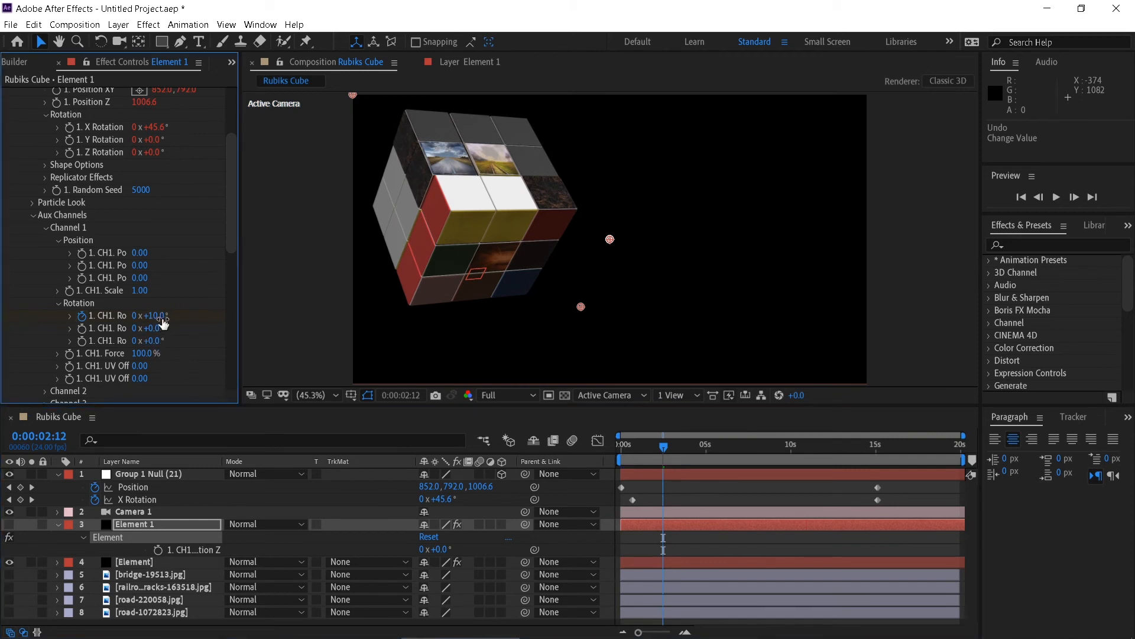
left_click(8, 525)
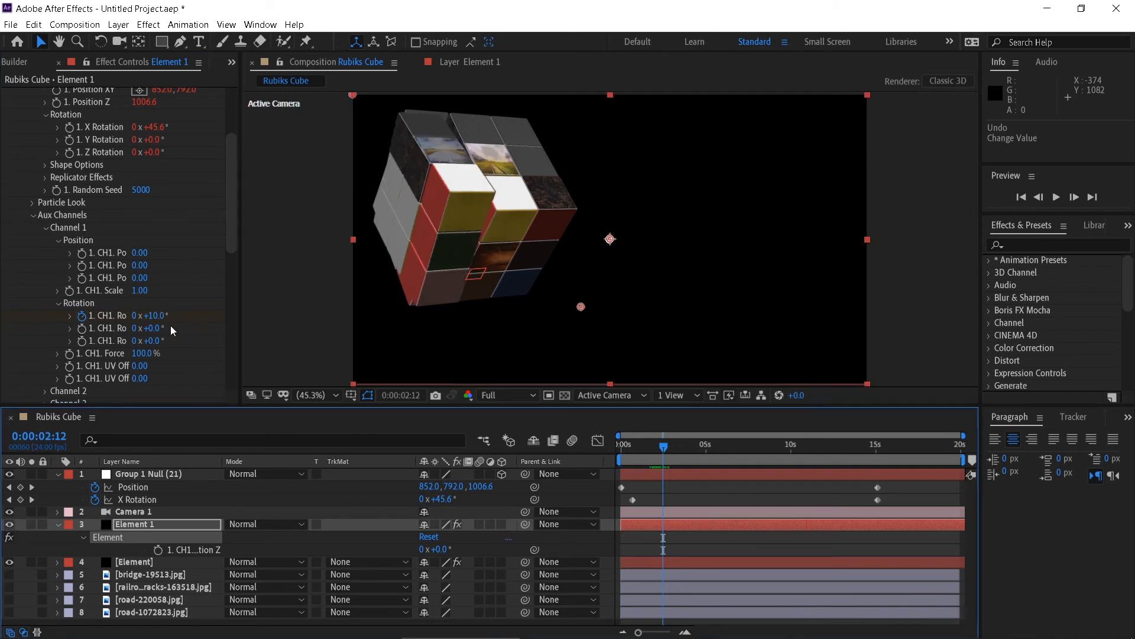
left_click_drag(151, 316, 88, 319)
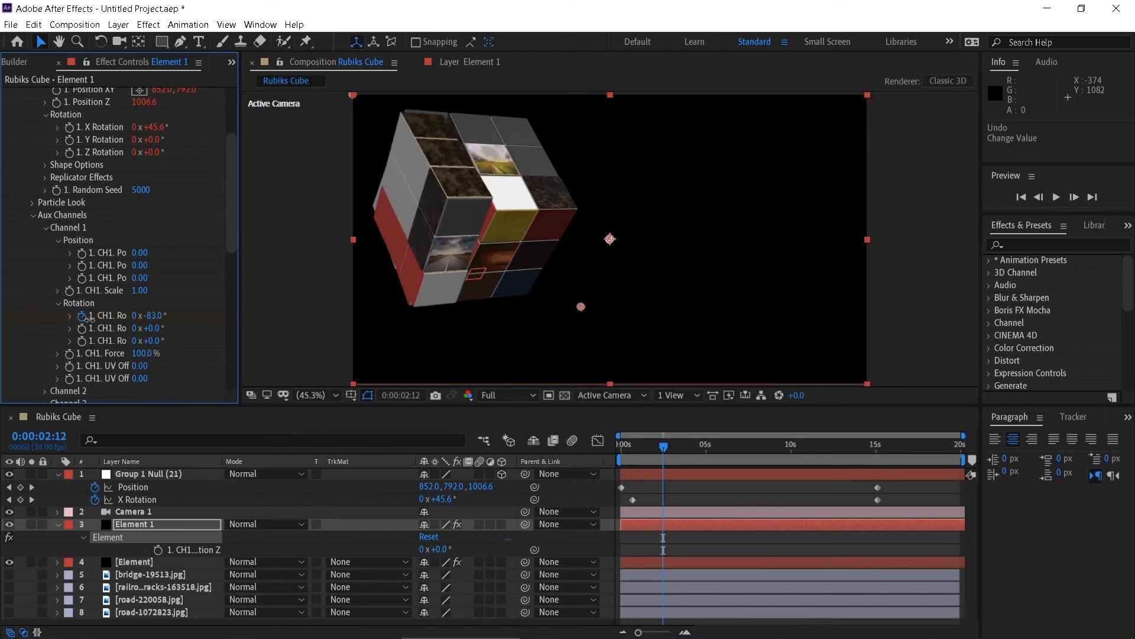
left_click(148, 316)
type("-90")
key("Return")
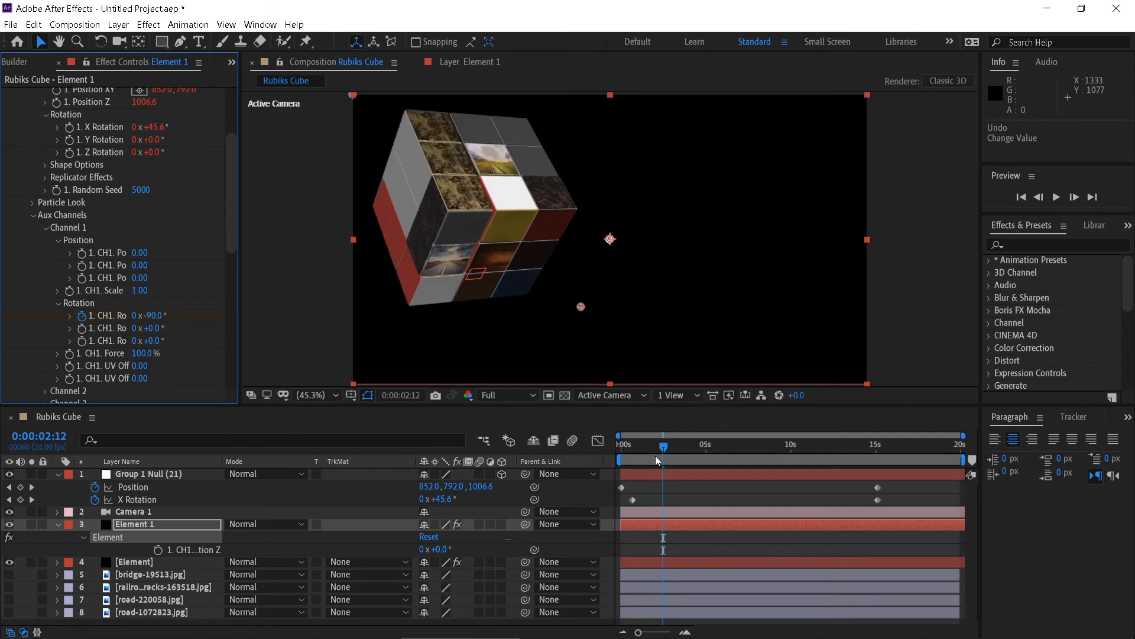
Step: Hide Element 1 and trim the start of its layer to 0:00:01:06, where the original slice rotation finishes
left_click(539, 455)
key("Home")
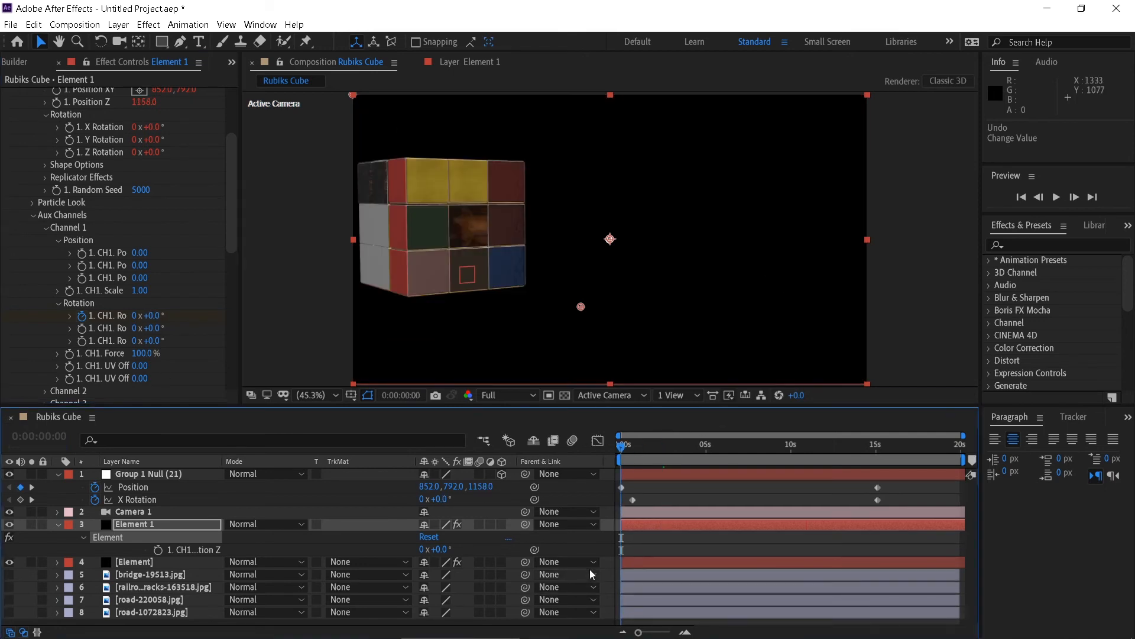
left_click(9, 524)
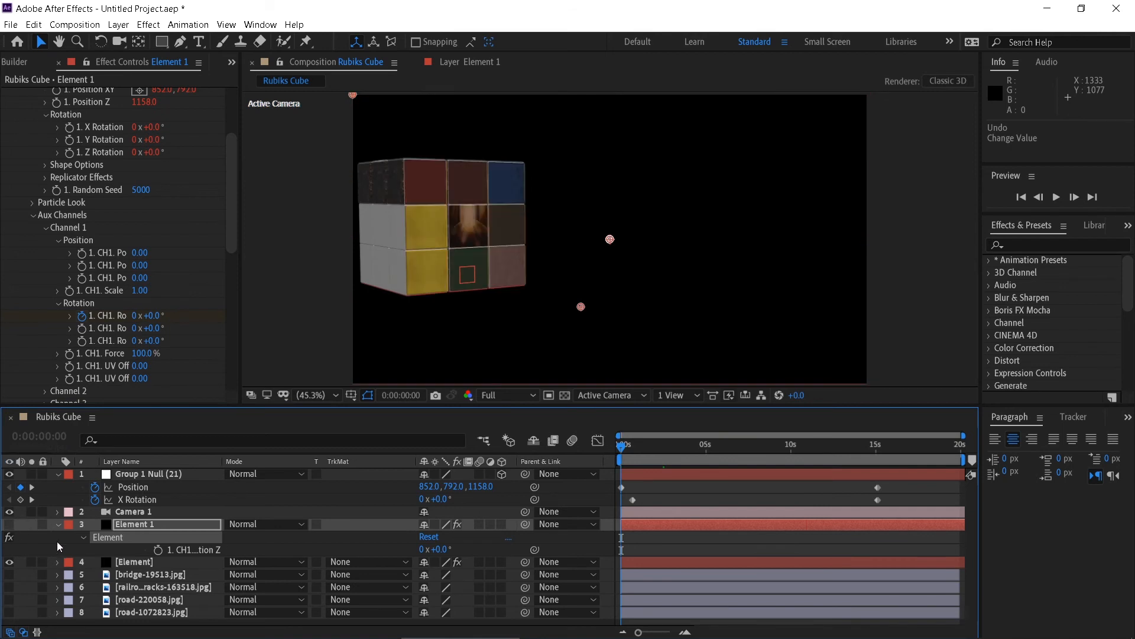
left_click_drag(623, 449, 644, 453)
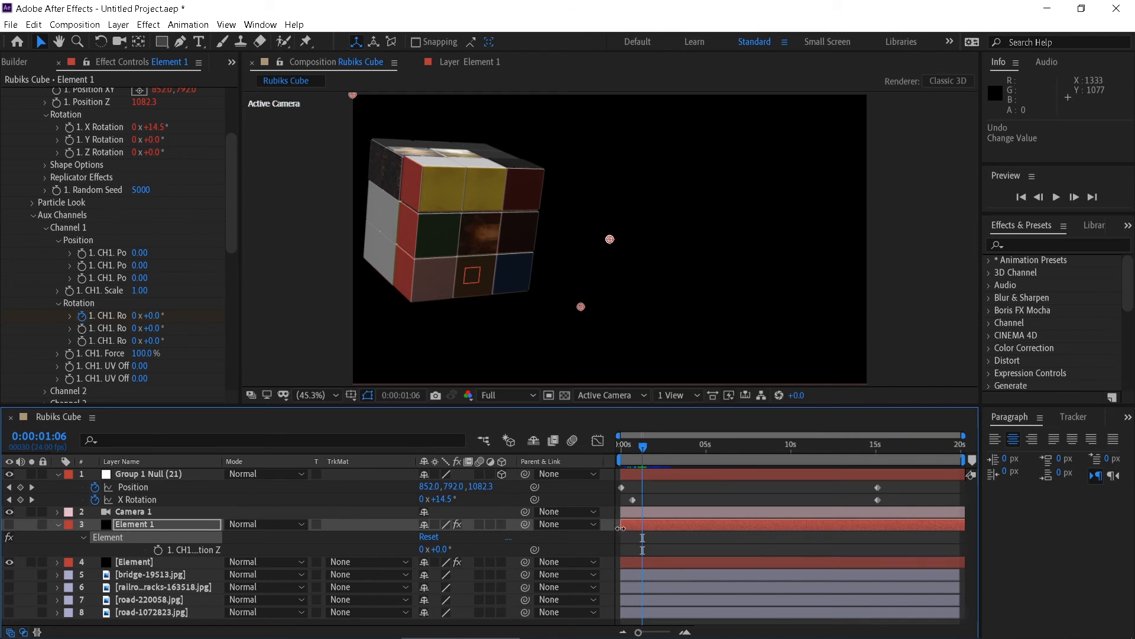
left_click_drag(620, 527, 641, 524)
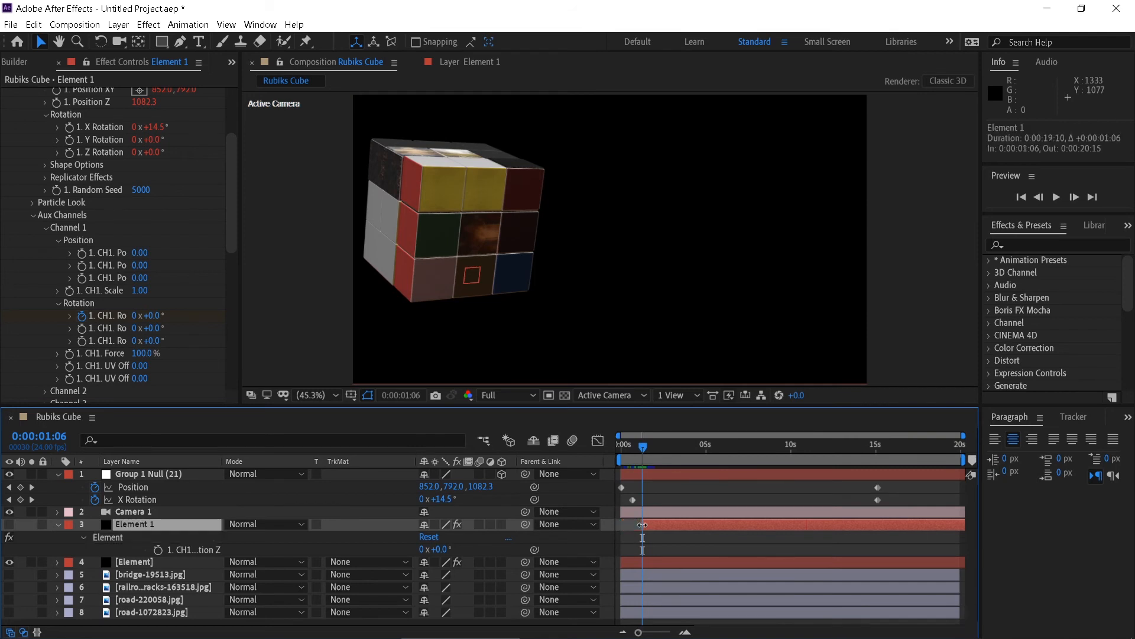
Step: Make Element 1 visible again, return to the composition start and set the preview resolution to Quarter
left_click(9, 523)
key("Home")
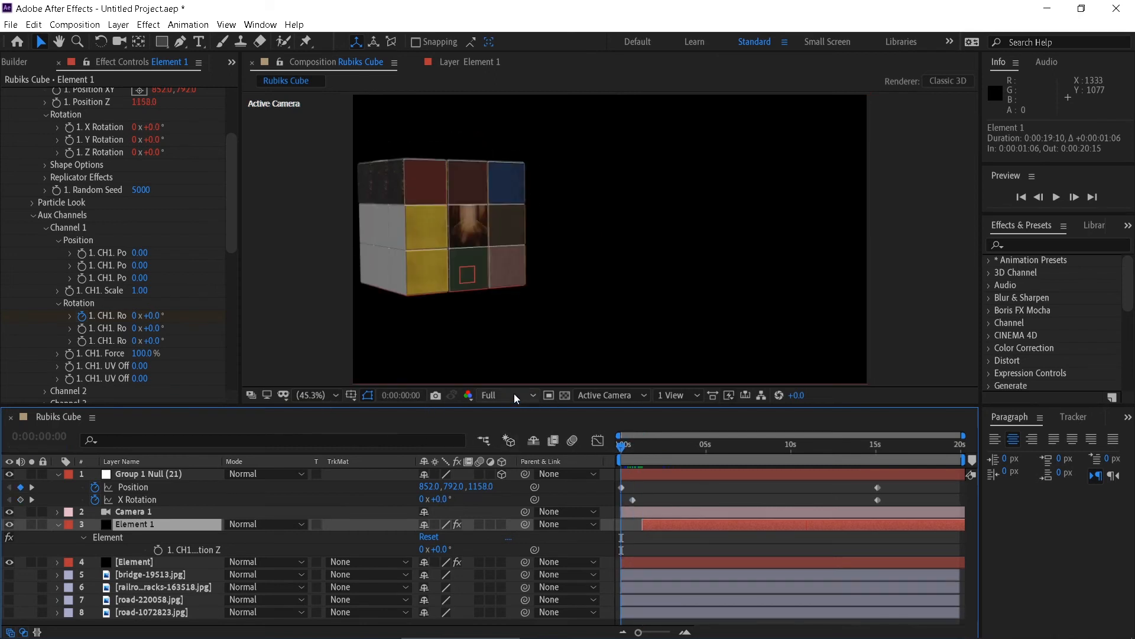
left_click(513, 393)
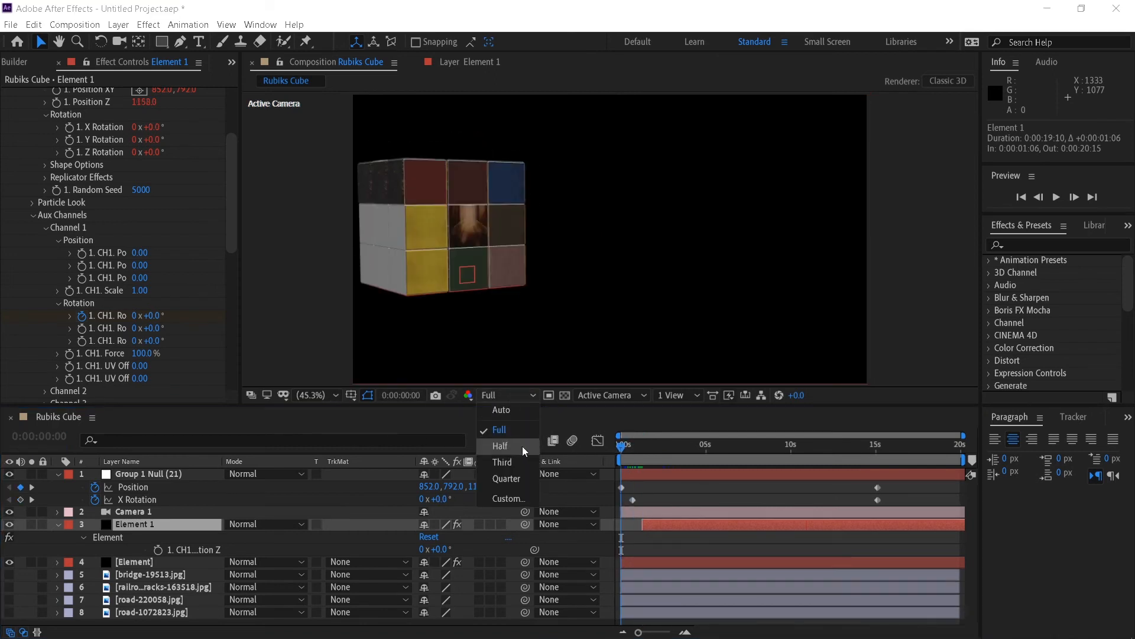
left_click(519, 476)
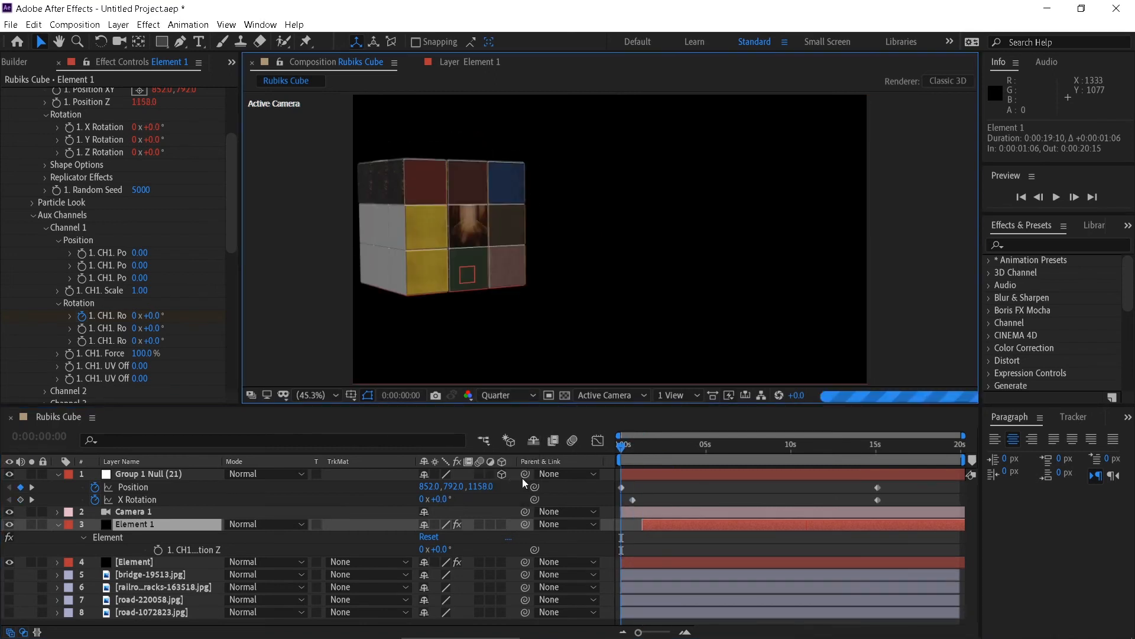
left_click(643, 408)
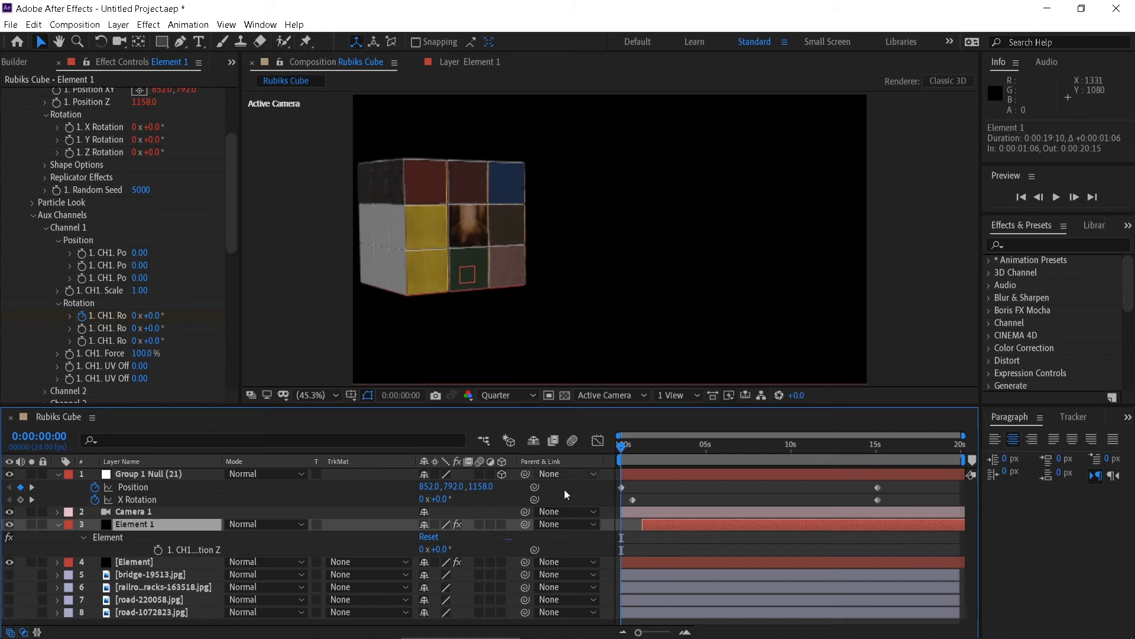
Step: Preview the animation from the start, then inspect the cube at 0:00:01:23 and 0:00:06:07
key("space")
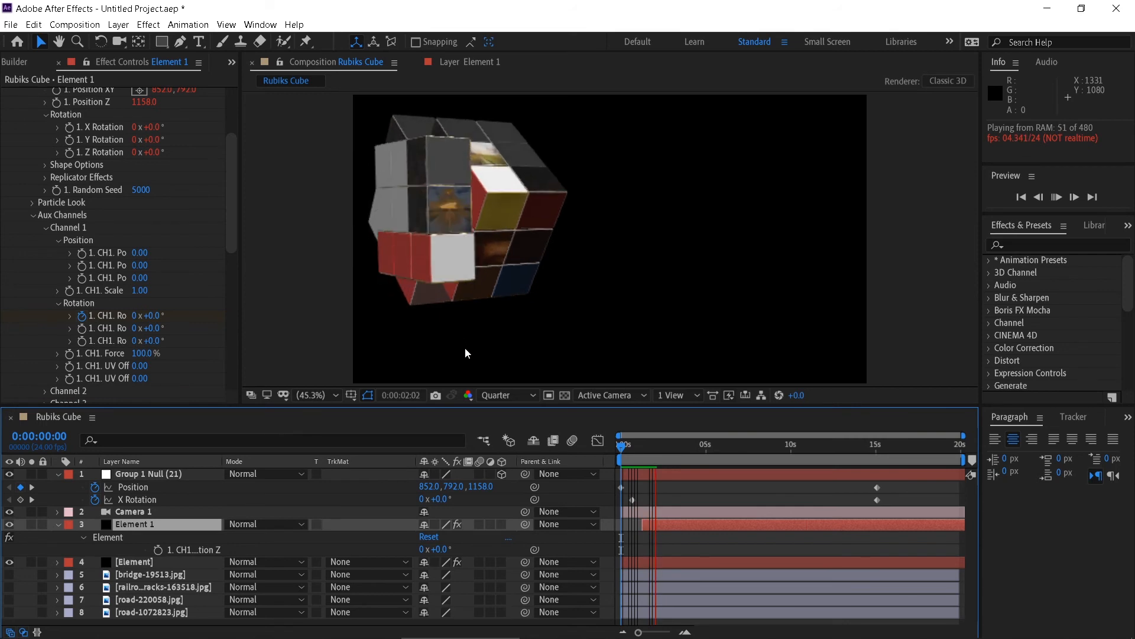
key("space")
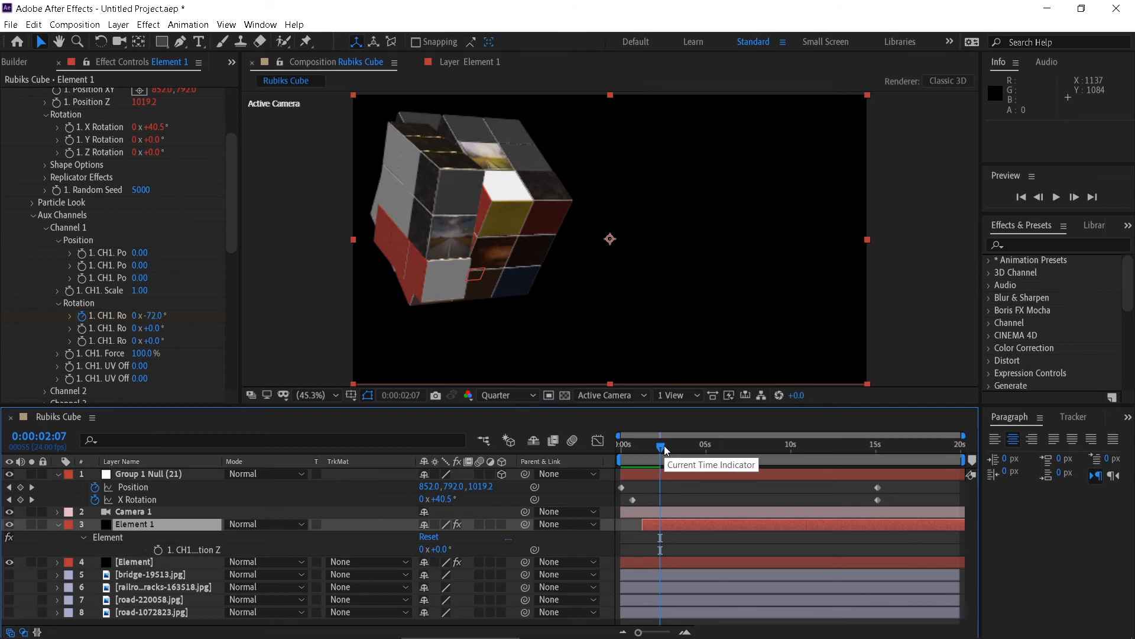
left_click_drag(665, 445, 655, 446)
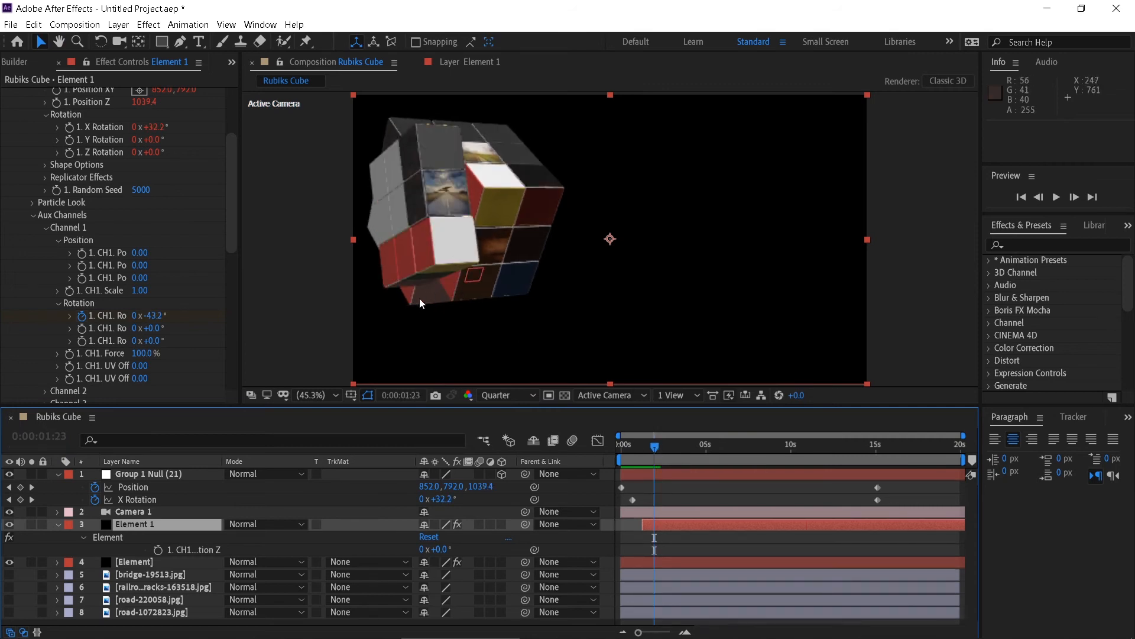
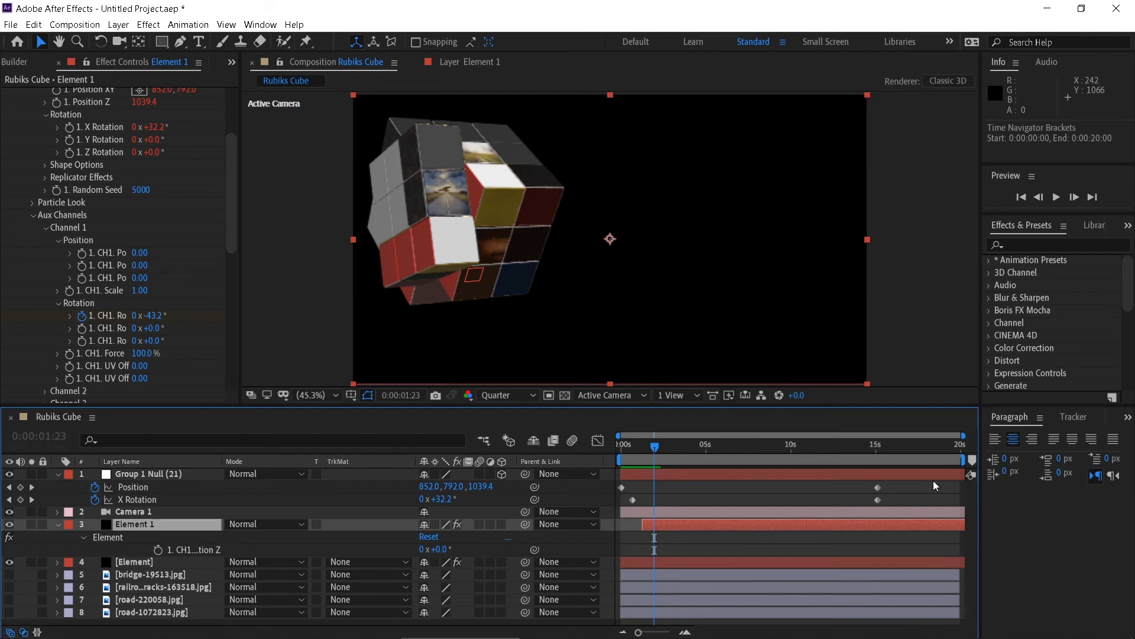
left_click(728, 446)
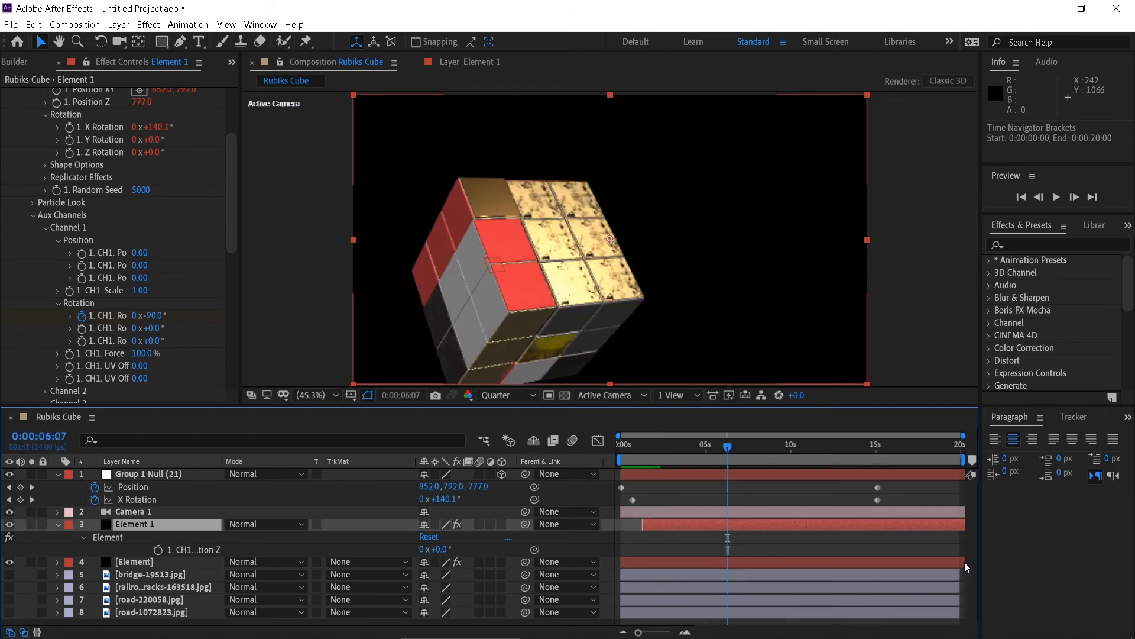
Step: Trim the end of the original Element layer to 0:00:01:05, so that it stops just before the Element 1 layer starts
left_click_drag(956, 566, 888, 559)
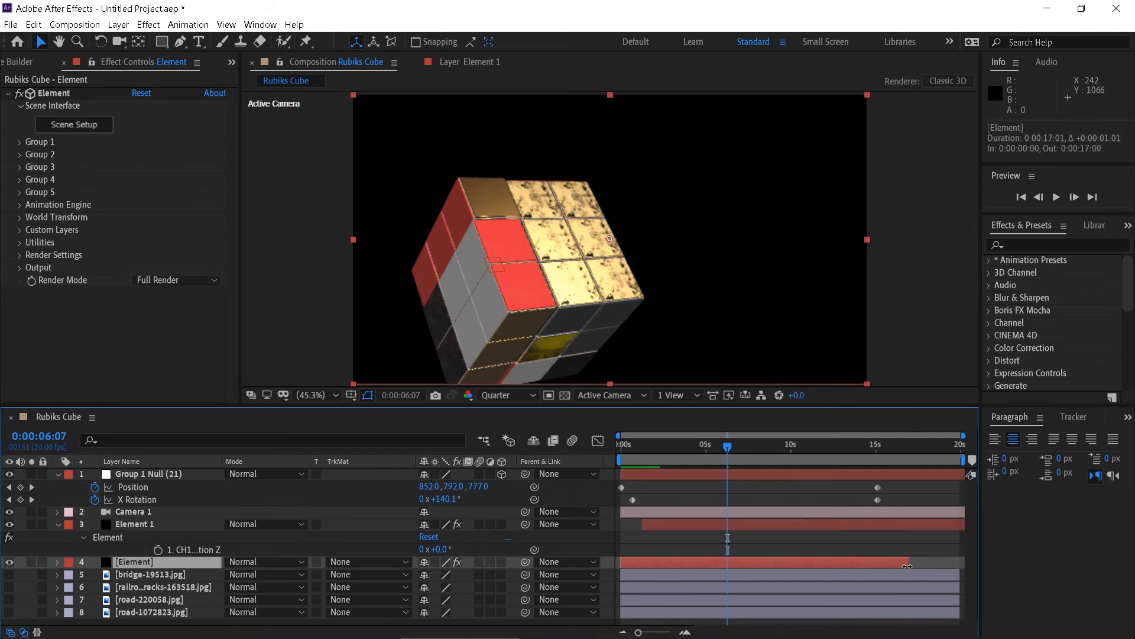
left_click_drag(907, 566, 644, 567)
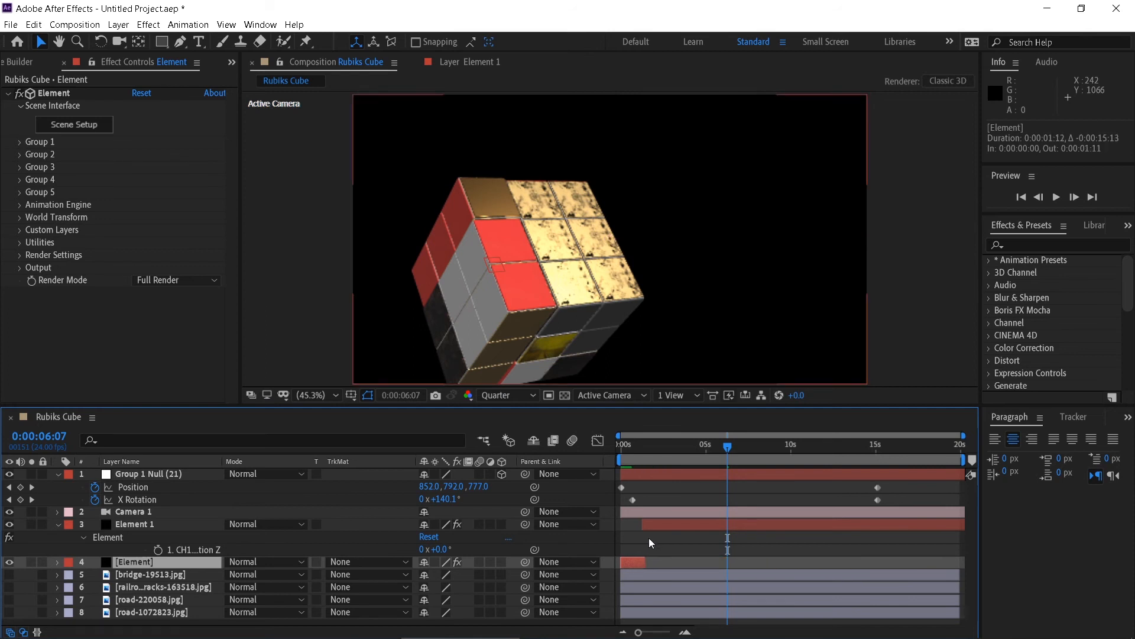
left_click(644, 453)
left_click_drag(644, 446, 642, 447)
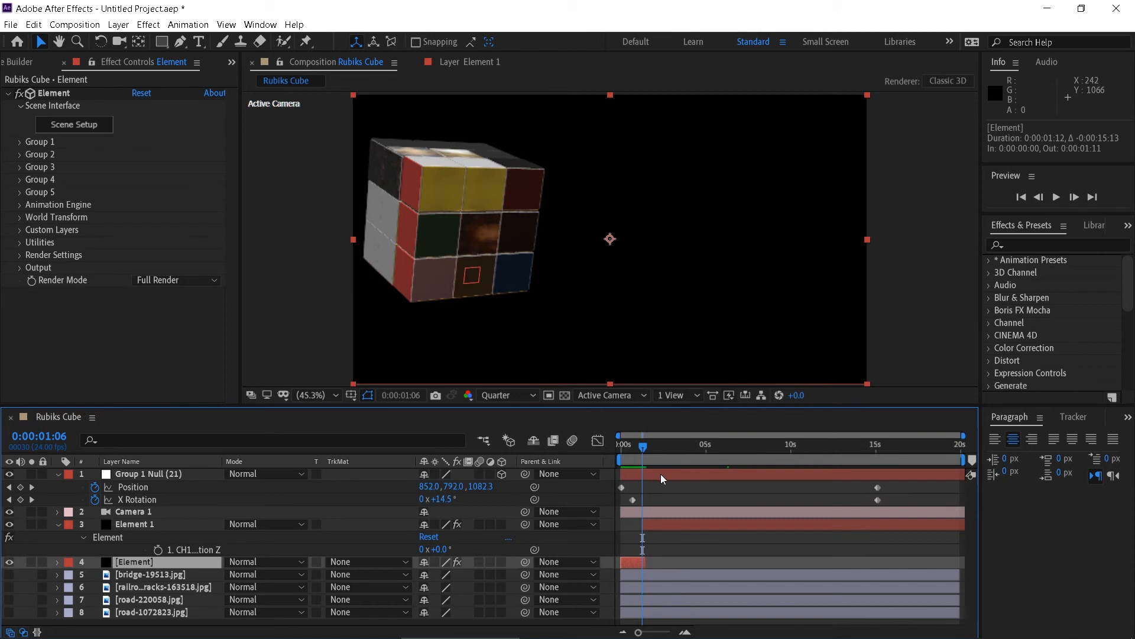
left_click_drag(638, 632, 686, 601)
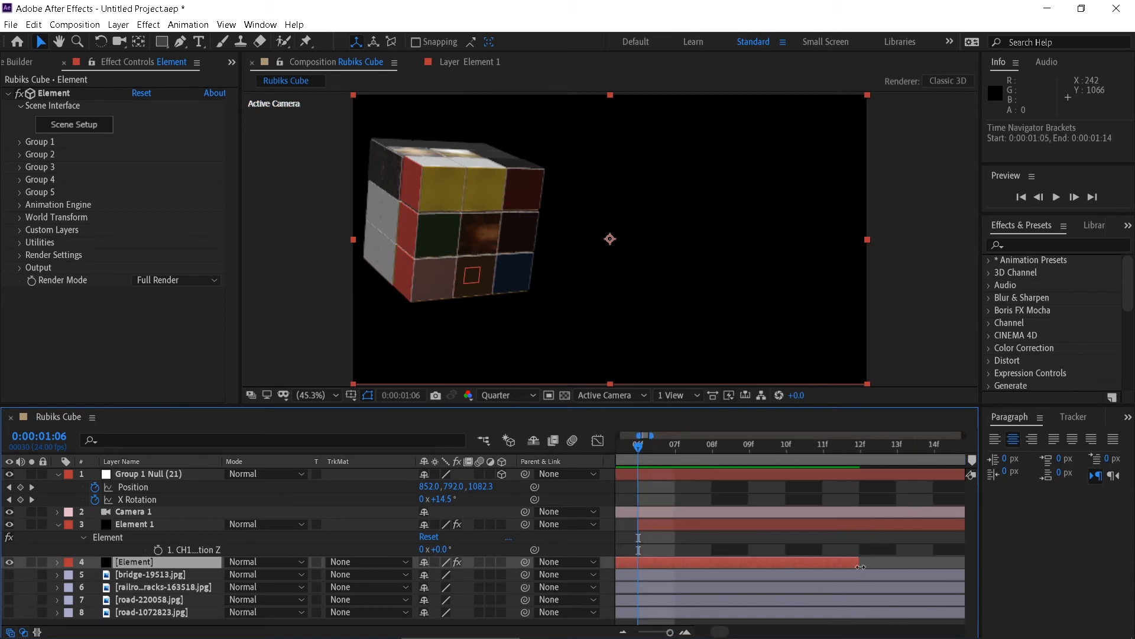
left_click_drag(859, 563, 640, 566)
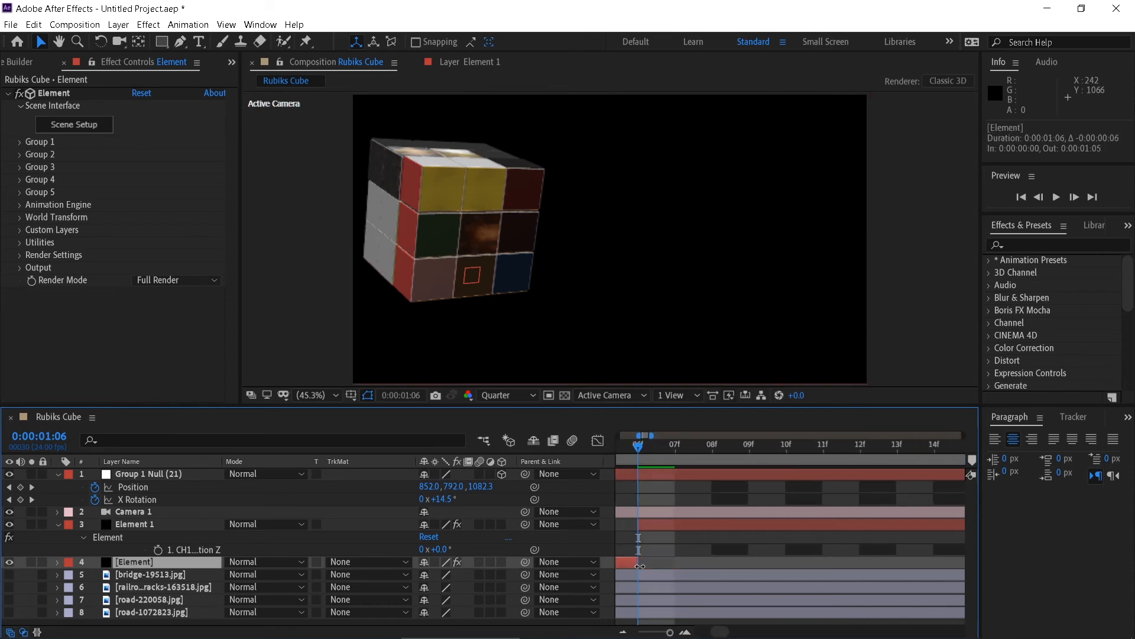
key("minus")
key("minus")
key("minus")
key("minus")
key("minus")
key("minus")
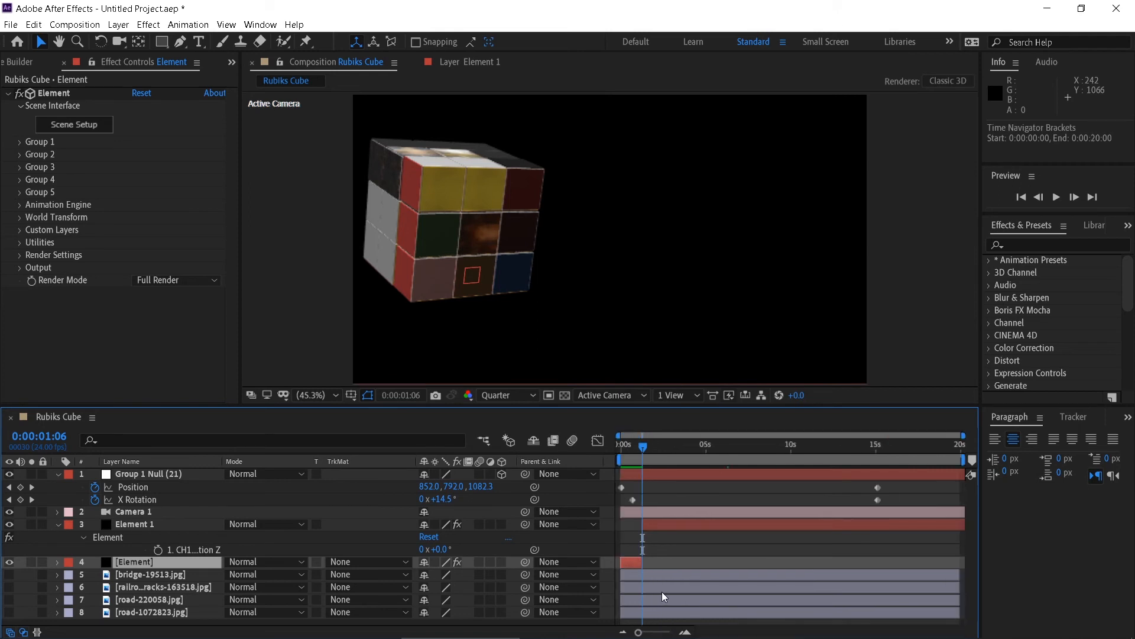
Step: Preview the slice rotations from the composition start, replay them once more, and check the cube at 0:00:02:19
left_click_drag(643, 446, 566, 492)
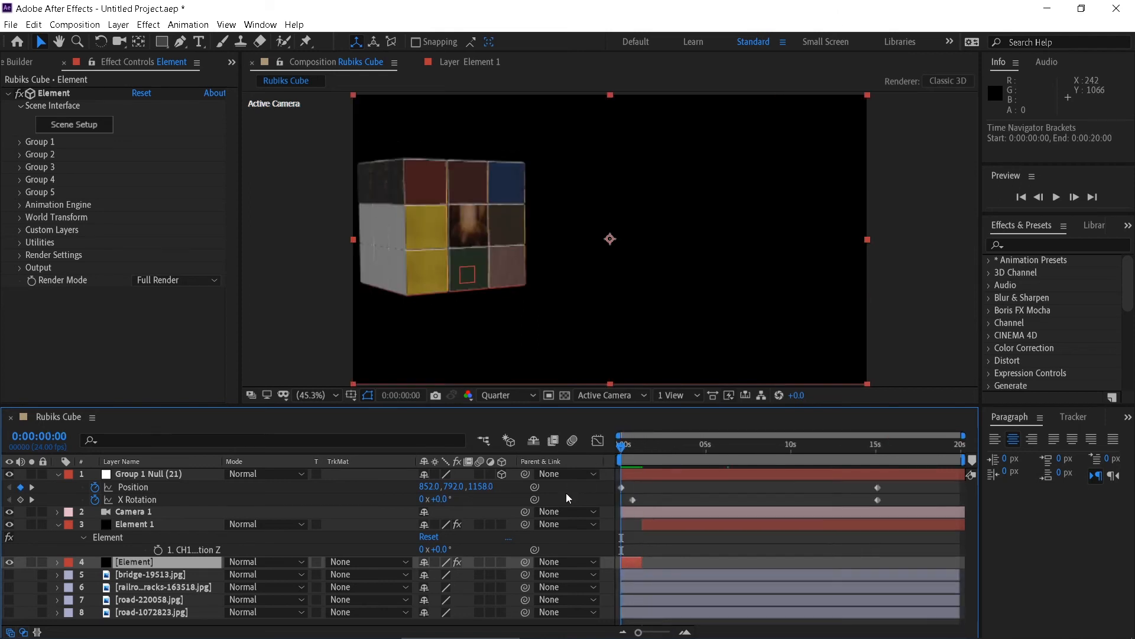
key("space")
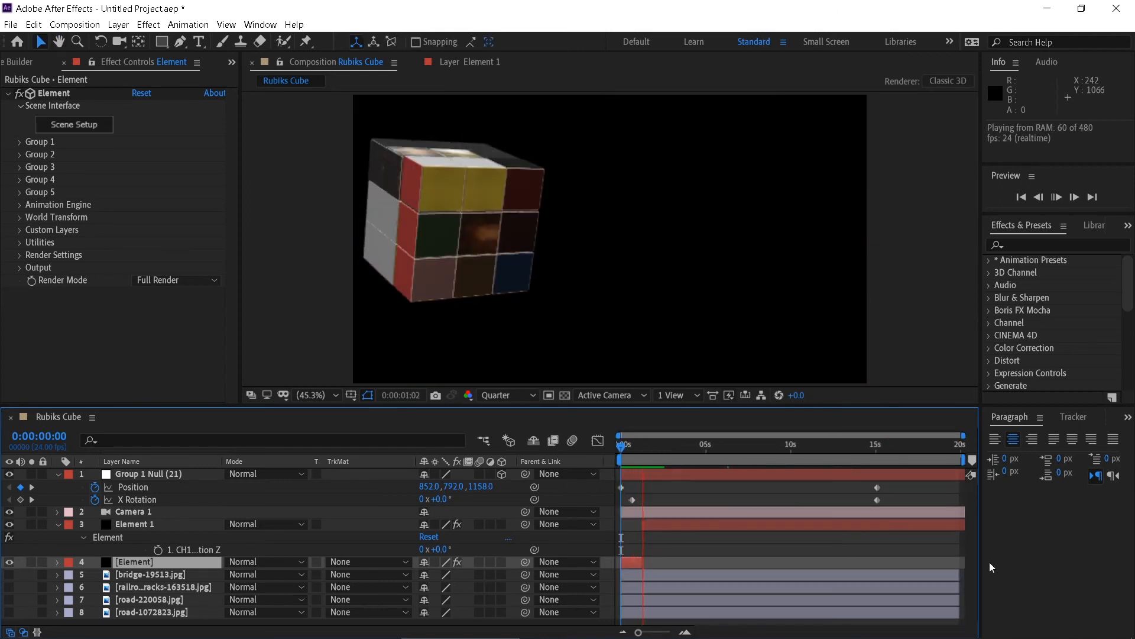
key("space")
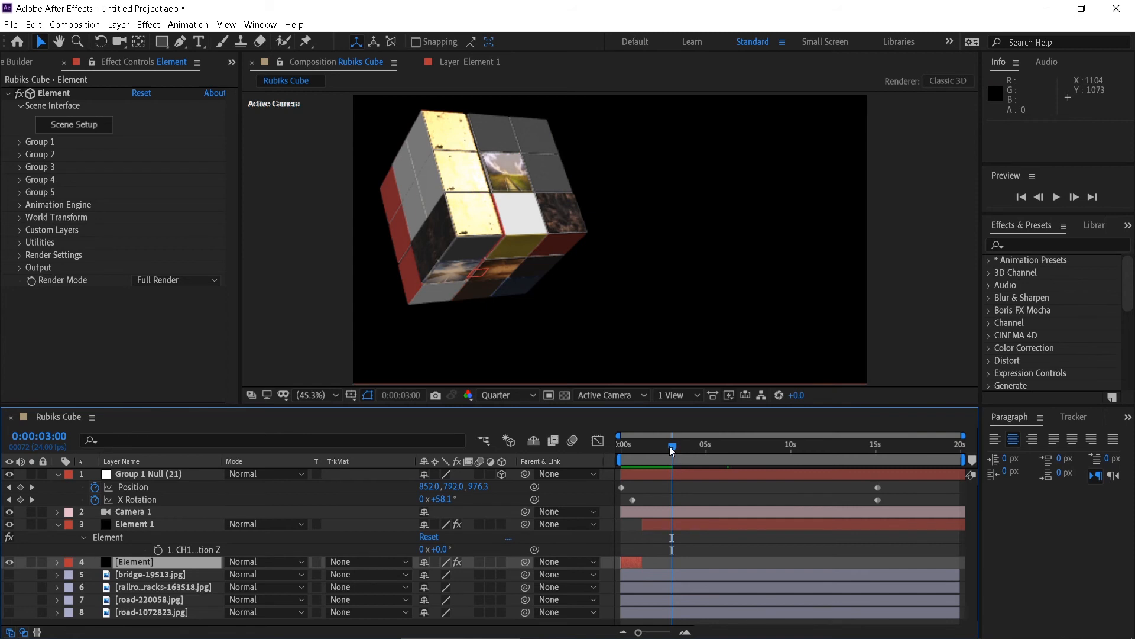
left_click_drag(673, 446, 604, 449)
key("space")
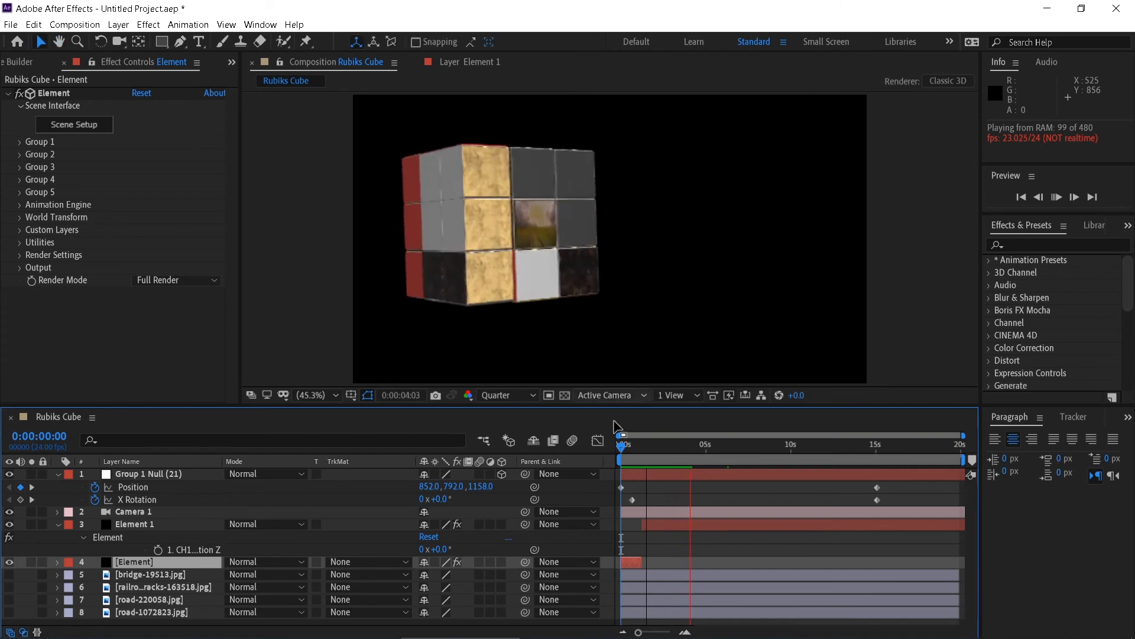
mouse_move(665, 449)
left_mouse_down()
mouse_move(615, 454)
mouse_move(668, 454)
left_mouse_up()
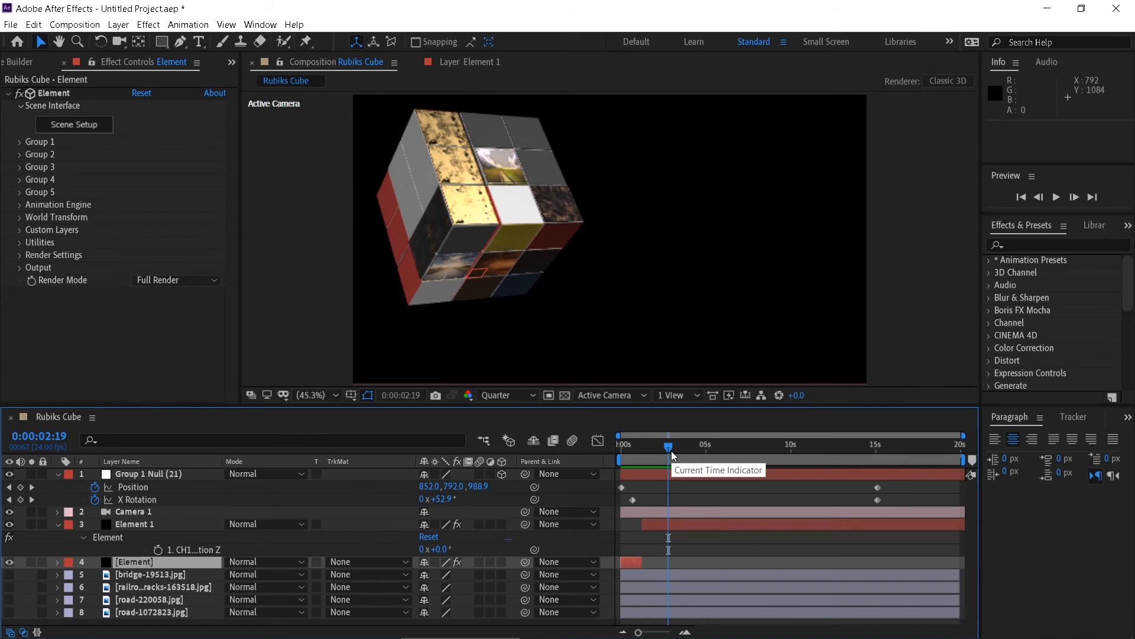
Step: Move to 0:00:01:09 and duplicate the Element 1 layer for another slice rotation
left_click_drag(672, 450, 645, 451)
left_click(144, 527)
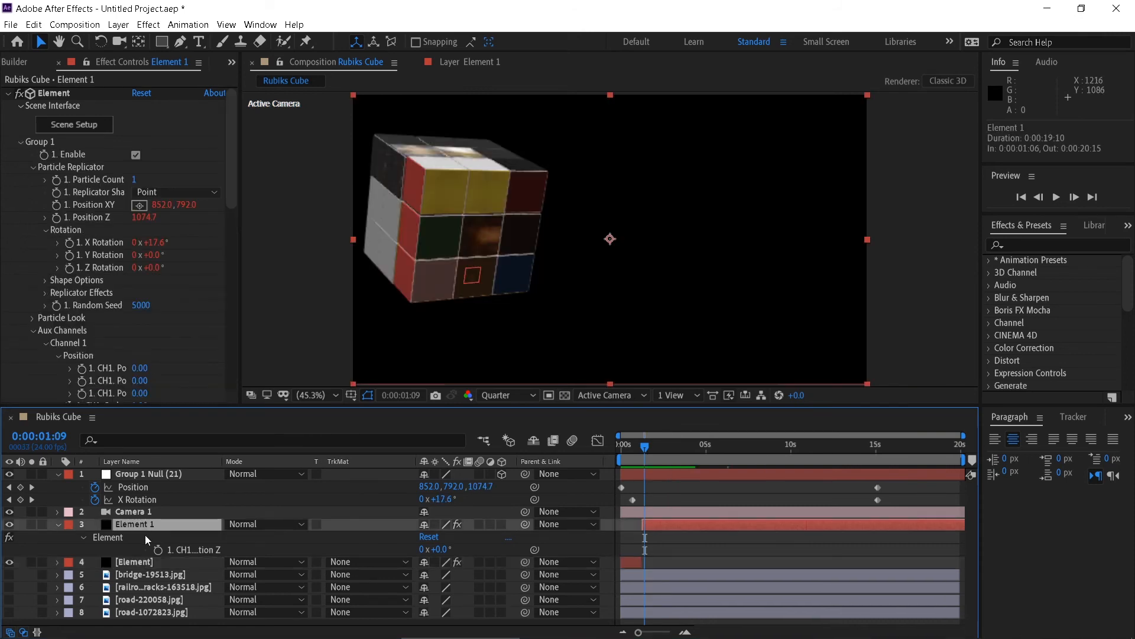
key("ctrl+d")
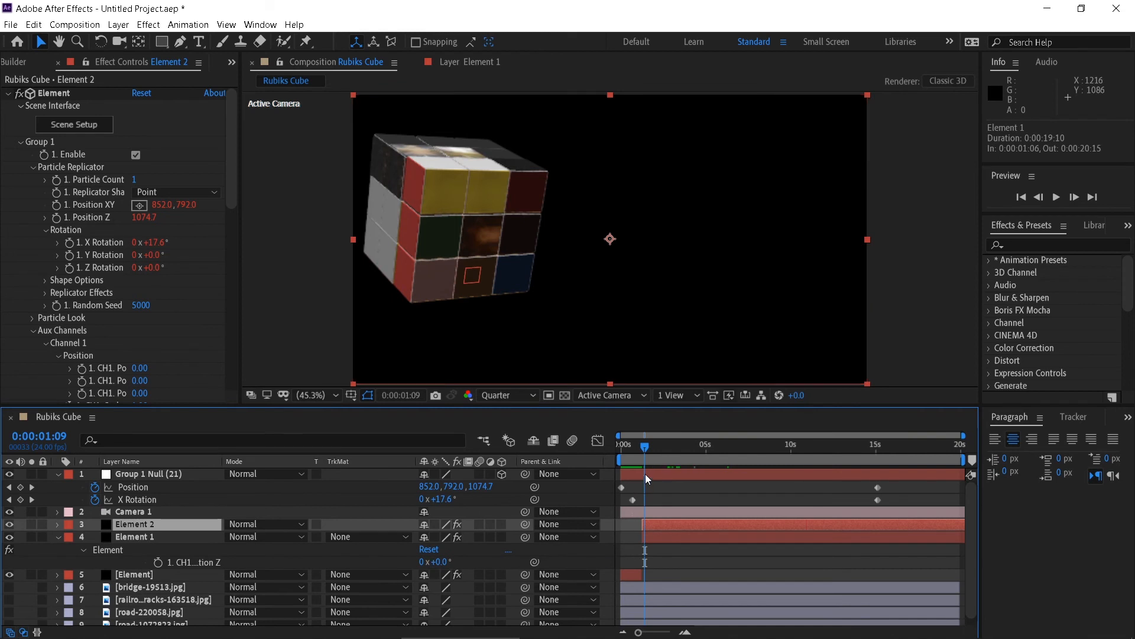
Step: Remove the Channel 1 X rotation keyframes from Element 2 at 0:00:01:07, where the rotation is still 0°
left_click_drag(646, 449, 627, 448)
left_click_drag(649, 449, 645, 483)
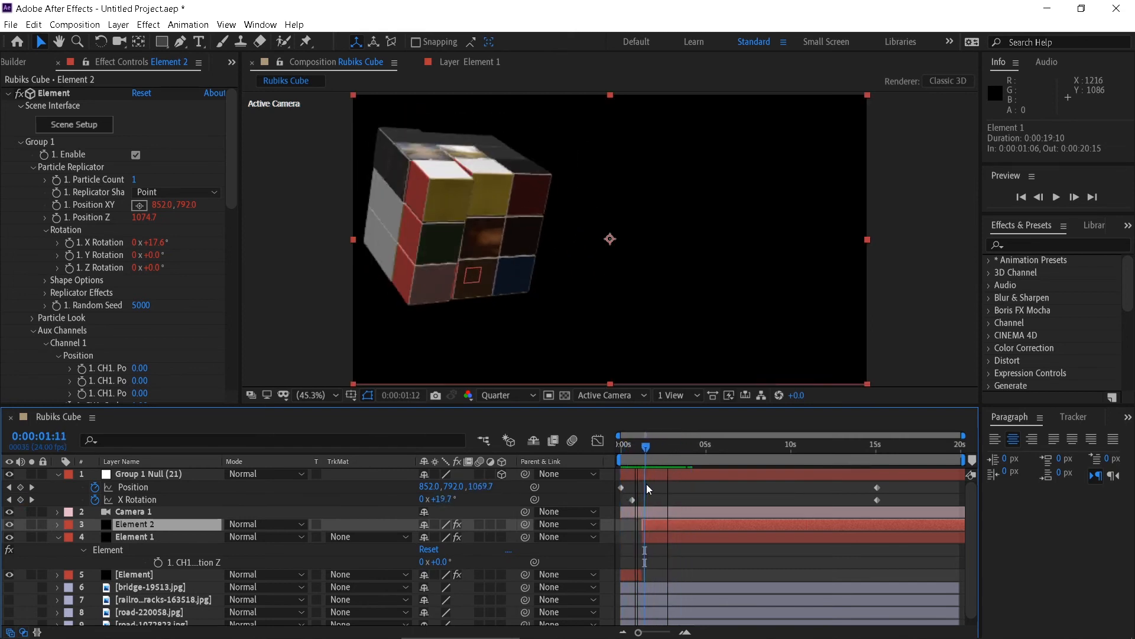
left_click(131, 525)
key("u")
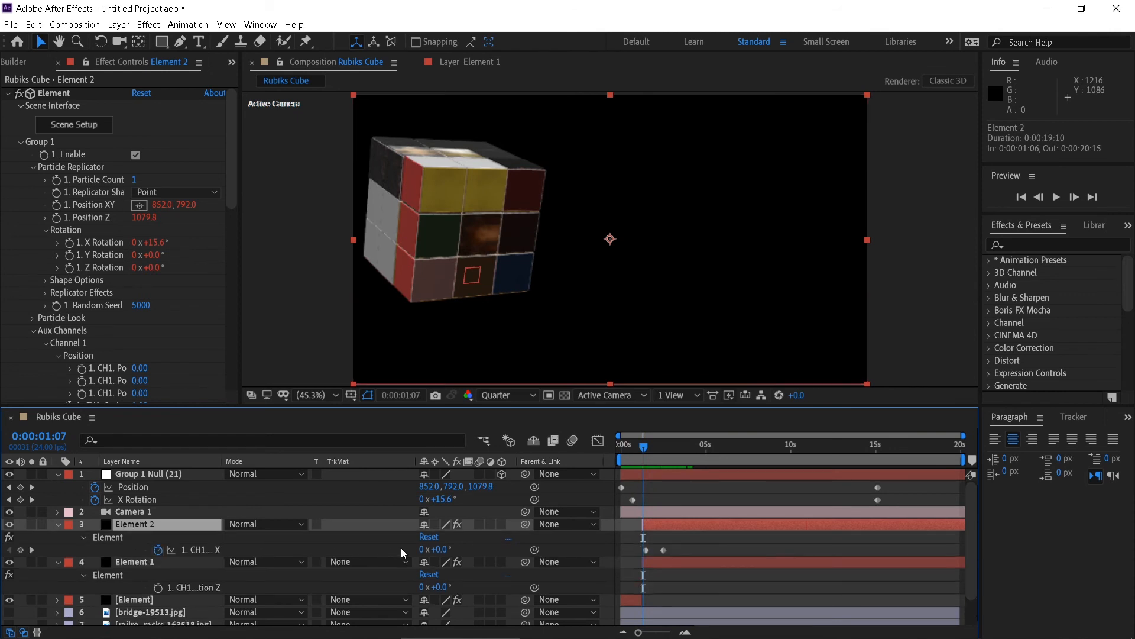
left_click(158, 551)
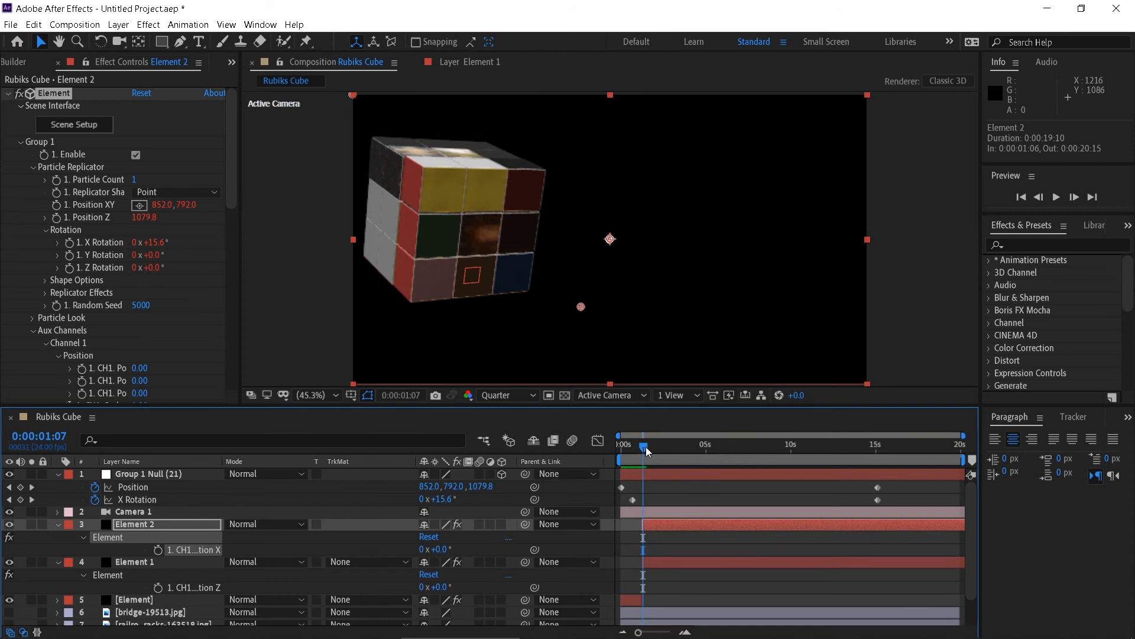
Step: In Element 2's scene, switch to the Perspective view and set the Group Folder's X orientation to -90°
left_click(133, 524)
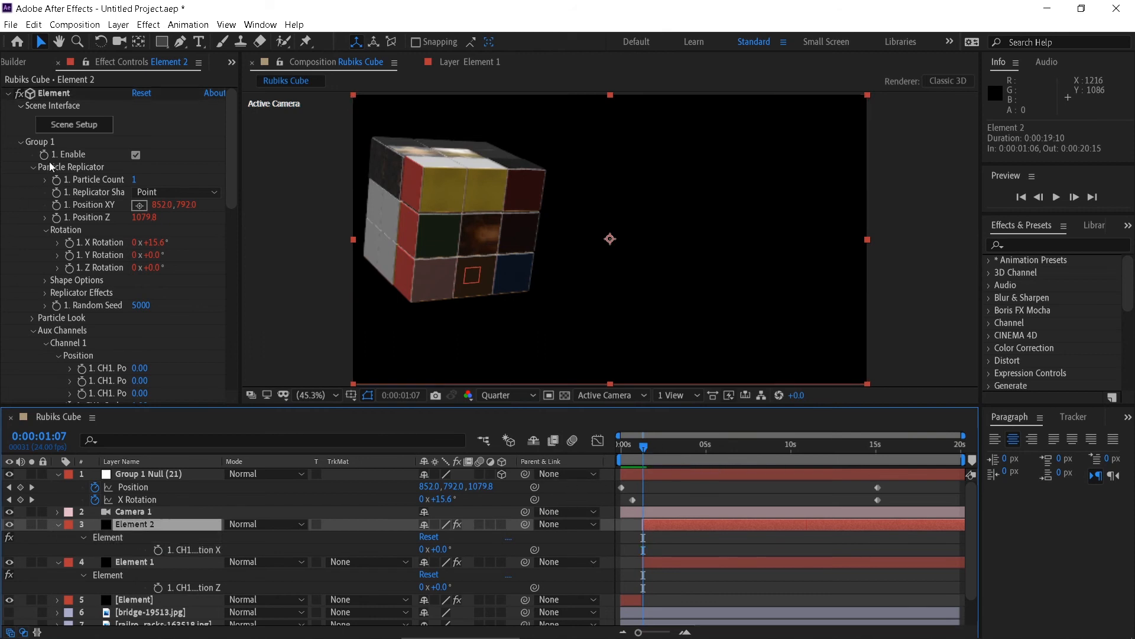
left_click(69, 126)
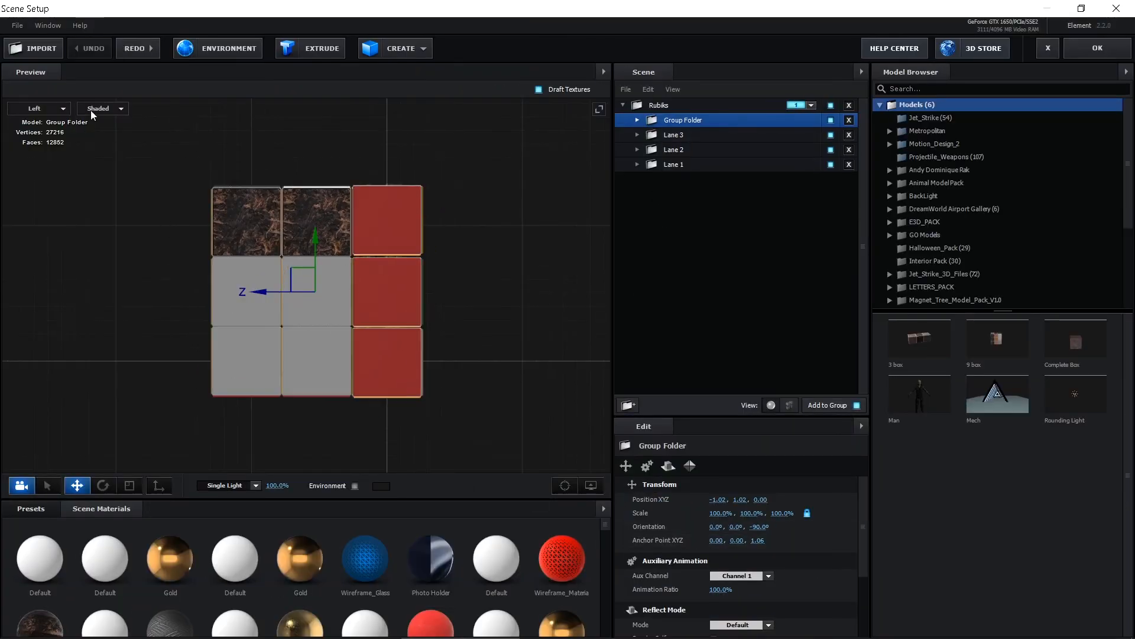
left_click(39, 109)
left_click(35, 109)
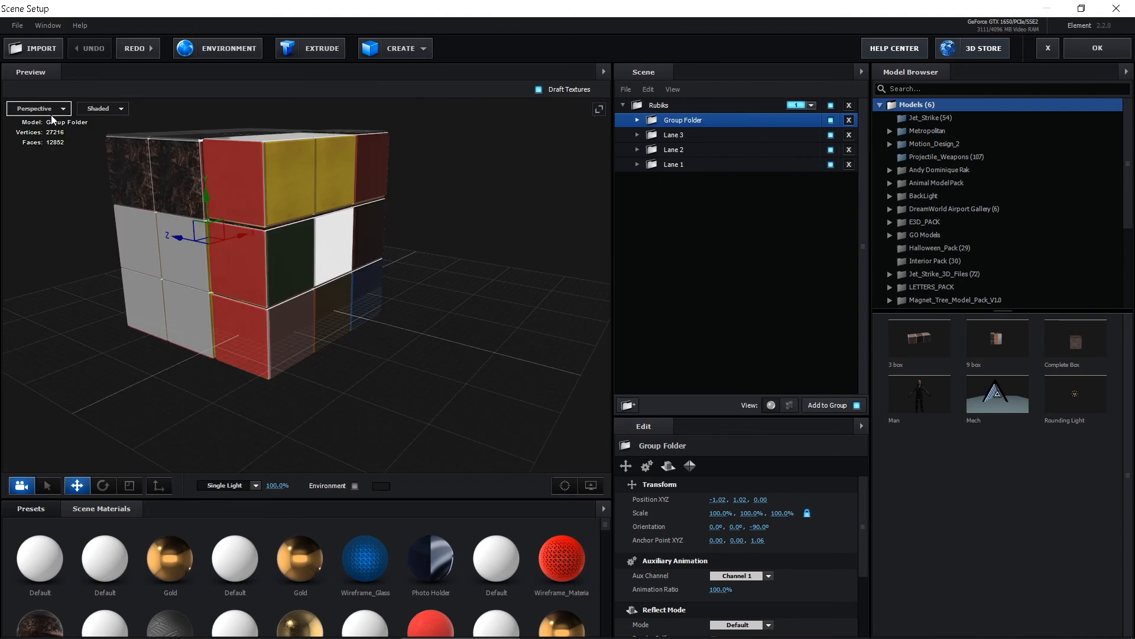
left_click_drag(460, 371, 256, 264)
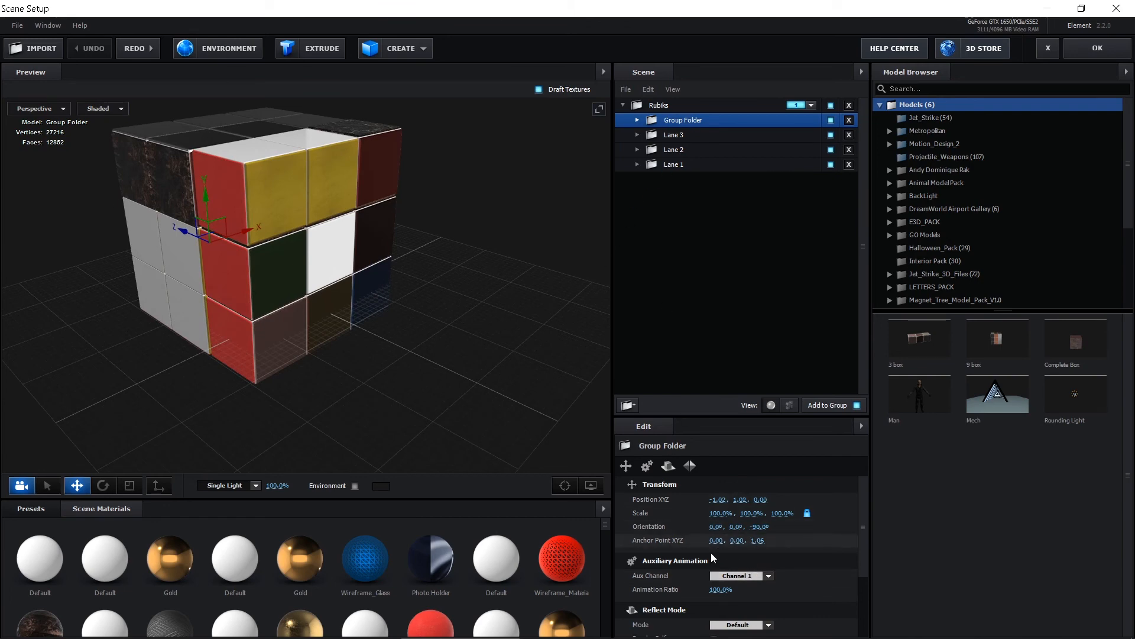
left_click_drag(716, 527, 682, 527)
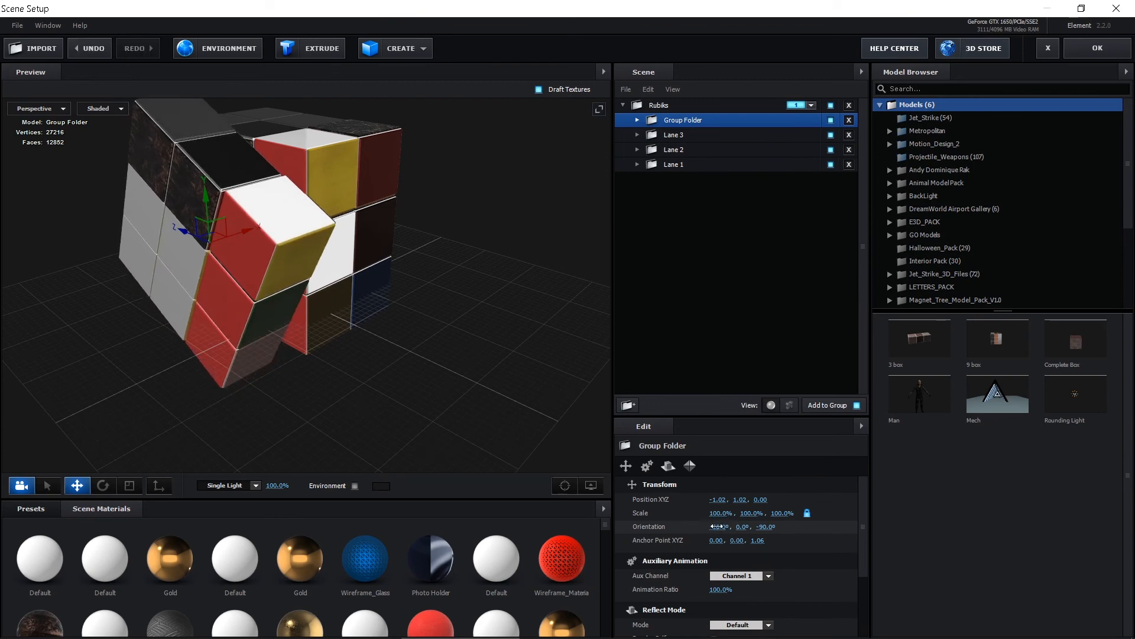
left_click(717, 527)
type("-9")
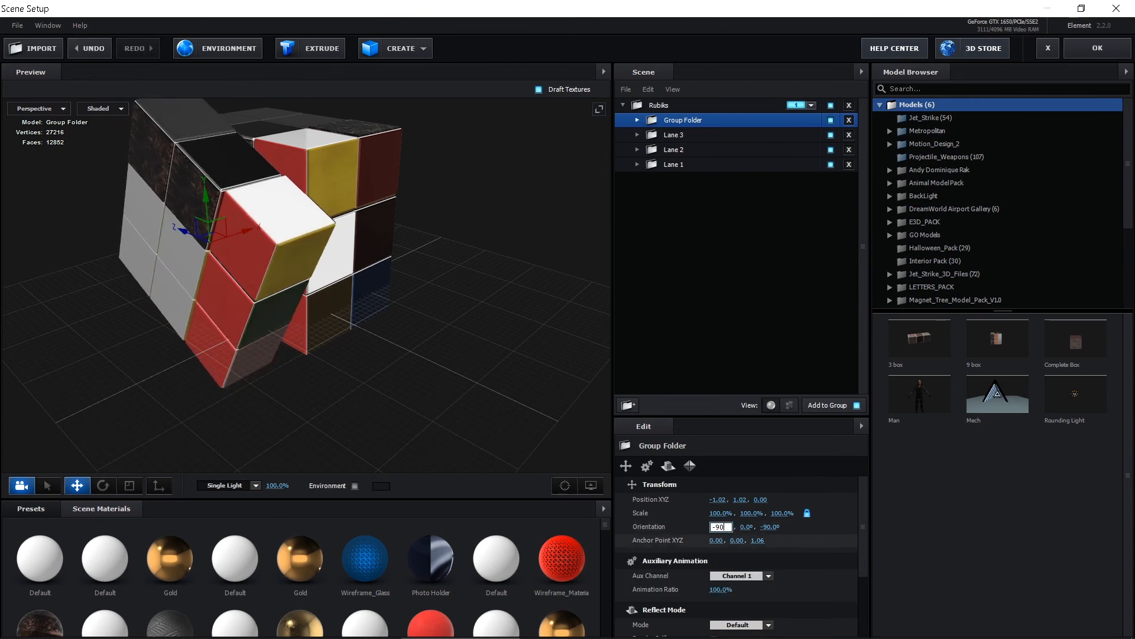
type("0")
key("Return")
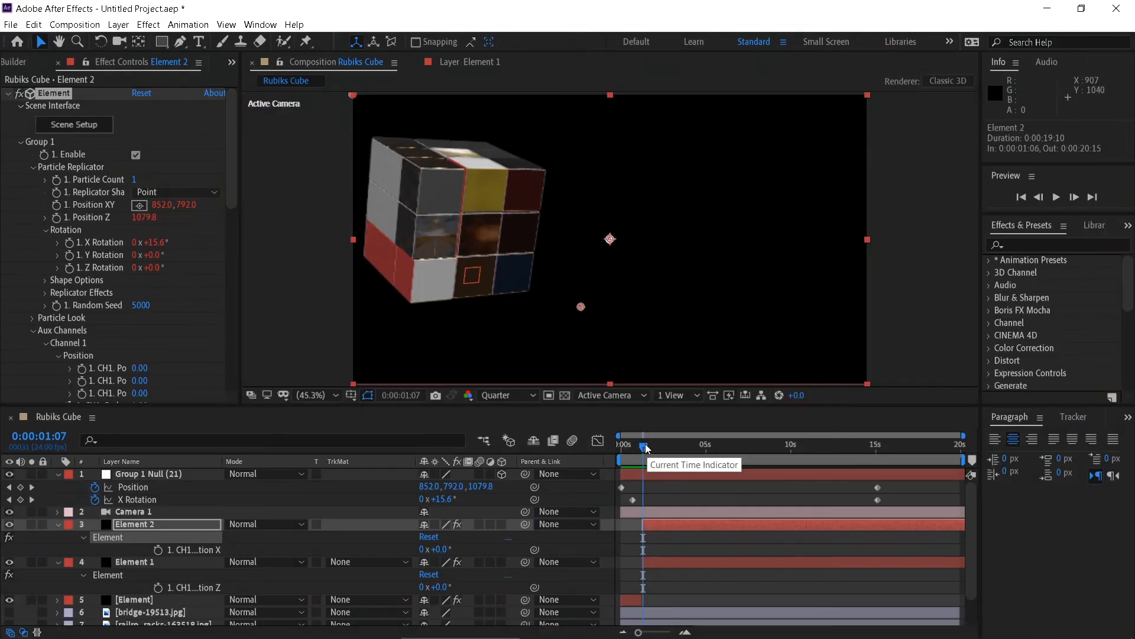
Step: Compare the cube with Element 2 hidden and shown at 0:00:02:17, leaving Element 2 visible and Element 1 hidden
left_click(8, 525)
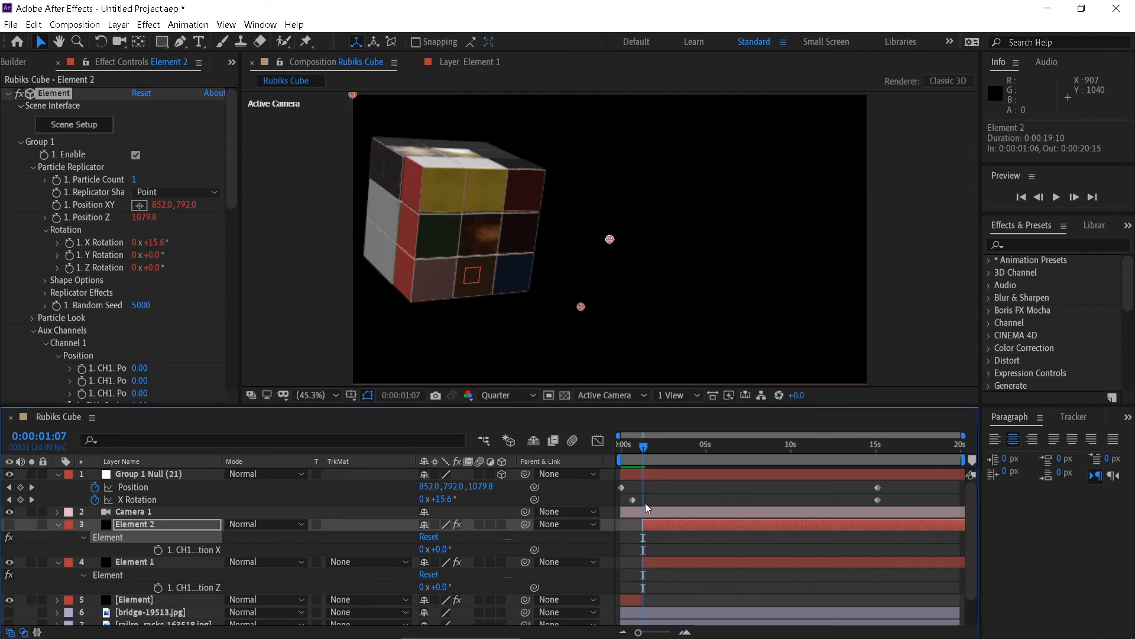
left_click_drag(645, 450, 667, 453)
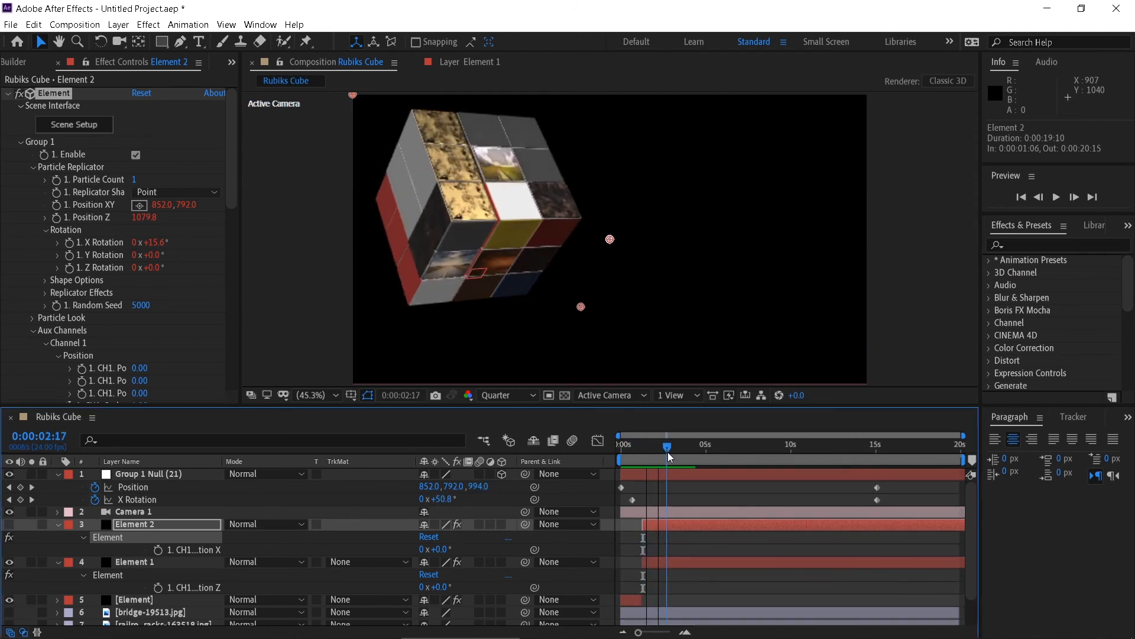
left_click(9, 525)
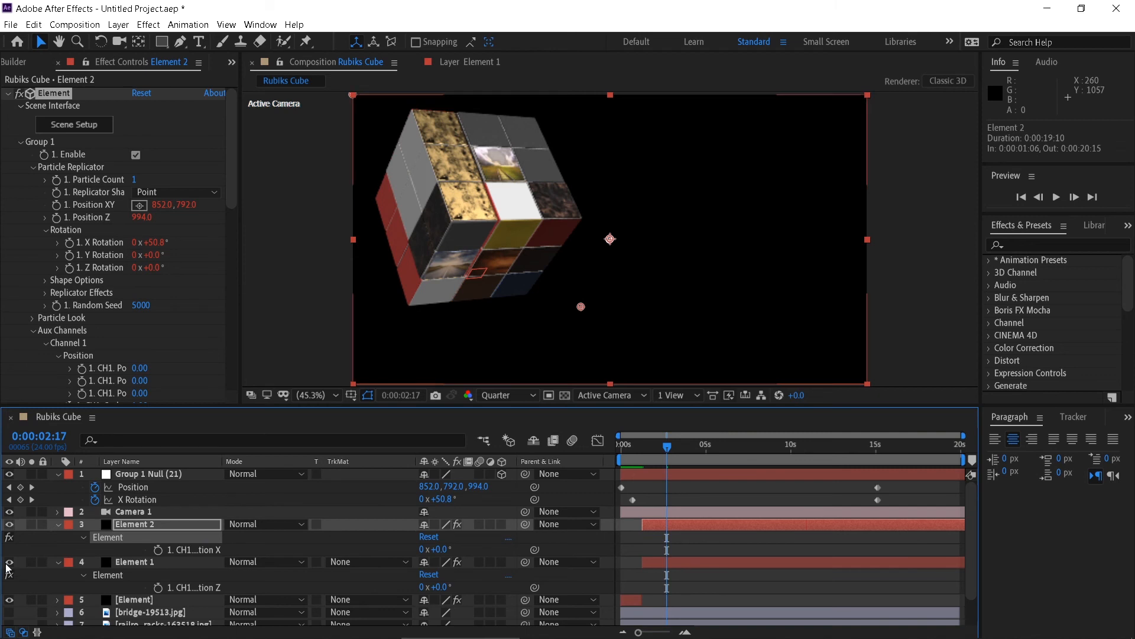
Step: Reopen Element 2's scene and examine the rotated slice and the top layer of the cube from several angles
left_click(143, 526)
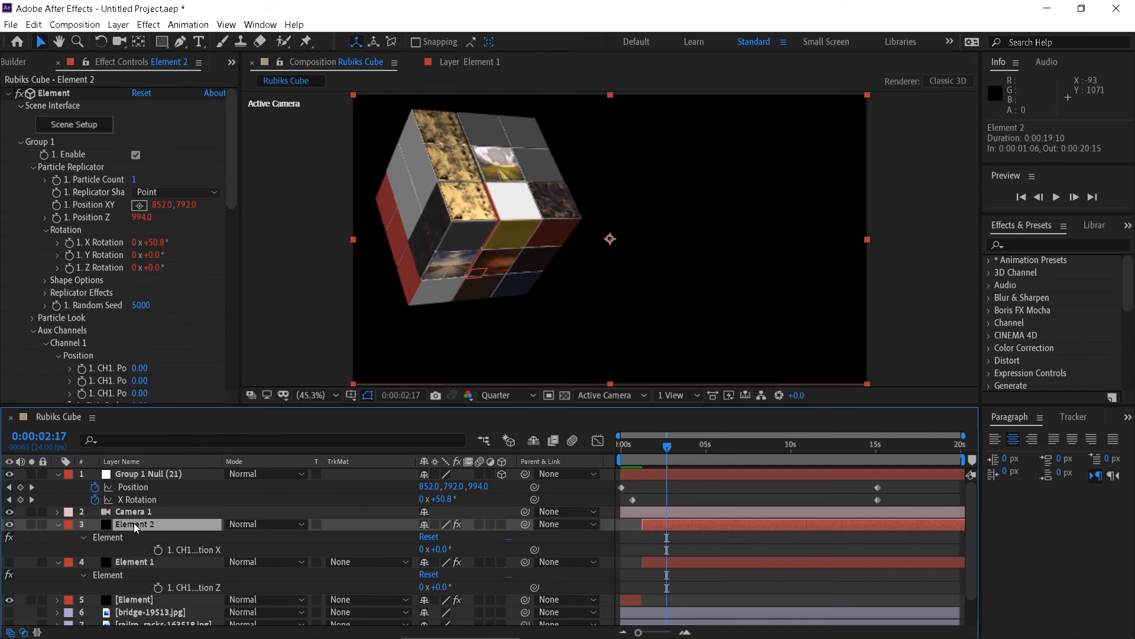
left_click(74, 125)
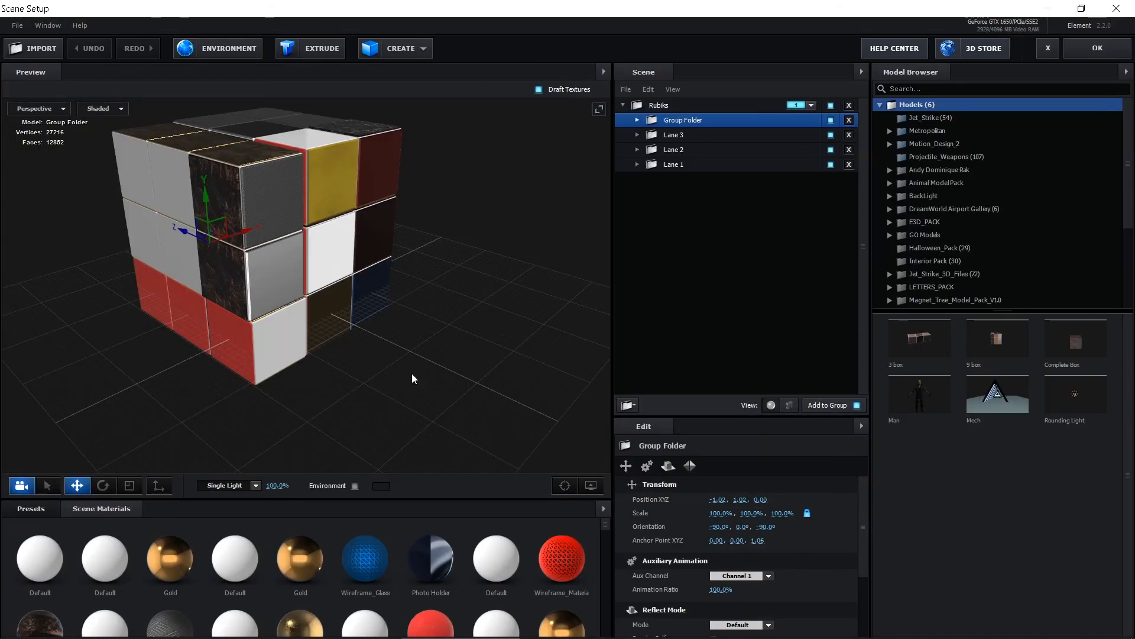
left_click_drag(360, 365, 308, 373)
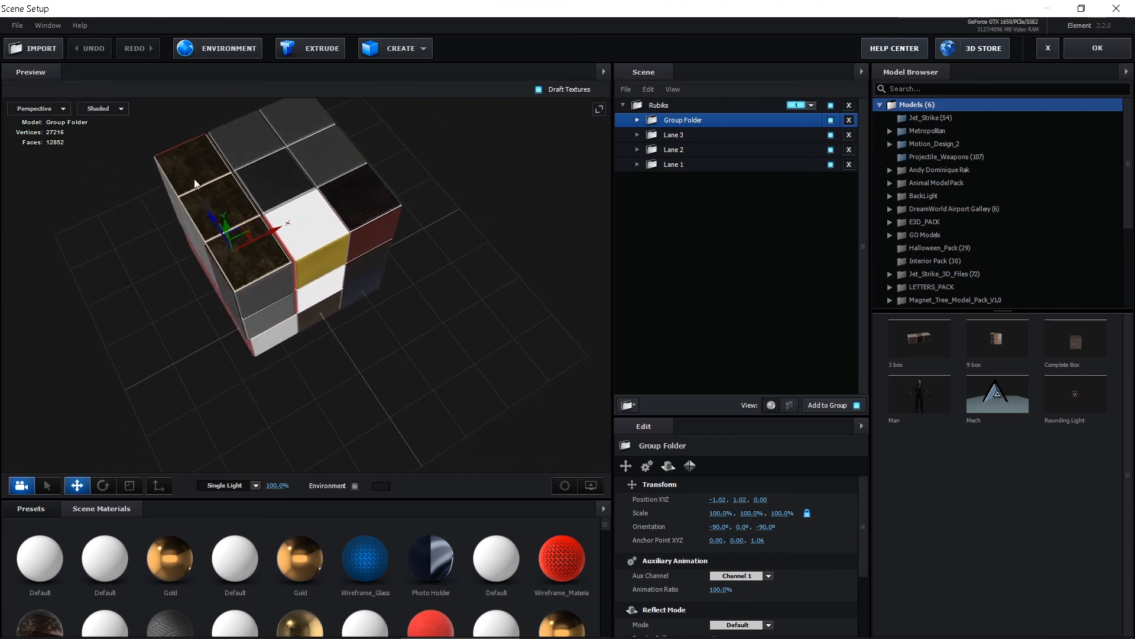
left_click_drag(199, 253, 349, 335)
left_click_drag(401, 366, 379, 331)
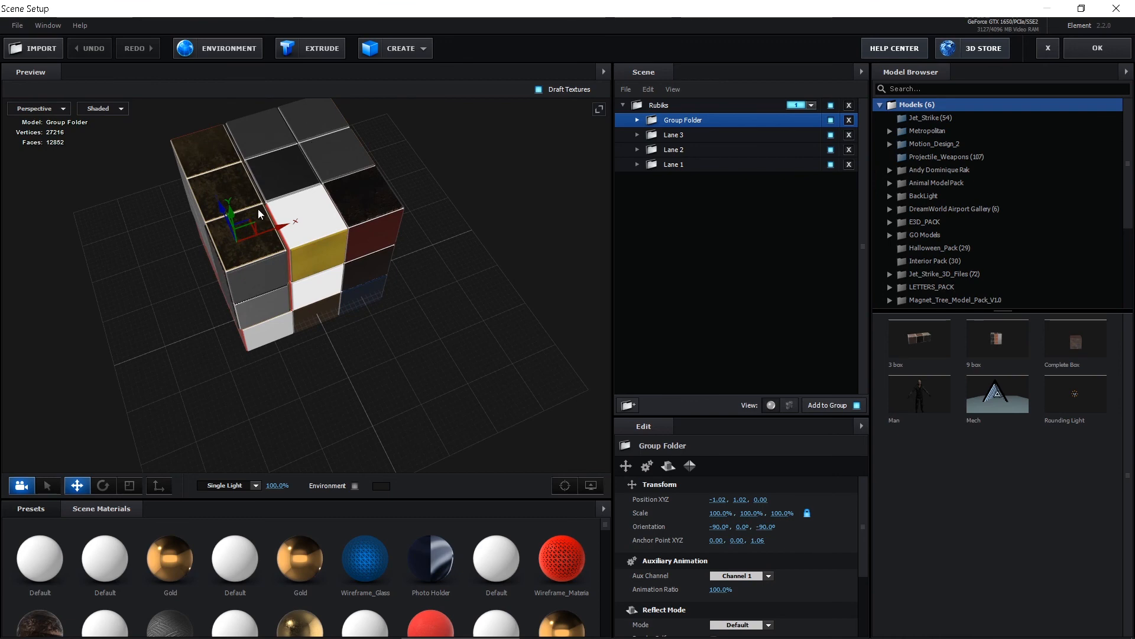
left_click_drag(432, 363, 435, 343)
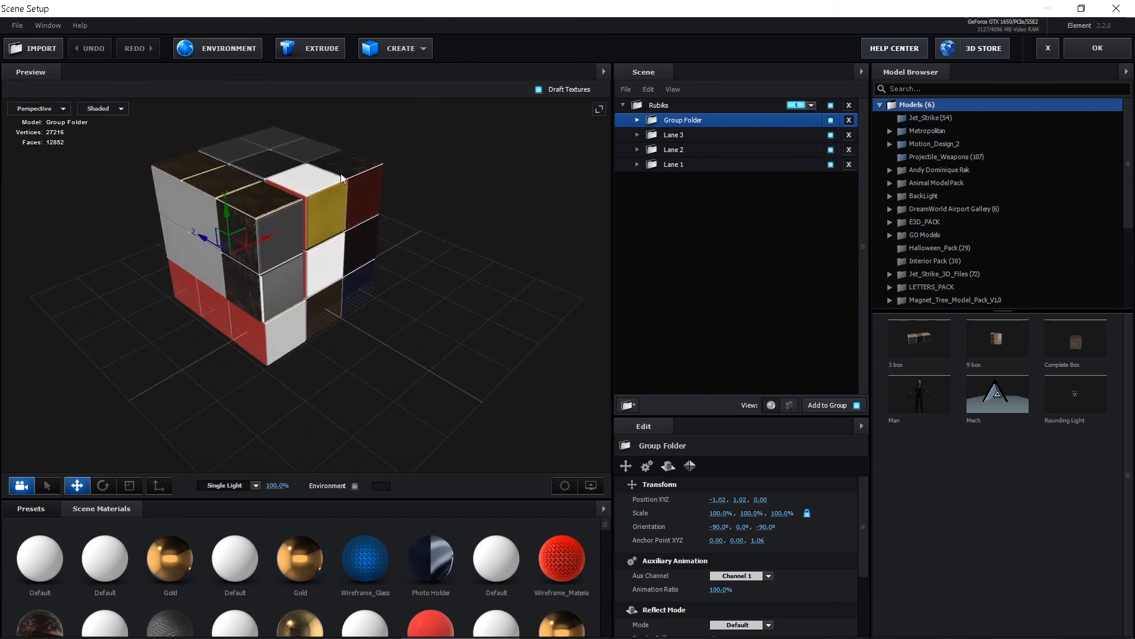
left_click_drag(436, 379, 299, 353)
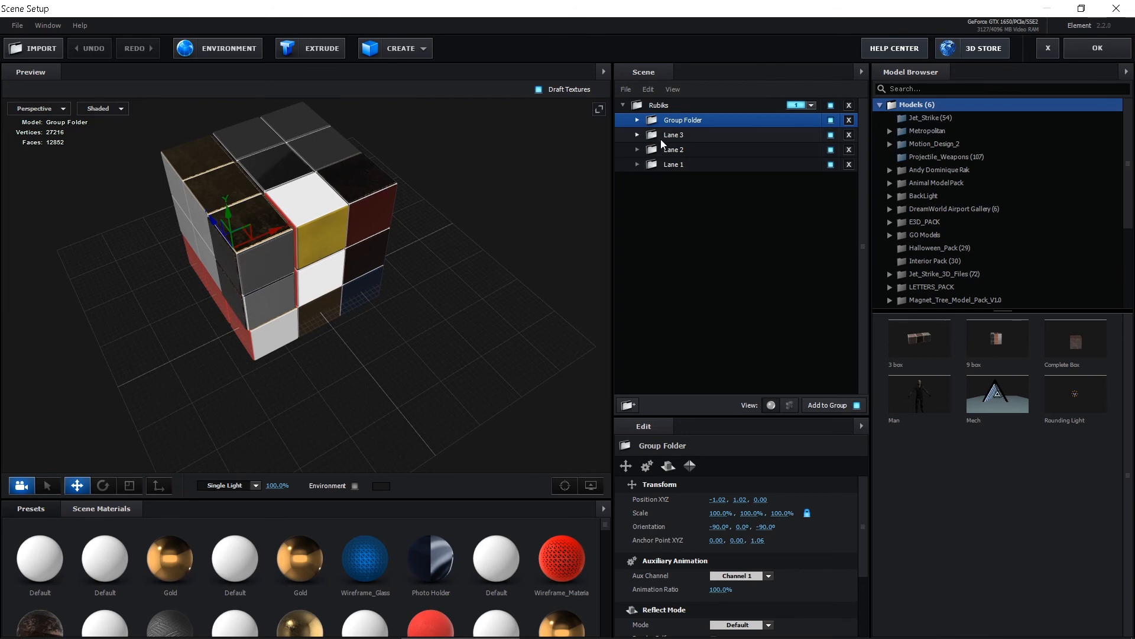
left_click_drag(383, 332, 386, 316)
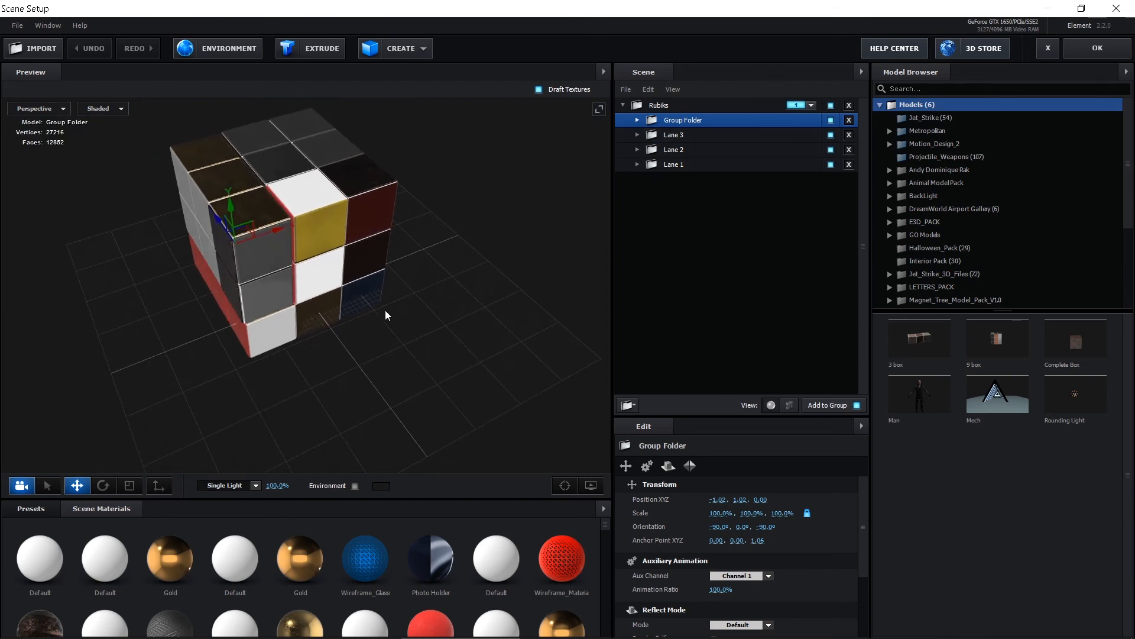
Step: In Element 2's scene, move the three top-layer cubelet folders named 3 out of the Group Folder to the scene's root level
left_click(833, 120)
left_click(832, 119)
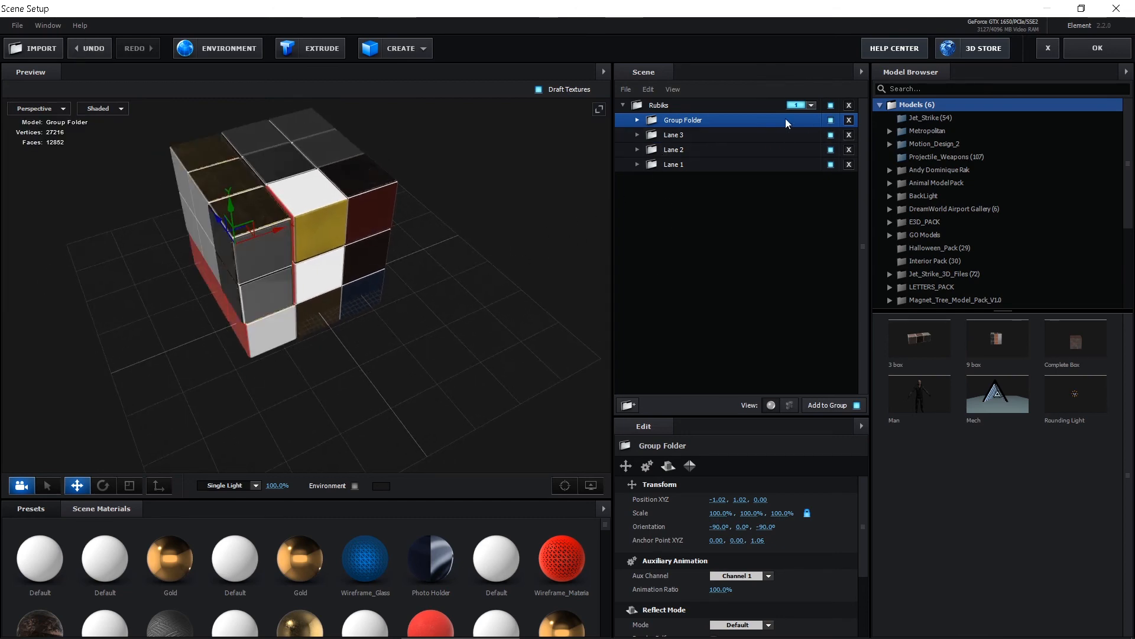
left_click(637, 119)
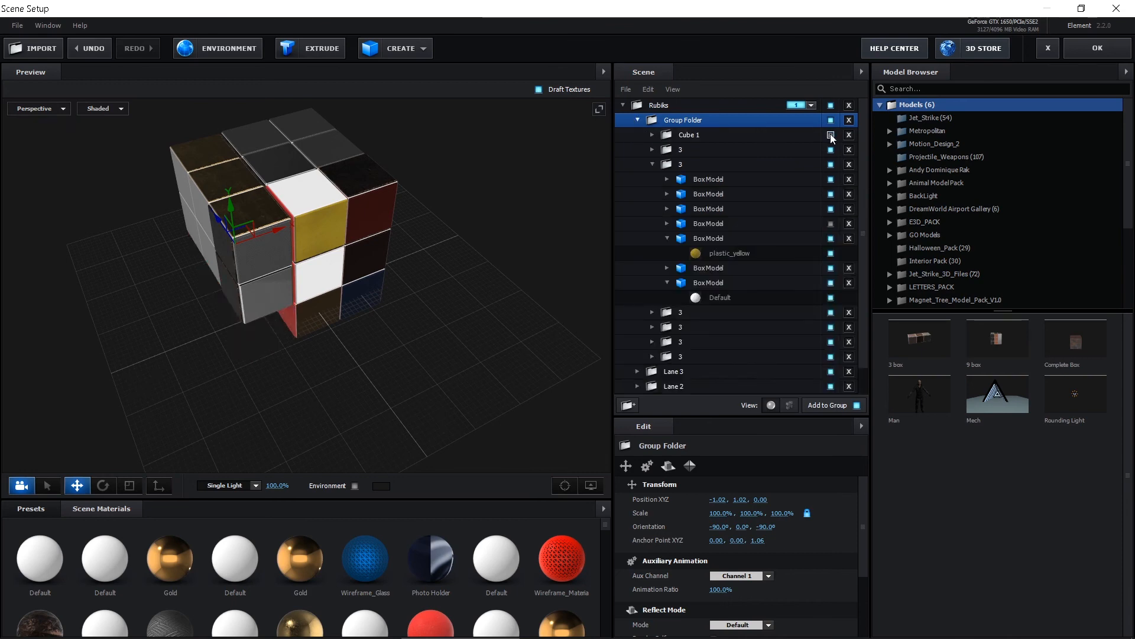
left_click(714, 164)
left_click(828, 178)
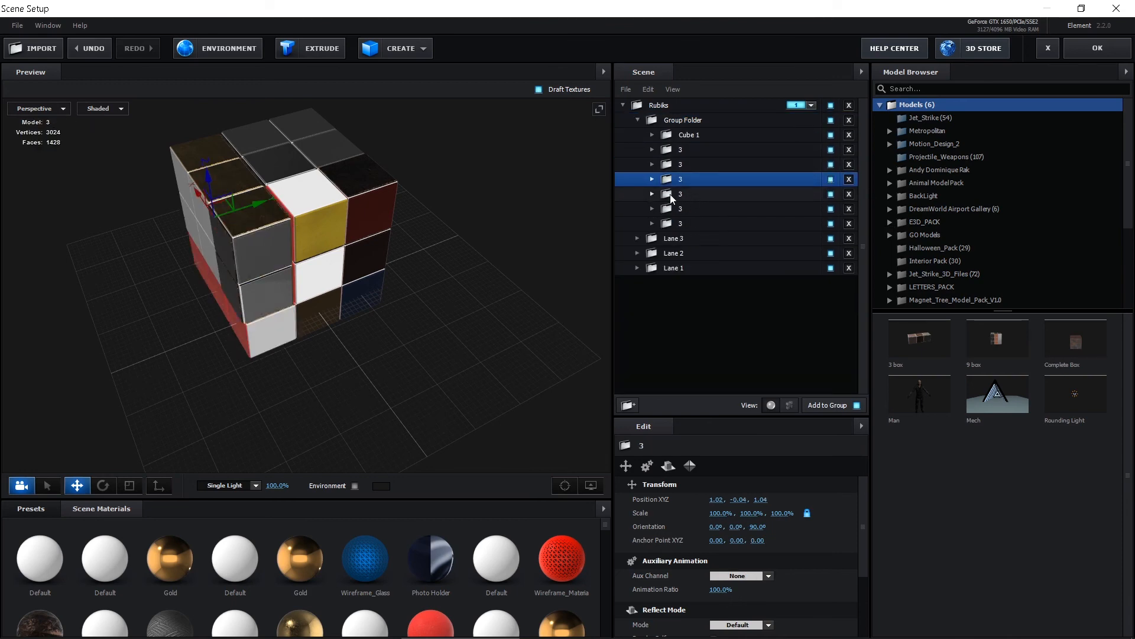
left_click_drag(672, 198, 705, 324)
left_click(686, 181)
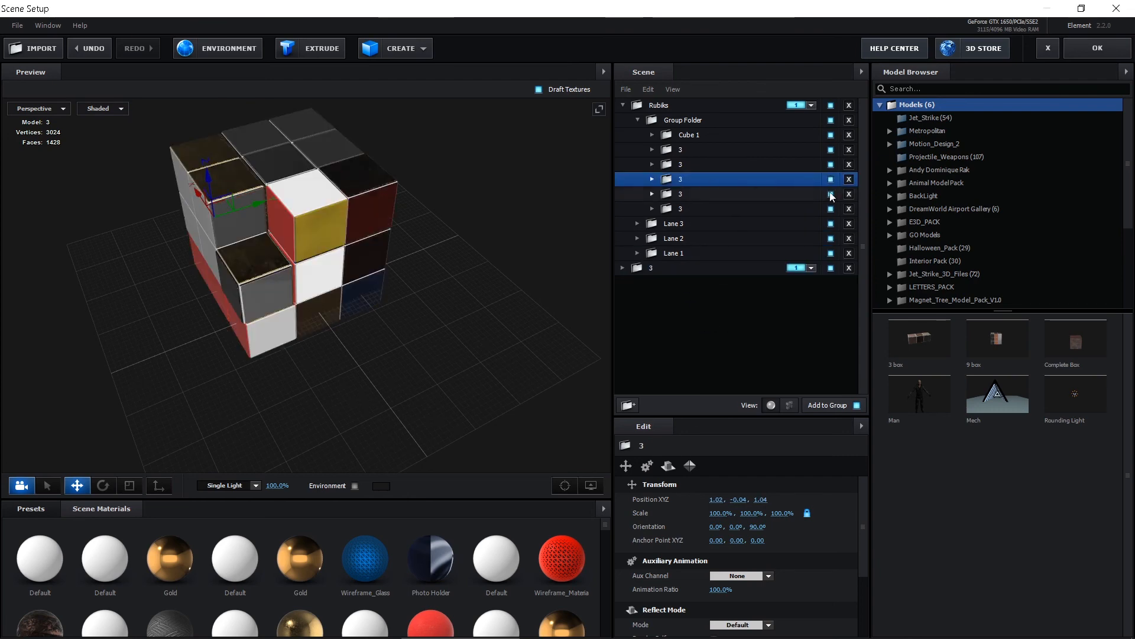
left_click_drag(671, 210, 712, 329)
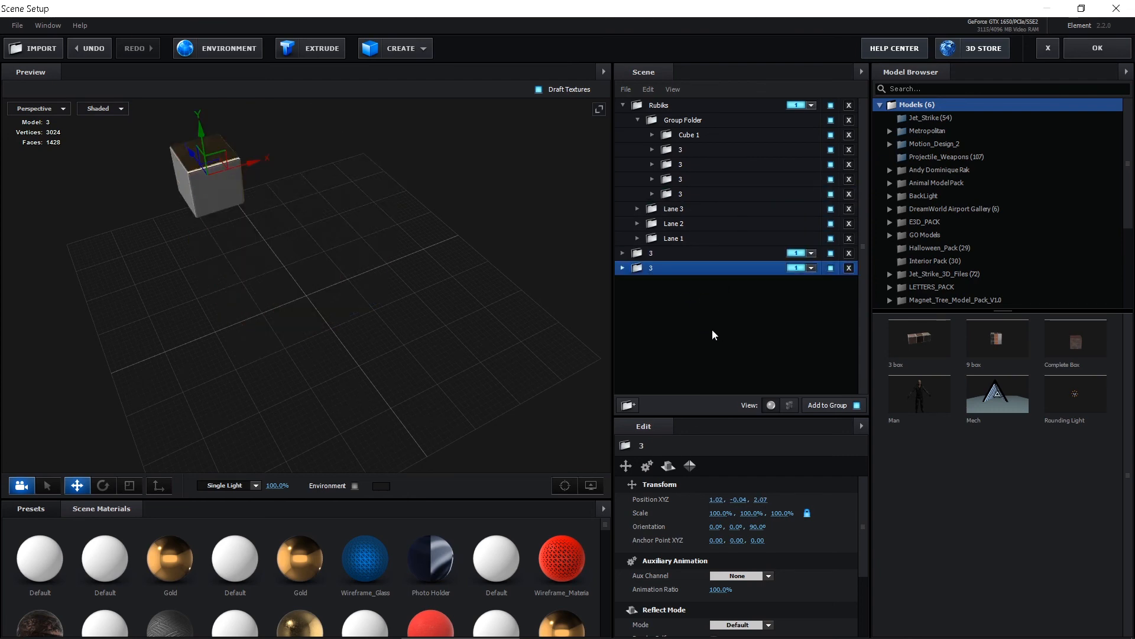
left_click_drag(670, 199, 696, 324)
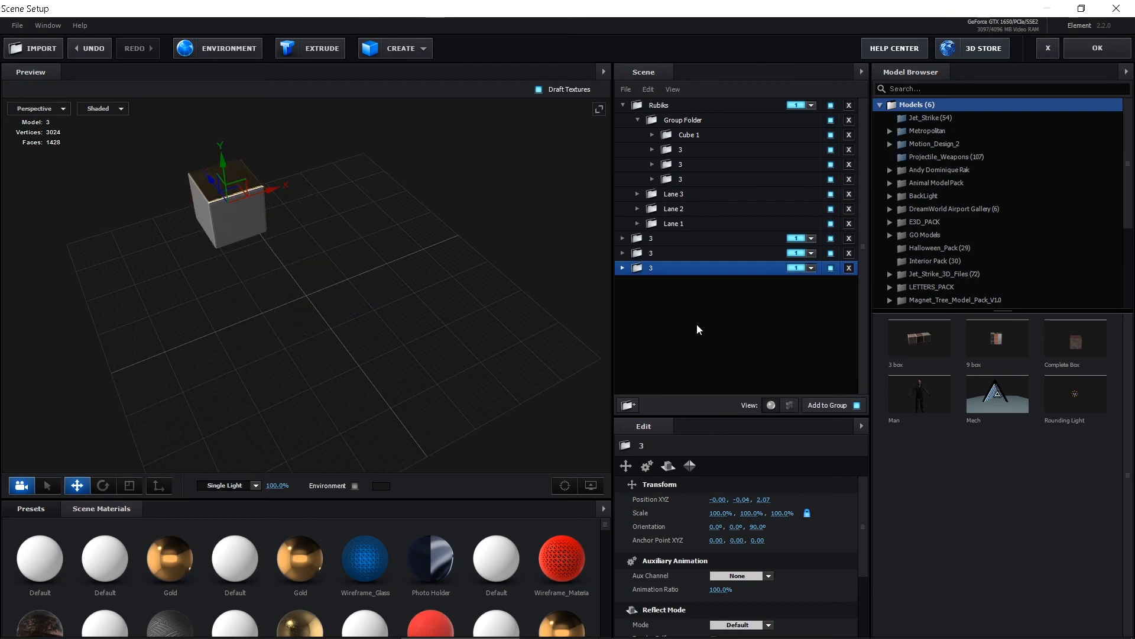
left_click(653, 119)
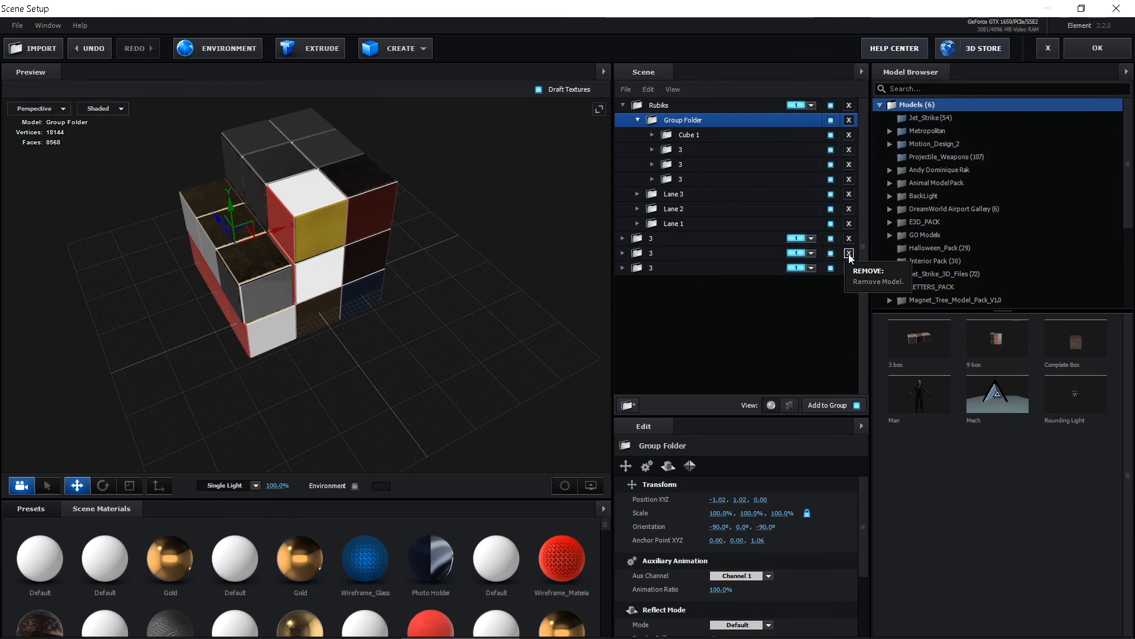
Step: Identify the top-layer cubelet folder 1 in Lane 3's Cube 3 and move it out to the scene's root level
left_click(253, 141)
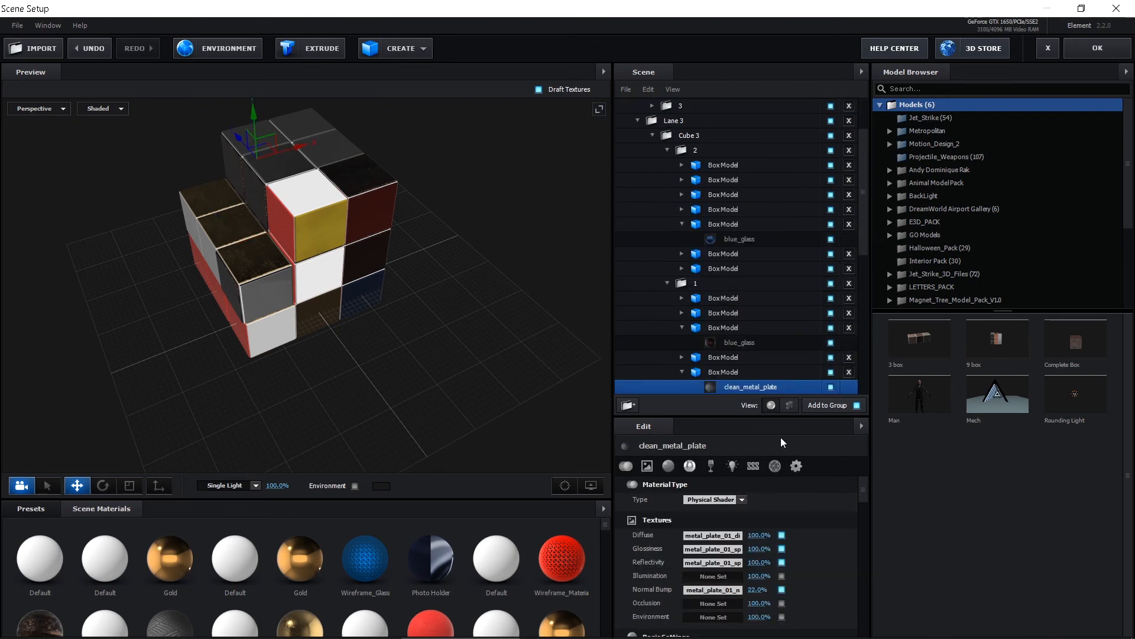
left_click(667, 282)
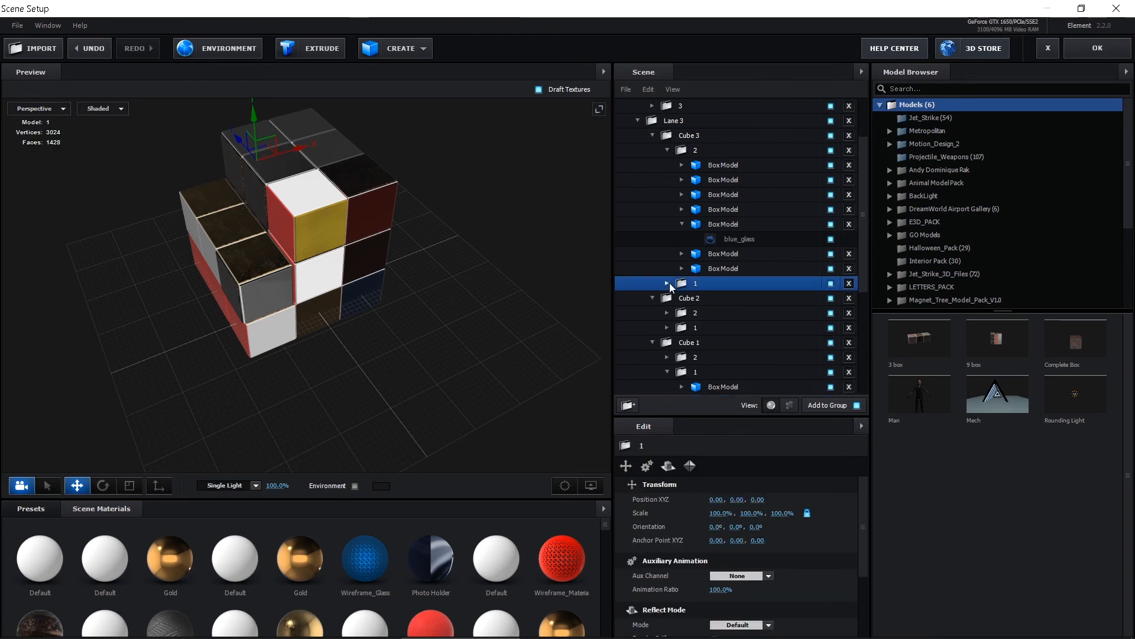
left_click(830, 283)
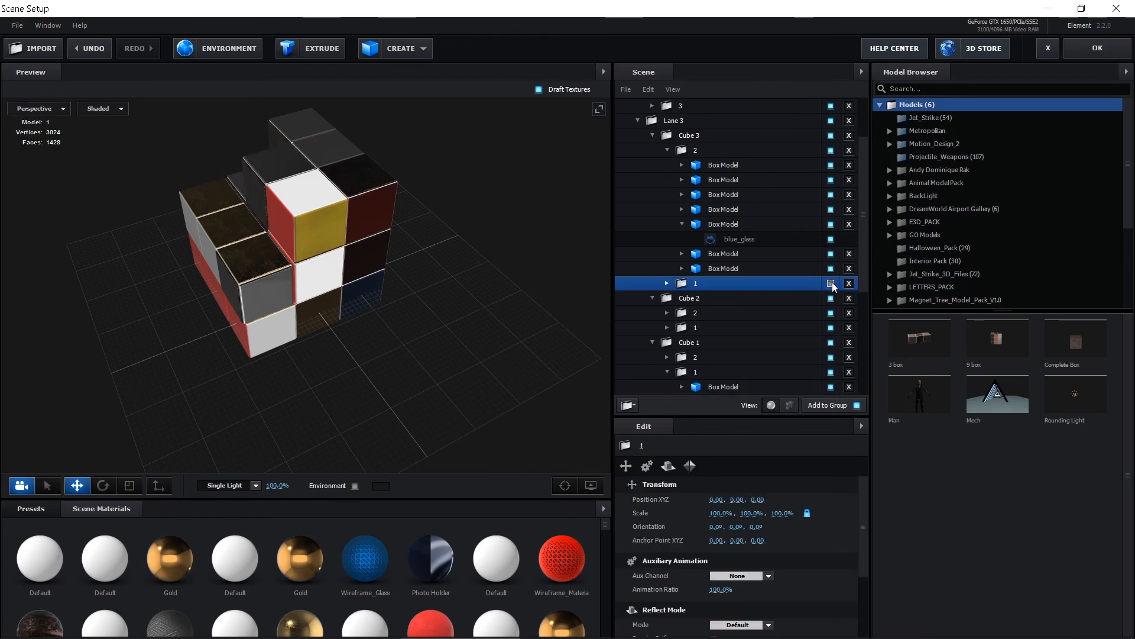
left_click(831, 283)
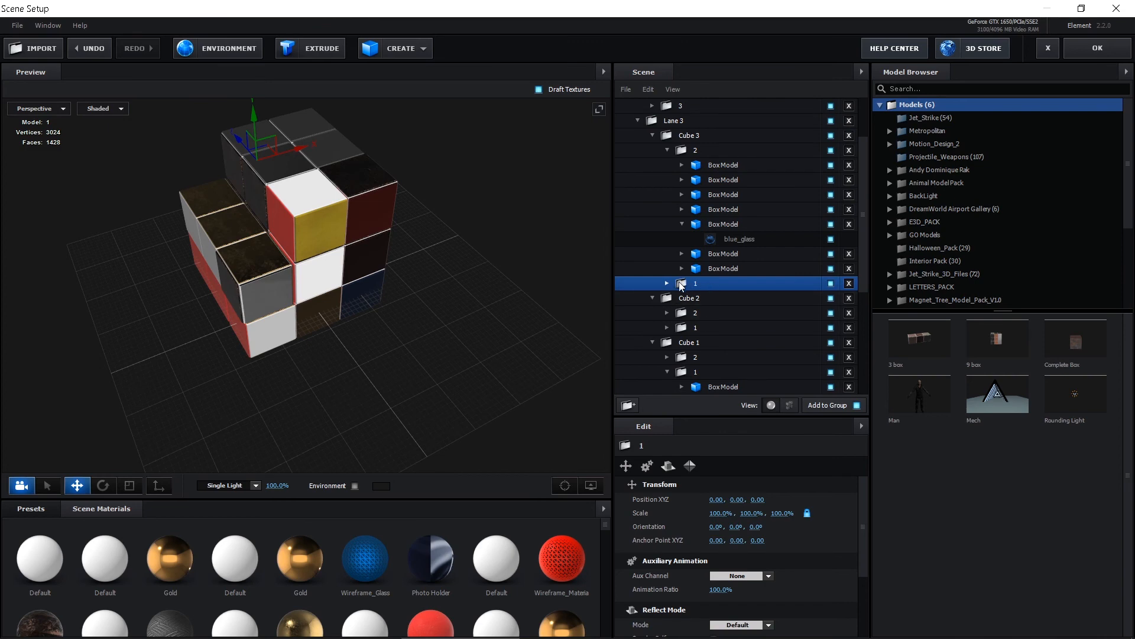
left_click_drag(681, 286, 726, 497)
scroll(715, 317, "up", 5)
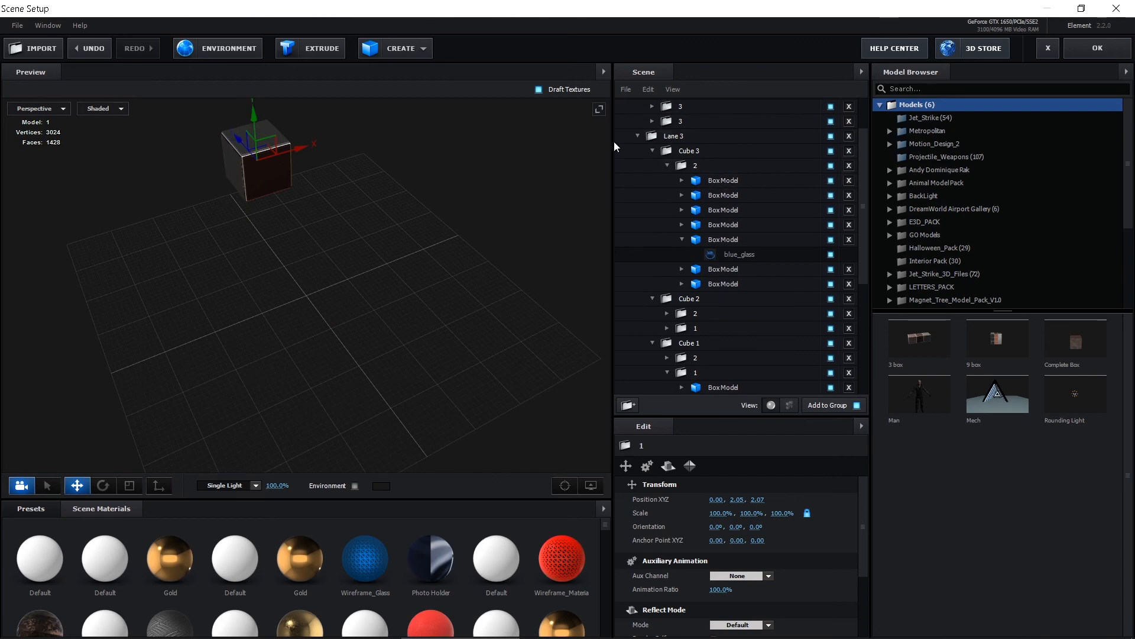
left_click(659, 137)
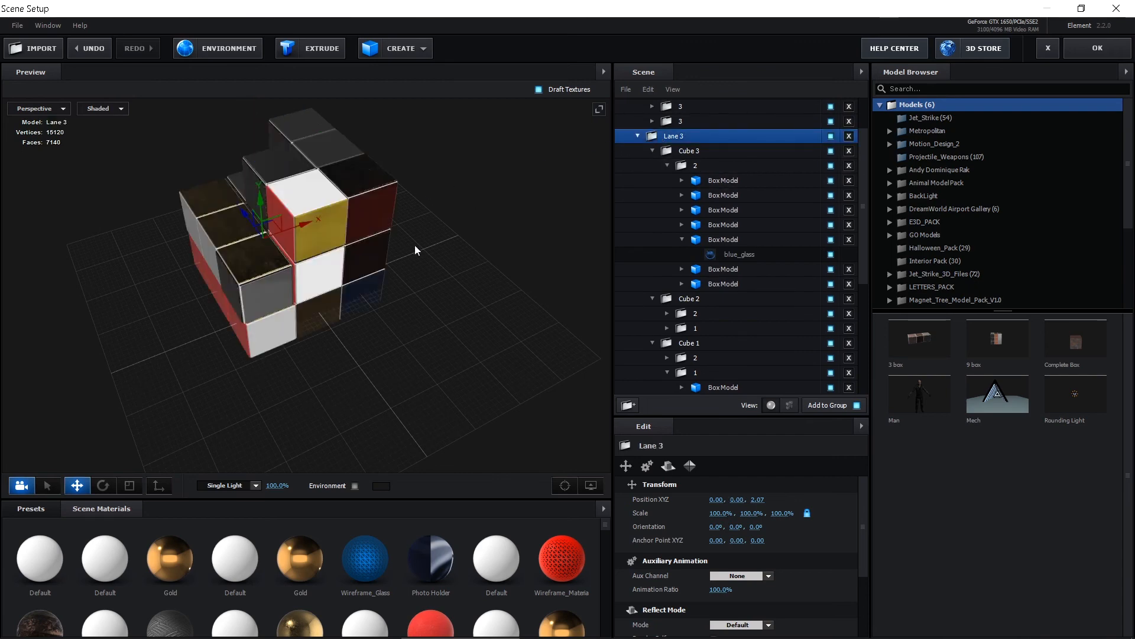
Step: Move folder 1 of Lane 2's Cube 3 and the white-and-yellow top cubelet's folder out to the scene's root level
left_click(277, 174)
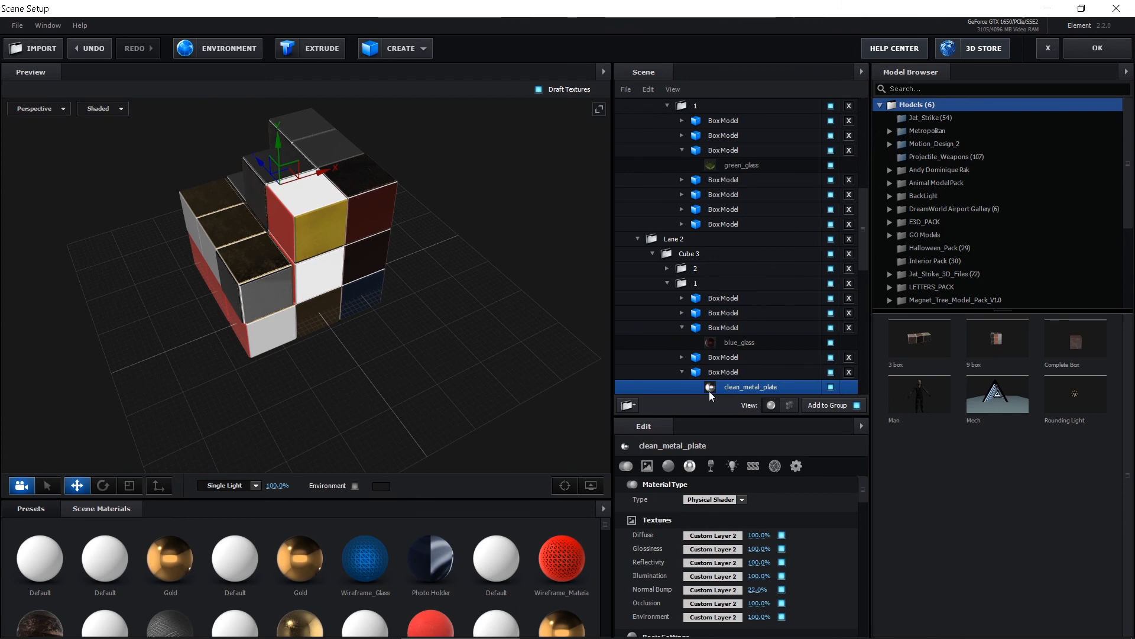
left_click(668, 282)
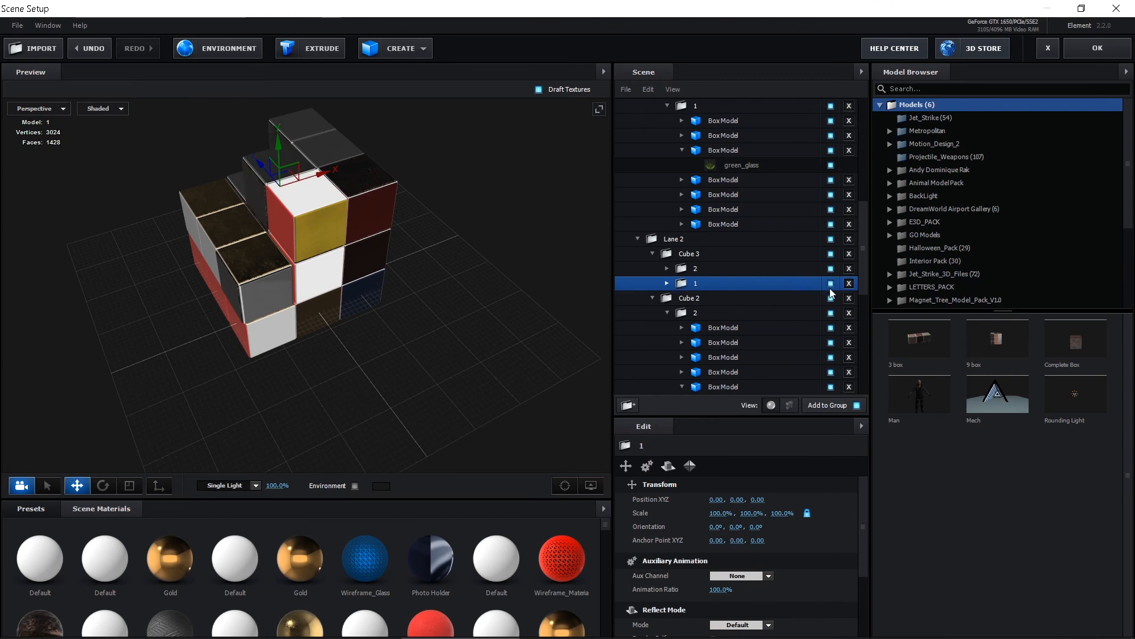
left_click_drag(684, 286, 716, 379)
scroll(716, 377, "up", 10)
left_click(661, 179)
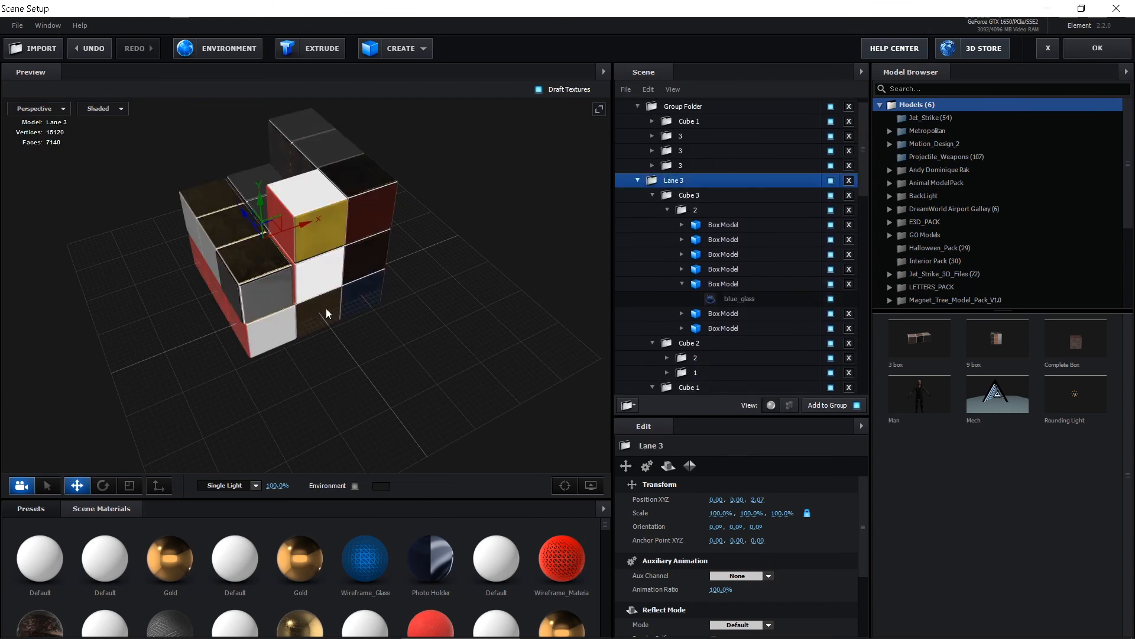
left_click(303, 208)
left_click_drag(684, 268, 697, 383)
Step: Move the top-layer cubelet folder 2 out of Lane 3's Cube 3, dropping it among the loose folders at the end of the scene list
left_click(318, 155)
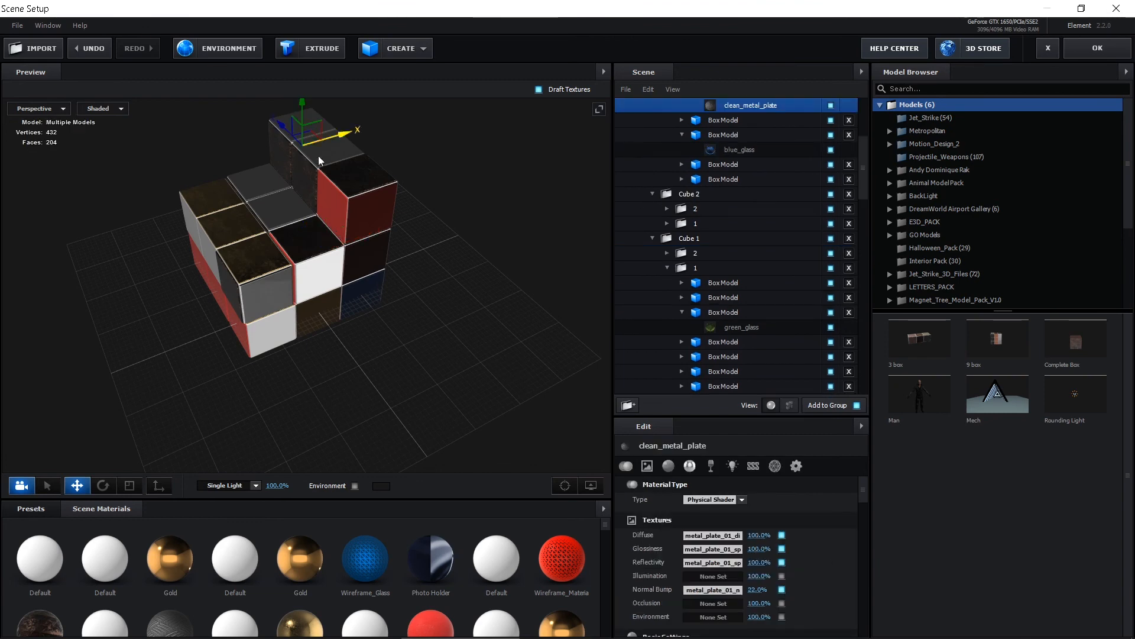
scroll(735, 191, "up", 4)
left_click(684, 227)
scroll(739, 417, "down", 5)
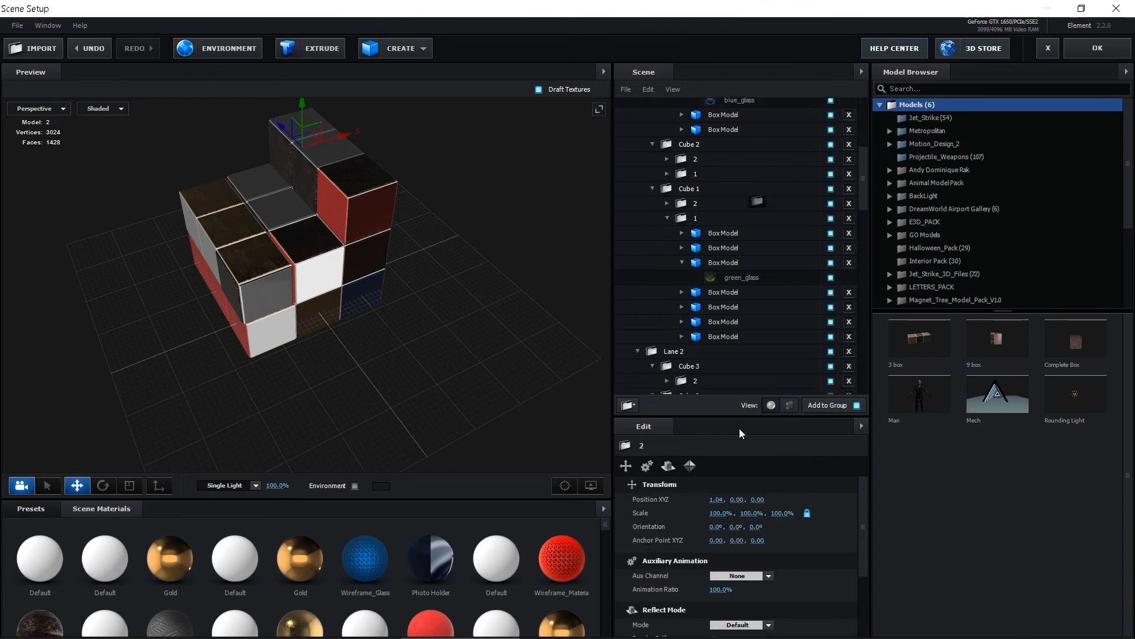
left_click_drag(732, 421, 707, 385)
scroll(697, 293, "up", 9)
scroll(697, 292, "up", 5)
left_click(680, 120)
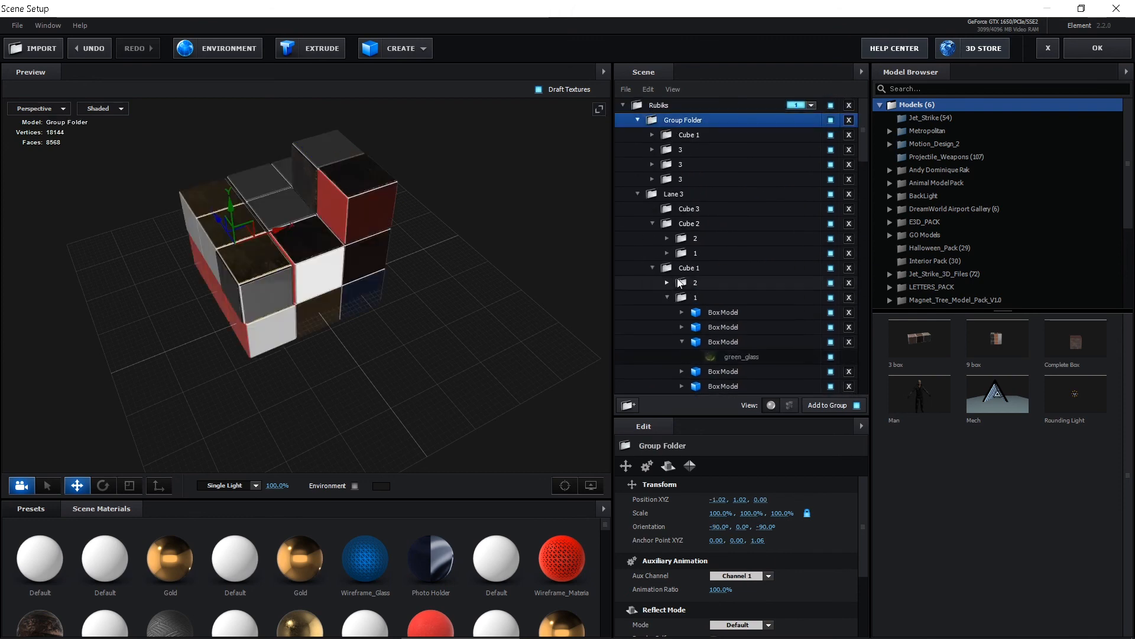
Step: Move the top-layer cubelet folder 2 out of Lane 2's Cube 3 to the scene's root level
left_click(323, 201)
left_click(686, 328)
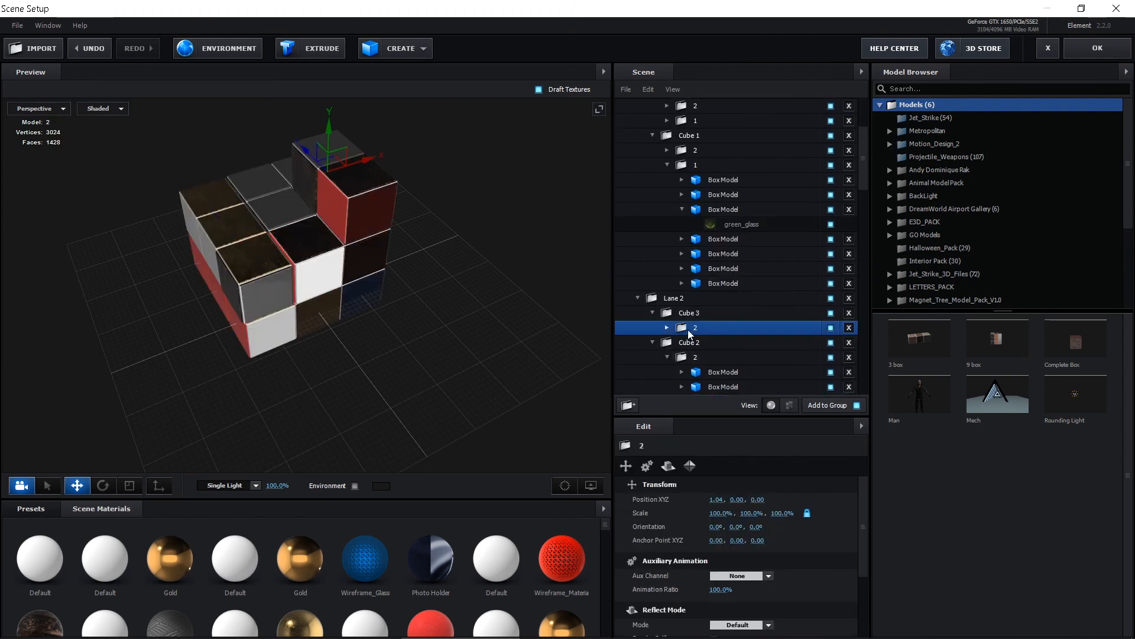
left_click_drag(738, 500, 703, 365)
scroll(703, 365, "up", 10)
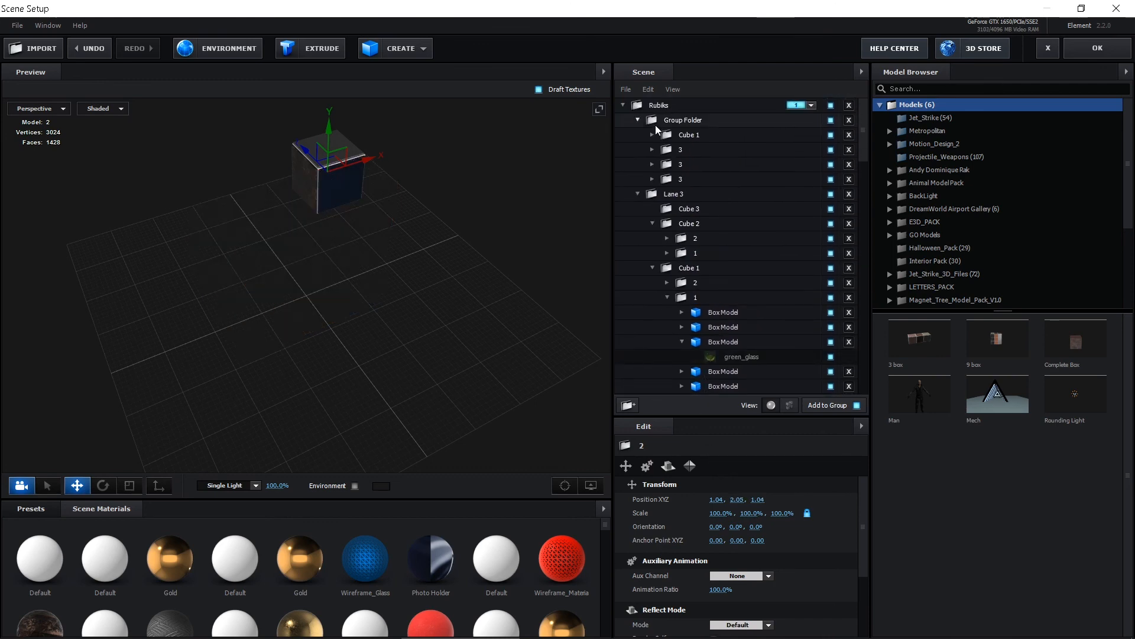
left_click(657, 134)
Step: Identify the red corner cubelet as folder 3 in Lane 1's Cube 3 and move it out to the scene's root level
left_click(350, 192)
left_click(666, 312)
left_click(667, 327)
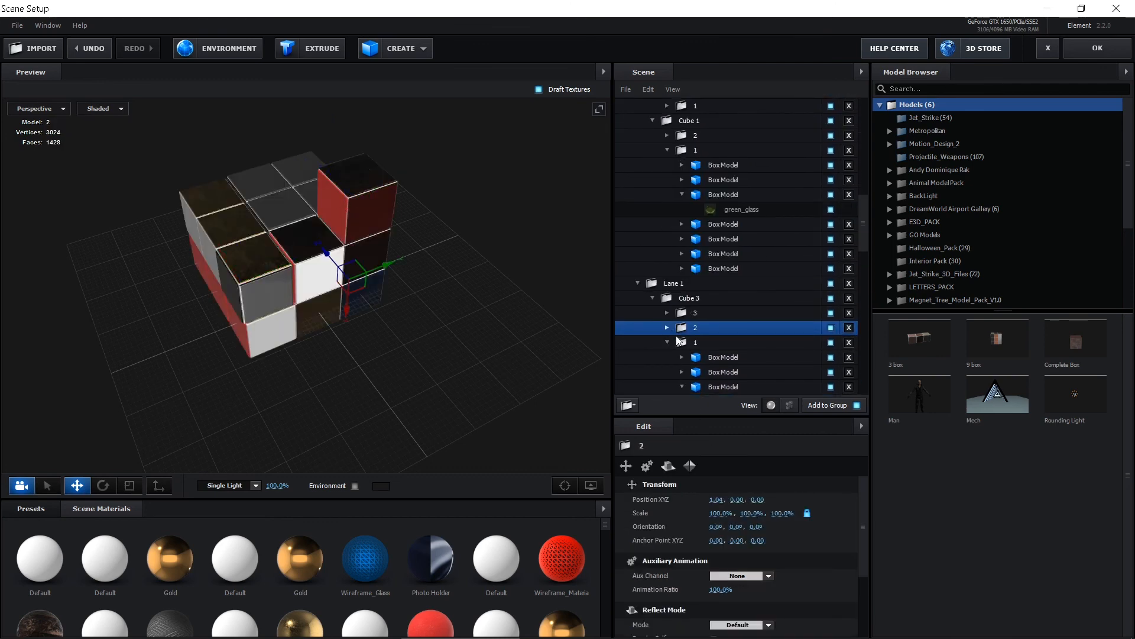
left_click(667, 343)
left_click(653, 357)
left_click(830, 312)
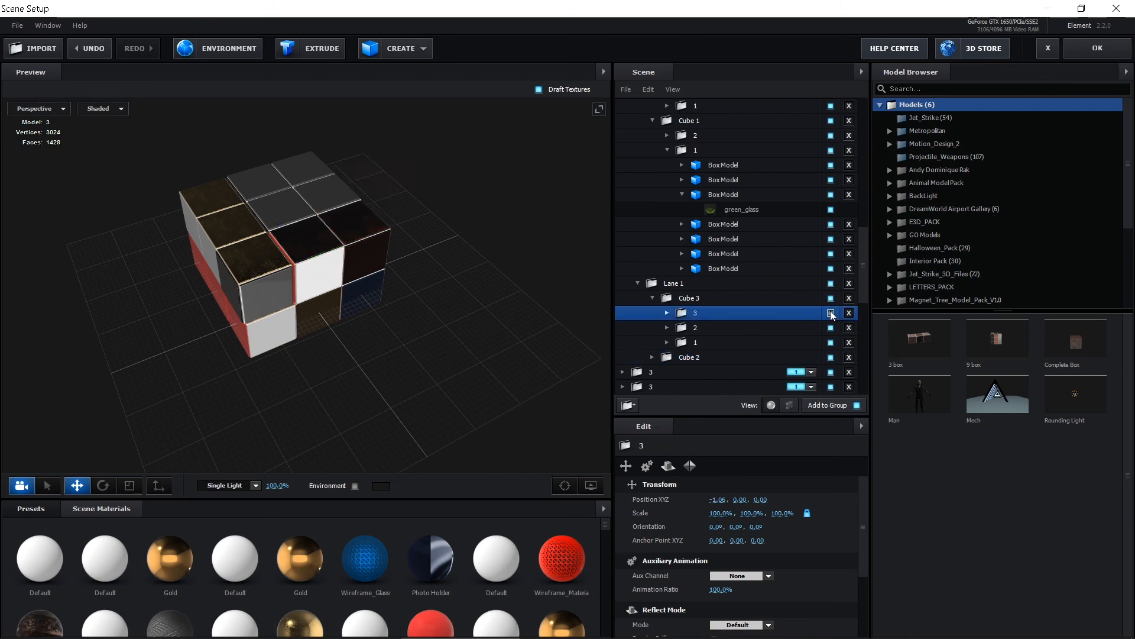
left_click(831, 312)
left_click_drag(678, 313, 687, 387)
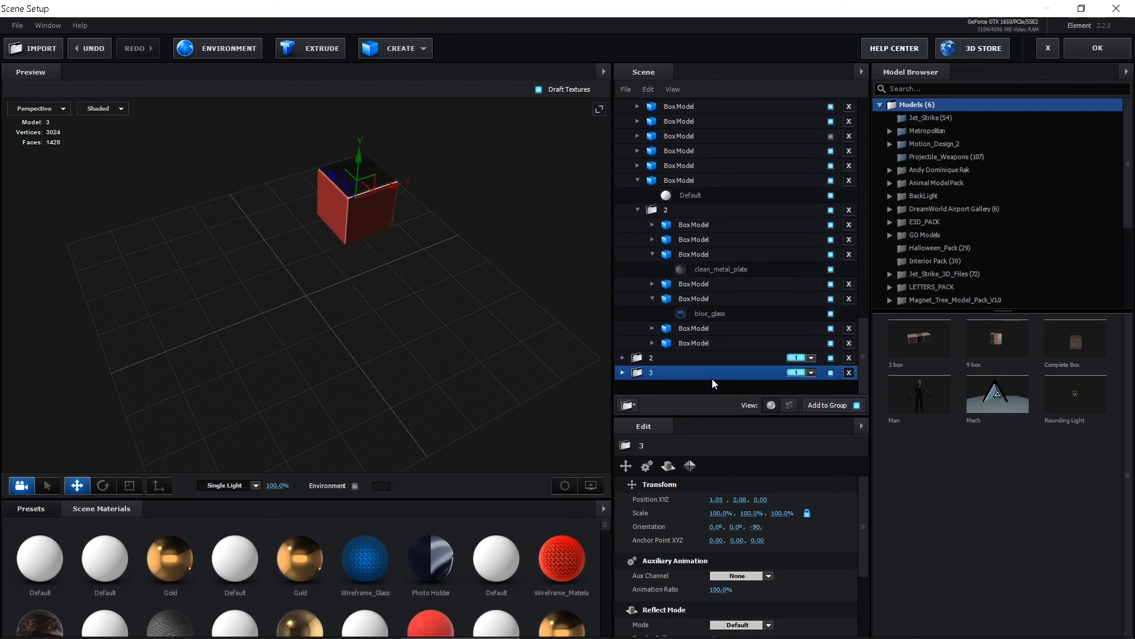
scroll(714, 378, "up", 10)
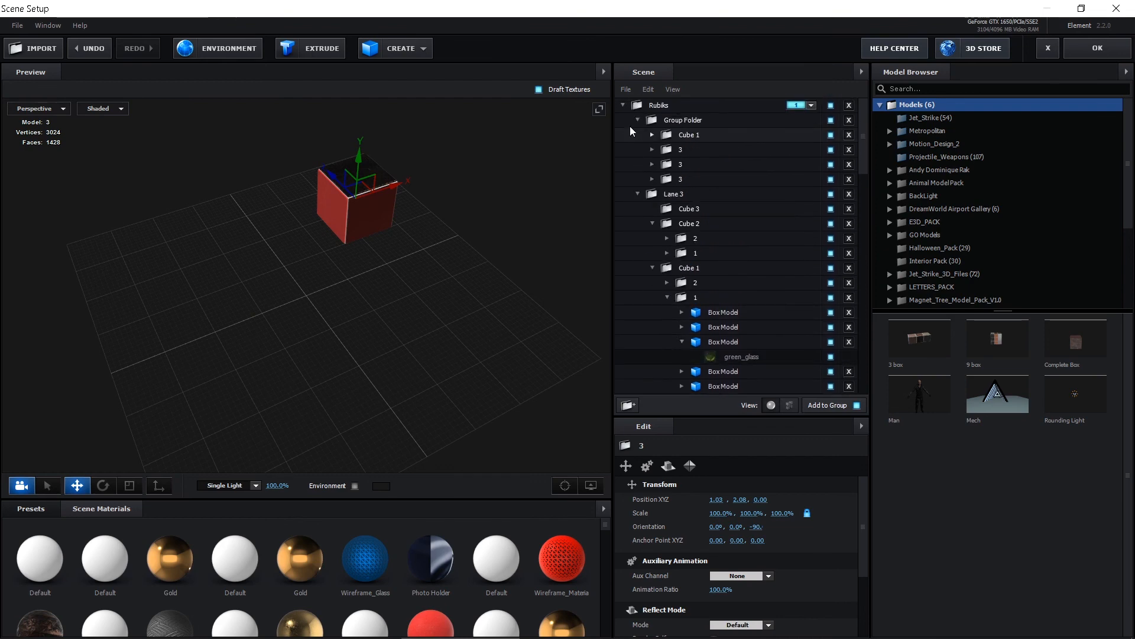
Step: Collapse the Rubiks folder and the expanded loose folder 3, and add a new empty group folder at the scene's root level
left_click(624, 105)
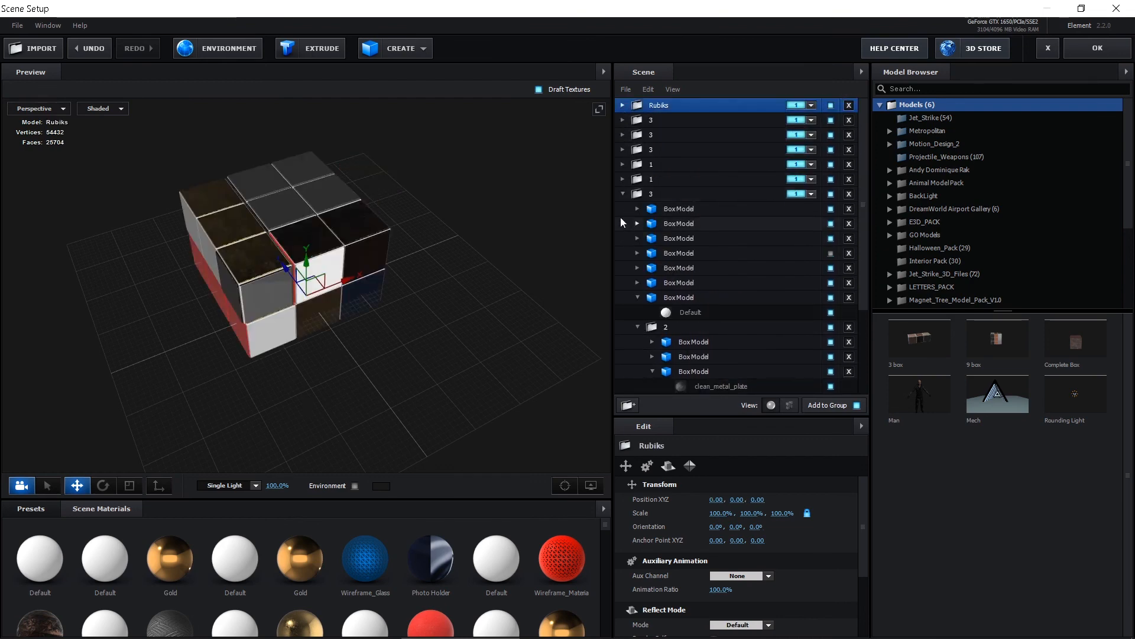
left_click(623, 194)
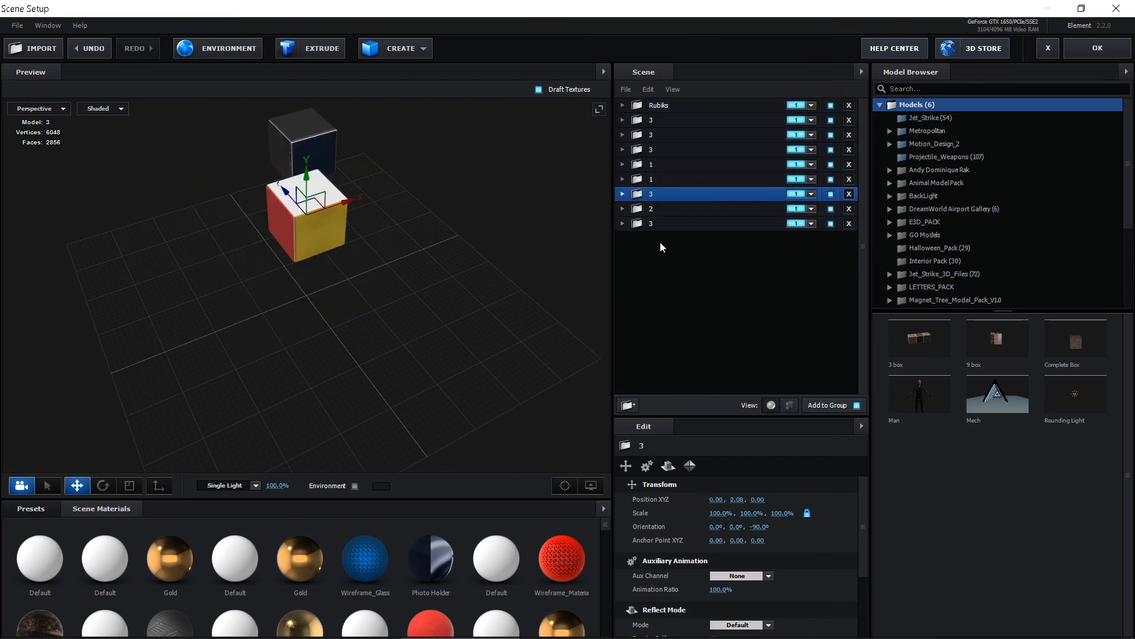
left_click(643, 121)
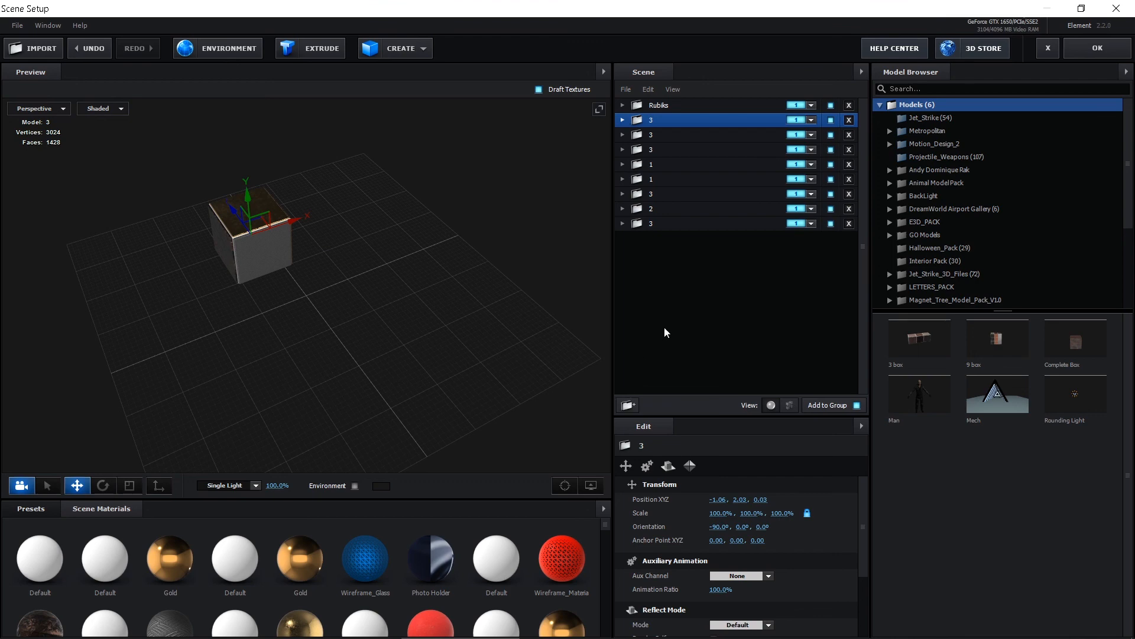
left_click(626, 406)
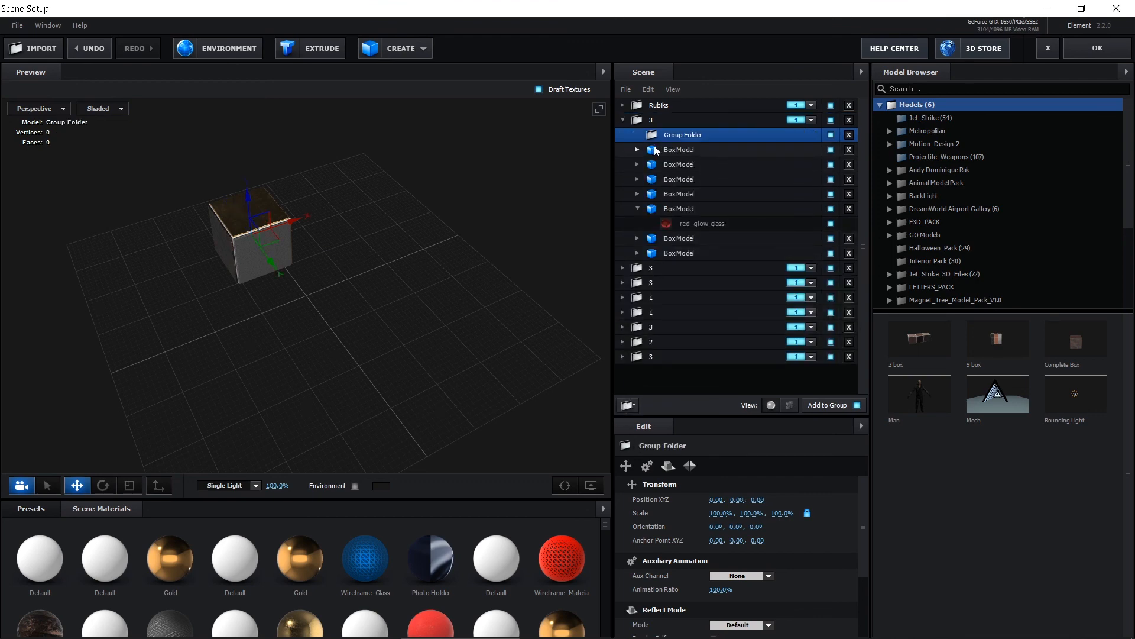
left_click_drag(651, 136, 680, 378)
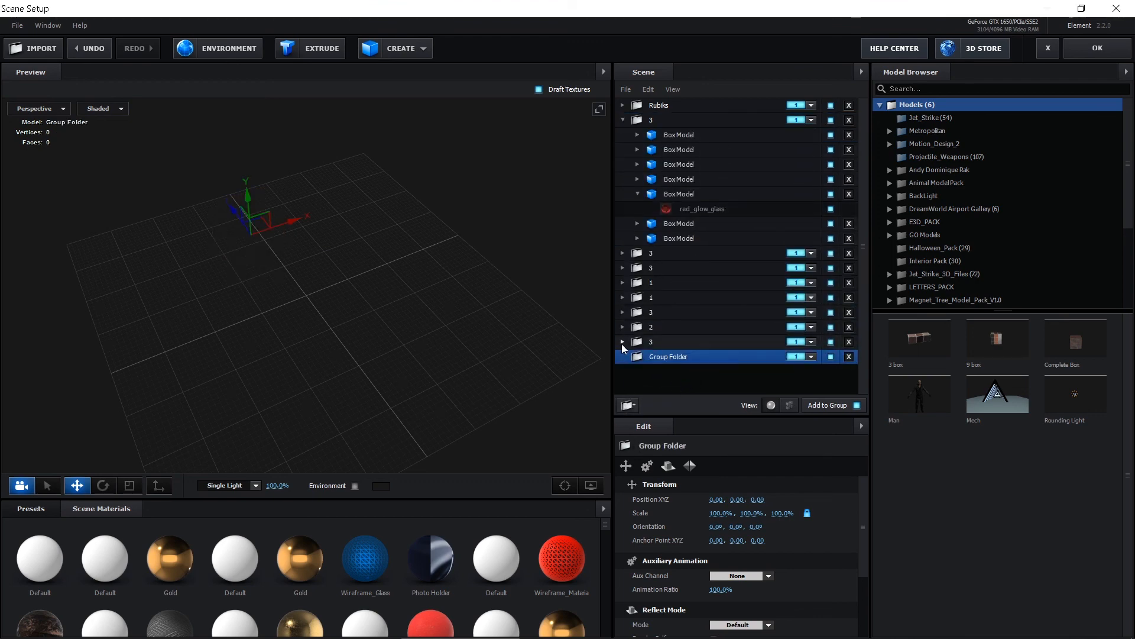
Step: Put all the loose top-layer cubelet folders into the new Group Folder
left_click(622, 120)
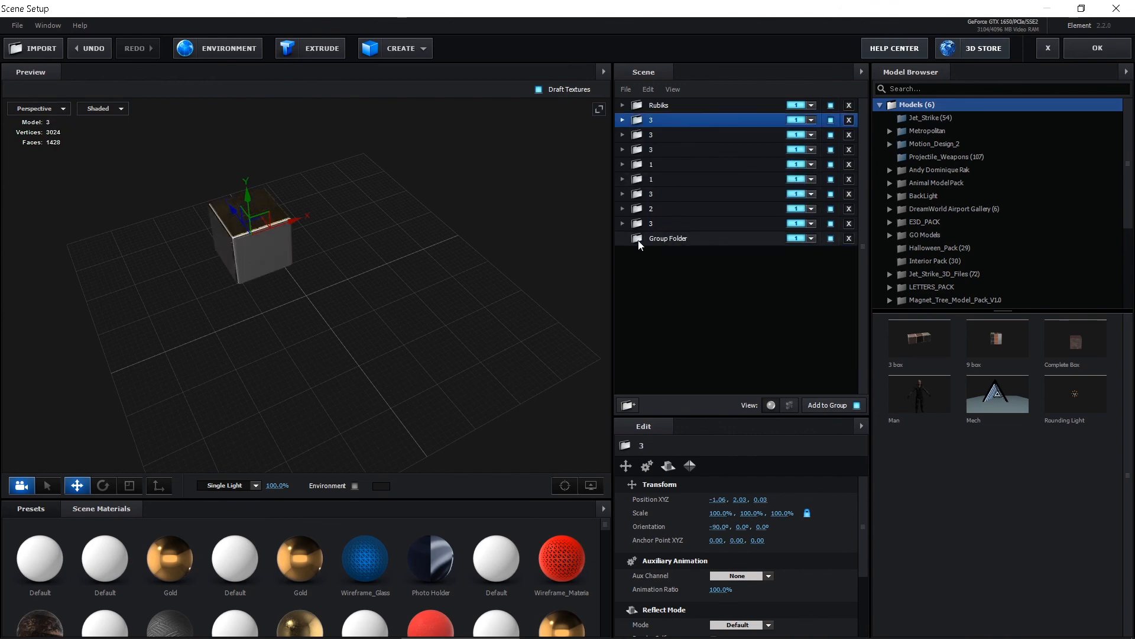
left_click_drag(635, 226, 645, 192)
left_click_drag(638, 166, 648, 177)
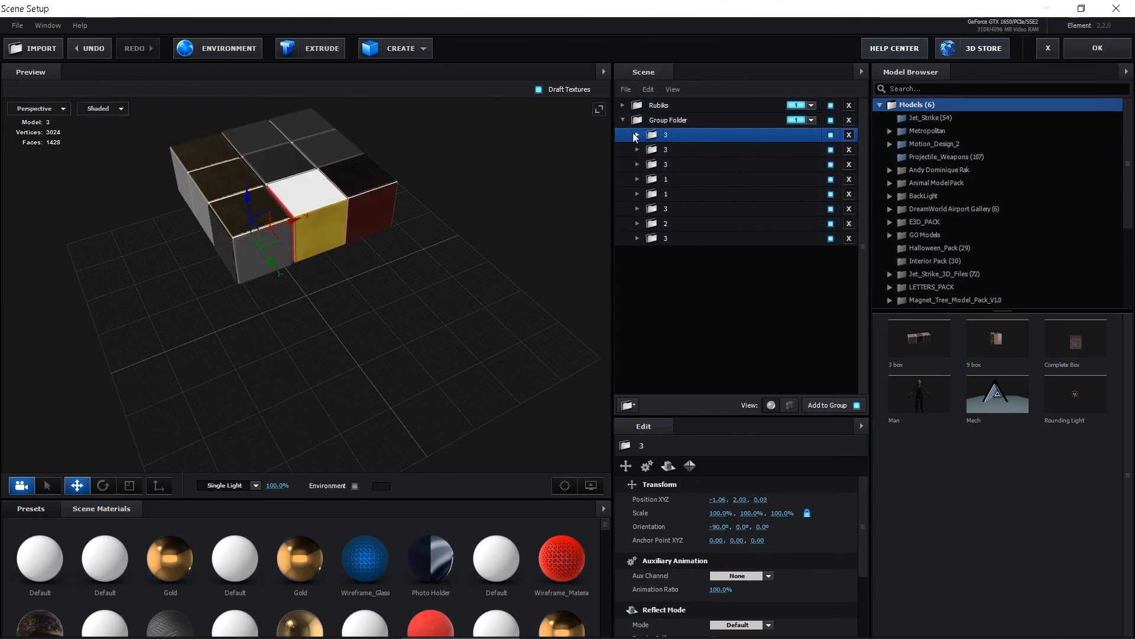
Step: Nest the new top-layer Group Folder inside the Rubiks folder, and collapse the older Group Folder and Lane 3
left_click(622, 120)
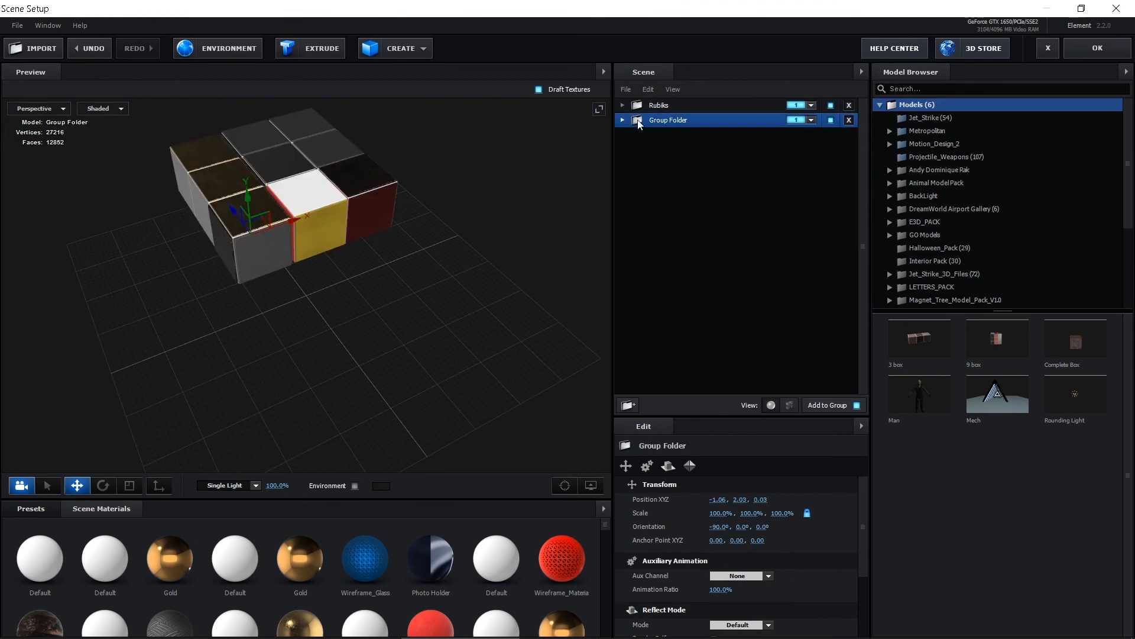
left_click_drag(639, 122, 643, 116)
left_click_drag(647, 105, 647, 106)
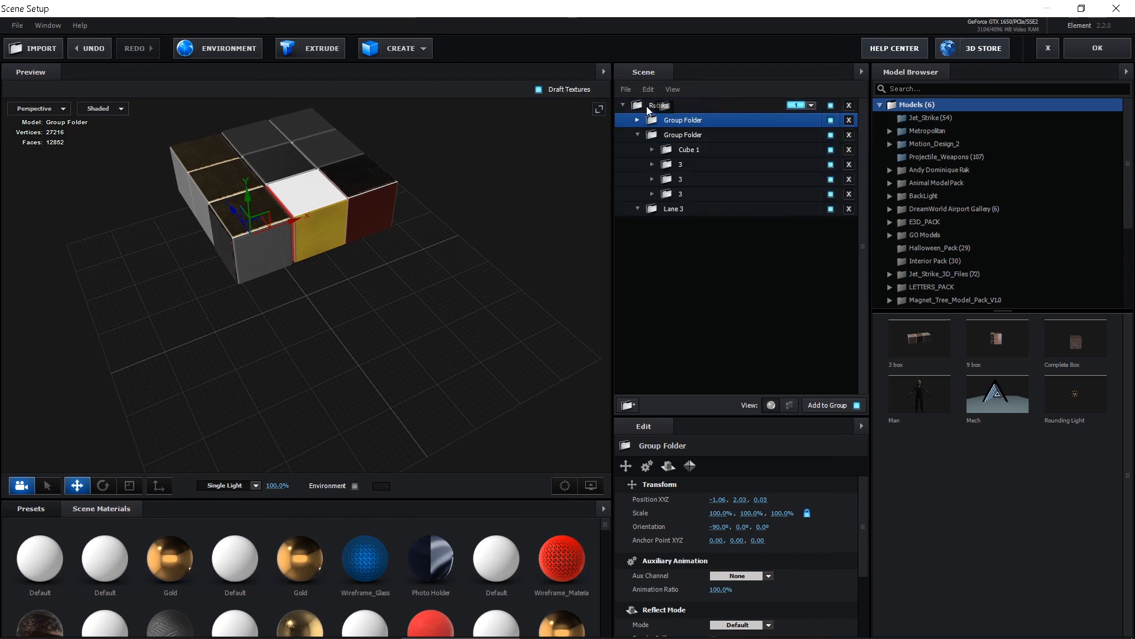
left_click(638, 135)
left_click(638, 149)
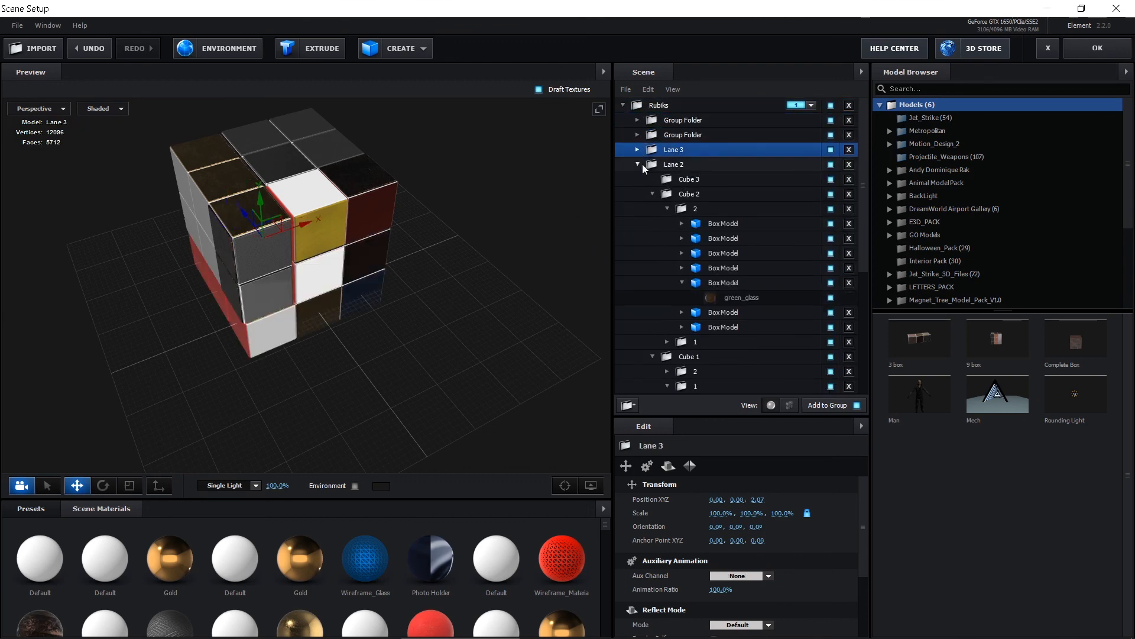
Step: Collapse the Lane 2 and Lane 1 folders, and toggle the first Group Folder's visibility to check which cubelets it holds
left_click(637, 164)
left_click(638, 179)
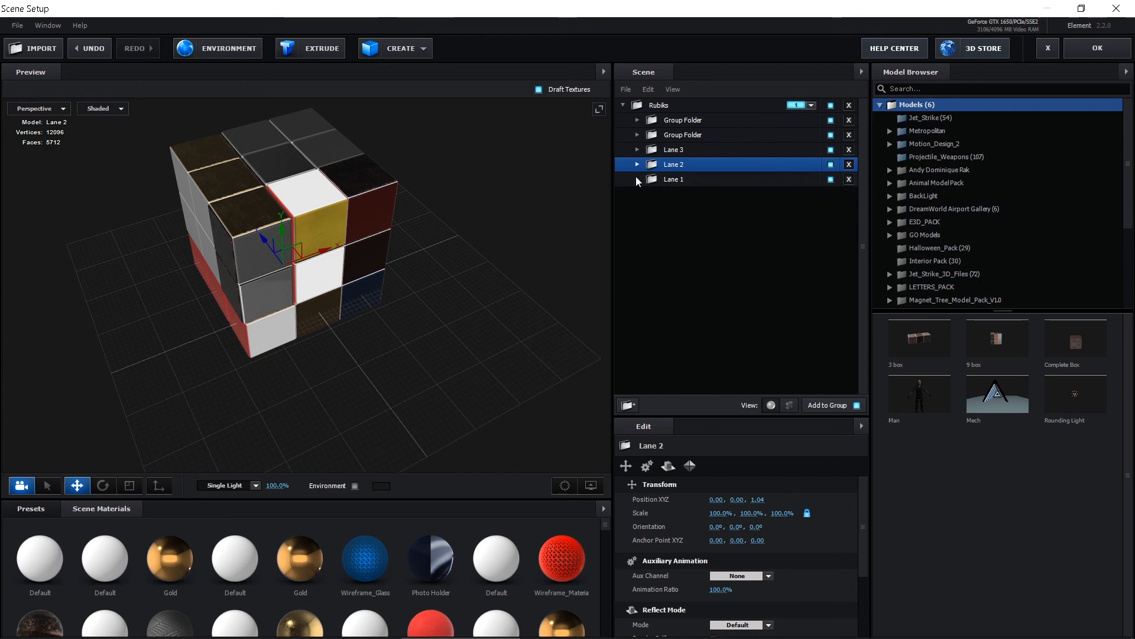
left_click(690, 122)
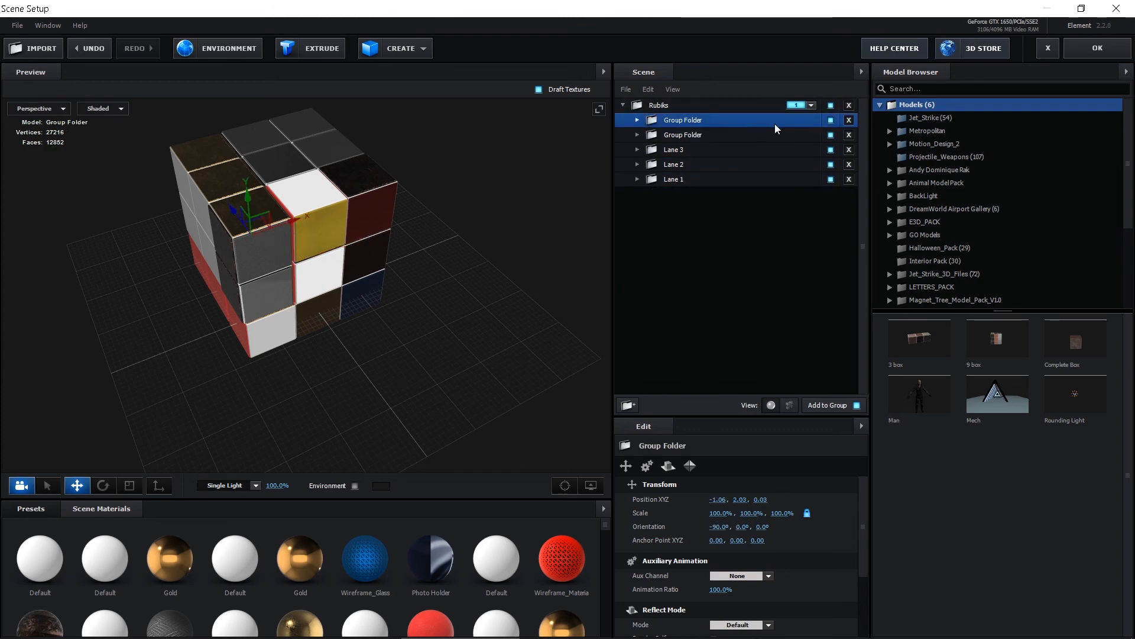
left_click(832, 119)
left_click(832, 120)
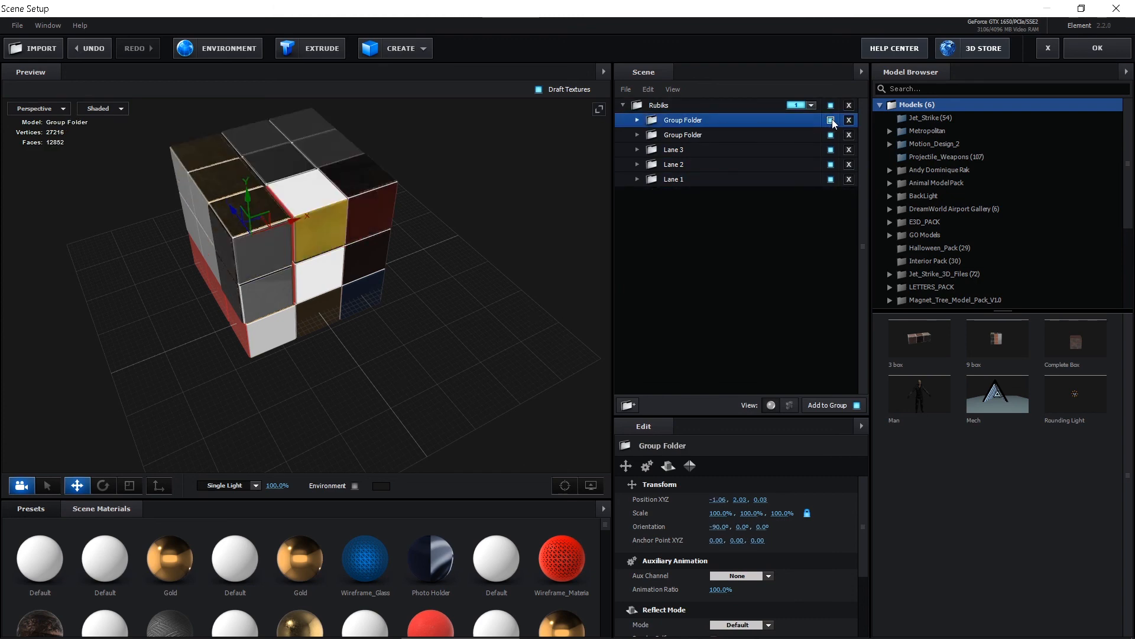
Step: Set the second Group Folder's auxiliary animation to None and assign the first, top-layer Group Folder to Channel 1
left_click(693, 134)
right_click(693, 134)
mouse_move(767, 259)
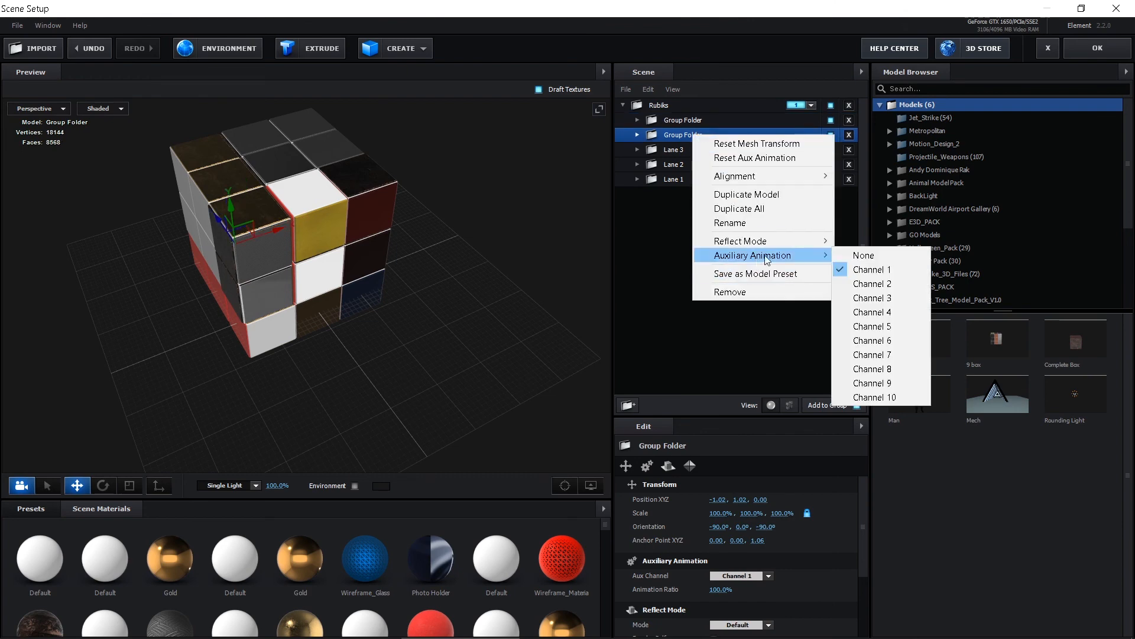
left_click(866, 255)
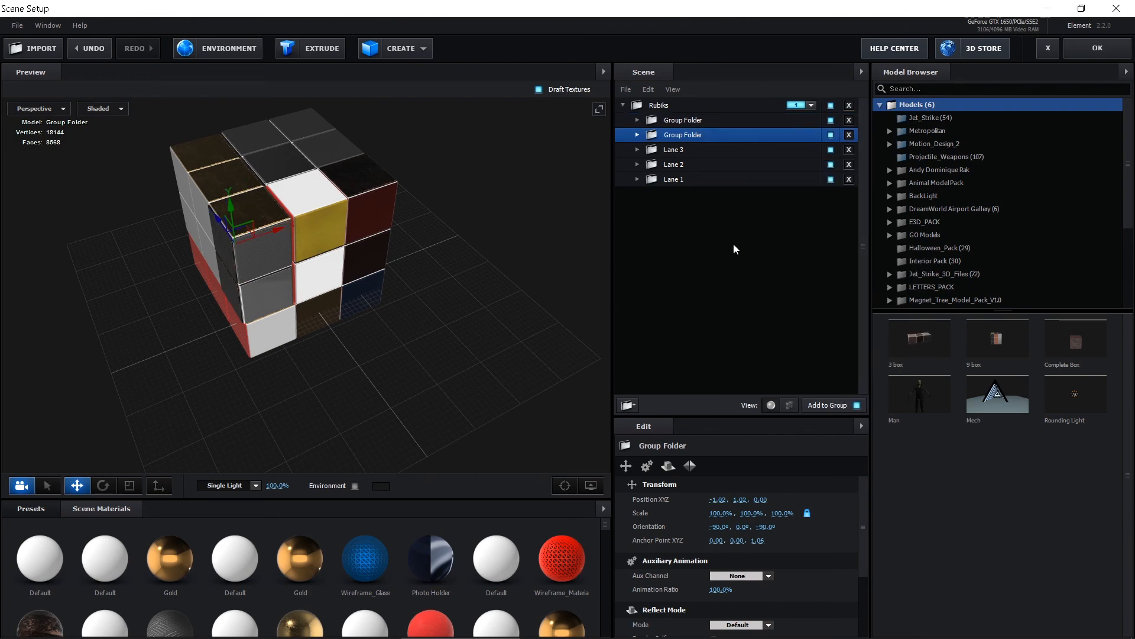
left_click(679, 119)
right_click(679, 119)
mouse_move(748, 243)
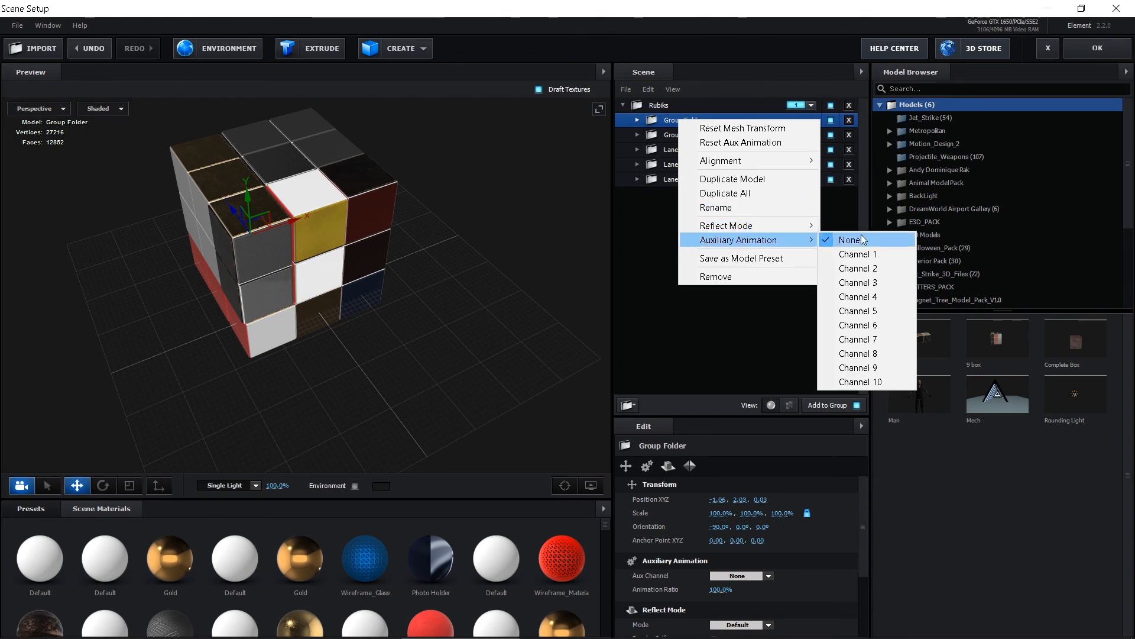
left_click(860, 252)
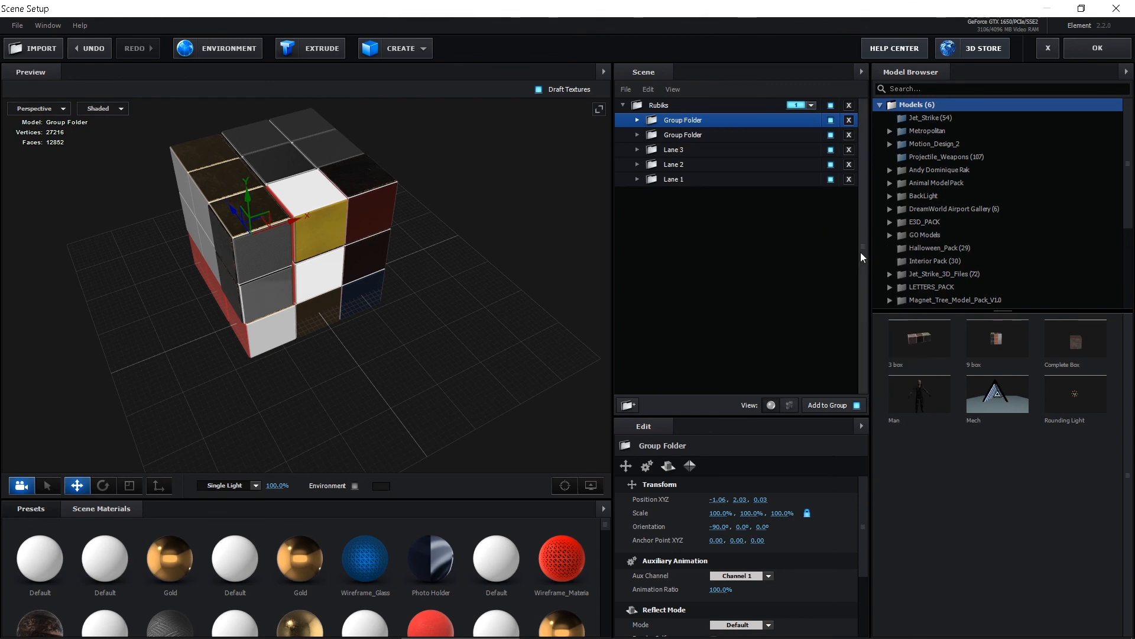
Step: Rename the top-layer Group Folder as Group Folder 1
double_click(682, 119)
left_click(580, 333)
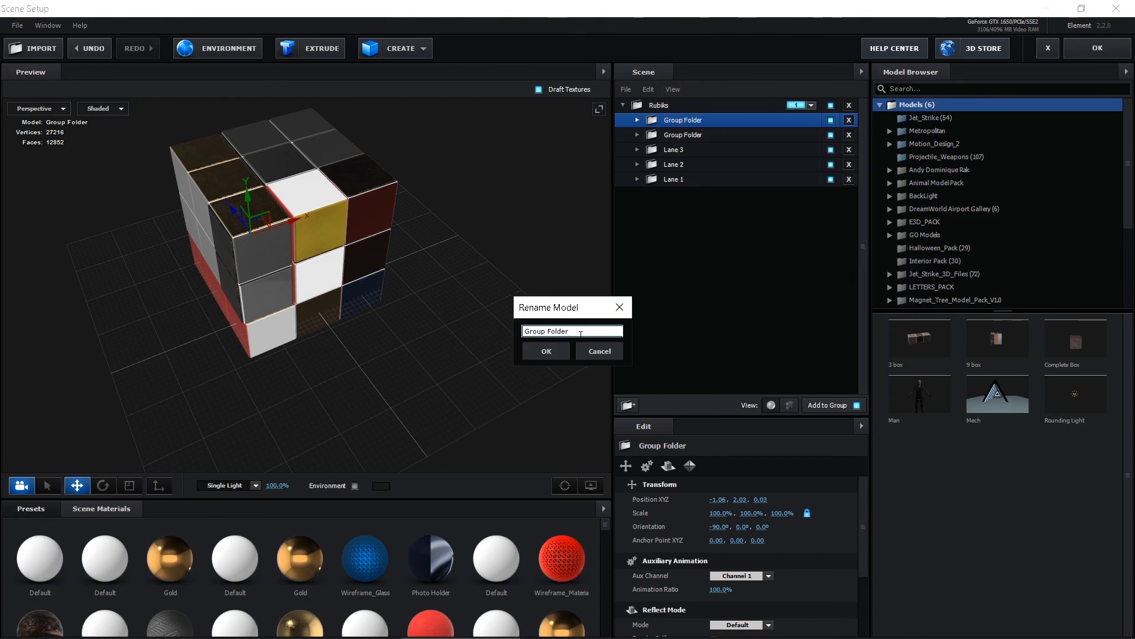
left_click(543, 351)
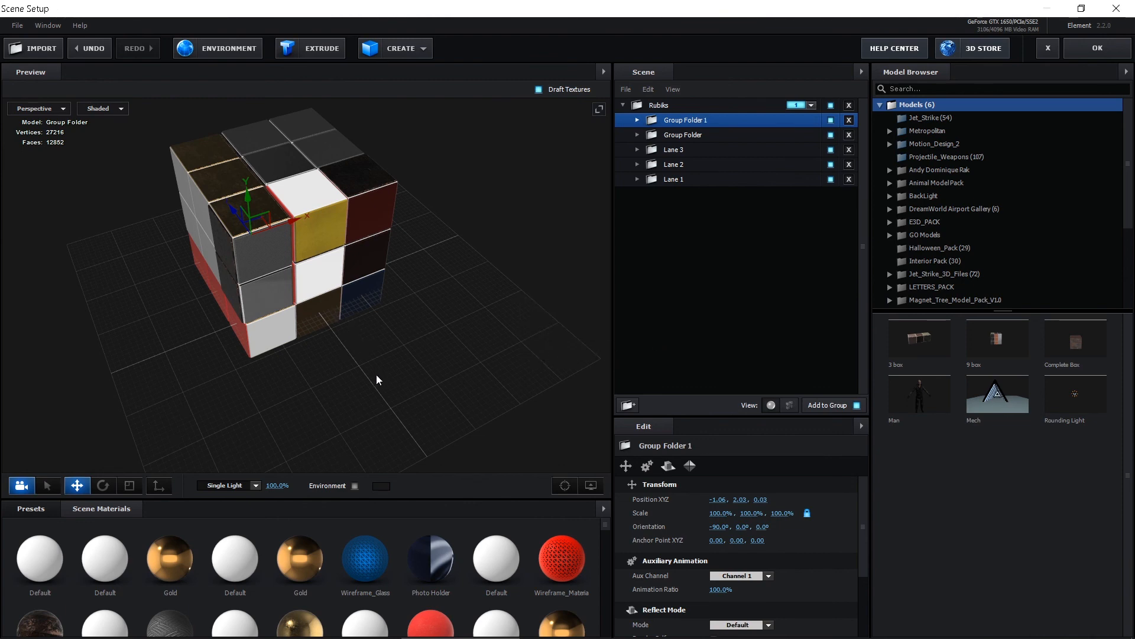
Step: Check Group Folder 1's pivot from the Top view by test-rotating its Z orientation, and undo that rotation
mouse_move(376, 375)
left_mouse_down()
mouse_move(353, 377)
mouse_move(344, 363)
left_mouse_up()
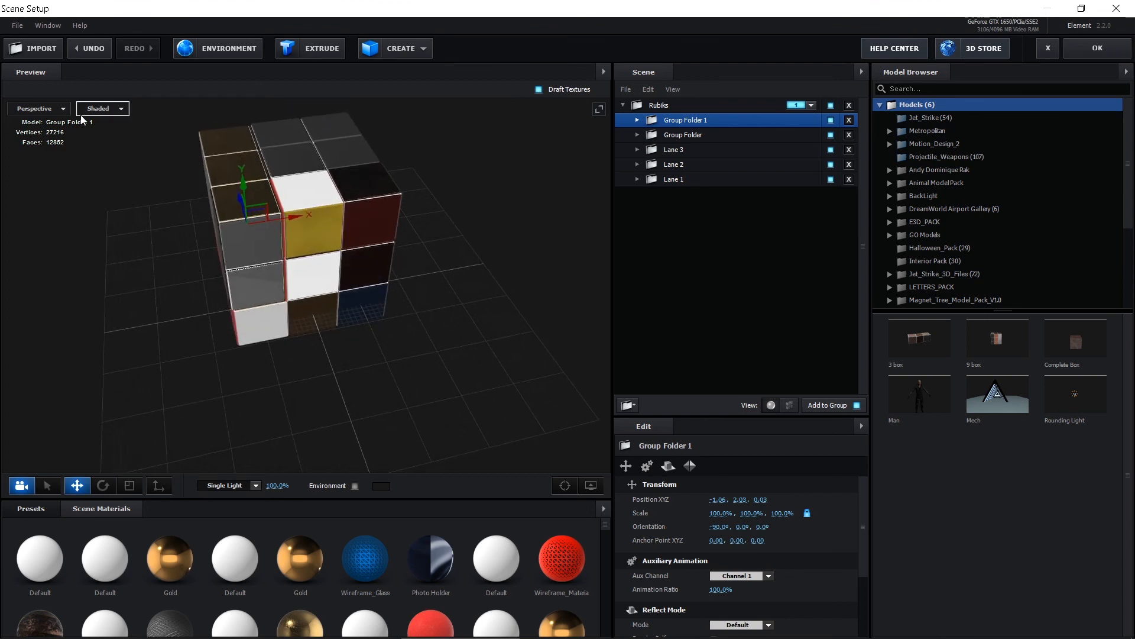
left_click(47, 110)
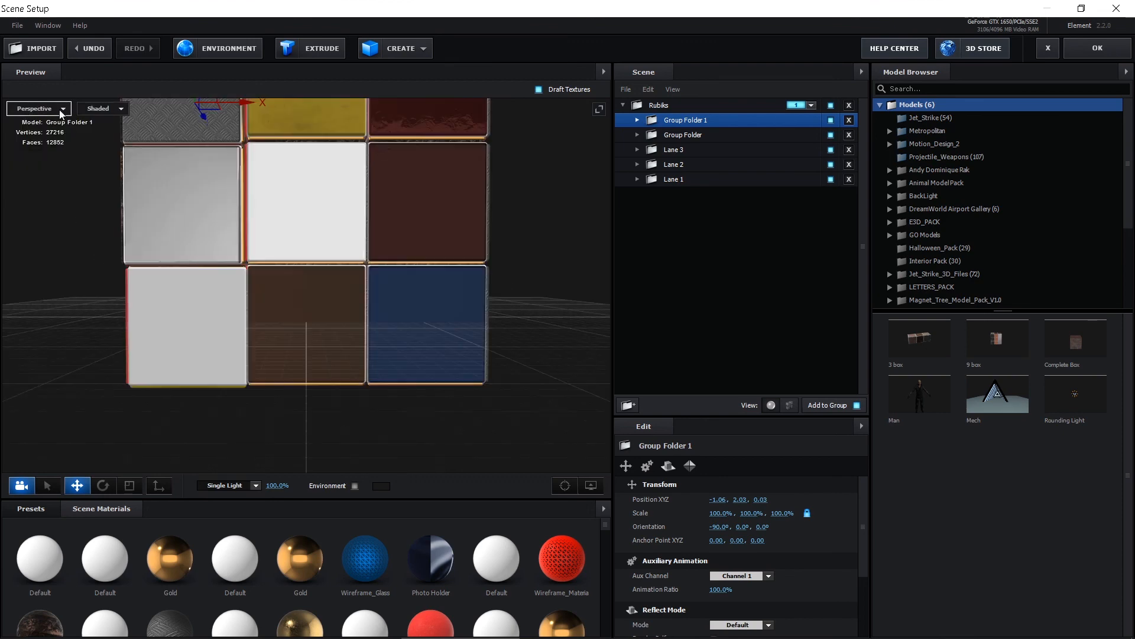
left_click(62, 109)
left_click(53, 123)
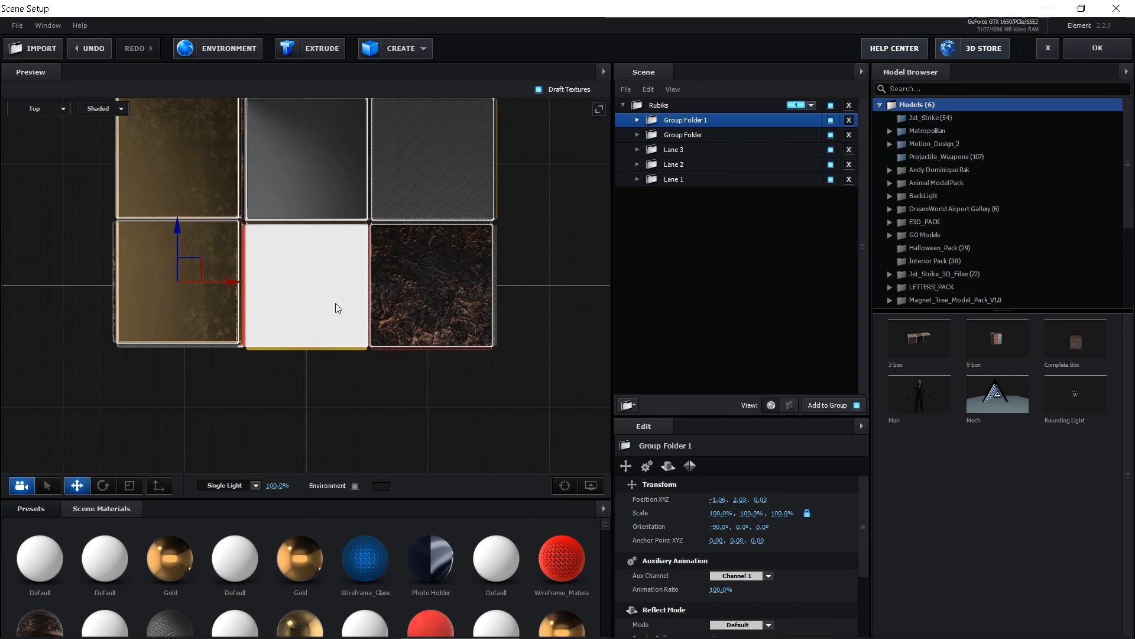
scroll(332, 299, "down", 3)
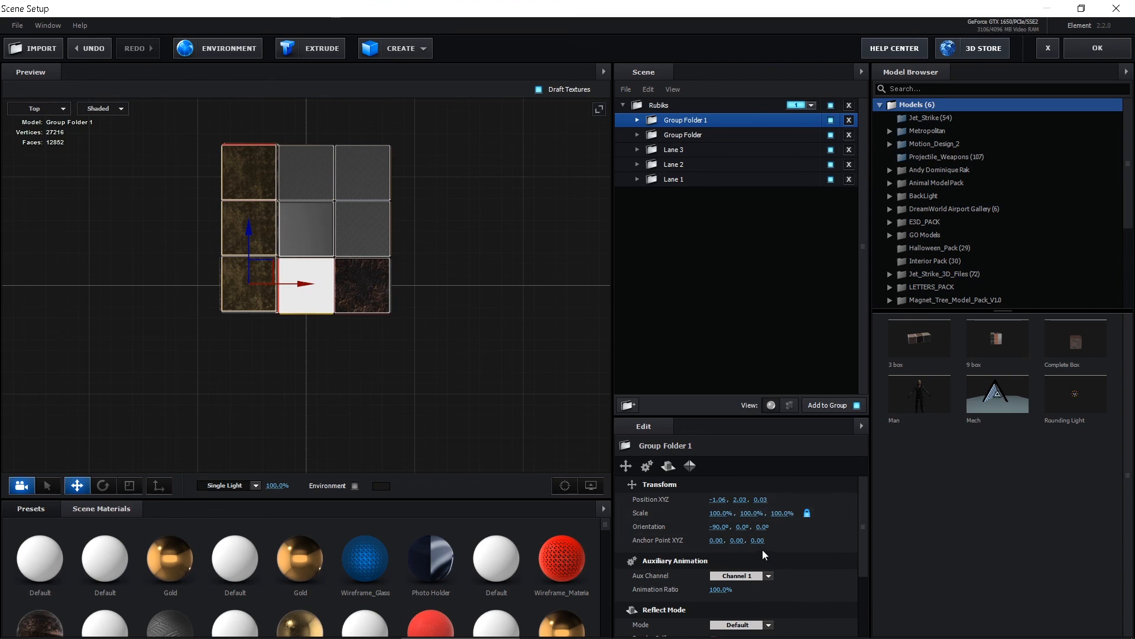
left_click_drag(761, 528, 768, 528)
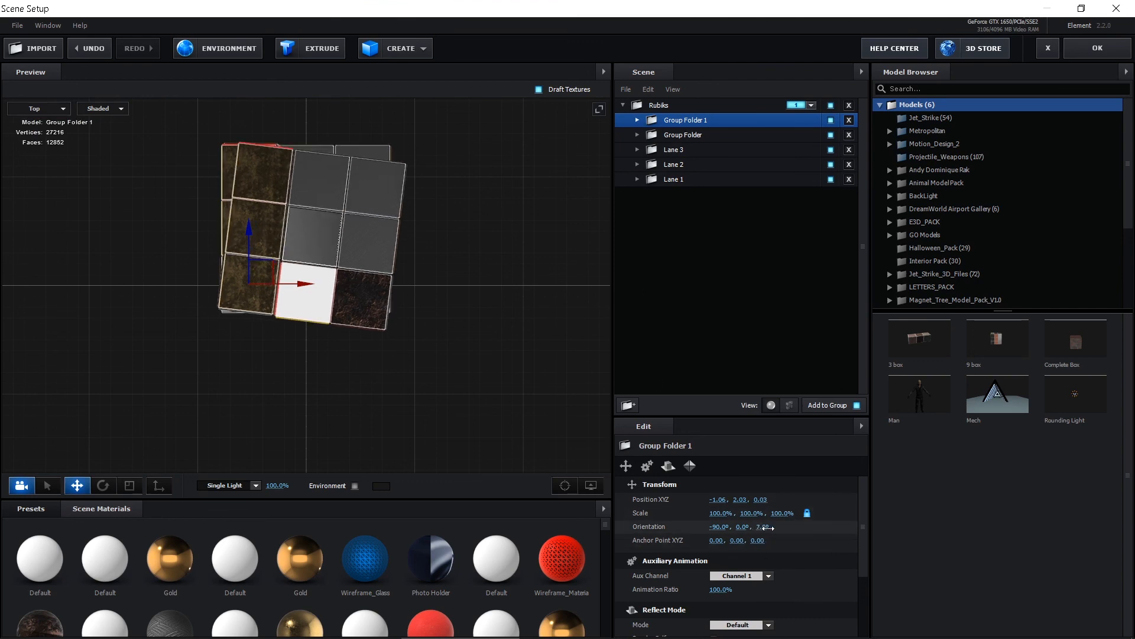
key("ctrl+z")
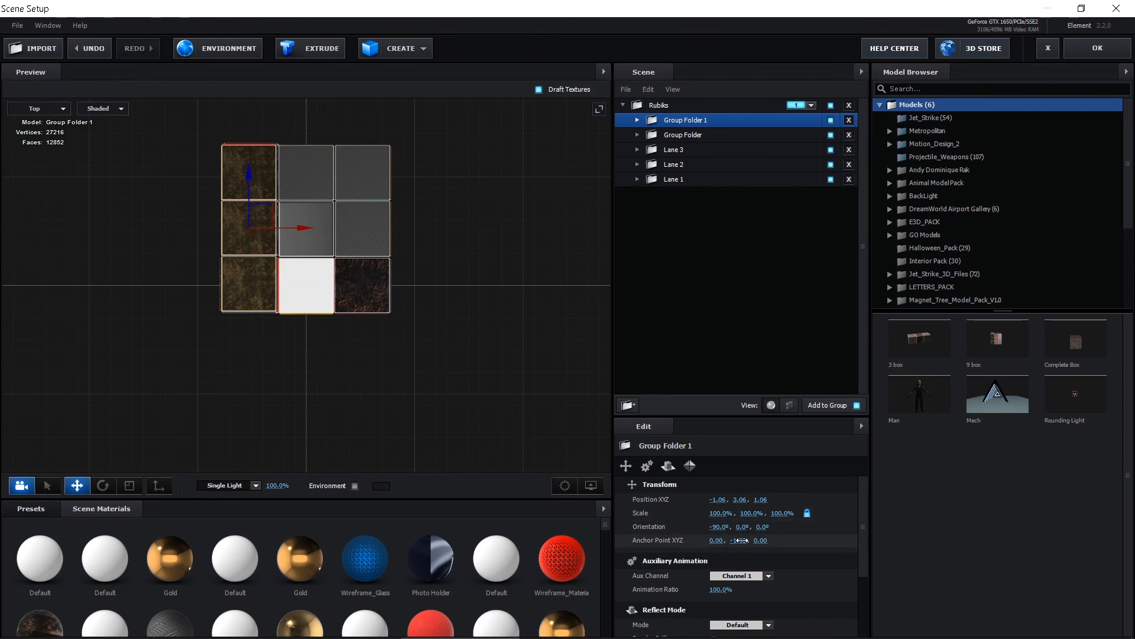
Step: Center Group Folder 1's pivot on the top layer with an anchor point of about 1.04, -1.01, 0.66
scroll(361, 361, "down", 3)
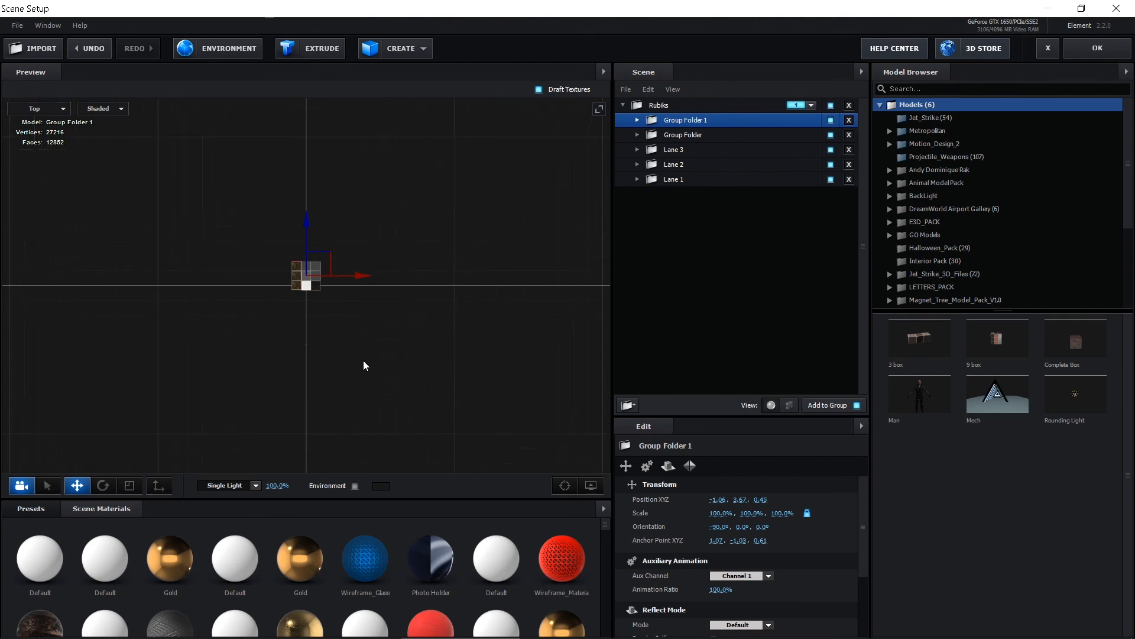
scroll(365, 358, "up", 5)
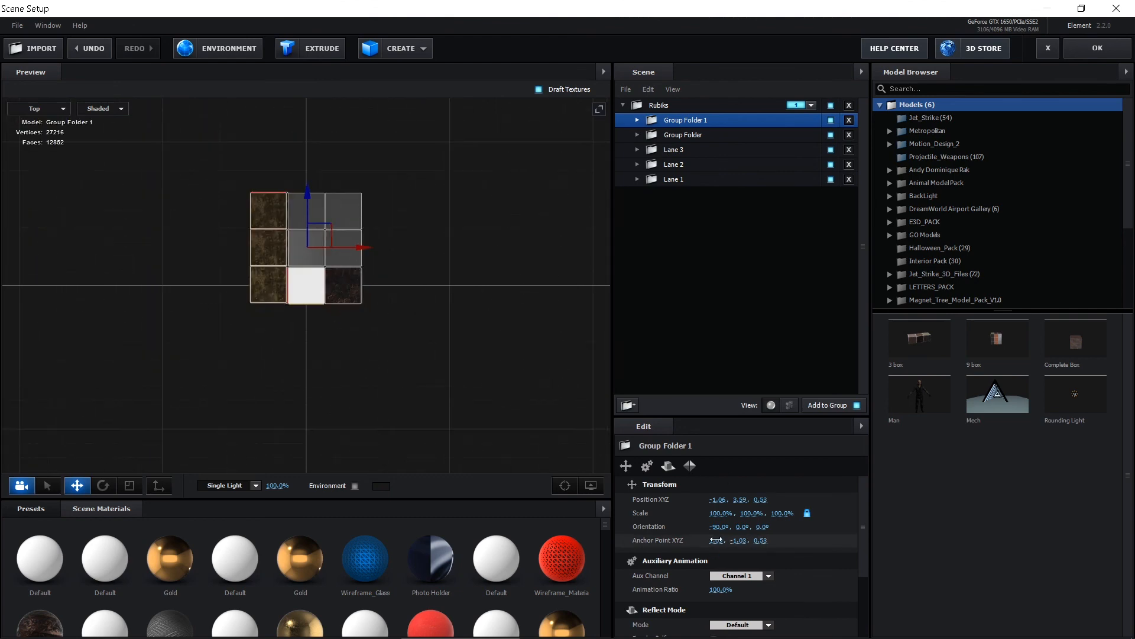
scroll(317, 311, "up", 6)
Step: Replace the clean_metal_plate material on the top face's center tile with the brick_wall_painted_yellow scene material
left_click(338, 267)
left_click(736, 297)
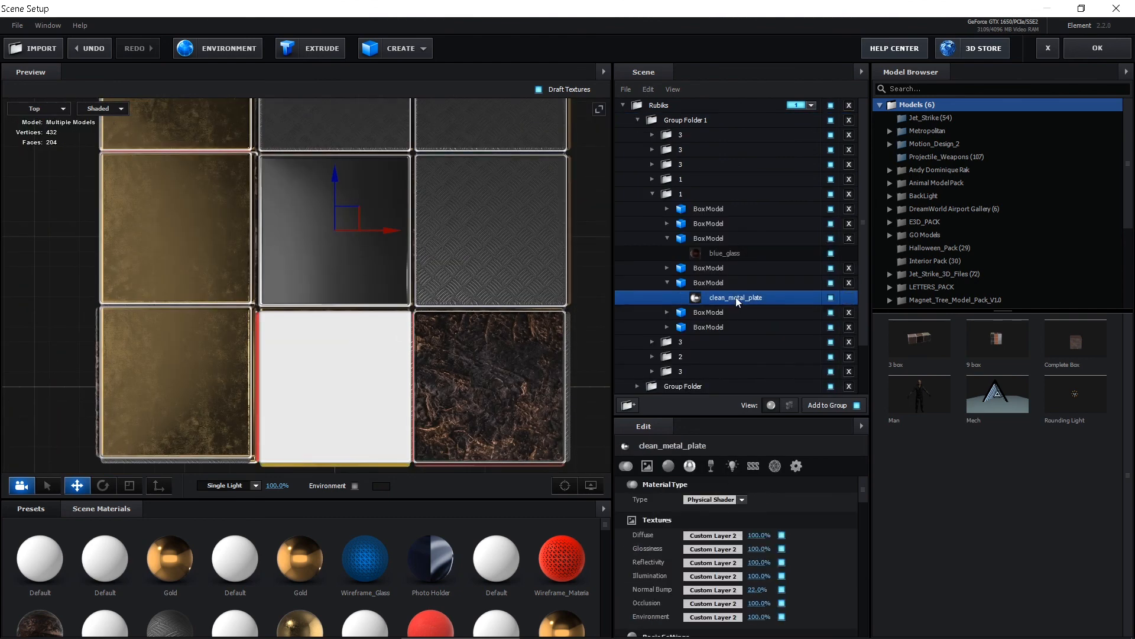
scroll(434, 590, "down", 3)
scroll(433, 590, "down", 2)
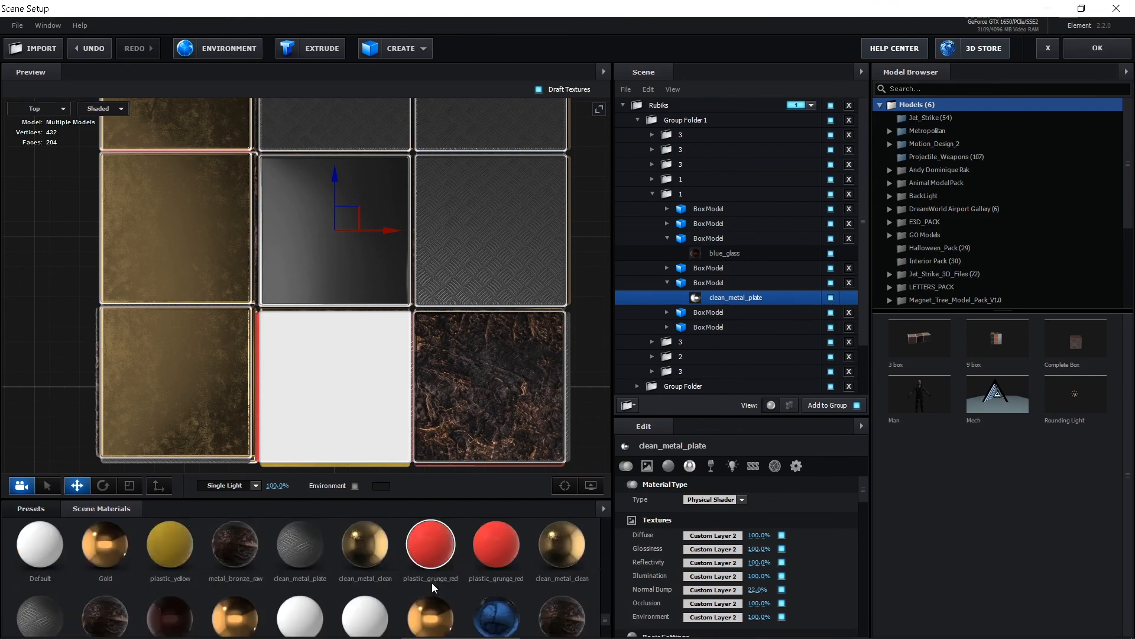
left_click_drag(170, 596, 734, 298)
left_click(353, 247)
scroll(353, 266, "up", 2)
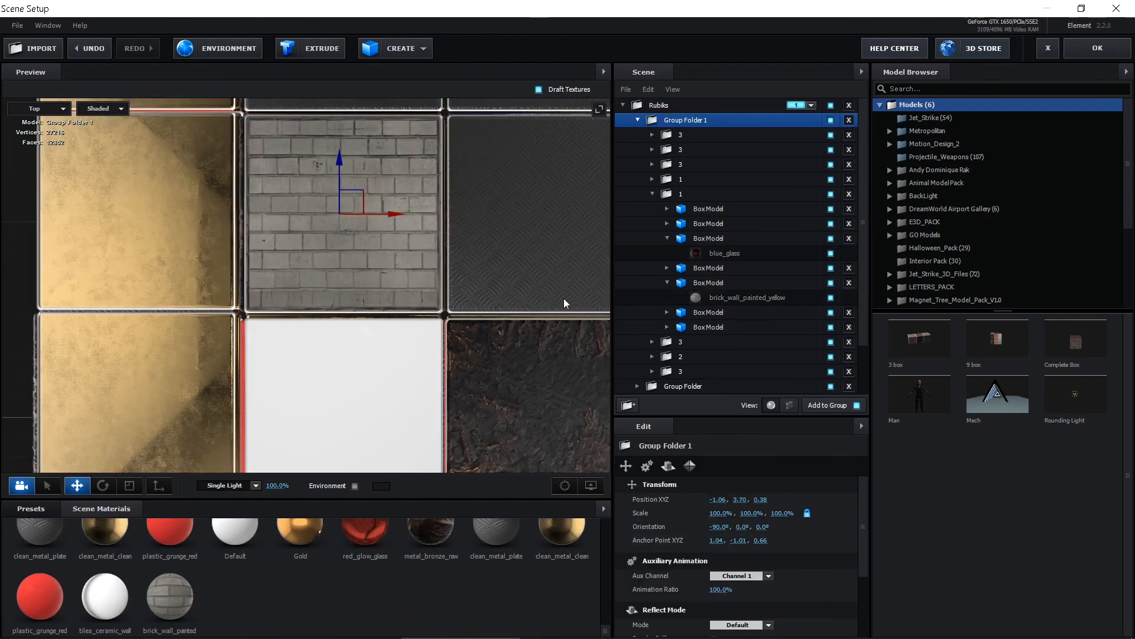
Step: Assign Custom Layer 2 to the Diffuse and Glossiness textures of the center tile's brick_wall_painted_yellow material
left_click(380, 248)
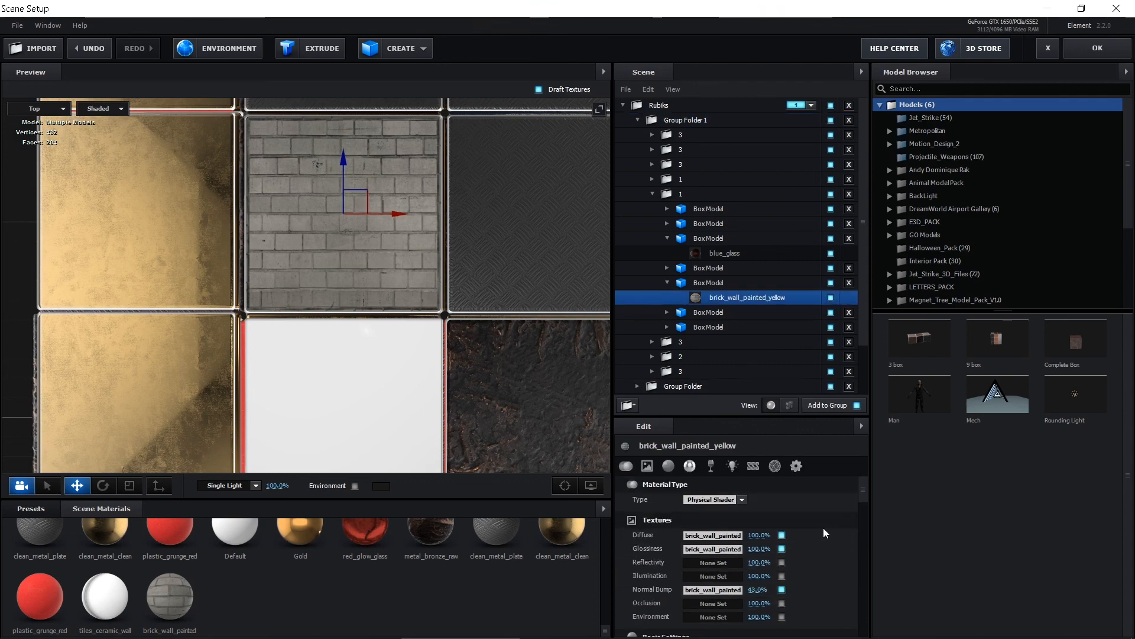
left_click(712, 535)
left_click(786, 416)
left_click(789, 455)
left_click(881, 620)
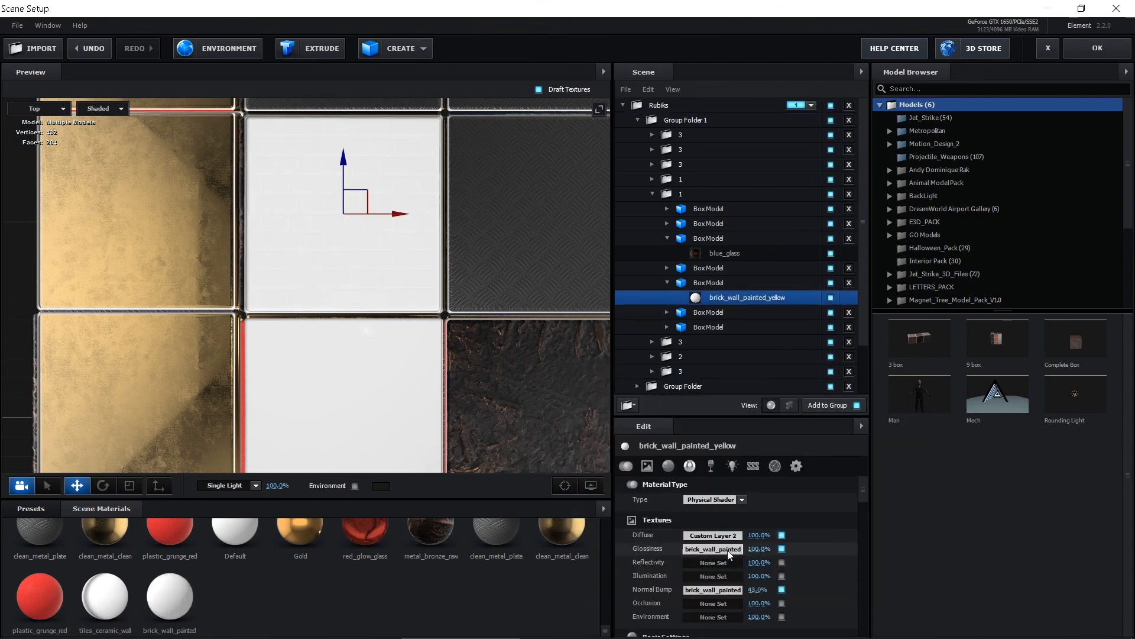
left_click(712, 549)
left_click(786, 415)
left_click(790, 455)
left_click(882, 620)
Step: Assign Custom Layer 2 to the brick_wall_painted_yellow material's Reflectivity and Illumination textures
left_click(713, 562)
left_click(786, 416)
left_click(790, 456)
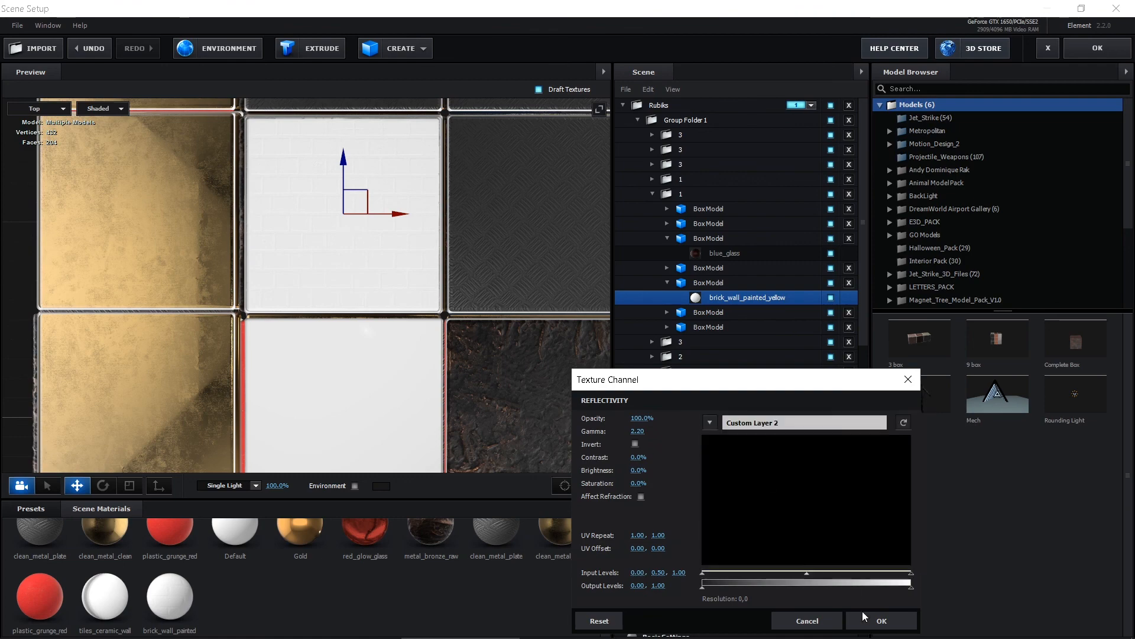
left_click(882, 620)
left_click(713, 576)
left_click(786, 415)
left_click(789, 455)
left_click(882, 620)
Step: Assign Custom Layer 2 to the Normal Bump, Occlusion and Environment textures of the brick_wall_painted_yellow material
left_click(713, 589)
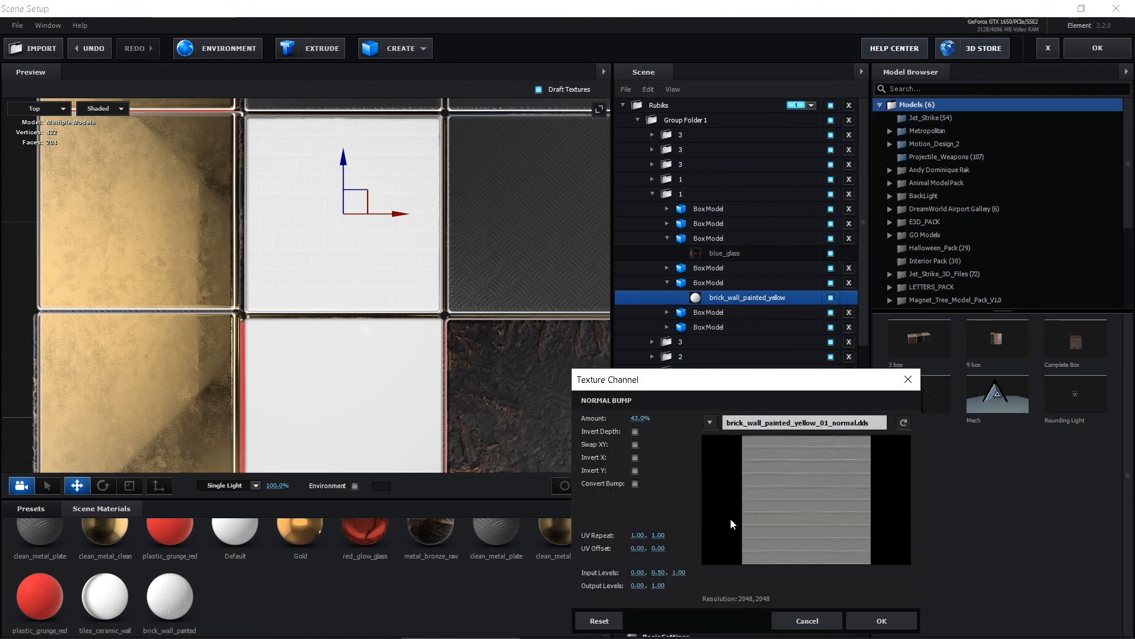
left_click(786, 416)
left_click(789, 455)
left_click(882, 620)
left_click(712, 604)
left_click(787, 416)
left_click(789, 456)
left_click(881, 620)
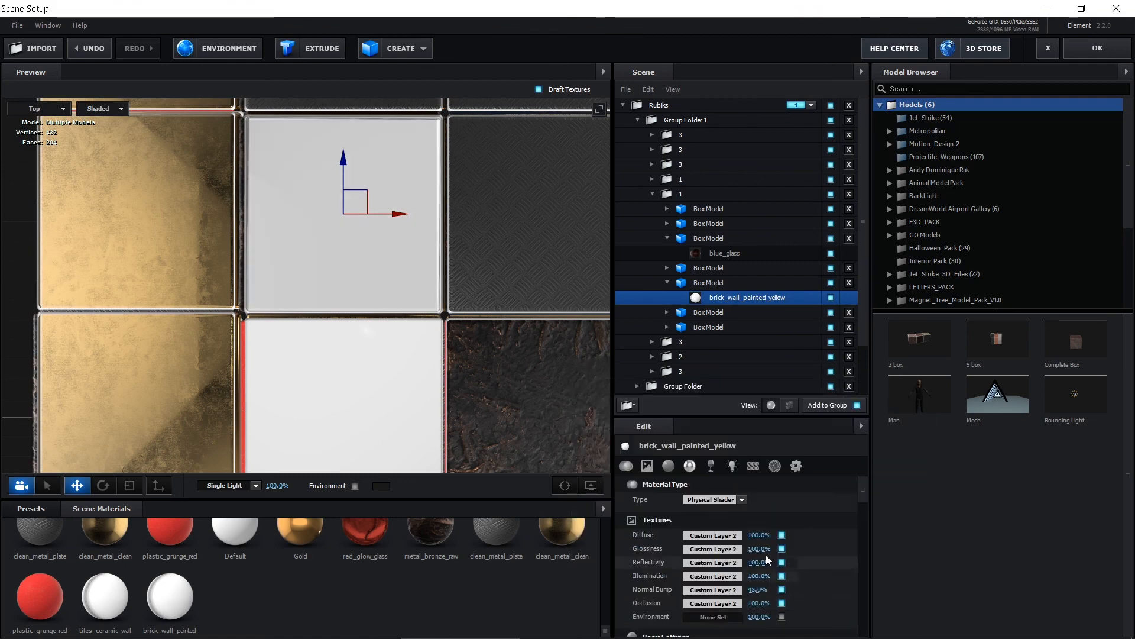
left_click(713, 617)
left_click(787, 416)
left_click(763, 456)
left_click(881, 621)
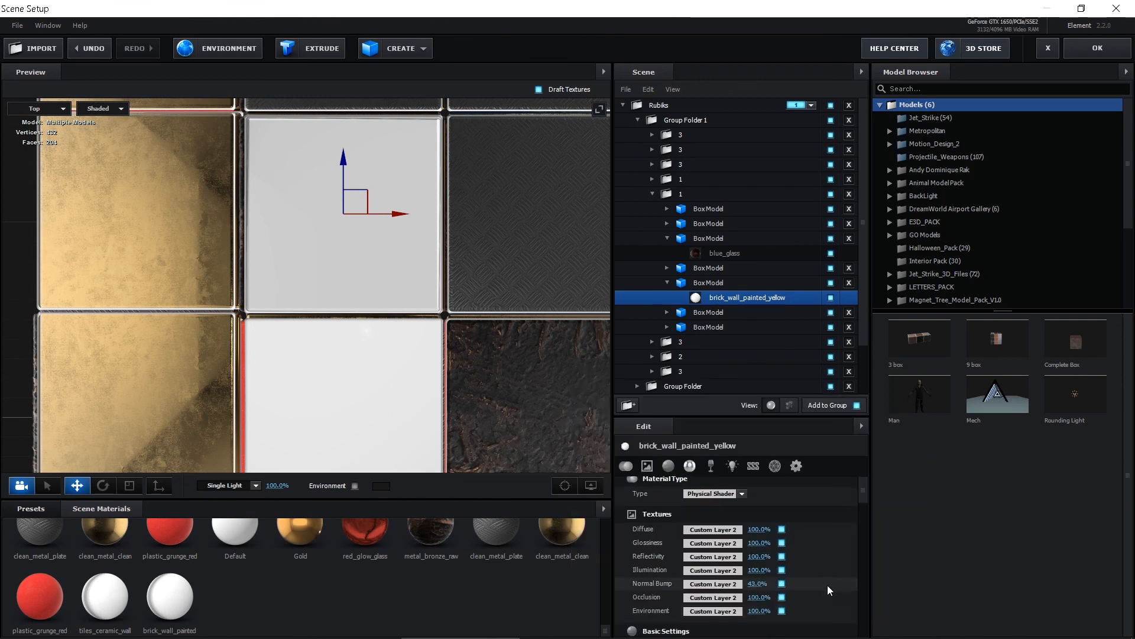
scroll(835, 562, "up", 2)
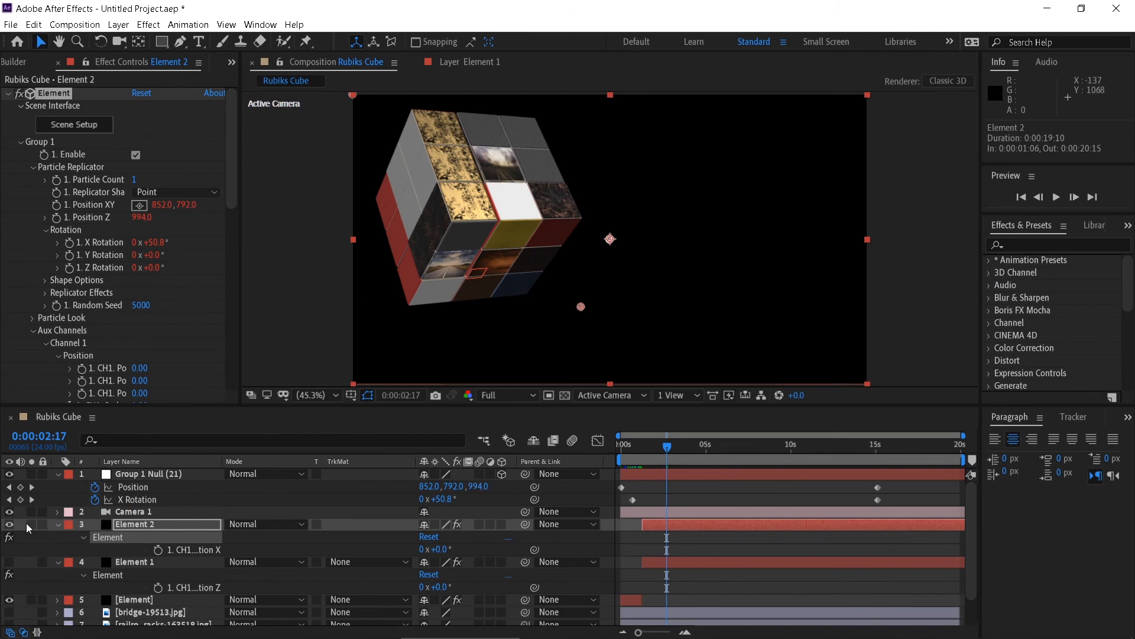
Step: Compare the Element 2 and Element 1 layers, and keyframe Element 2's Channel 1 Z rotation at 0° at 0:00:02:20
left_click(9, 524)
left_click(9, 562)
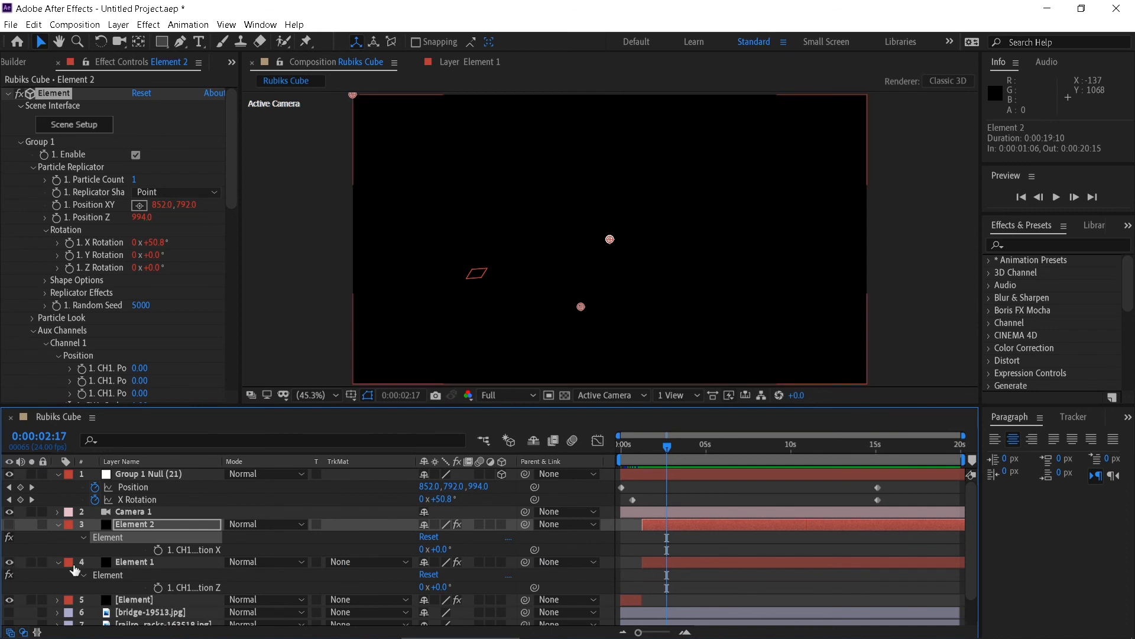
mouse_move(669, 447)
left_mouse_down()
mouse_move(655, 451)
mouse_move(670, 456)
left_mouse_up()
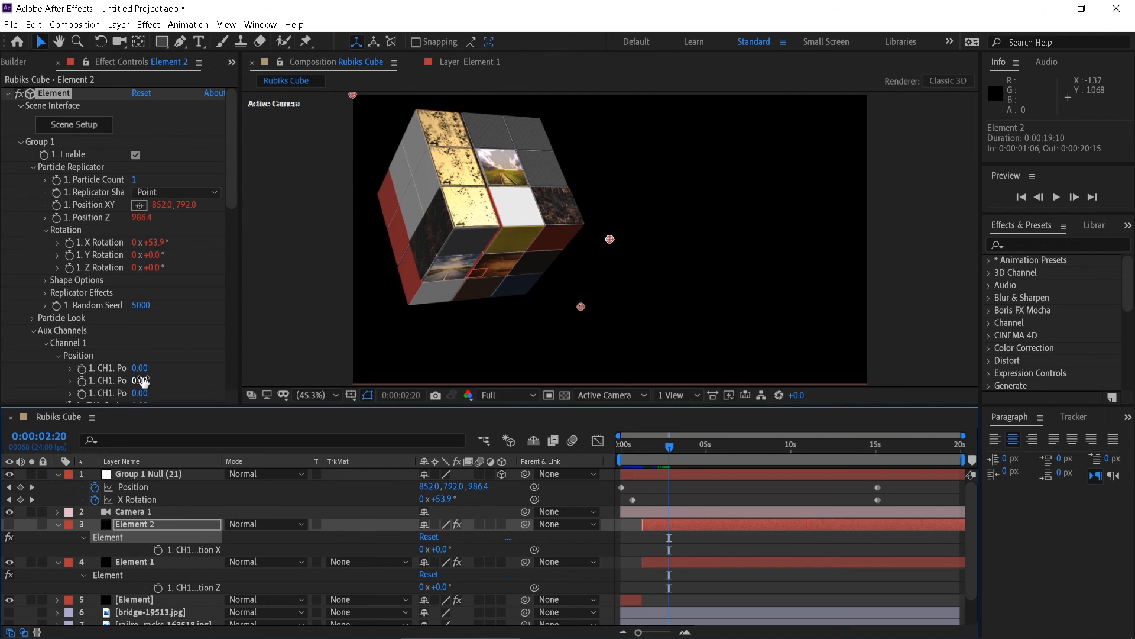
scroll(157, 381, "down", 2)
scroll(160, 377, "down", 6)
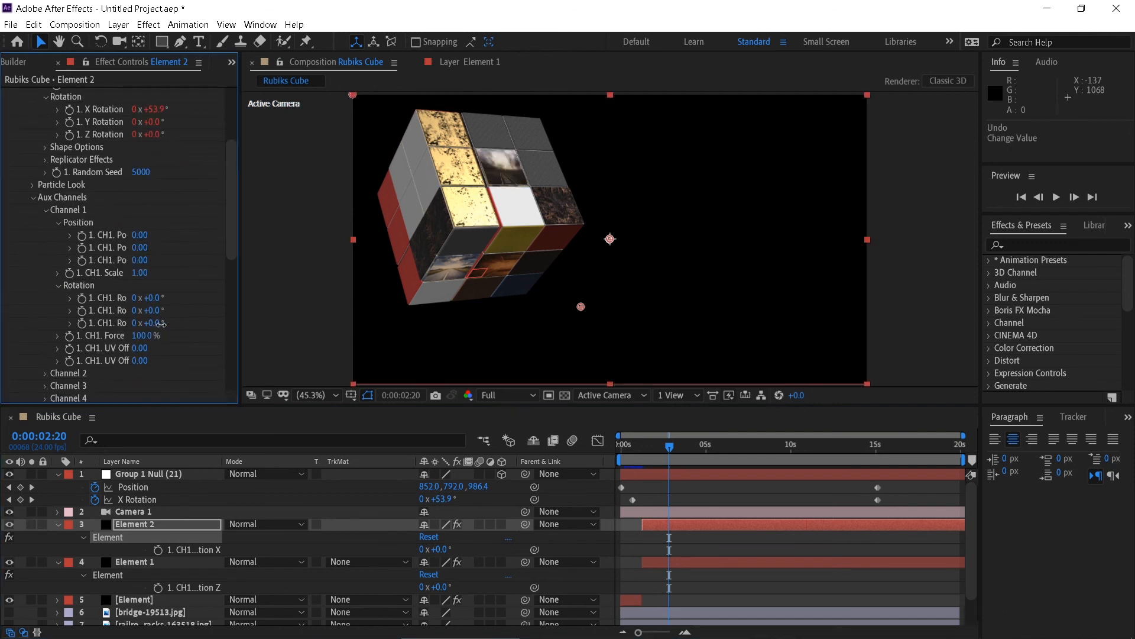
key("ctrl+z")
left_click(82, 322)
Step: Keyframe Element 2's Channel 1 Z rotation at 90° at 0:00:04:05
left_click_drag(670, 447, 695, 453)
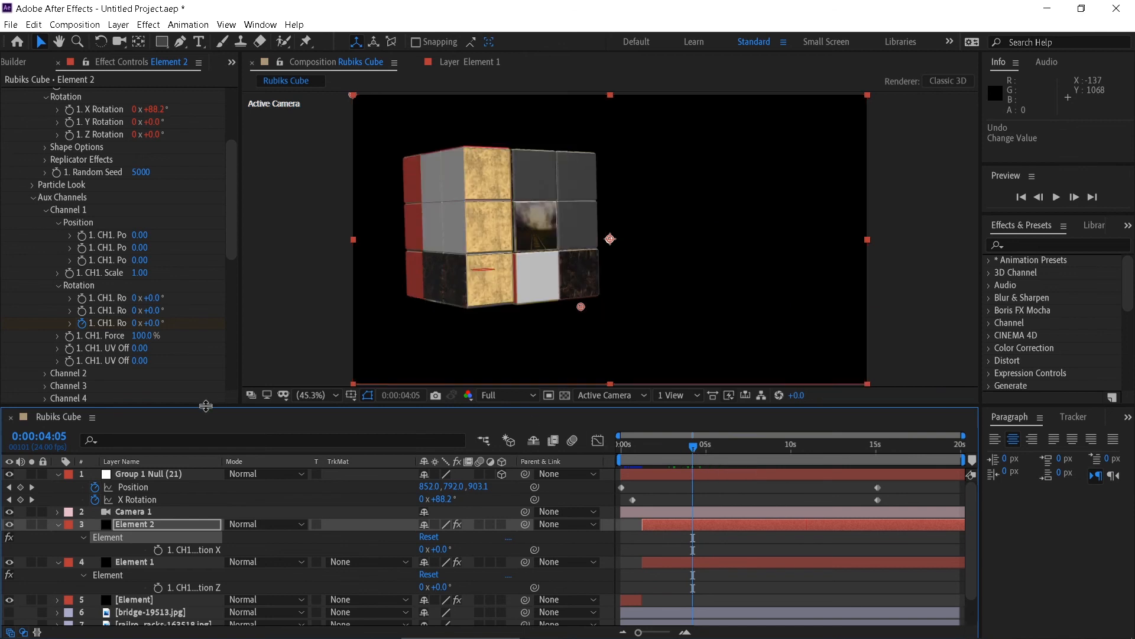
left_click_drag(155, 323, 176, 328)
left_click(153, 323)
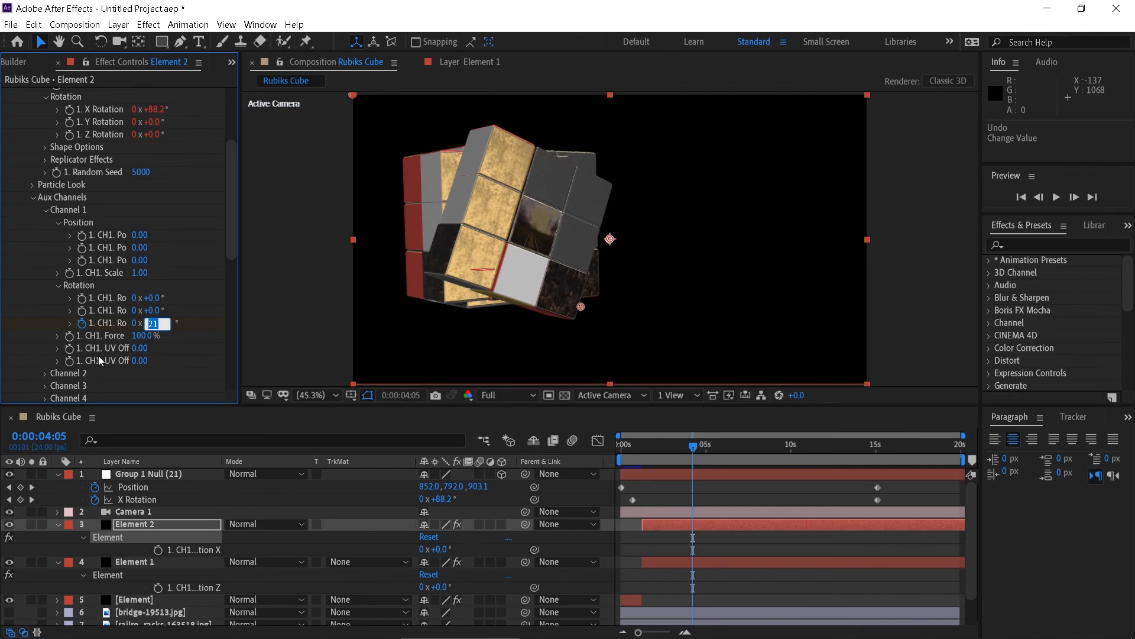
type("90")
key("Return")
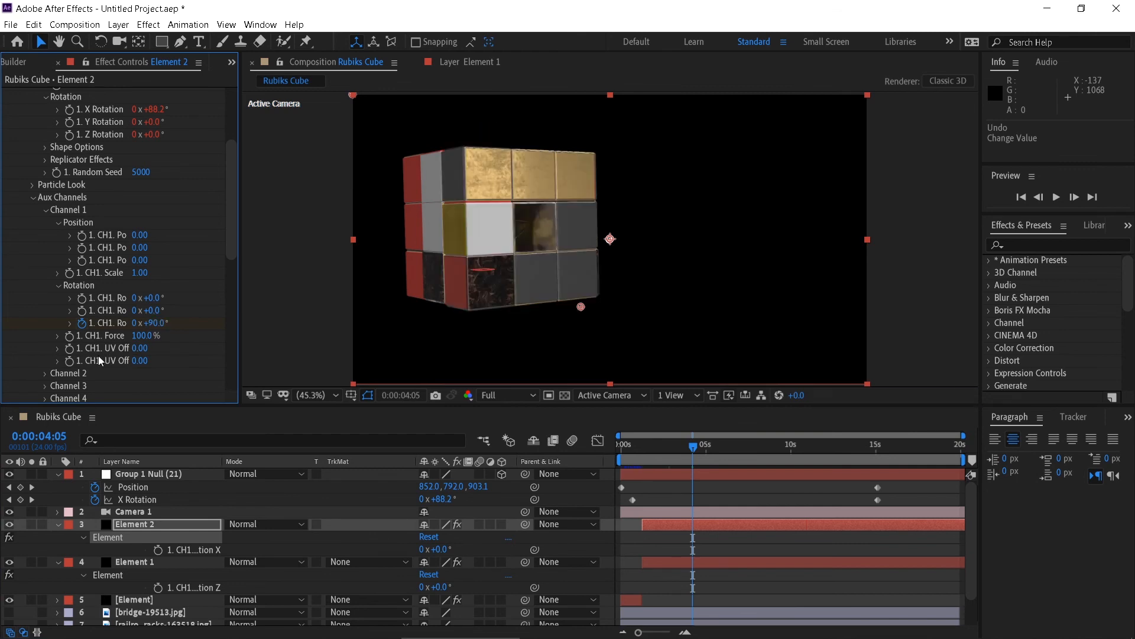
Step: Set the composition preview resolution to Full and return the current time to 0:00:00:00
left_click(530, 396)
left_click(515, 426)
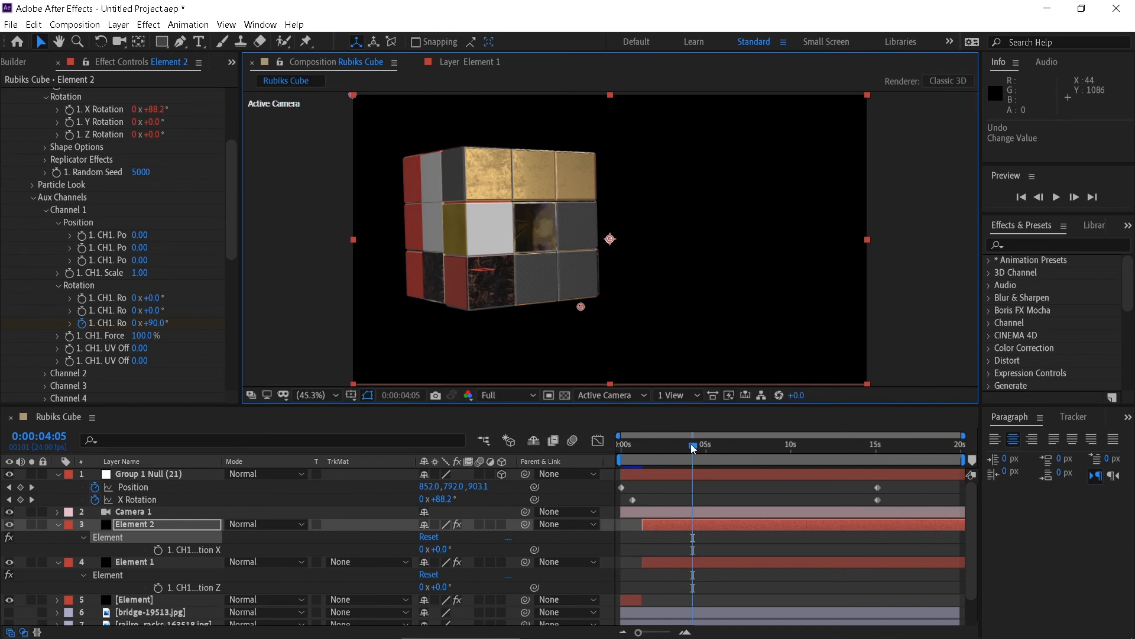
left_click_drag(692, 444, 538, 457)
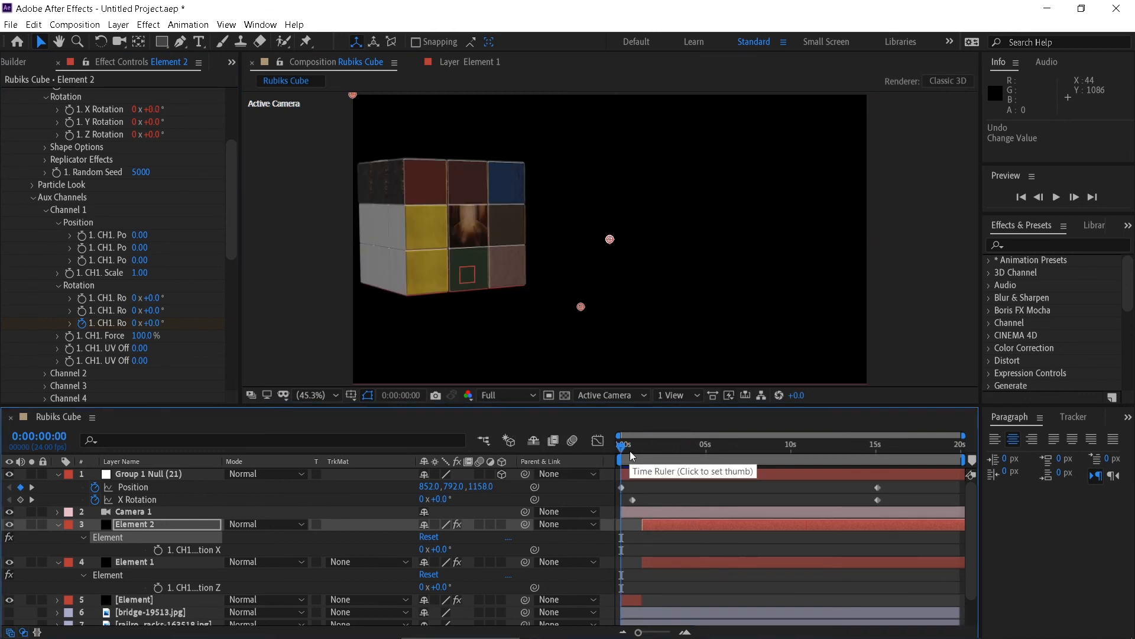
Step: Trim the start of the Element 2 layer to about 0:00:02:17 and check the handover to Element 1 at 0:00:01:06
left_click_drag(631, 446, 700, 464)
key("equal")
key("equal")
key("equal")
key("equal")
key("equal")
key("equal")
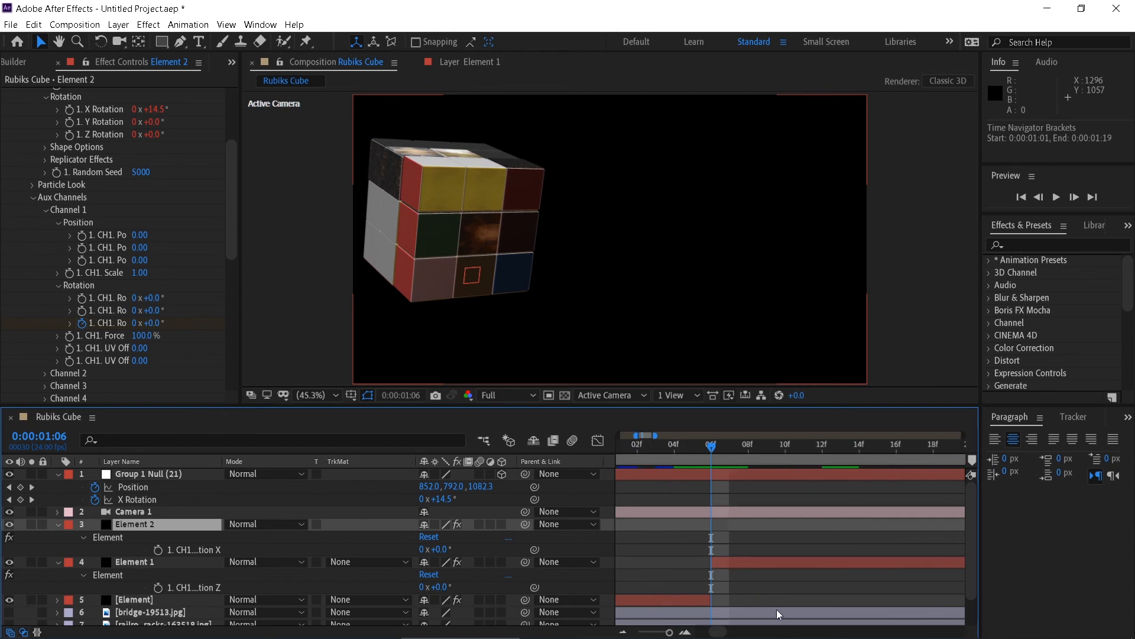
key("minus")
key("minus")
key("minus")
key("minus")
key("minus")
key("minus")
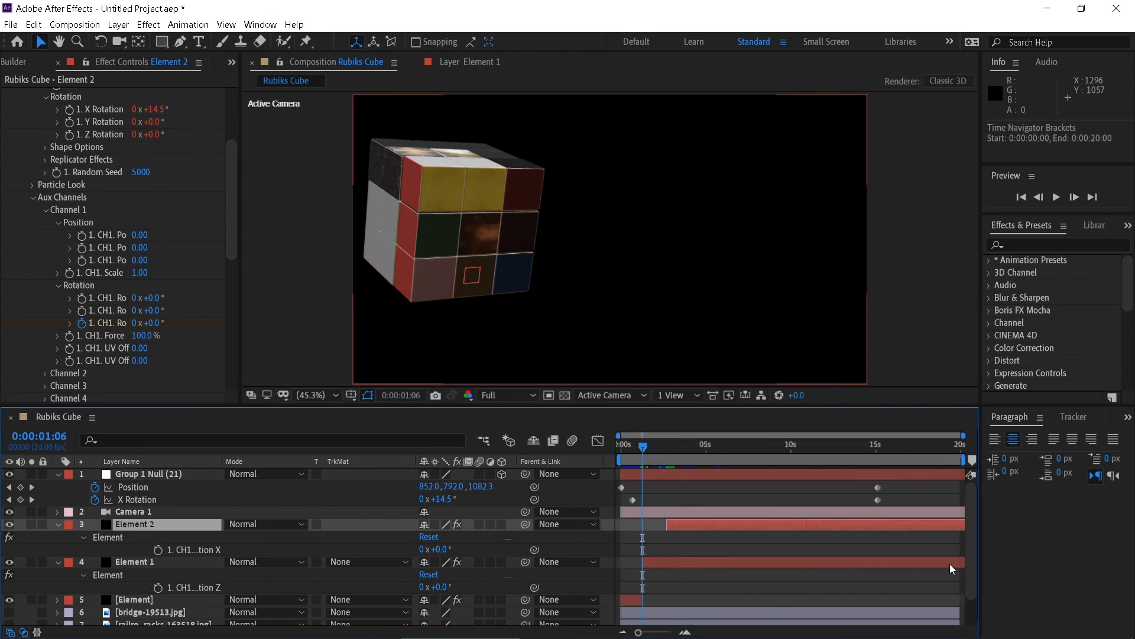
Step: Trim the end of the Element 1 layer to 0:00:02:23, just past the start of Element 2
left_click_drag(949, 562, 717, 565)
mouse_move(684, 566)
left_mouse_down()
mouse_move(779, 566)
mouse_move(662, 565)
left_mouse_up()
key("equal")
key("equal")
key("equal")
key("equal")
key("equal")
key("equal")
key("minus")
key("minus")
key("minus")
key("minus")
key("minus")
left_click_drag(840, 564, 684, 577)
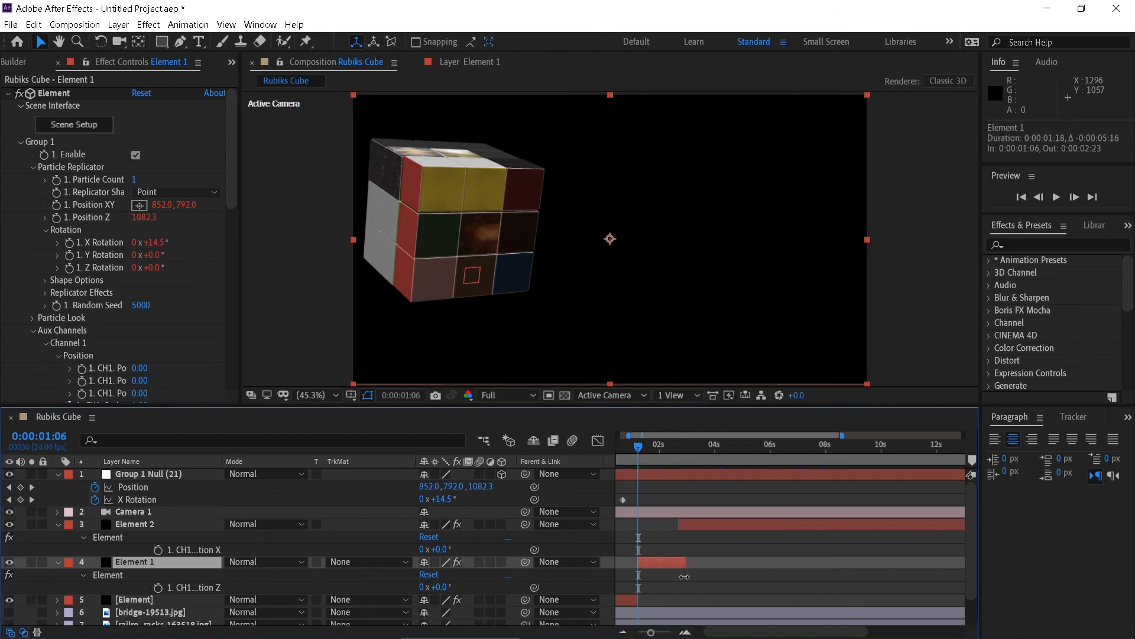
key("minus")
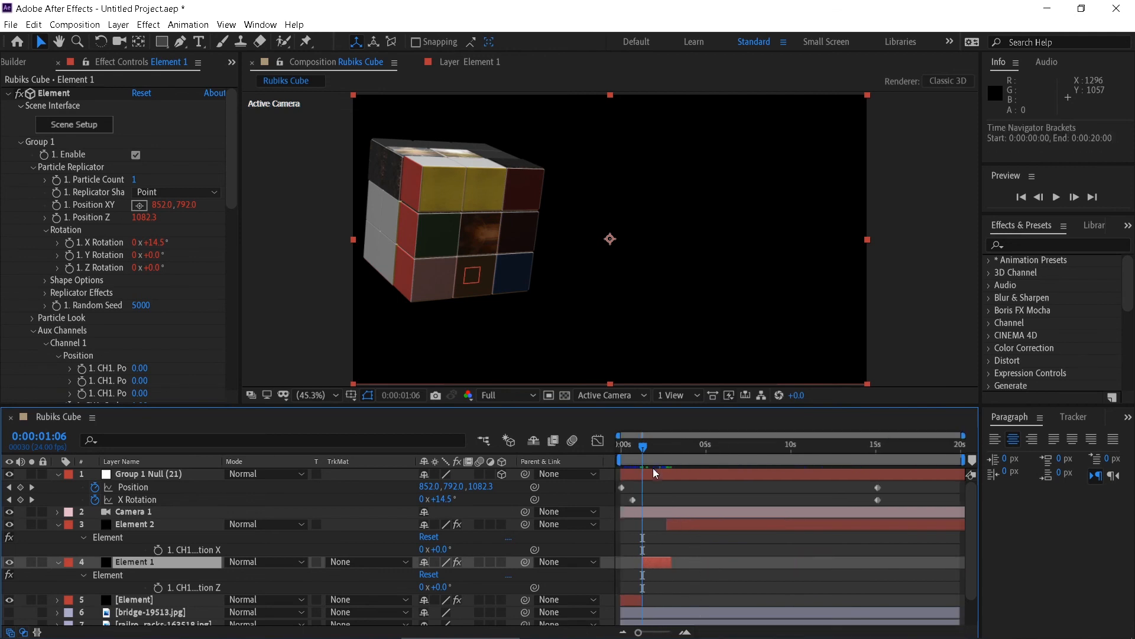
Step: End the work area at 0:00:05:01 and preview the slice rotations from the first frame
key("space")
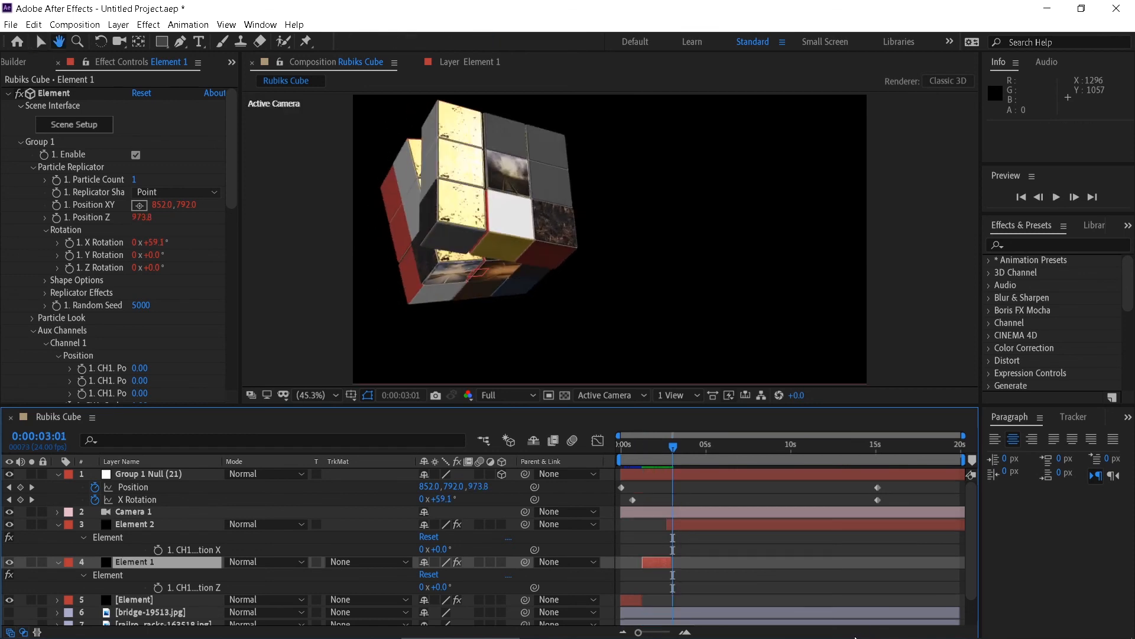
left_click(705, 459)
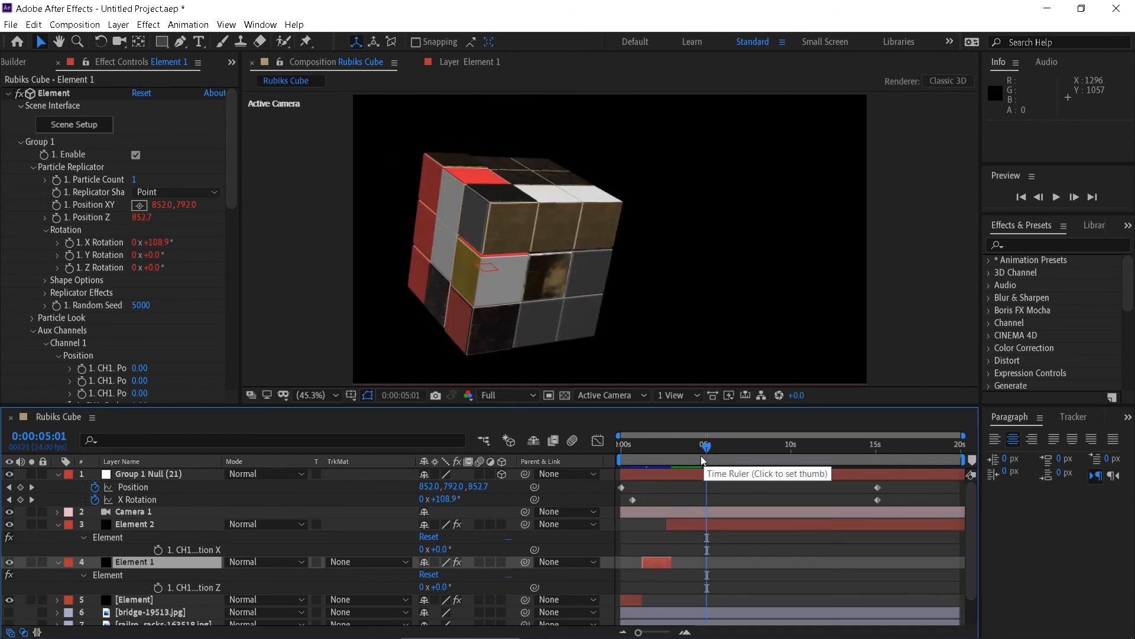
key("n")
key("Home")
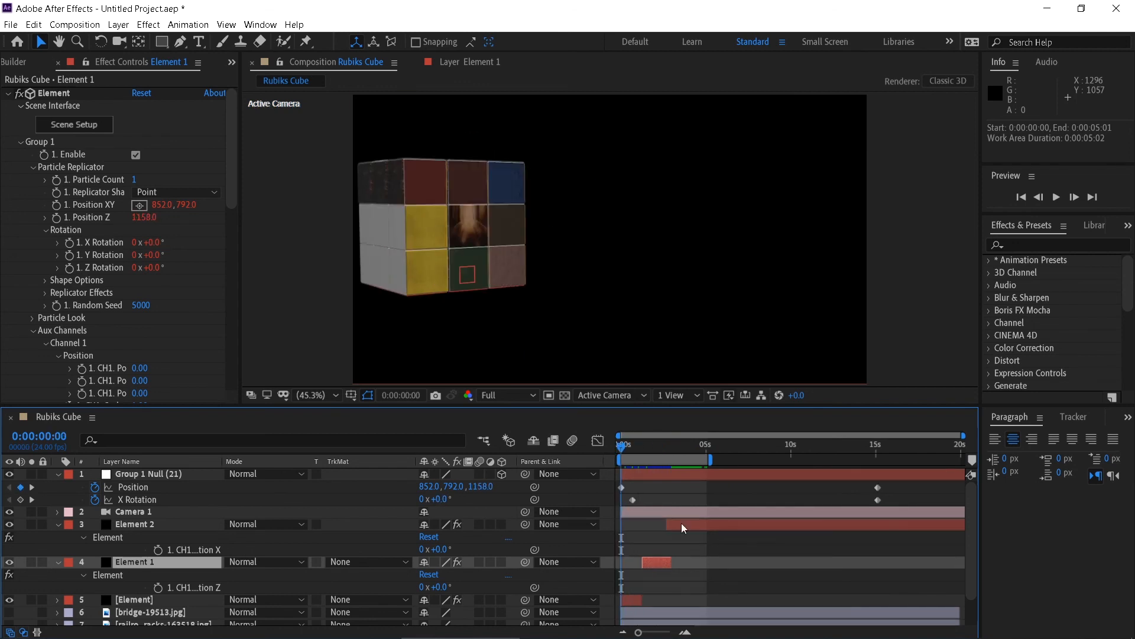
key("space")
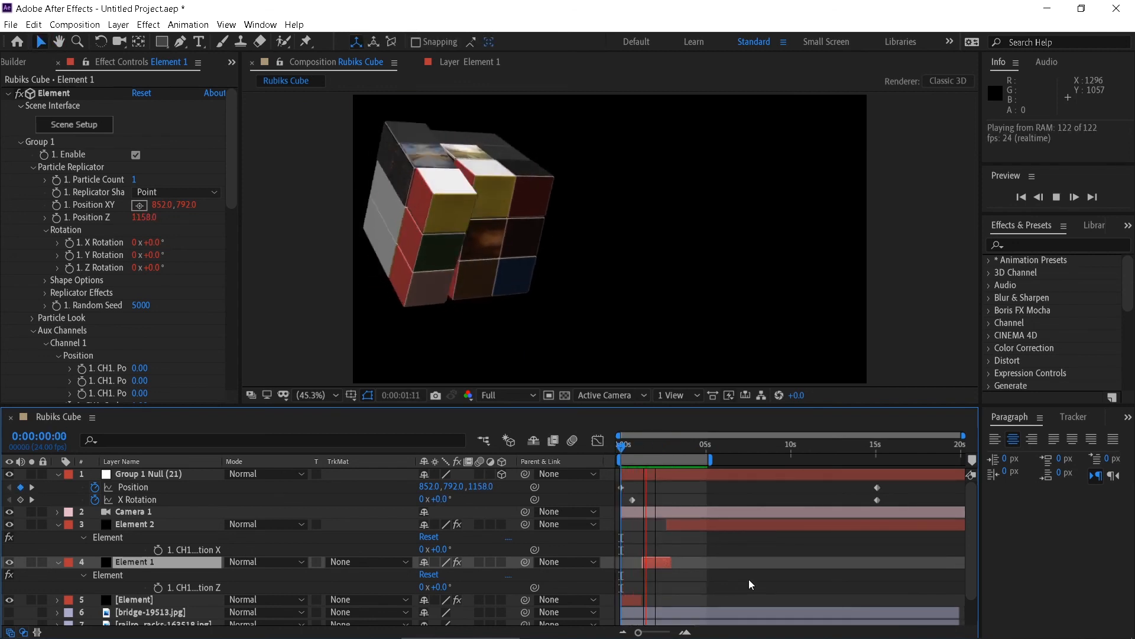
key("space")
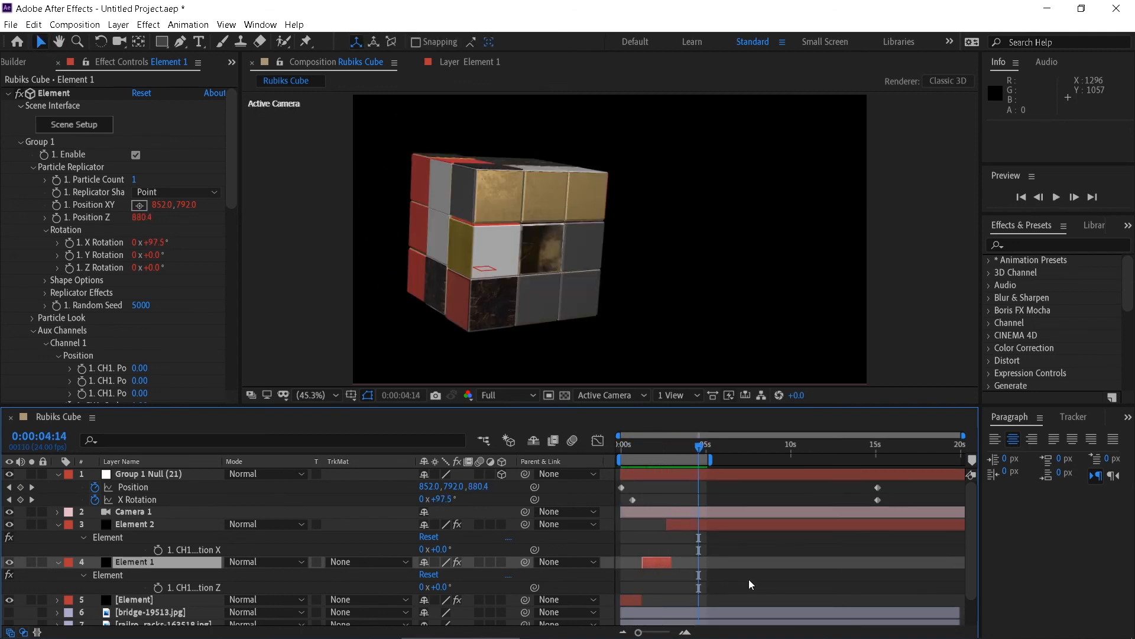
Step: Collapse the expanded properties of the Group 1 Null, Element 2 and Element 1 layers
left_click(58, 474)
left_click(58, 498)
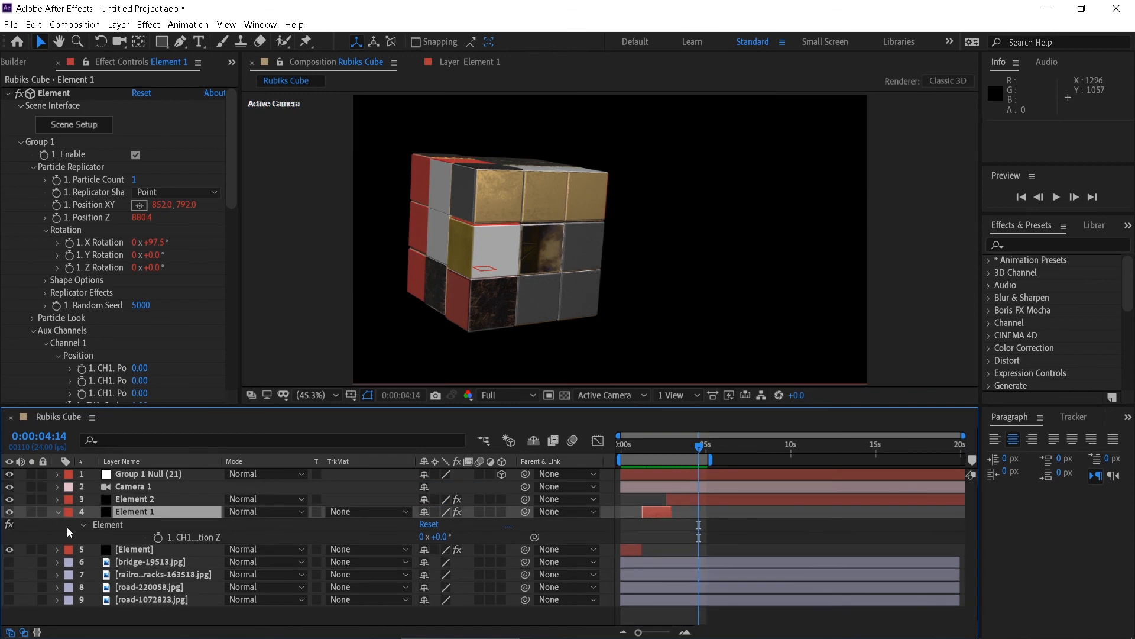
left_click(58, 512)
Step: Create a white 1920 × 1080 px solid and place it directly below the original Element layer
right_click(135, 603)
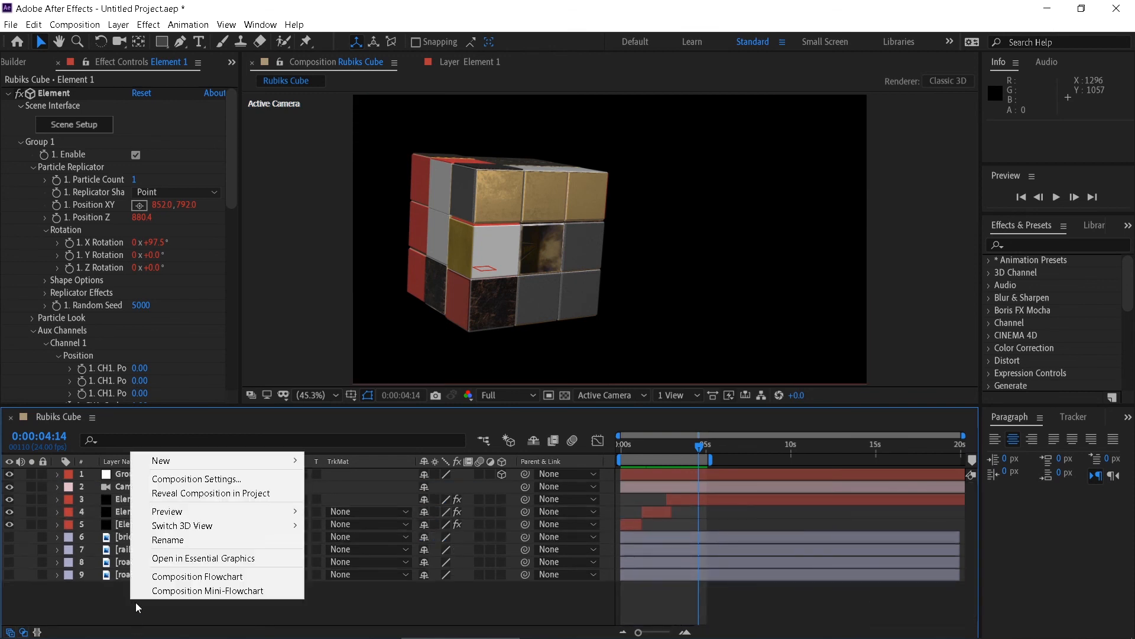
mouse_move(209, 463)
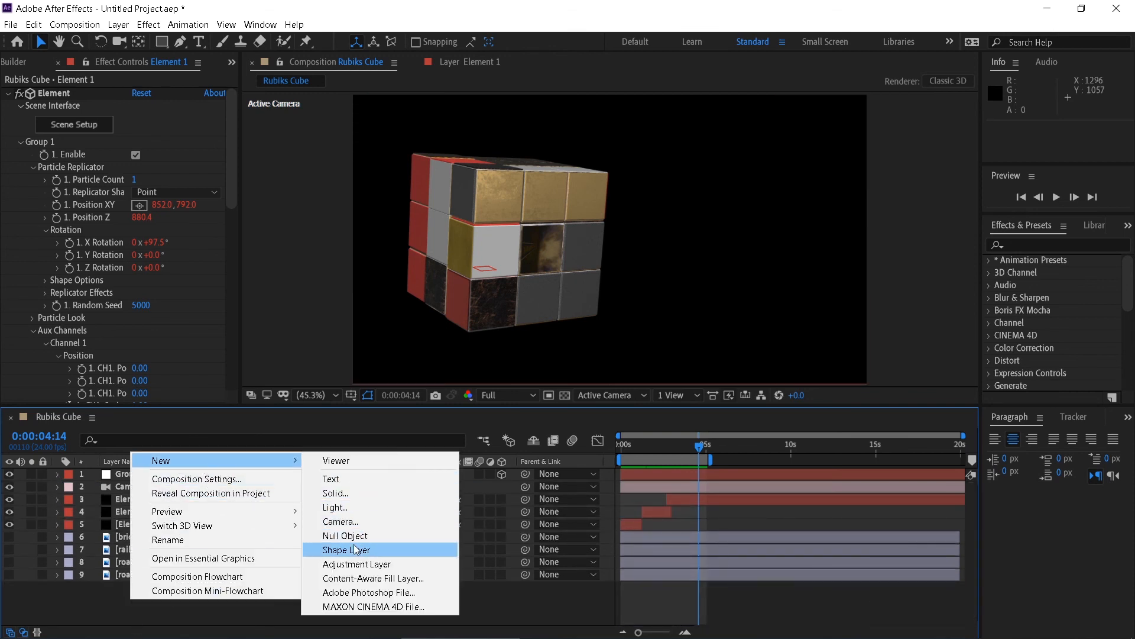
left_click(335, 493)
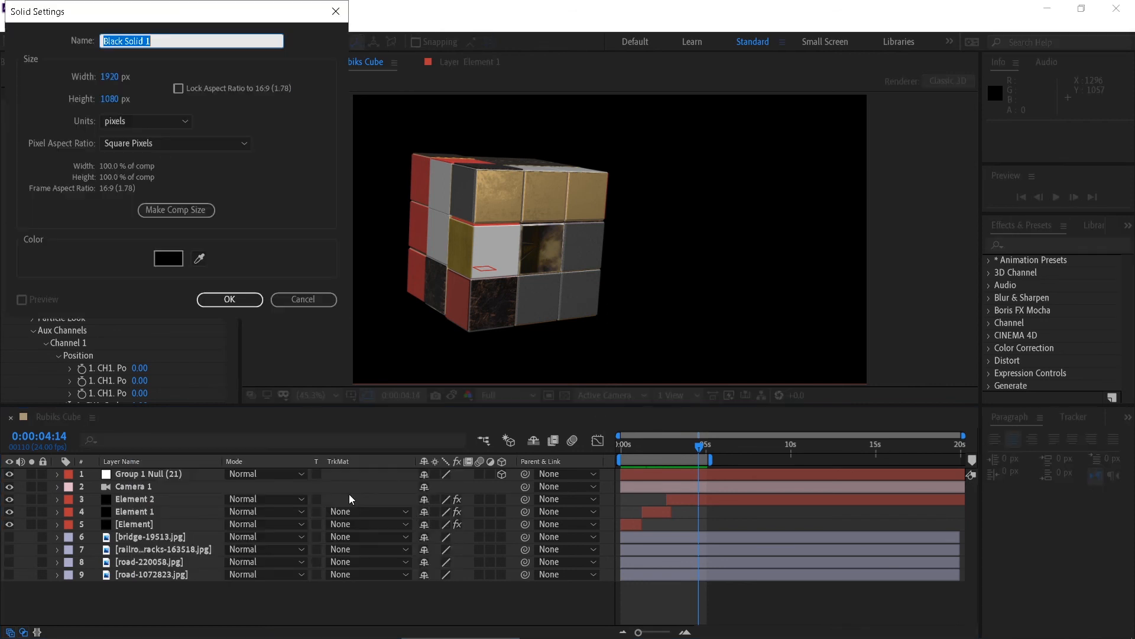
left_click(199, 259)
left_click(238, 19)
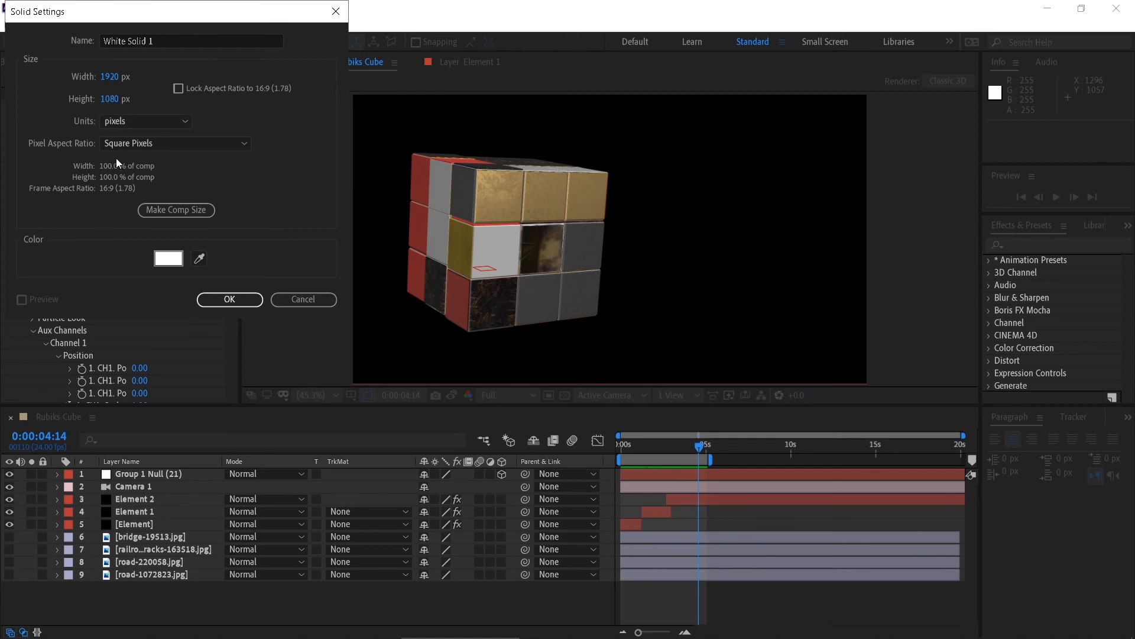
left_click(228, 300)
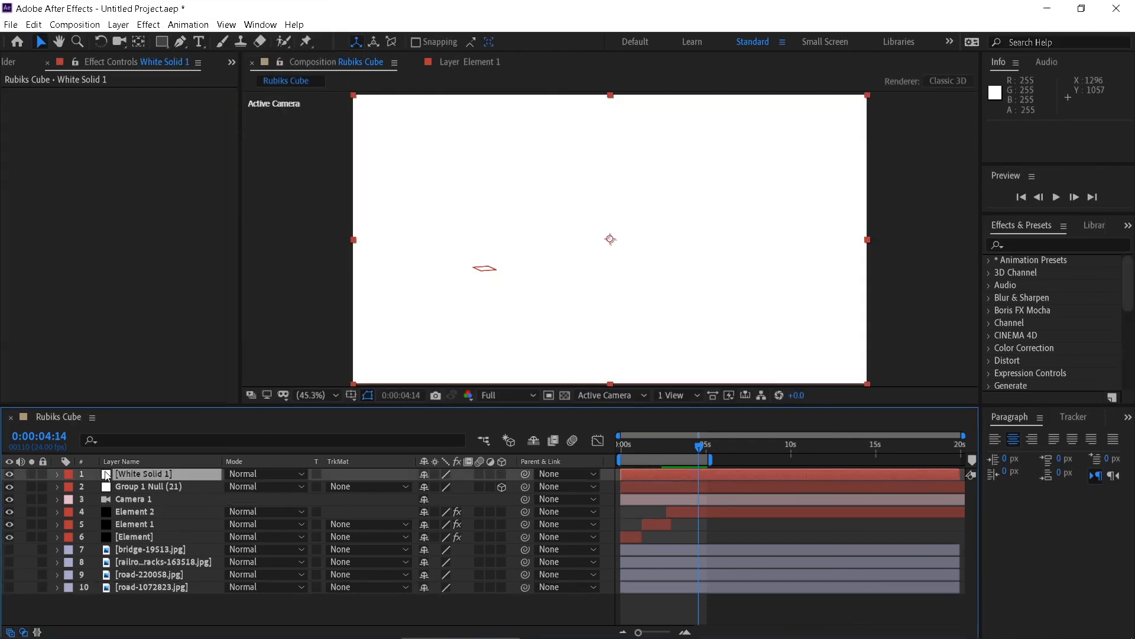
left_click_drag(107, 475, 121, 545)
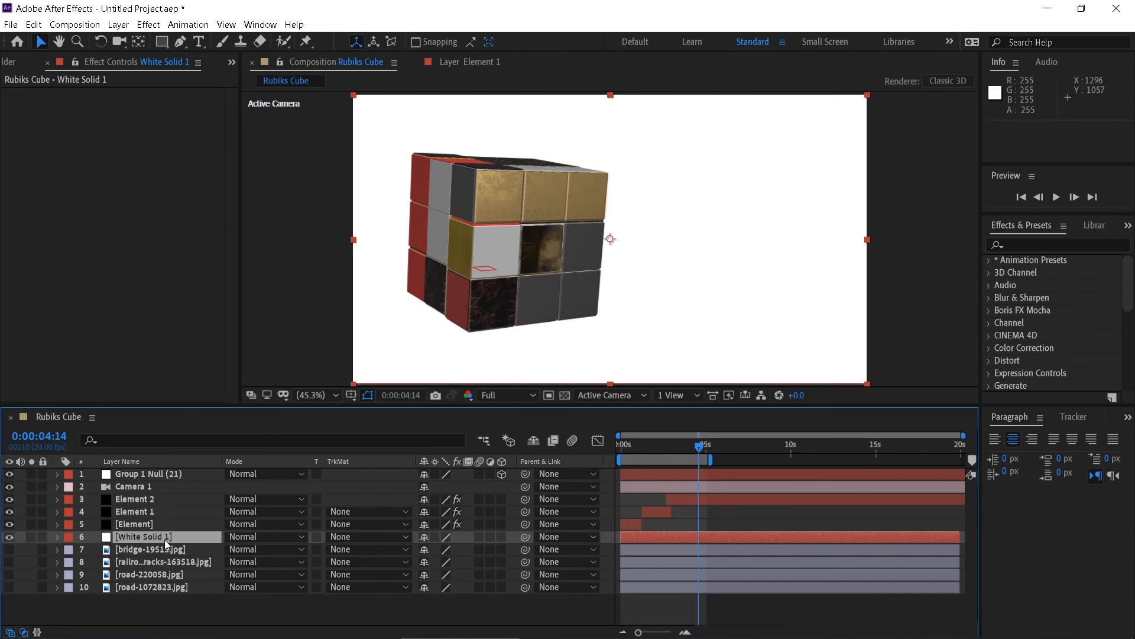
Step: Apply the Gradient Ramp effect to the white solid and set its shape to Radial Ramp
left_click(1022, 245)
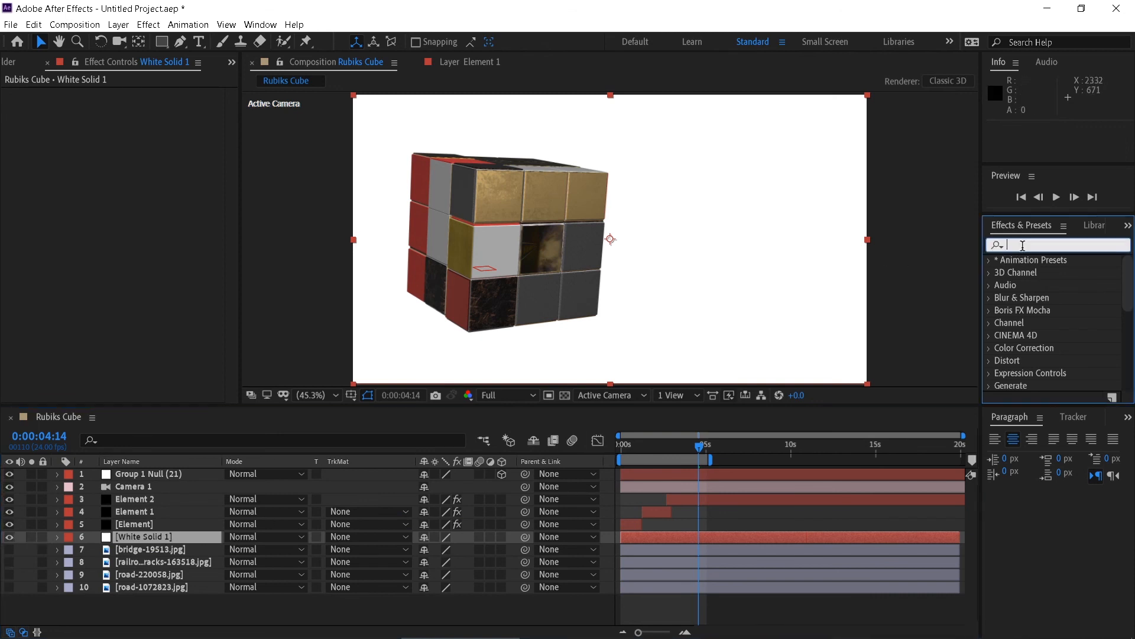
type("ra")
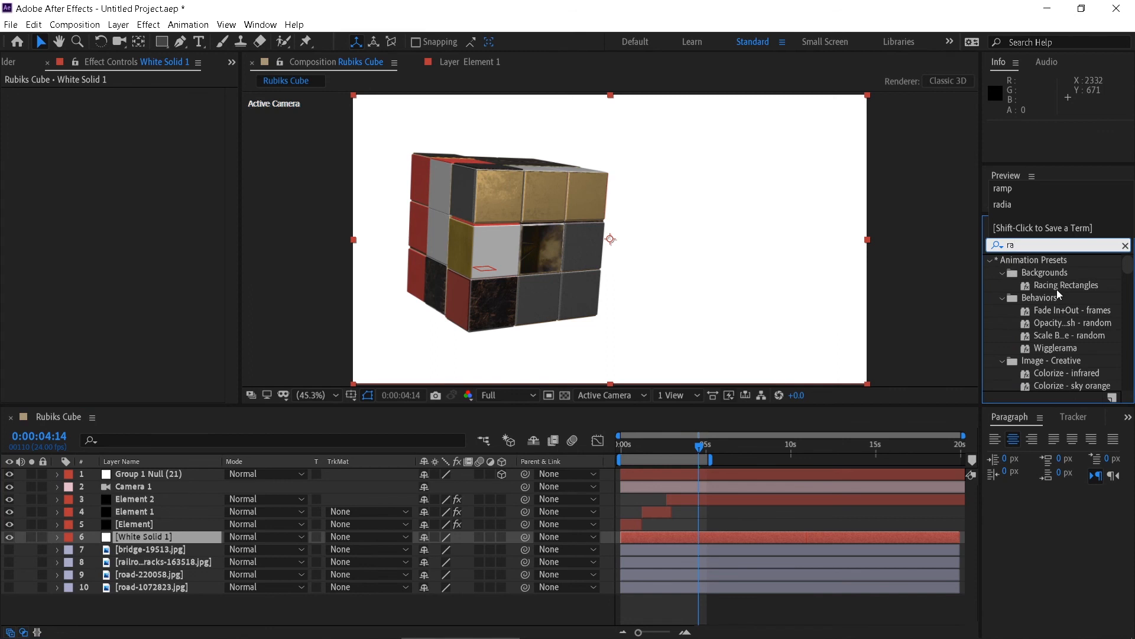
type("mp")
left_click_drag(1027, 272, 130, 543)
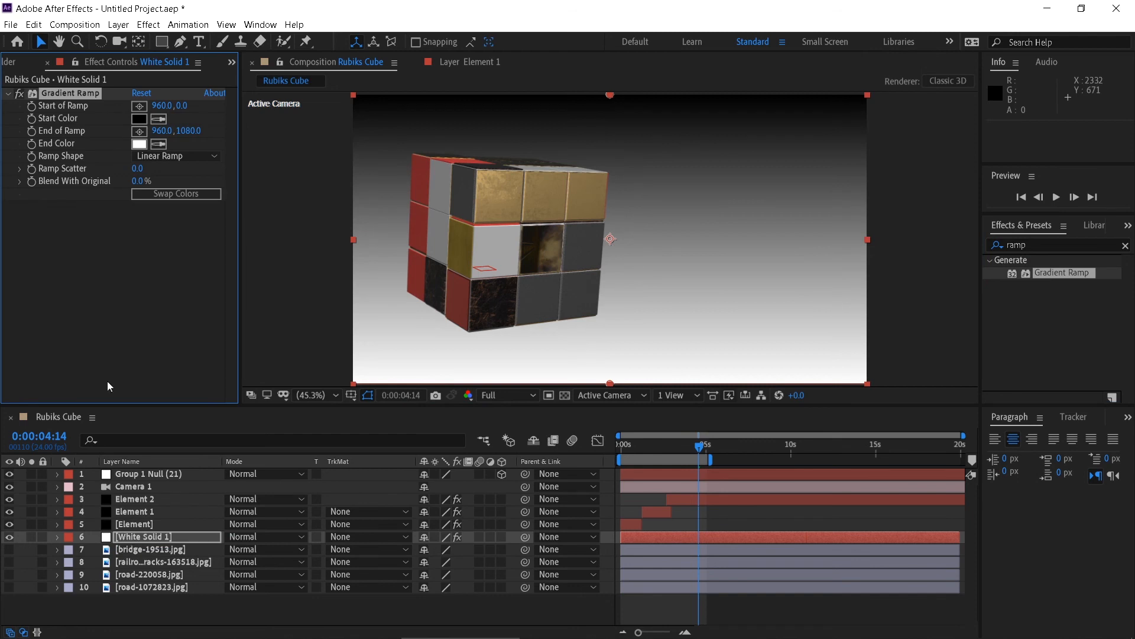
left_click(178, 155)
left_click(173, 186)
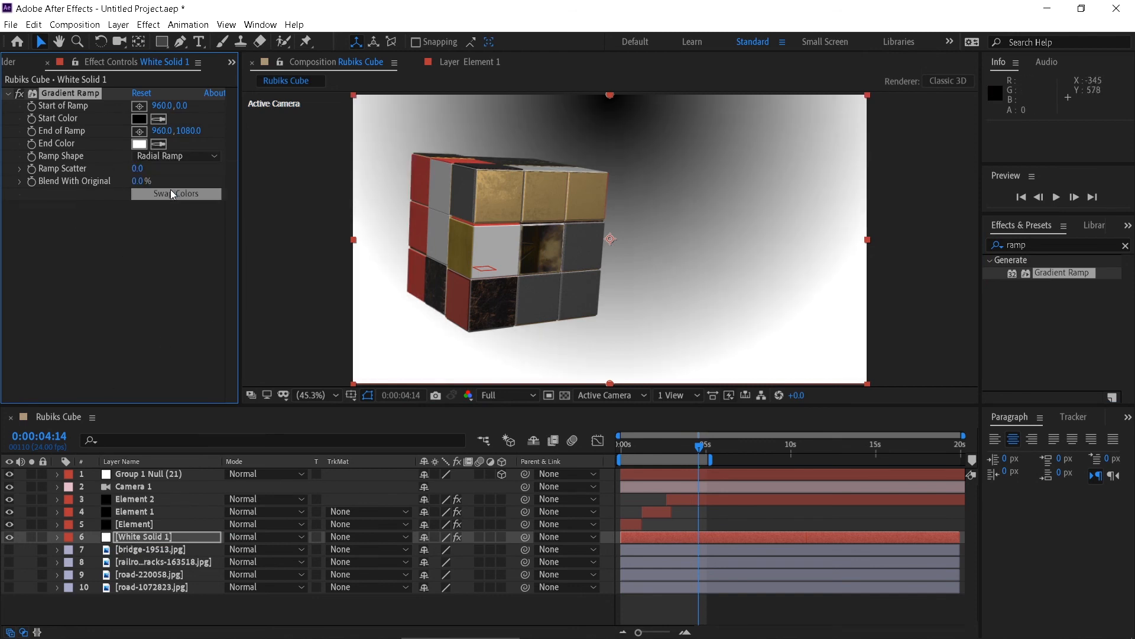
Step: Turn the ramp into a white-to-black glow starting at 962.2, 541.1 and ending at 960.0, 1746.0
left_click_drag(611, 97, 612, 253)
left_click_drag(609, 246, 609, 243)
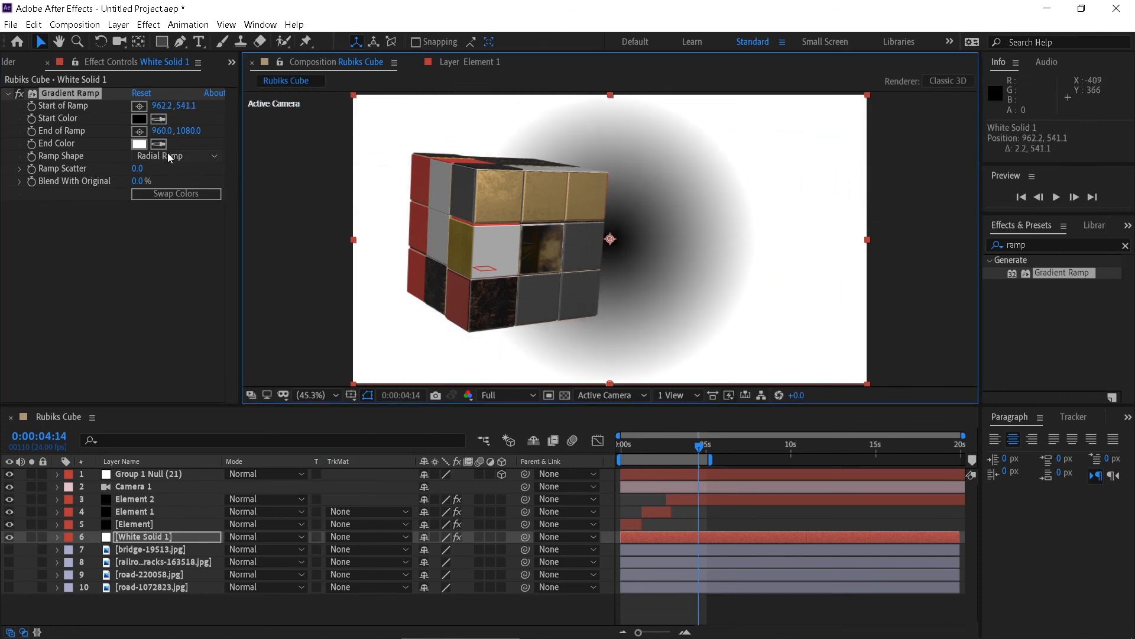
left_click(176, 194)
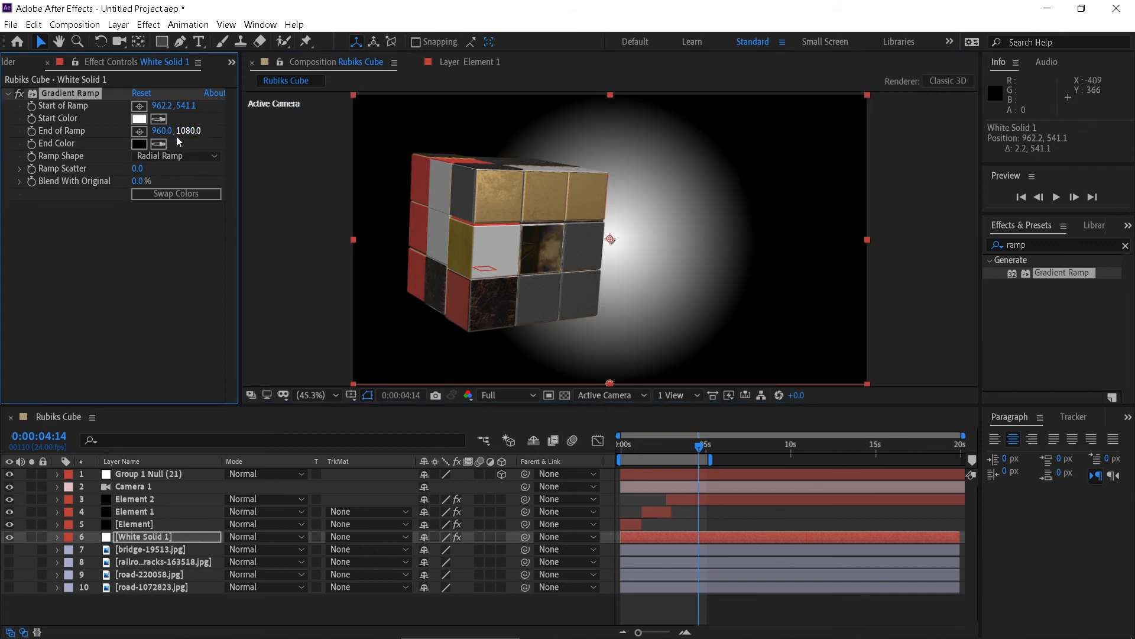
left_click_drag(188, 131, 684, 133)
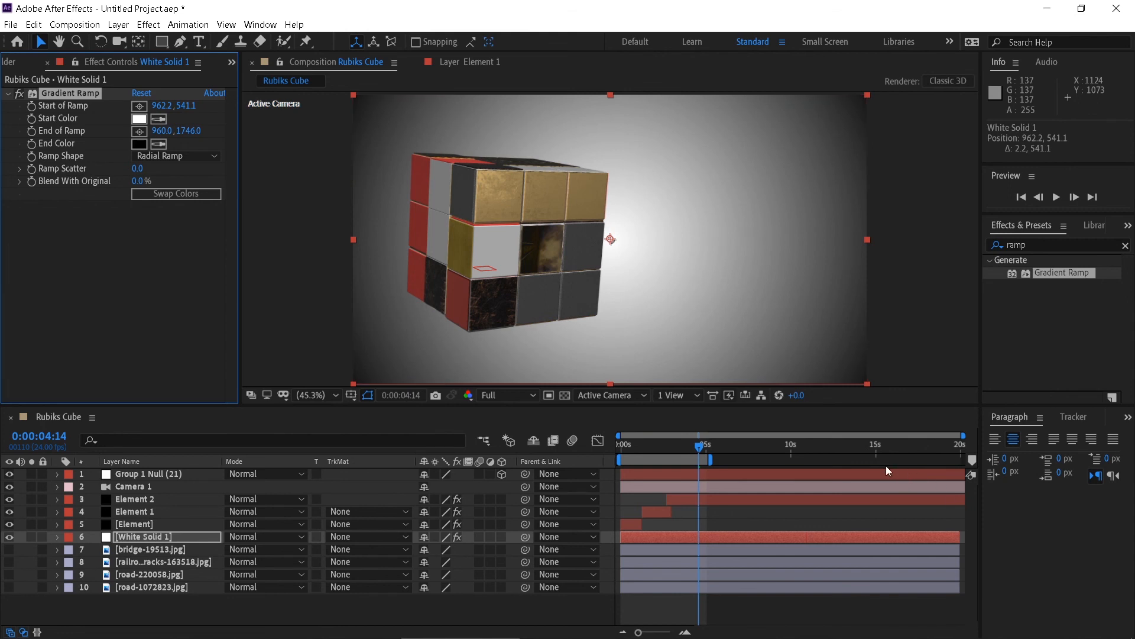
Step: Enlarge the composition view and preview the cube over its gradient background from the first frame
left_click(696, 445)
key("Home")
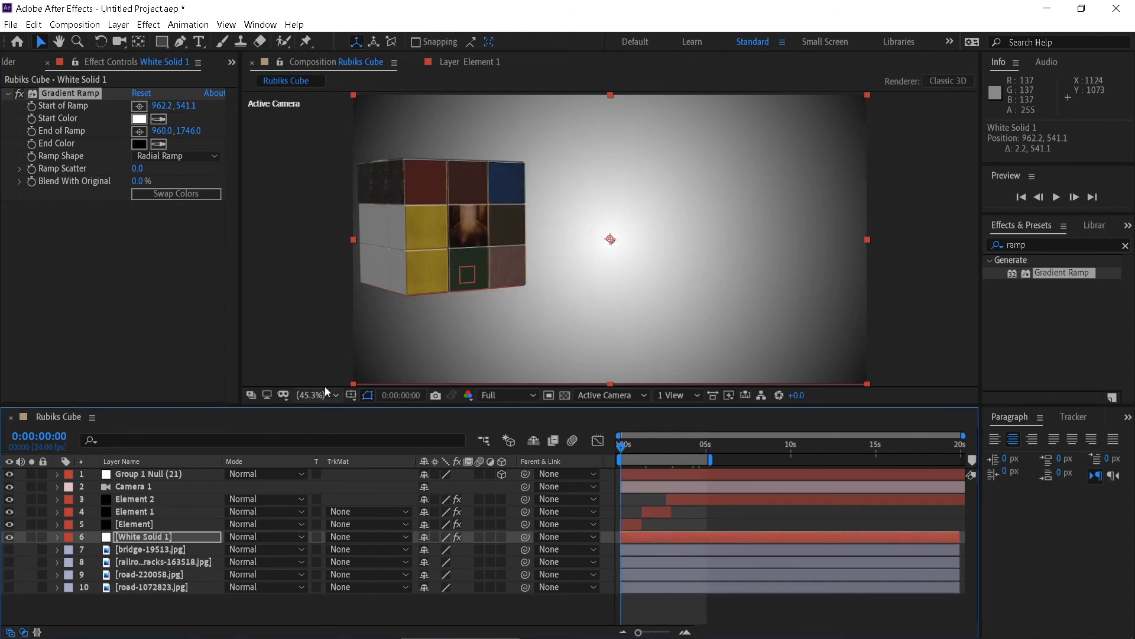
left_click(295, 334)
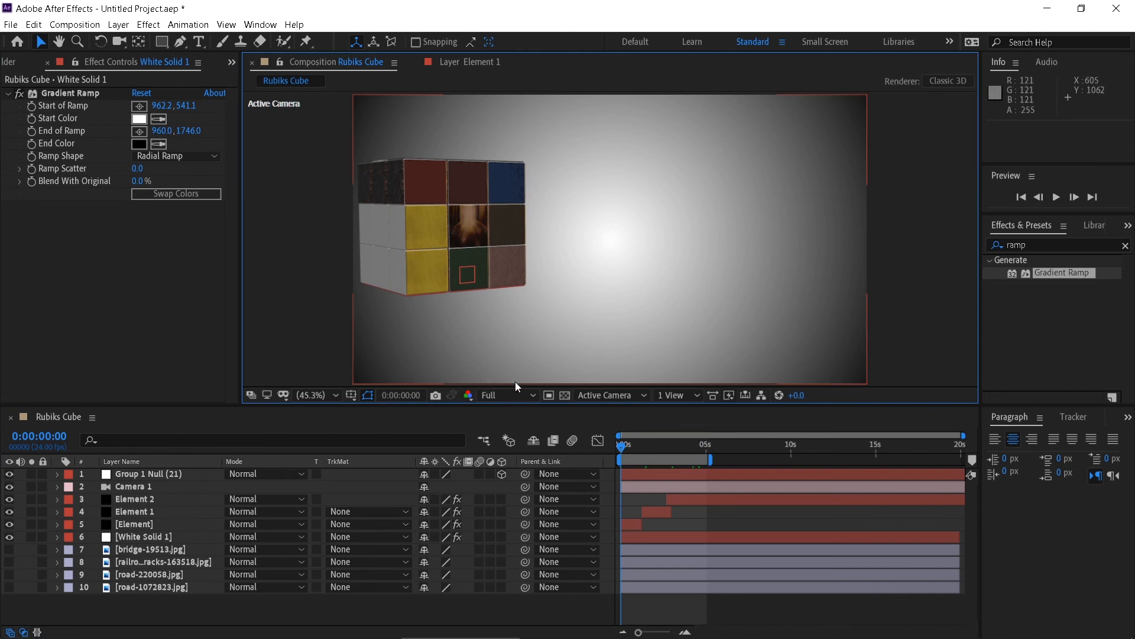
left_click_drag(520, 406, 519, 555)
key("space")
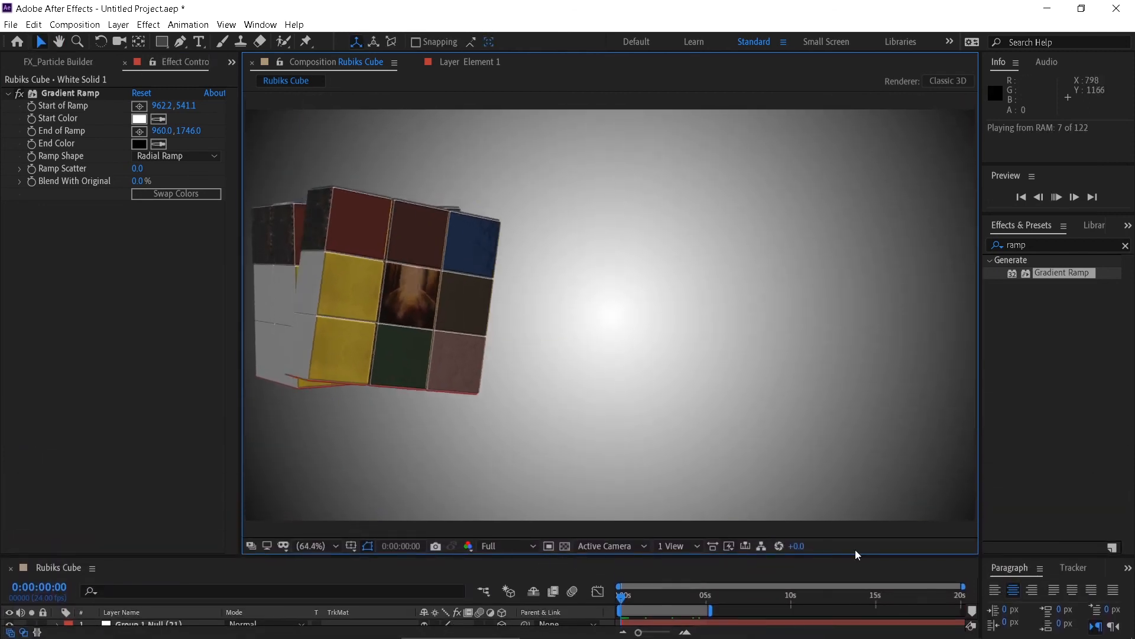